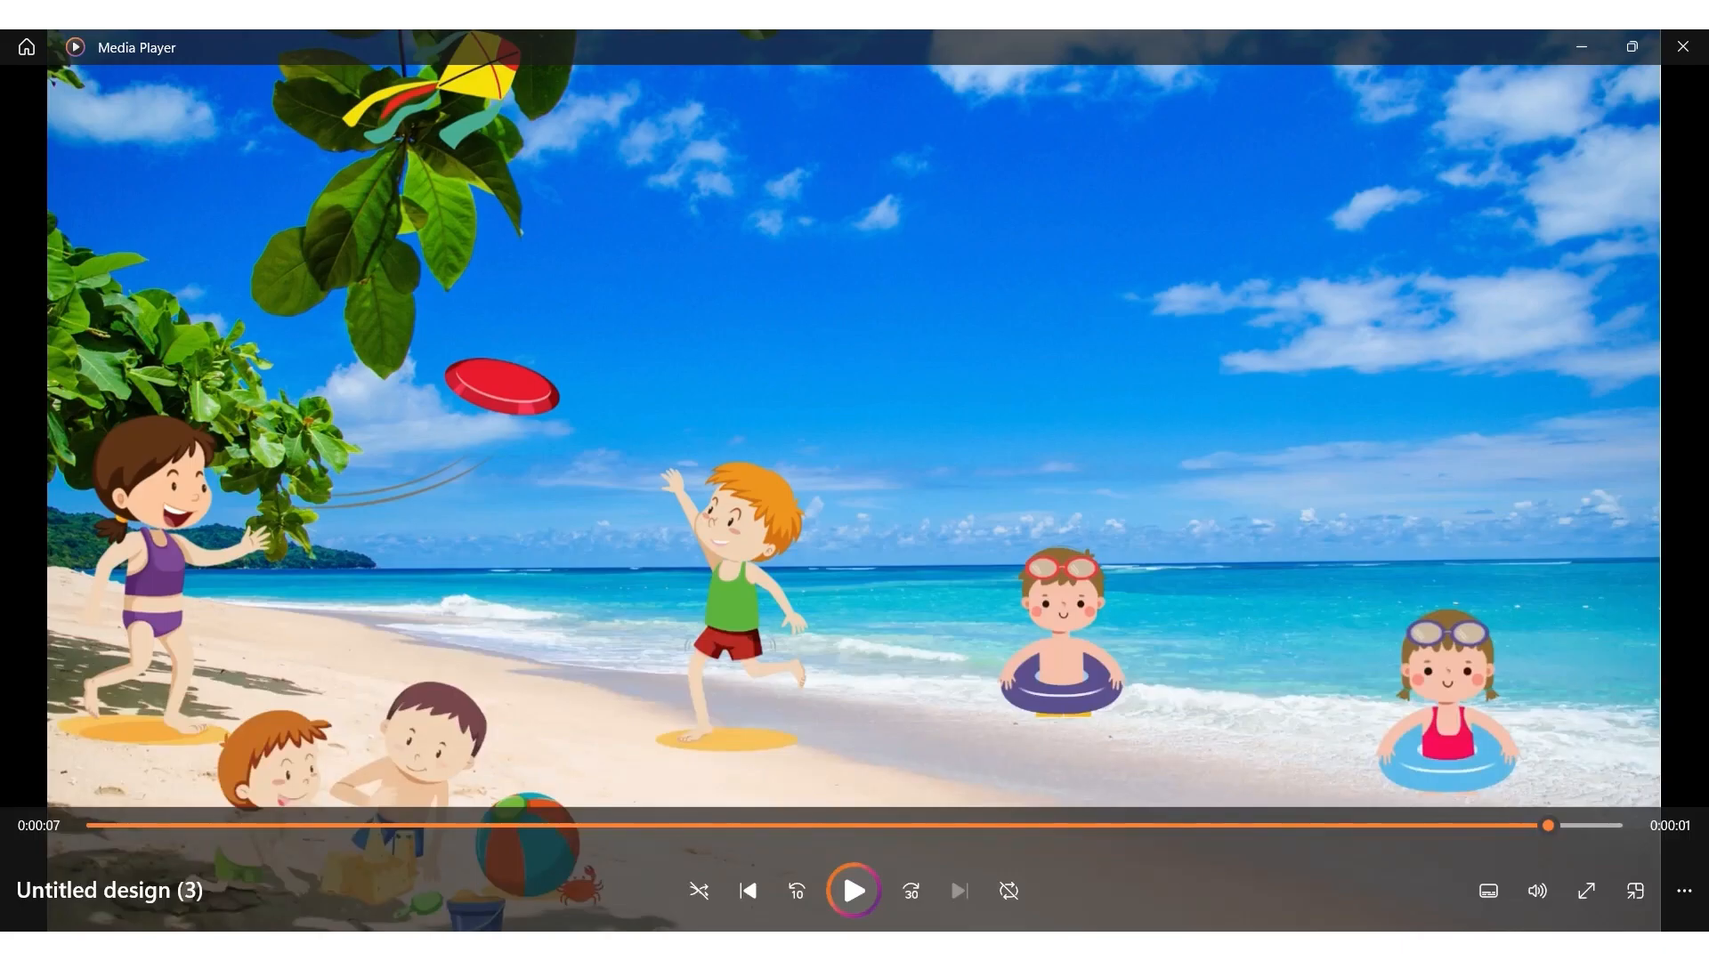
Rewind the finished sample video to the beginning and play it through
{"action": "left_click", "coordinate": [105, 828]}
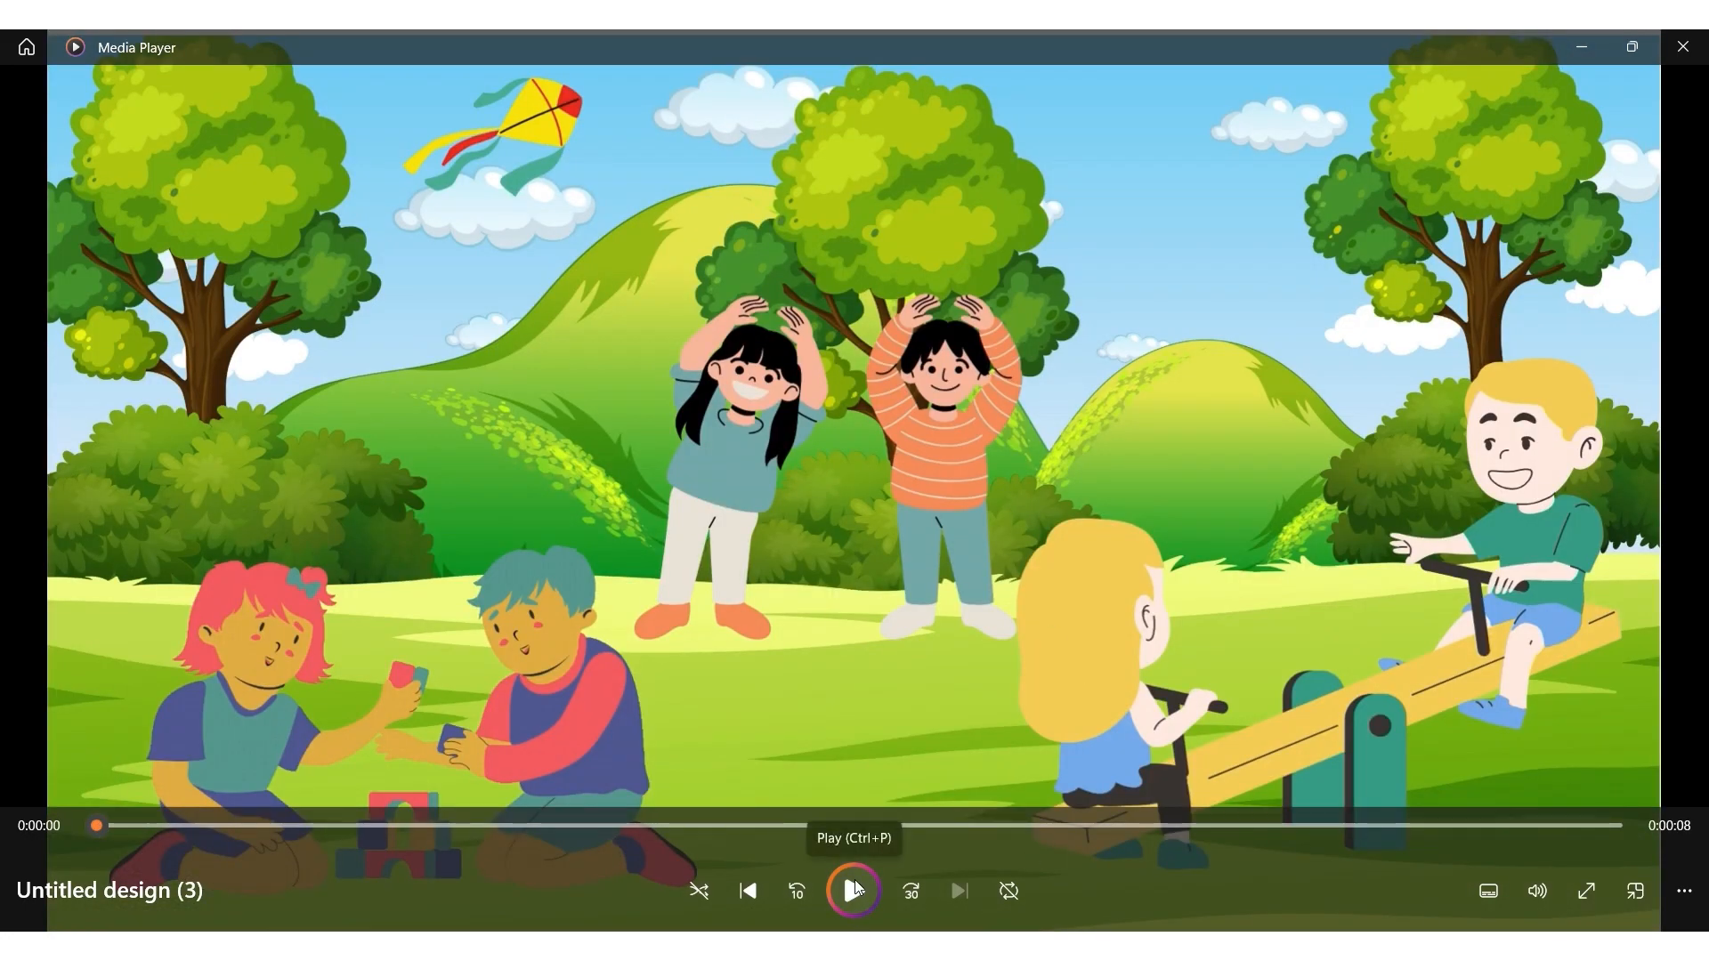
{"action": "left_click", "coordinate": [857, 887]}
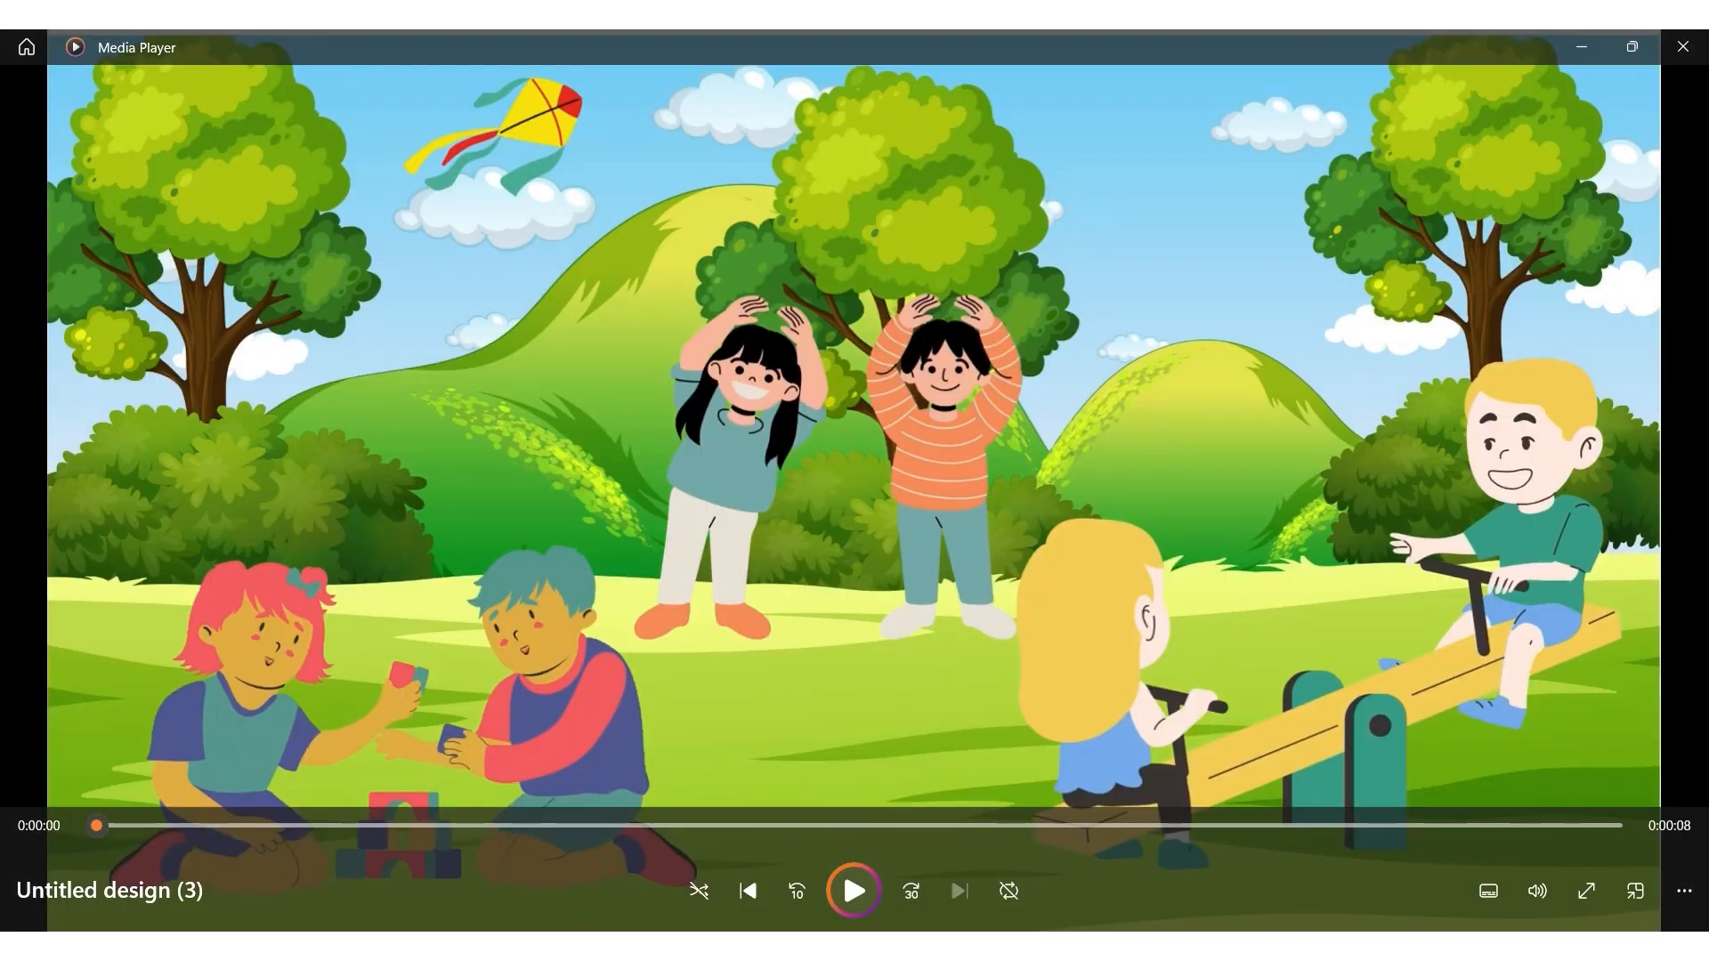
Switch to Canva in the browser and create a blank Video design, declining to open it in the desktop app
{"action": "left_click", "coordinate": [993, 947]}
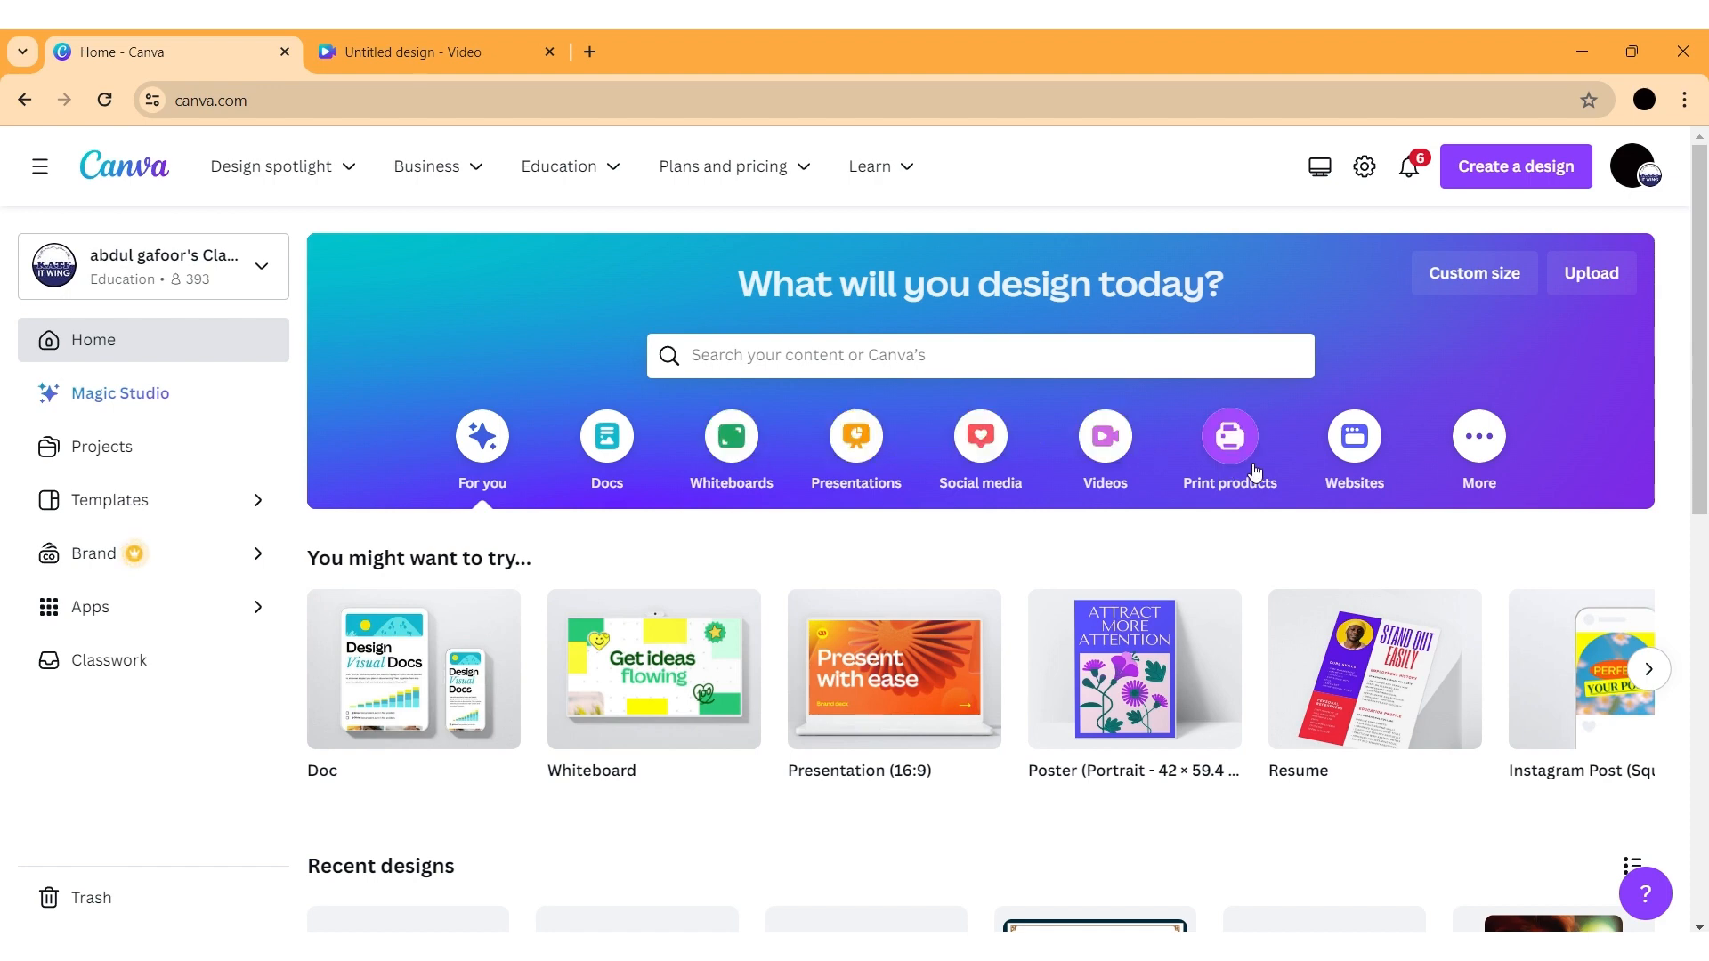
{"action": "left_click", "coordinate": [1106, 440]}
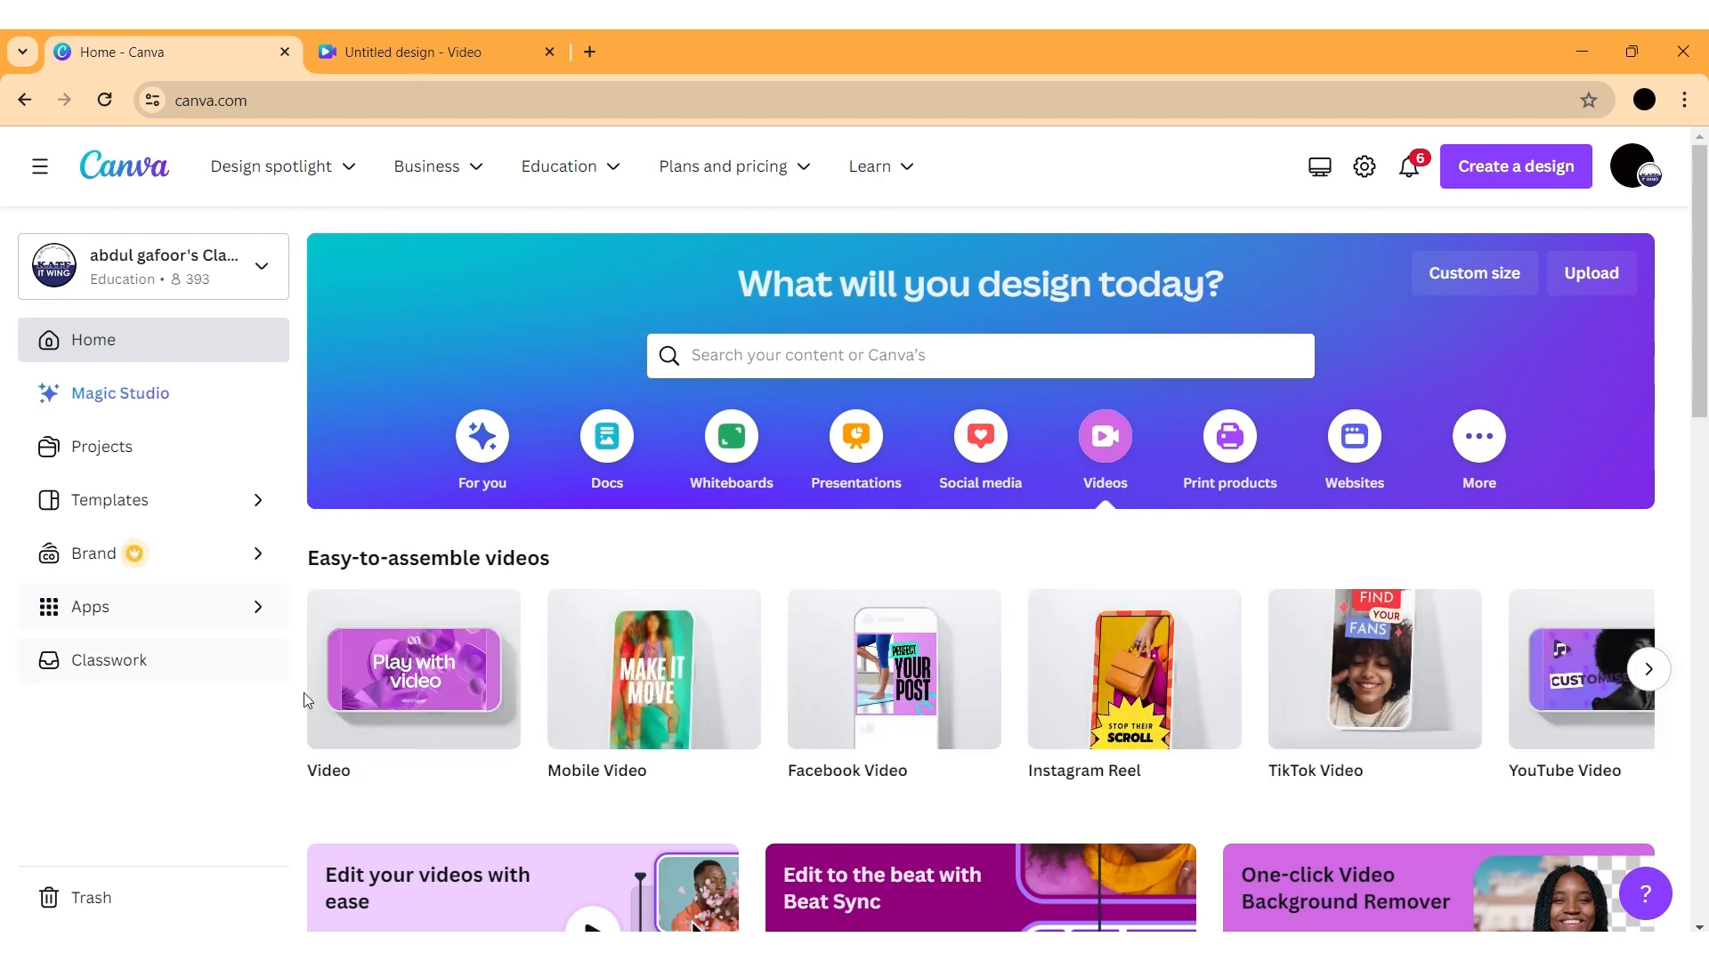
{"action": "mouse_move", "coordinate": [427, 686]}
{"action": "left_click", "coordinate": [427, 643]}
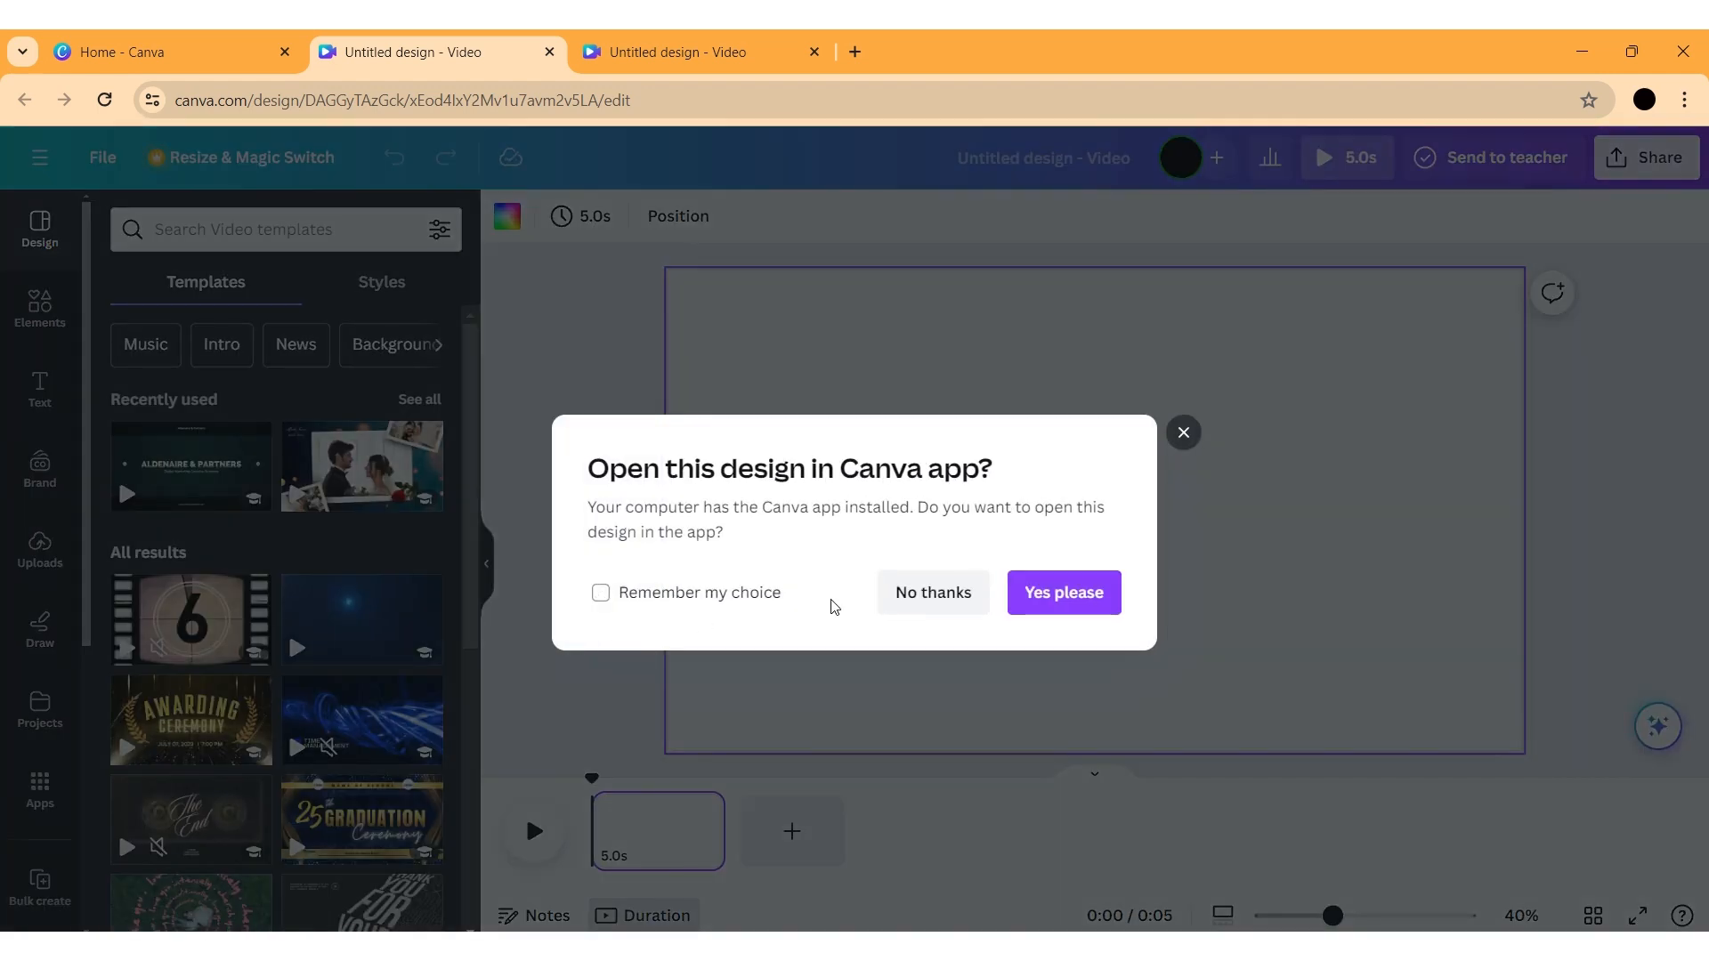
{"action": "left_click", "coordinate": [949, 605]}
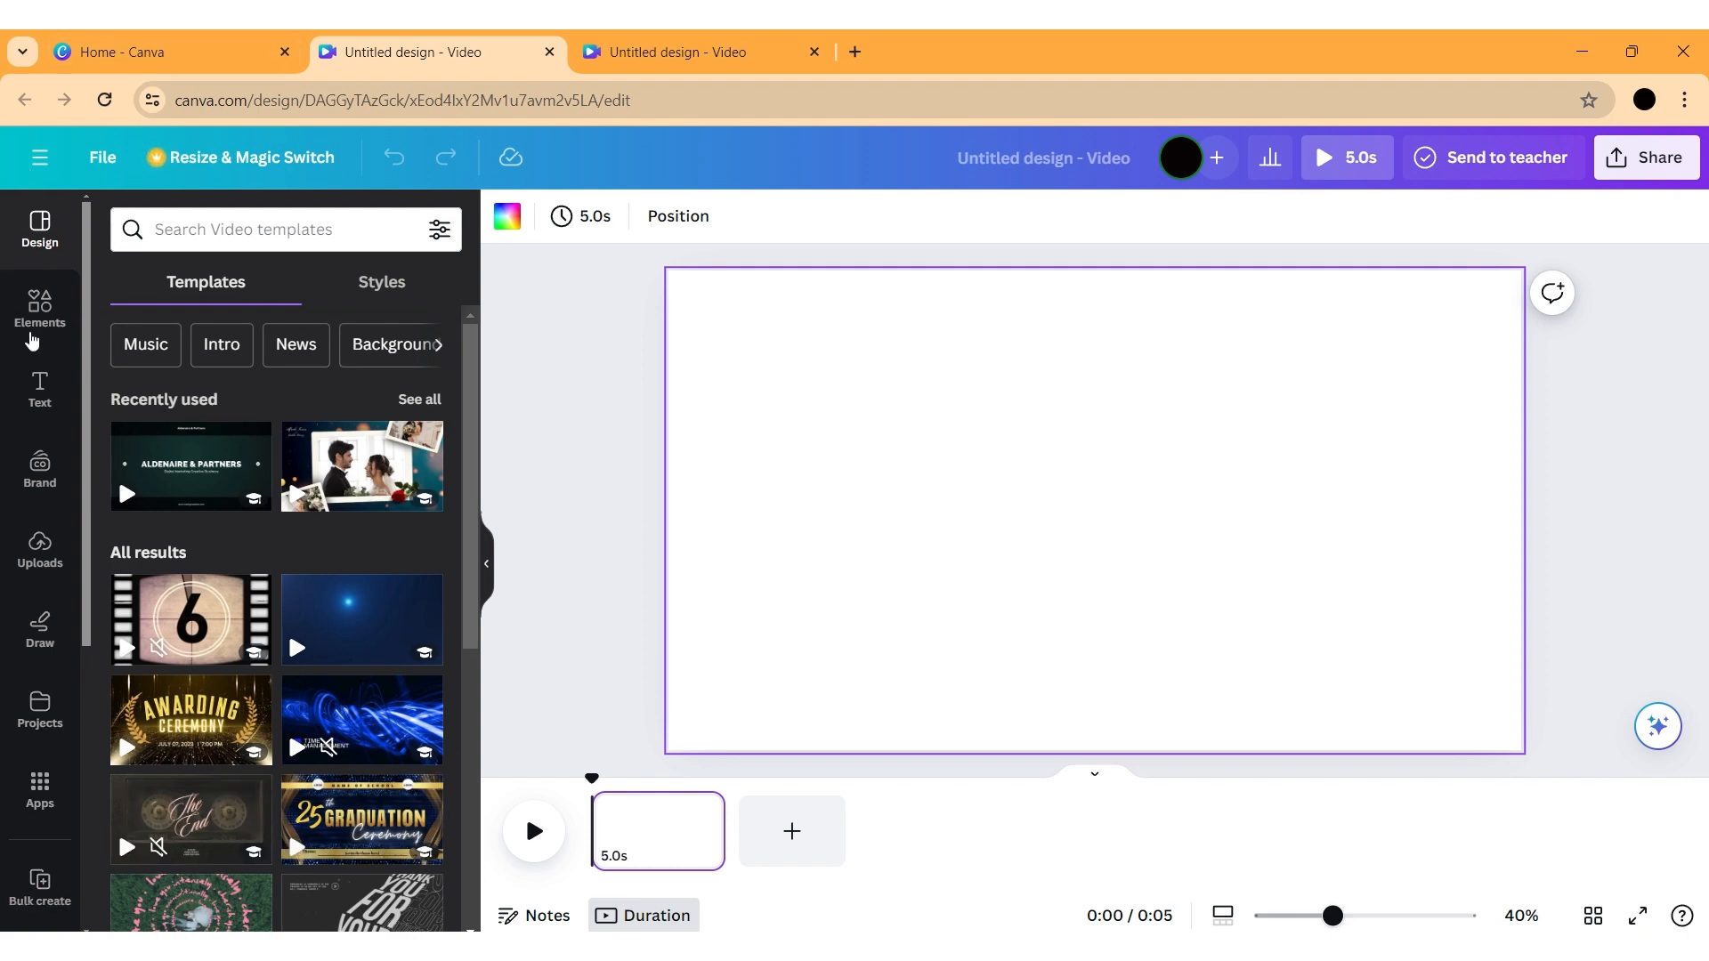
Open the elements library and look at the finished park scene in the other open design for reference
{"action": "left_click", "coordinate": [32, 337]}
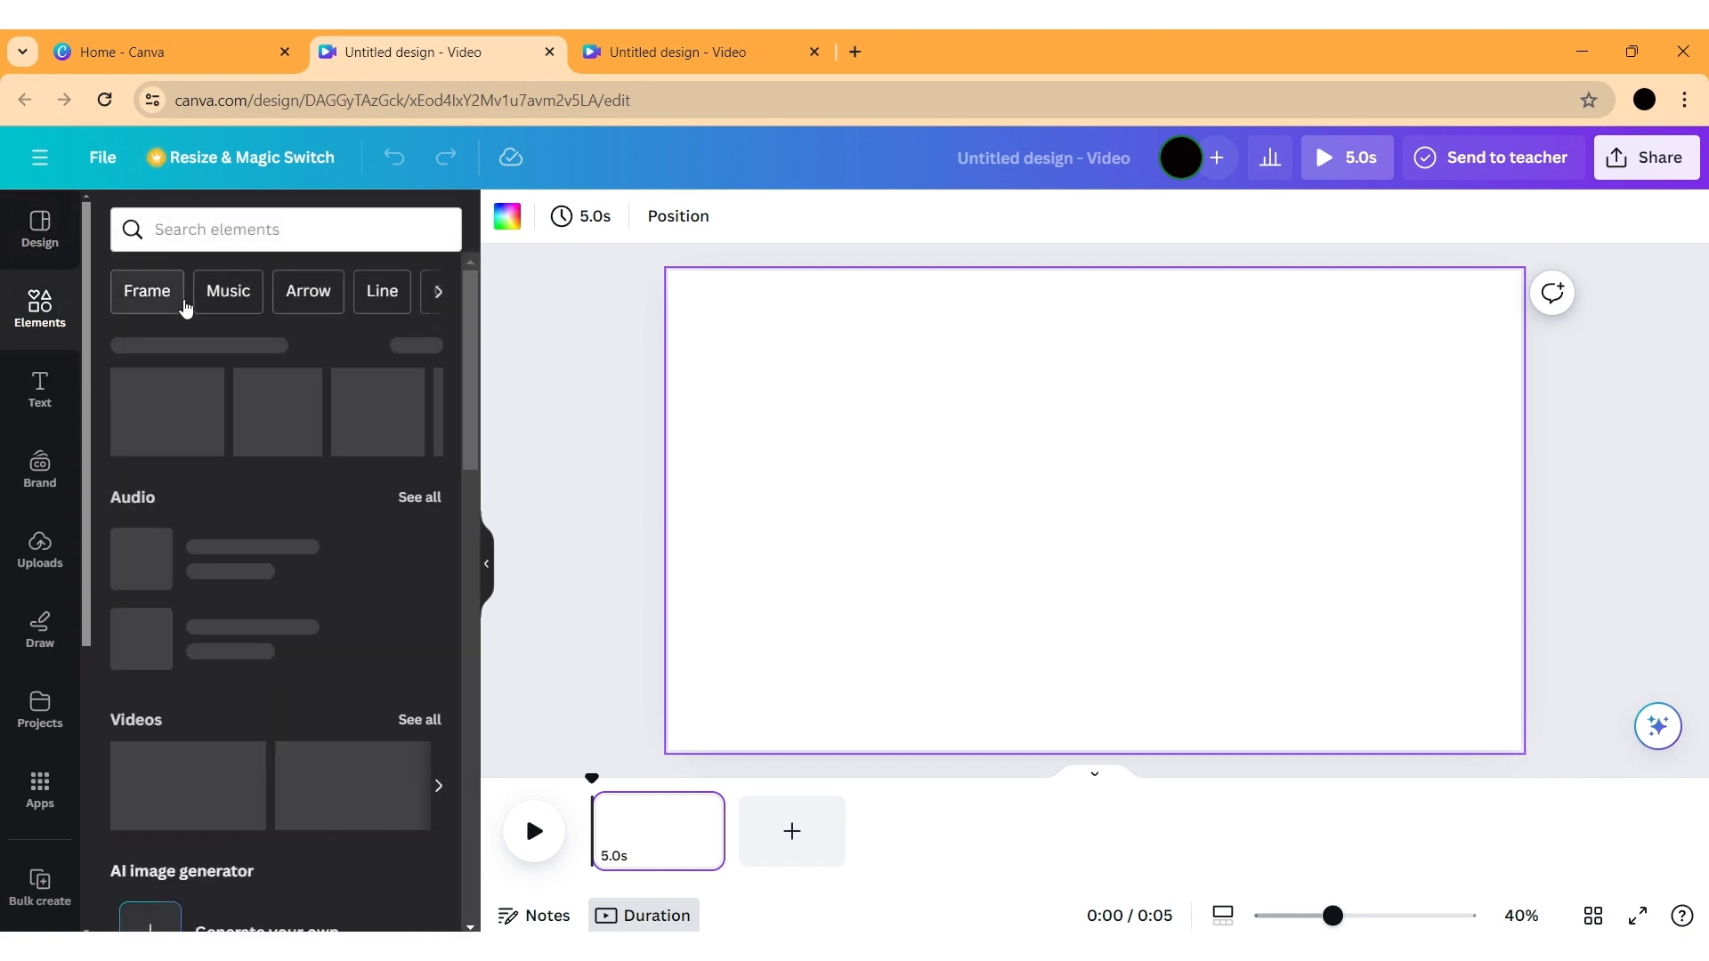
{"action": "left_click", "coordinate": [236, 218]}
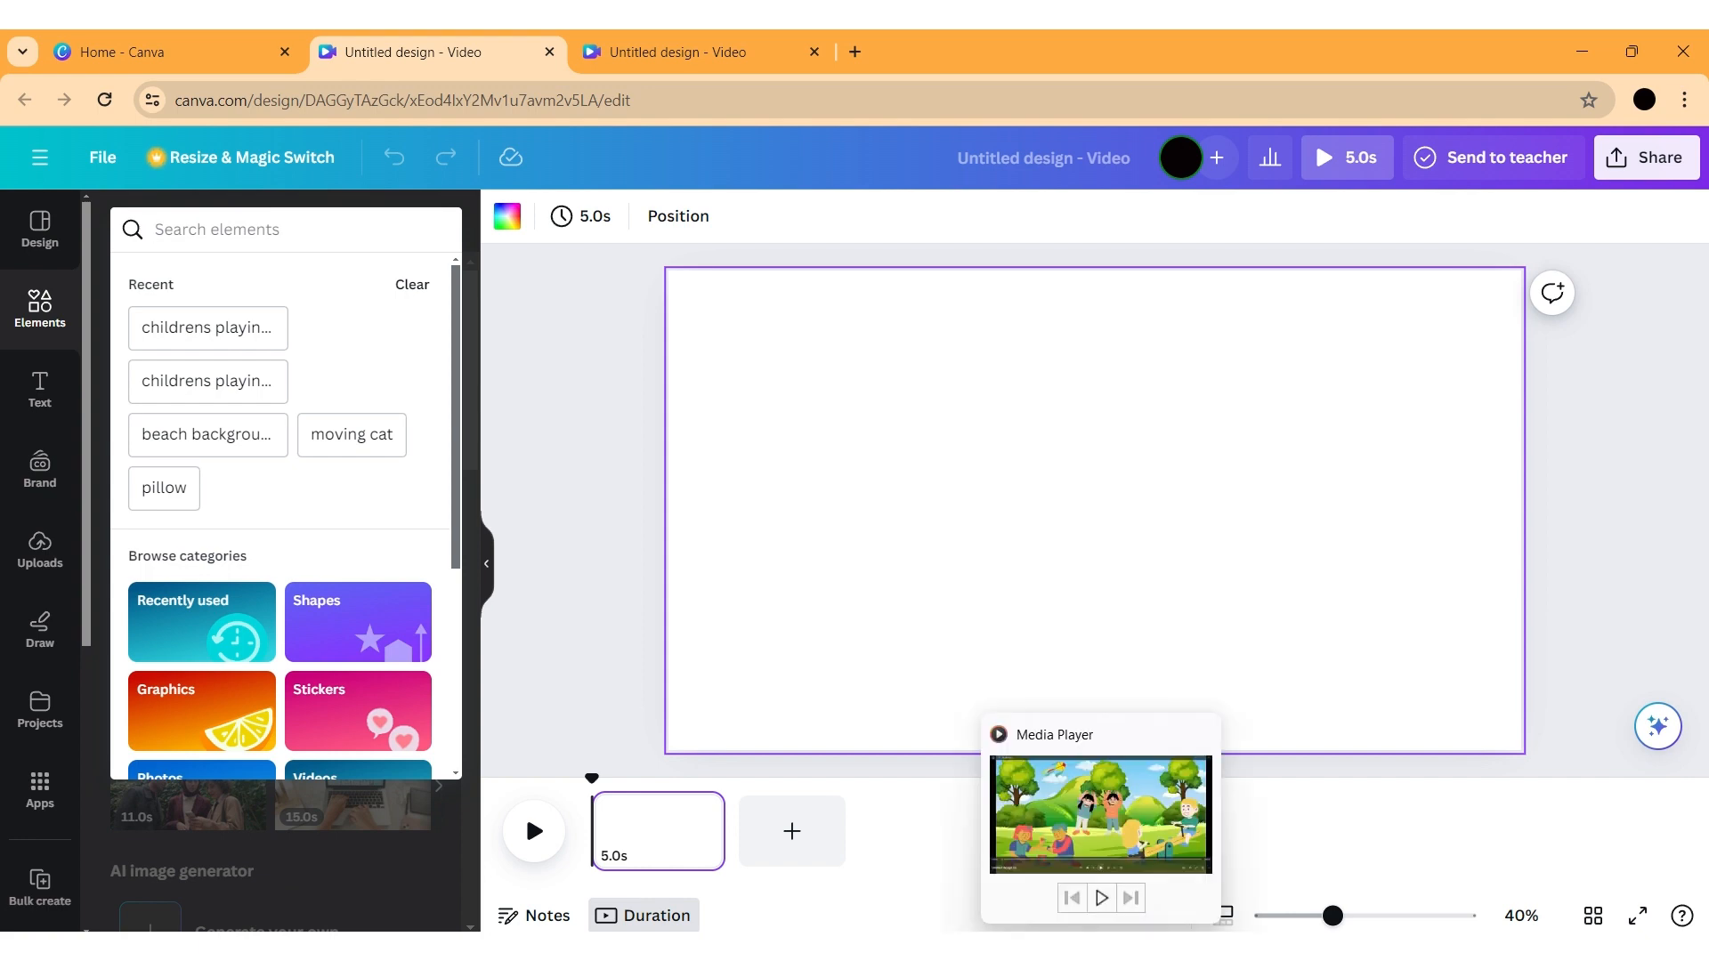
{"action": "mouse_move", "coordinate": [785, 36]}
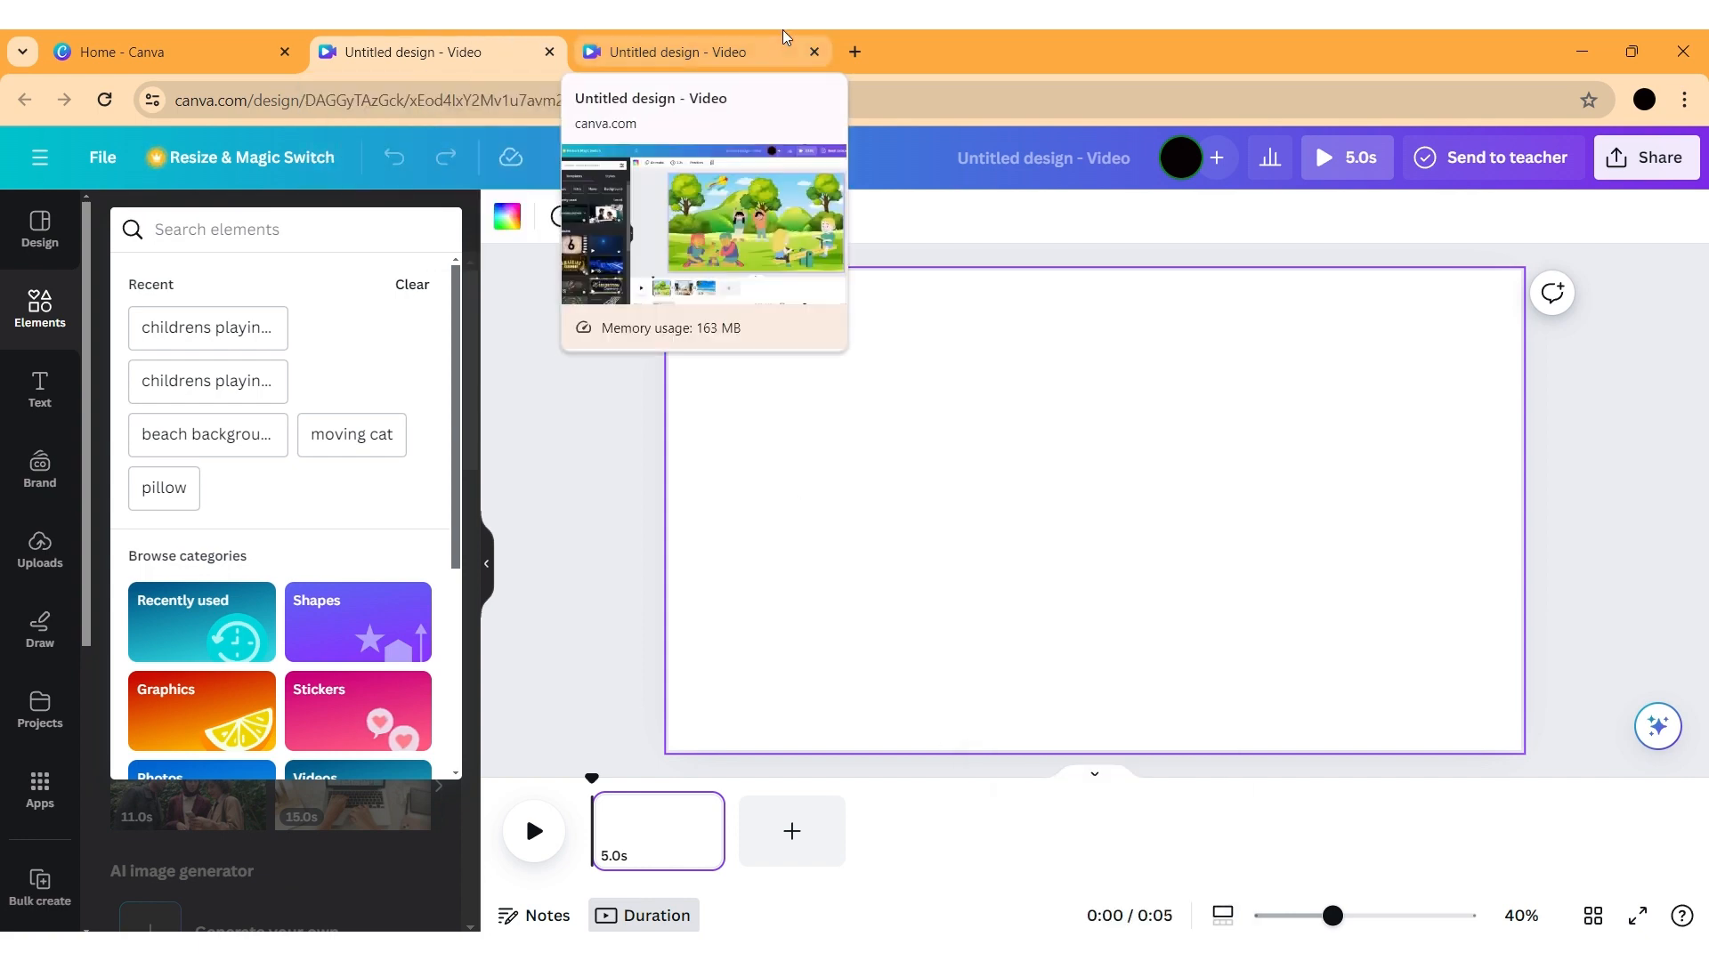
{"action": "left_click", "coordinate": [727, 46]}
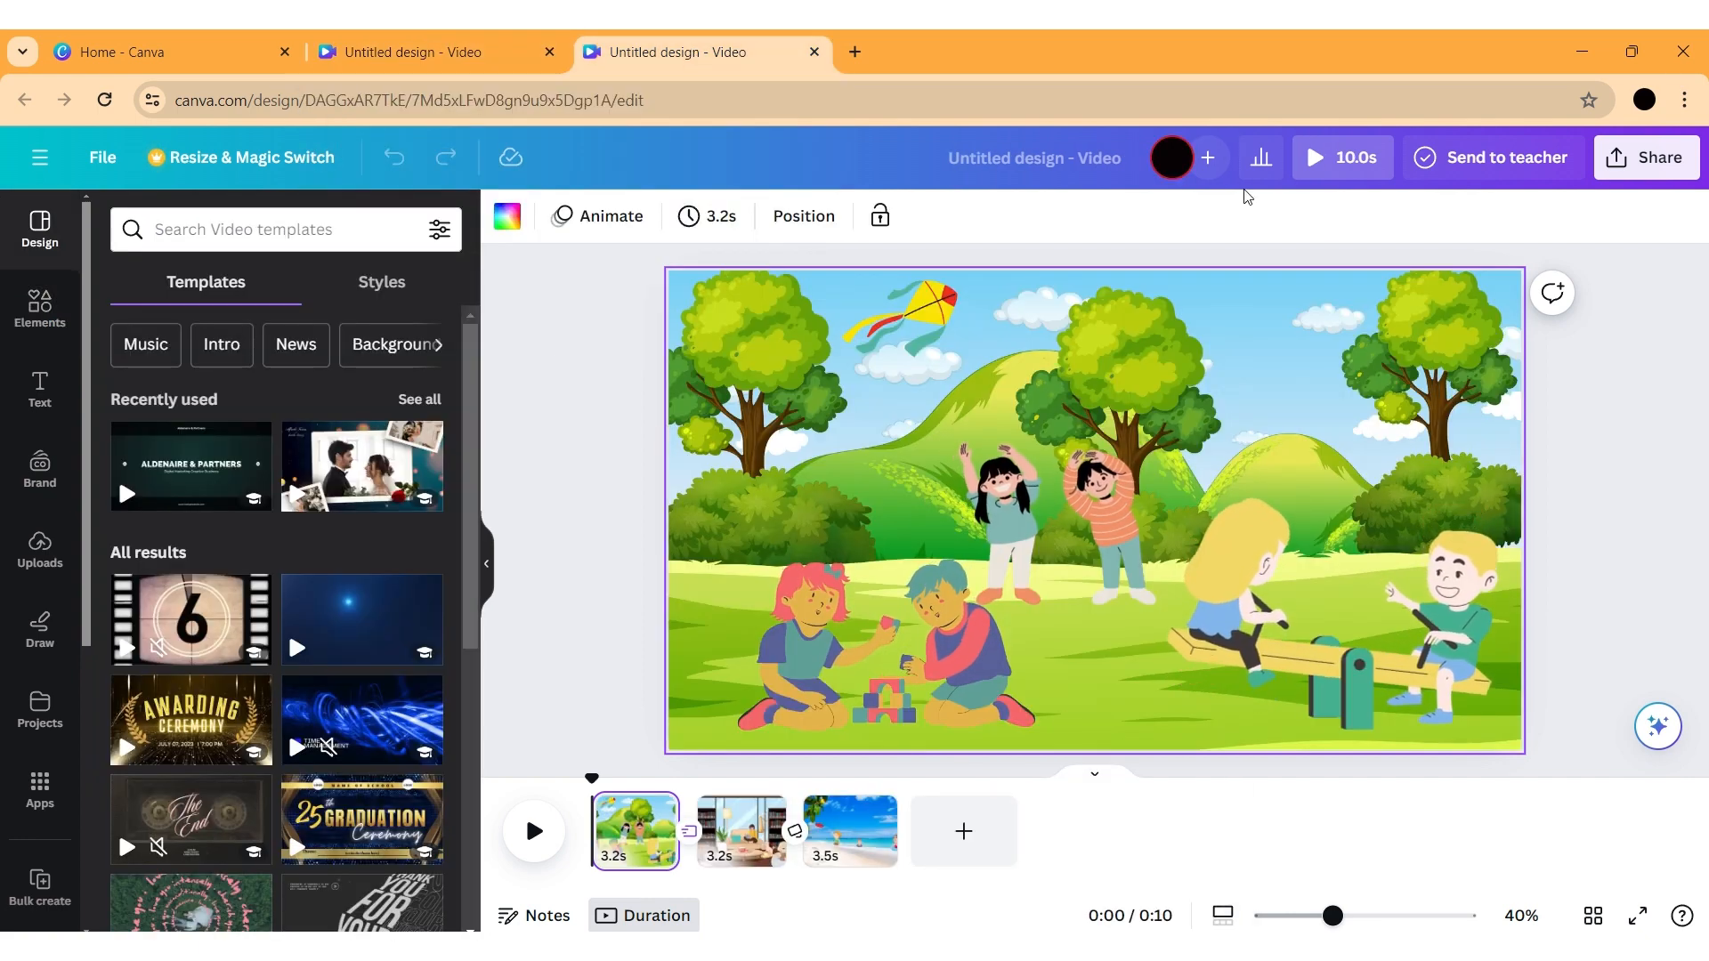
{"action": "left_click", "coordinate": [411, 52]}
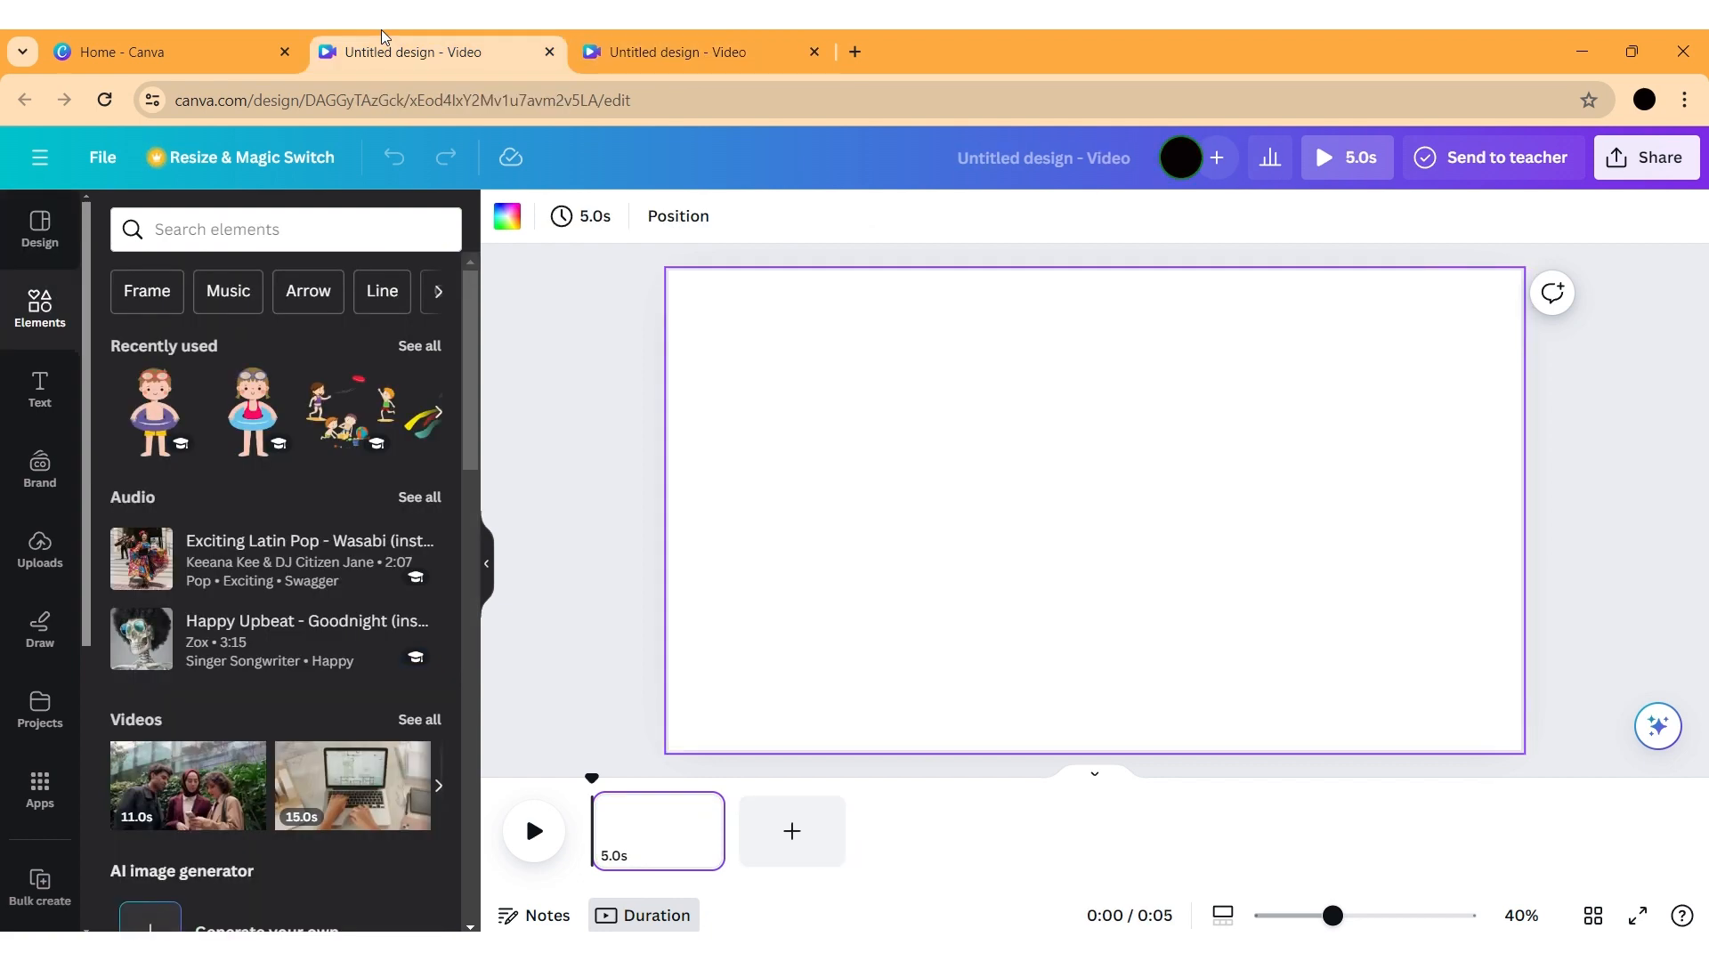
Search the elements for "park background" and show all matching graphics
{"action": "left_click", "coordinate": [378, 243]}
{"action": "type", "text": "p"}
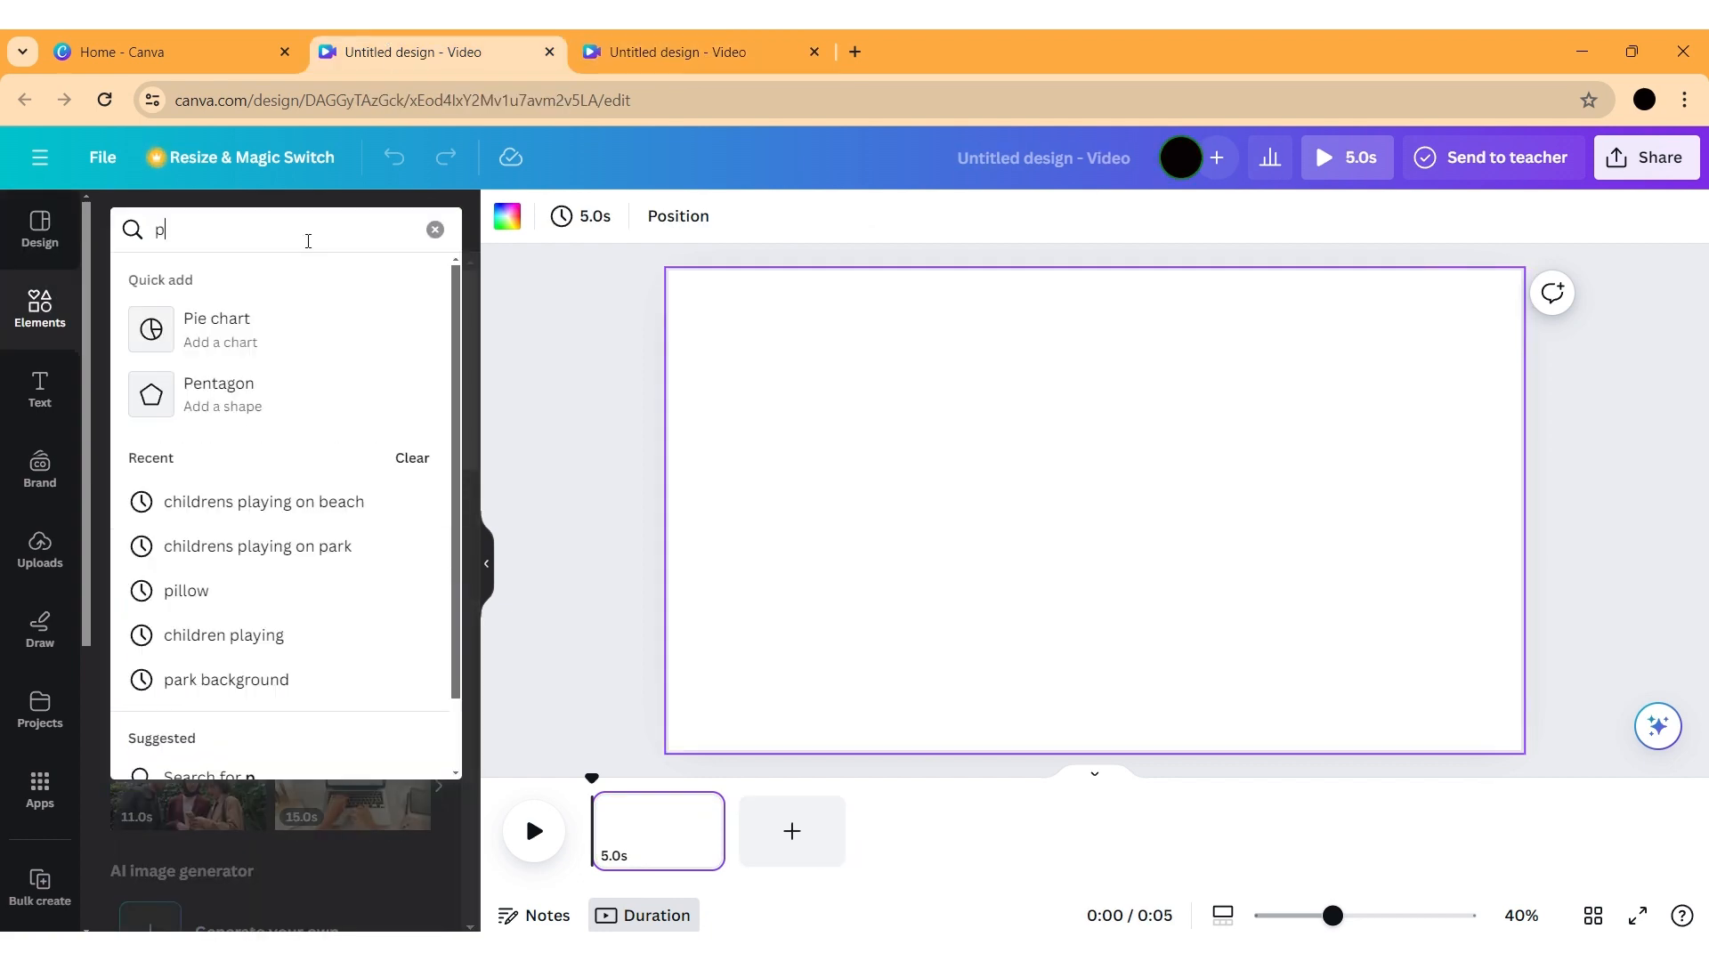
{"action": "type", "text": "ar"}
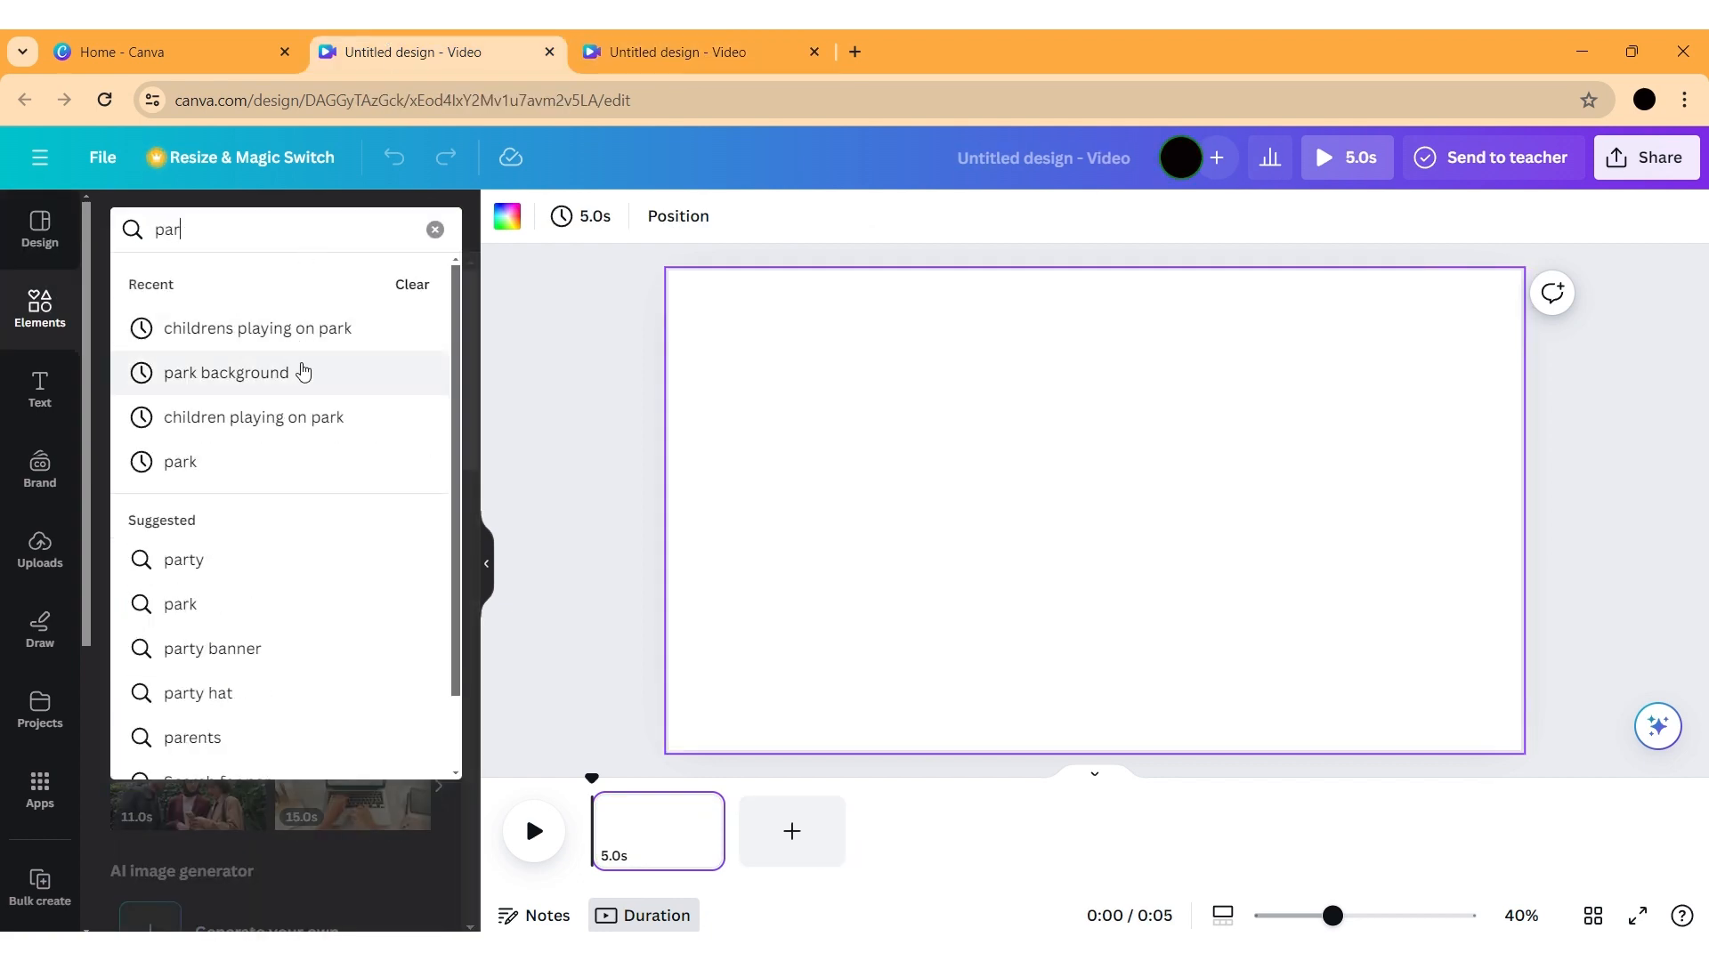
{"action": "left_click", "coordinate": [303, 372]}
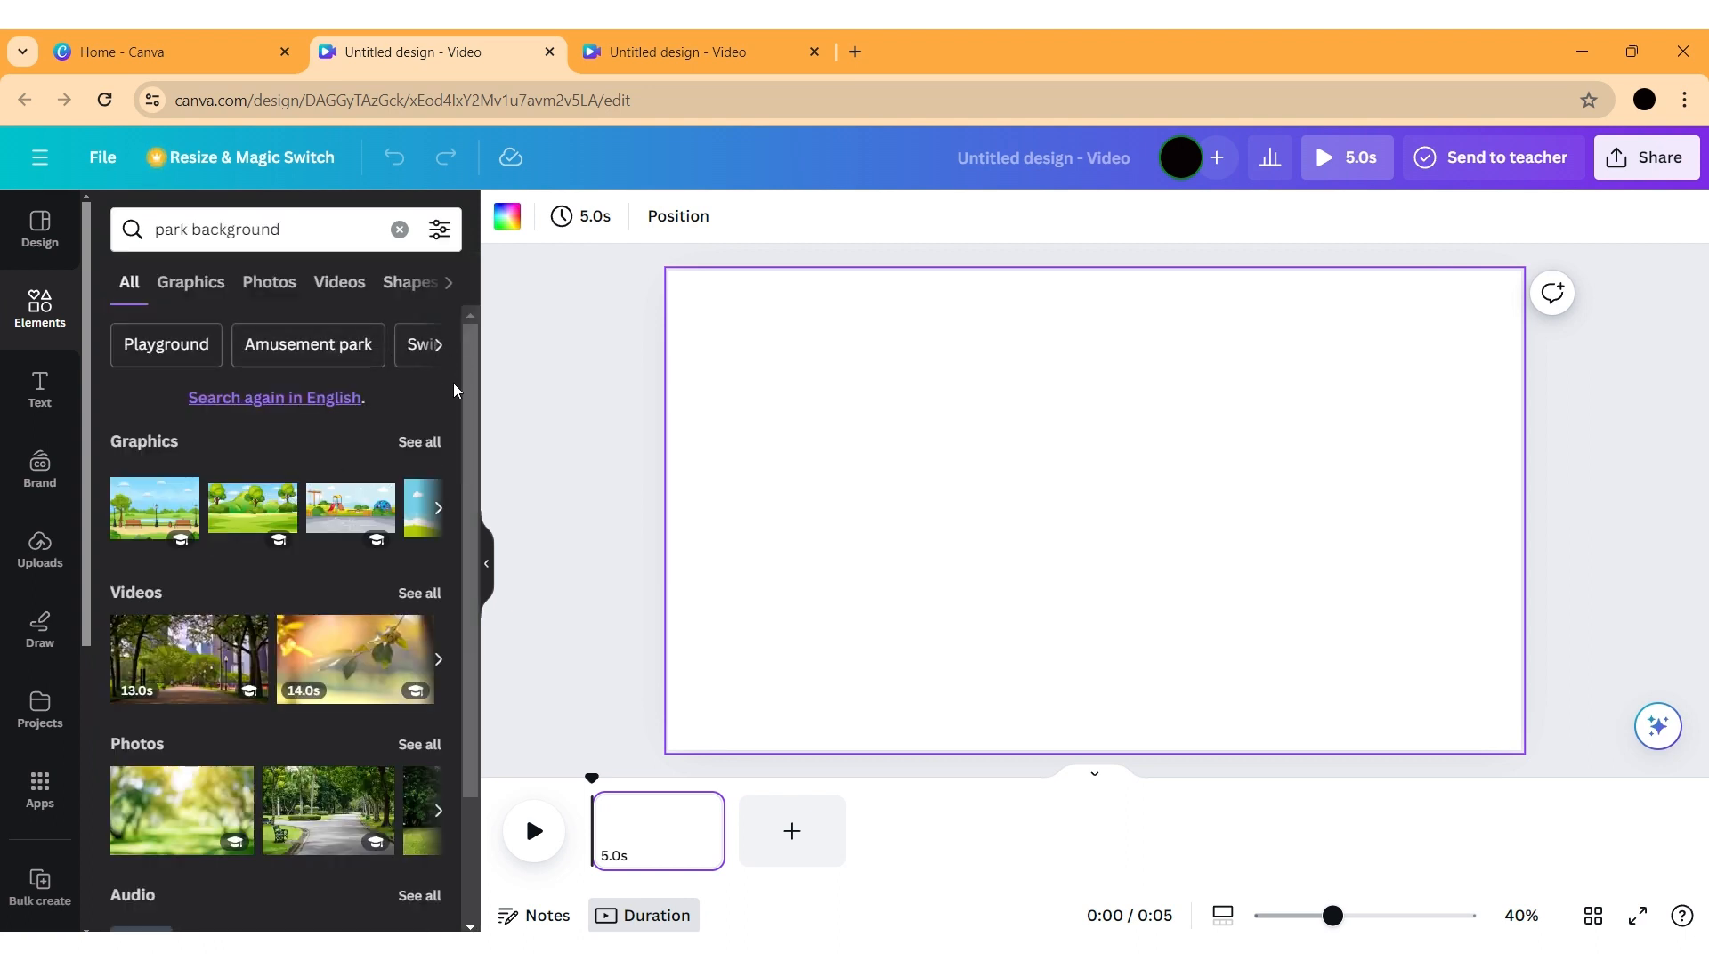
{"action": "left_click", "coordinate": [418, 443]}
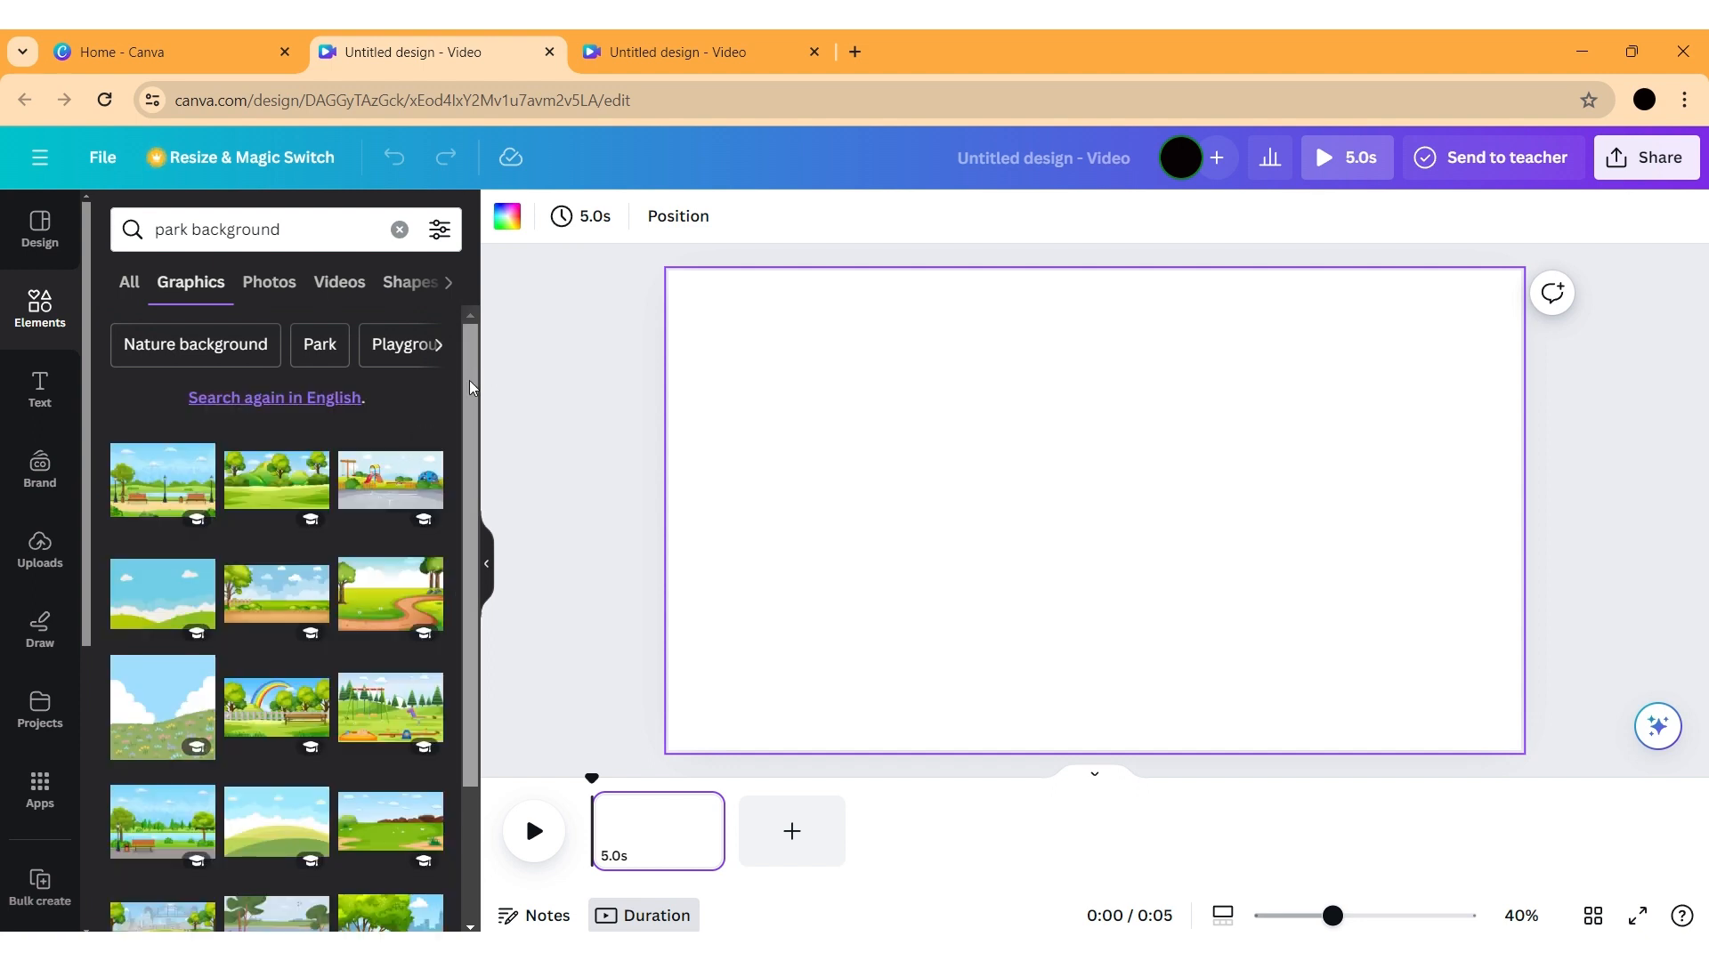
Add the park graphic with green hills and three trees, and enlarge it to cover the whole page
{"action": "left_click_drag", "start_coordinate": [473, 384], "coordinate": [473, 400]}
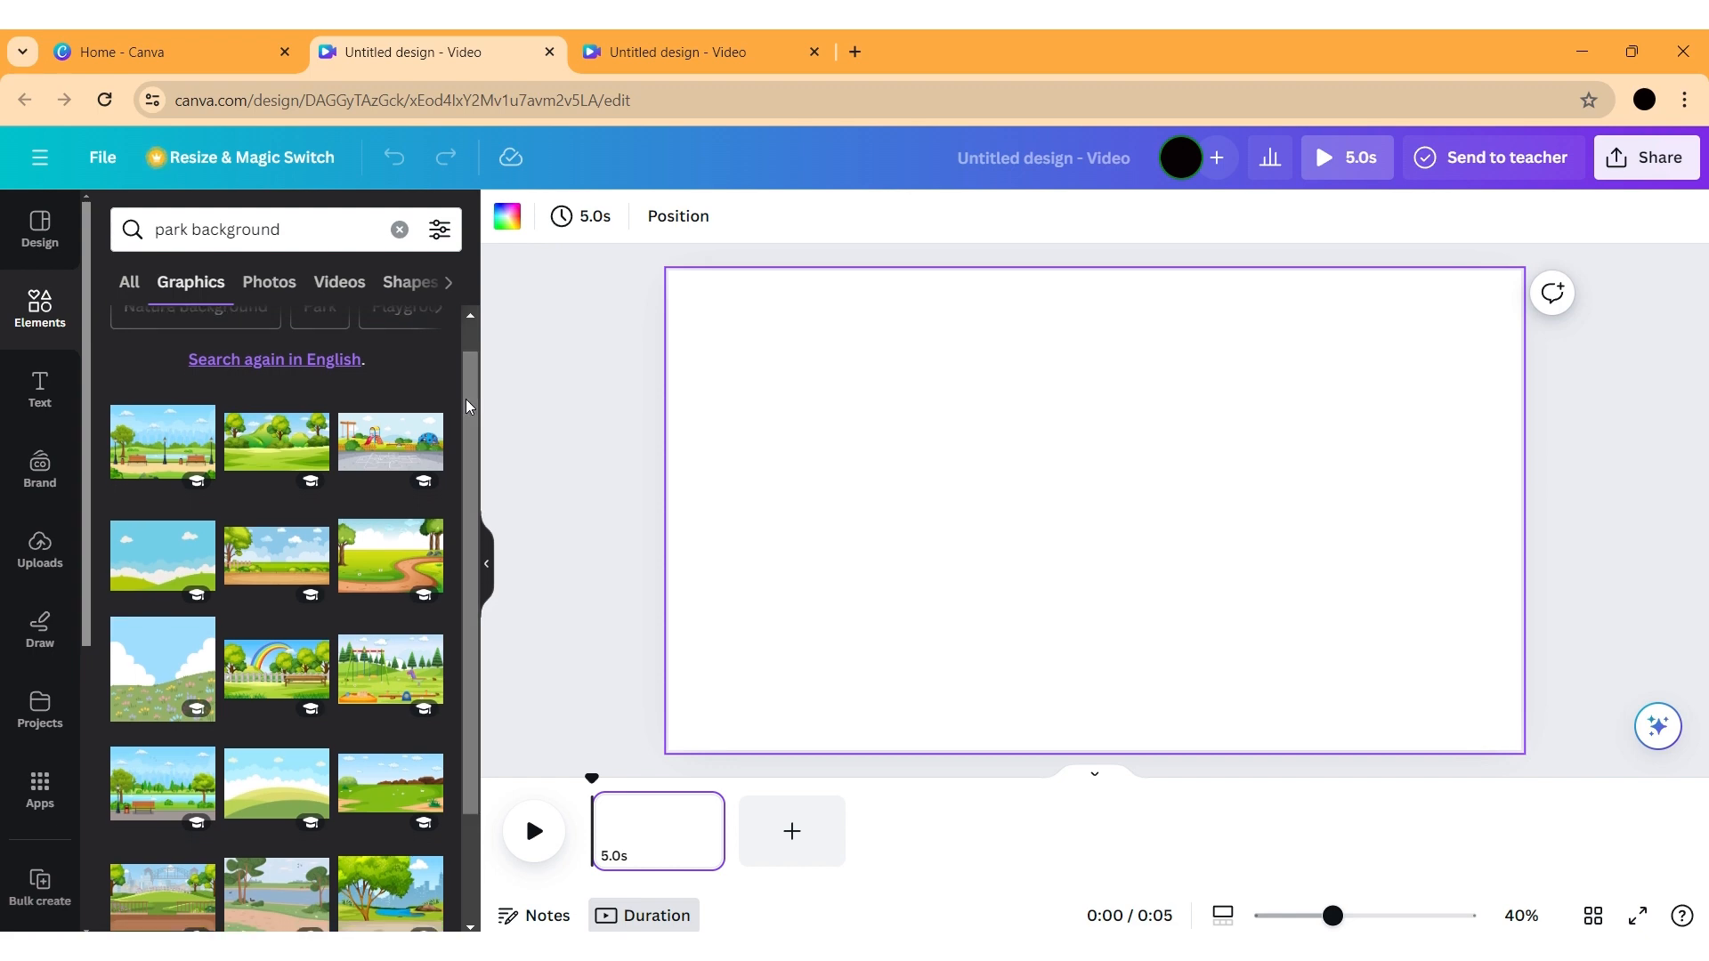
{"action": "left_click", "coordinate": [262, 456]}
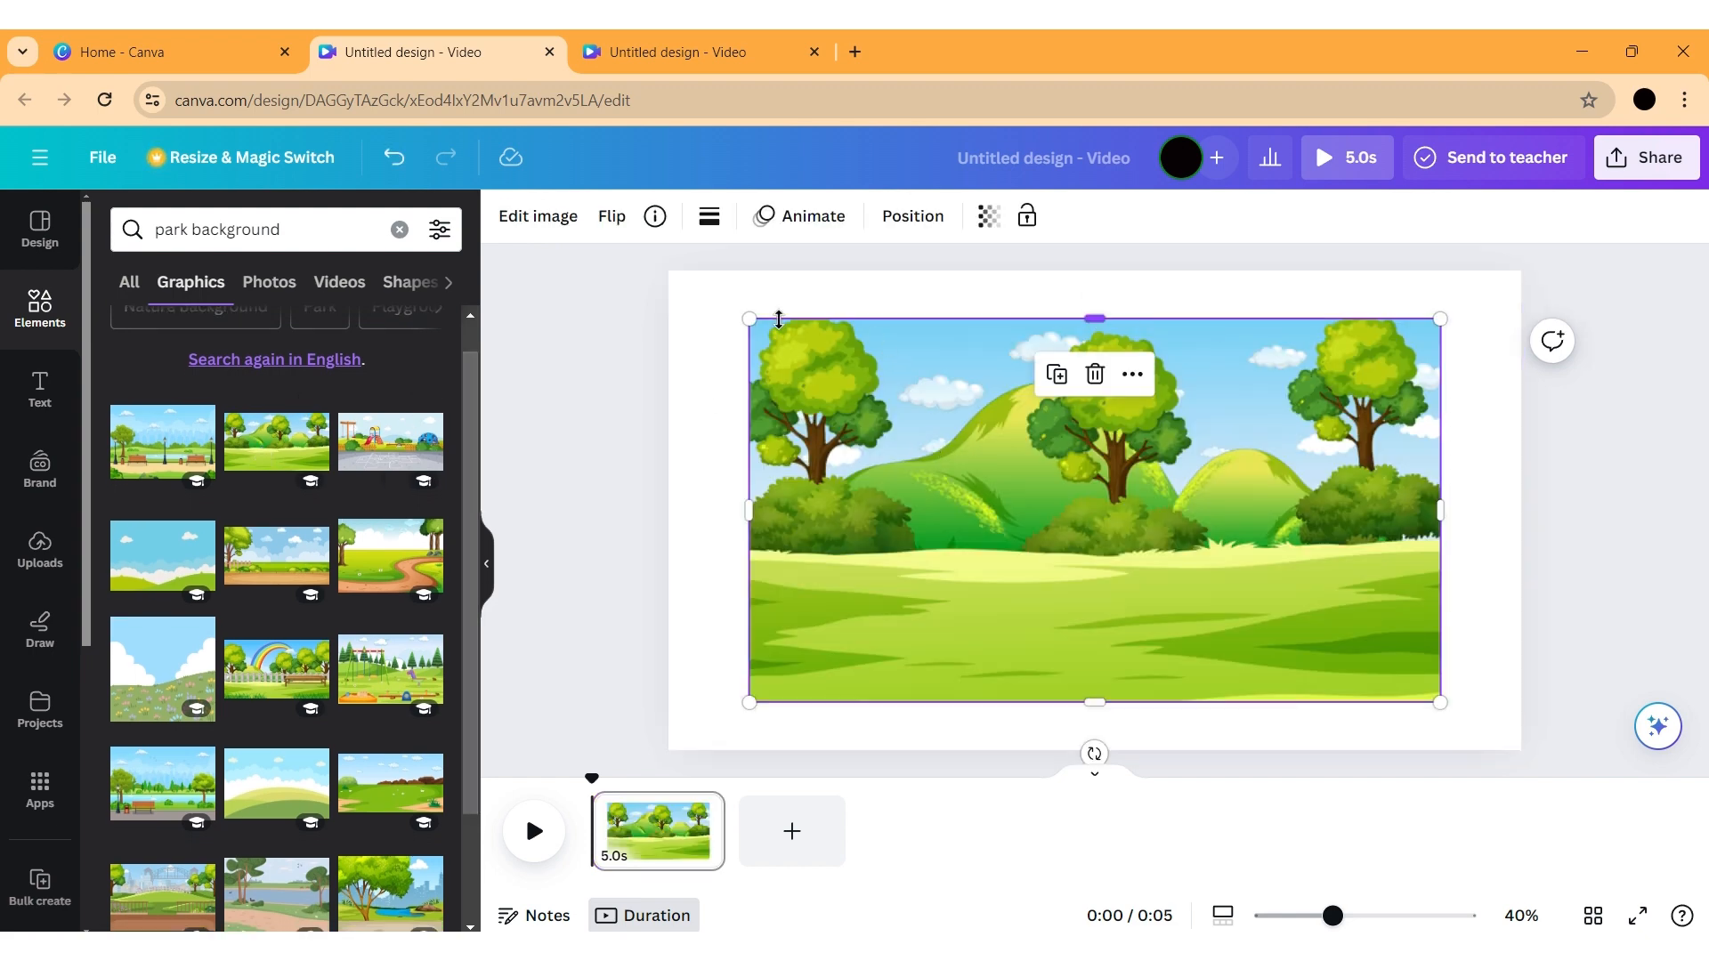
{"action": "left_click_drag", "start_coordinate": [746, 316], "coordinate": [664, 271]}
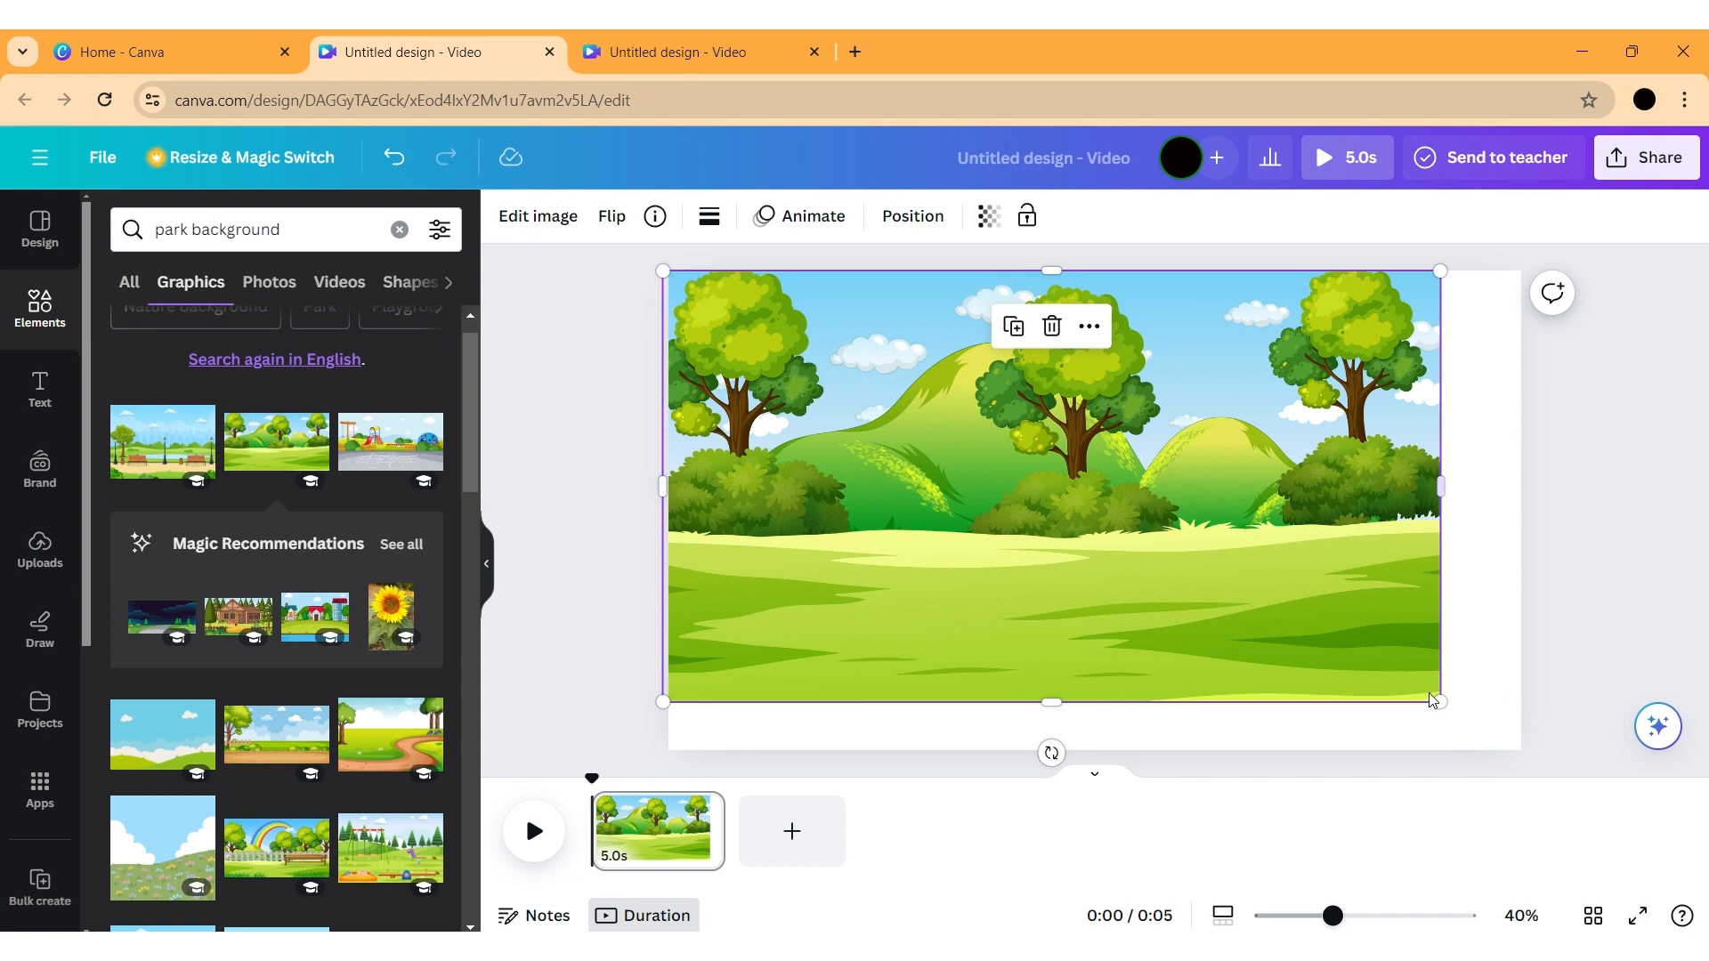
{"action": "left_click_drag", "start_coordinate": [1436, 698], "coordinate": [1514, 756]}
{"action": "left_click_drag", "start_coordinate": [1232, 656], "coordinate": [1237, 647]}
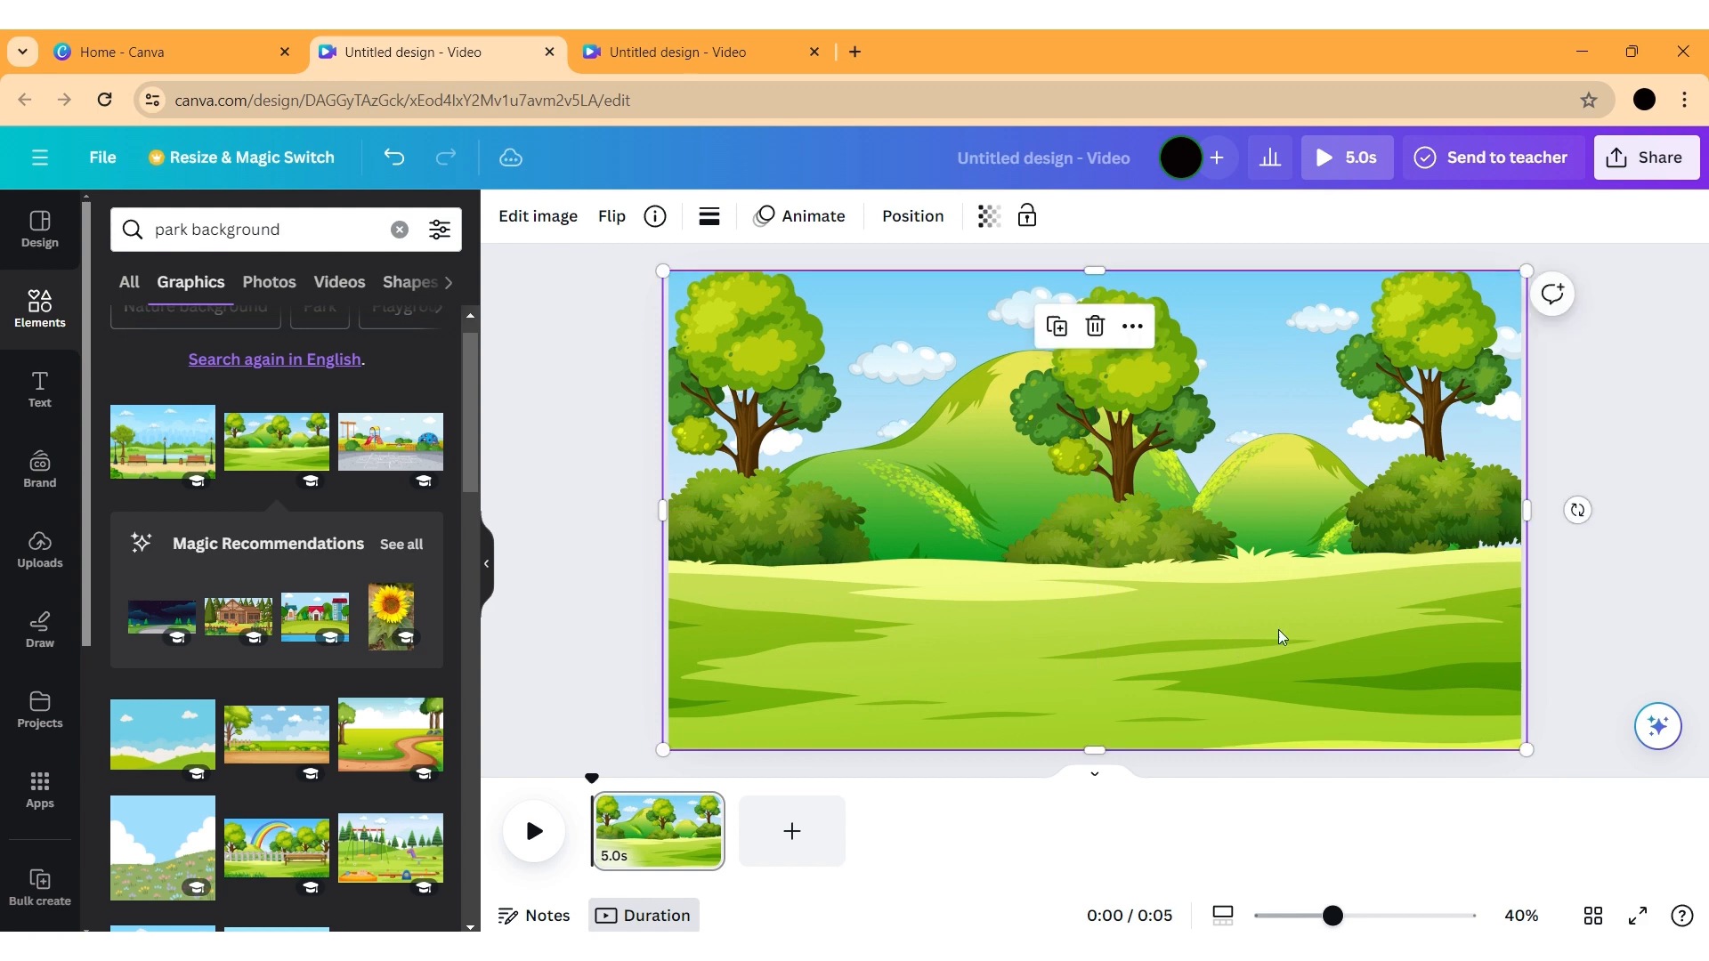
{"action": "left_click", "coordinate": [1657, 549]}
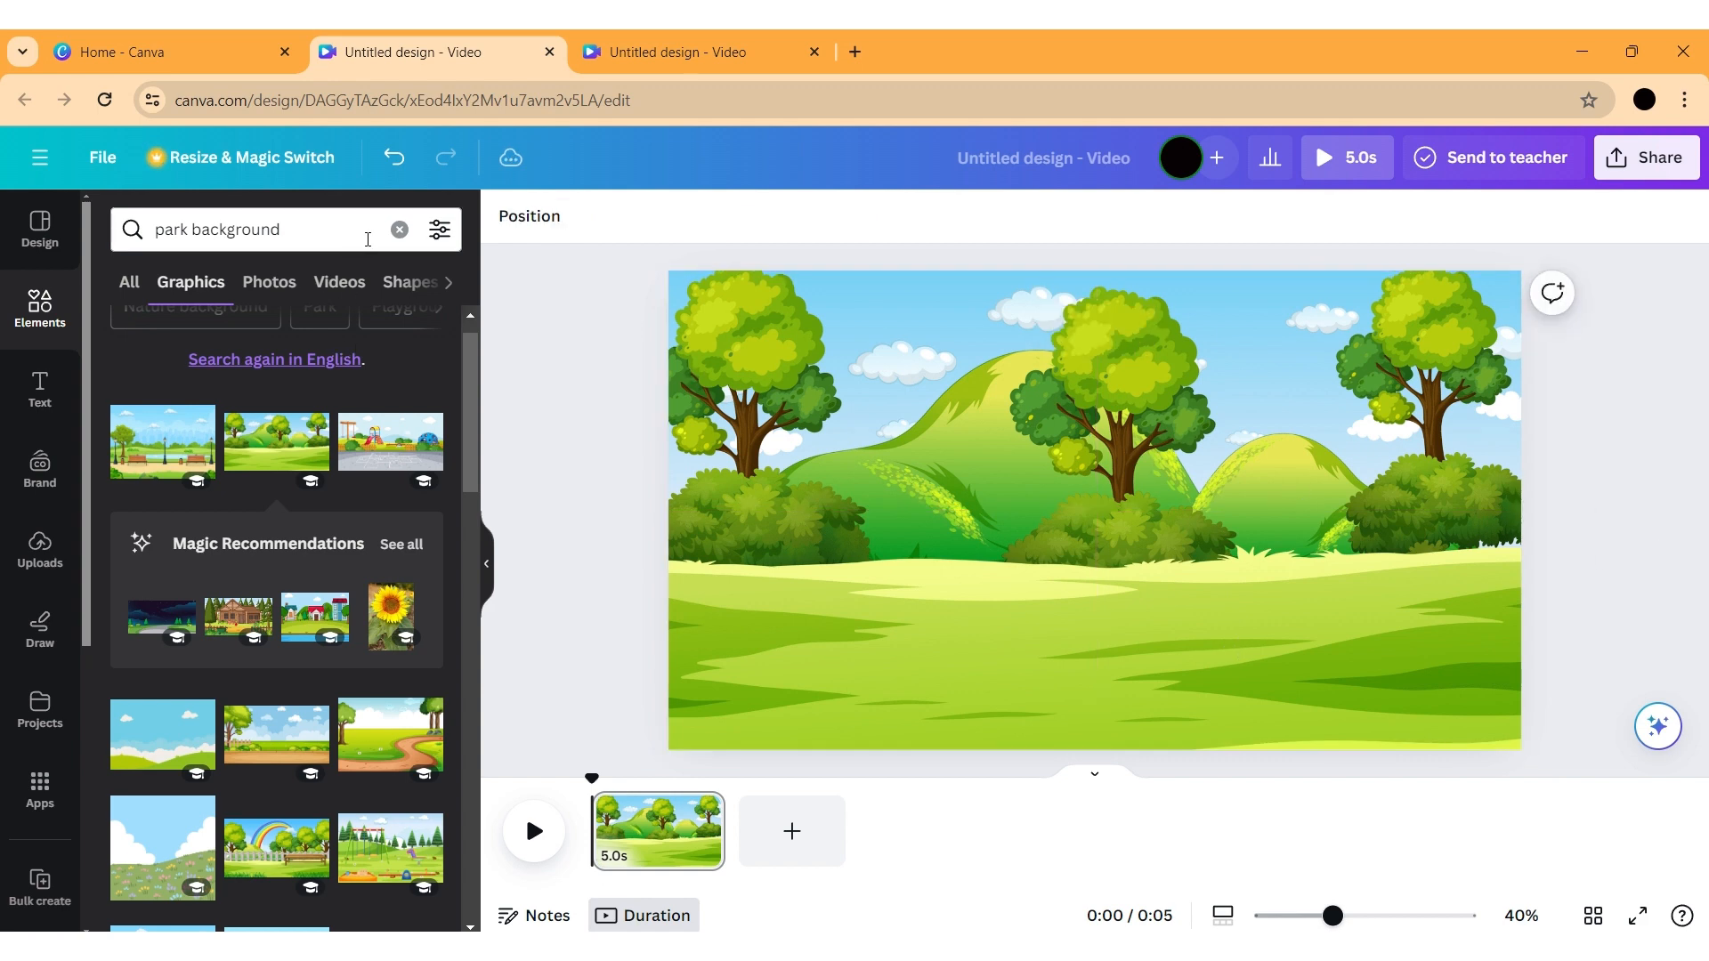
Search the elements for "children playing" and show all matching graphics, checking the finished design for reference
{"action": "left_click", "coordinate": [399, 230]}
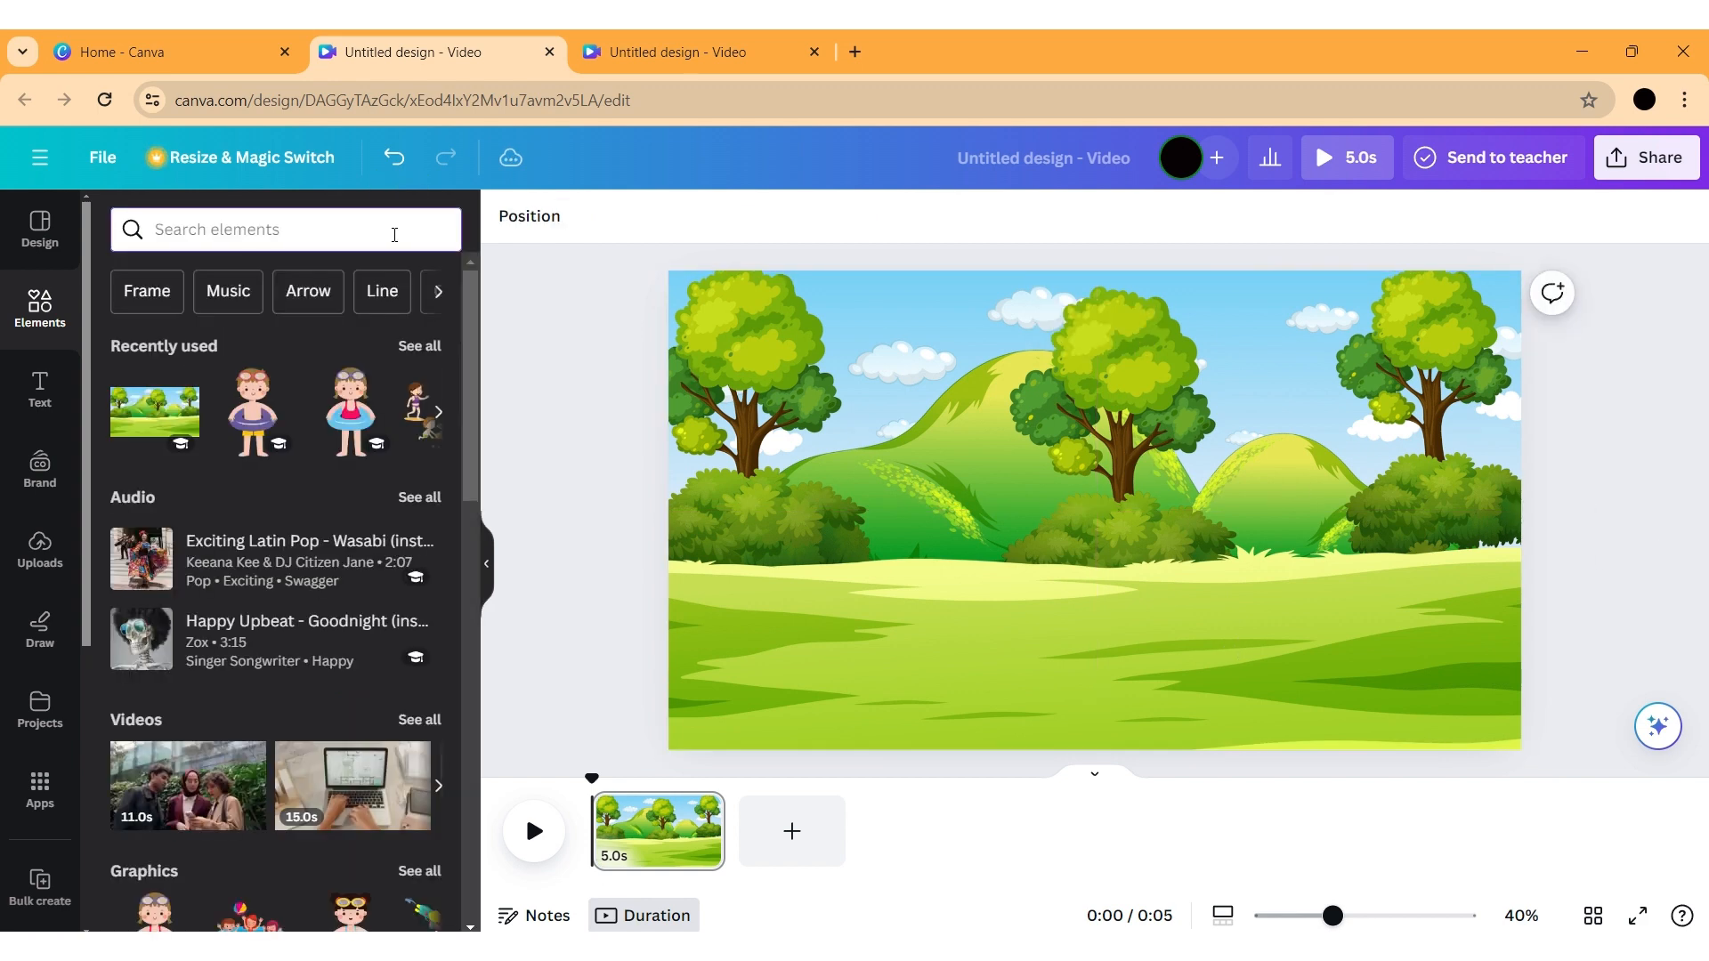
{"action": "type", "text": "ch"}
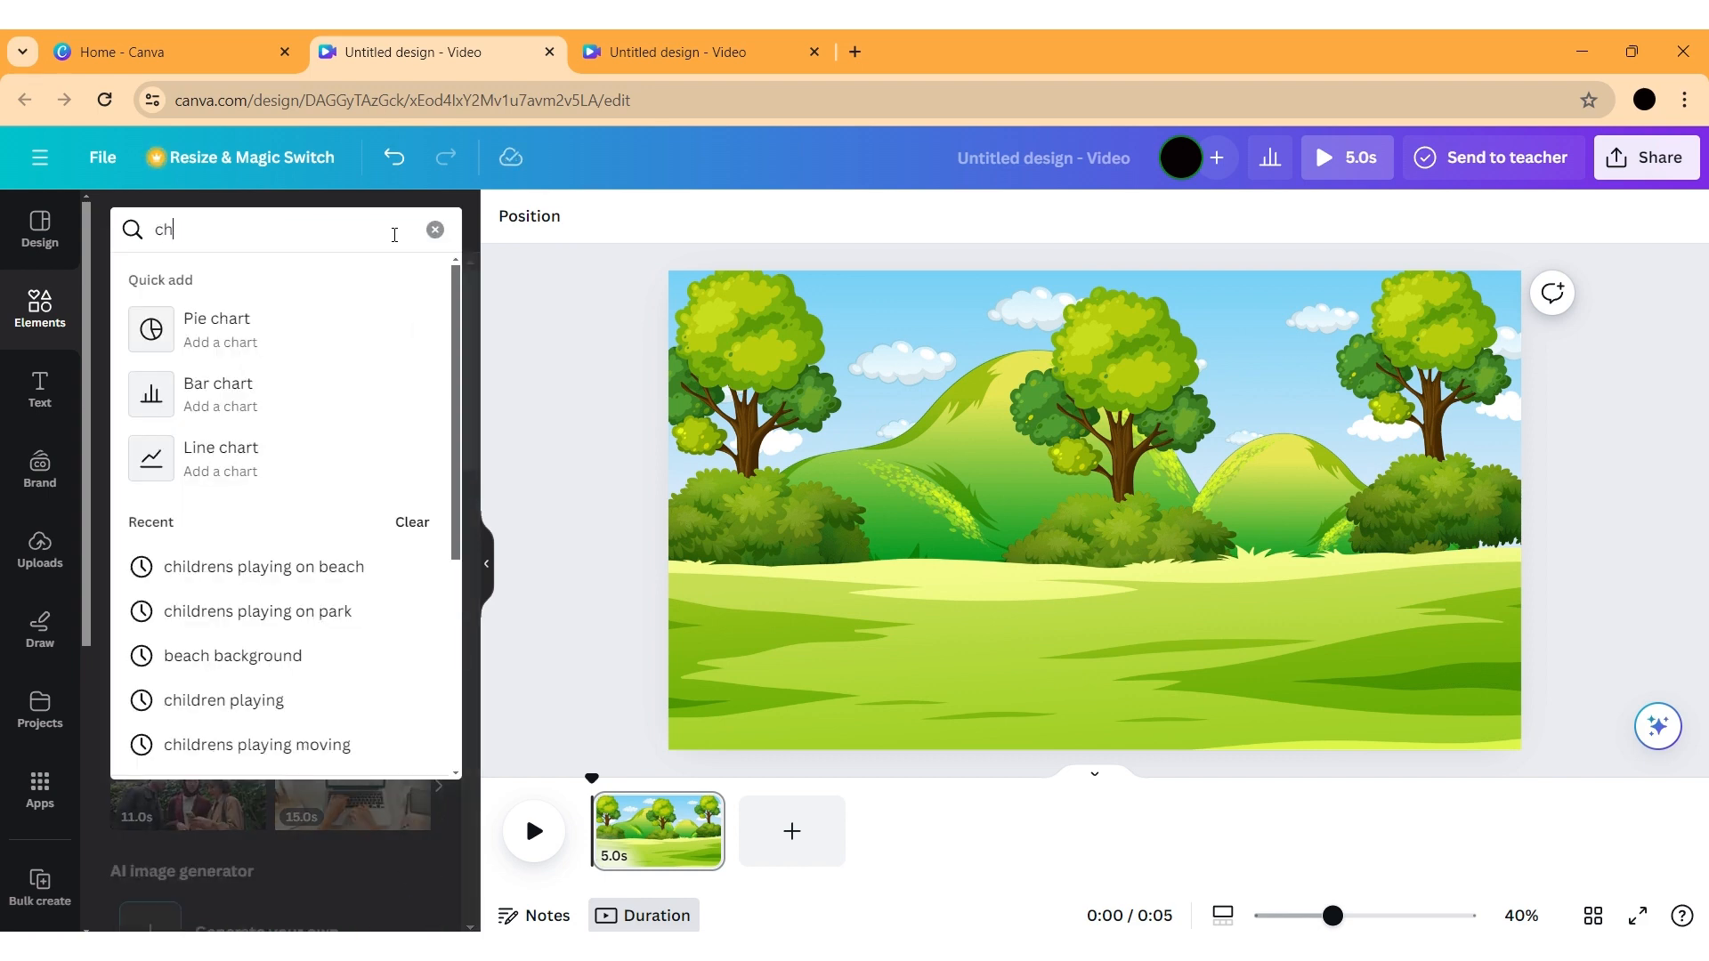
{"action": "type", "text": "i"}
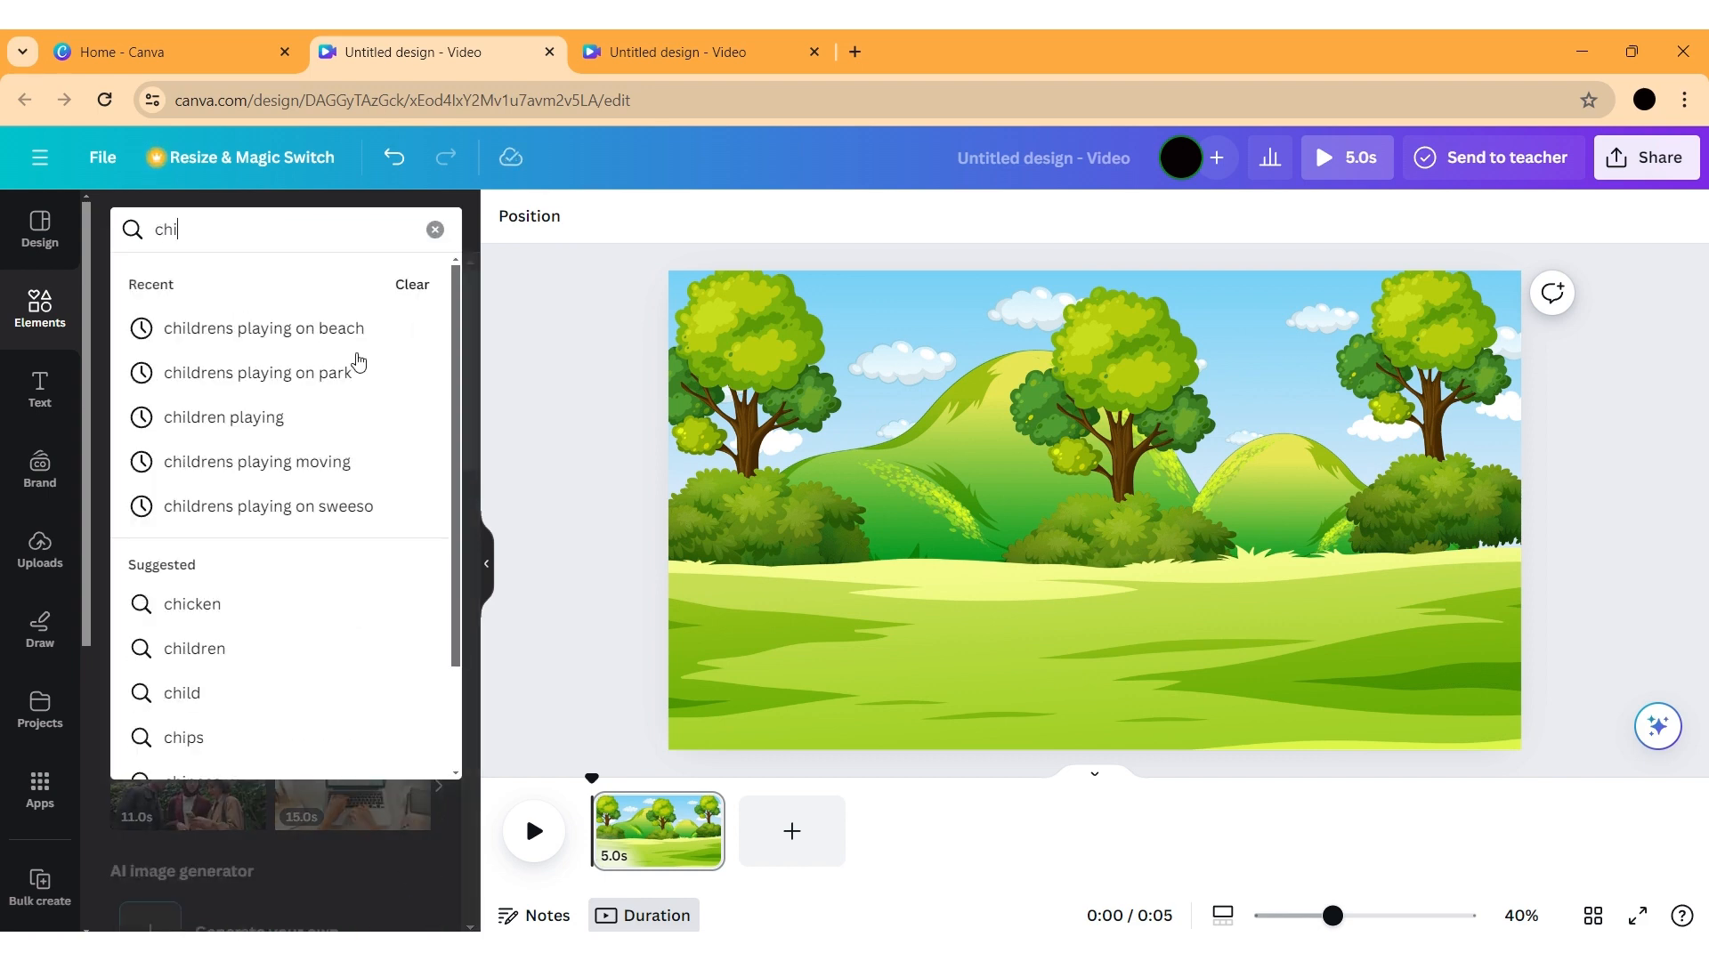
{"action": "left_click", "coordinate": [334, 416]}
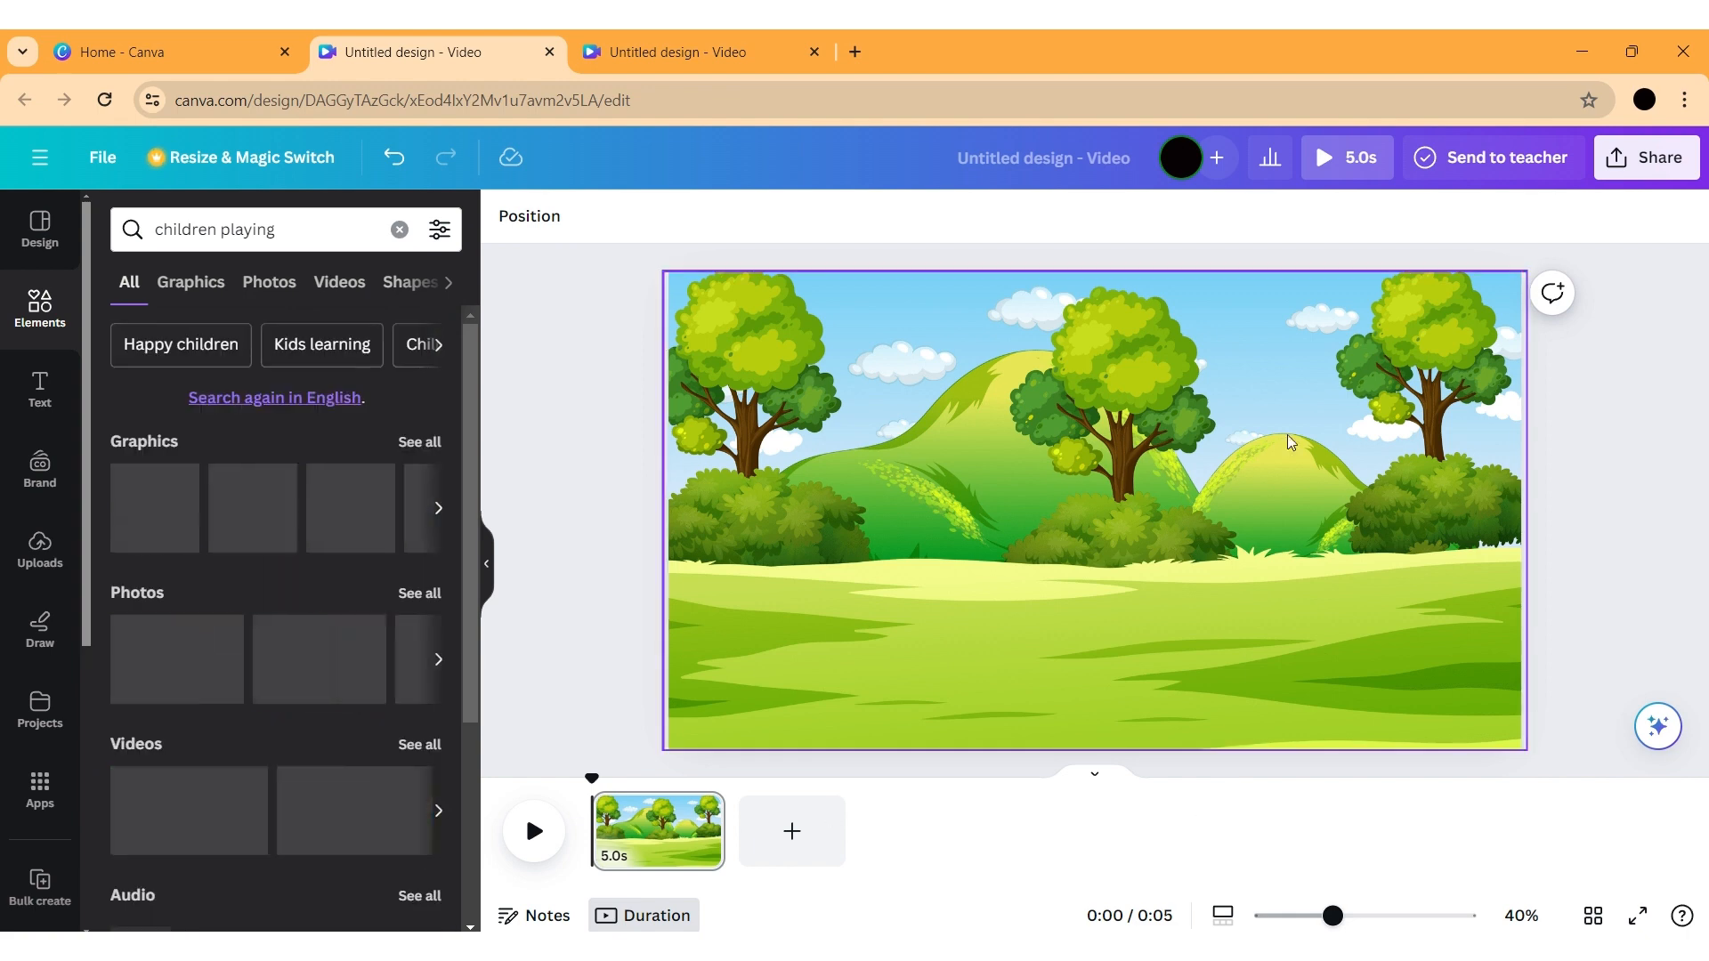
{"action": "left_click", "coordinate": [750, 48]}
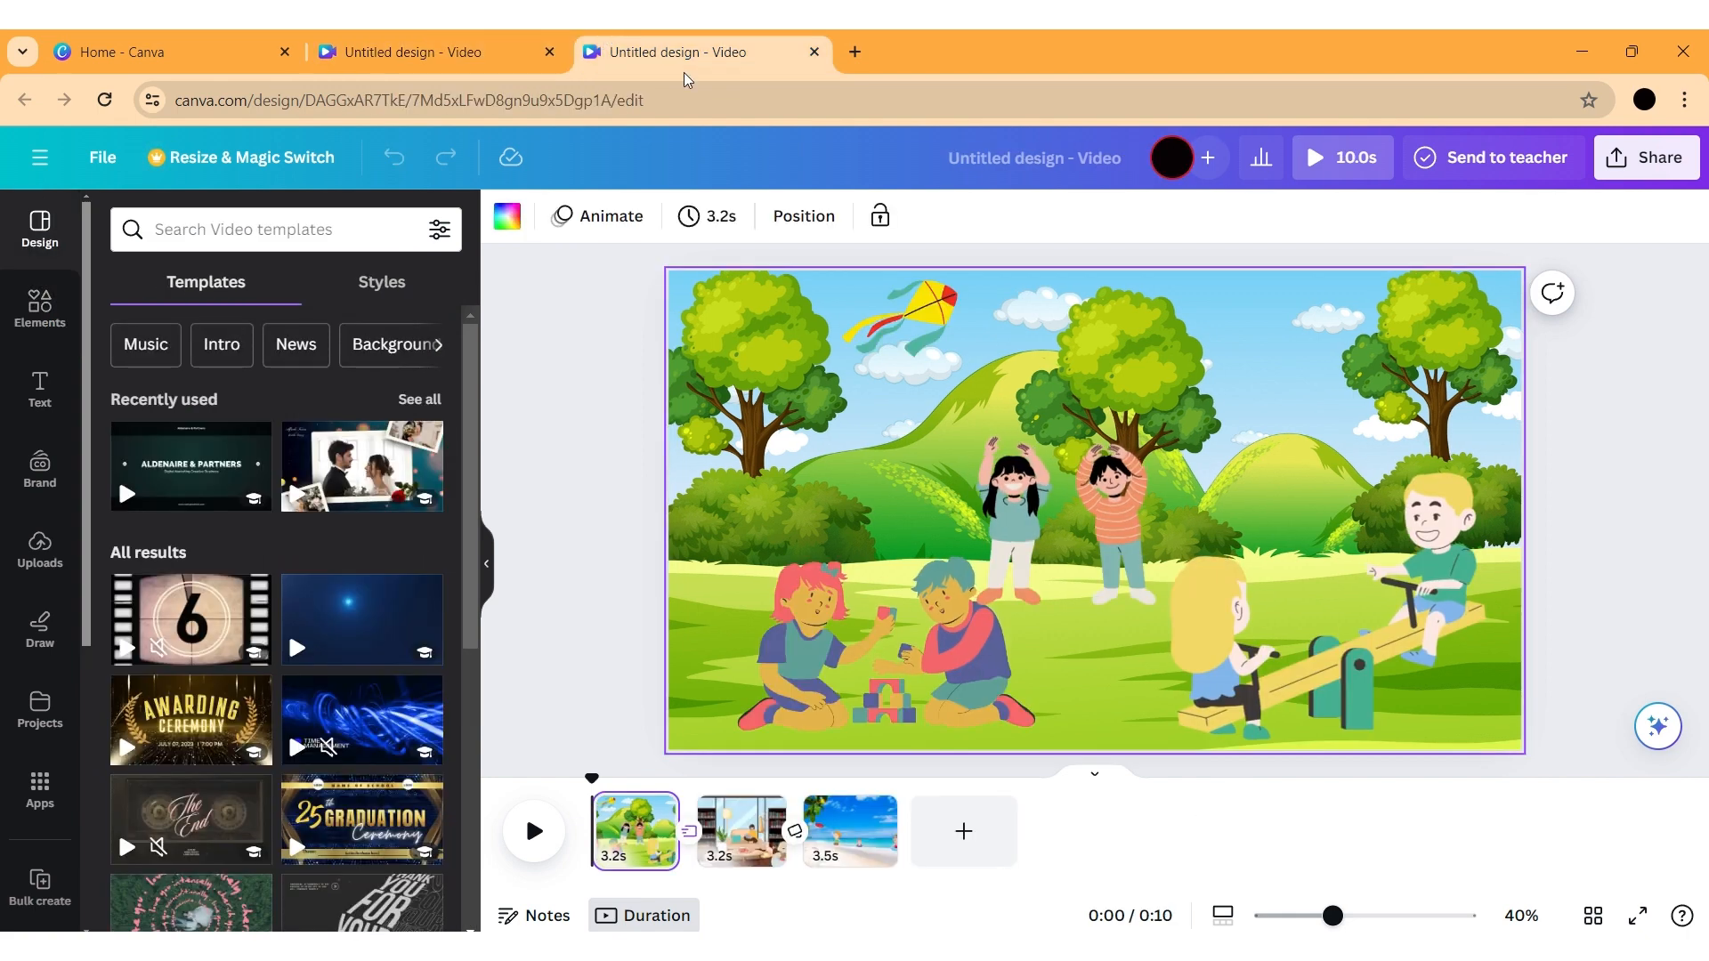
{"action": "left_click", "coordinate": [518, 38]}
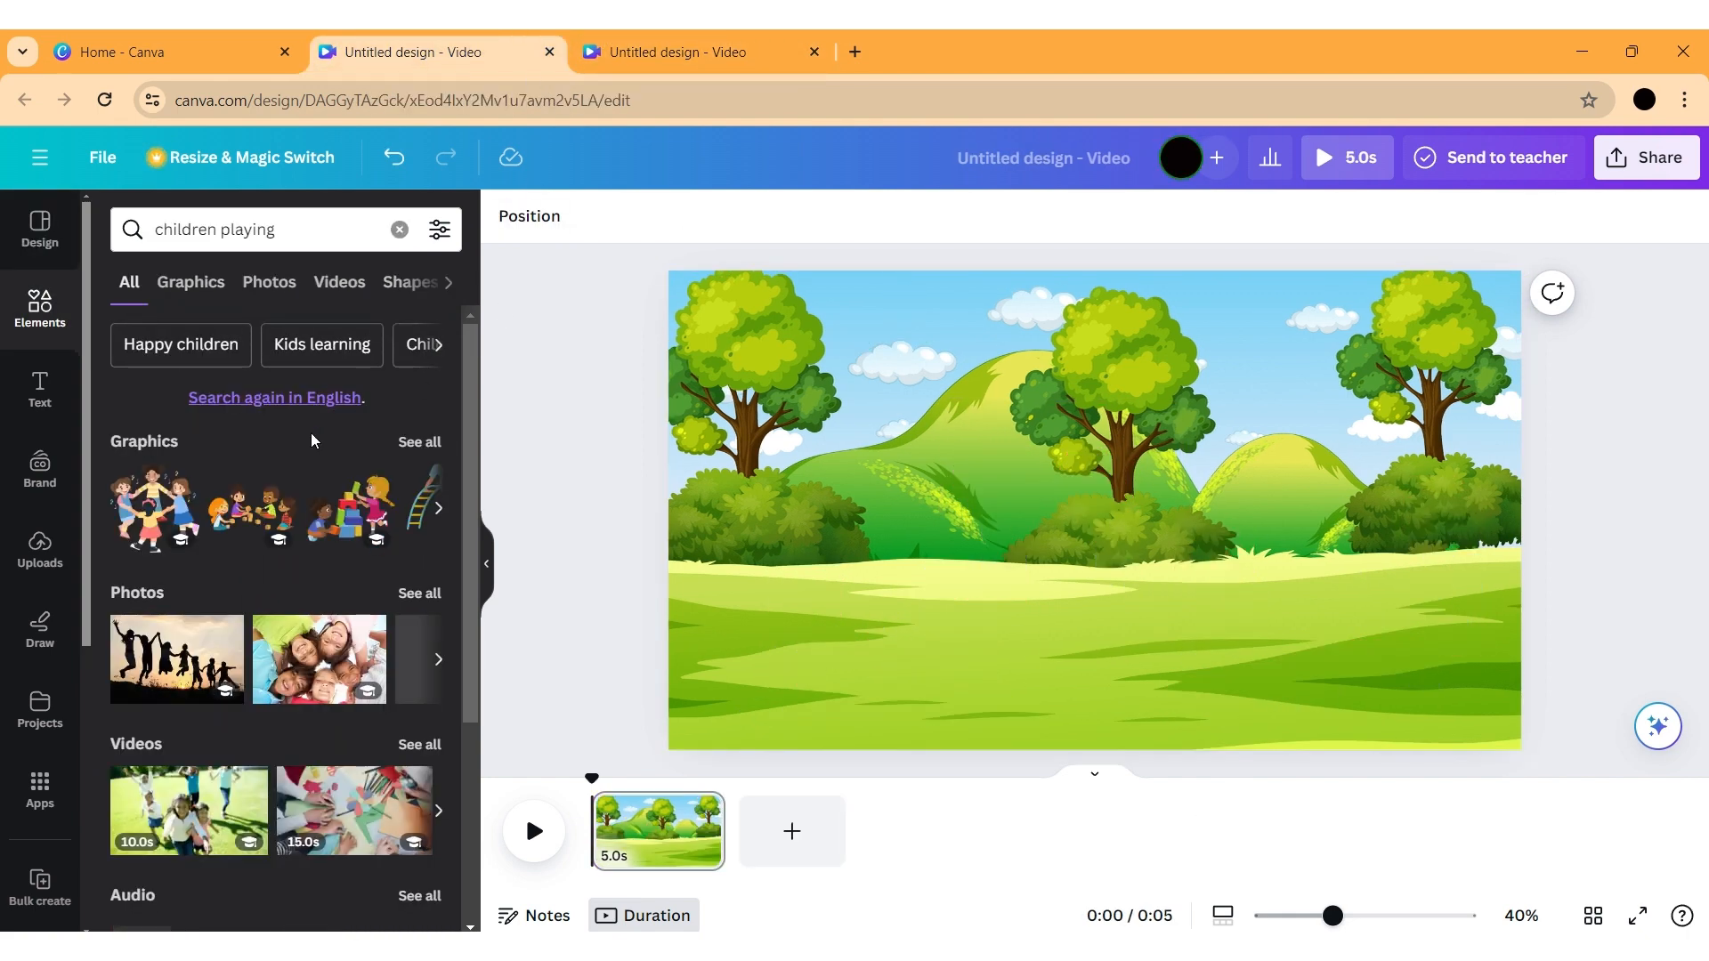
{"action": "left_click", "coordinate": [413, 442]}
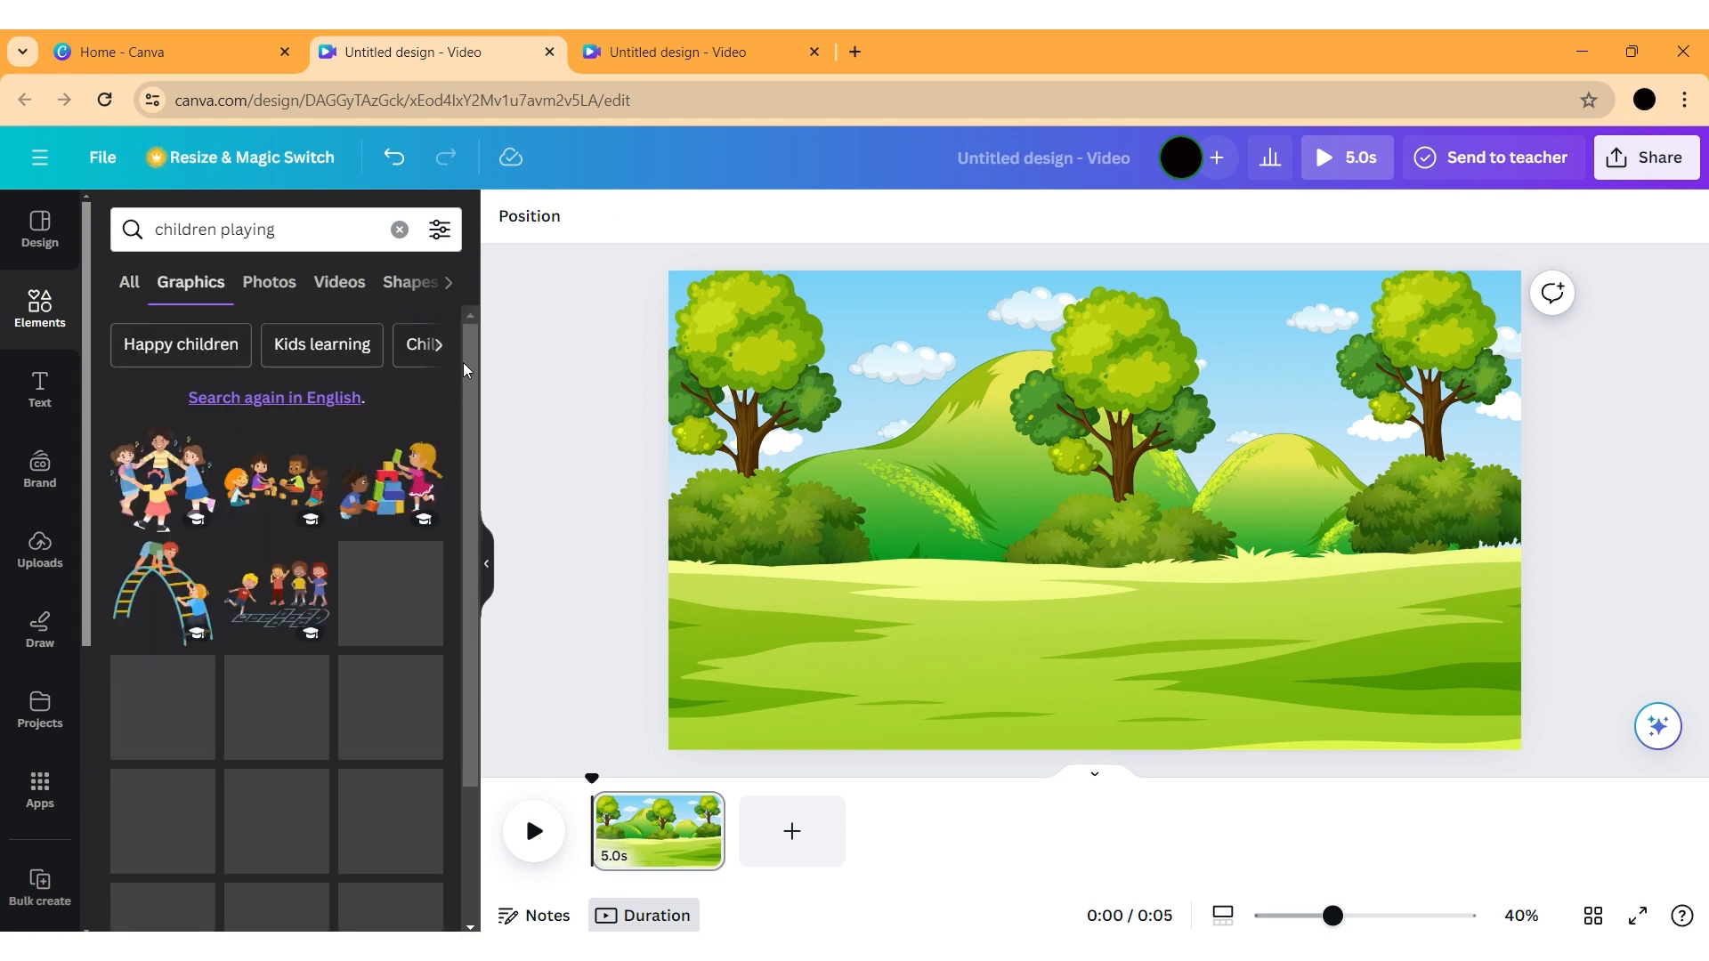
Add the animated graphic of two children on a seesaw, shrink it and place it in the park's lower-right corner
{"action": "scroll", "coordinate": [474, 365], "scroll_direction": "down", "scroll_amount": 4}
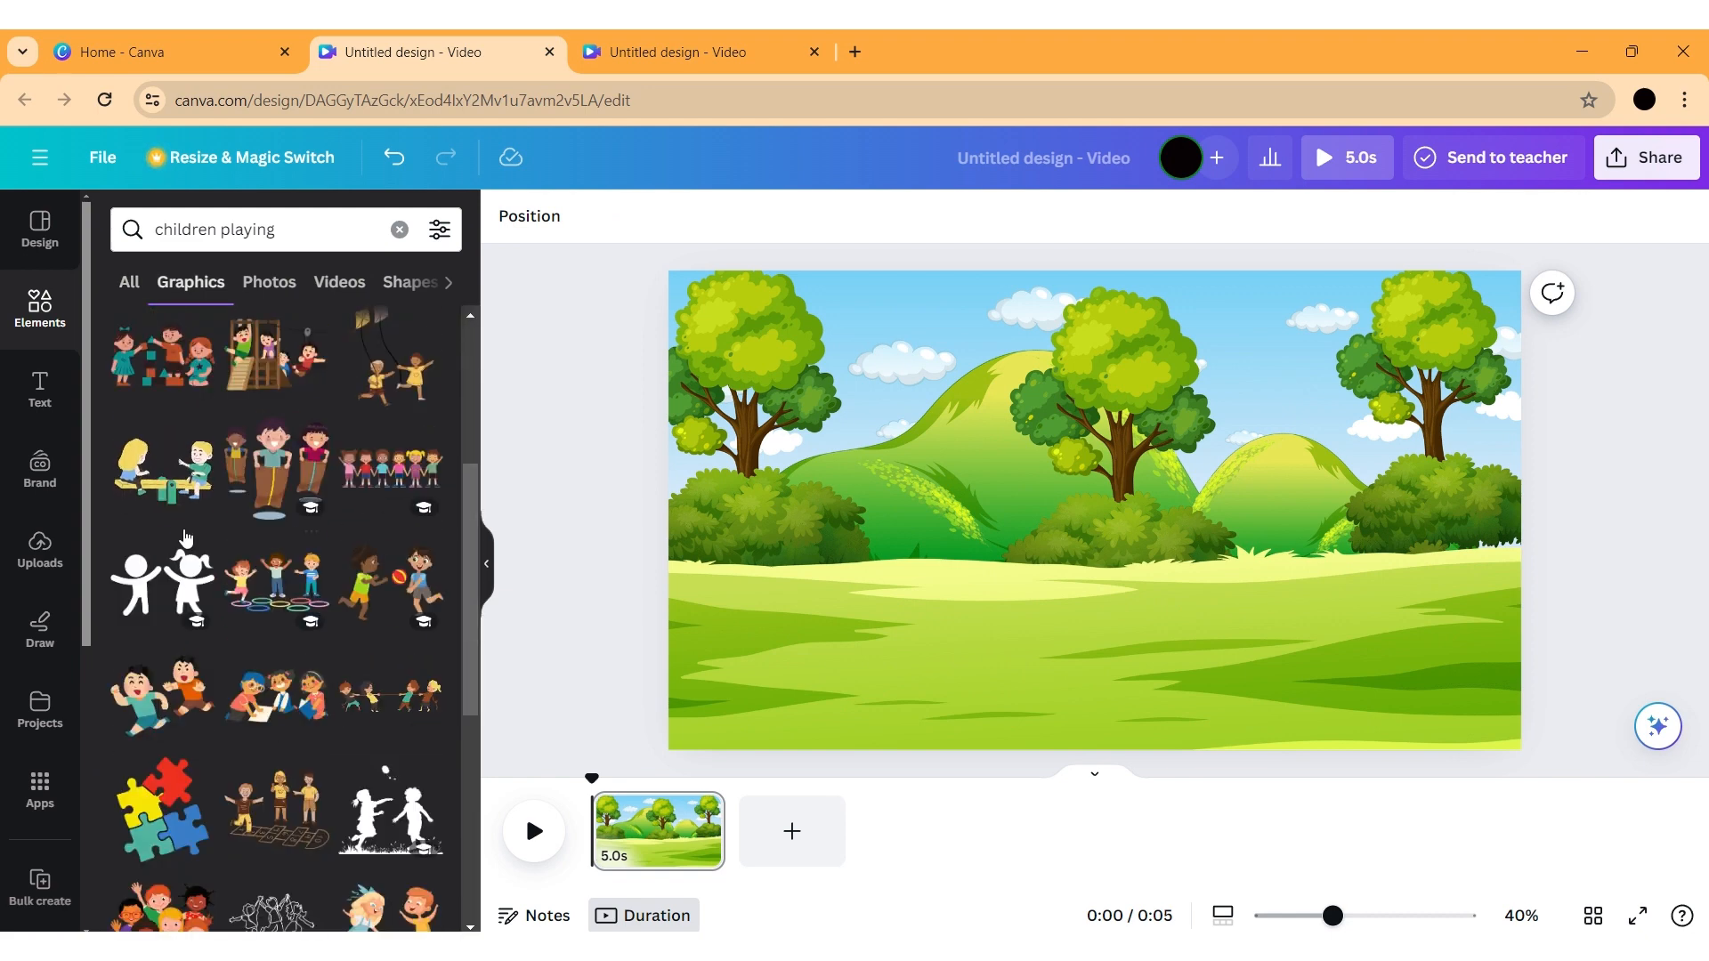
{"action": "left_click", "coordinate": [134, 485]}
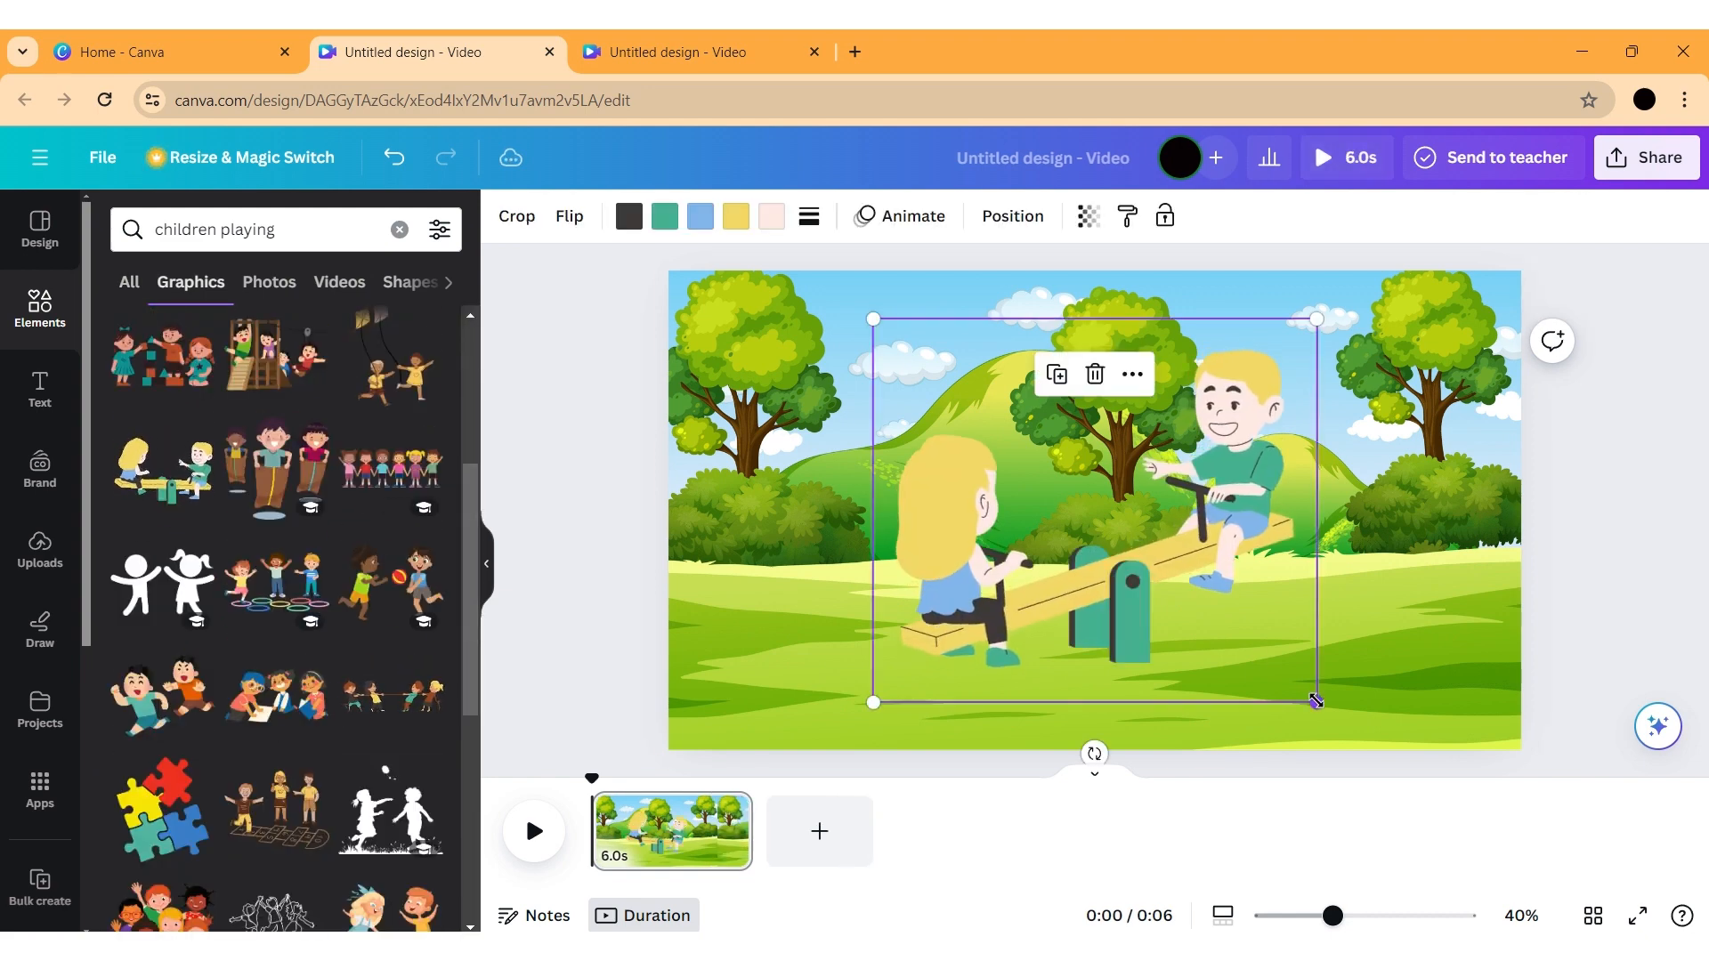
{"action": "left_click_drag", "start_coordinate": [1315, 702], "coordinate": [1205, 599]}
{"action": "left_click_drag", "start_coordinate": [1010, 394], "coordinate": [1337, 517]}
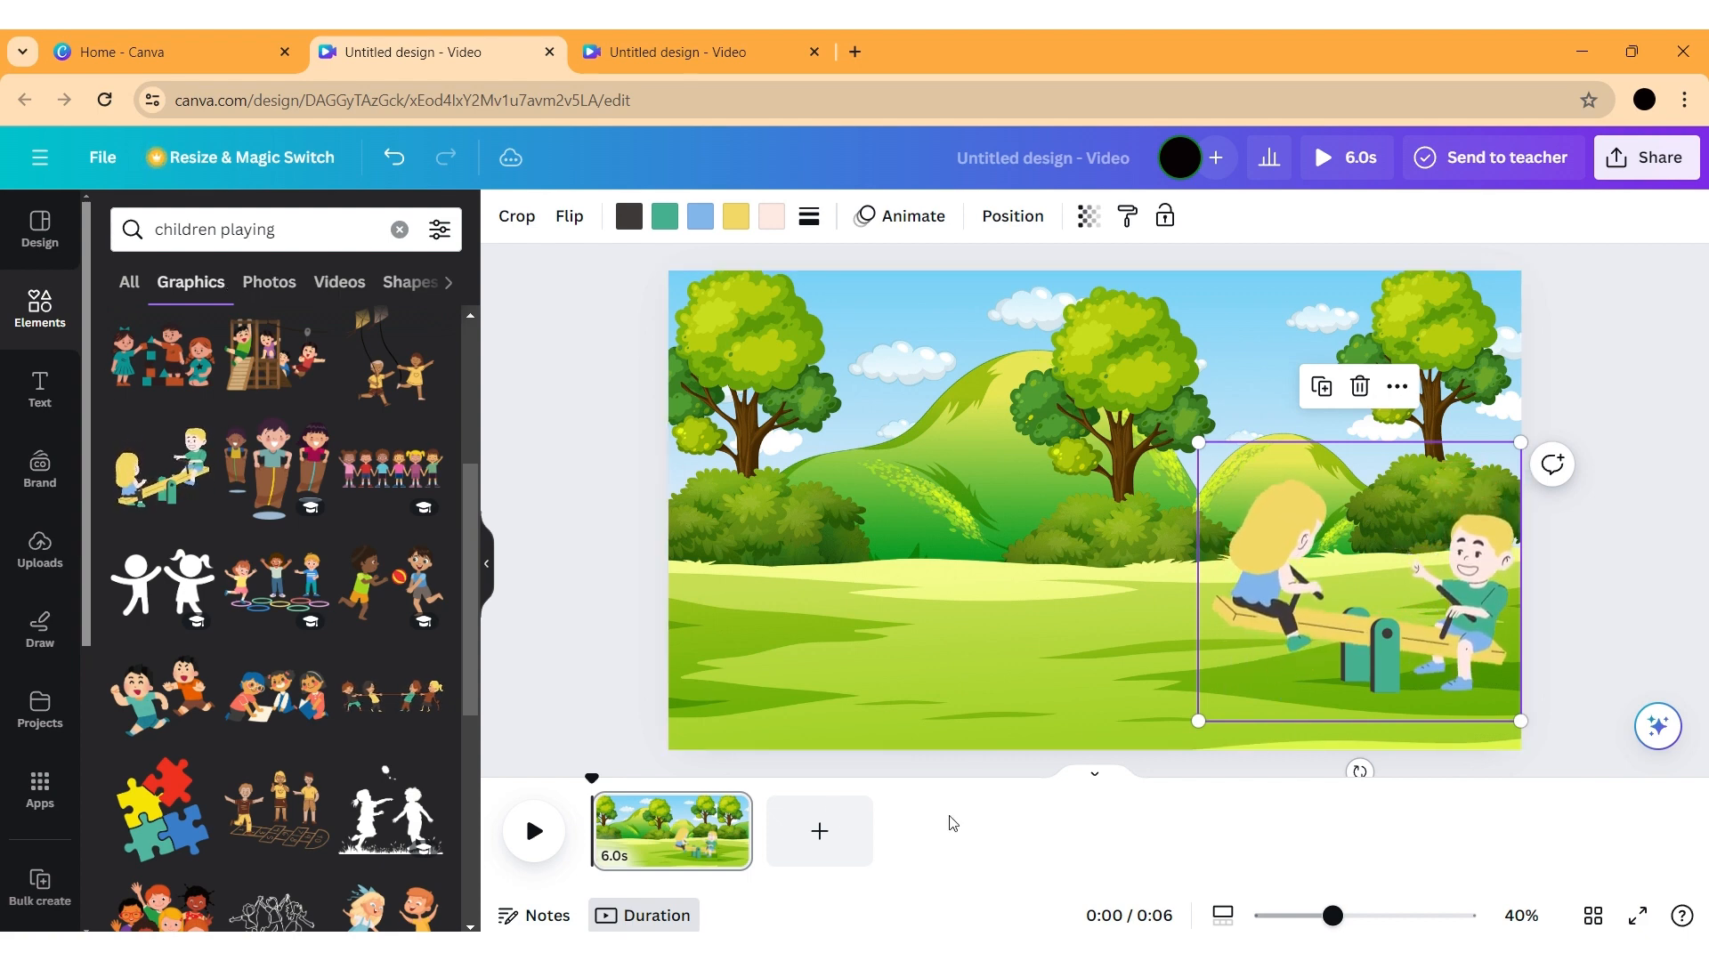
Add the graphic of two children with raised arms, scale it down and place it on the grass below the middle tree
{"action": "left_click_drag", "start_coordinate": [473, 596], "coordinate": [507, 829]}
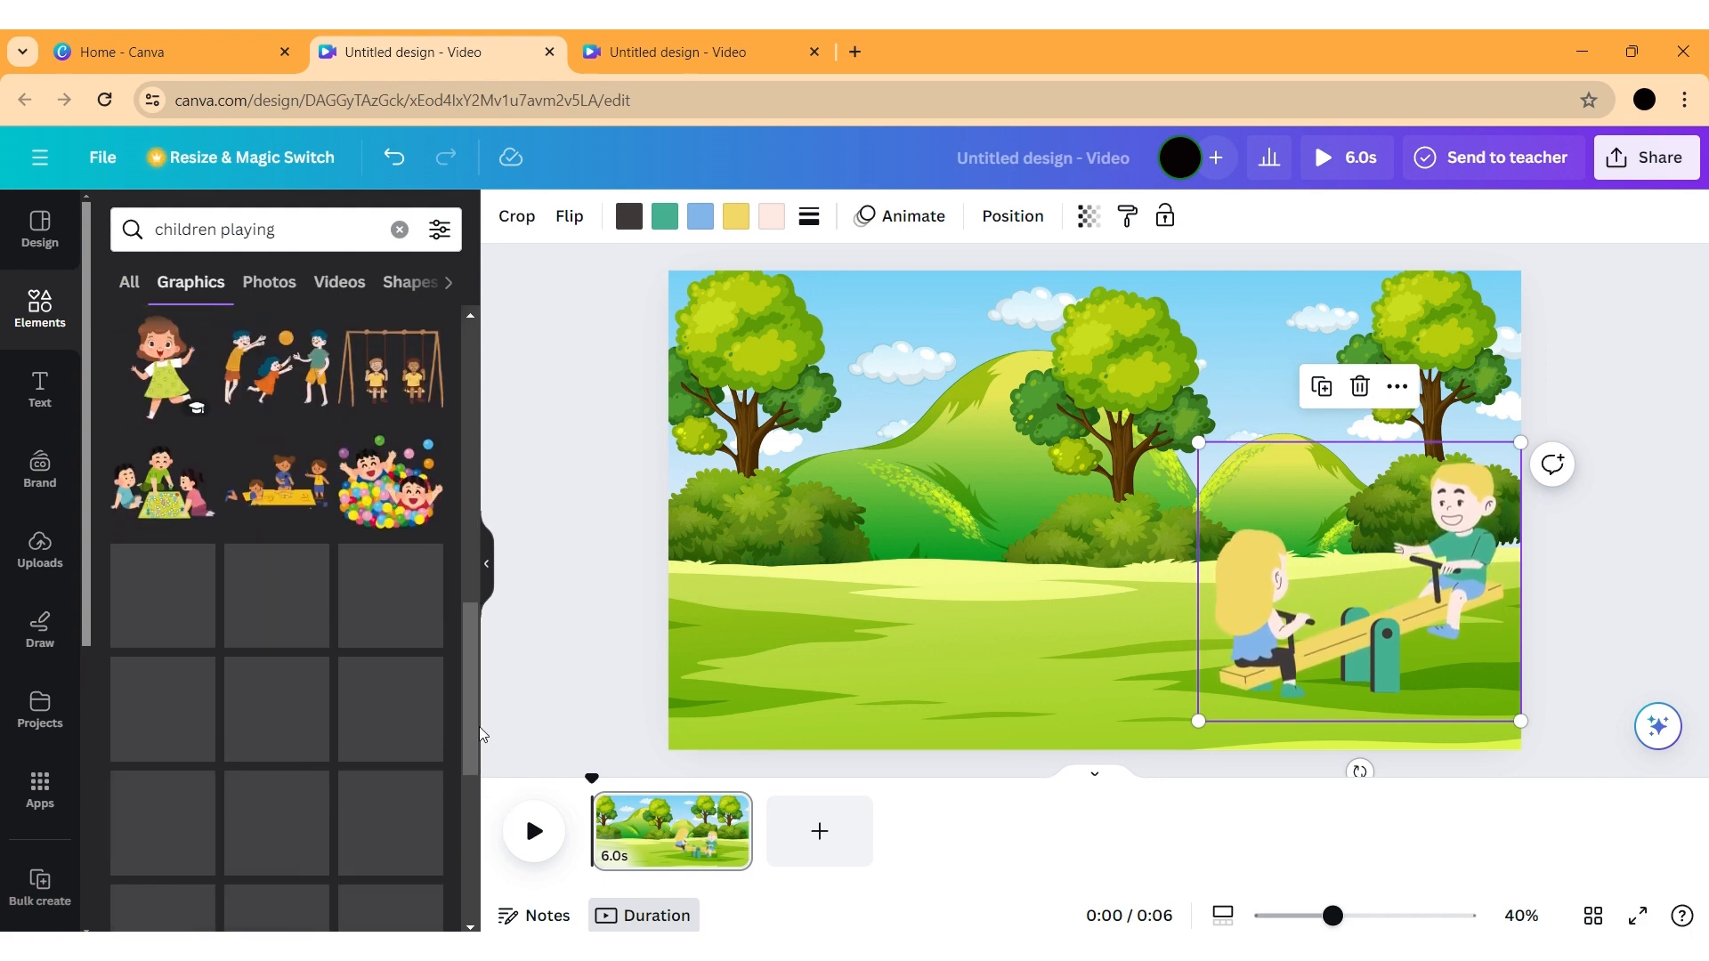
{"action": "scroll", "coordinate": [368, 767], "scroll_direction": "down", "scroll_amount": 1}
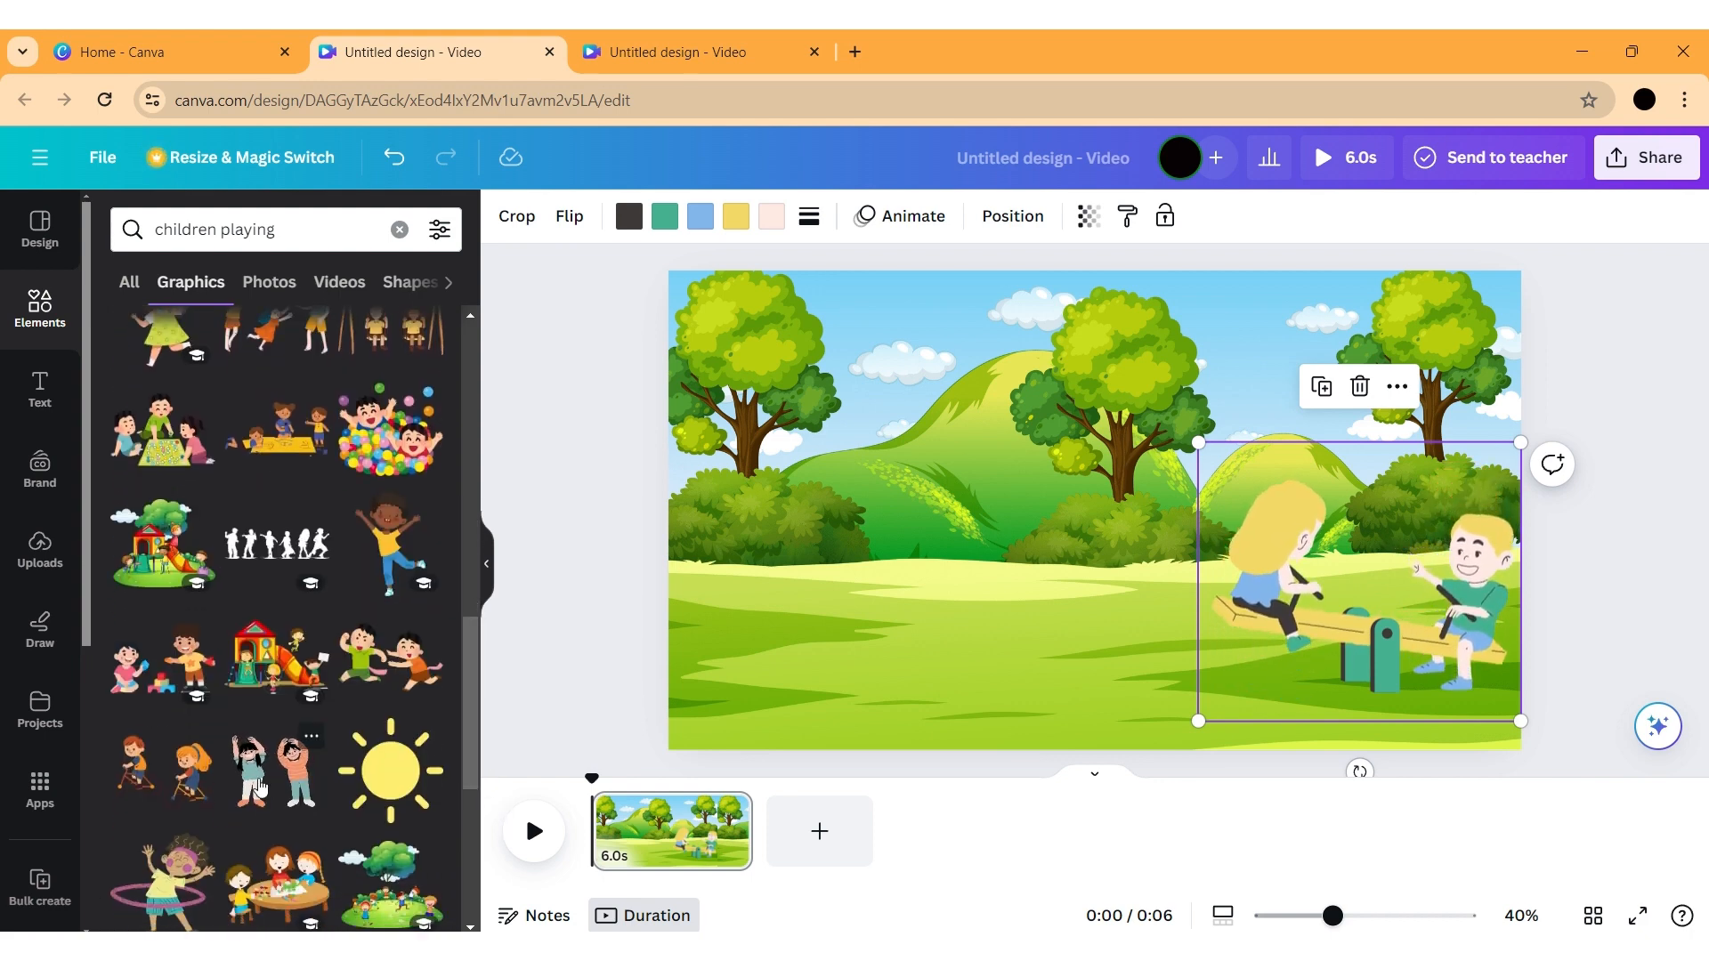
{"action": "left_click", "coordinate": [260, 787]}
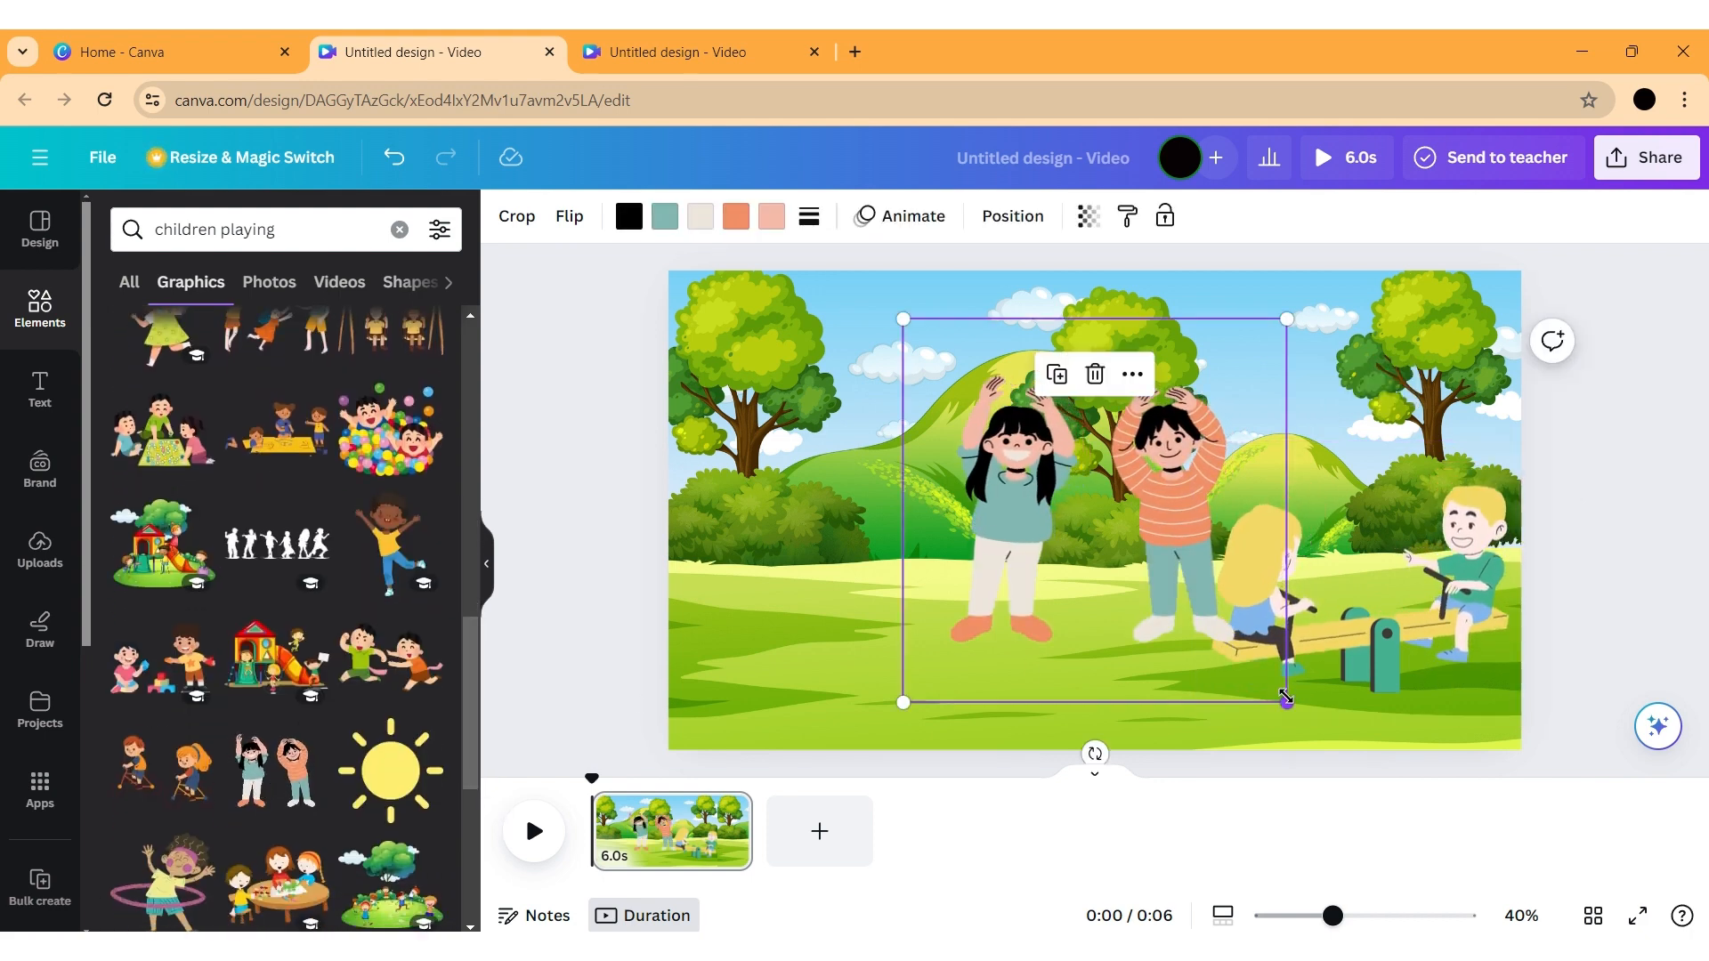
{"action": "left_click_drag", "start_coordinate": [1287, 702], "coordinate": [1111, 527]}
{"action": "left_click_drag", "start_coordinate": [977, 426], "coordinate": [1033, 535]}
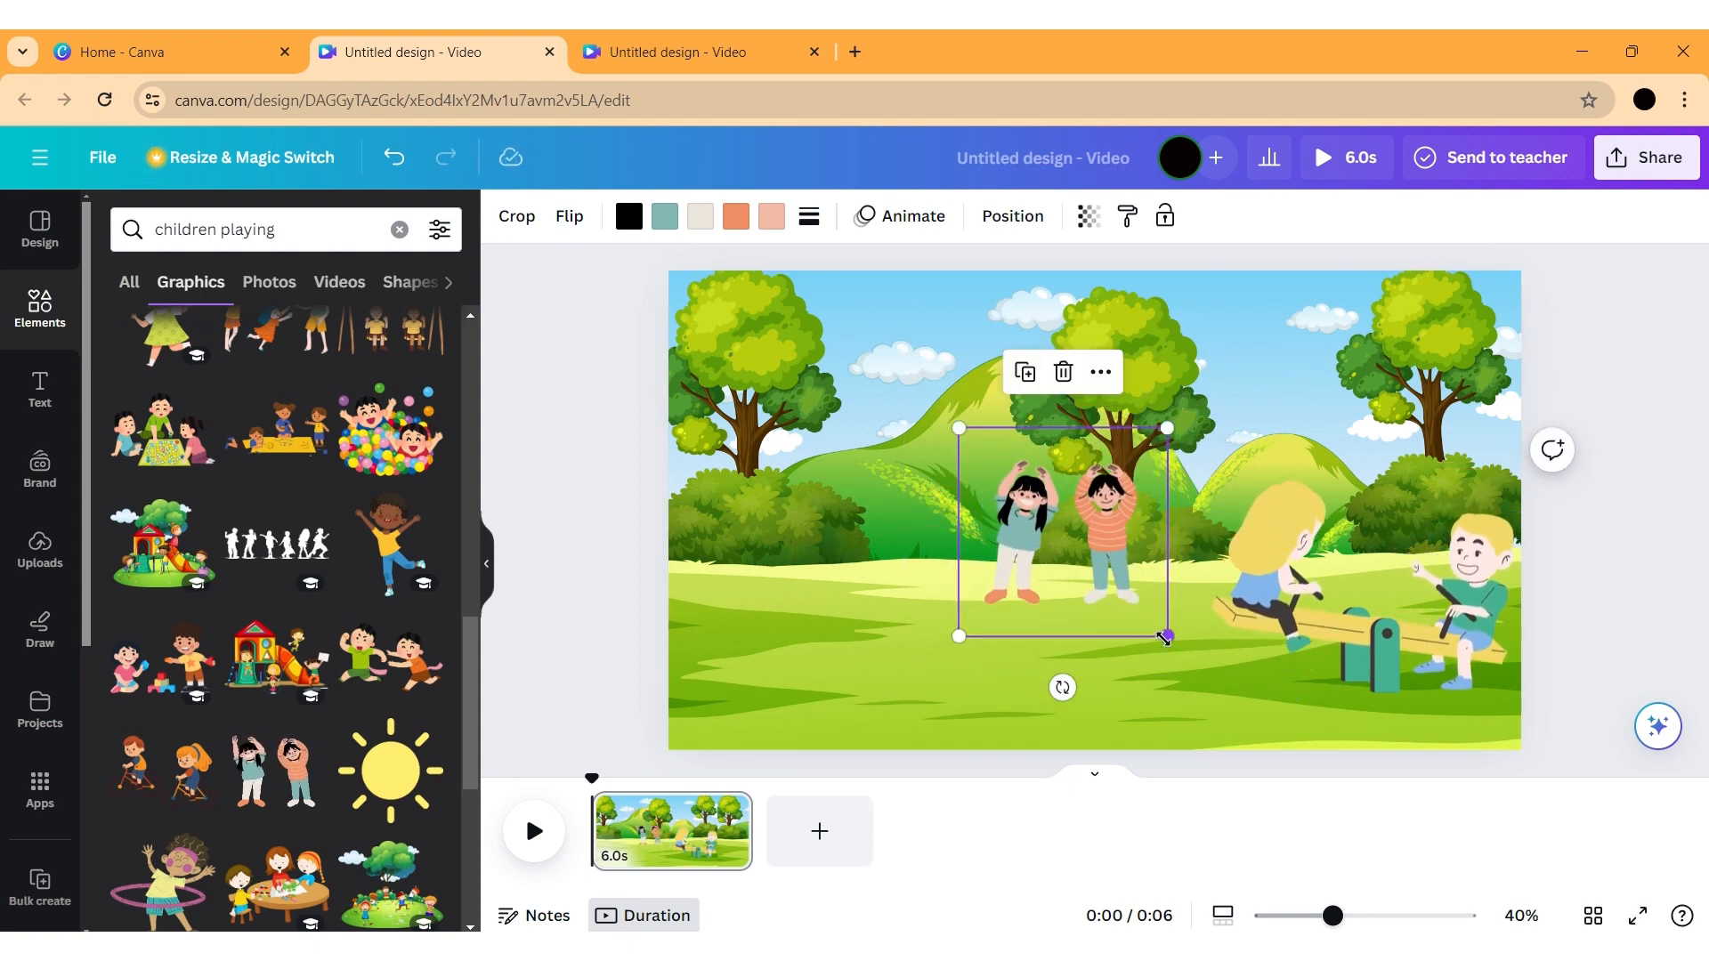
{"action": "left_click_drag", "start_coordinate": [1166, 638], "coordinate": [1199, 667]}
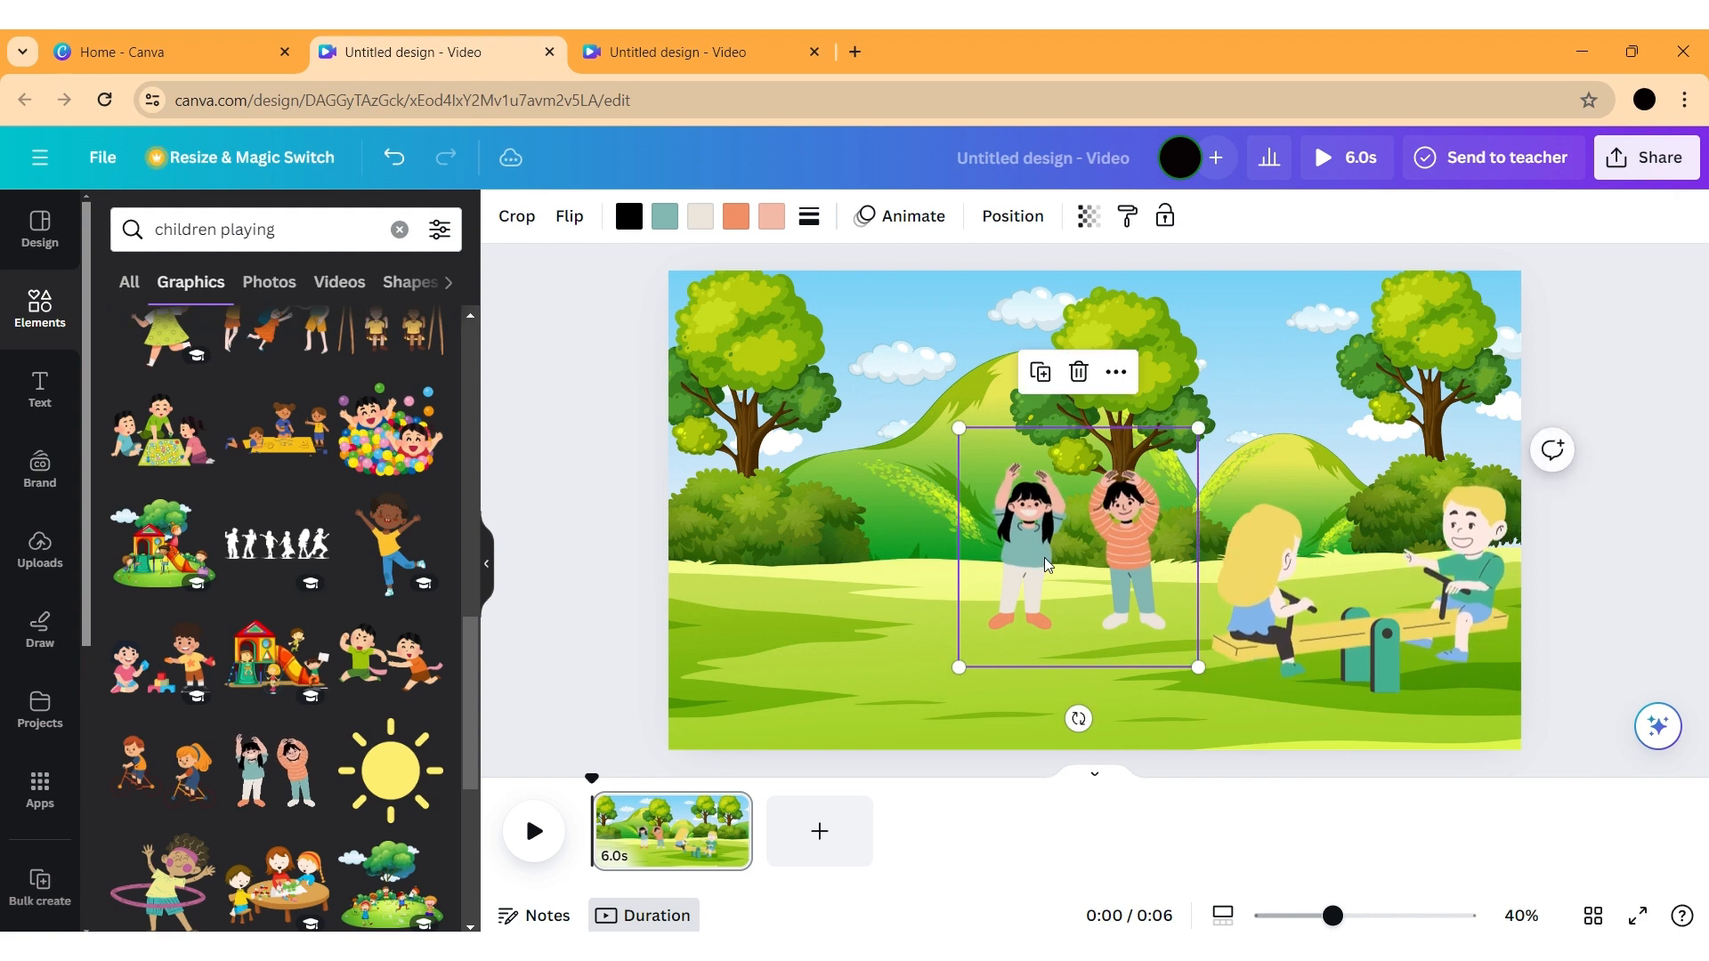
Move the graphic of the two children with raised arms slightly higher on the grass
{"action": "left_click_drag", "start_coordinate": [1047, 561], "coordinate": [1048, 538]}
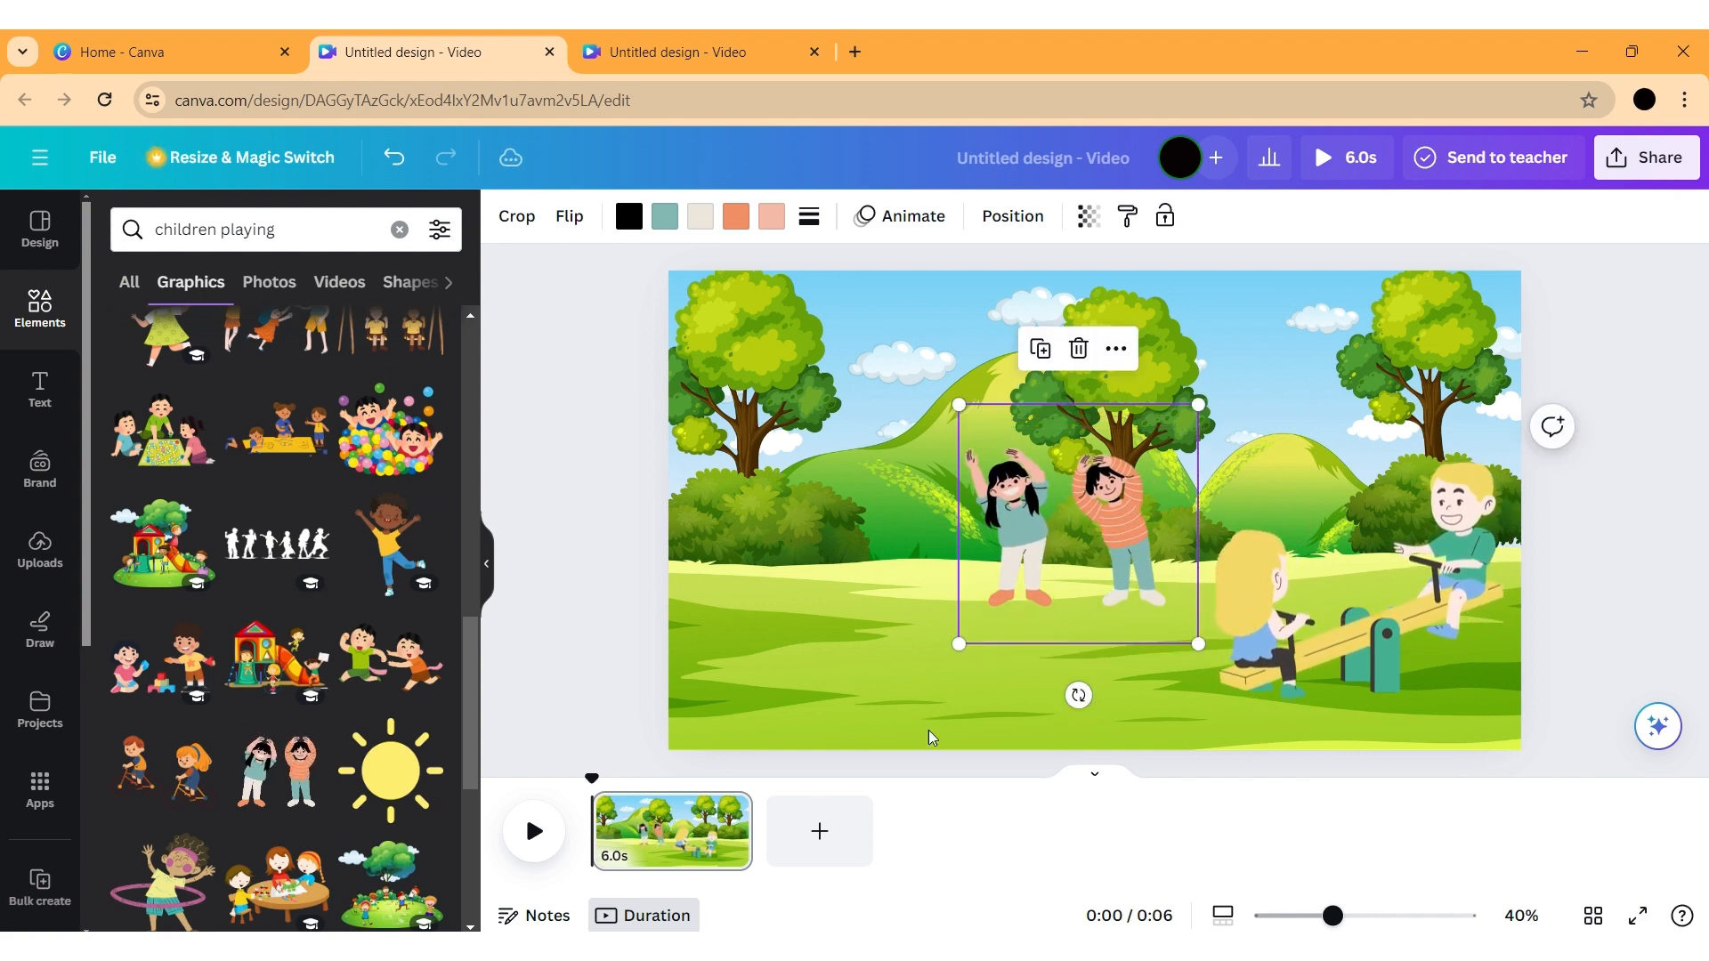
Look through the "children playing" graphics for further elements that suit the park scene
{"action": "scroll", "coordinate": [431, 695], "scroll_direction": "down", "scroll_amount": 5}
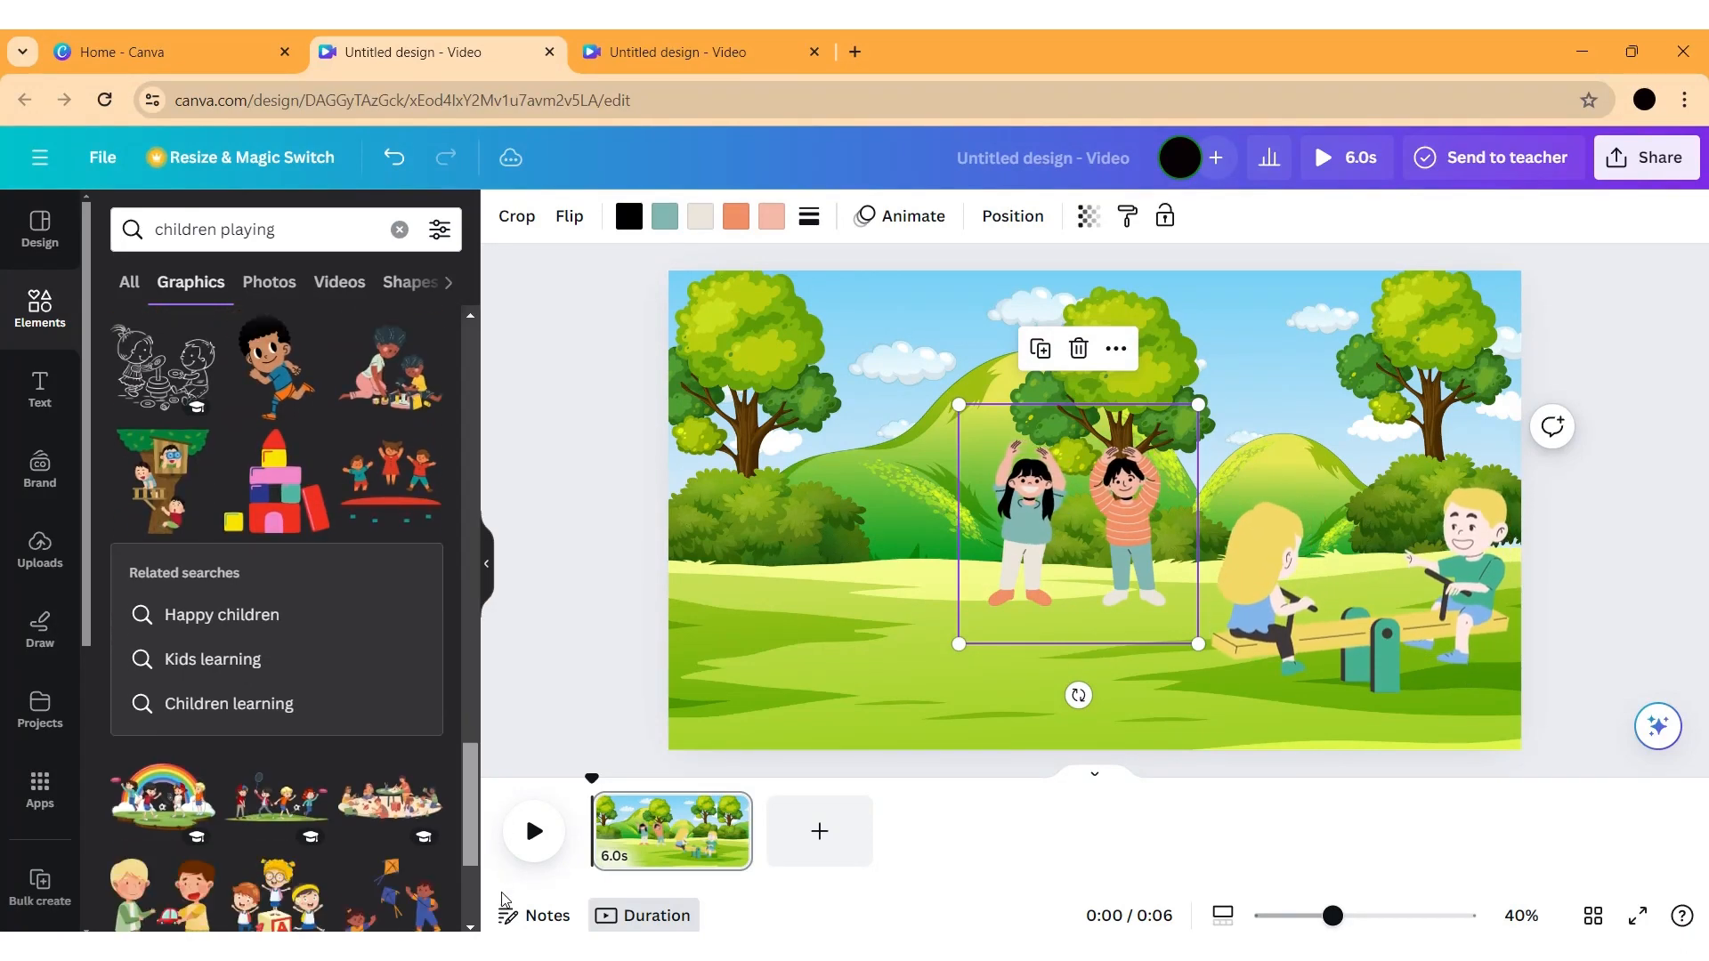
{"action": "scroll", "coordinate": [392, 694], "scroll_direction": "down", "scroll_amount": 1}
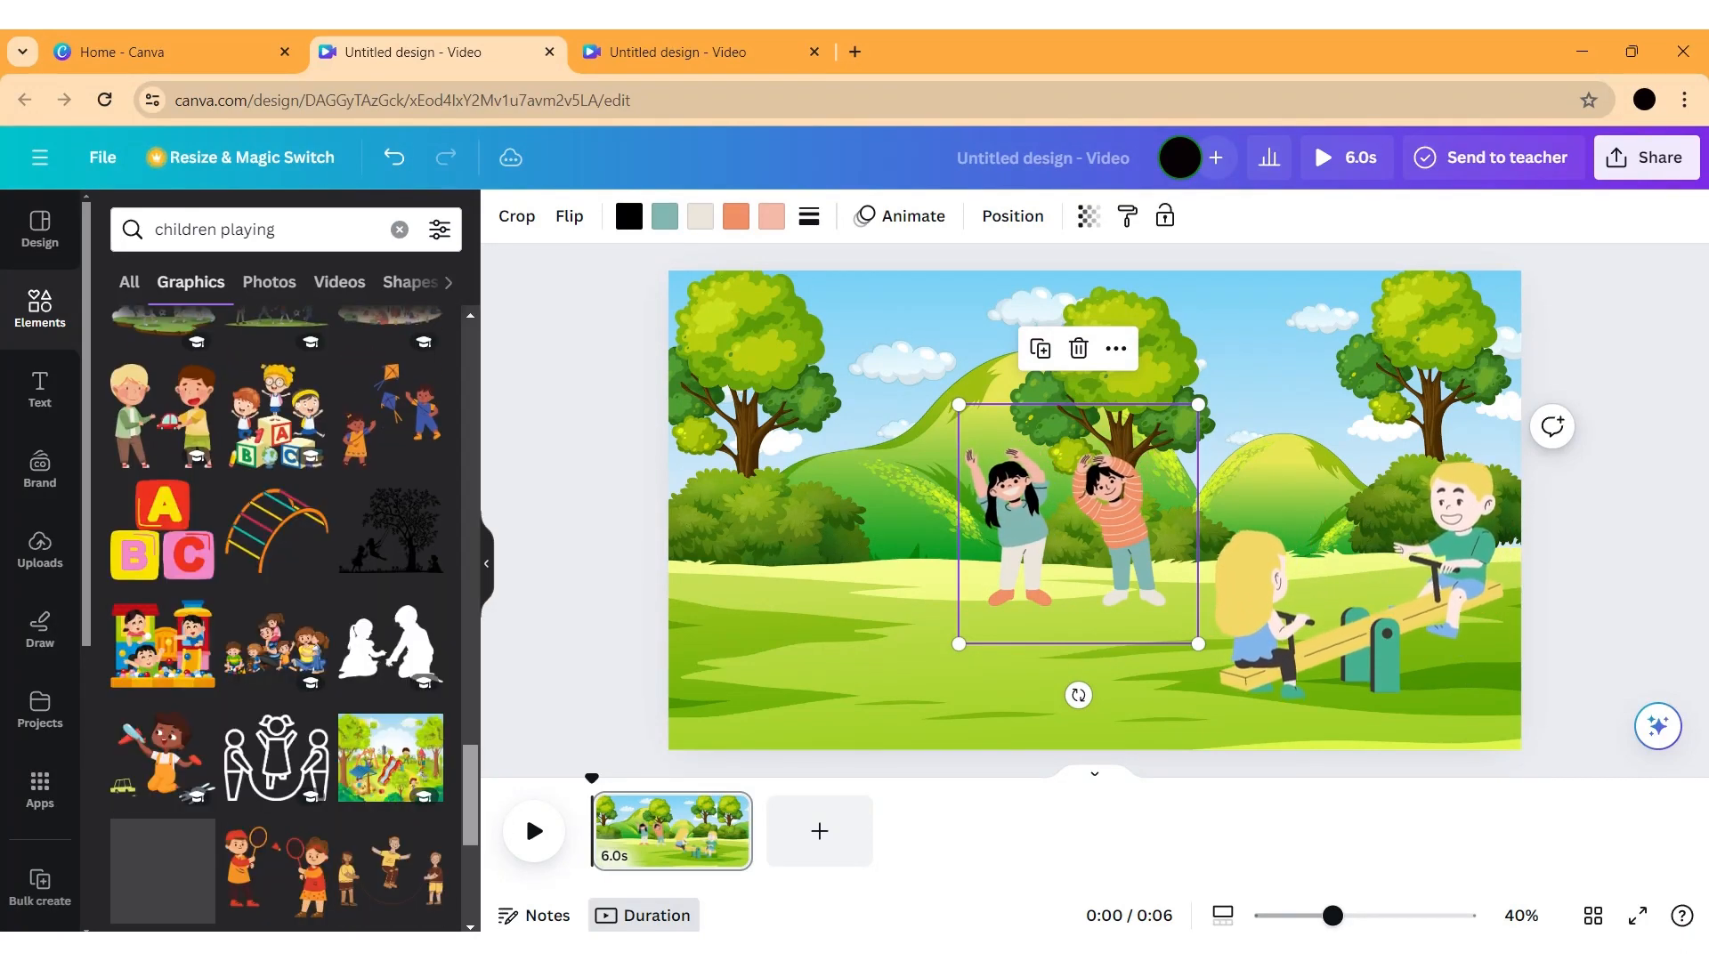
{"action": "scroll", "coordinate": [285, 615], "scroll_direction": "down", "scroll_amount": 3}
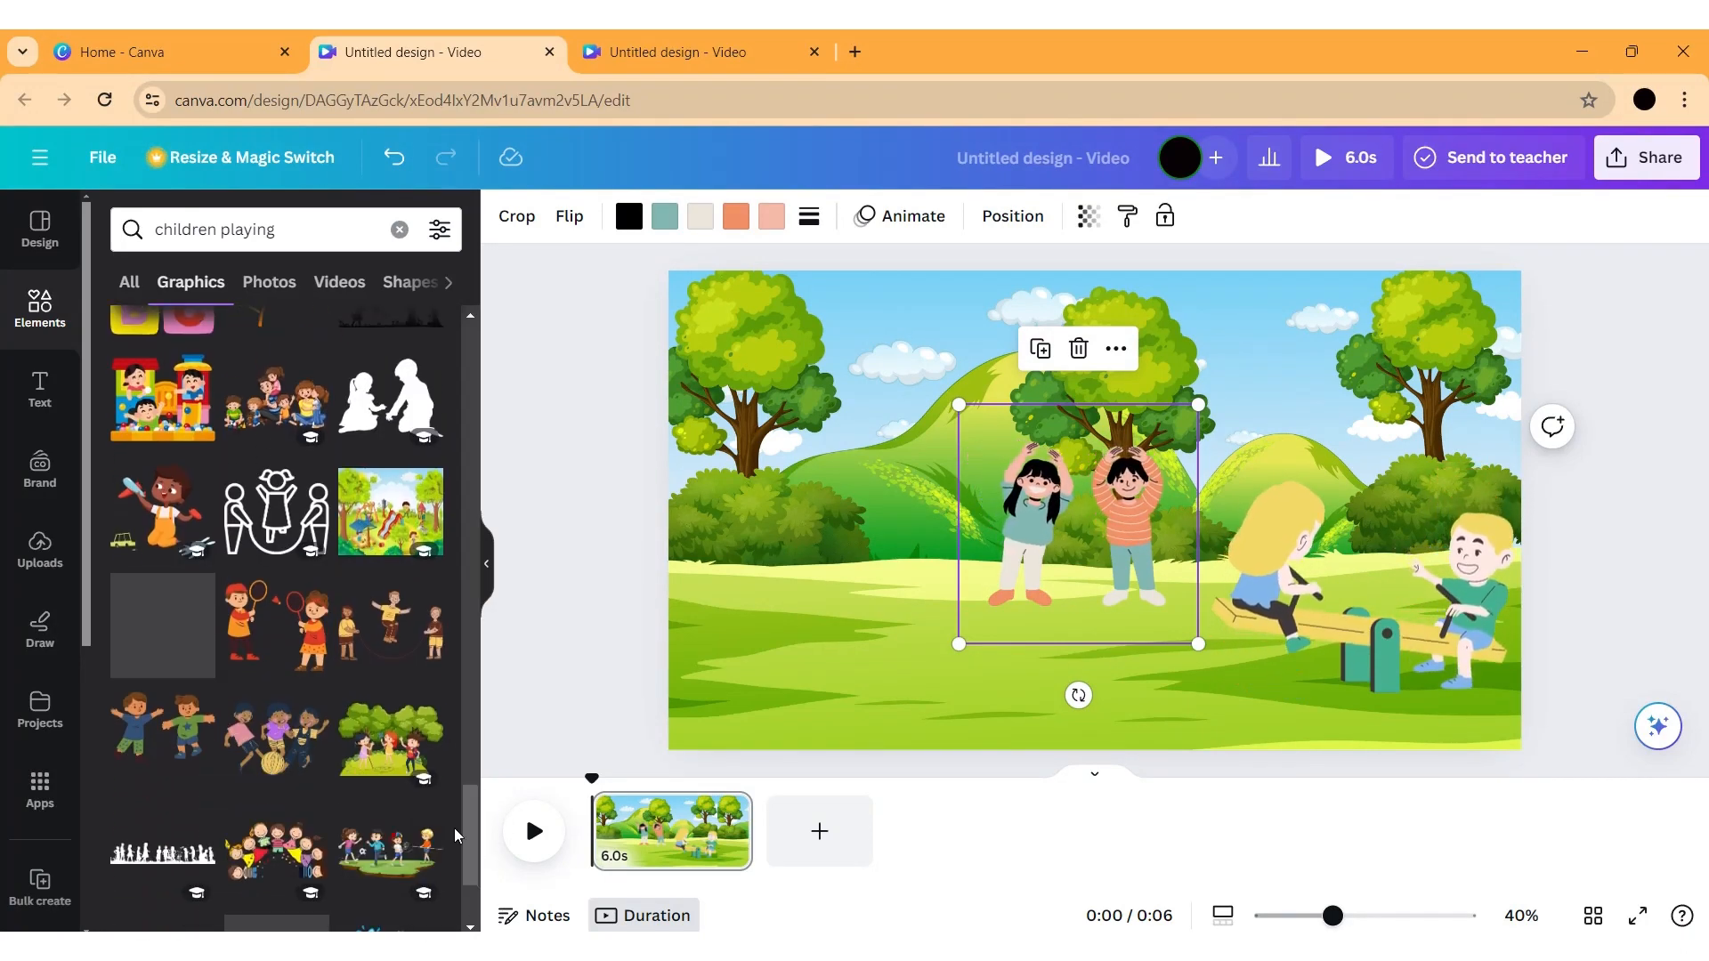
{"action": "scroll", "coordinate": [456, 835], "scroll_direction": "down", "scroll_amount": 8}
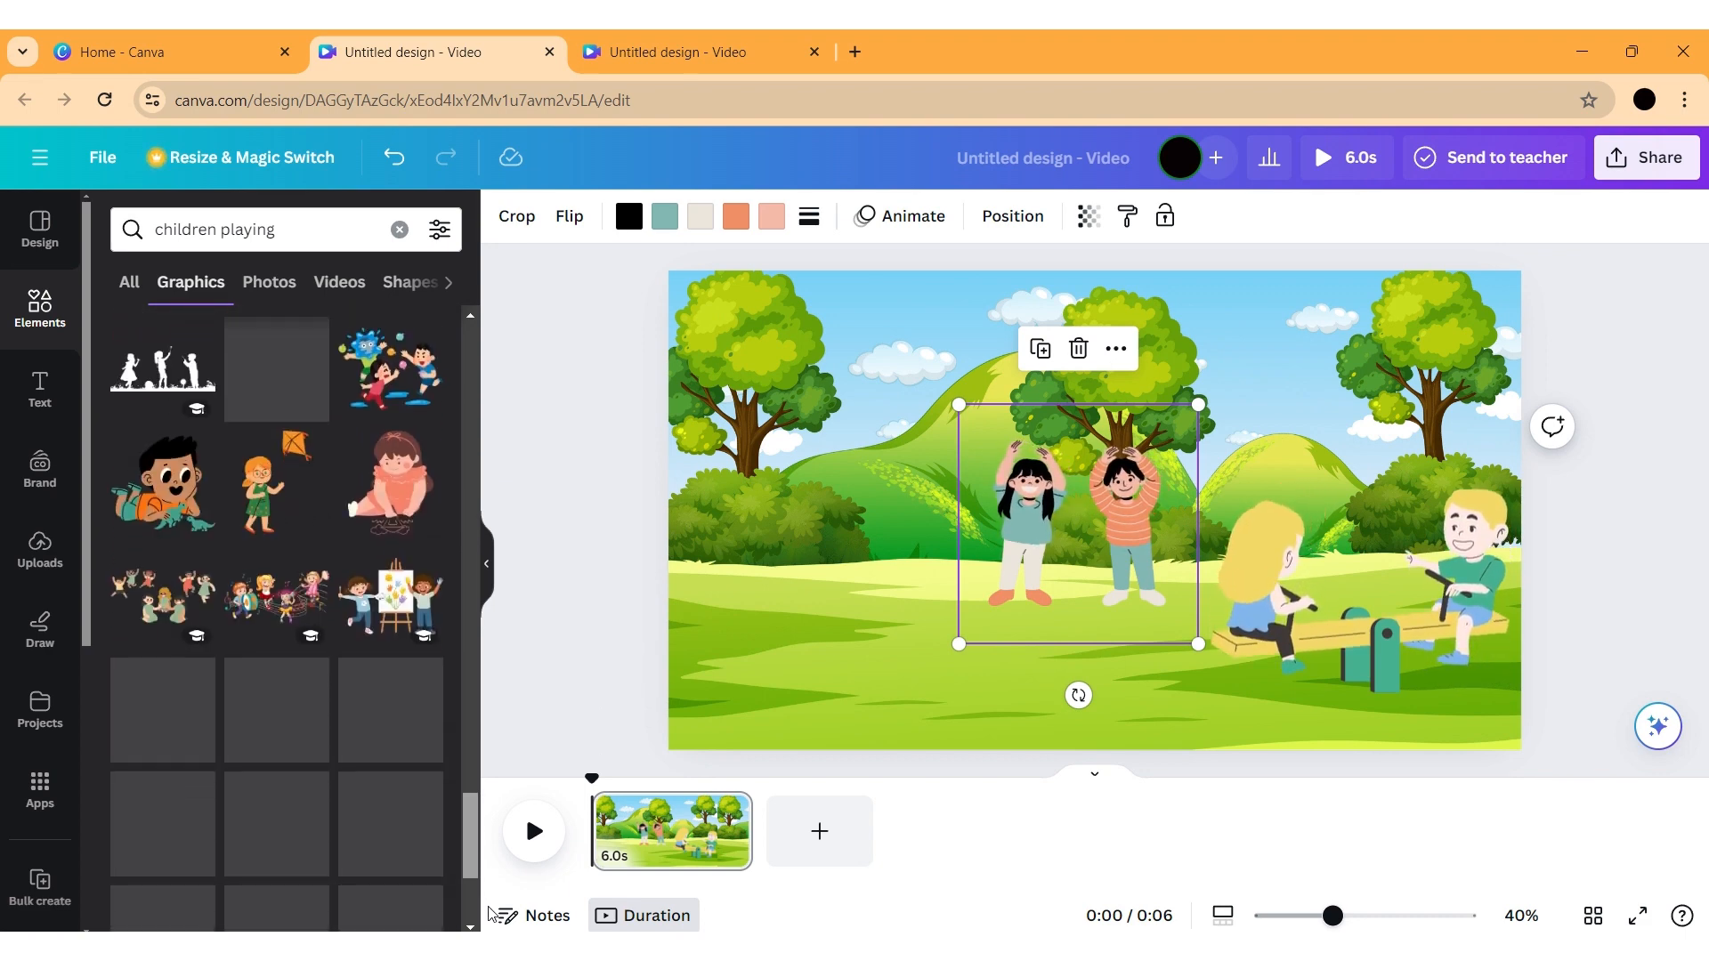
{"action": "left_click_drag", "start_coordinate": [489, 908], "coordinate": [494, 960]}
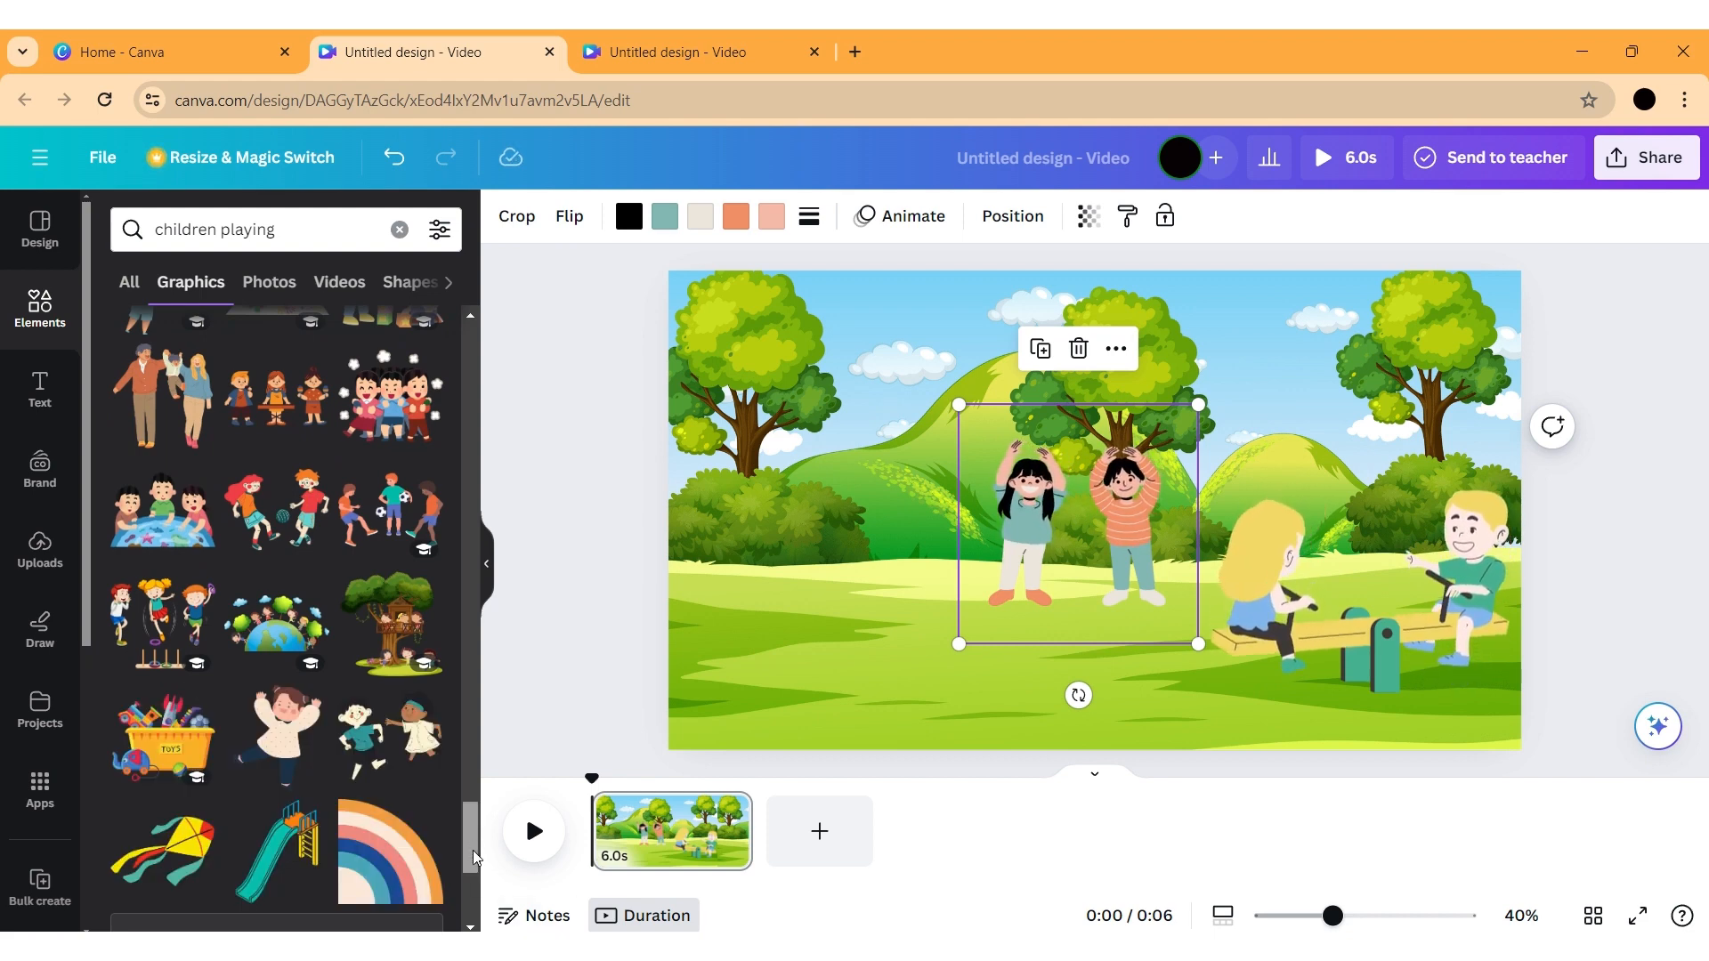
{"action": "left_click_drag", "start_coordinate": [474, 857], "coordinate": [477, 957]}
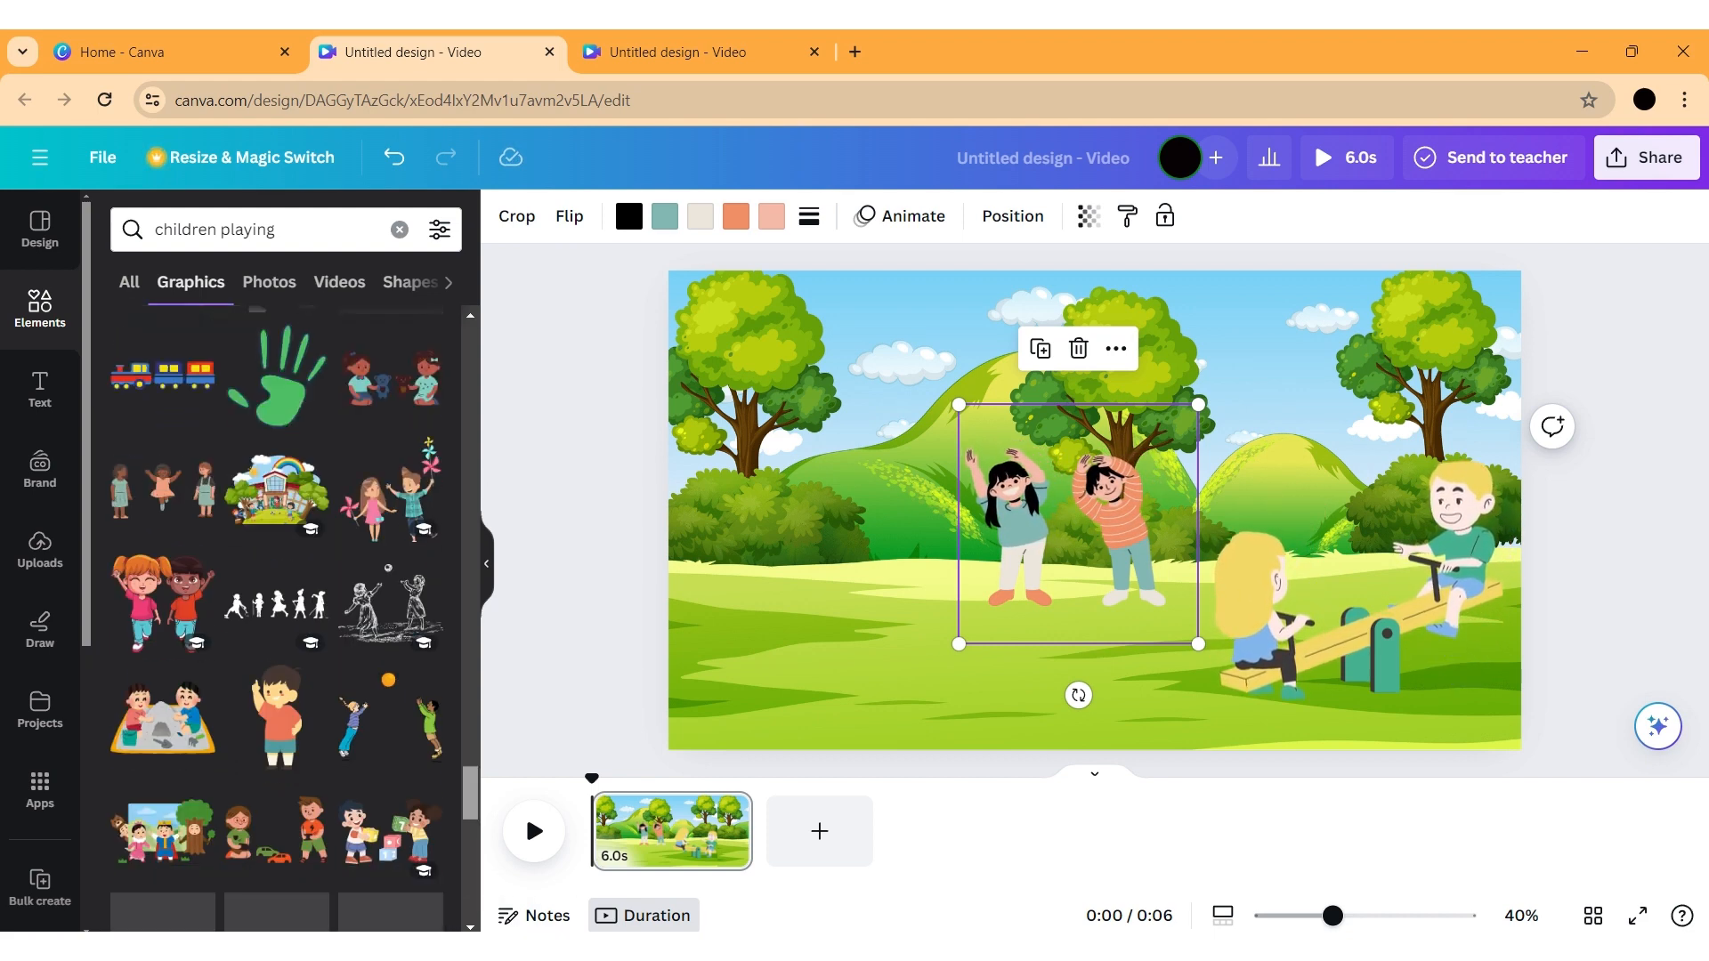
{"action": "scroll", "coordinate": [278, 614], "scroll_direction": "down", "scroll_amount": 2}
{"action": "scroll", "coordinate": [277, 614], "scroll_direction": "down", "scroll_amount": 4}
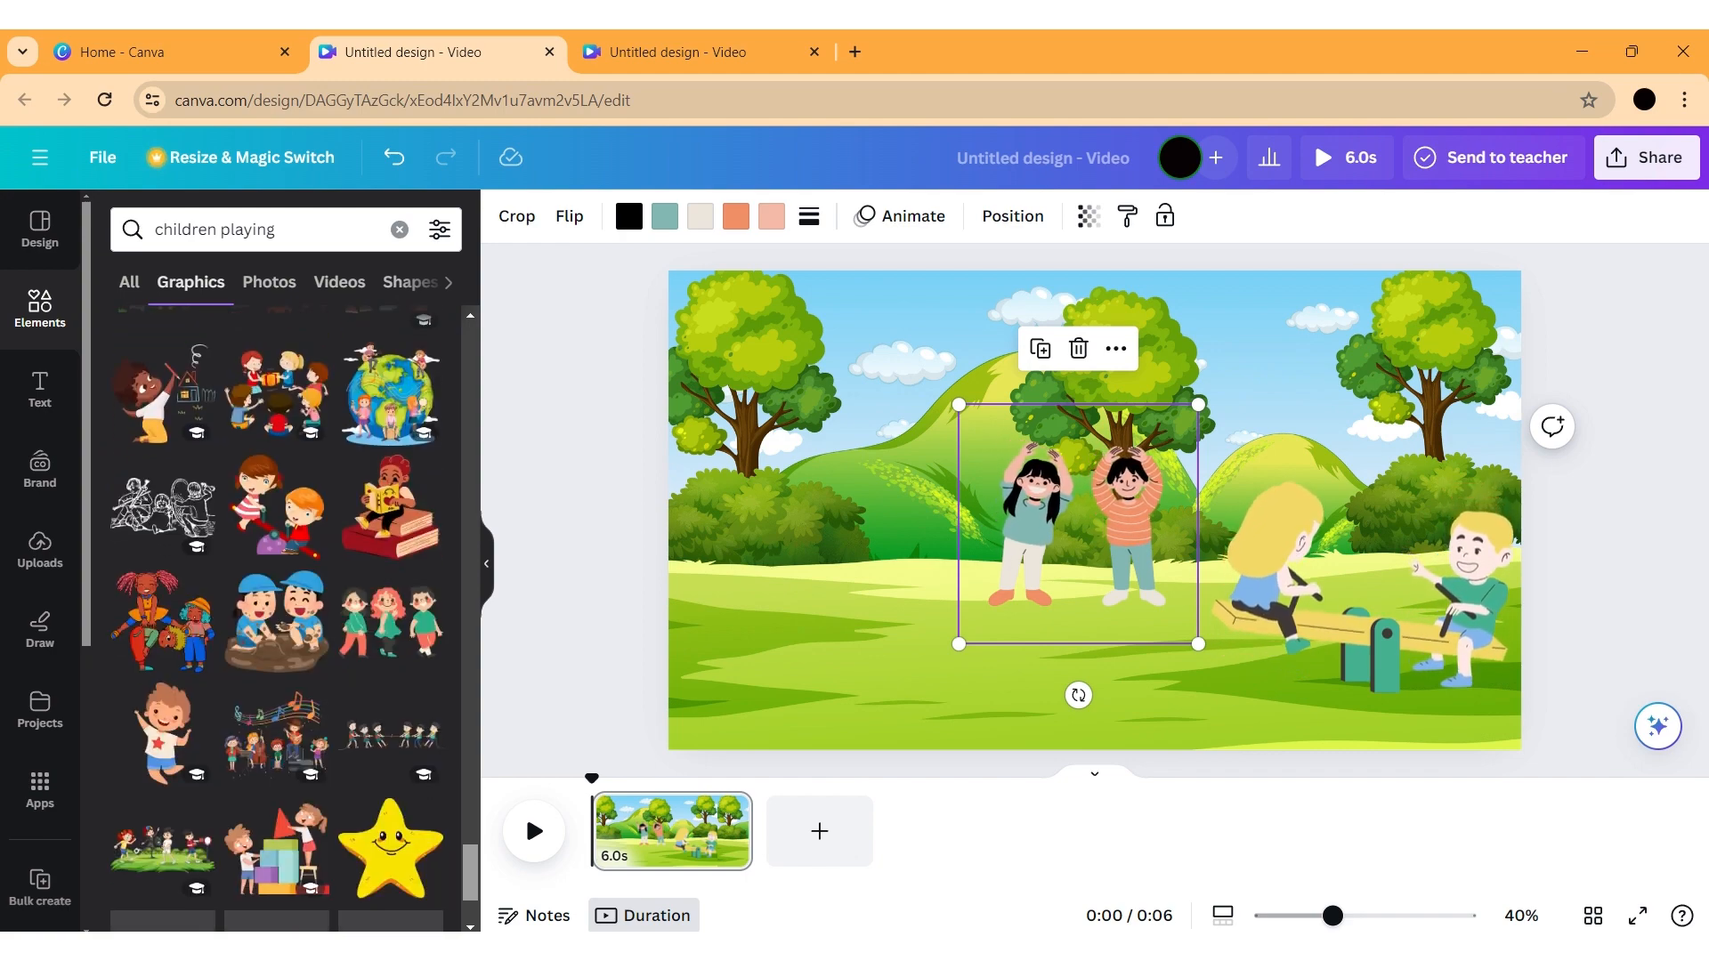
{"action": "scroll", "coordinate": [451, 614], "scroll_direction": "down", "scroll_amount": 5}
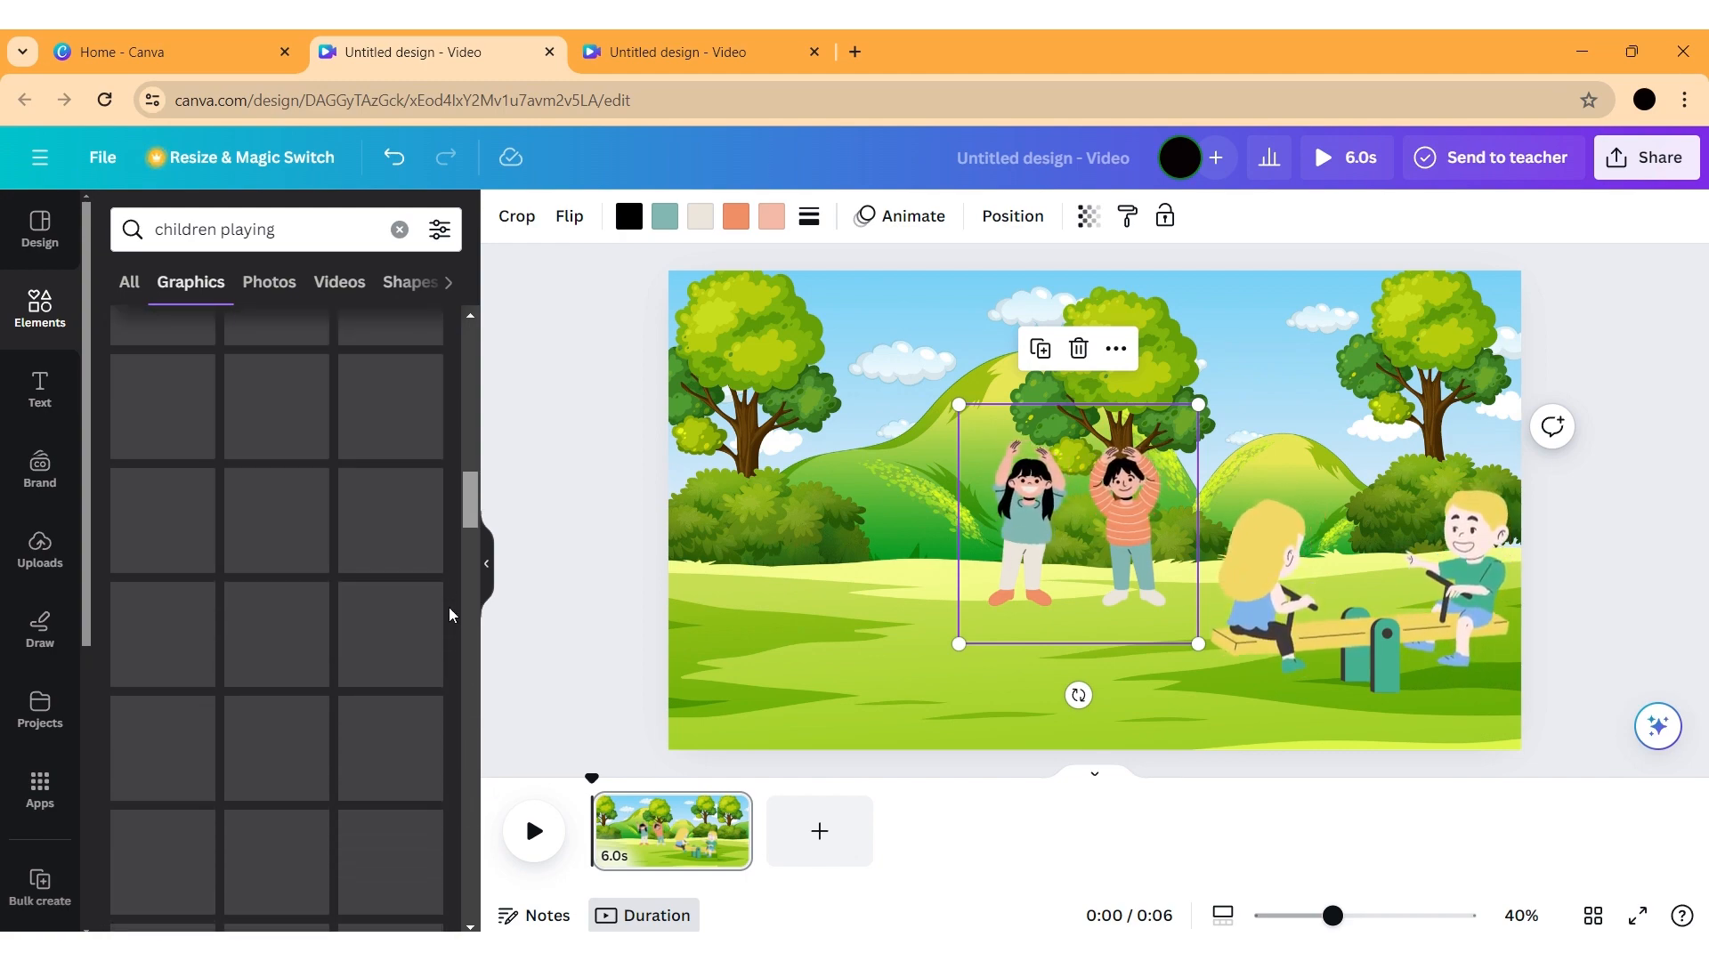
{"action": "scroll", "coordinate": [449, 614], "scroll_direction": "up", "scroll_amount": 15}
{"action": "left_click_drag", "start_coordinate": [476, 368], "coordinate": [534, 709]}
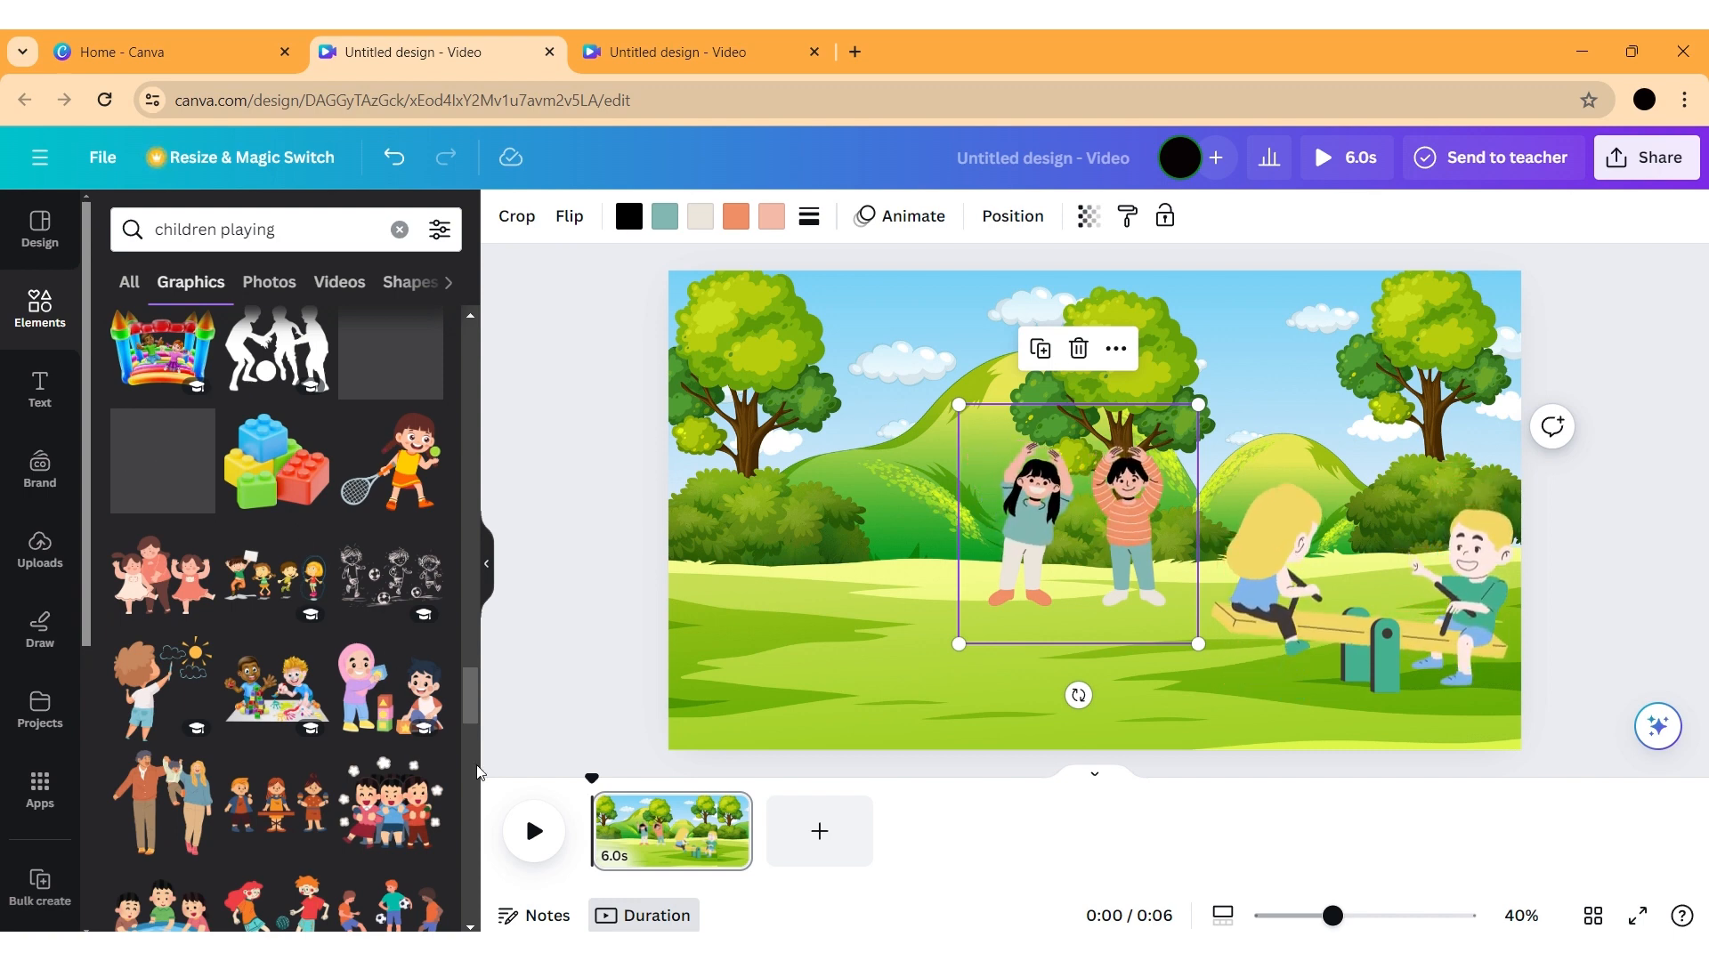
{"action": "left_click_drag", "start_coordinate": [466, 701], "coordinate": [499, 780]}
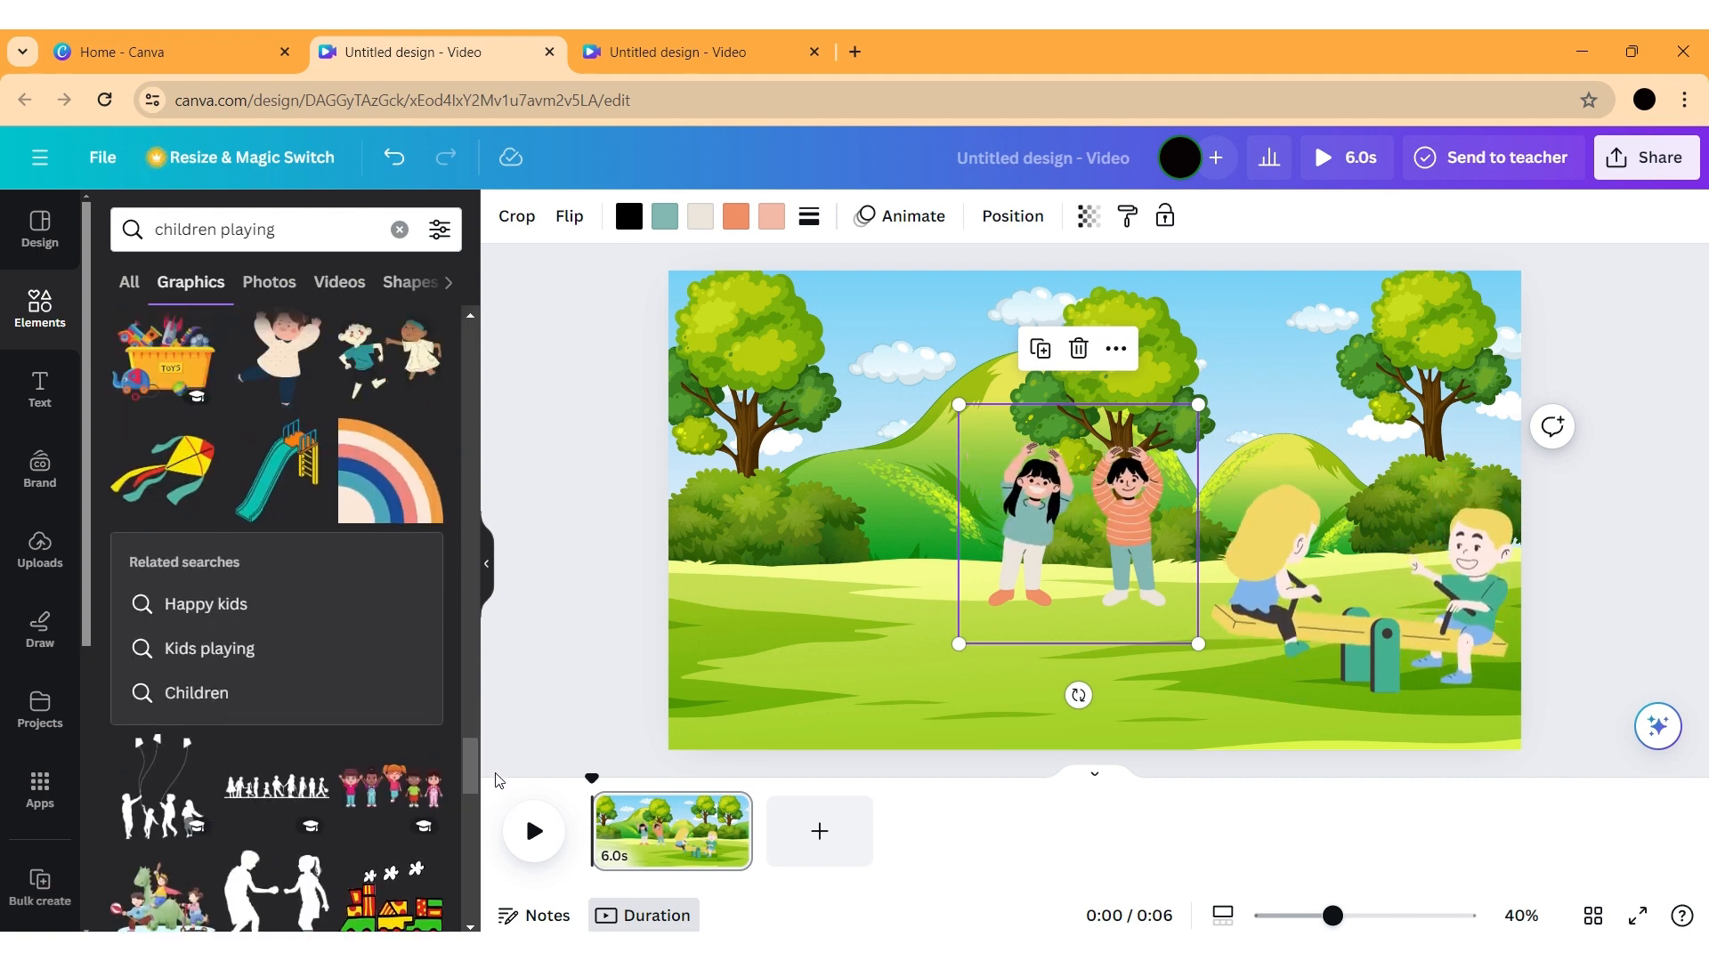
Add the yellow and red kite graphic, shrink it and place it in the sky between the first two trees
{"action": "left_click", "coordinate": [185, 452]}
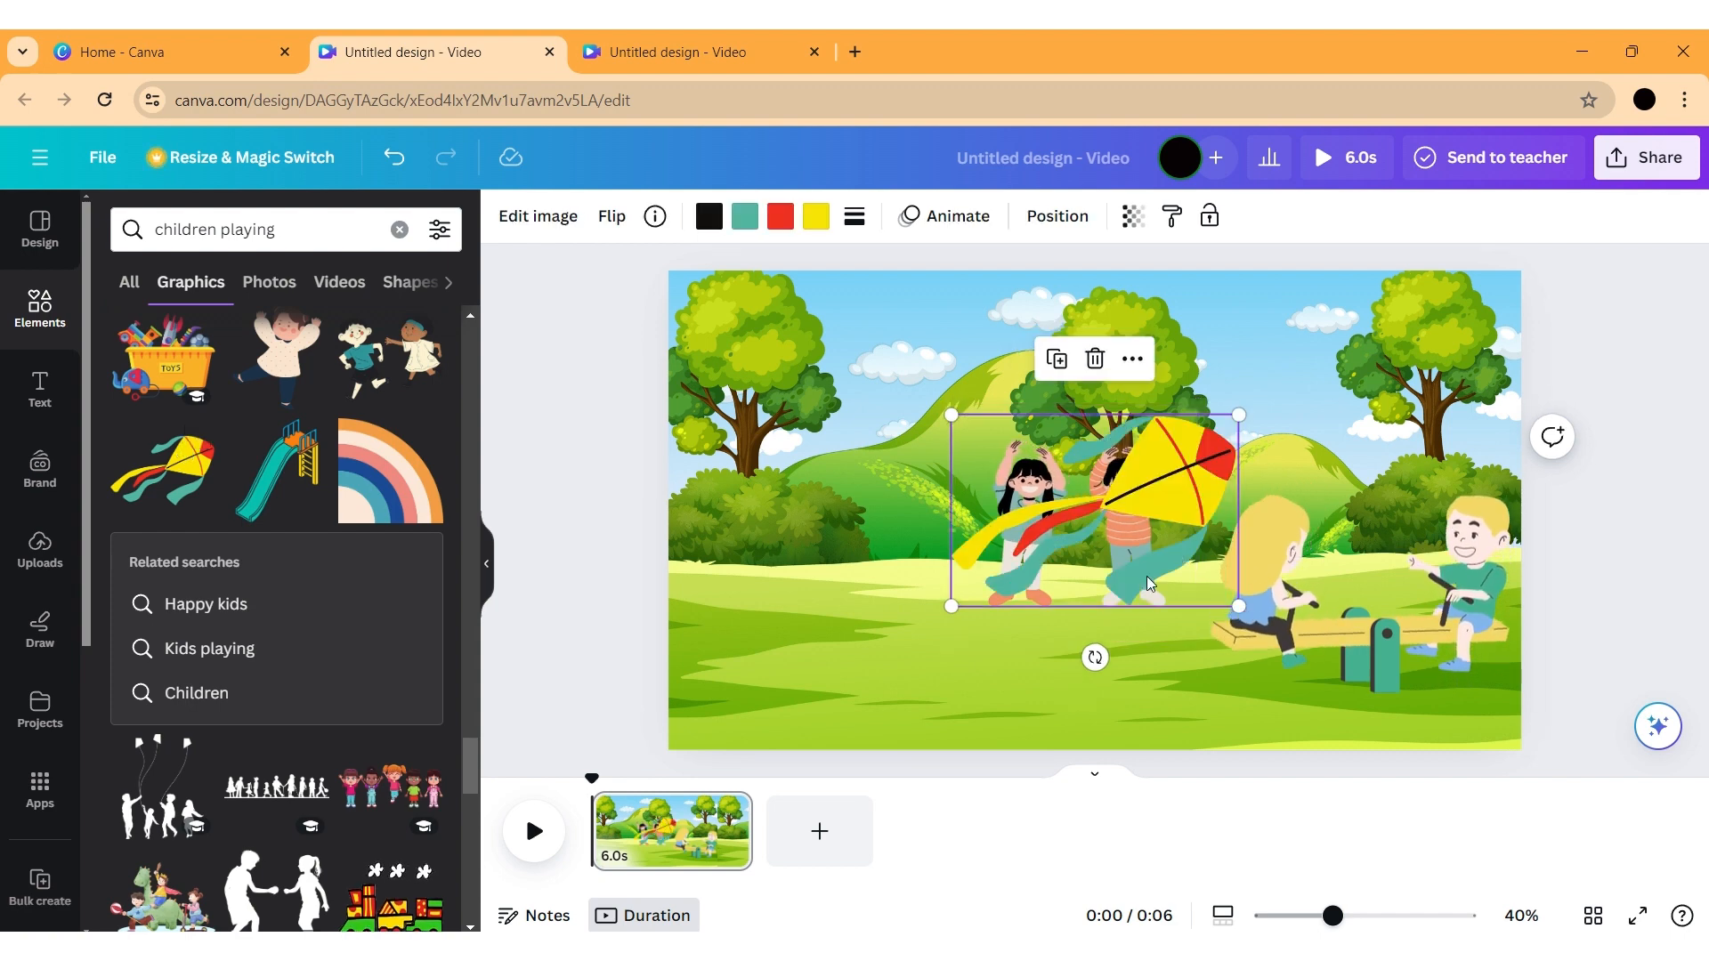
{"action": "left_click_drag", "start_coordinate": [1228, 606], "coordinate": [1136, 534]}
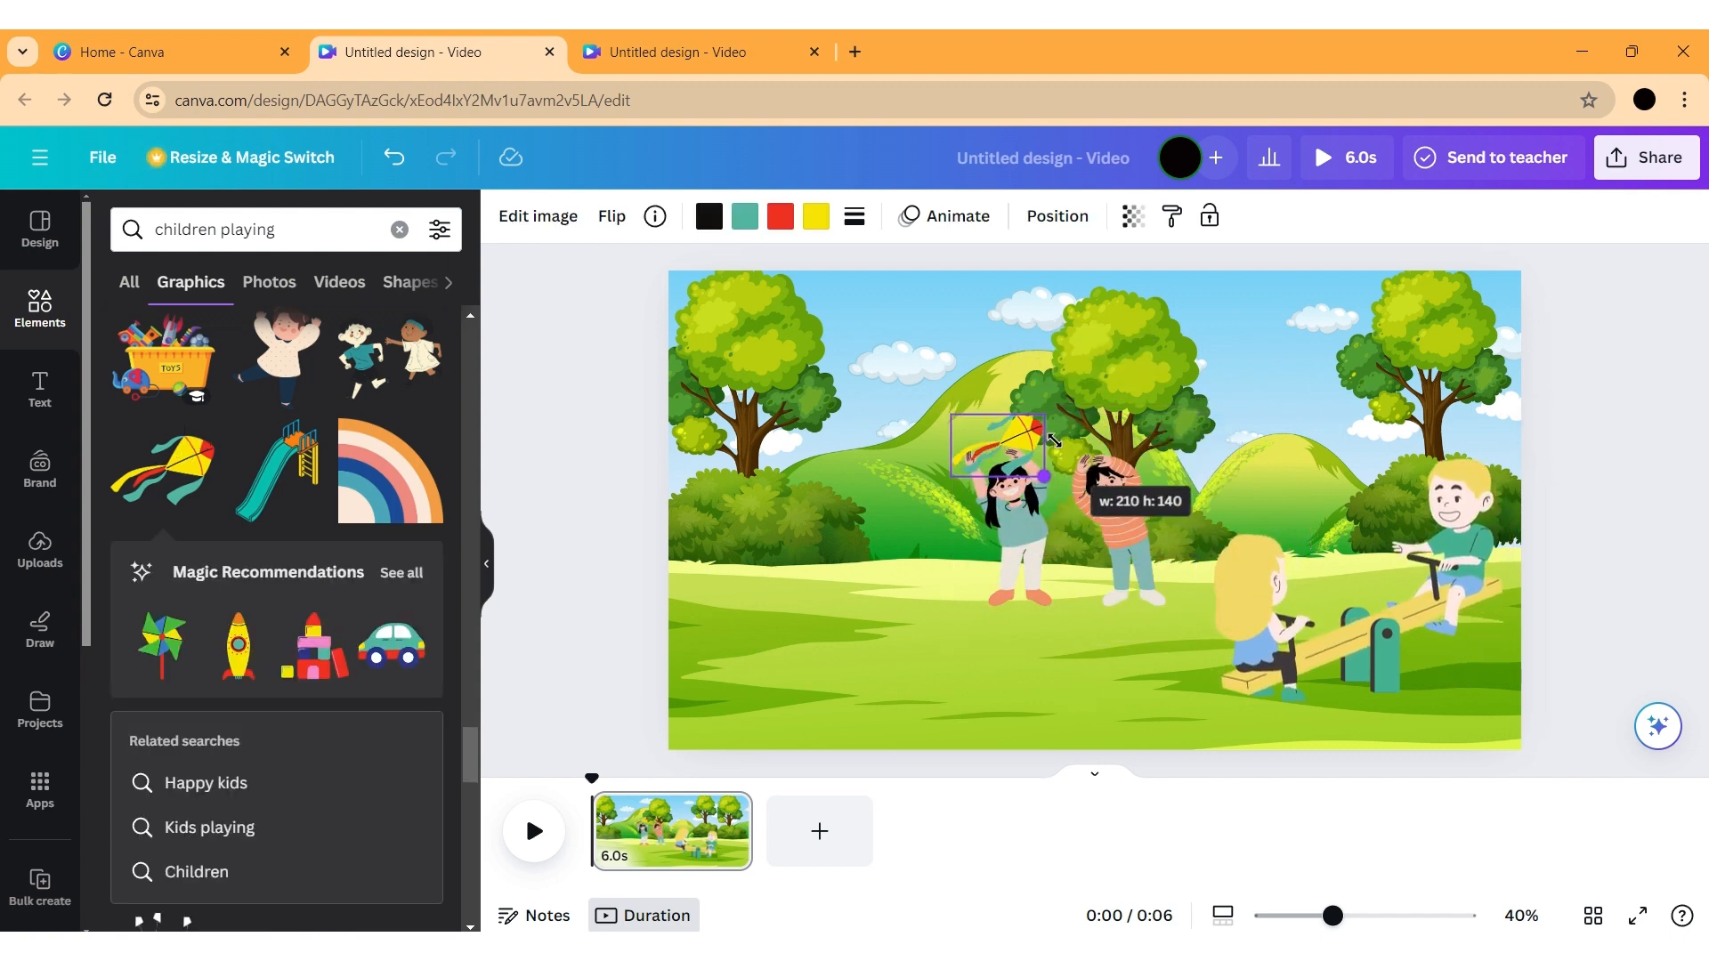
{"action": "left_click_drag", "start_coordinate": [1053, 440], "coordinate": [921, 329]}
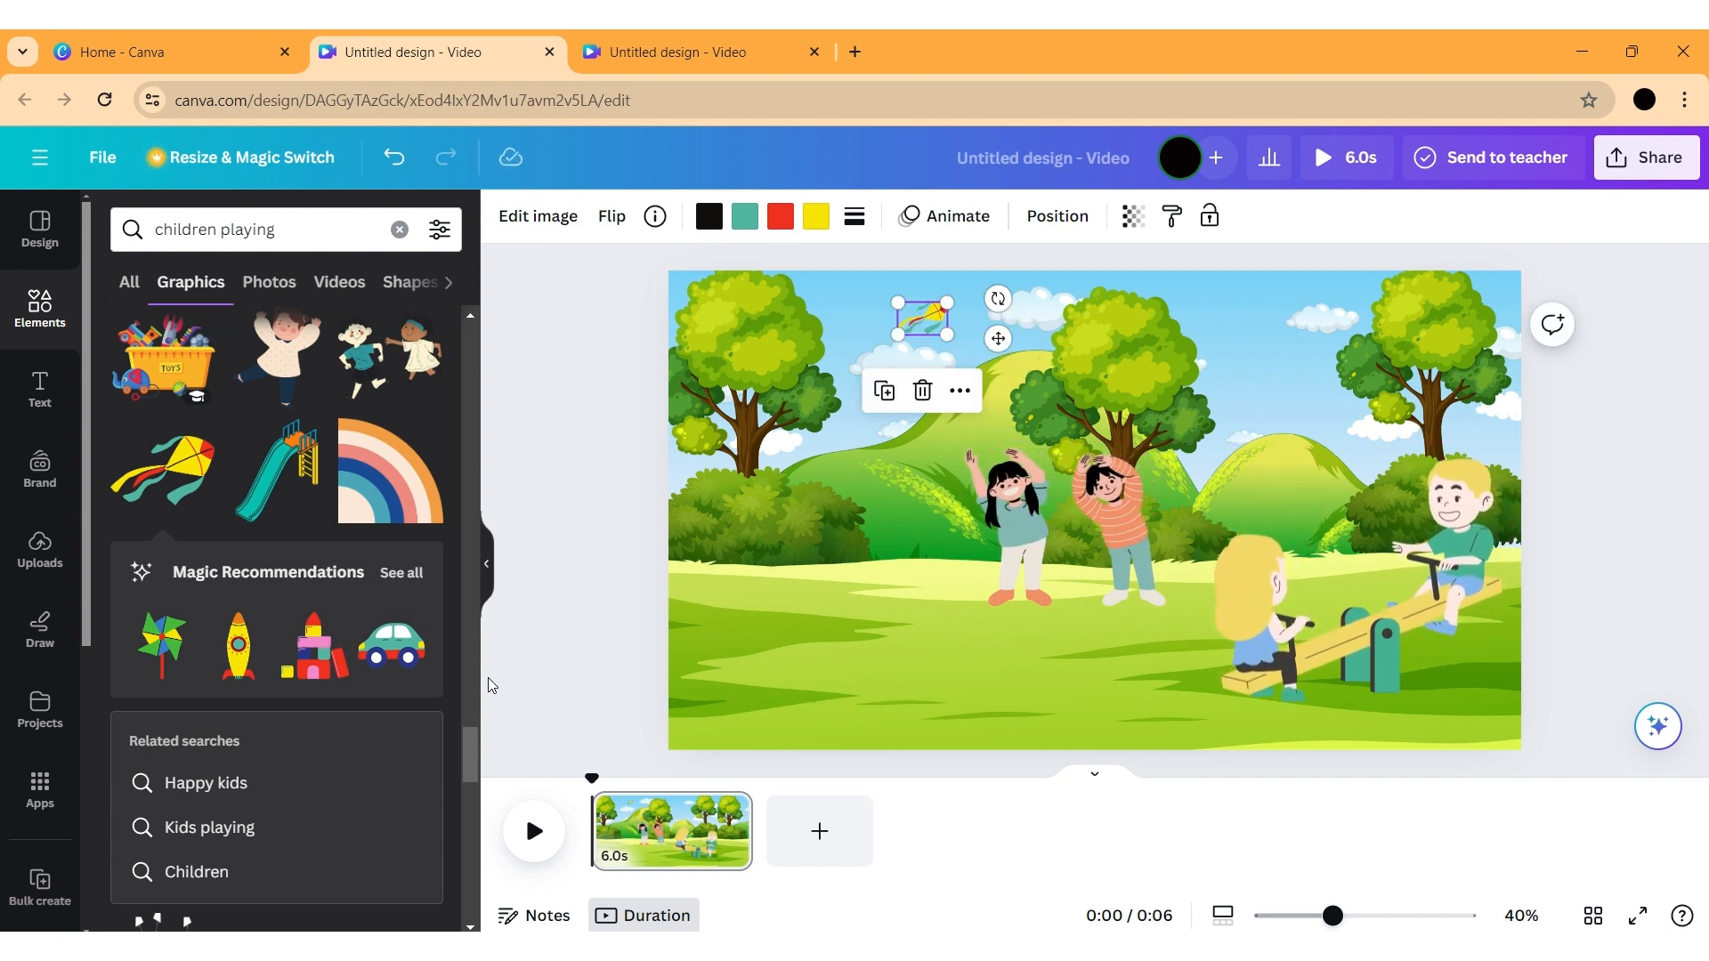
Look further through the "children playing" results, including all element types, for another group of children
{"action": "left_click_drag", "start_coordinate": [472, 755], "coordinate": [504, 881]}
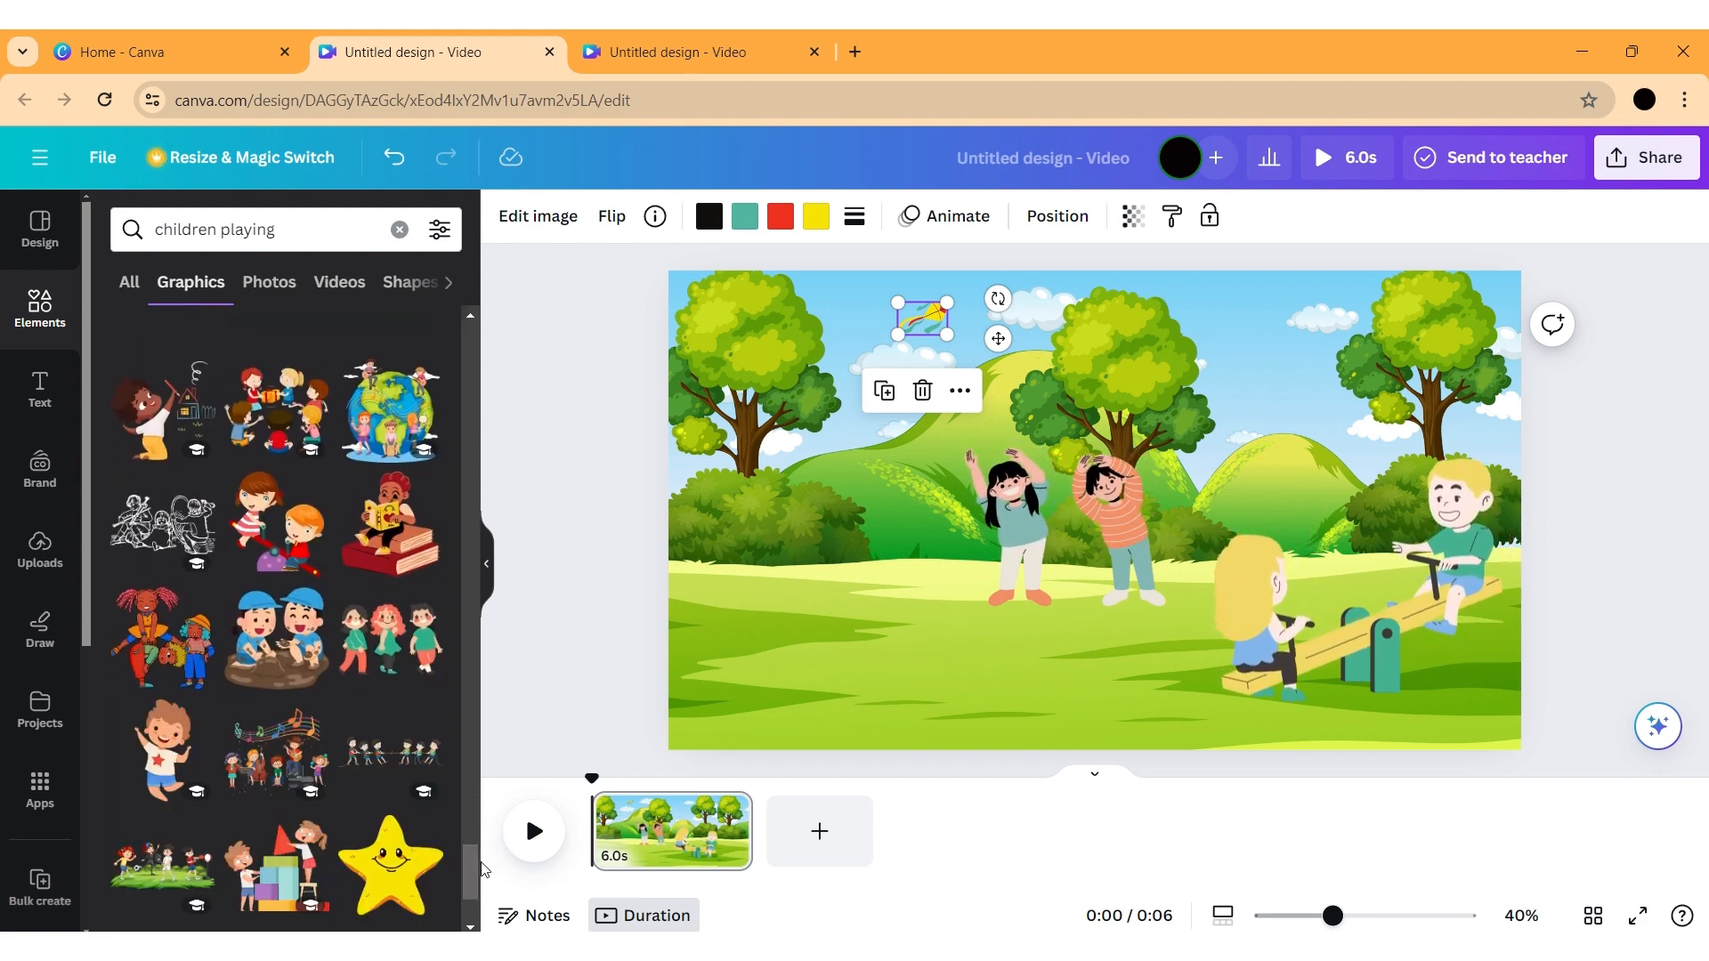
{"action": "left_click_drag", "start_coordinate": [466, 863], "coordinate": [468, 905]}
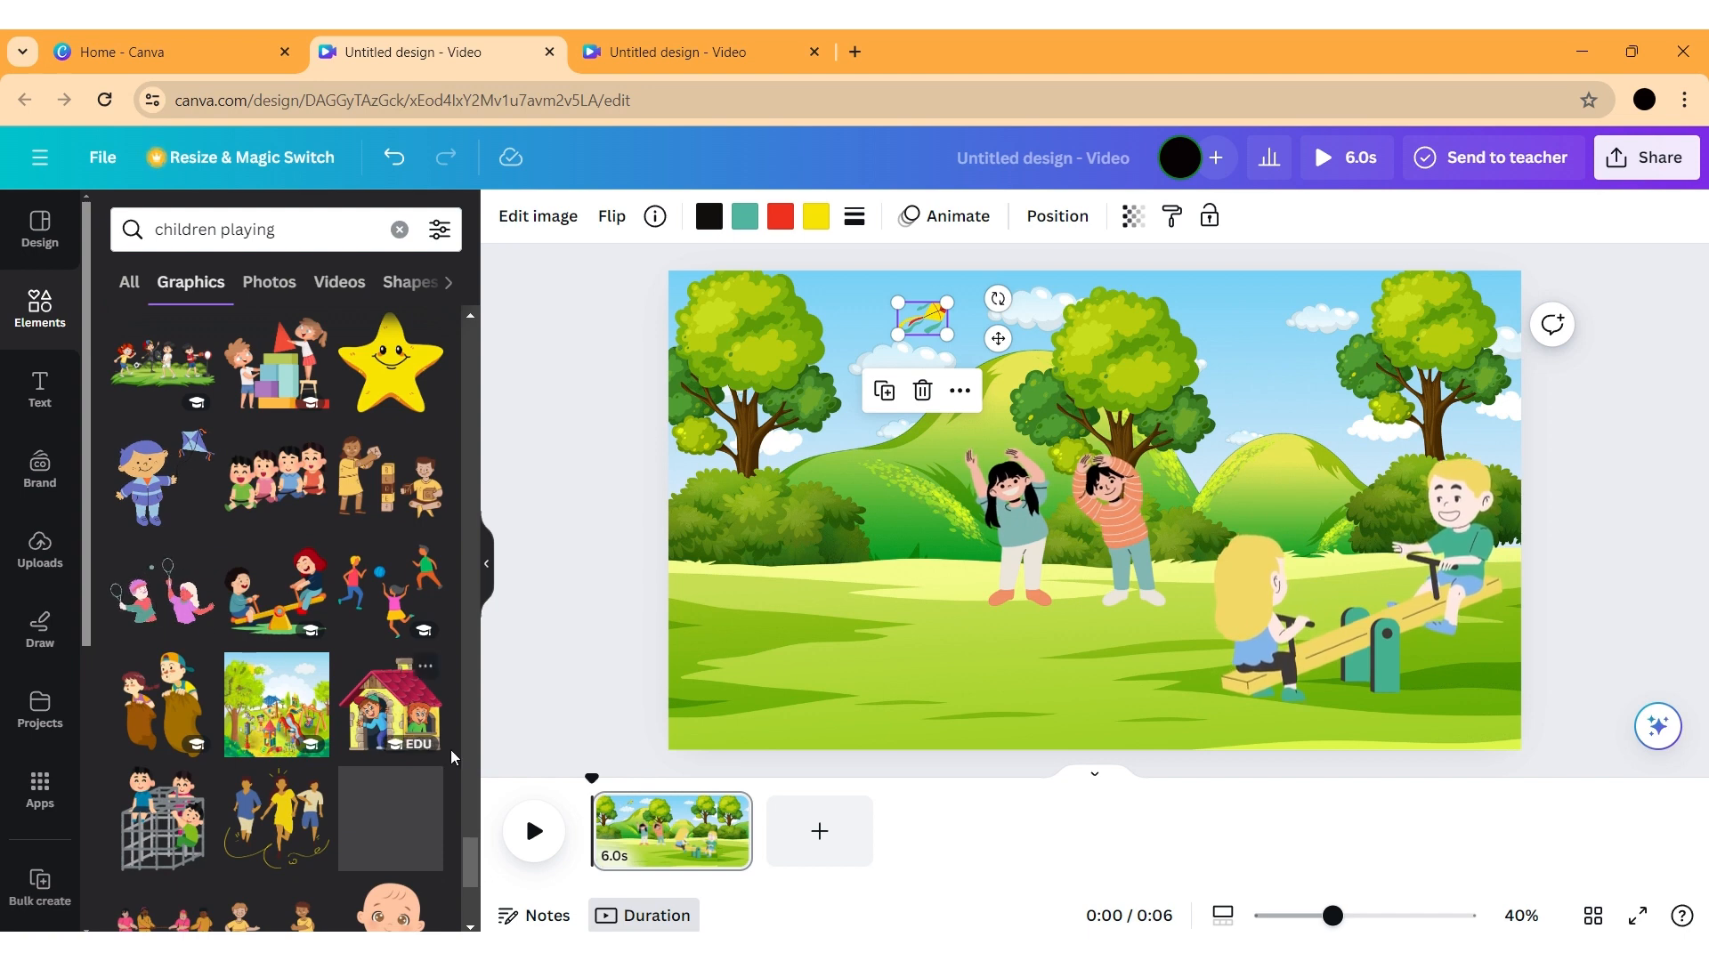
{"action": "left_click_drag", "start_coordinate": [474, 849], "coordinate": [471, 917]}
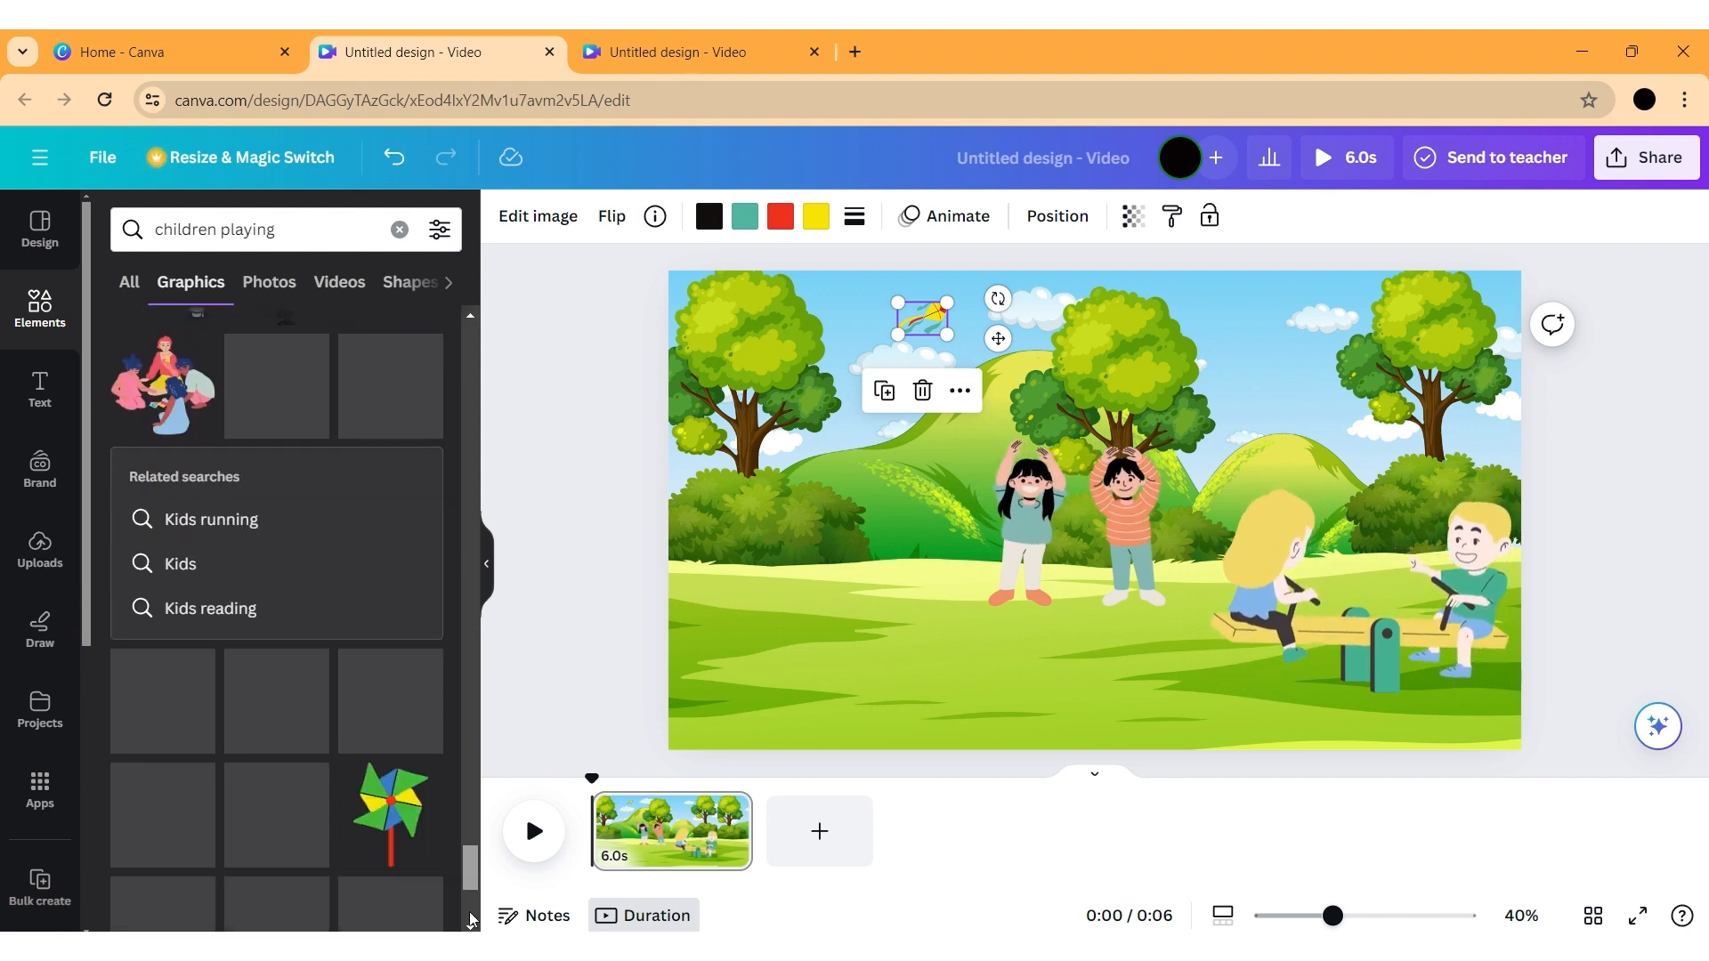
{"action": "scroll", "coordinate": [472, 916], "scroll_direction": "down", "scroll_amount": 2}
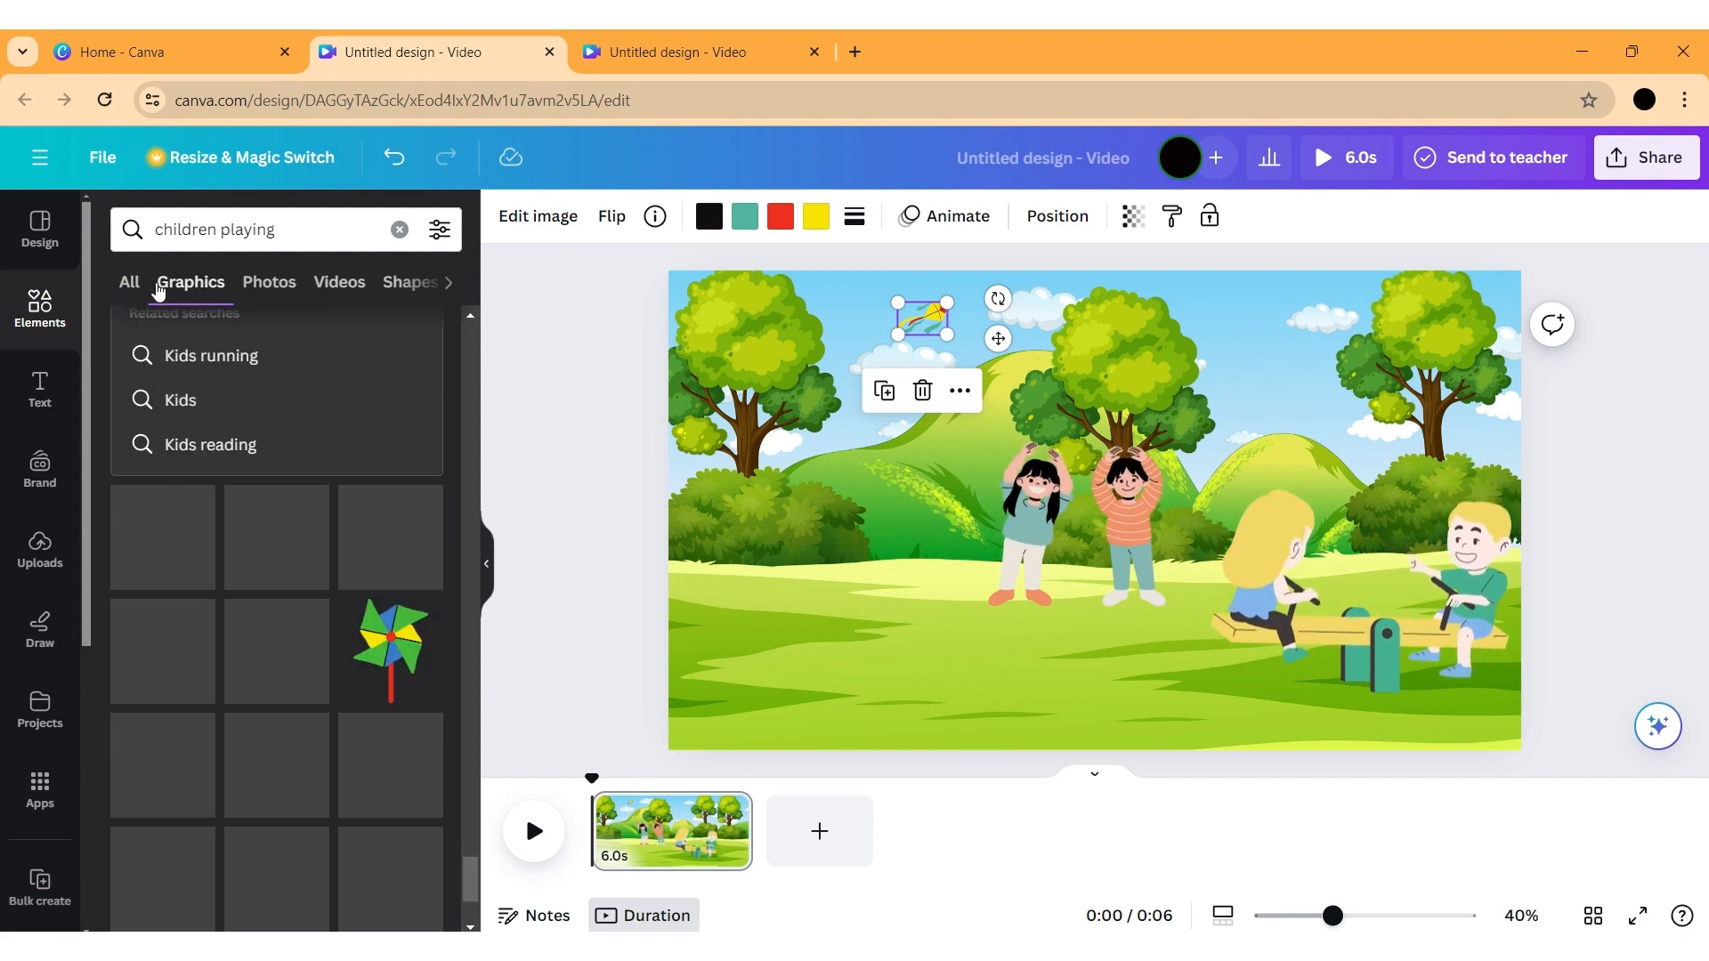
{"action": "left_click", "coordinate": [129, 283]}
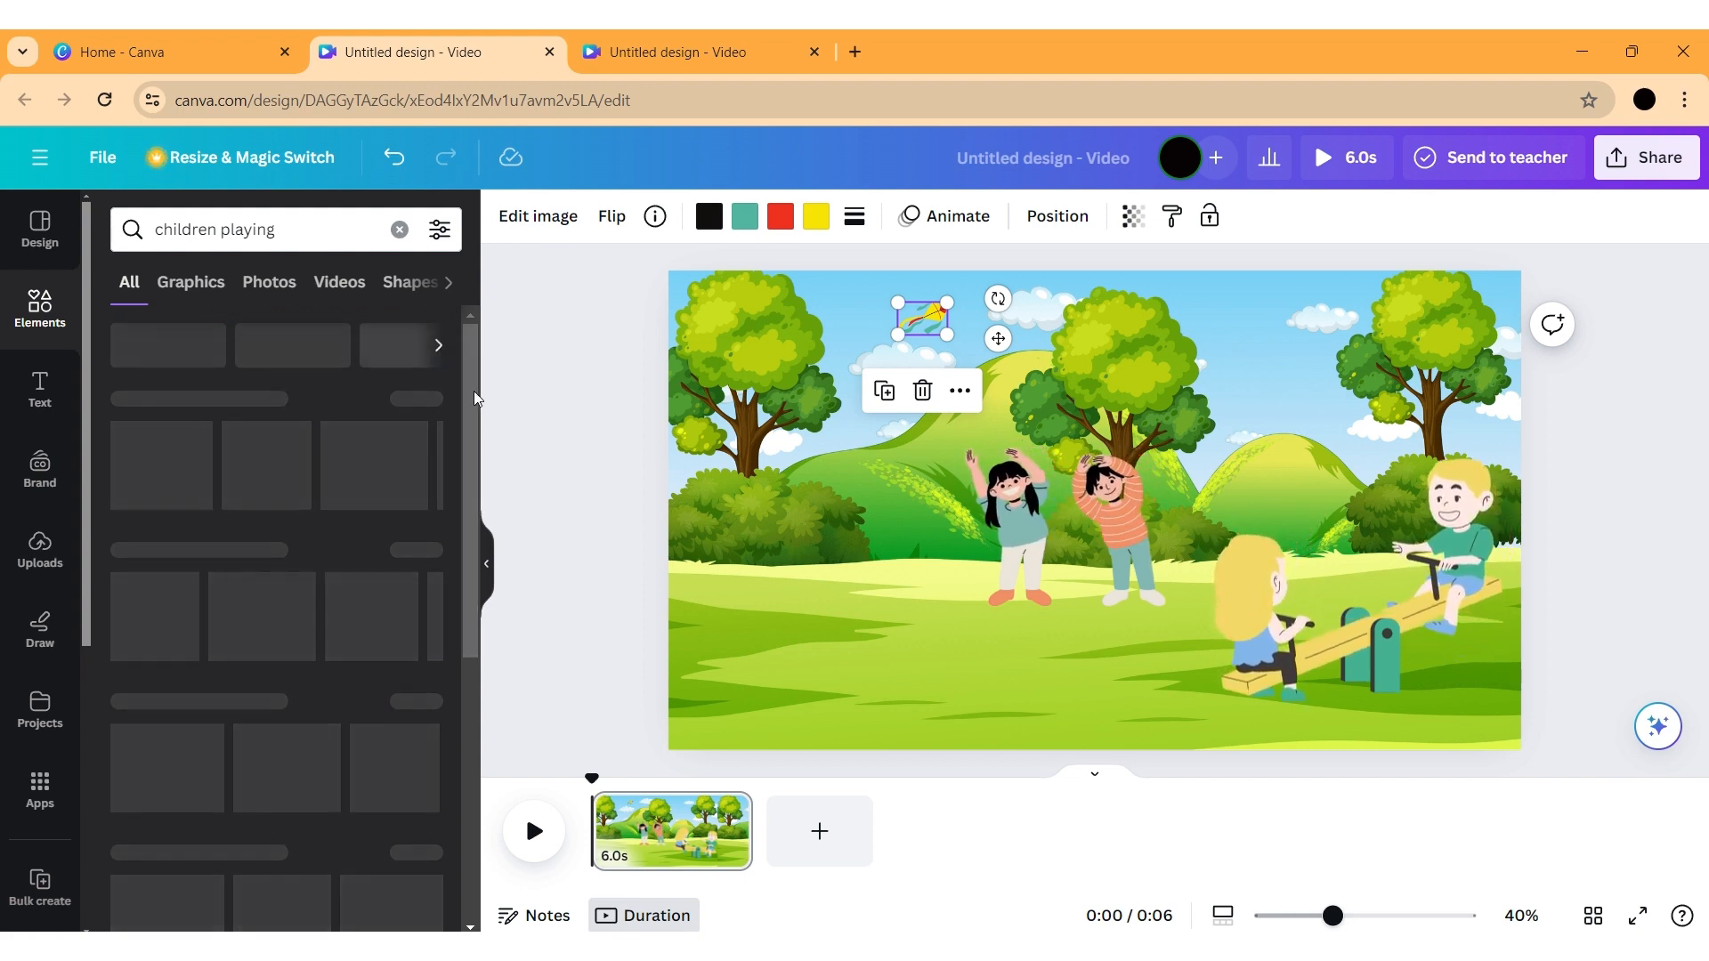
{"action": "key", "text": "Escape"}
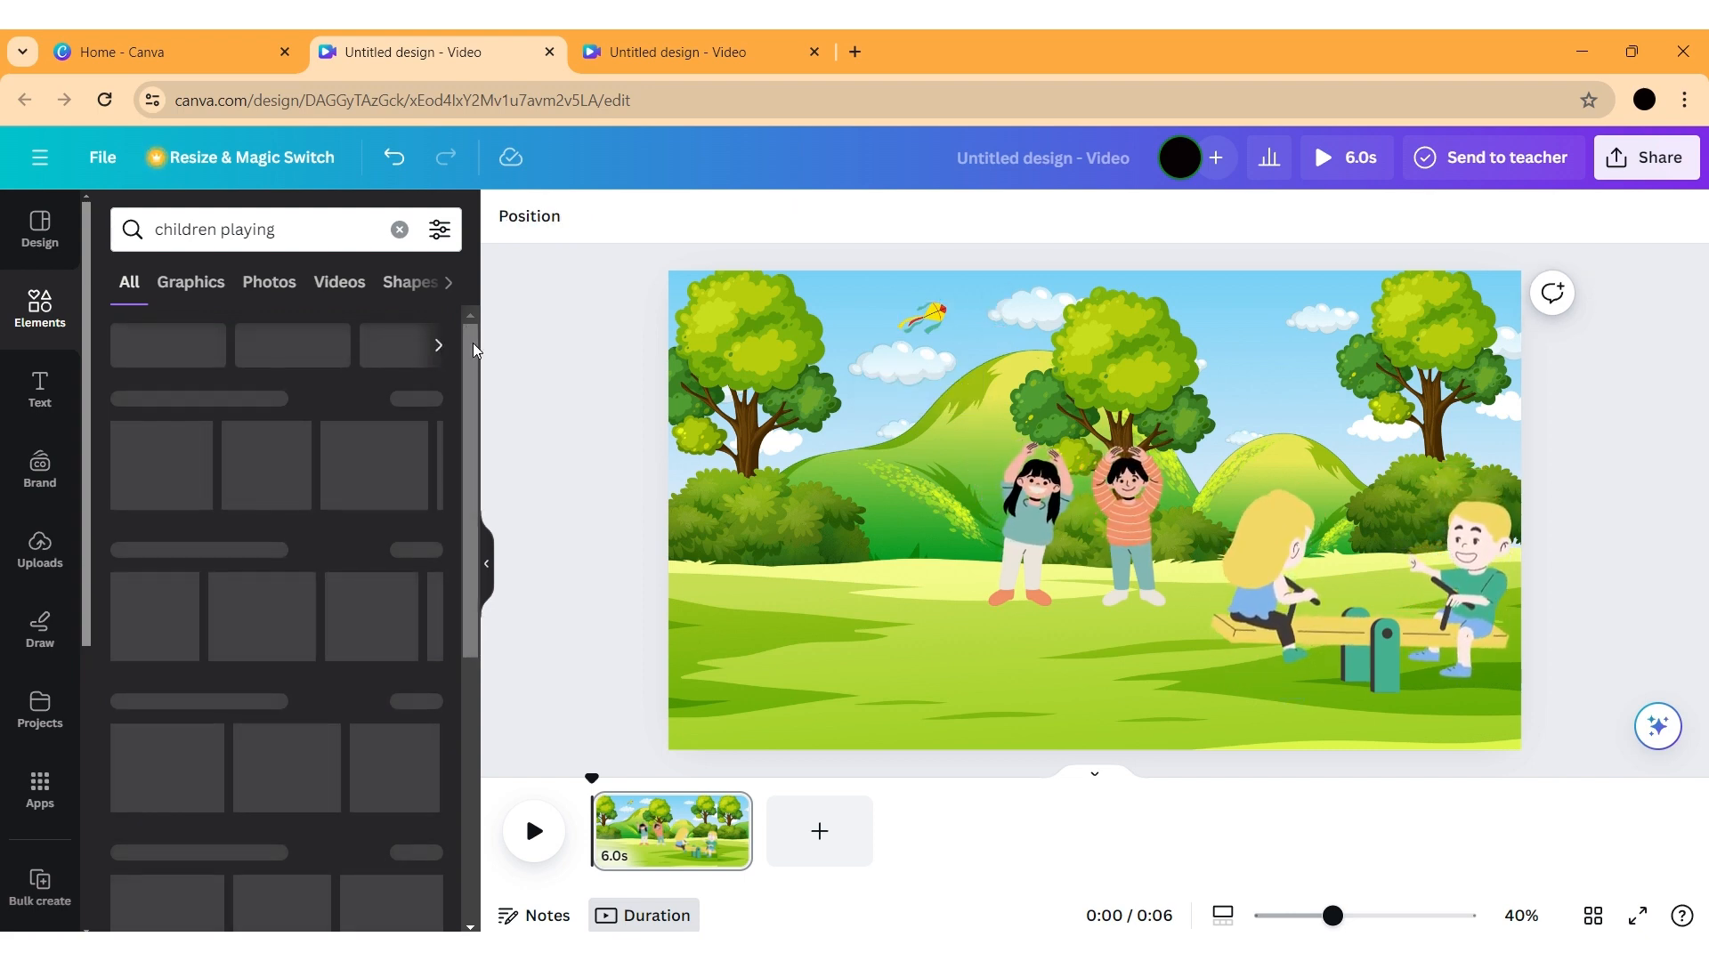
{"action": "left_click_drag", "start_coordinate": [473, 343], "coordinate": [176, 313]}
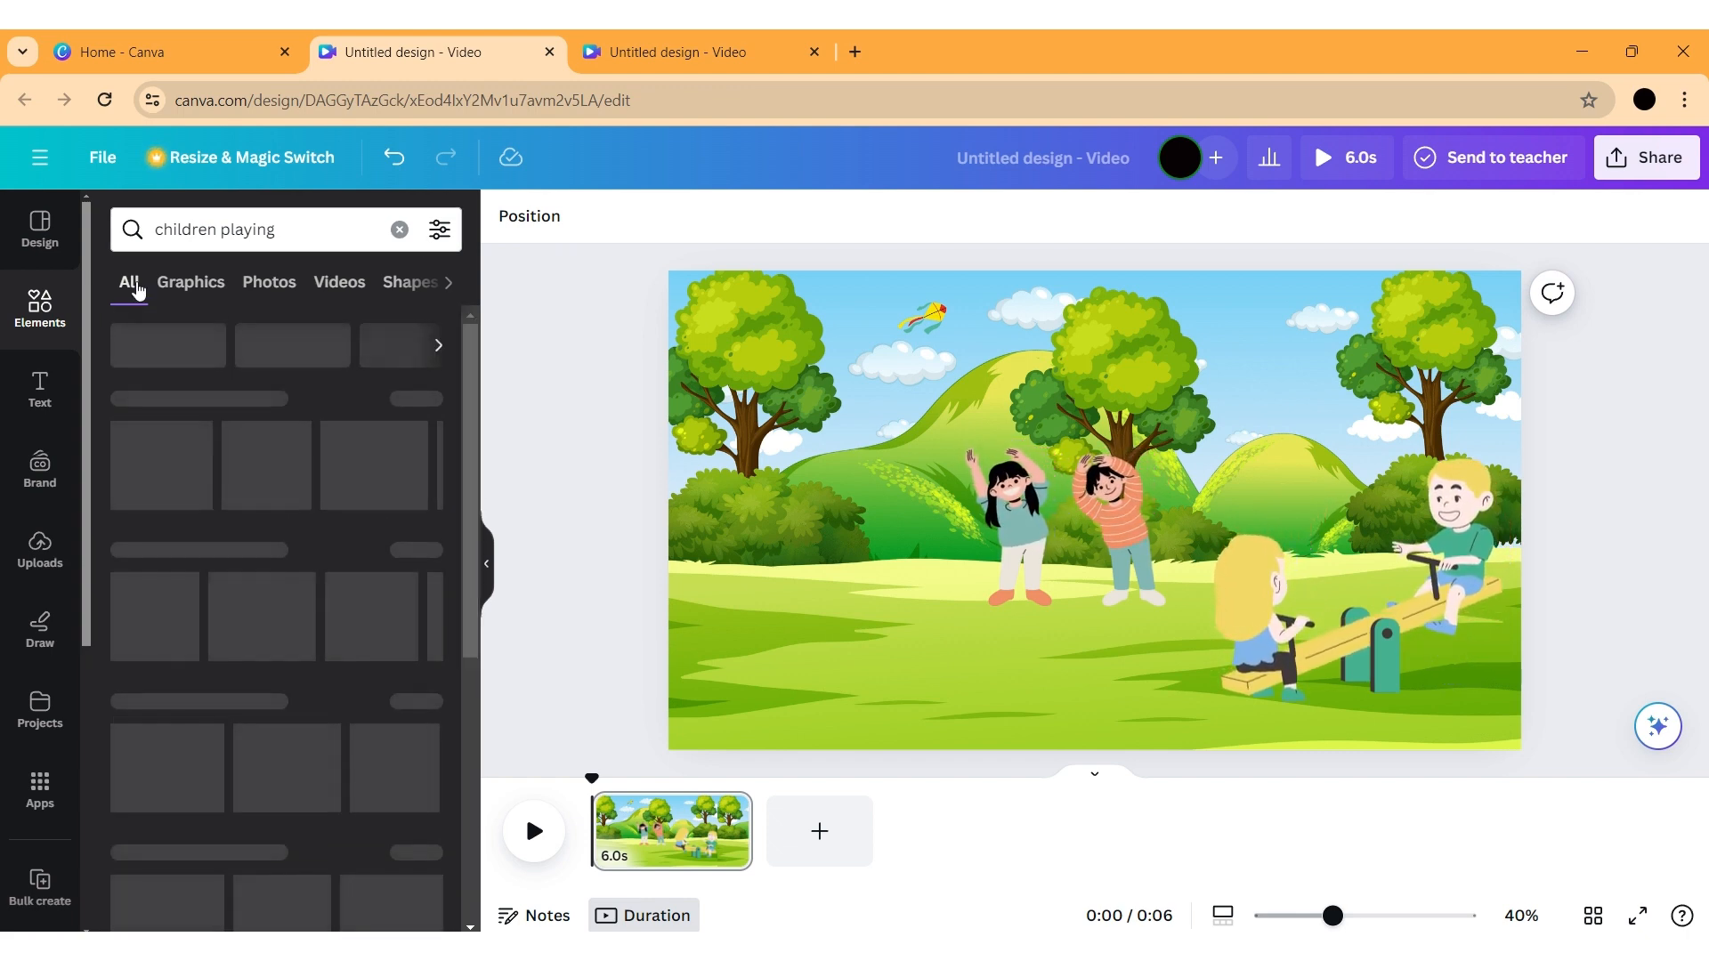
Add the recently used graphic of two children building with blocks, scale it down and place it in the park's lower-left corner
{"action": "left_click", "coordinate": [42, 331]}
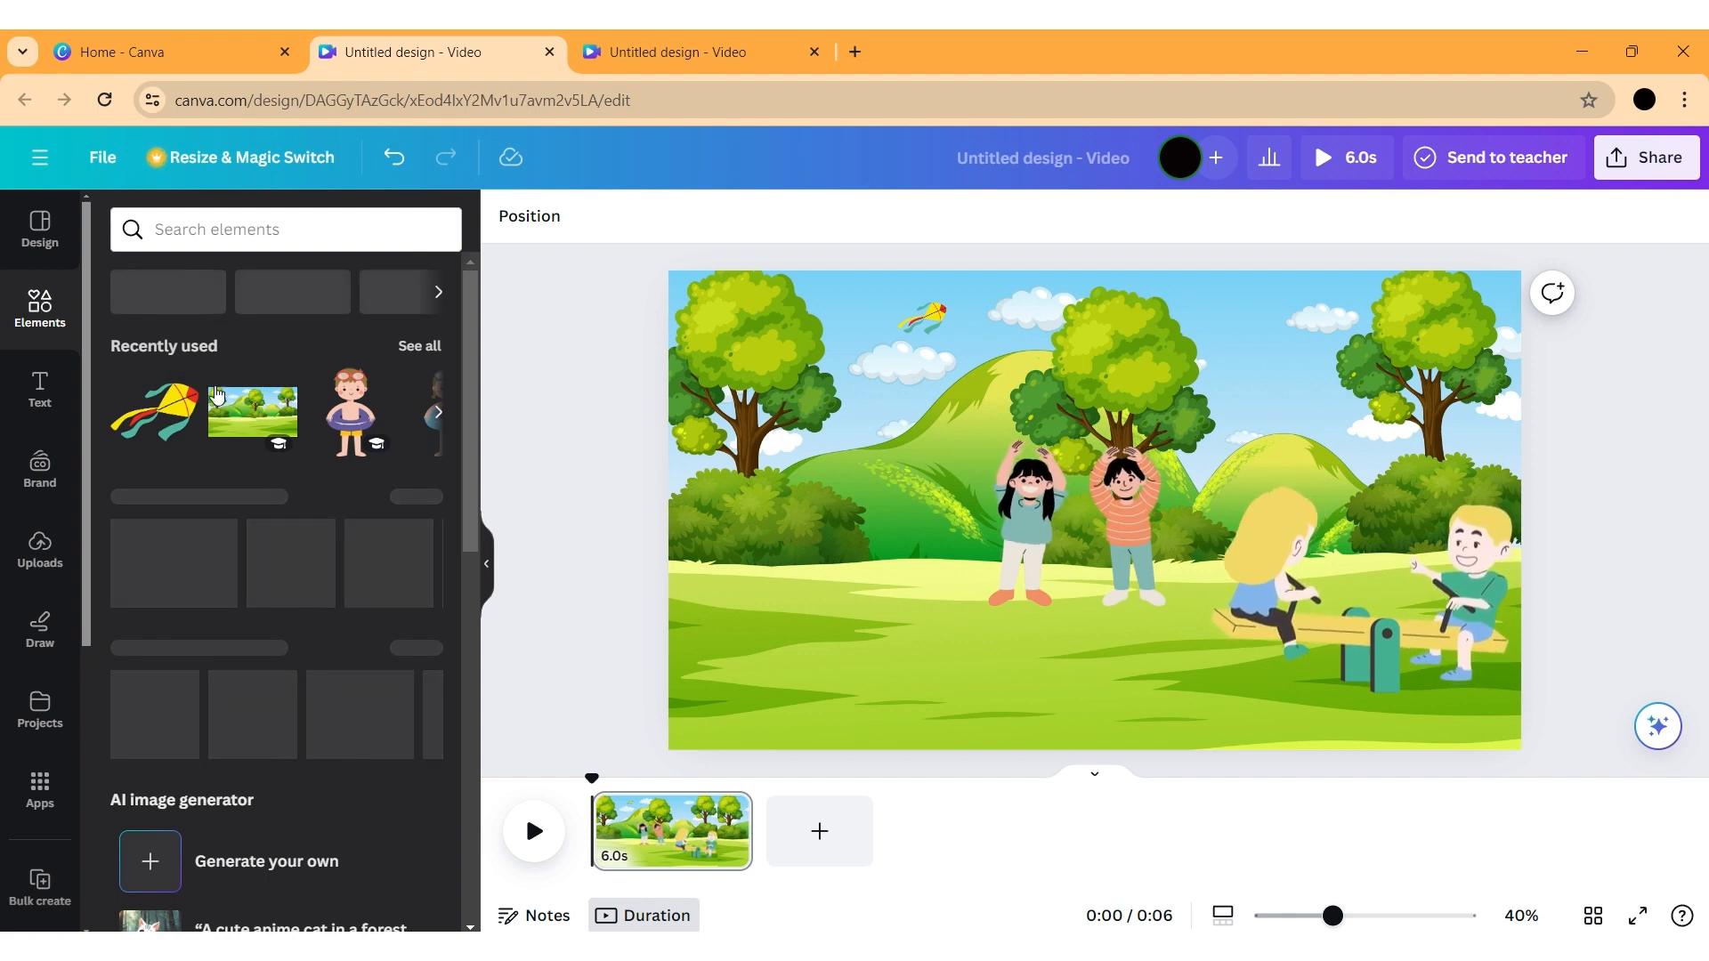
{"action": "left_click", "coordinate": [430, 354]}
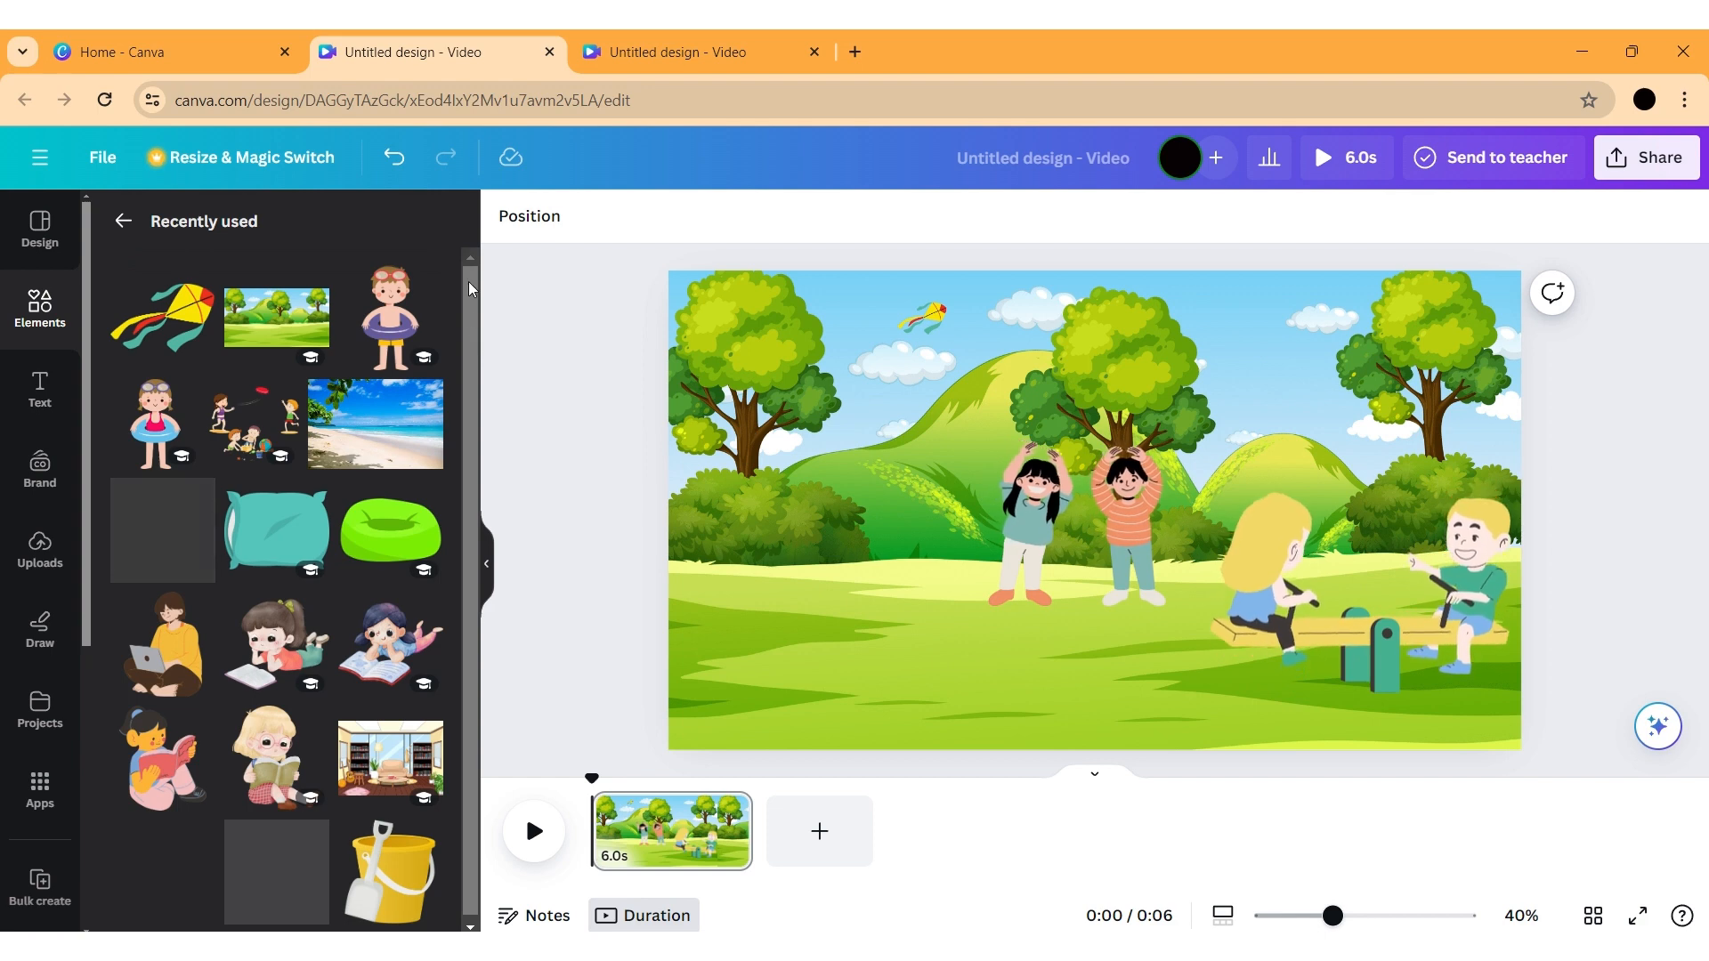
{"action": "left_click_drag", "start_coordinate": [468, 282], "coordinate": [475, 359]}
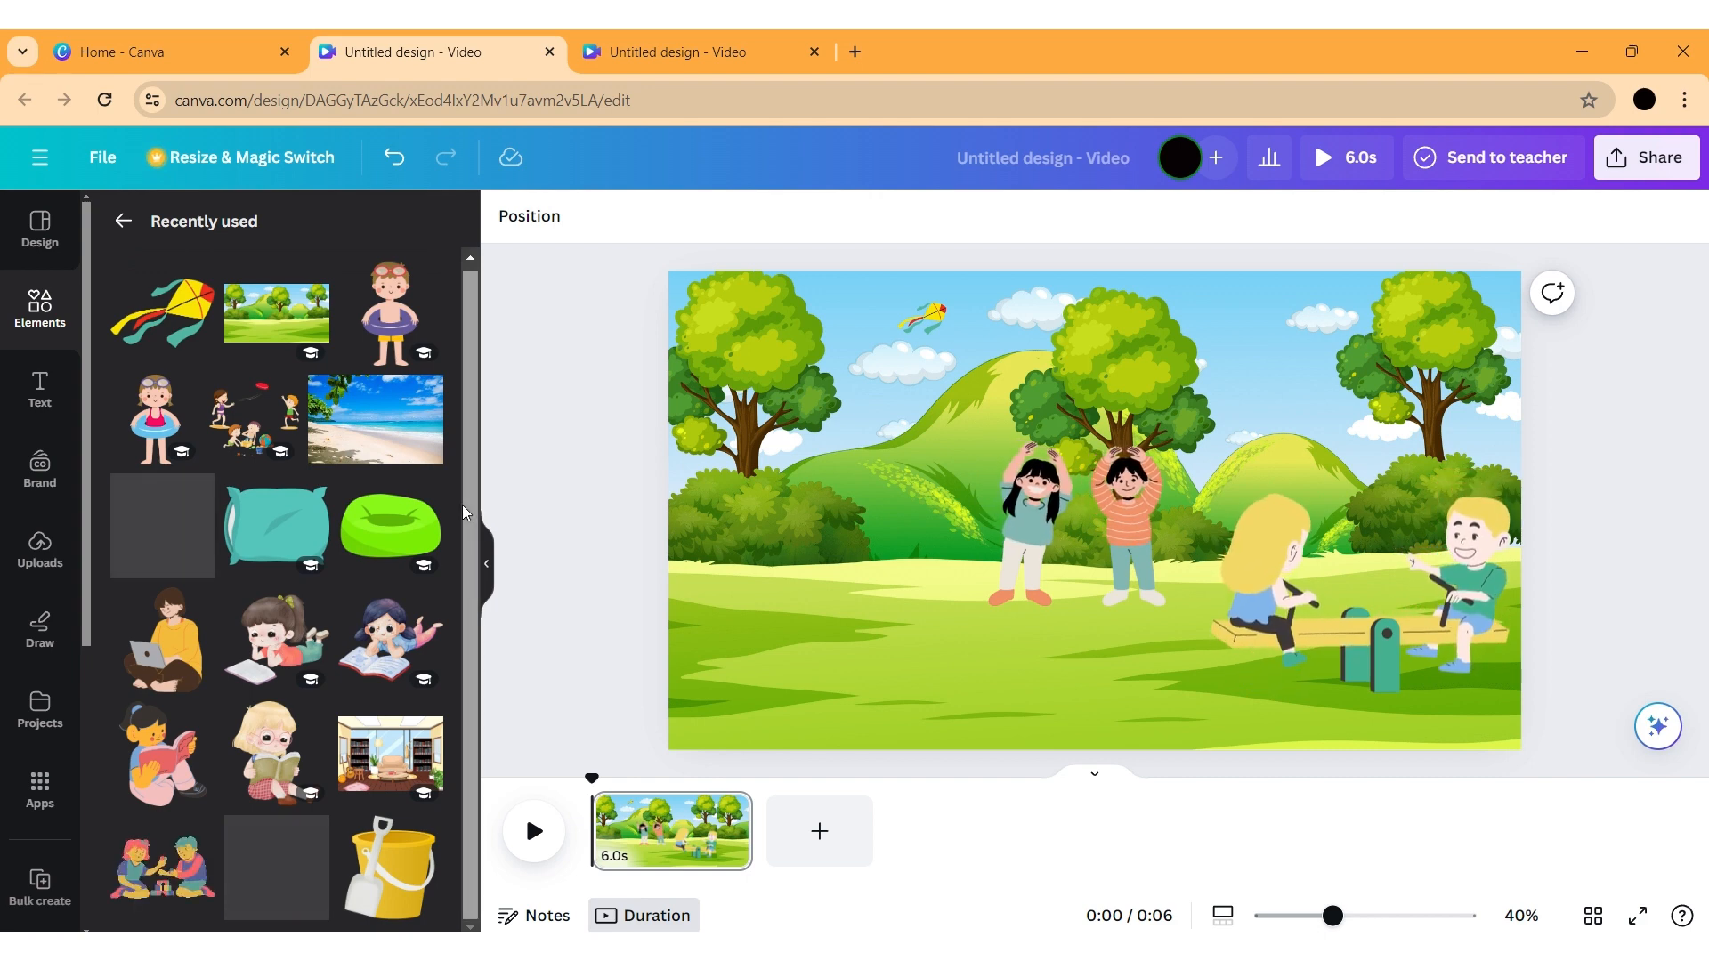
{"action": "left_click", "coordinate": [149, 895]}
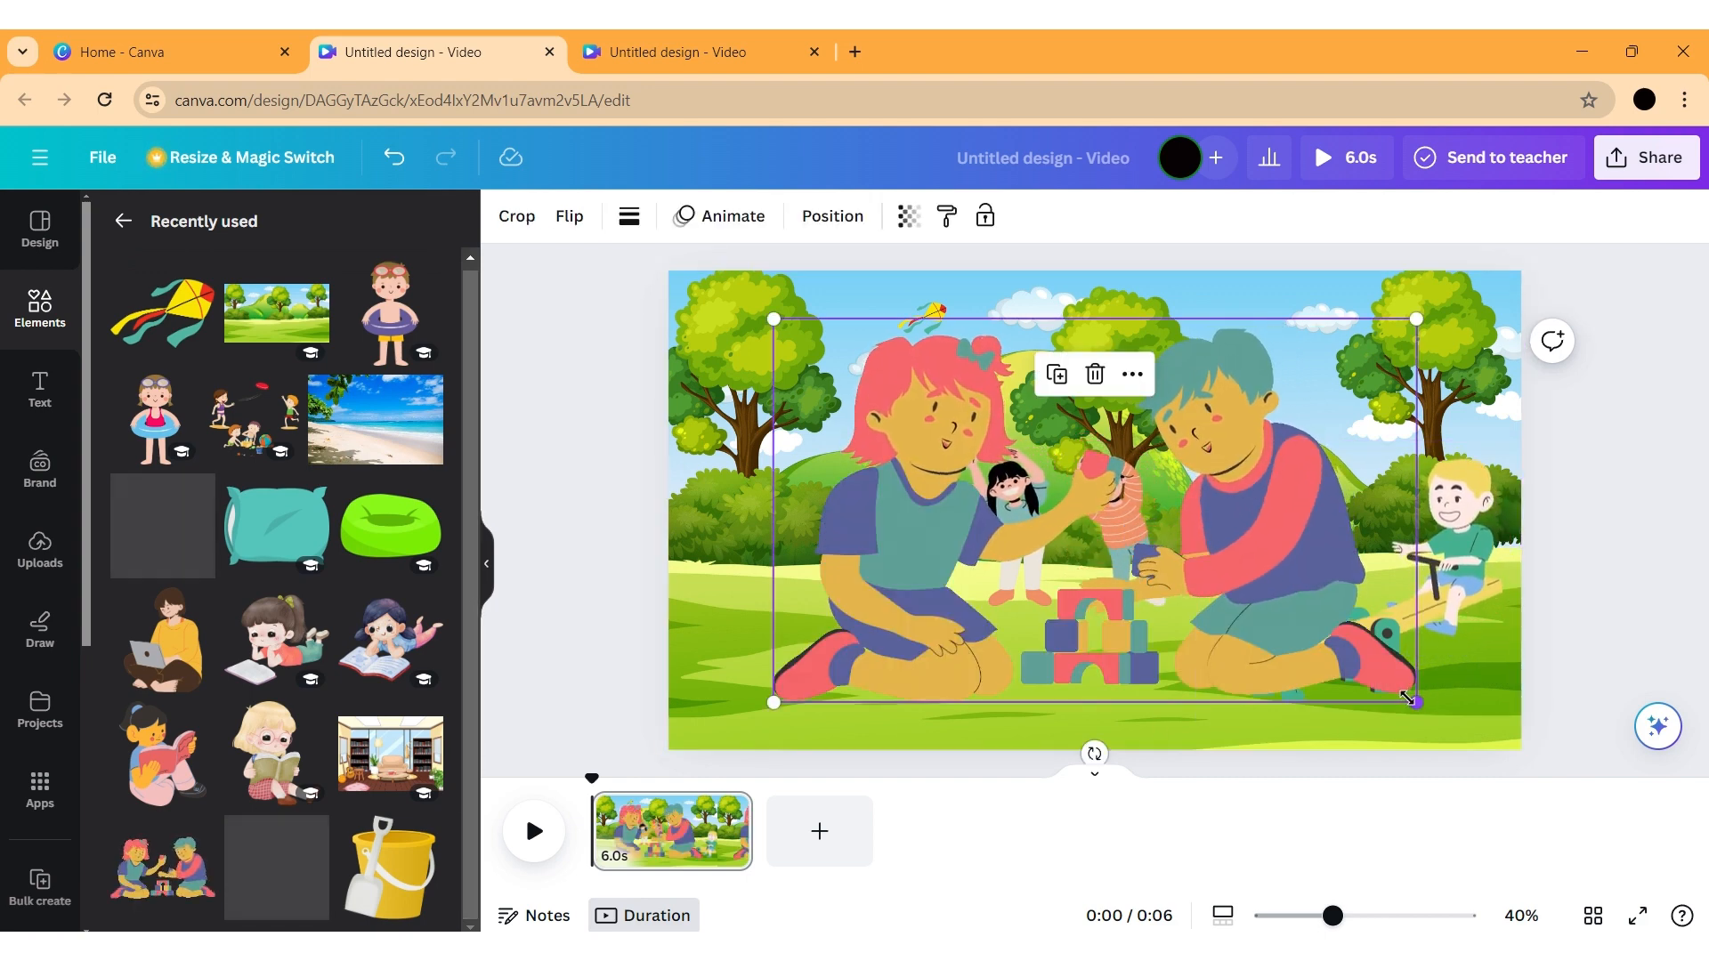
{"action": "left_click_drag", "start_coordinate": [1407, 699], "coordinate": [1086, 505]}
{"action": "left_click_drag", "start_coordinate": [917, 423], "coordinate": [860, 640]}
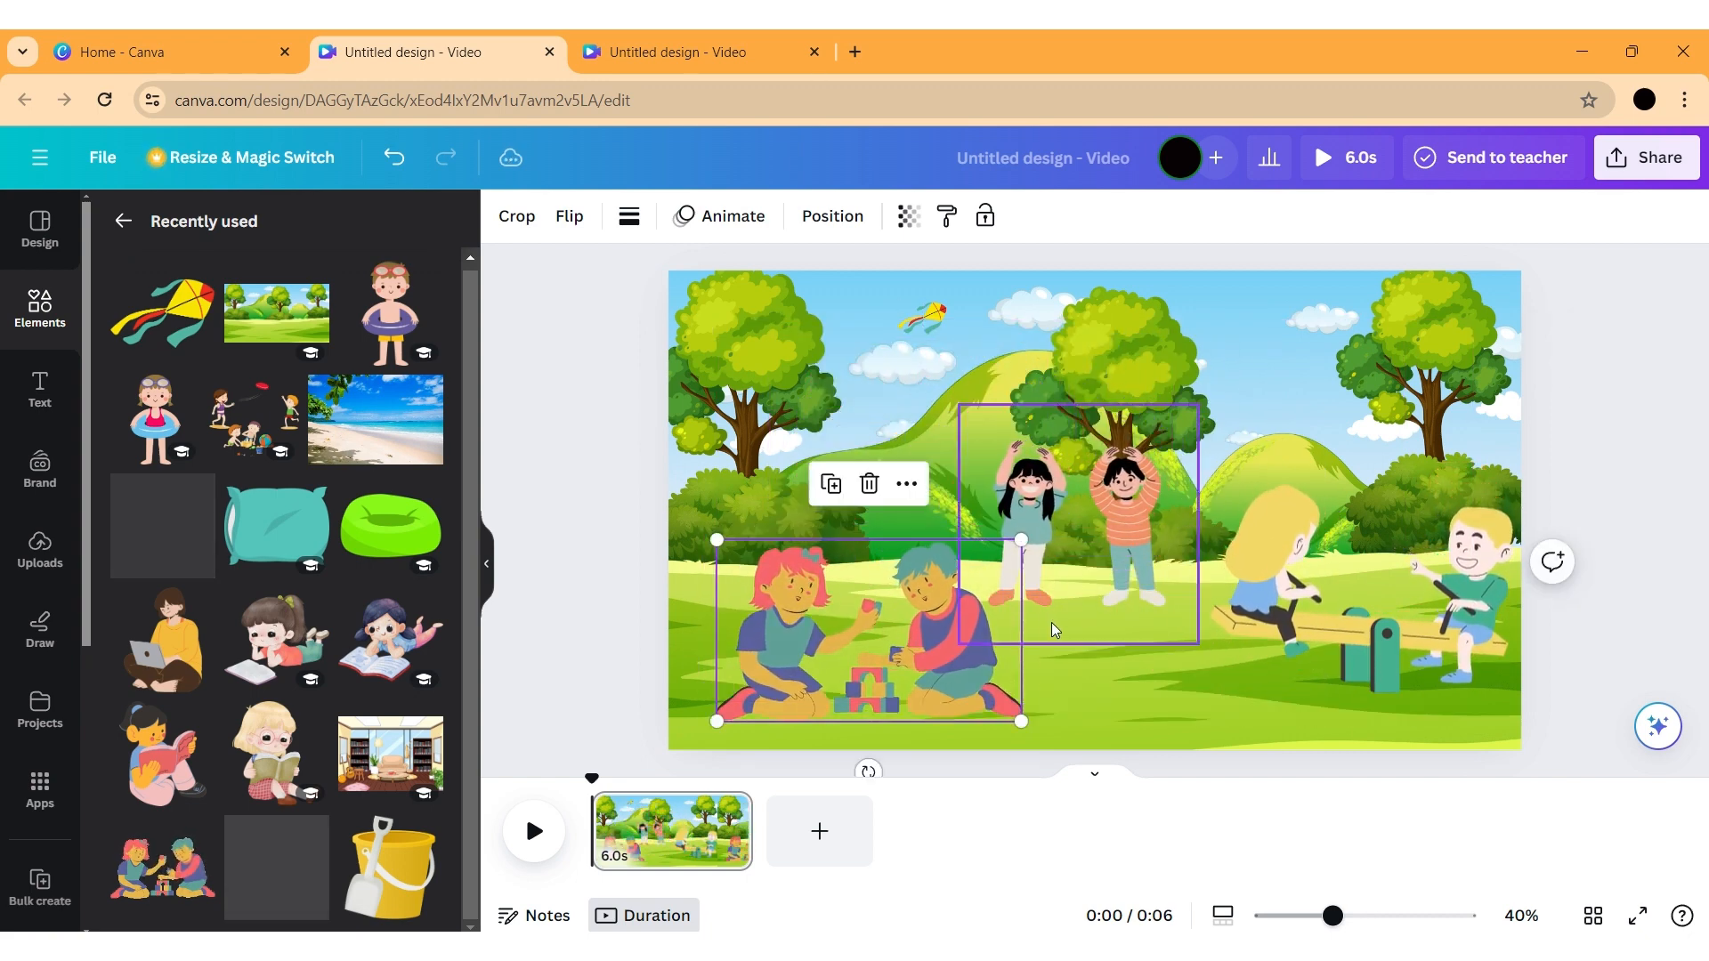
Check the finished design for reference and shrink the graphic of the children with blocks slightly
{"action": "left_click", "coordinate": [1050, 629]}
{"action": "left_click", "coordinate": [573, 36]}
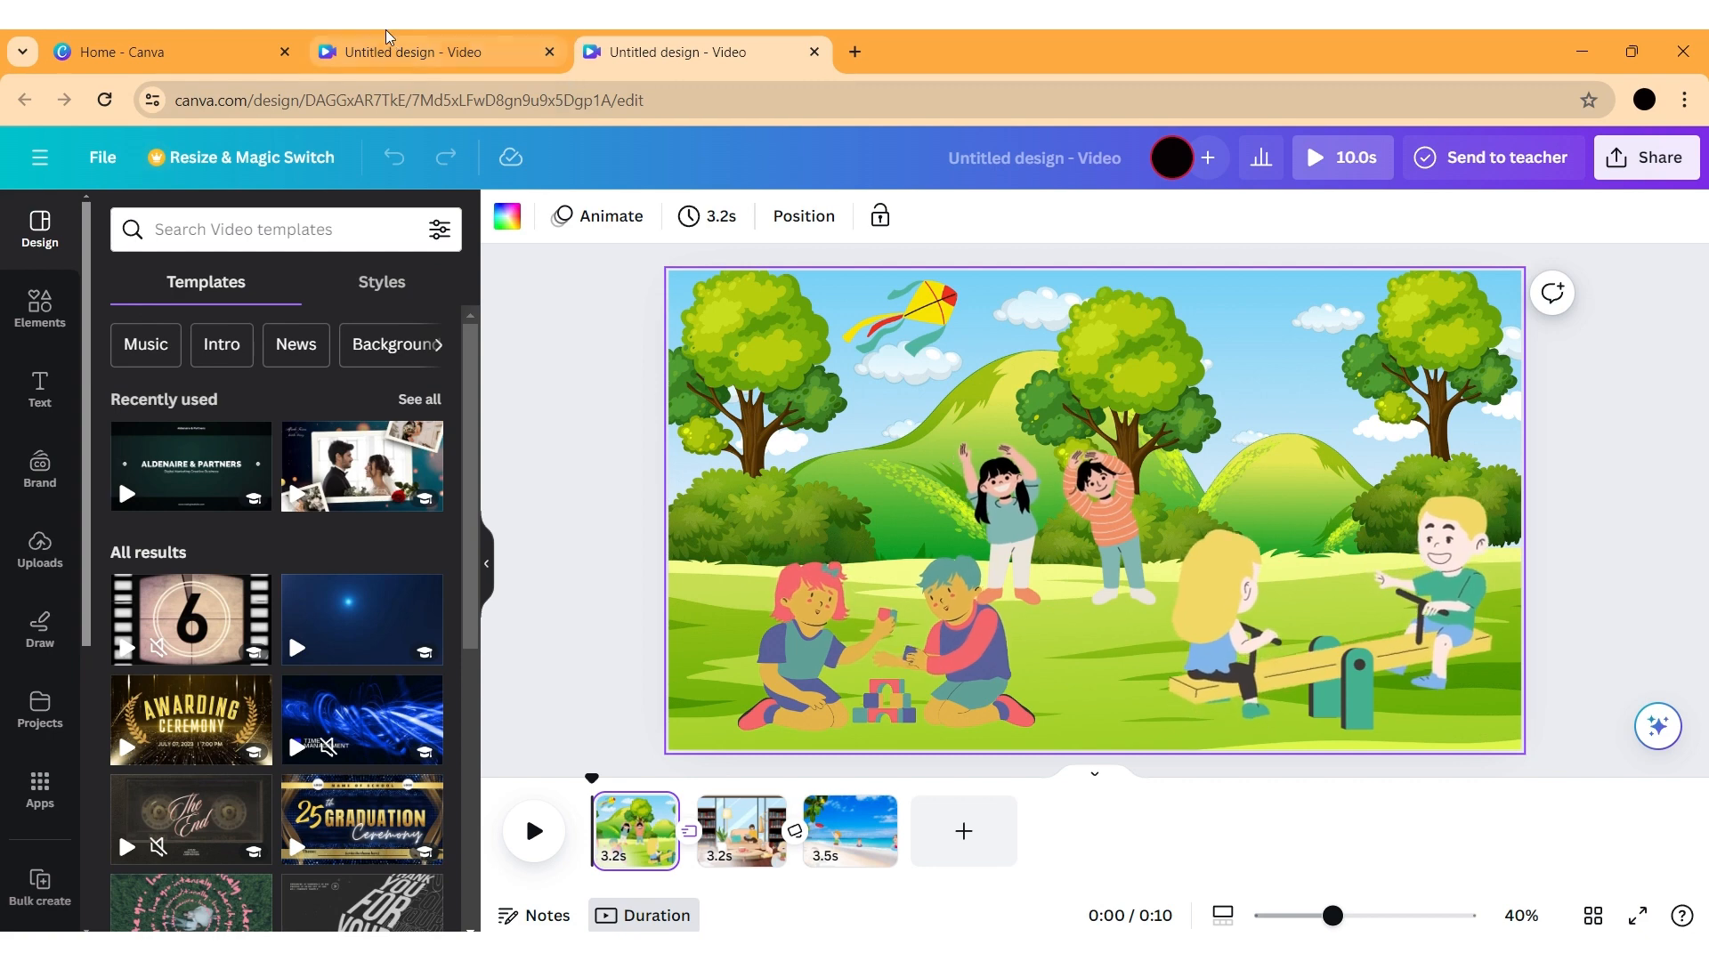
{"action": "left_click", "coordinate": [345, 29]}
{"action": "left_click", "coordinate": [846, 598]}
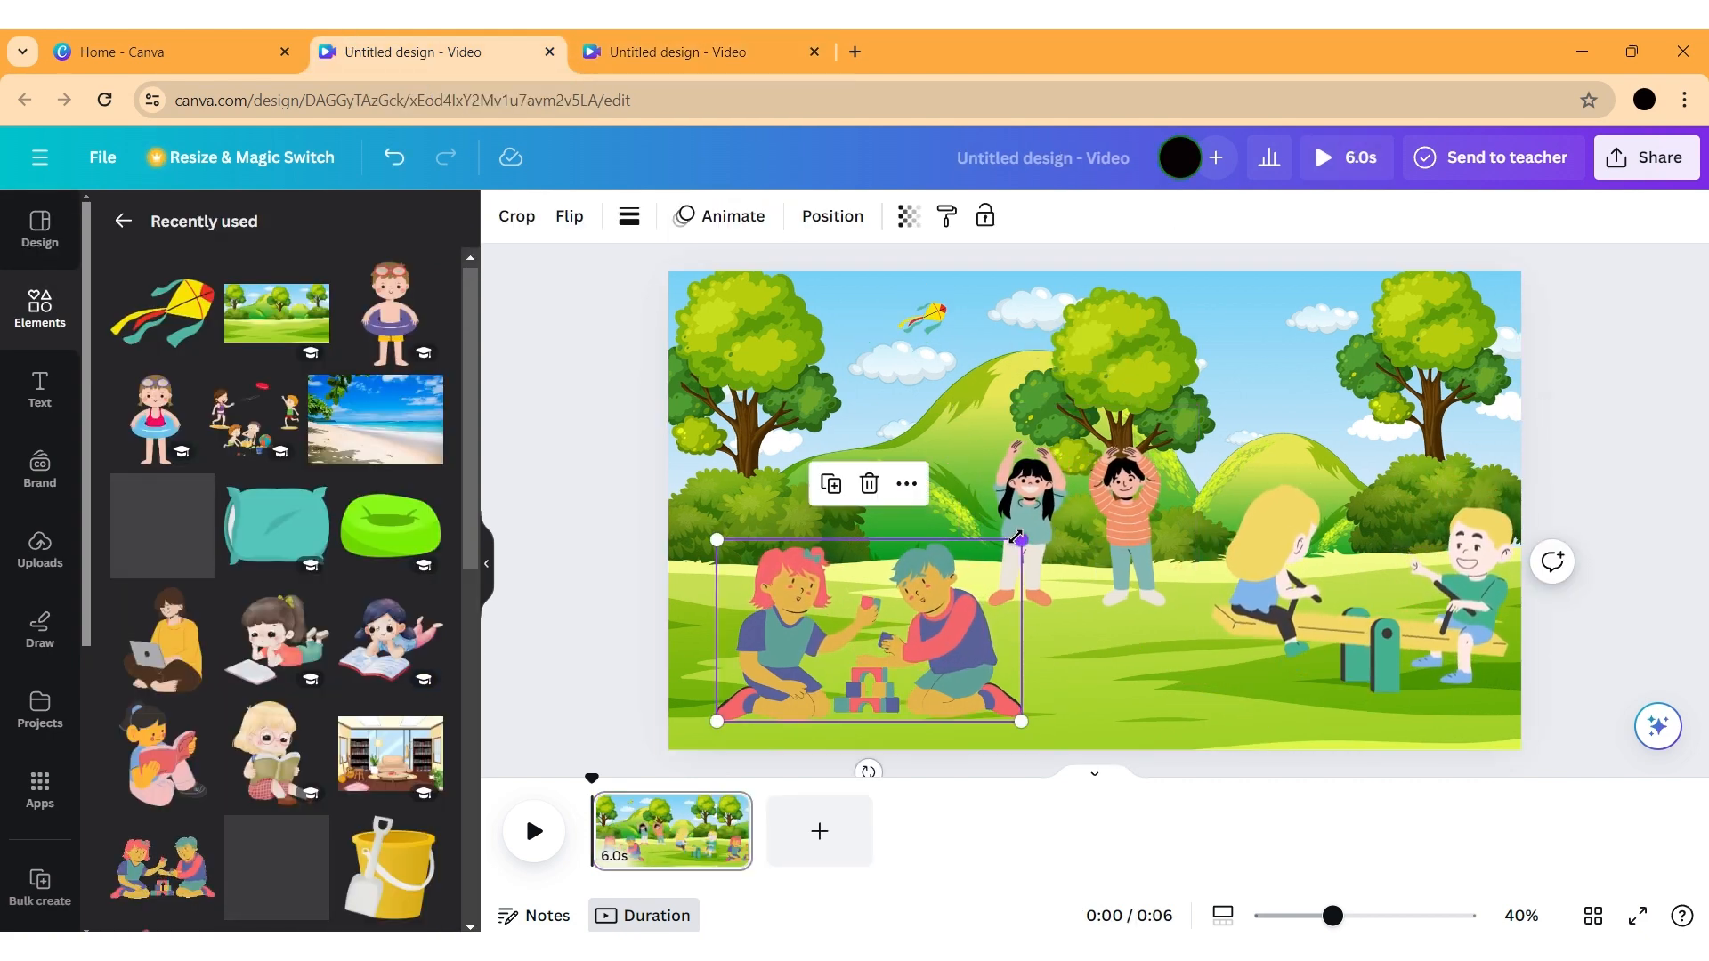
{"action": "left_click_drag", "start_coordinate": [1017, 537], "coordinate": [982, 563]}
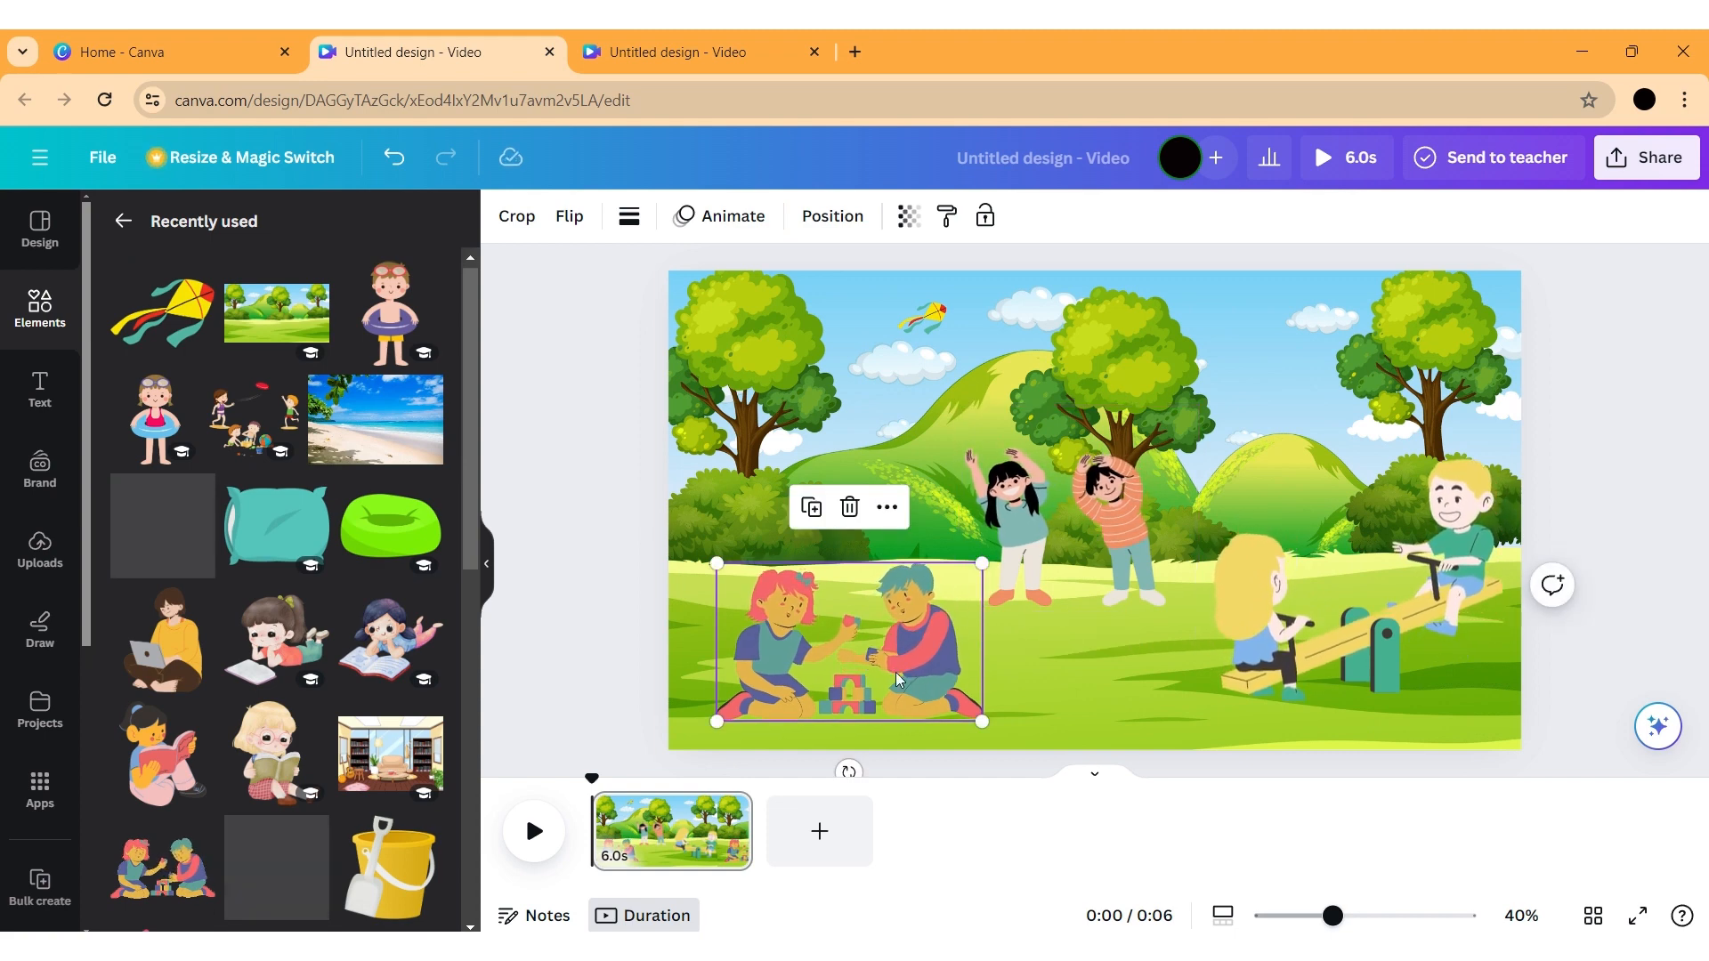
{"action": "left_click", "coordinate": [1084, 700]}
Enlarge the graphic of the two children with raised arms slightly and reposition it on the grass below the middle tree
{"action": "left_click", "coordinate": [1123, 526]}
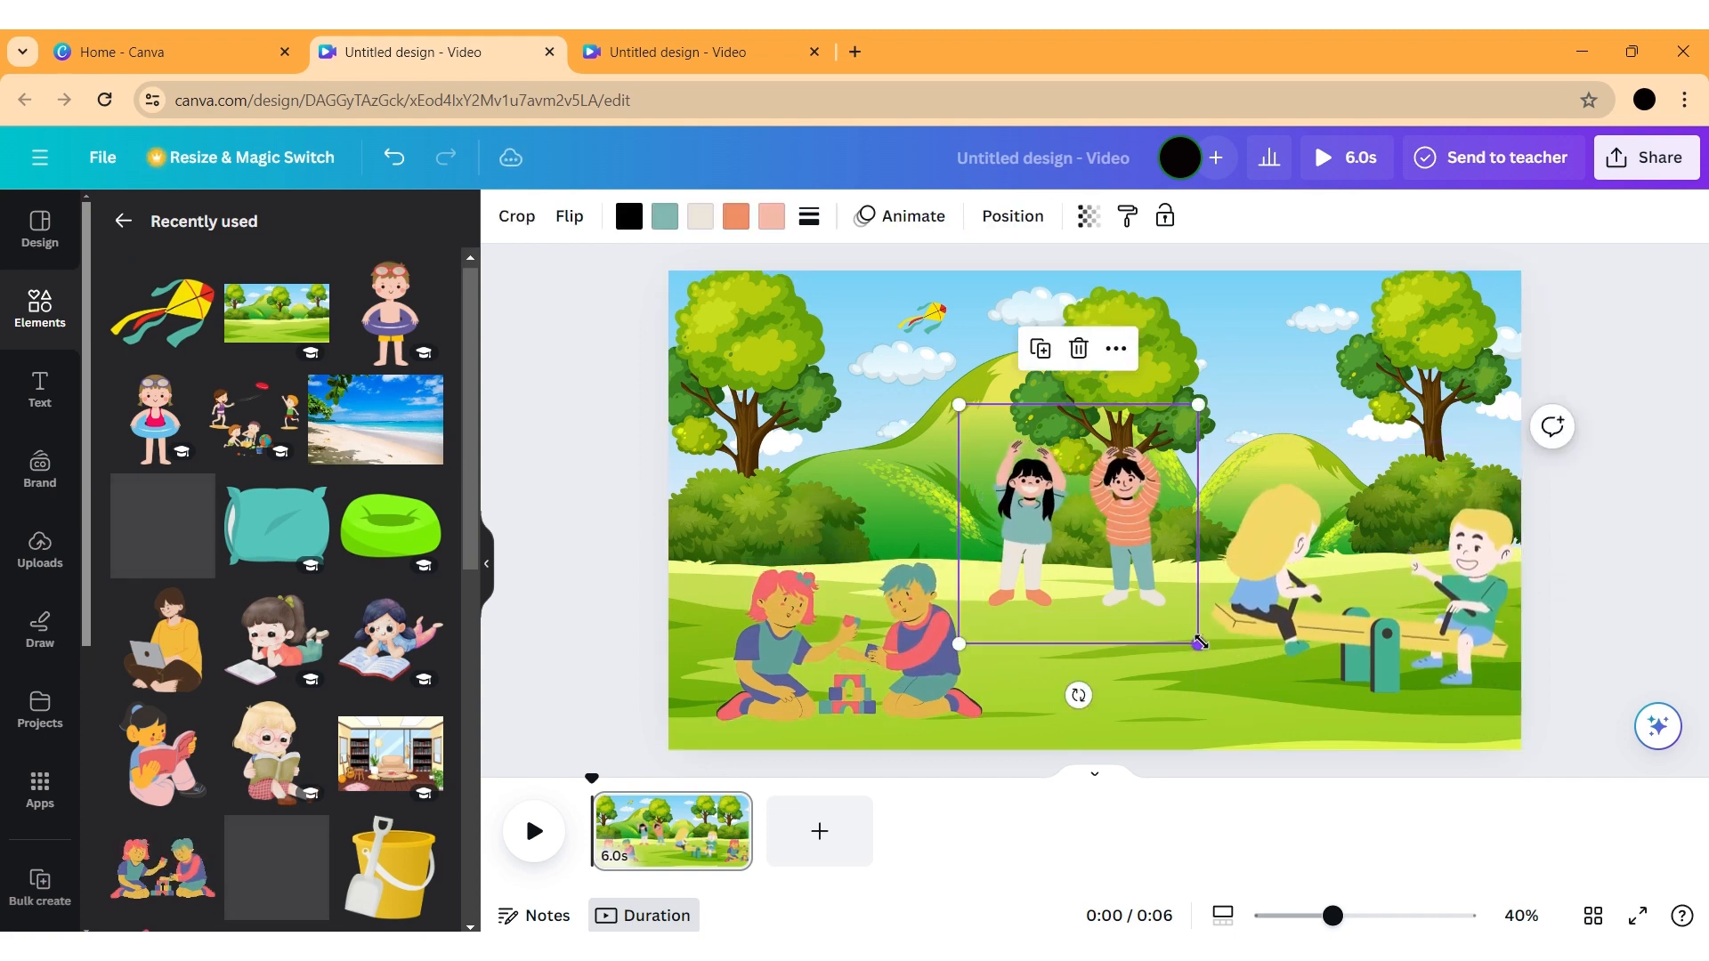
{"action": "left_click_drag", "start_coordinate": [1199, 642], "coordinate": [1209, 655]}
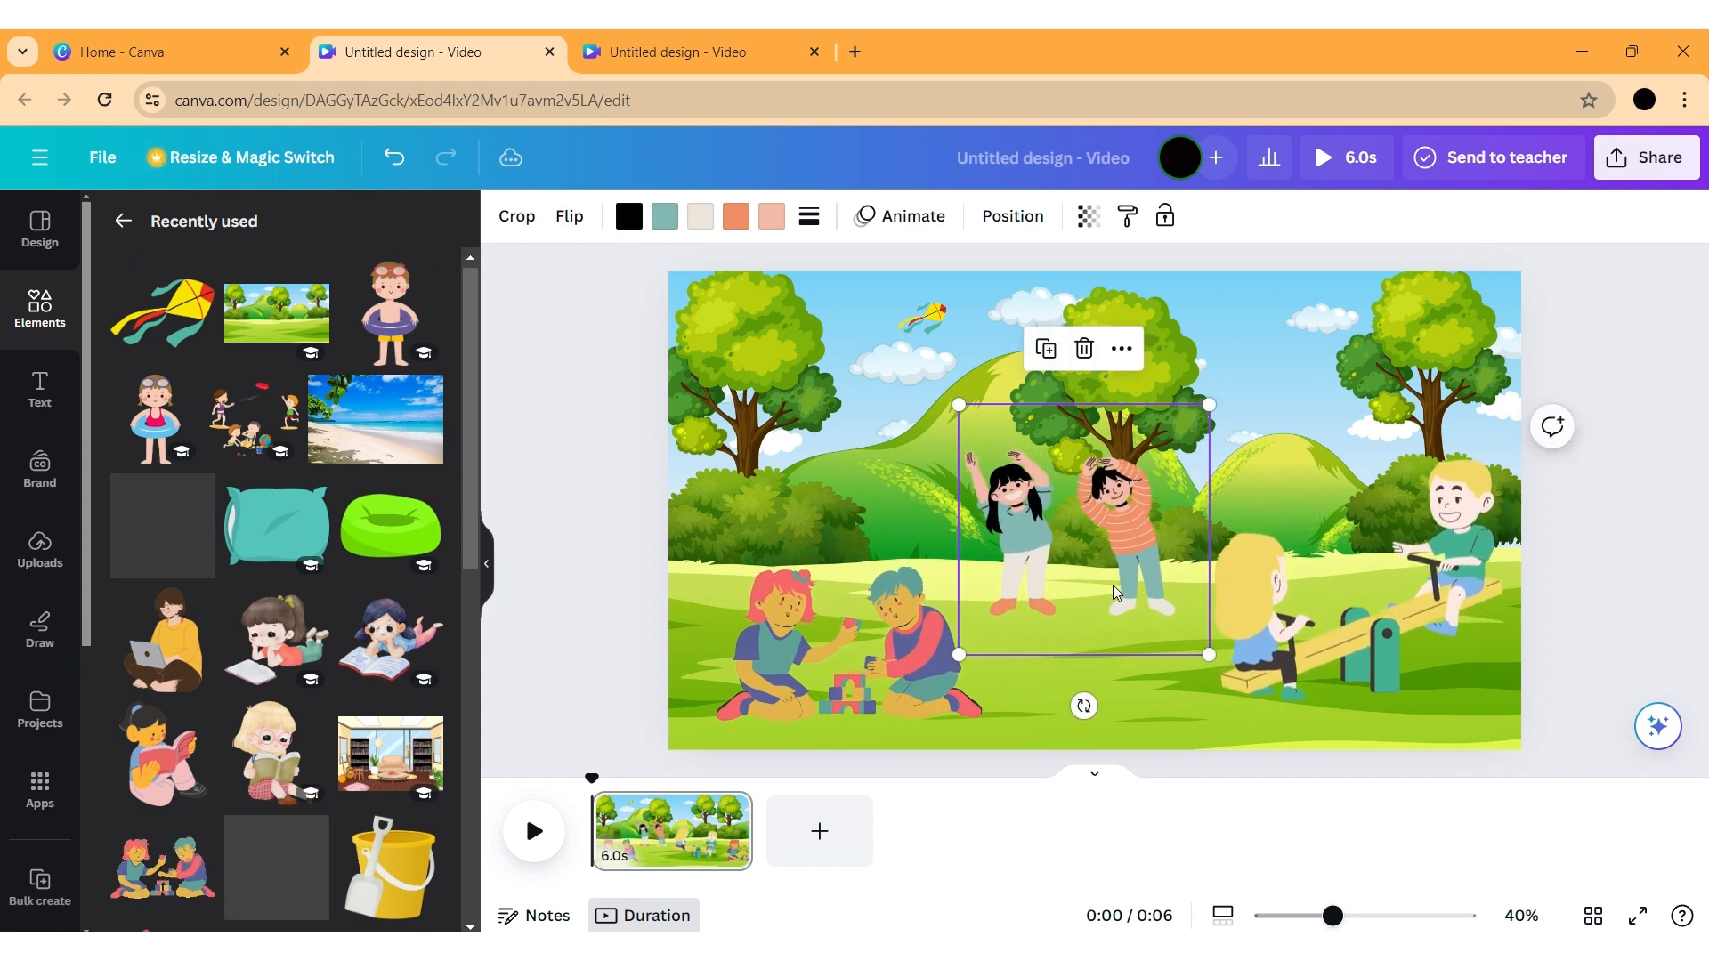
{"action": "left_click_drag", "start_coordinate": [1115, 593], "coordinate": [1105, 574]}
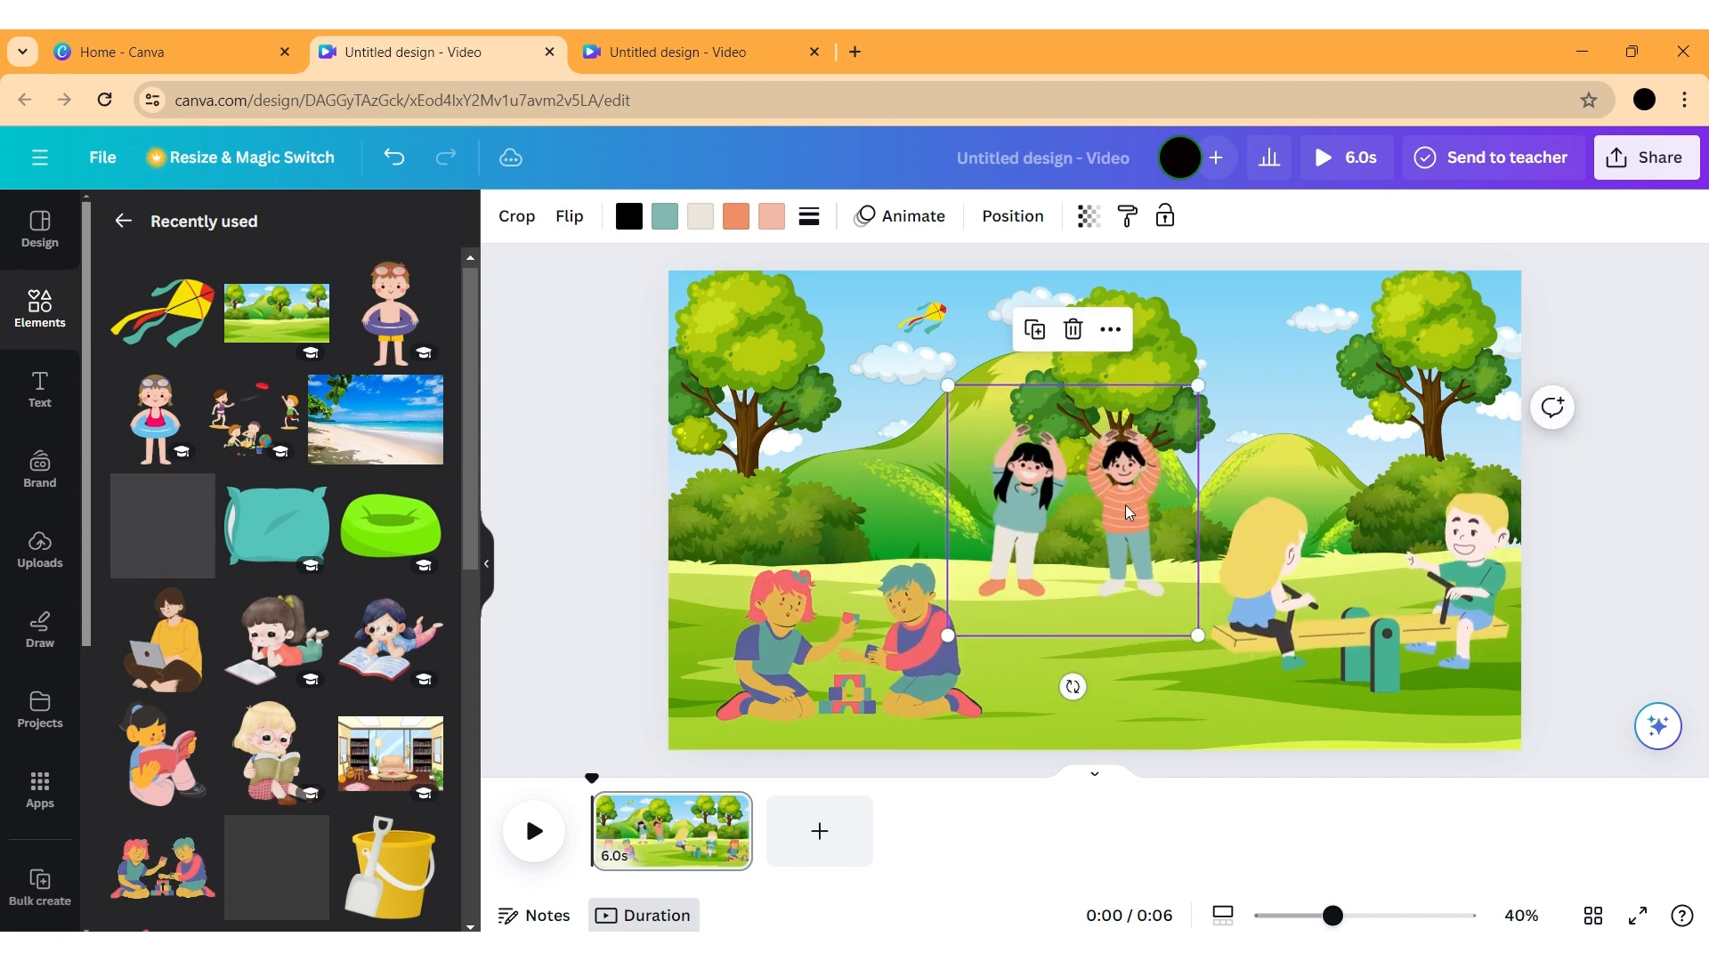
{"action": "left_click_drag", "start_coordinate": [1125, 505], "coordinate": [1135, 527]}
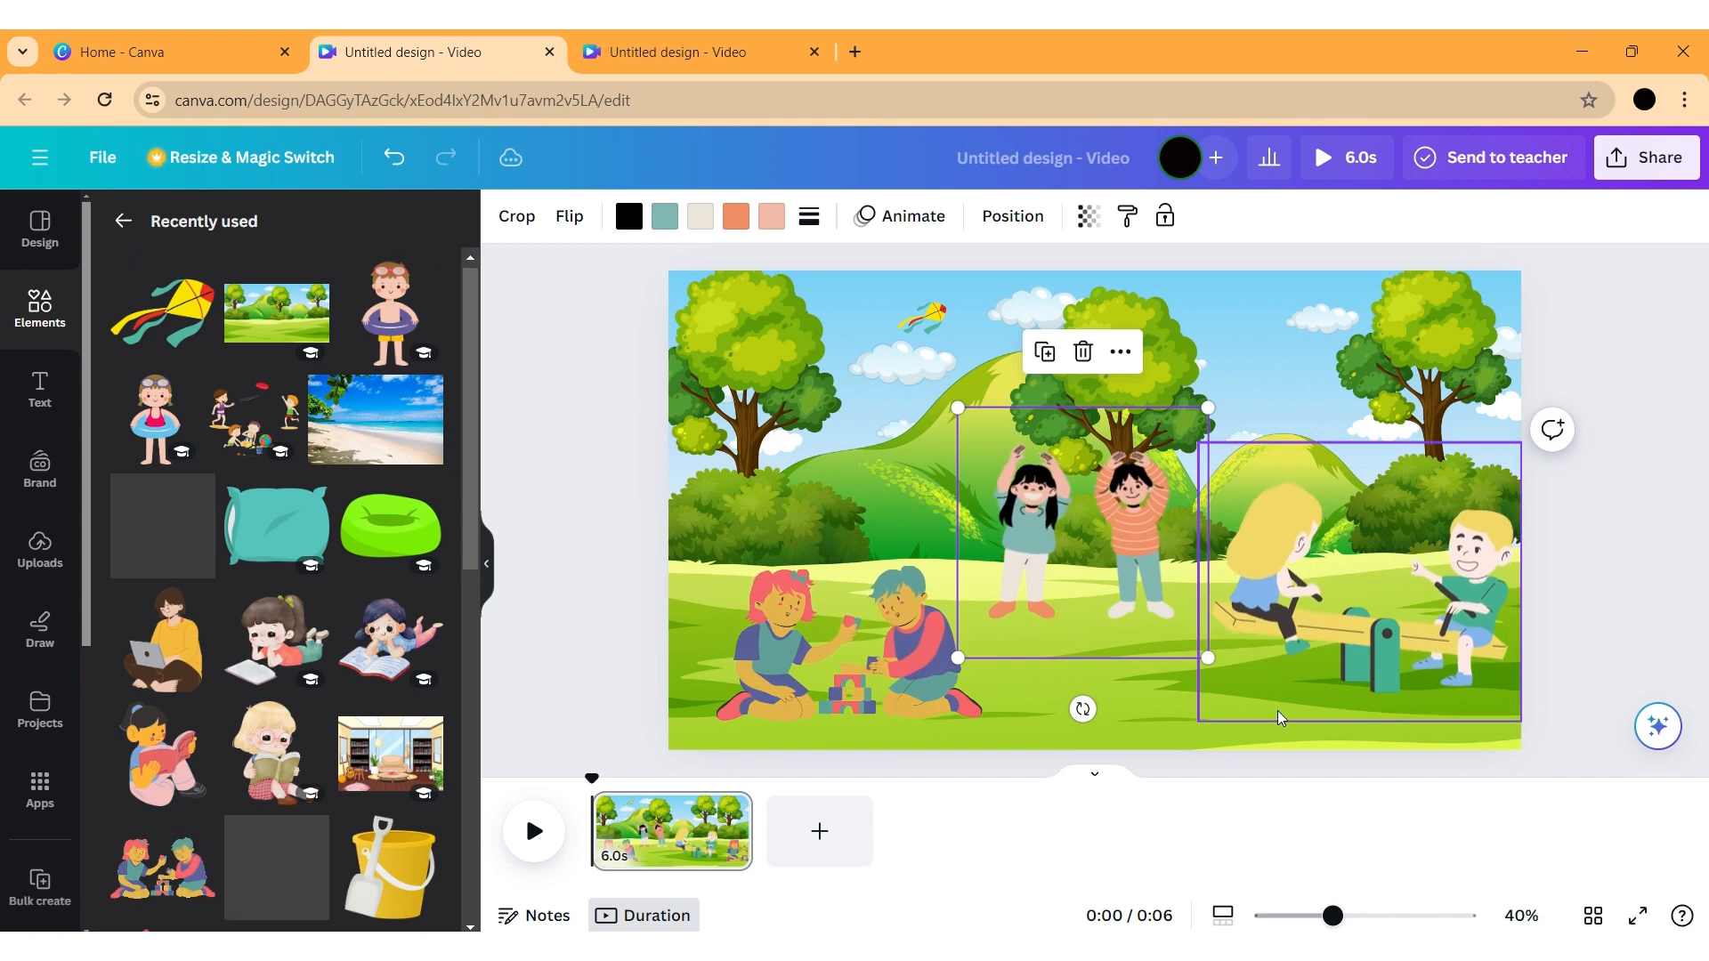
{"action": "left_click", "coordinate": [1622, 591]}
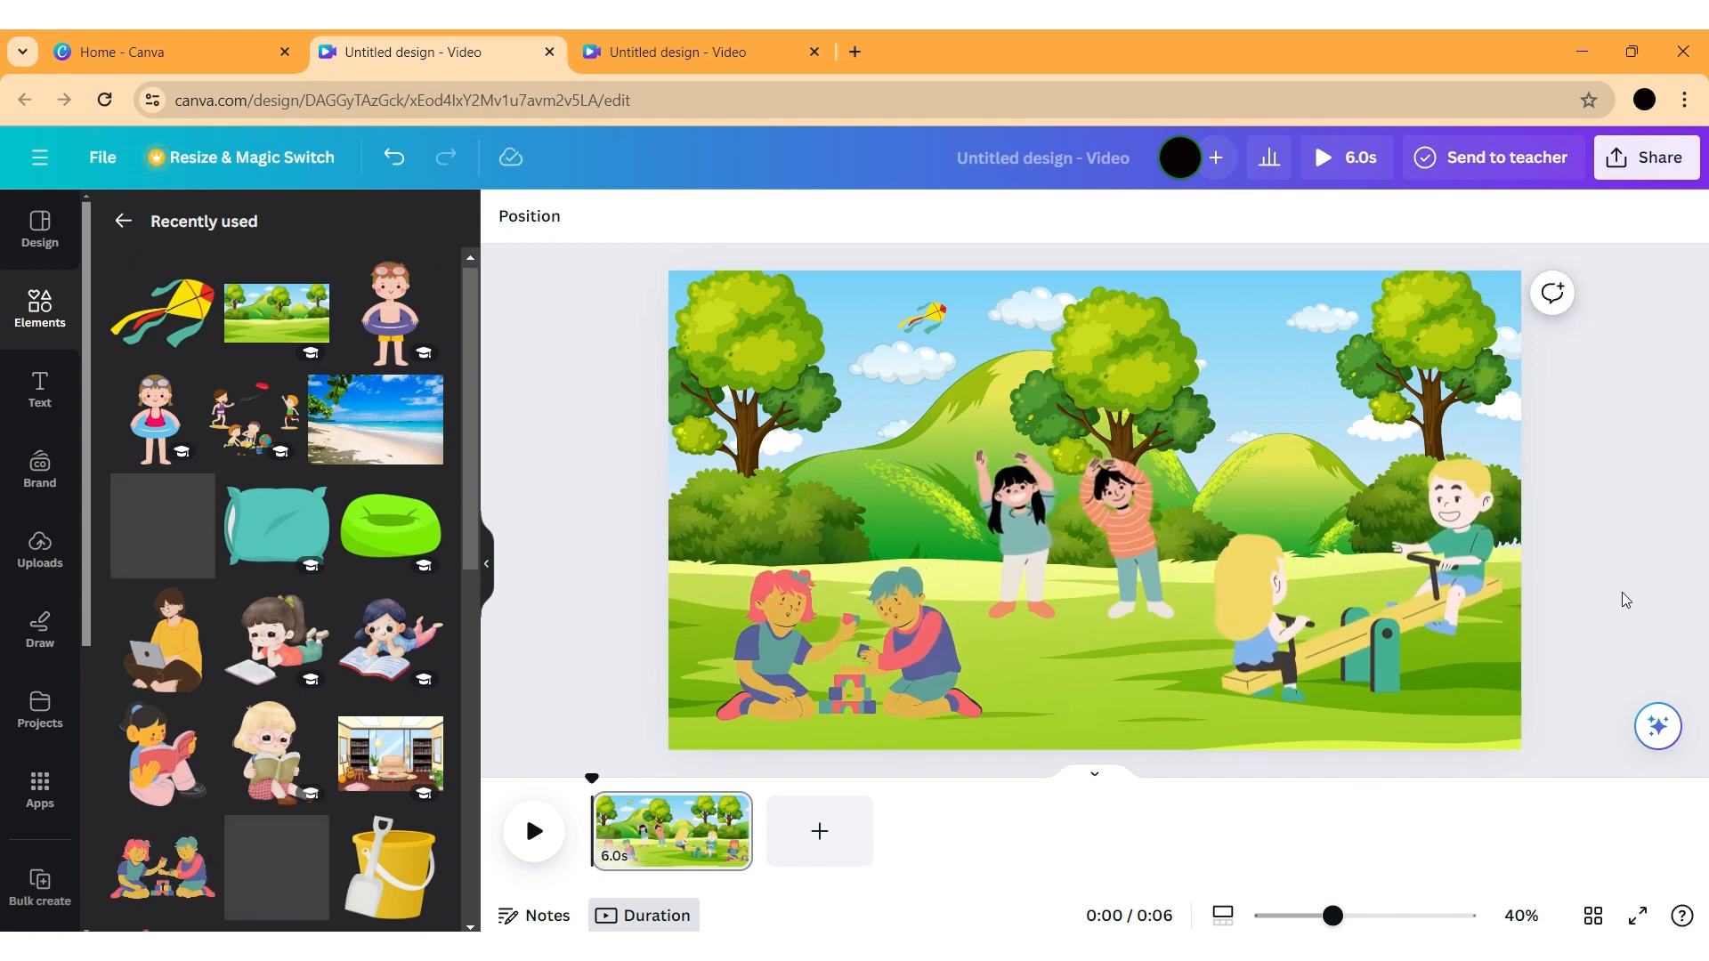
Shorten the park page's duration to 3.5 seconds
{"action": "left_click", "coordinate": [706, 873]}
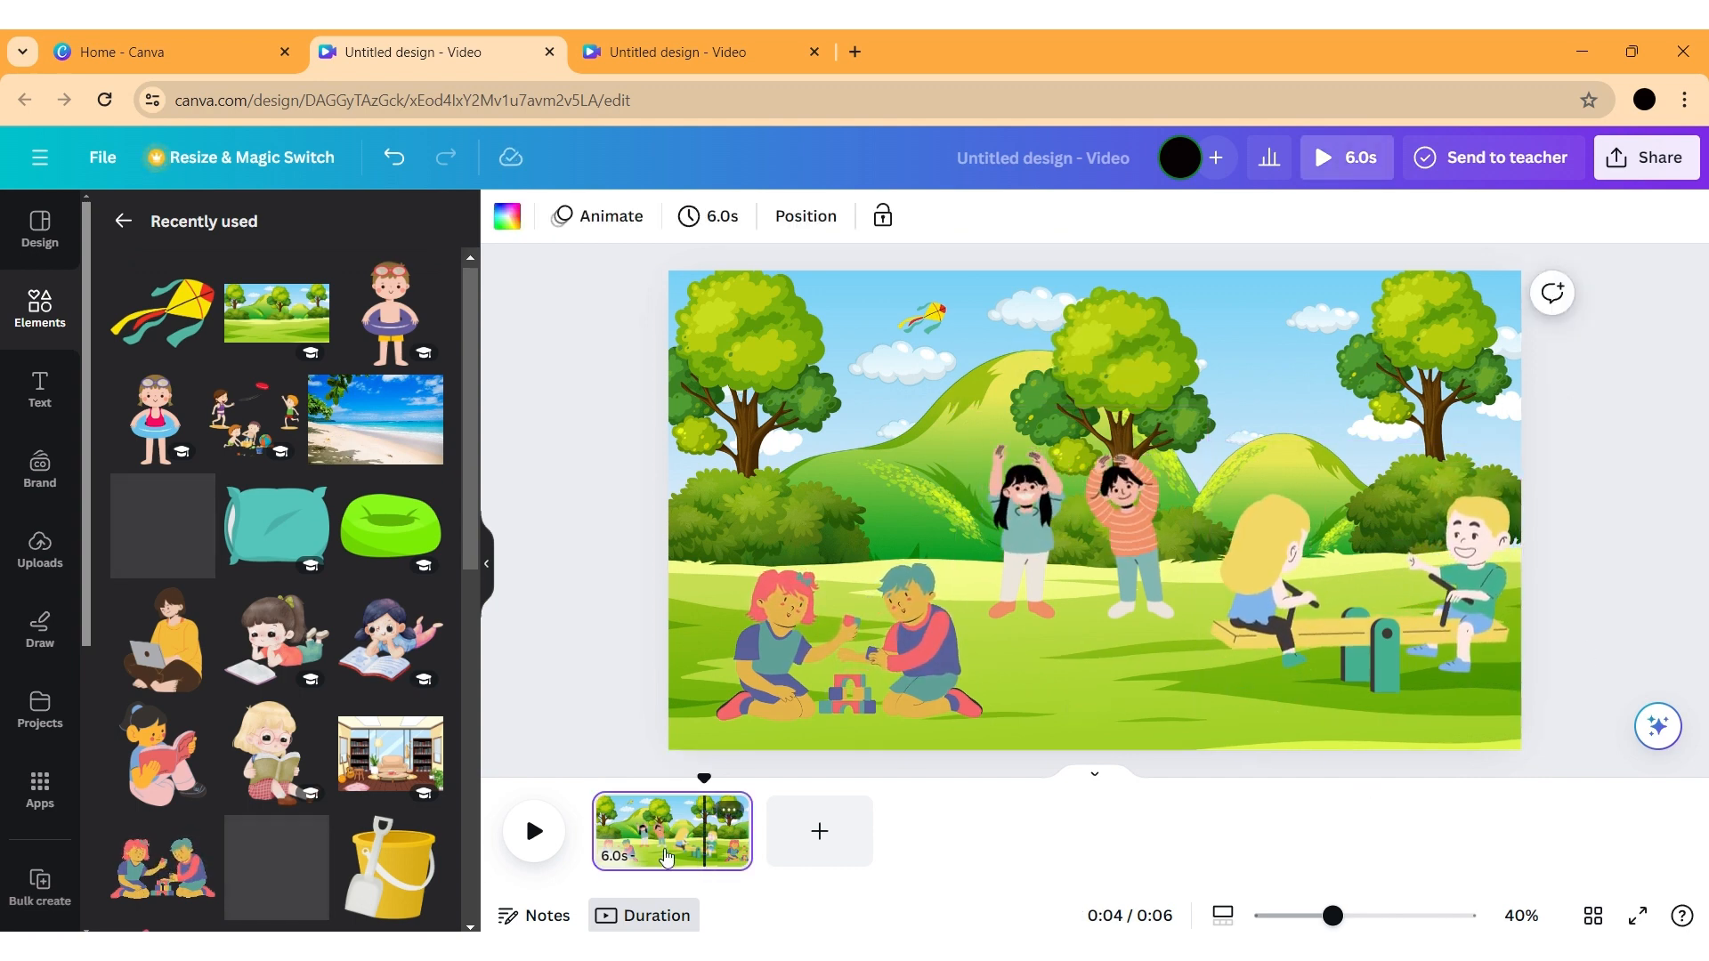
{"action": "left_click", "coordinate": [725, 216]}
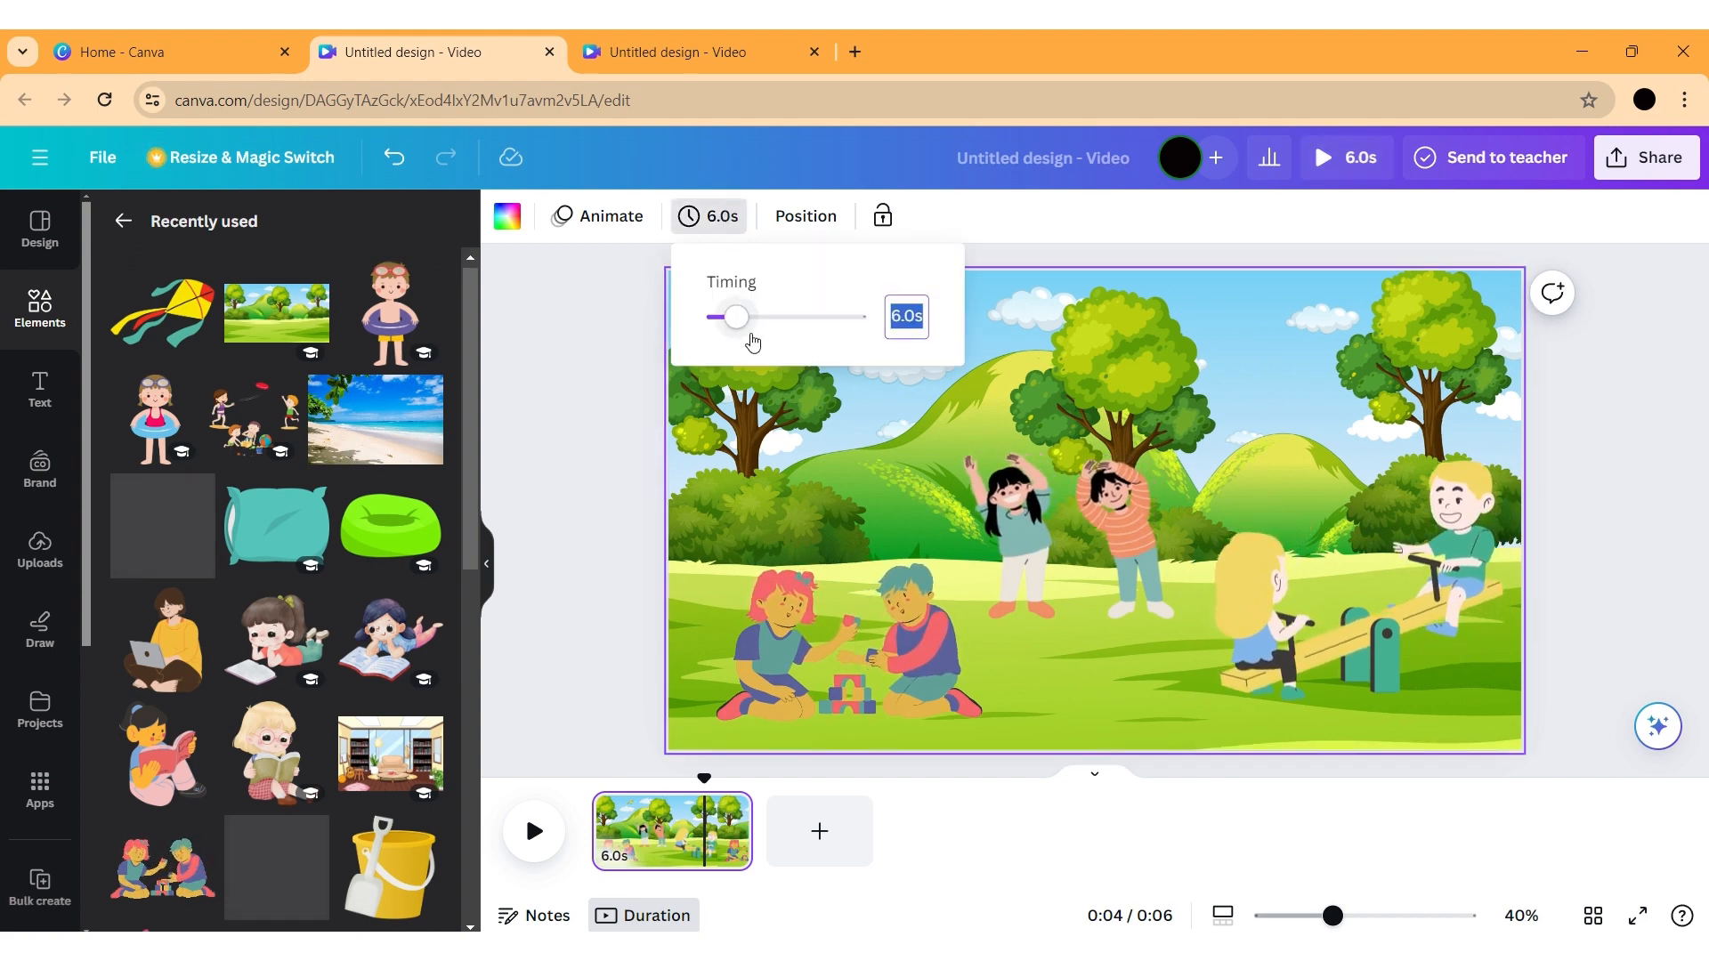
{"action": "left_click_drag", "start_coordinate": [735, 318], "coordinate": [723, 322]}
{"action": "left_click", "coordinate": [589, 419]}
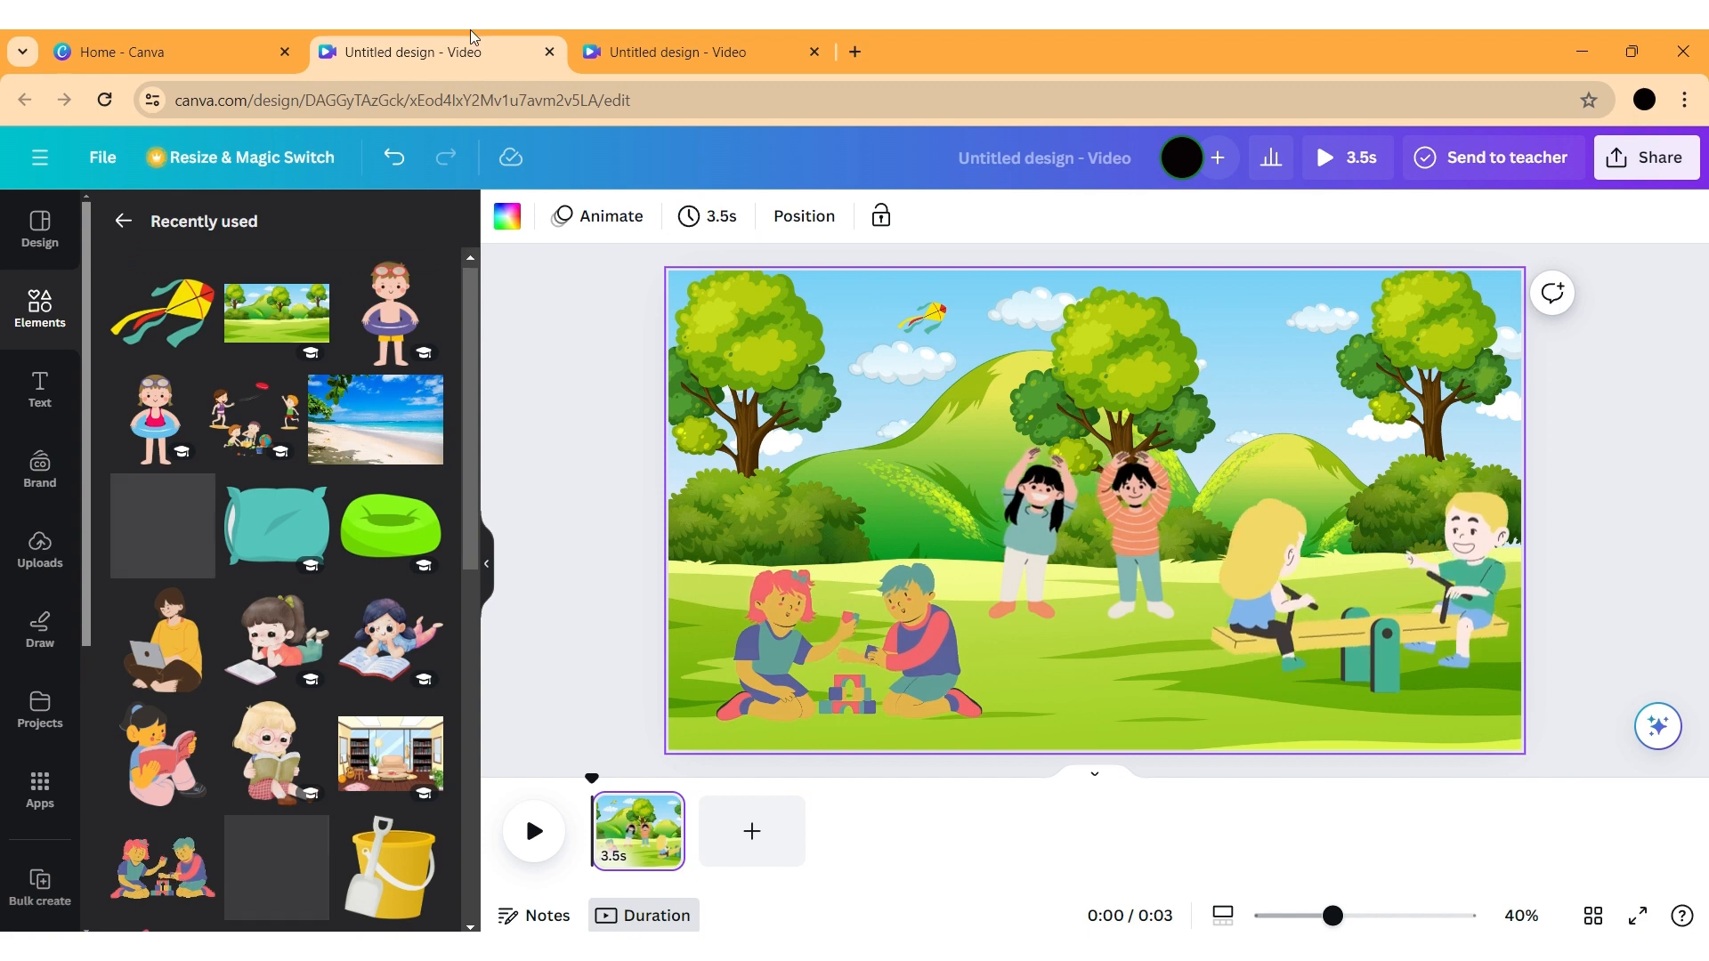
Check the second page of the finished sample design for reference, then return to the working design
{"action": "left_click", "coordinate": [650, 36]}
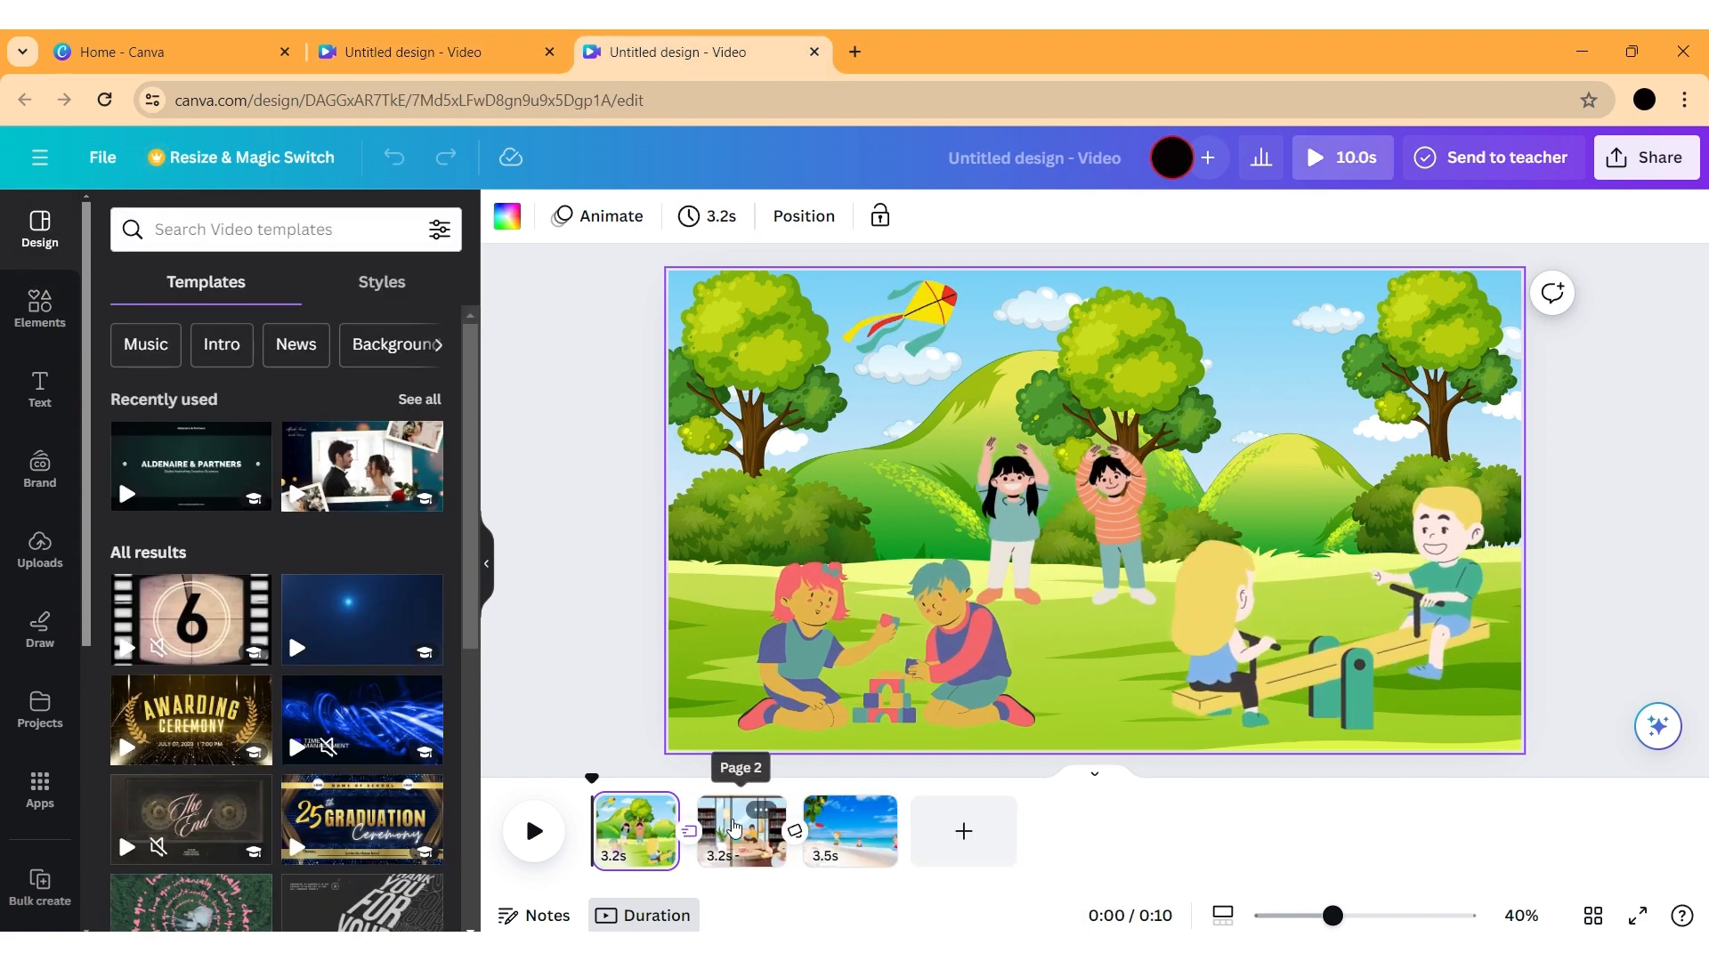
{"action": "left_click", "coordinate": [741, 832]}
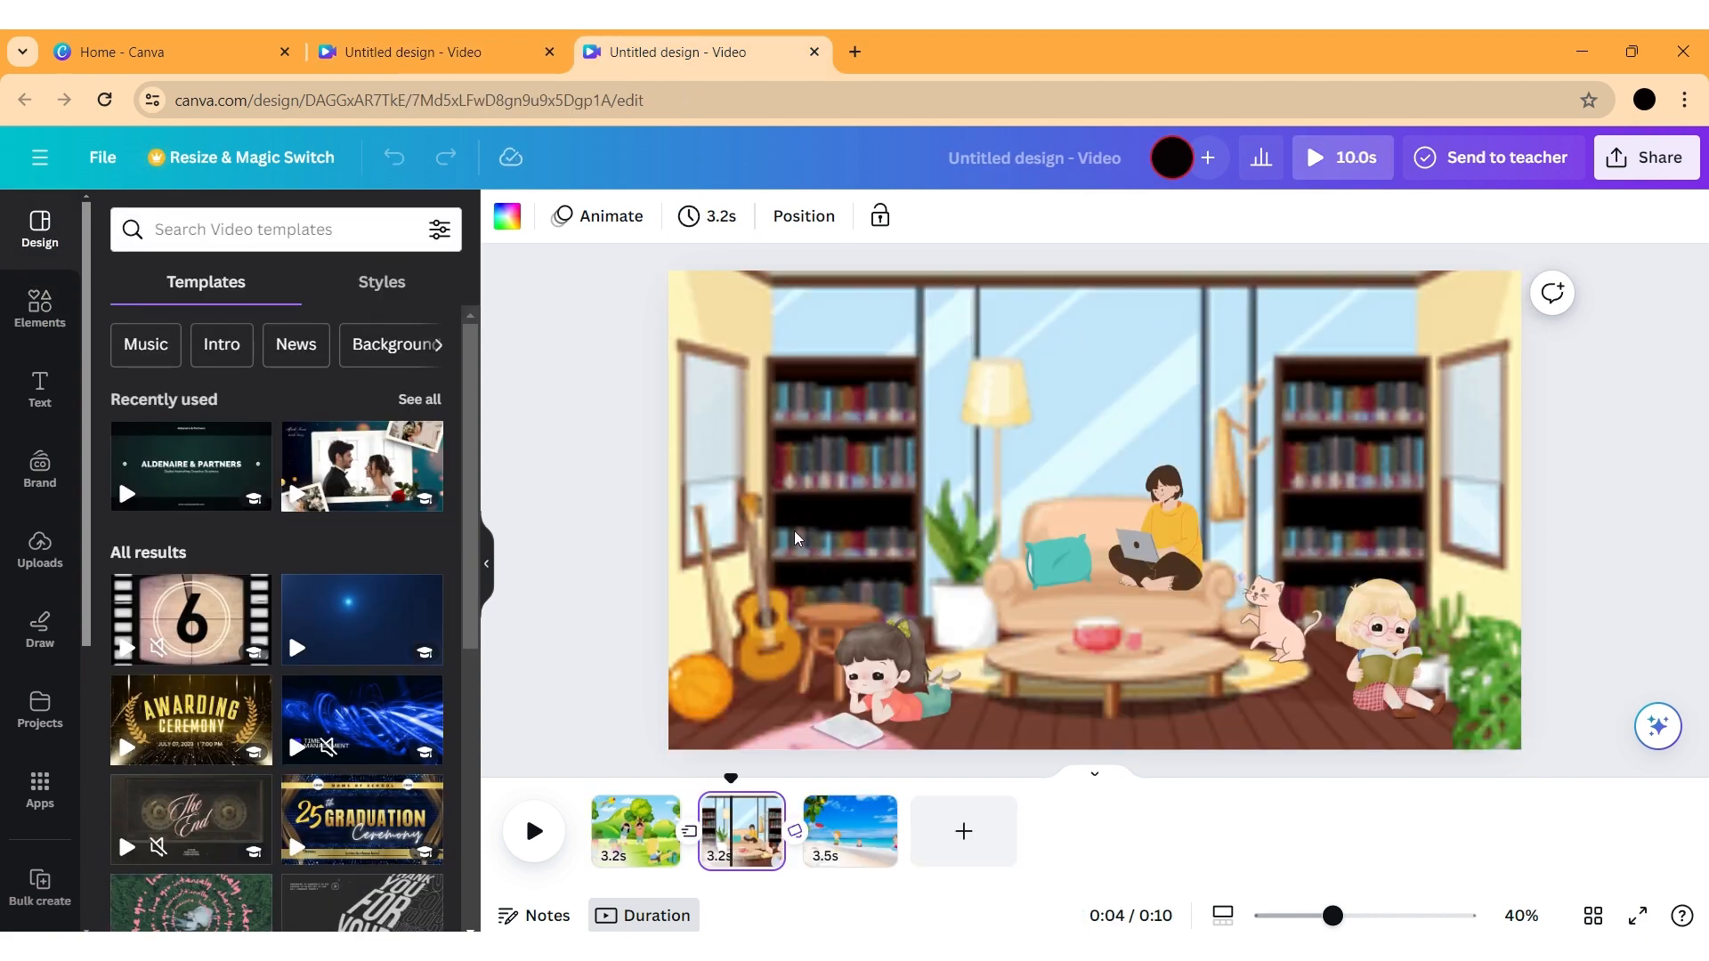
{"action": "left_click", "coordinate": [419, 44]}
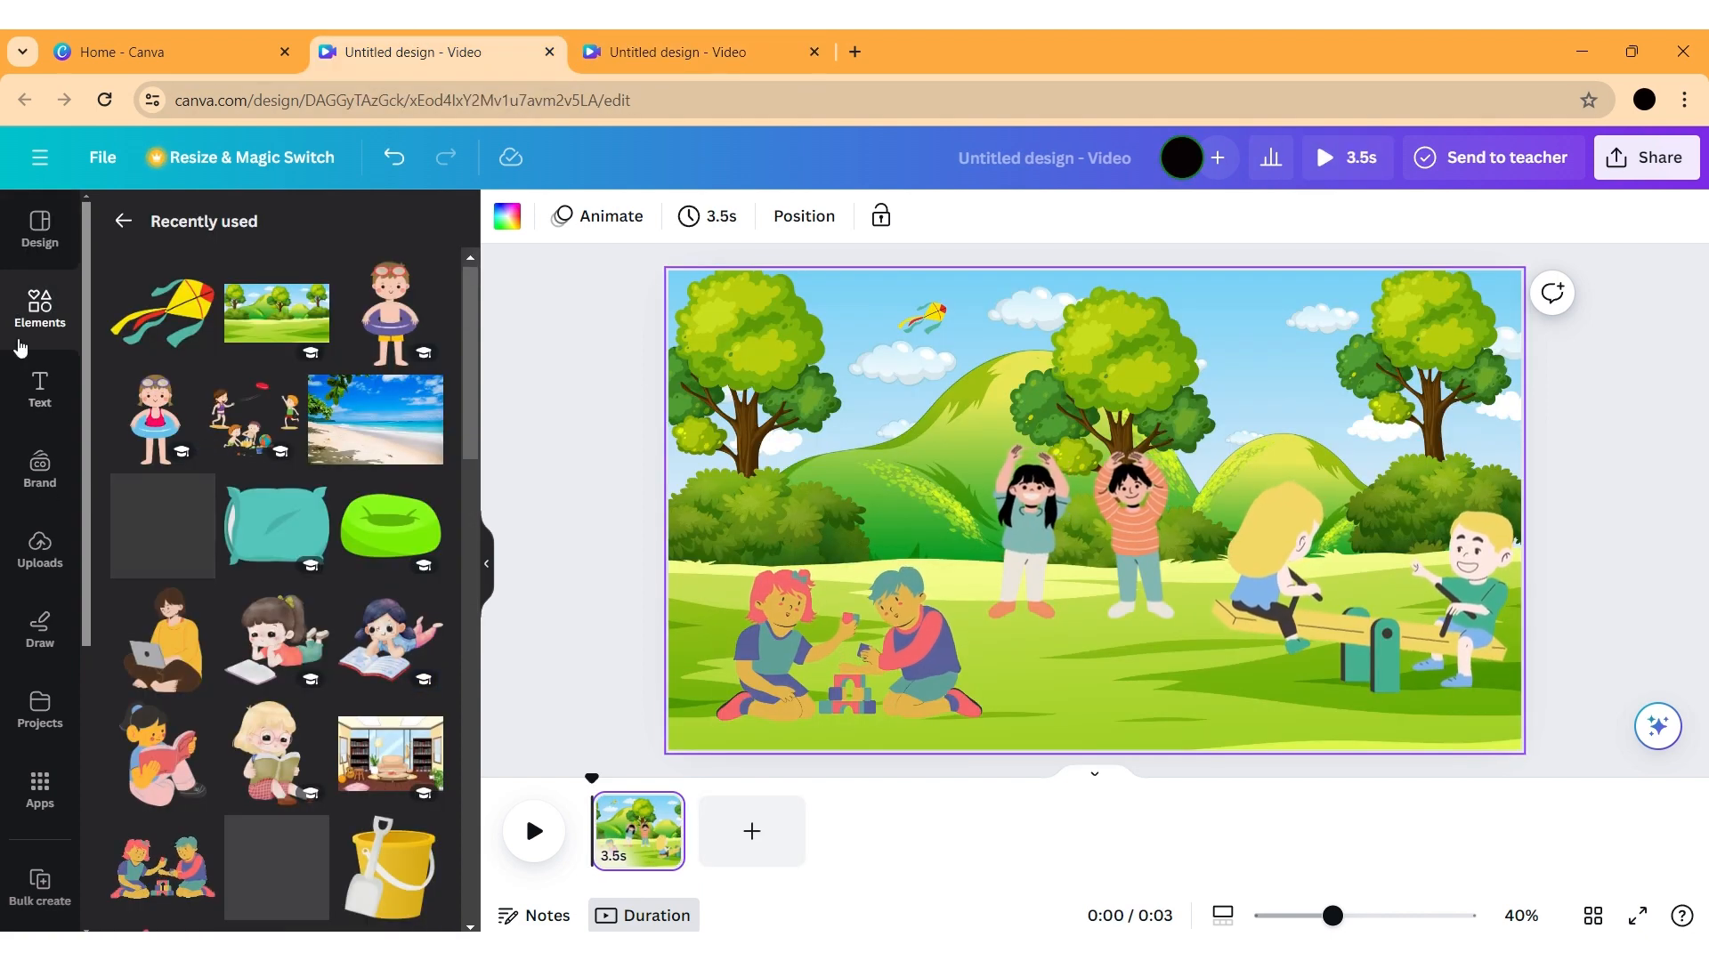
Search the elements for "library room" and add a blank second page after the park scene
{"action": "left_click", "coordinate": [122, 227]}
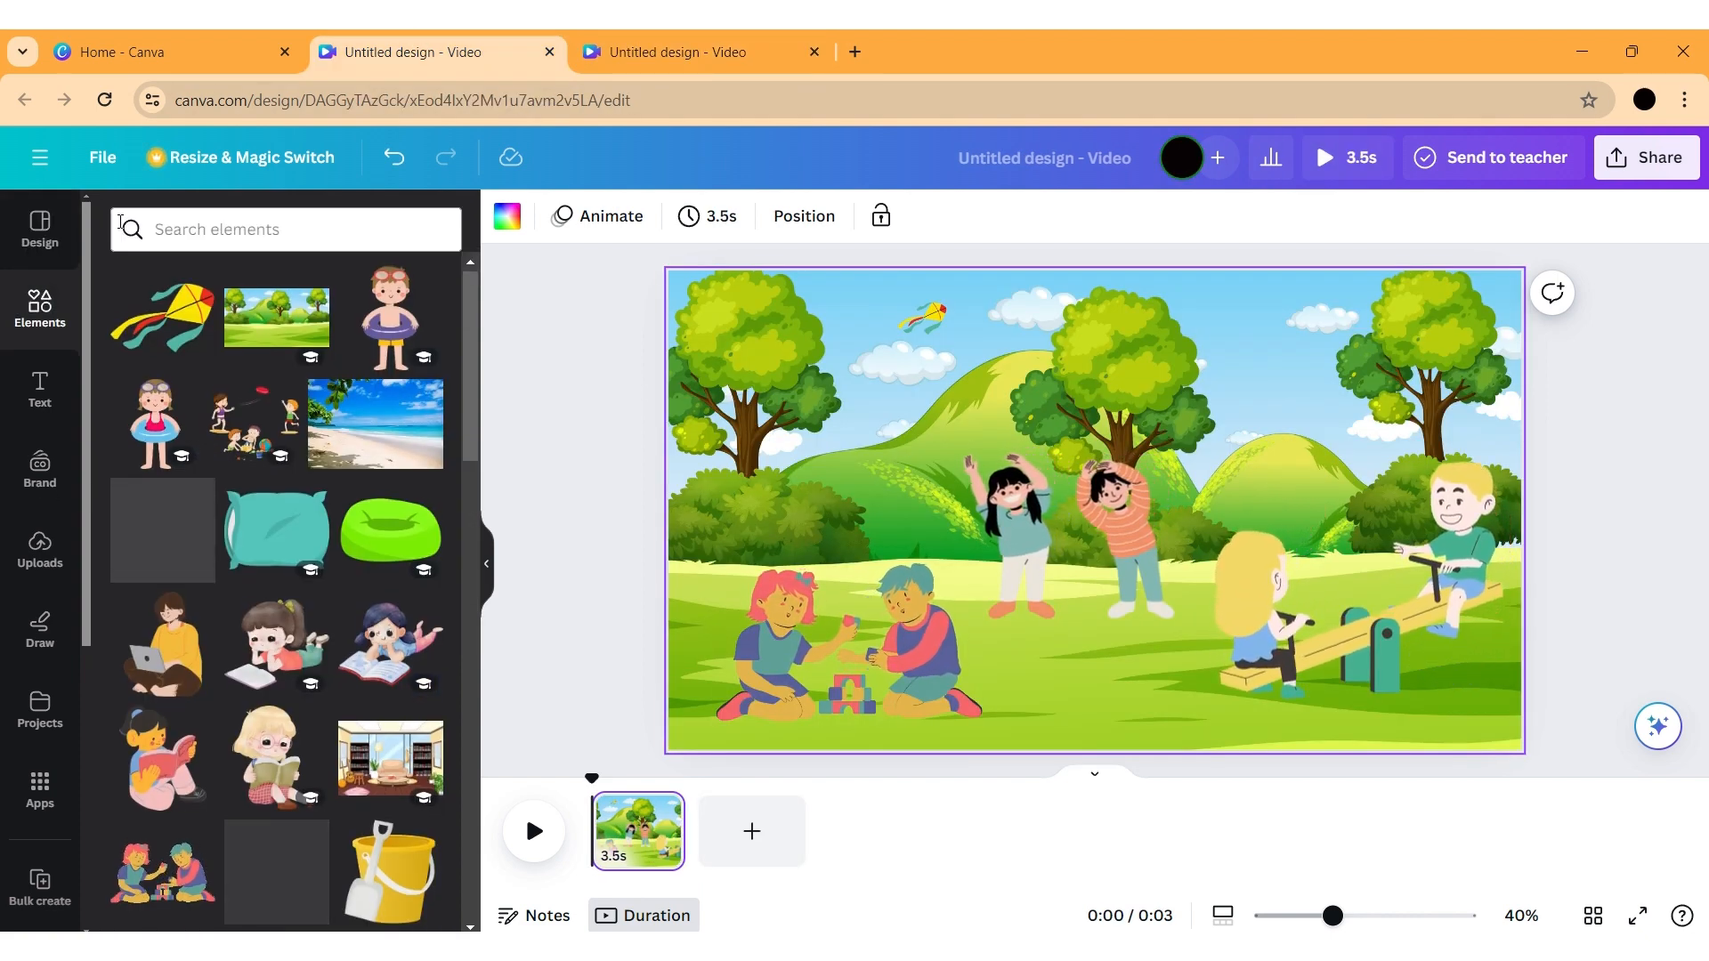
{"action": "left_click", "coordinate": [224, 228]}
{"action": "type", "text": "lin"}
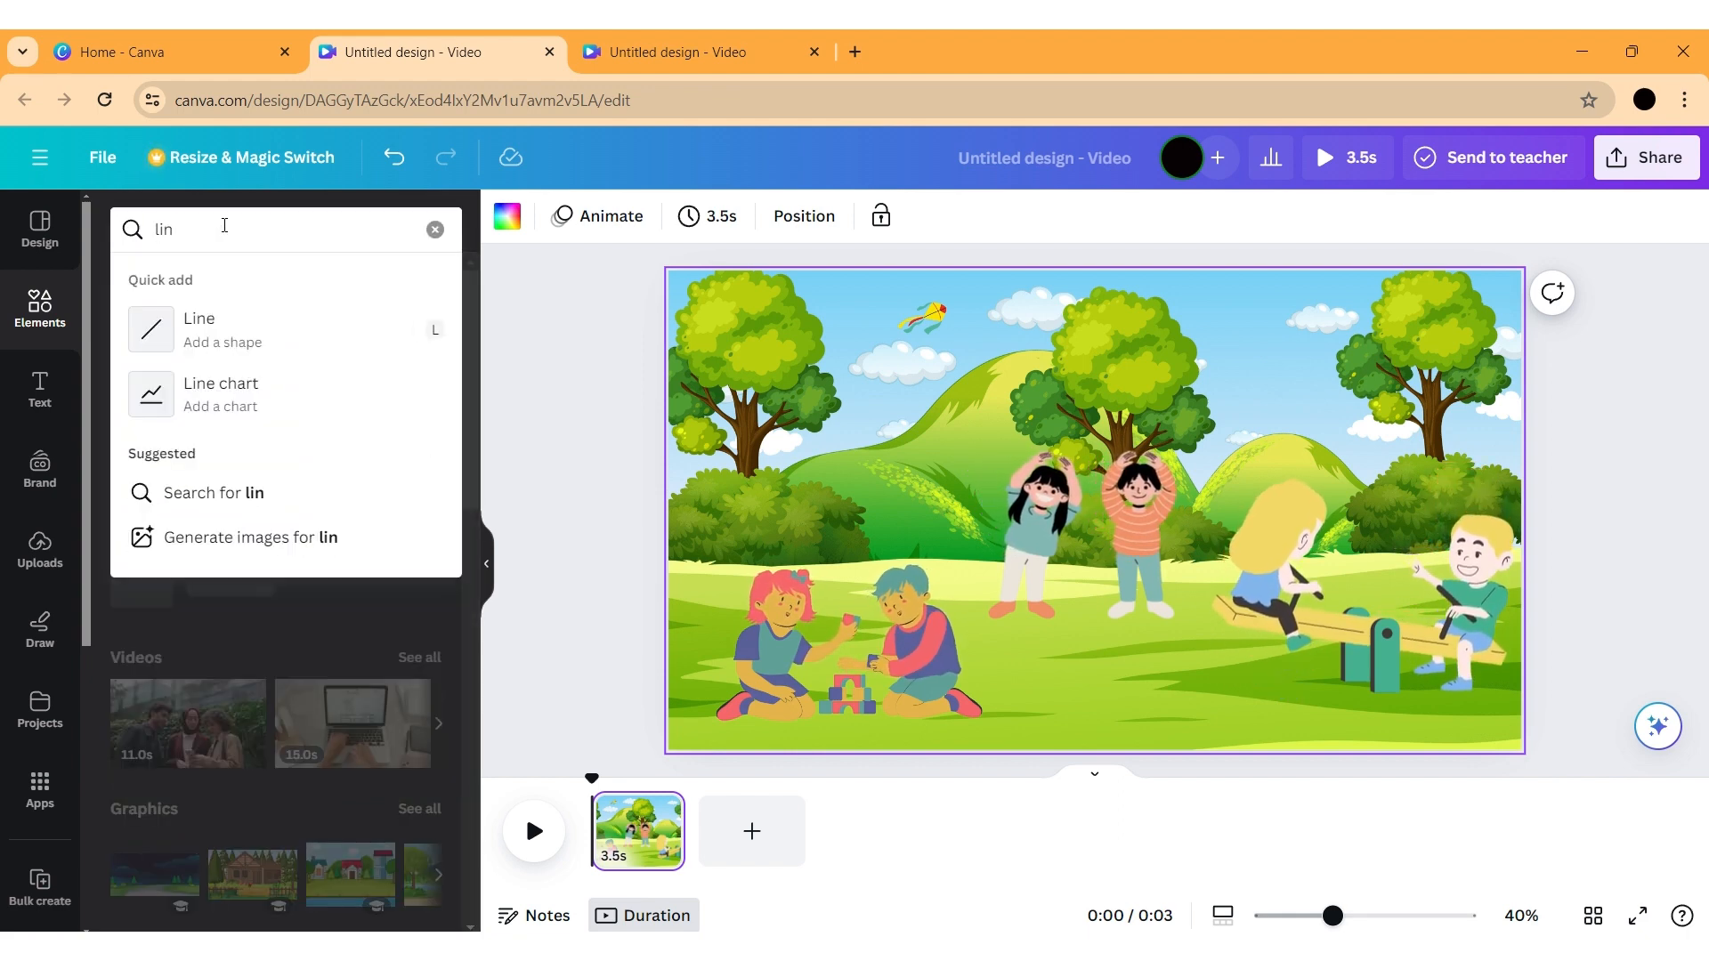
{"action": "key", "text": "BackSpace"}
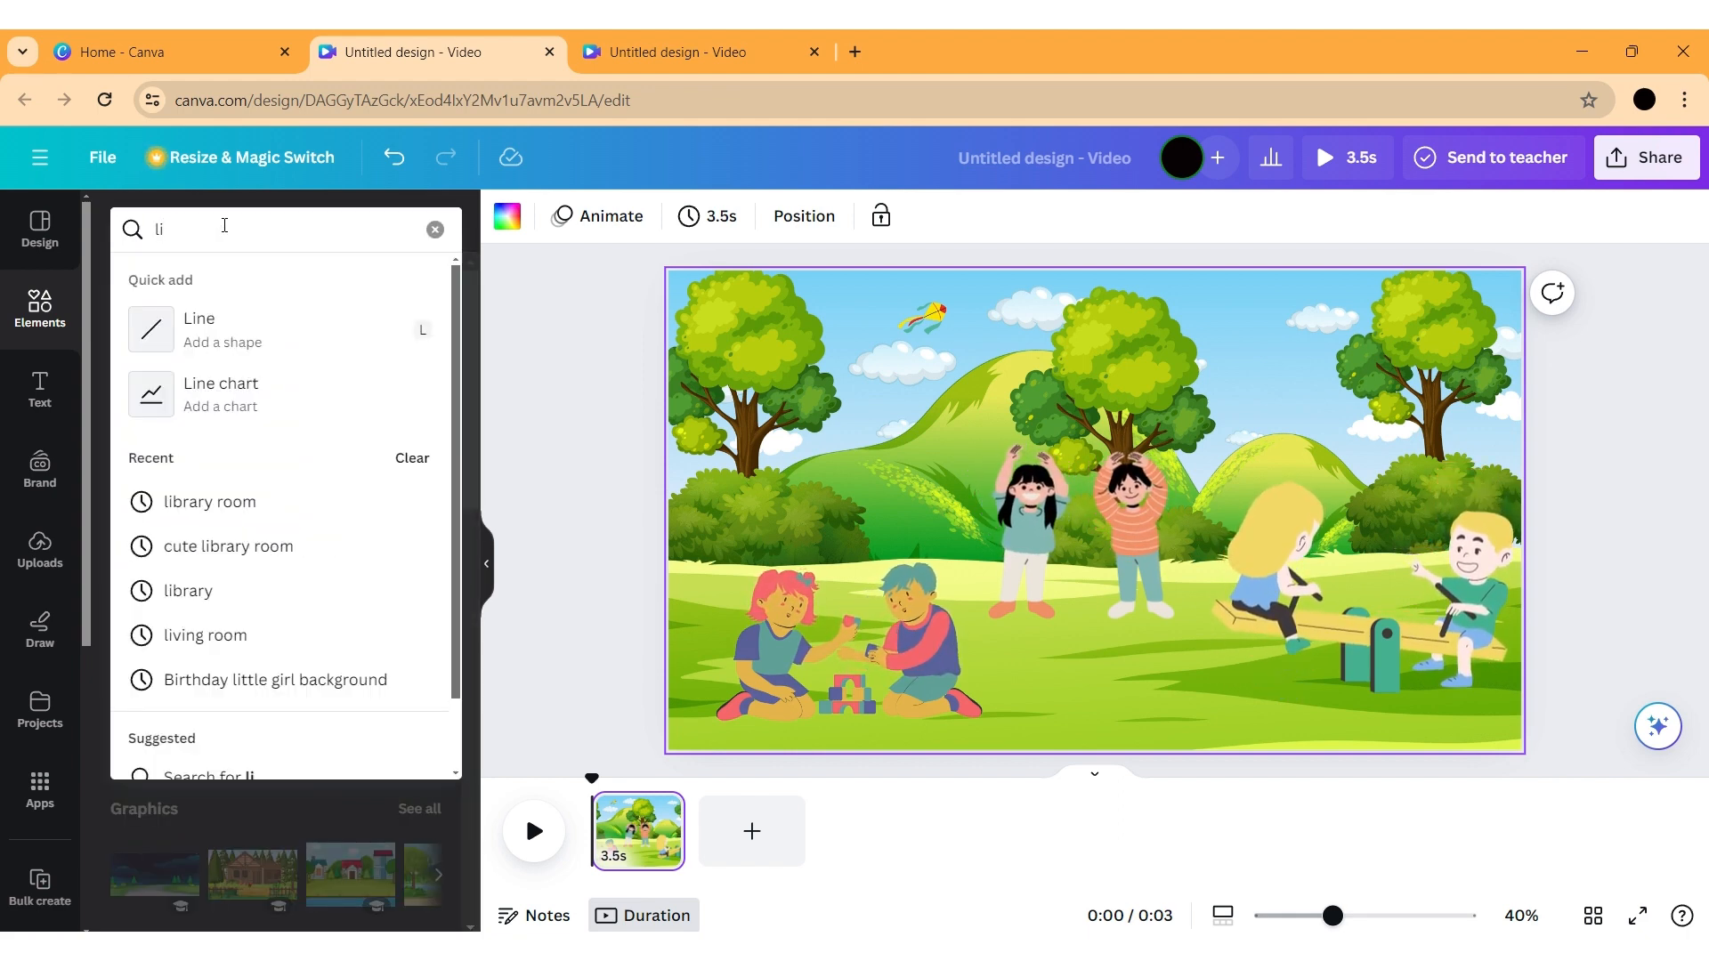
{"action": "left_click", "coordinate": [269, 502]}
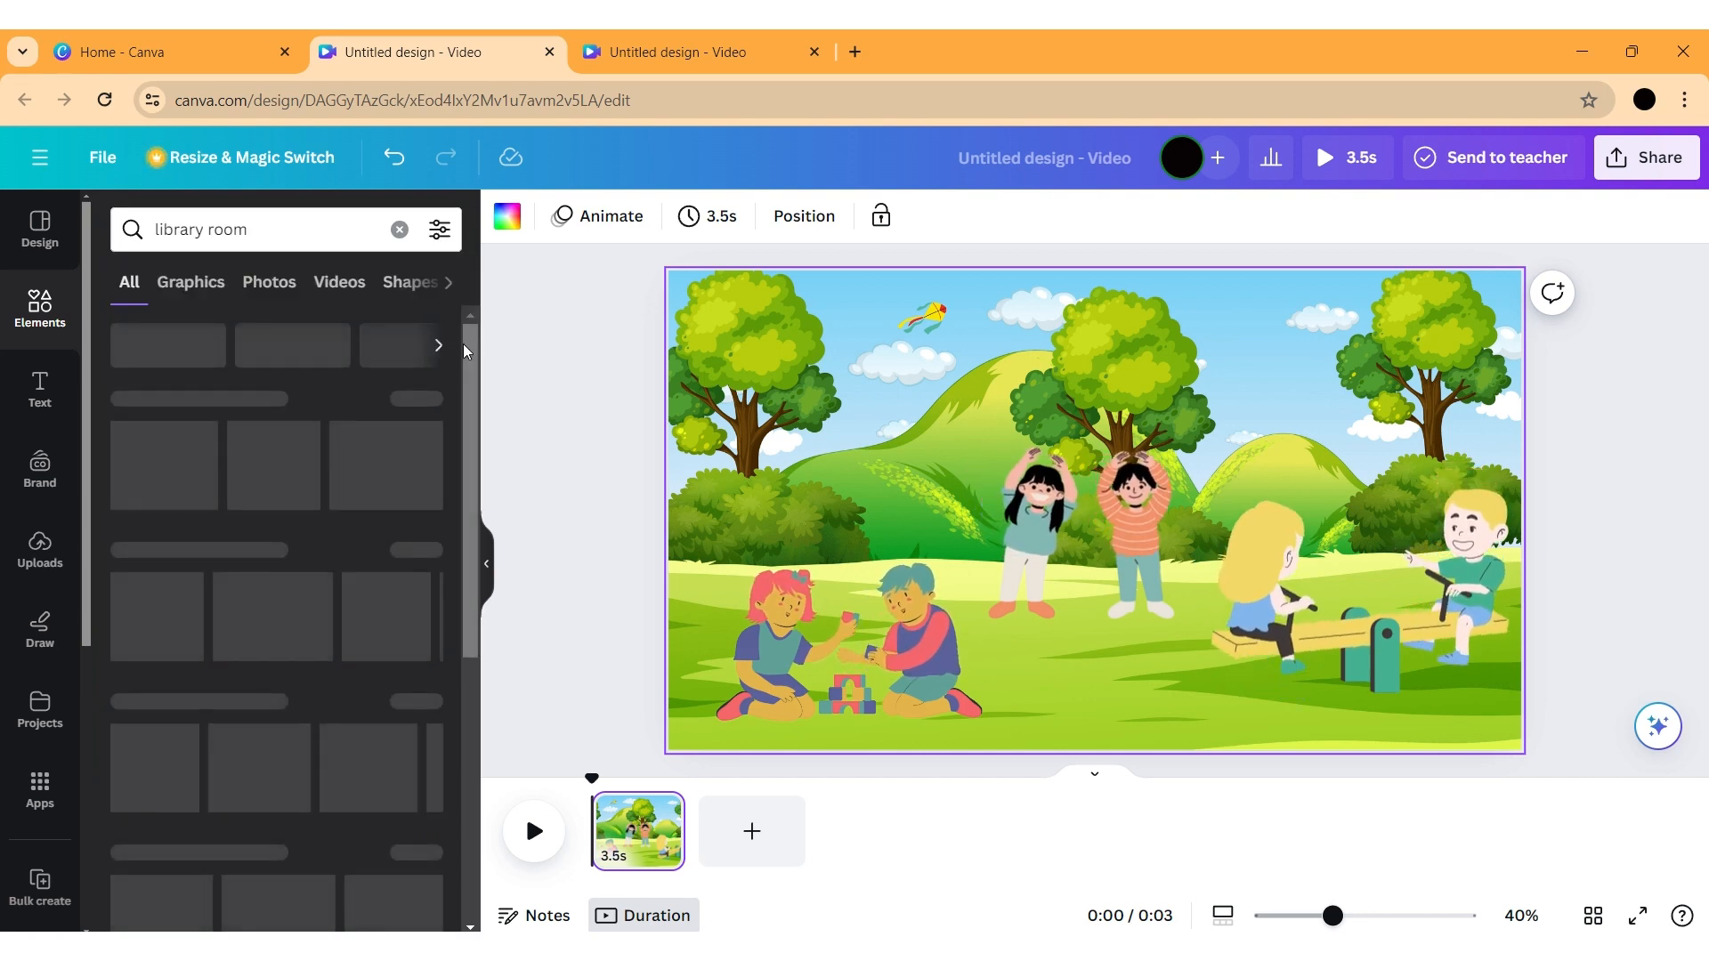
{"action": "left_click", "coordinate": [752, 854]}
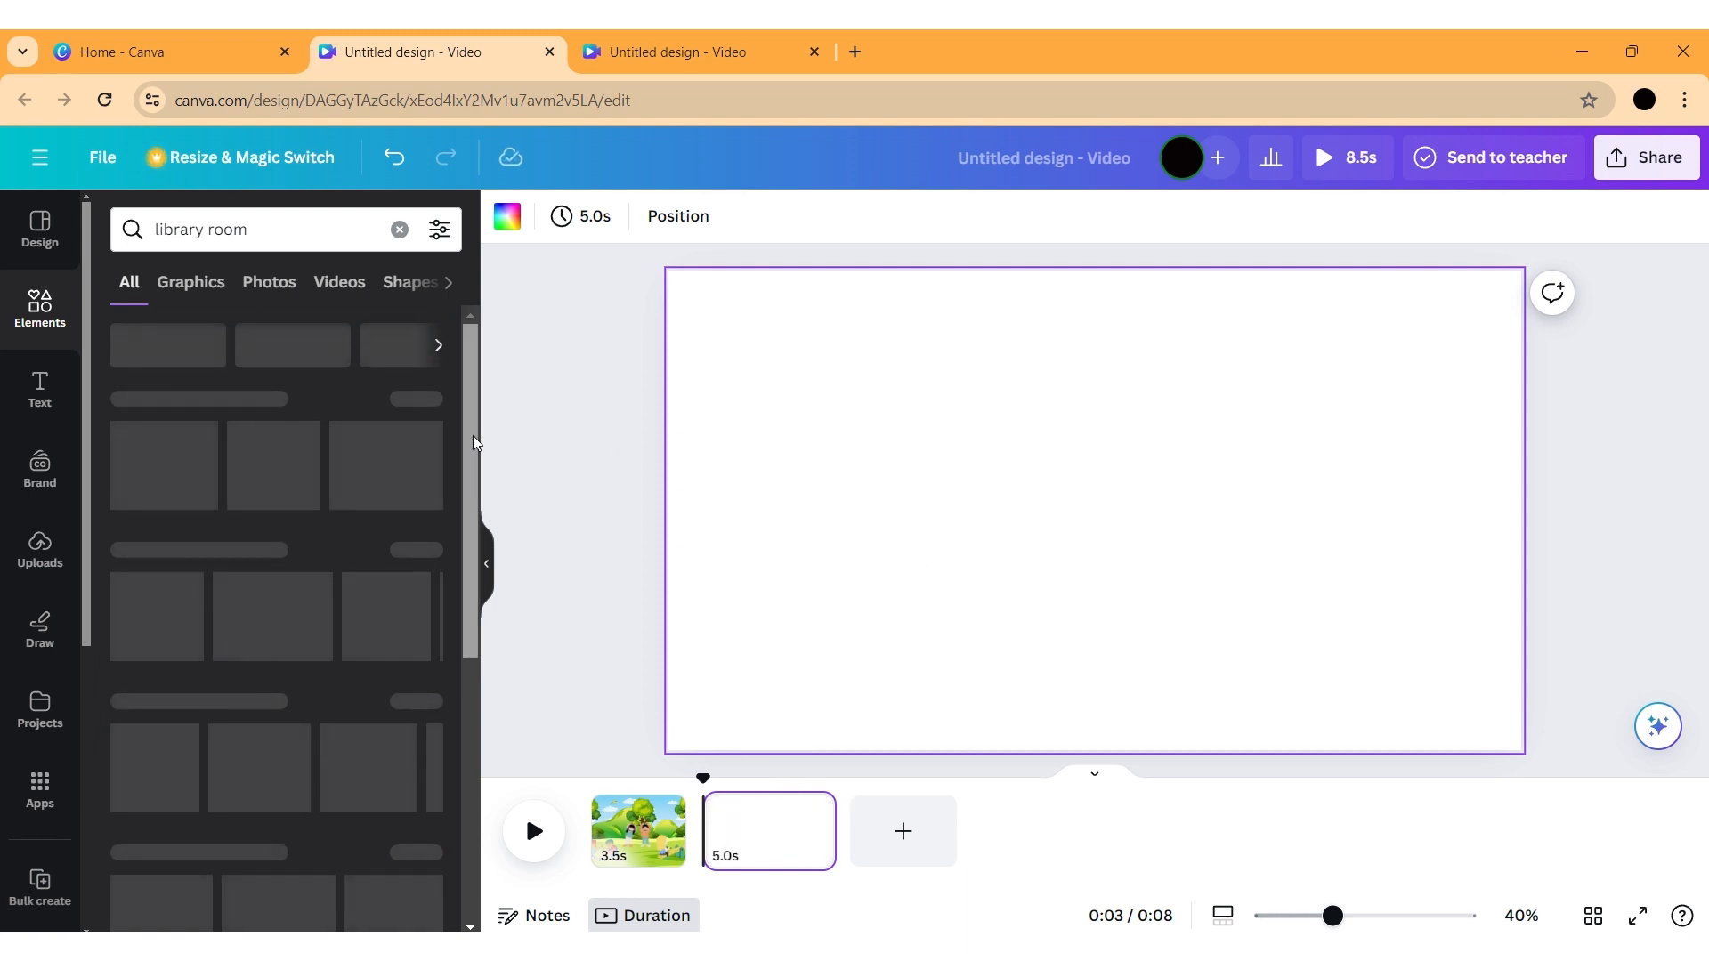
Browse the library room graphics and add the one with two bookcases, a beige sofa and a guitar to the blank page
{"action": "scroll", "coordinate": [463, 401], "scroll_direction": "down", "scroll_amount": 3}
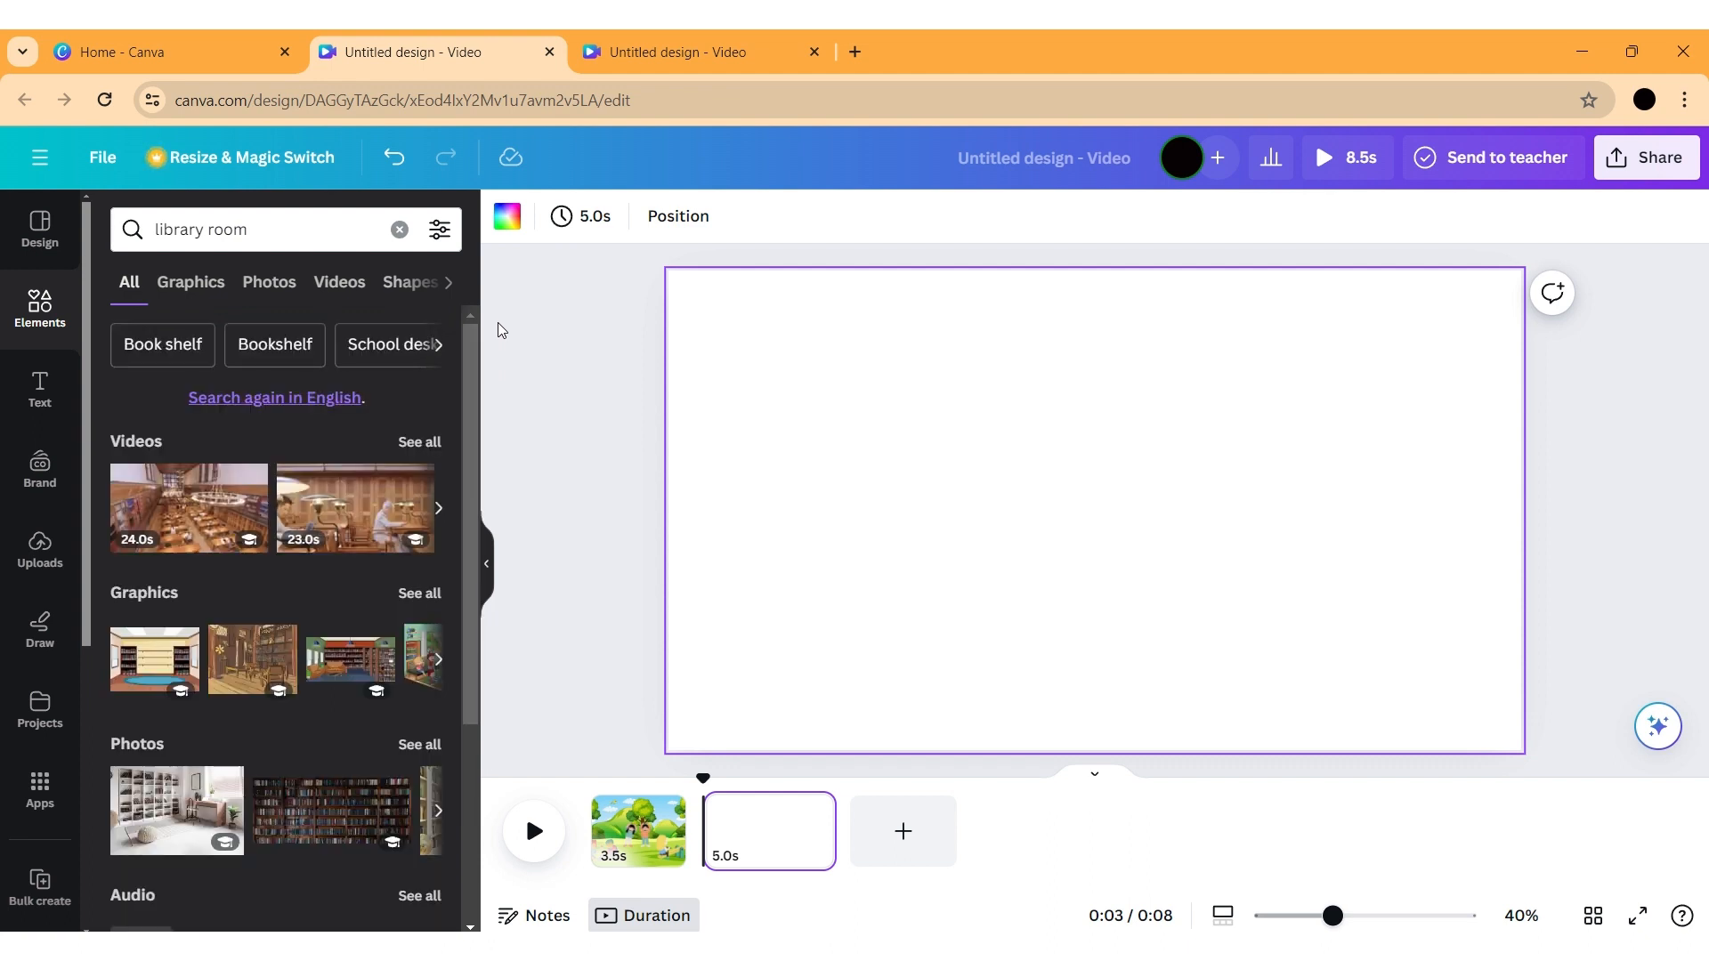
{"action": "left_click", "coordinate": [420, 594]}
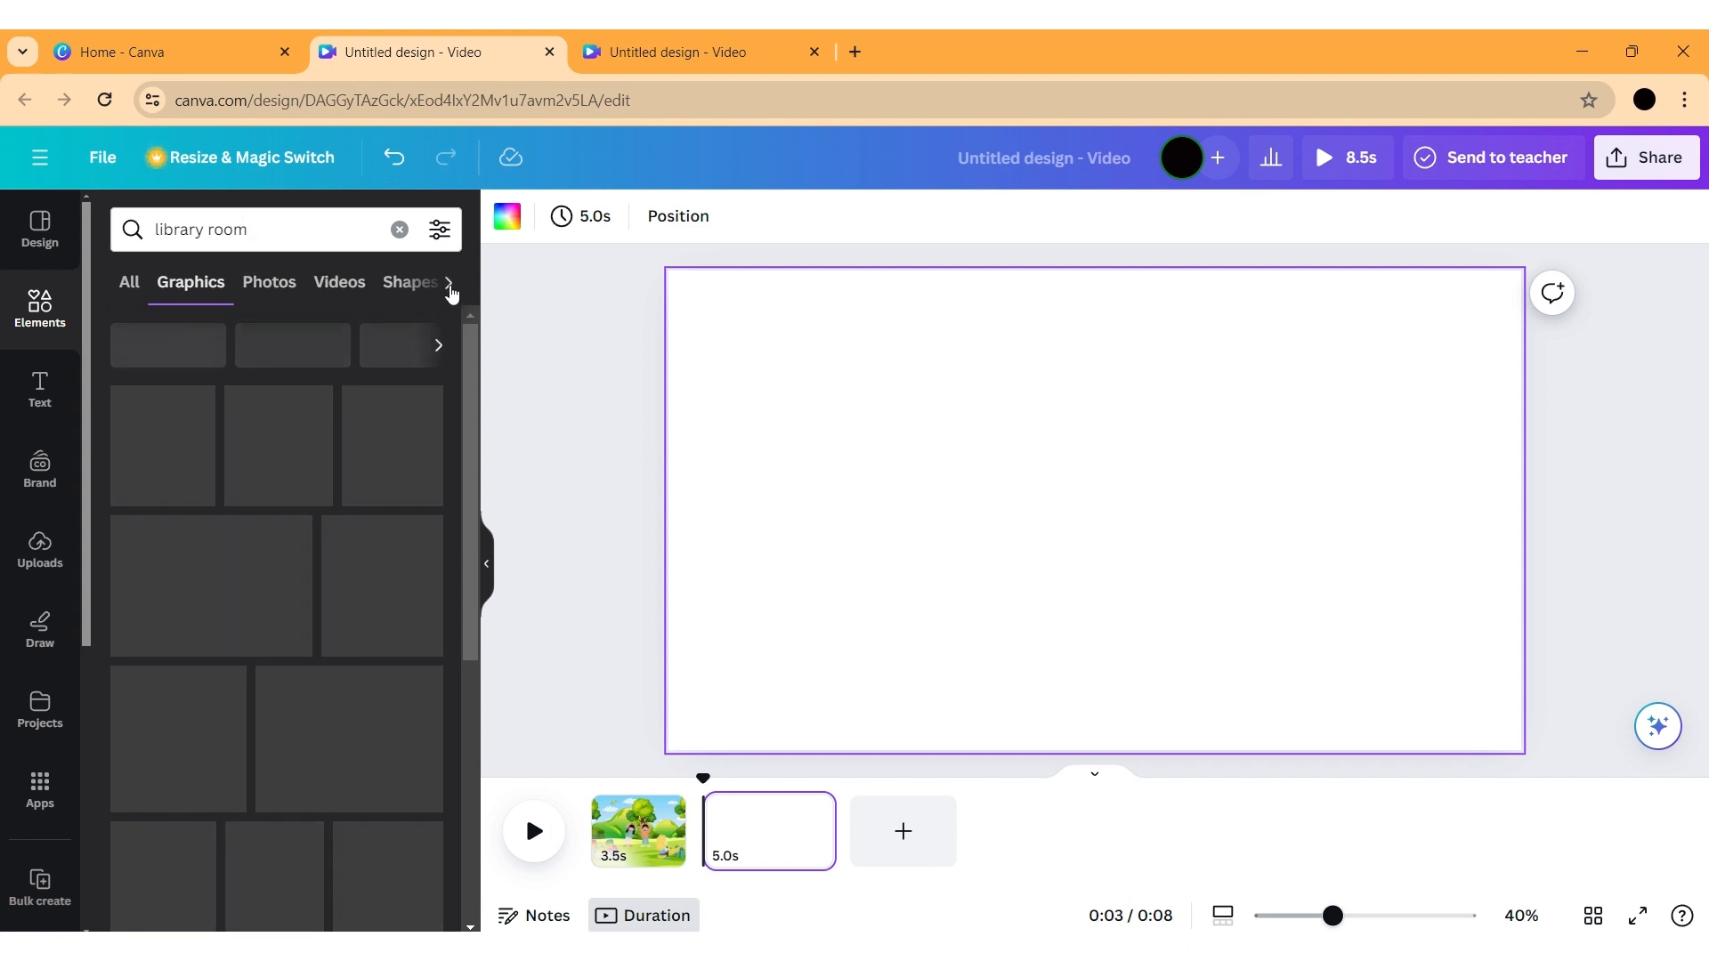
{"action": "left_click", "coordinate": [449, 283]}
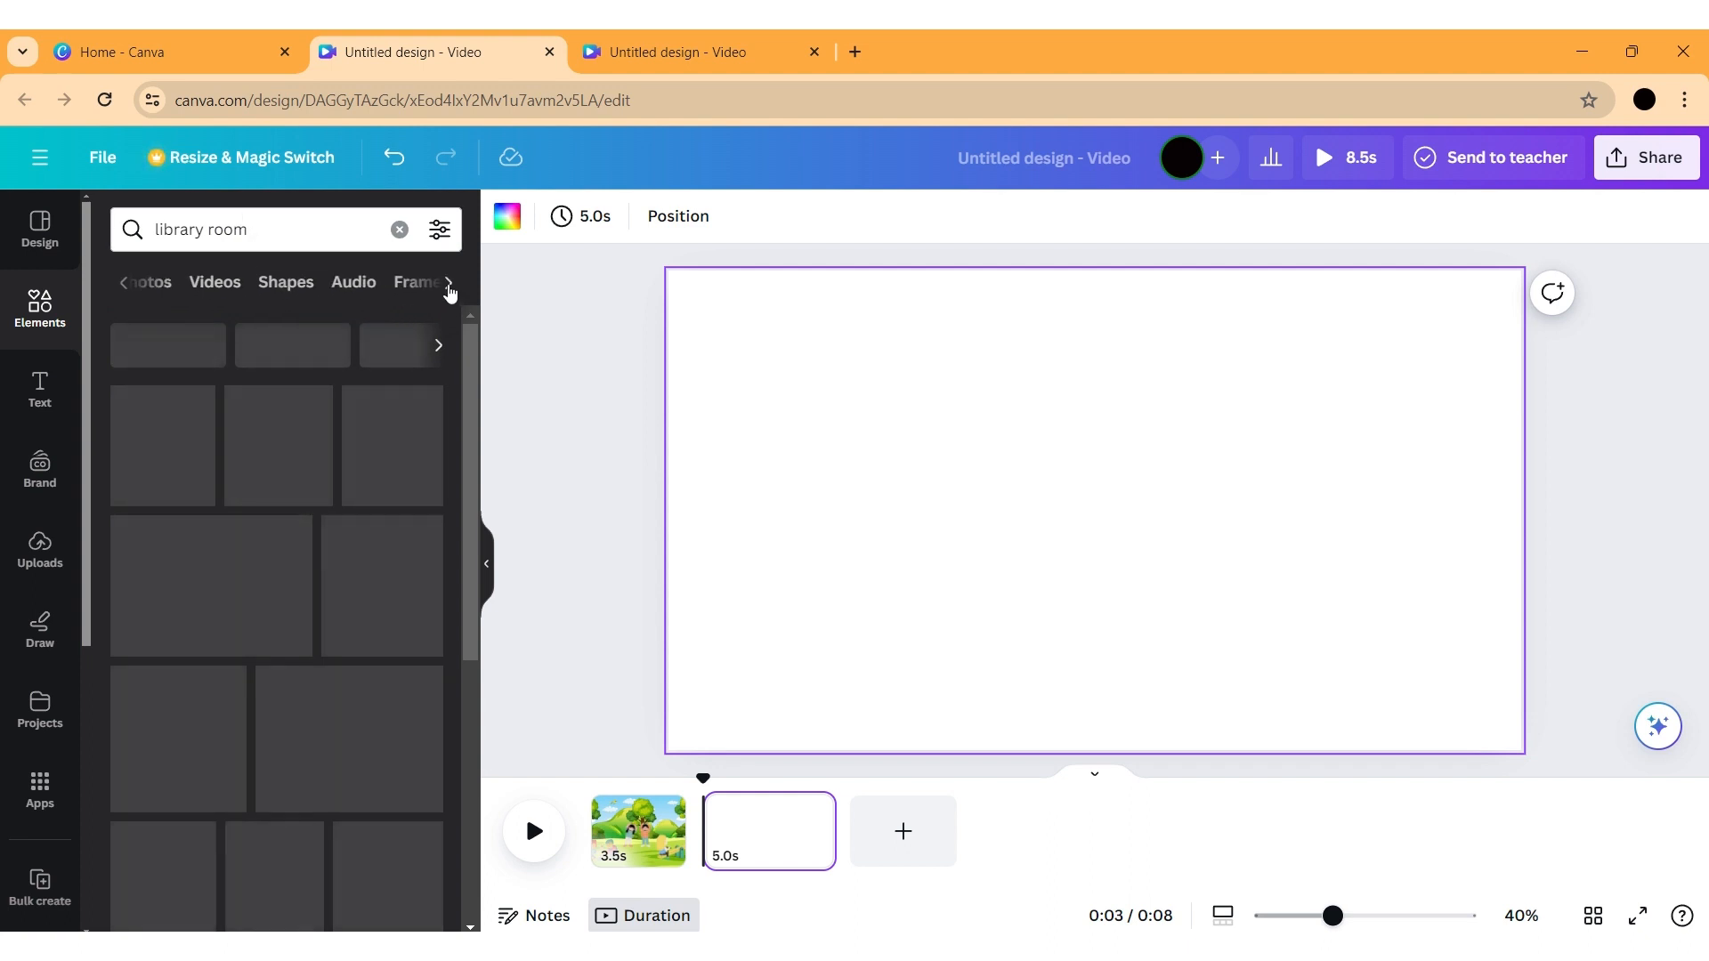
{"action": "left_click", "coordinate": [124, 285]}
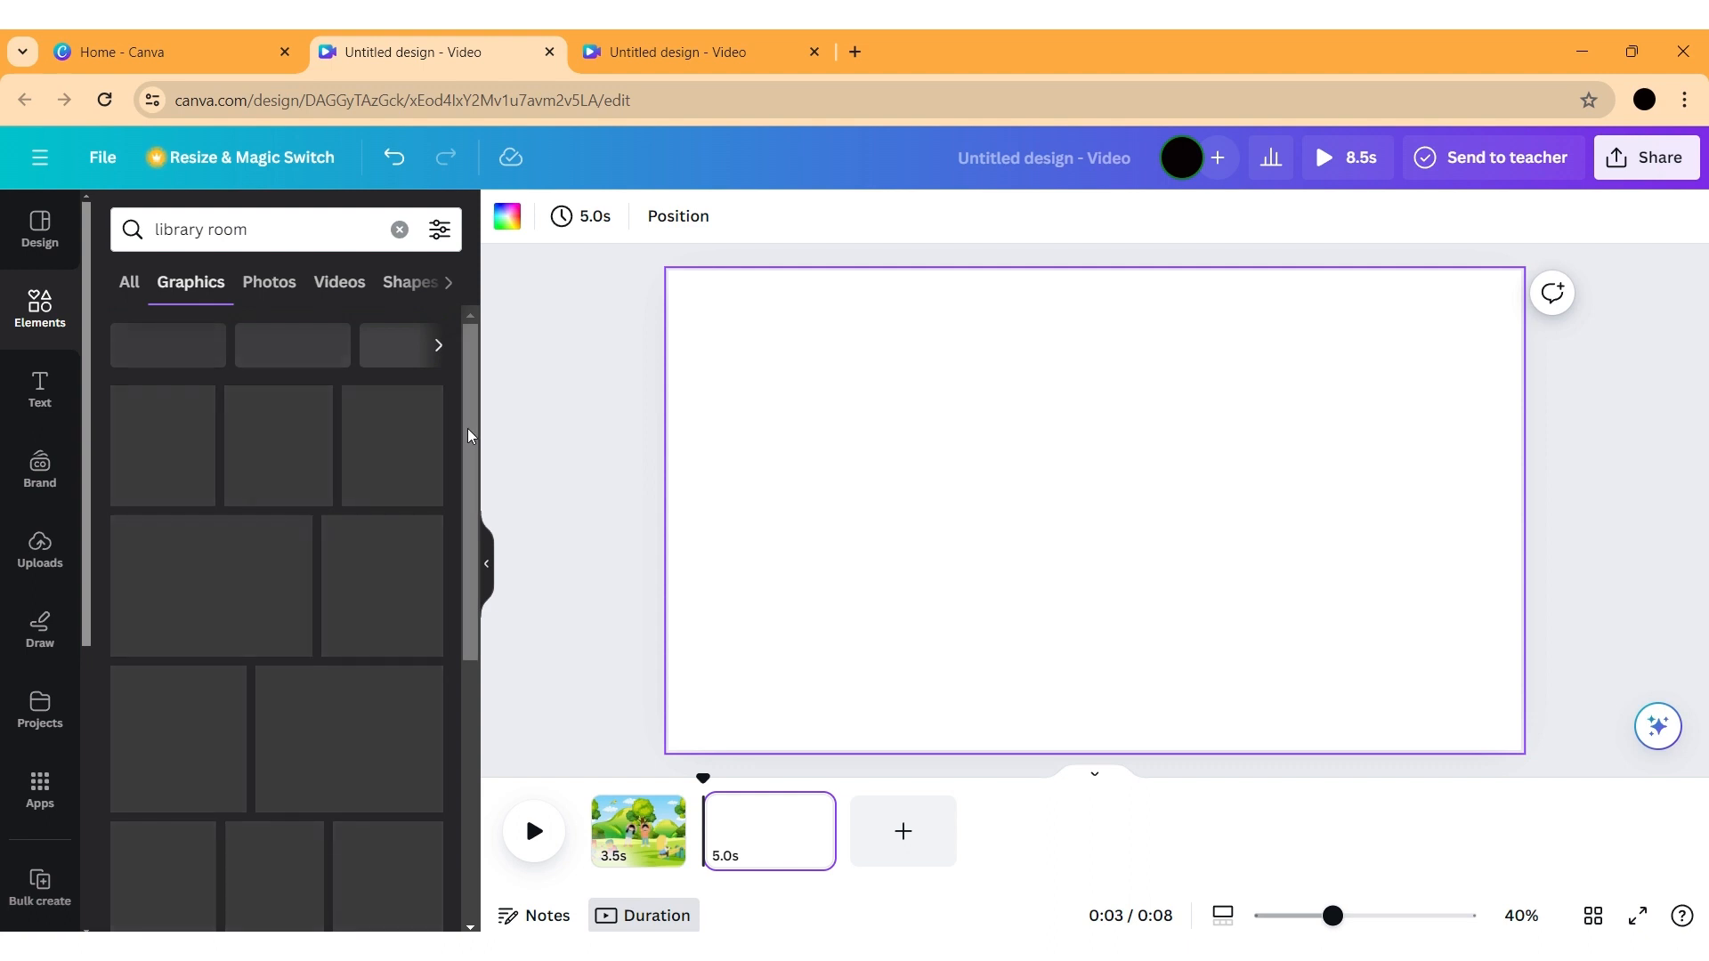
{"action": "left_click_drag", "start_coordinate": [467, 429], "coordinate": [439, 357]}
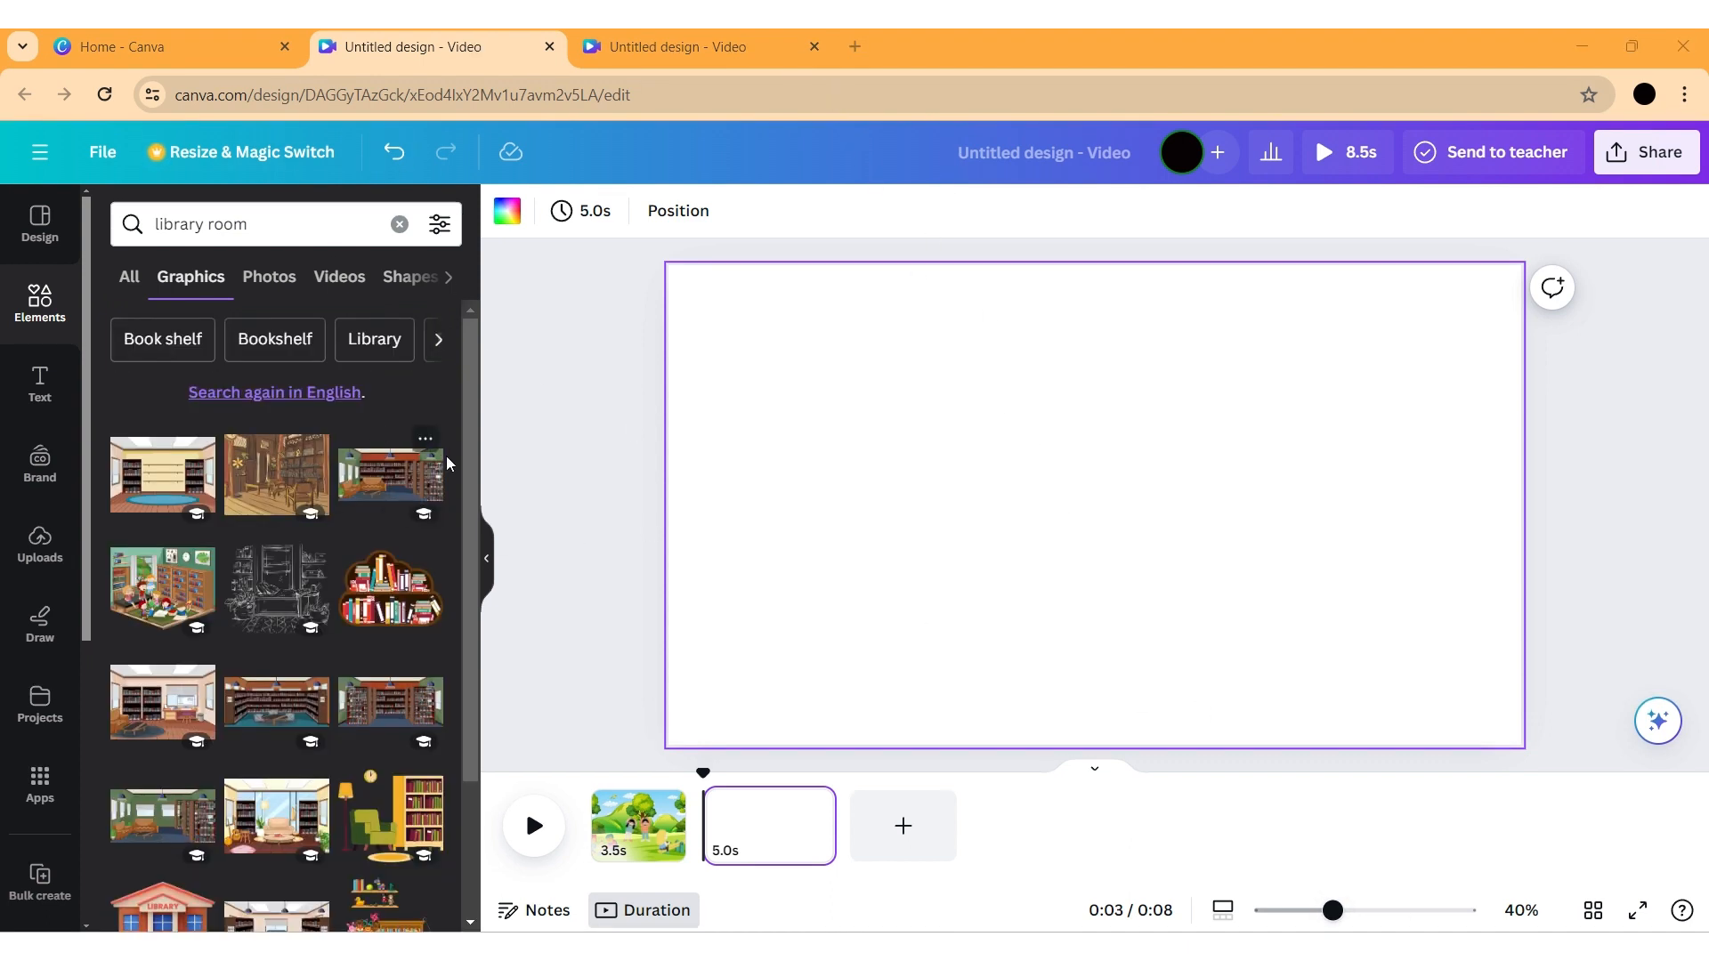
{"action": "scroll", "coordinate": [262, 693], "scroll_direction": "down", "scroll_amount": 1}
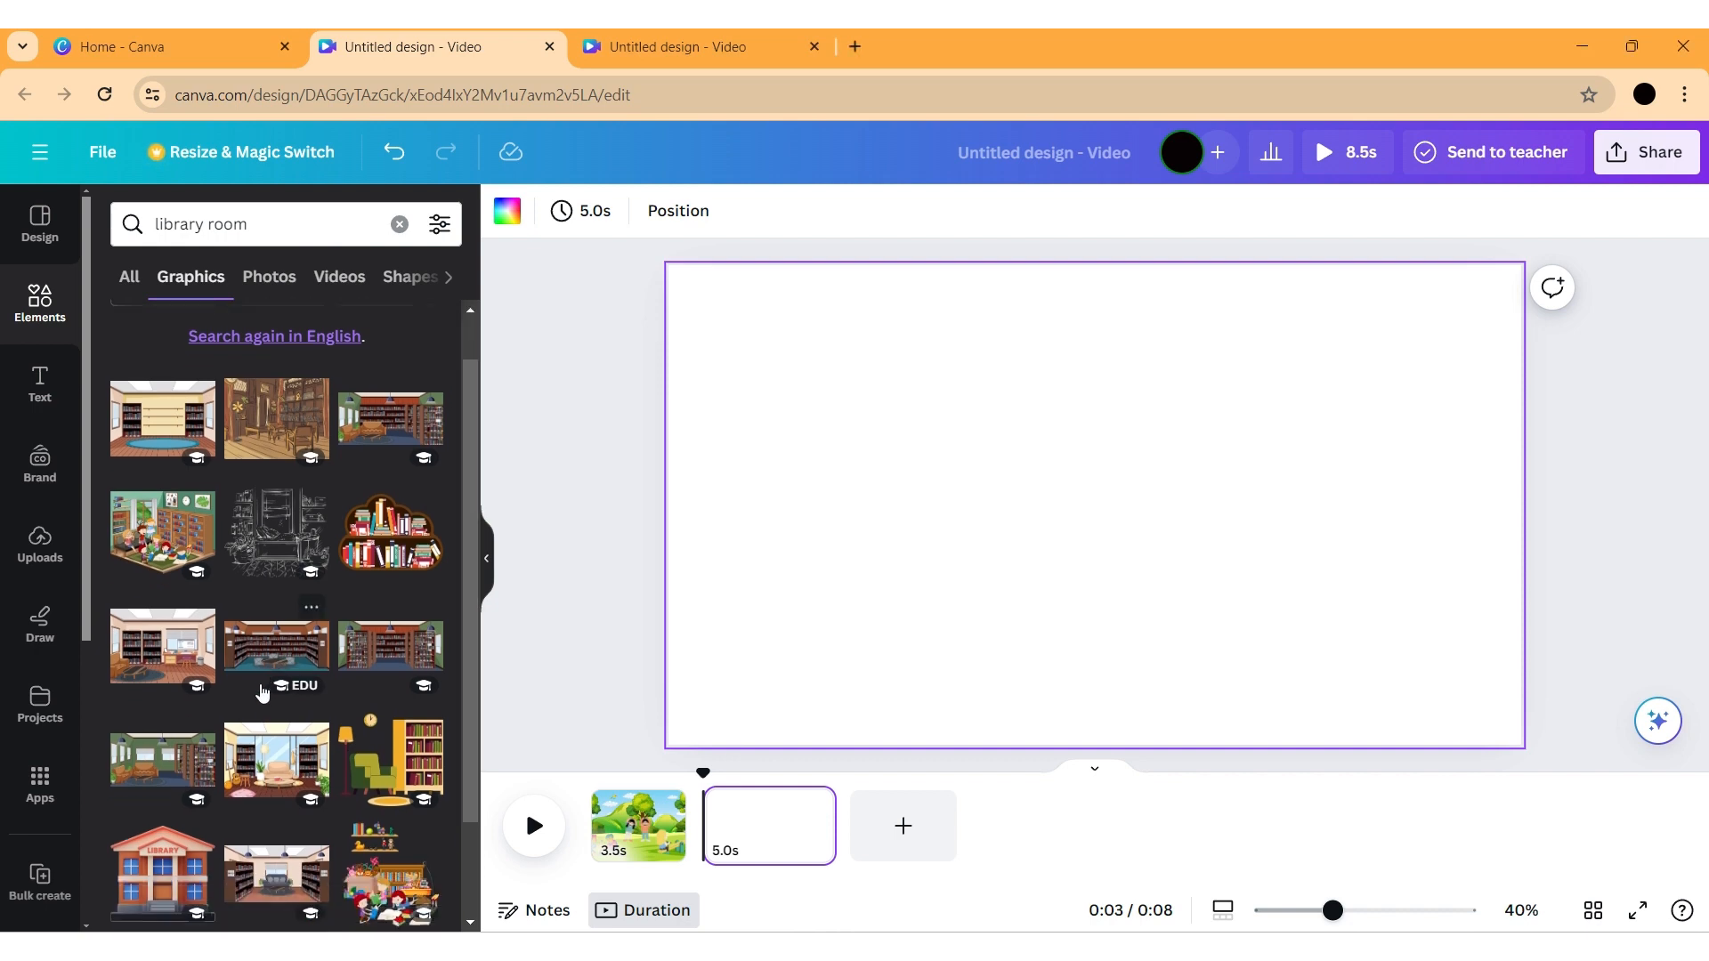
{"action": "left_click", "coordinate": [269, 780]}
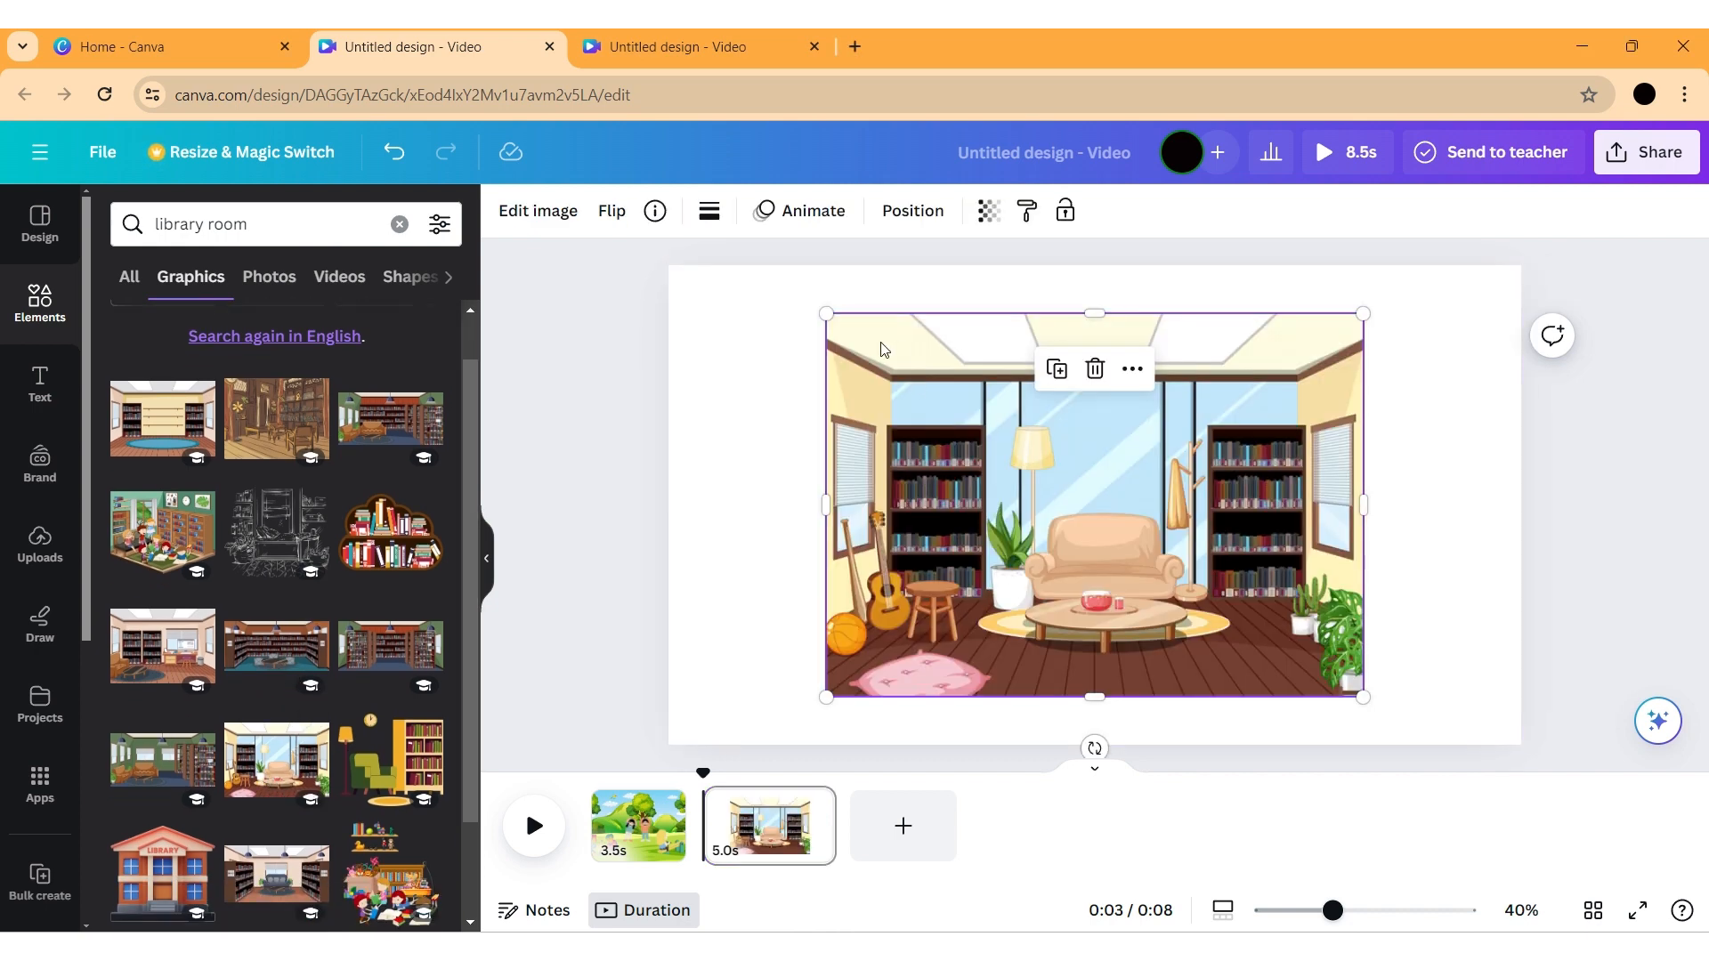
Enlarge and reposition the library room graphic until it fills the second page as its background
{"action": "left_click_drag", "start_coordinate": [825, 311], "coordinate": [703, 254]}
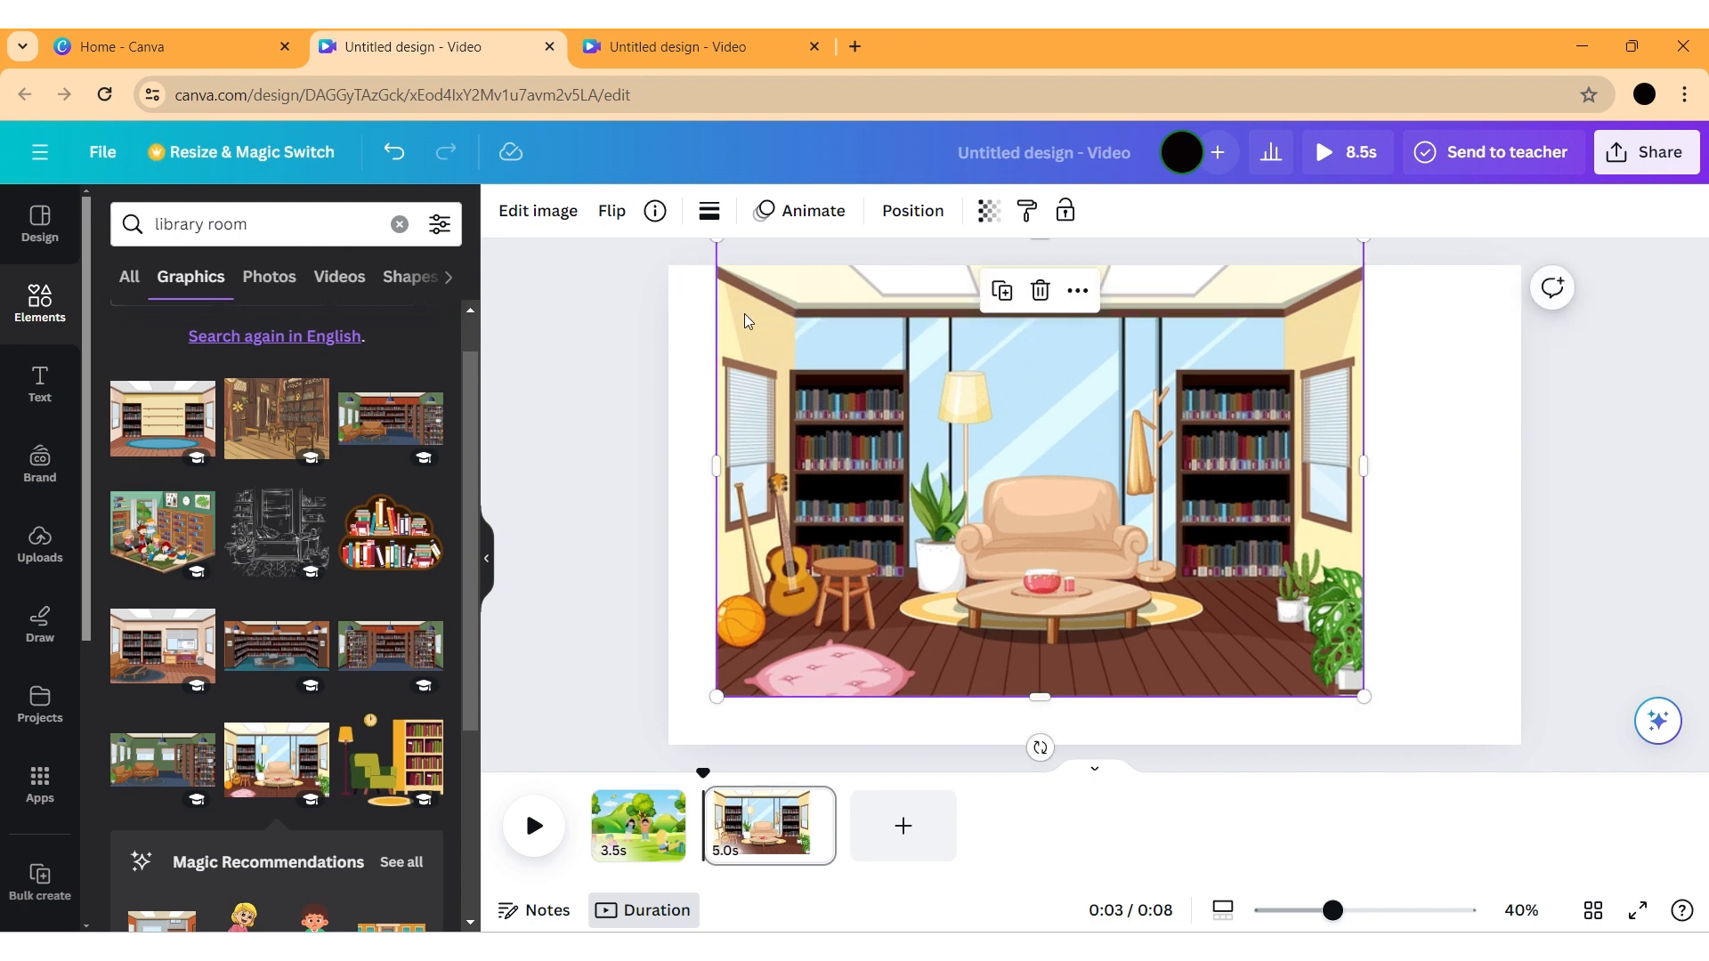
{"action": "left_click_drag", "start_coordinate": [729, 311], "coordinate": [700, 313]}
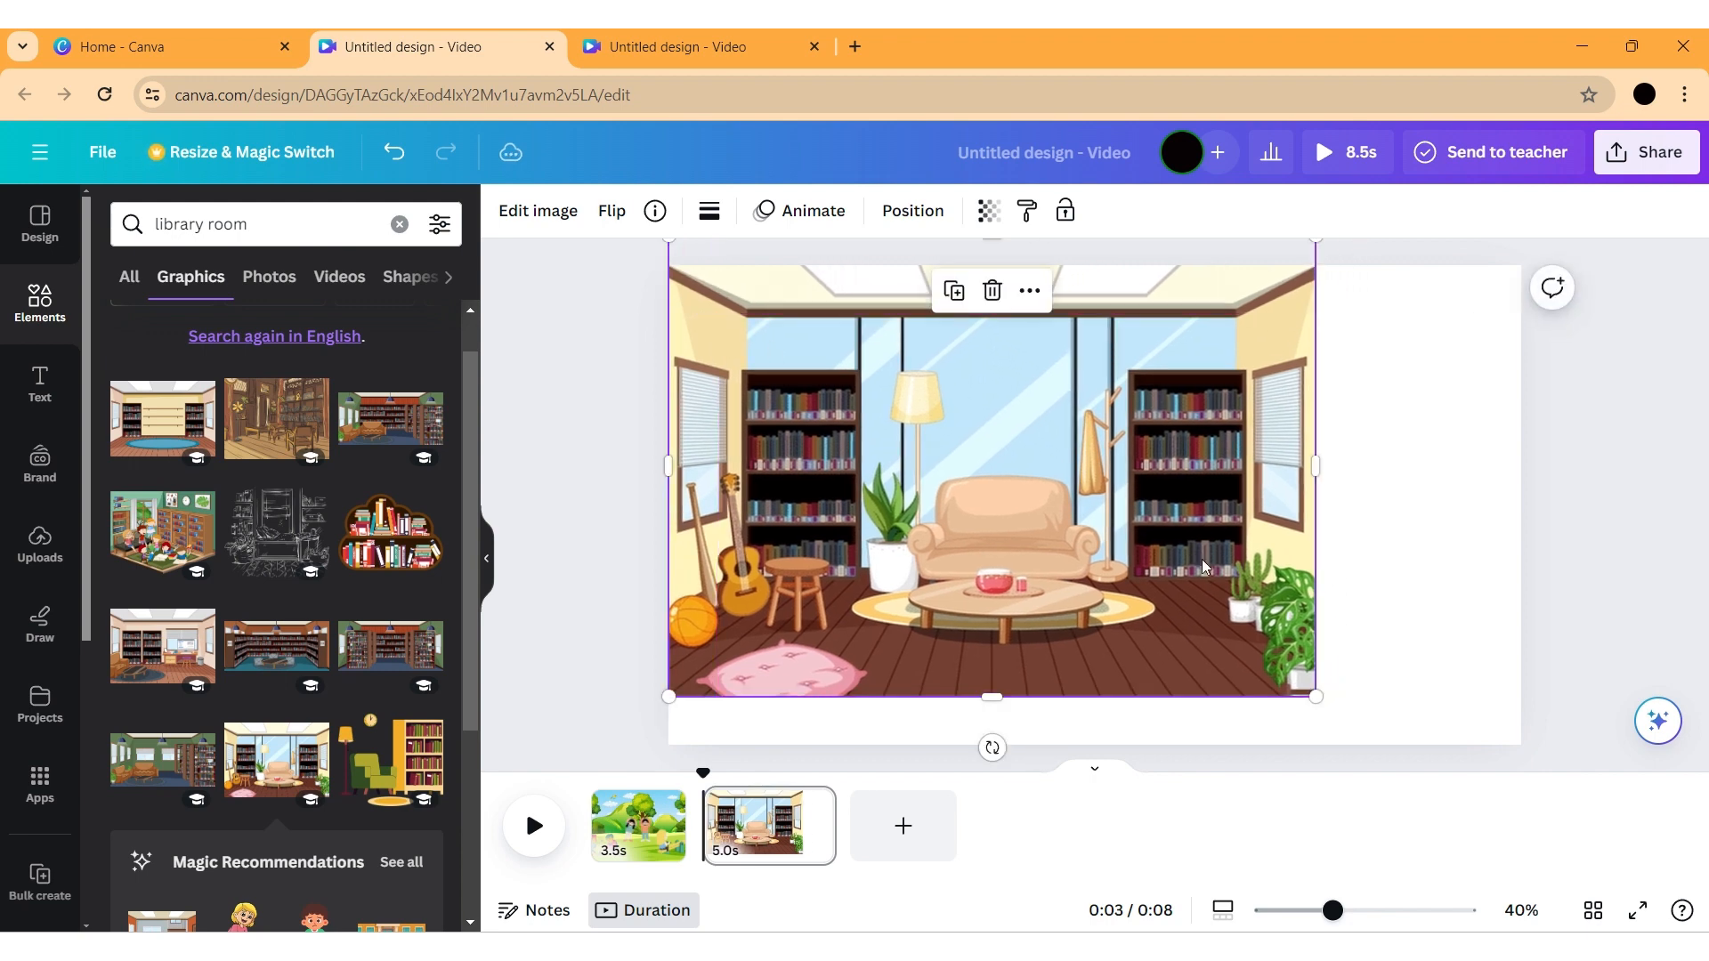
{"action": "left_click_drag", "start_coordinate": [1312, 692], "coordinate": [1513, 757]}
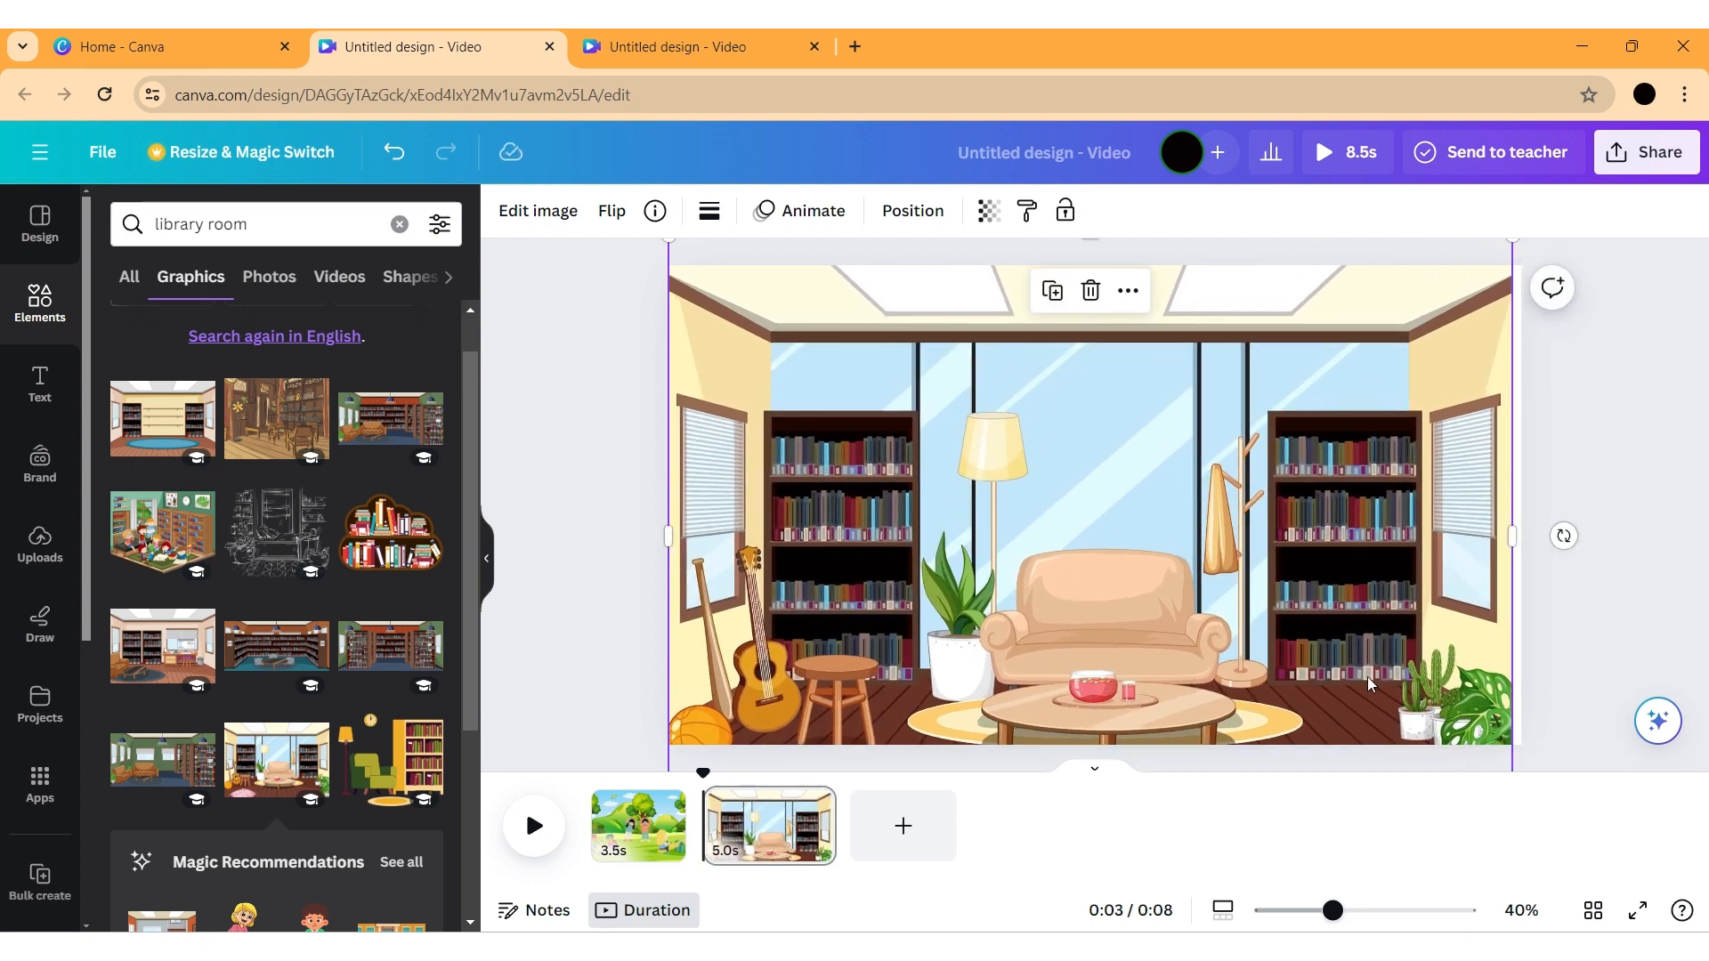
{"action": "left_click_drag", "start_coordinate": [1369, 684], "coordinate": [1360, 608]}
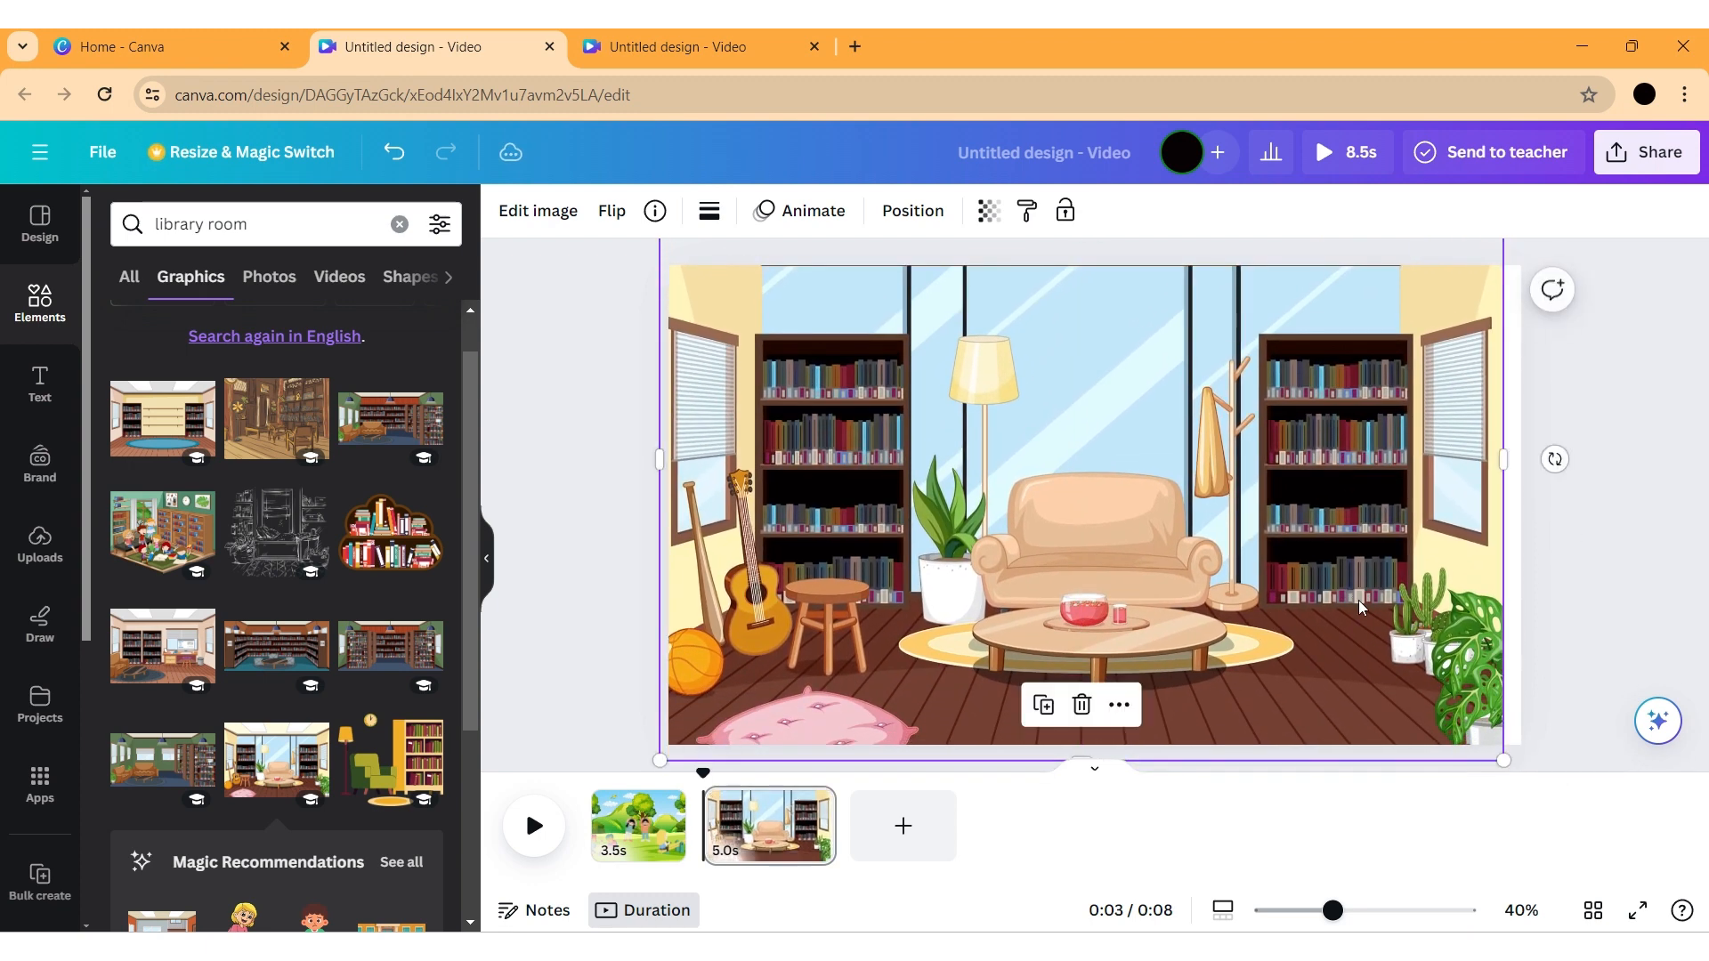
{"action": "left_click_drag", "start_coordinate": [1501, 757], "coordinate": [1473, 740]}
{"action": "left_click_drag", "start_coordinate": [1414, 671], "coordinate": [1461, 693]}
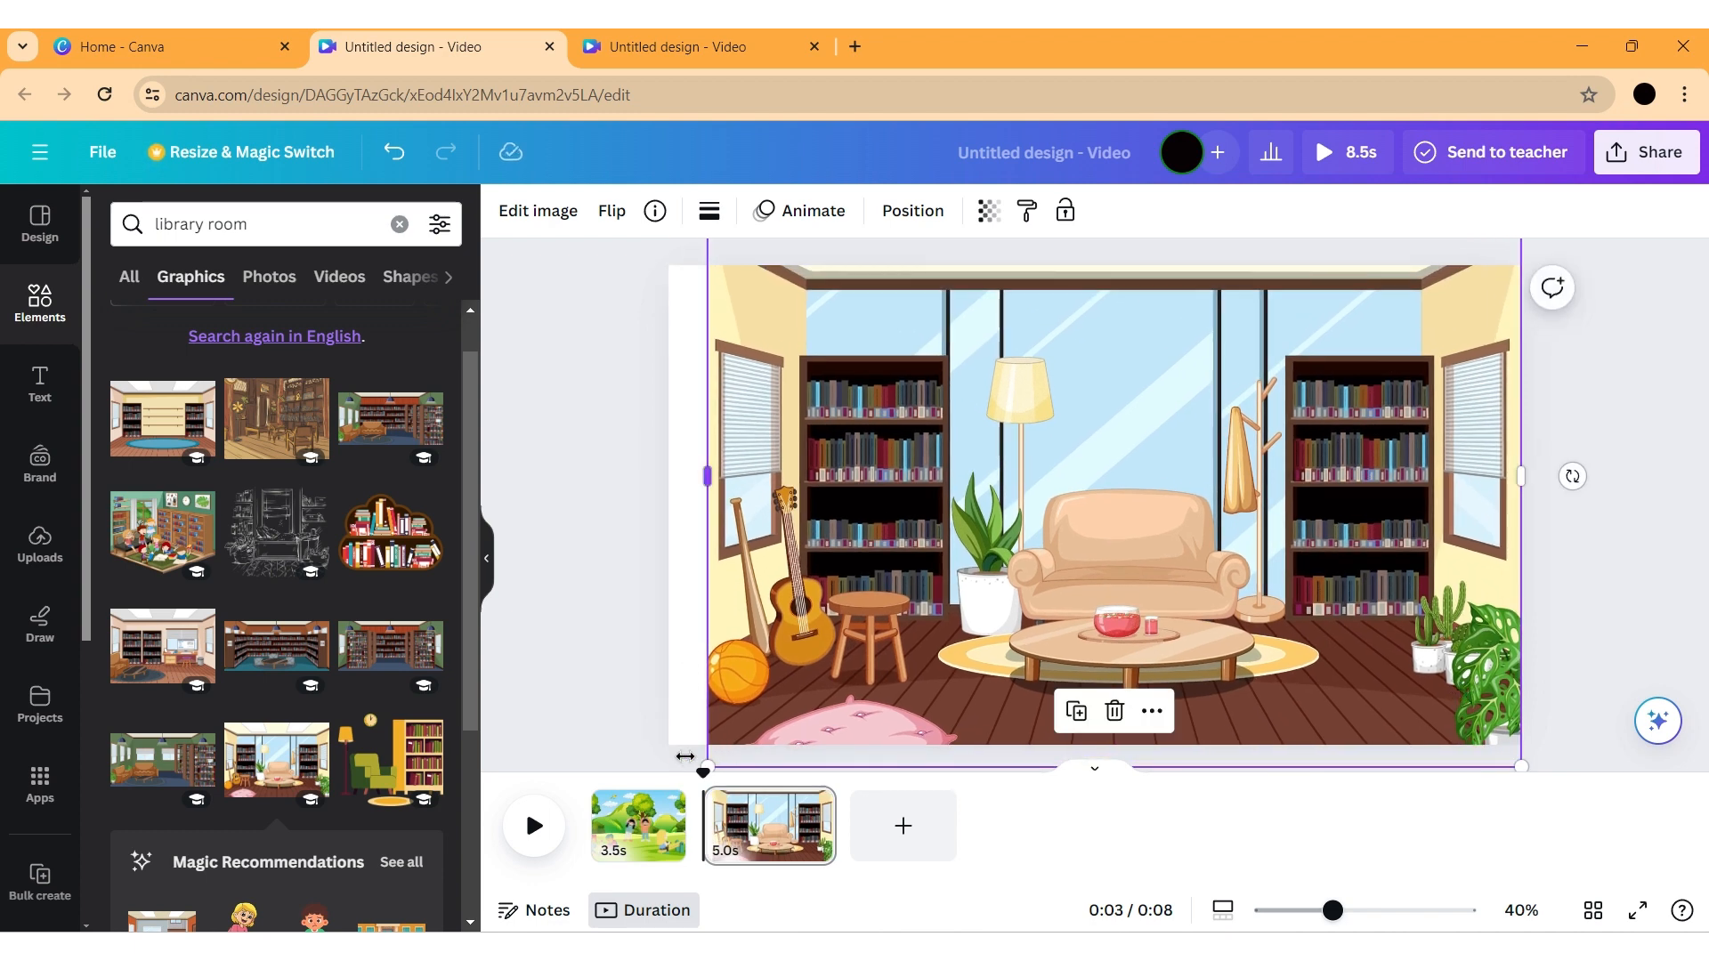
{"action": "left_click_drag", "start_coordinate": [684, 757], "coordinate": [665, 756]}
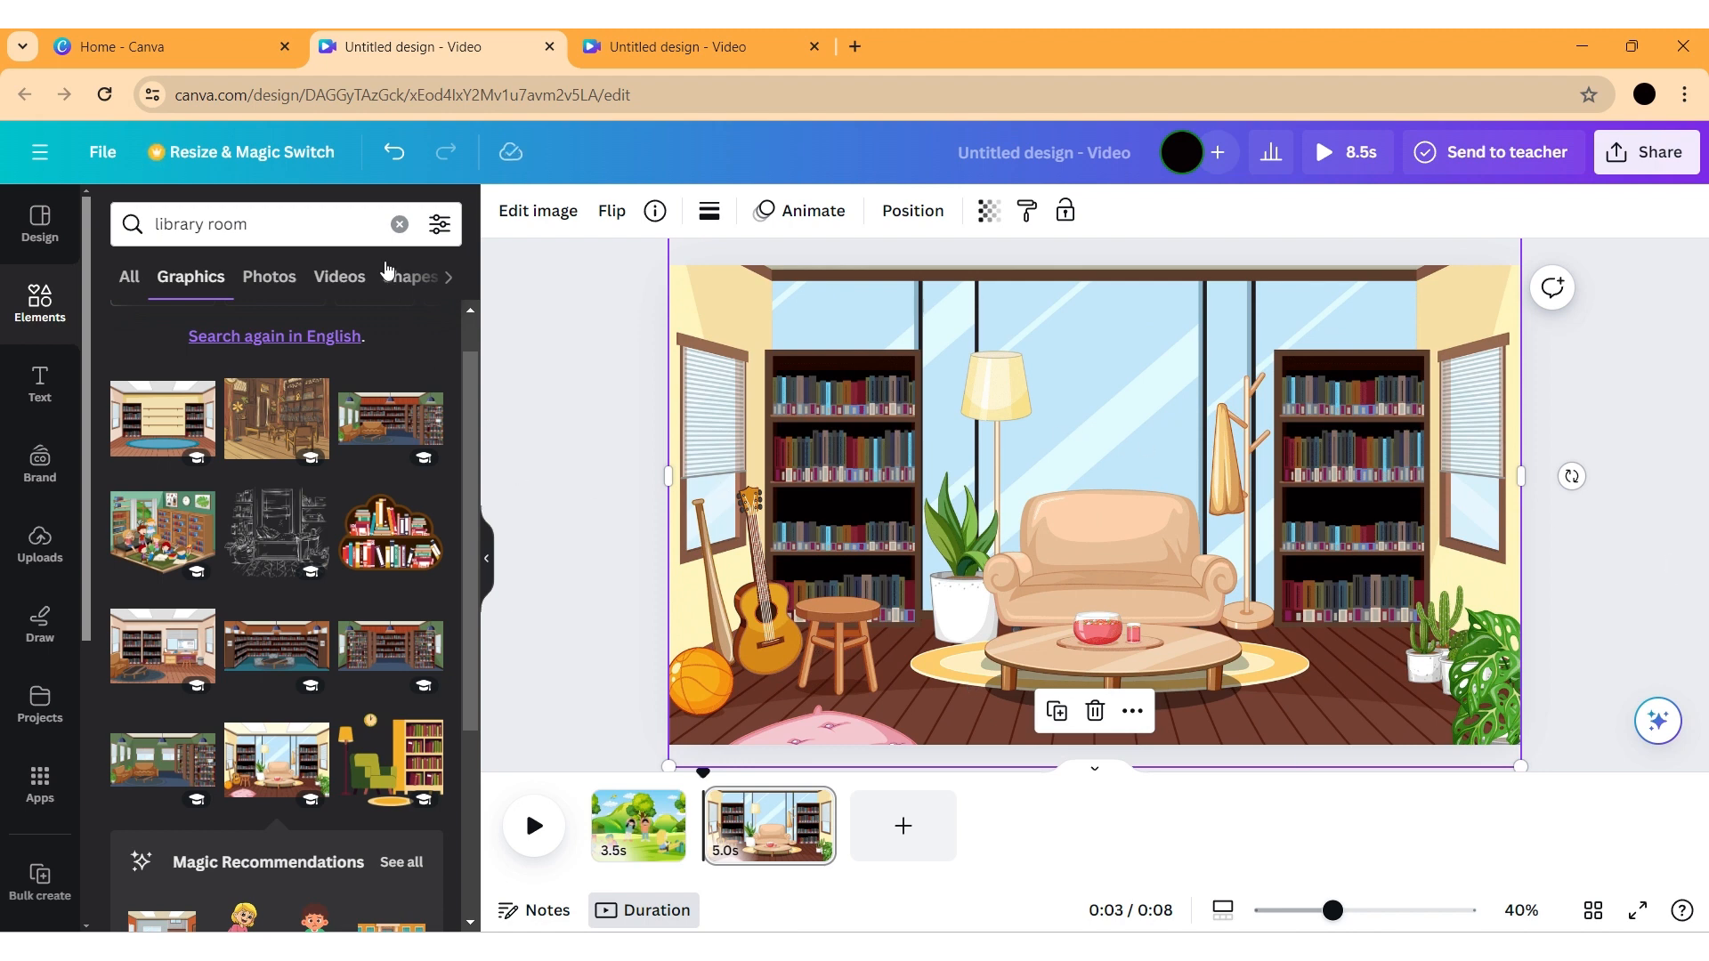
Replace the element search with the recent query "a girl reading book"
{"action": "left_click", "coordinate": [398, 225]}
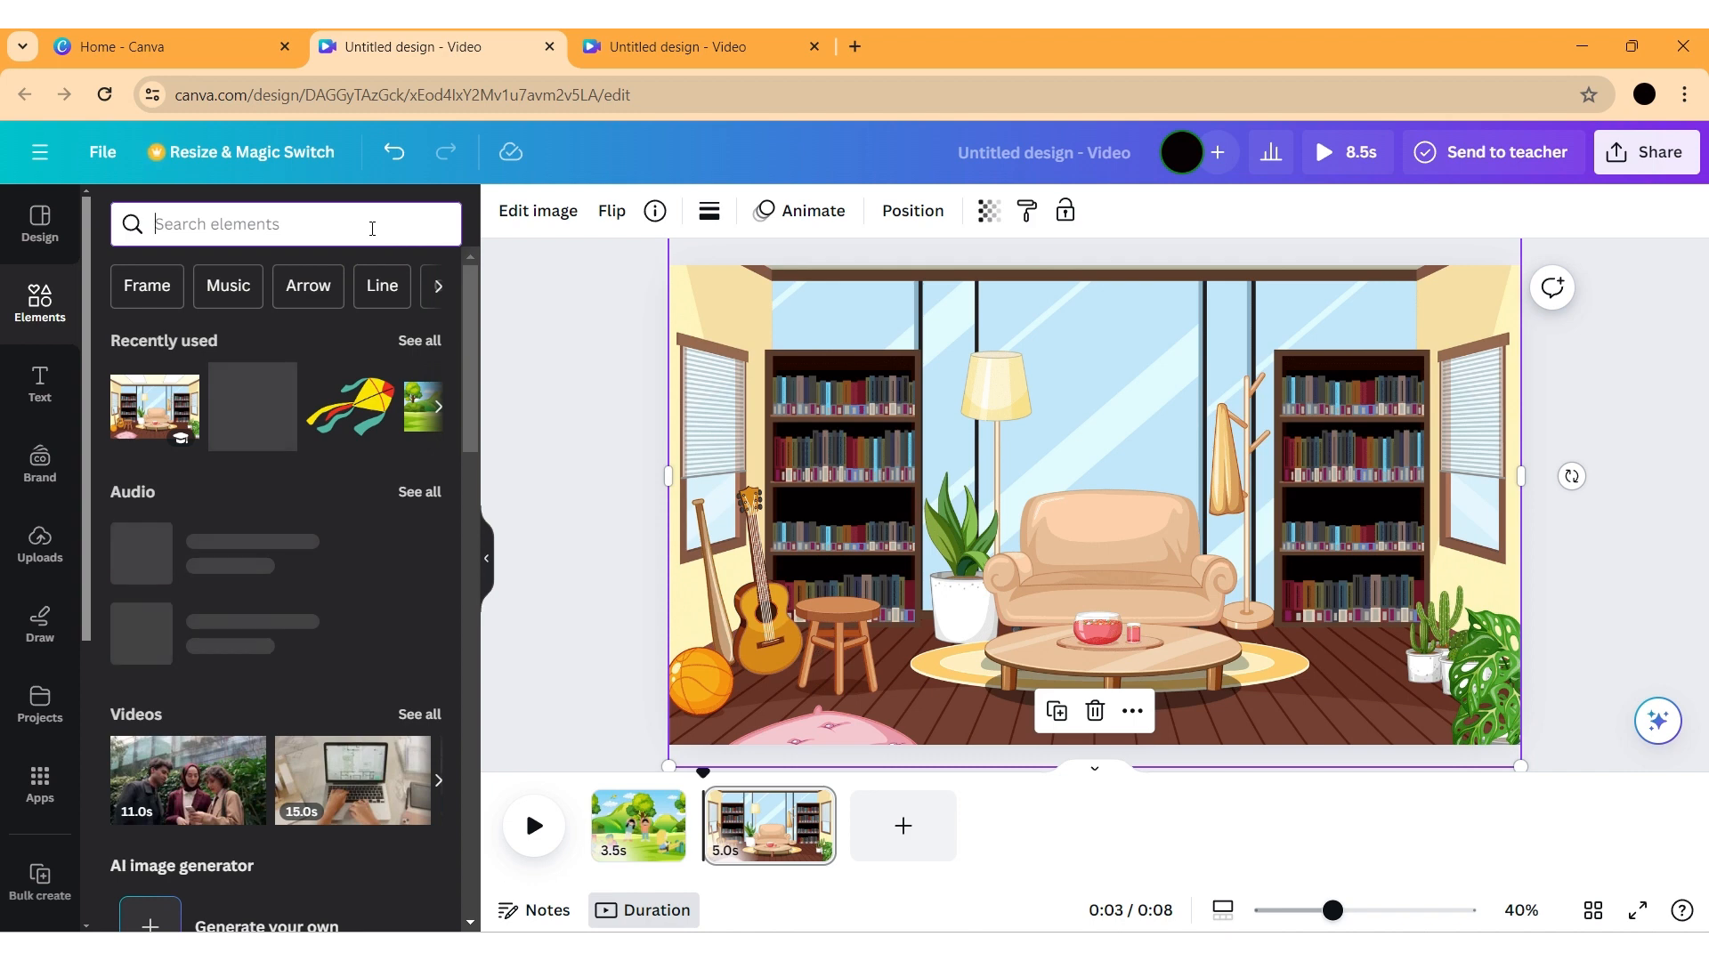
{"action": "type", "text": "a"}
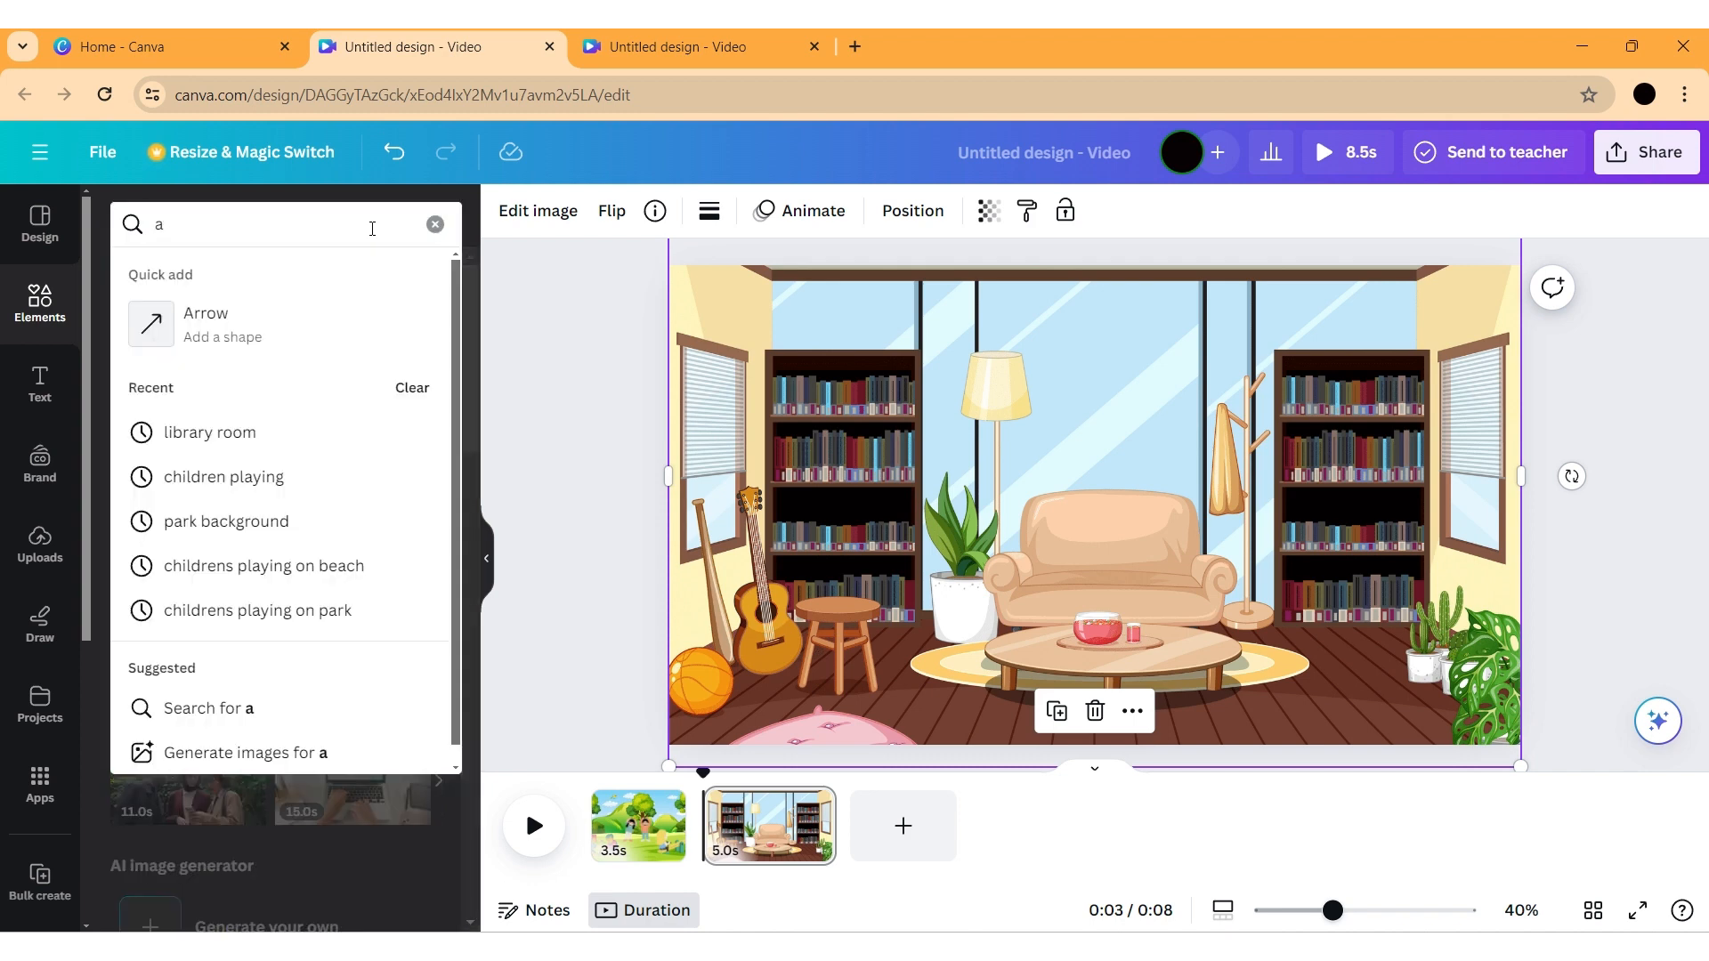
{"action": "type", "text": "ch"}
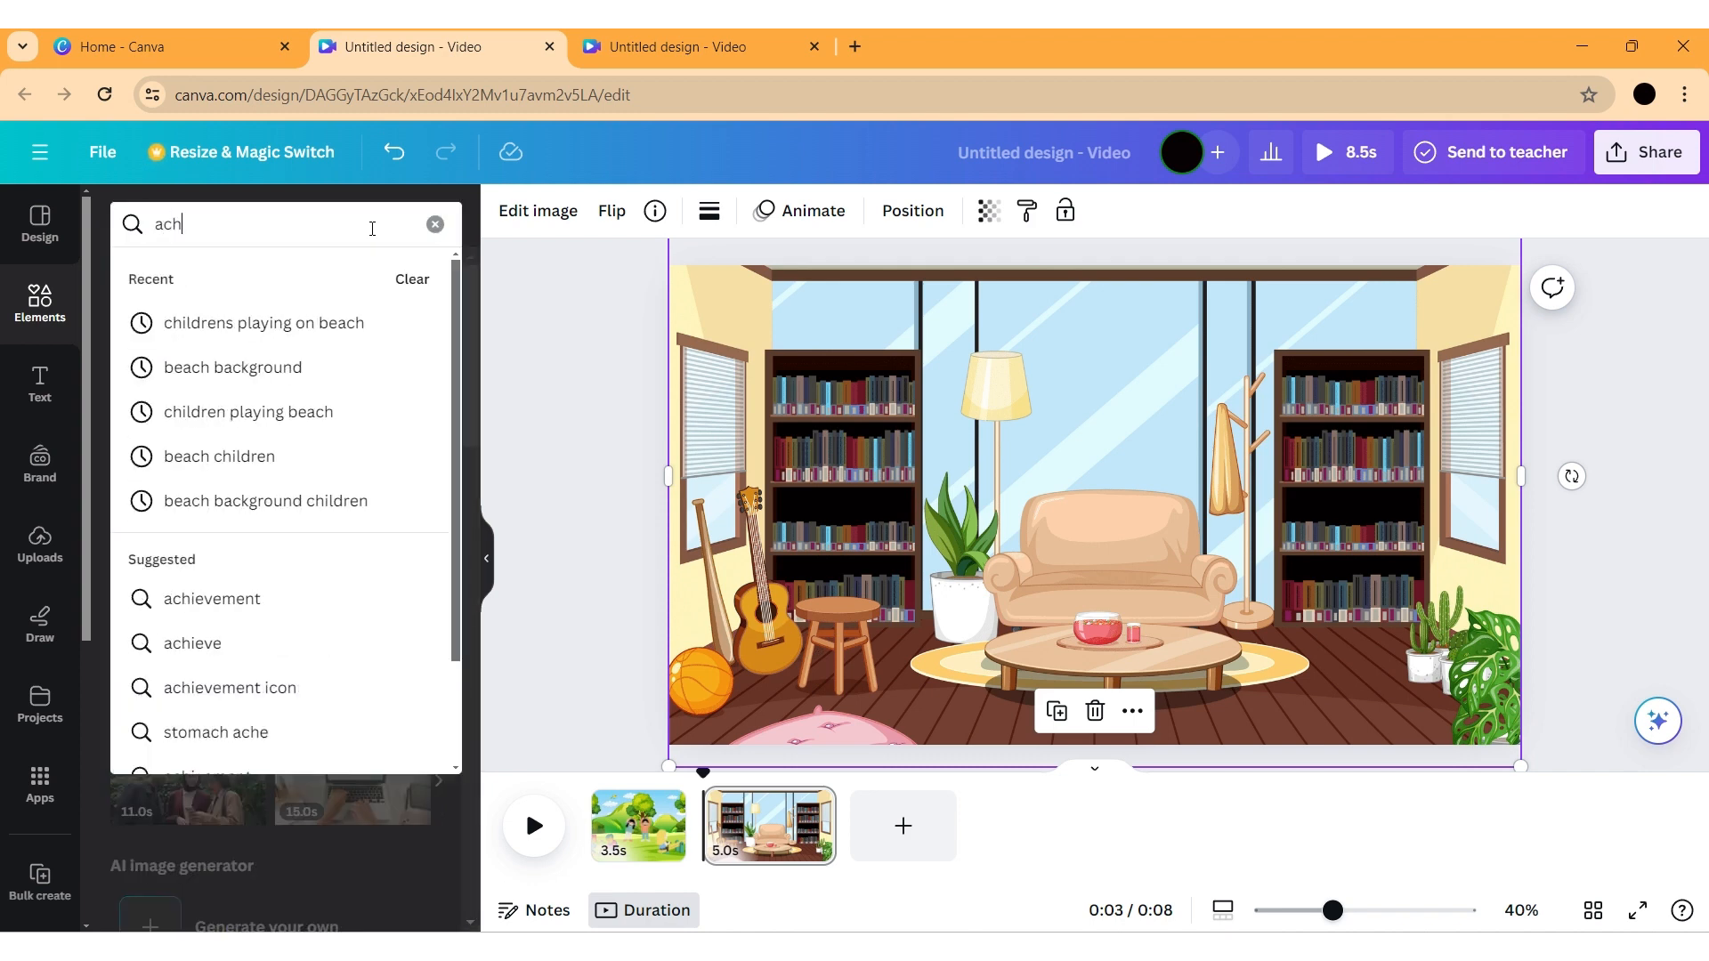
{"action": "type", "text": "il"}
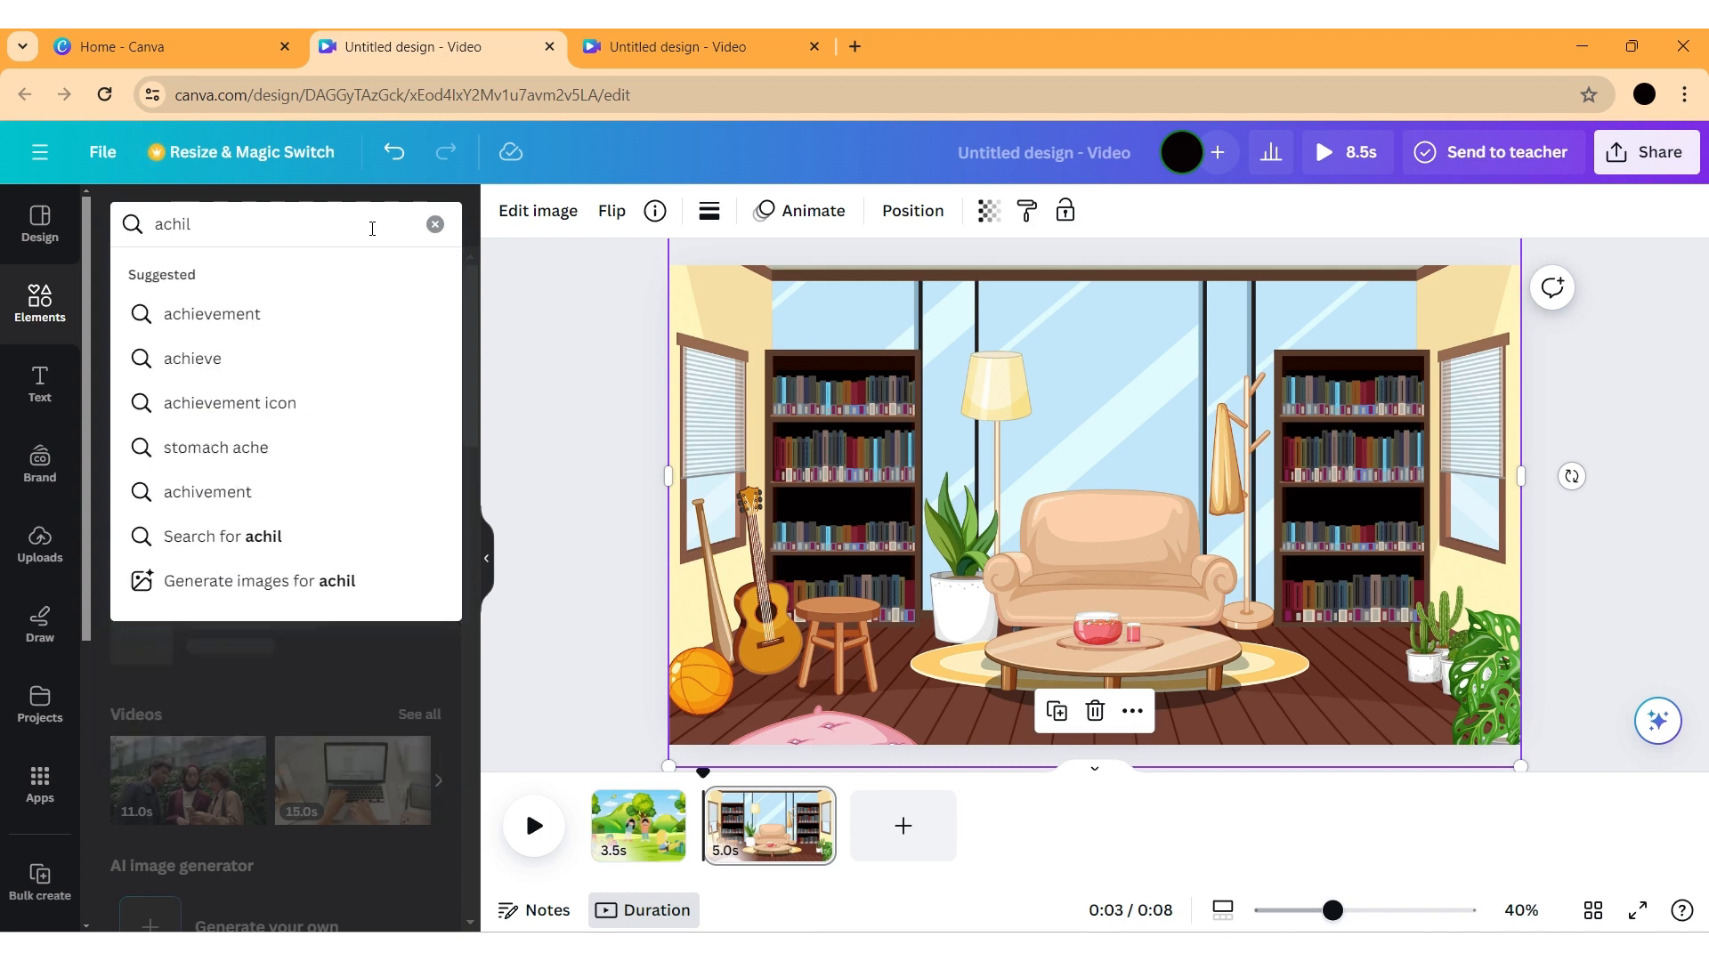
{"action": "key", "text": "BackSpace"}
{"action": "key", "text": "BackSpace"}
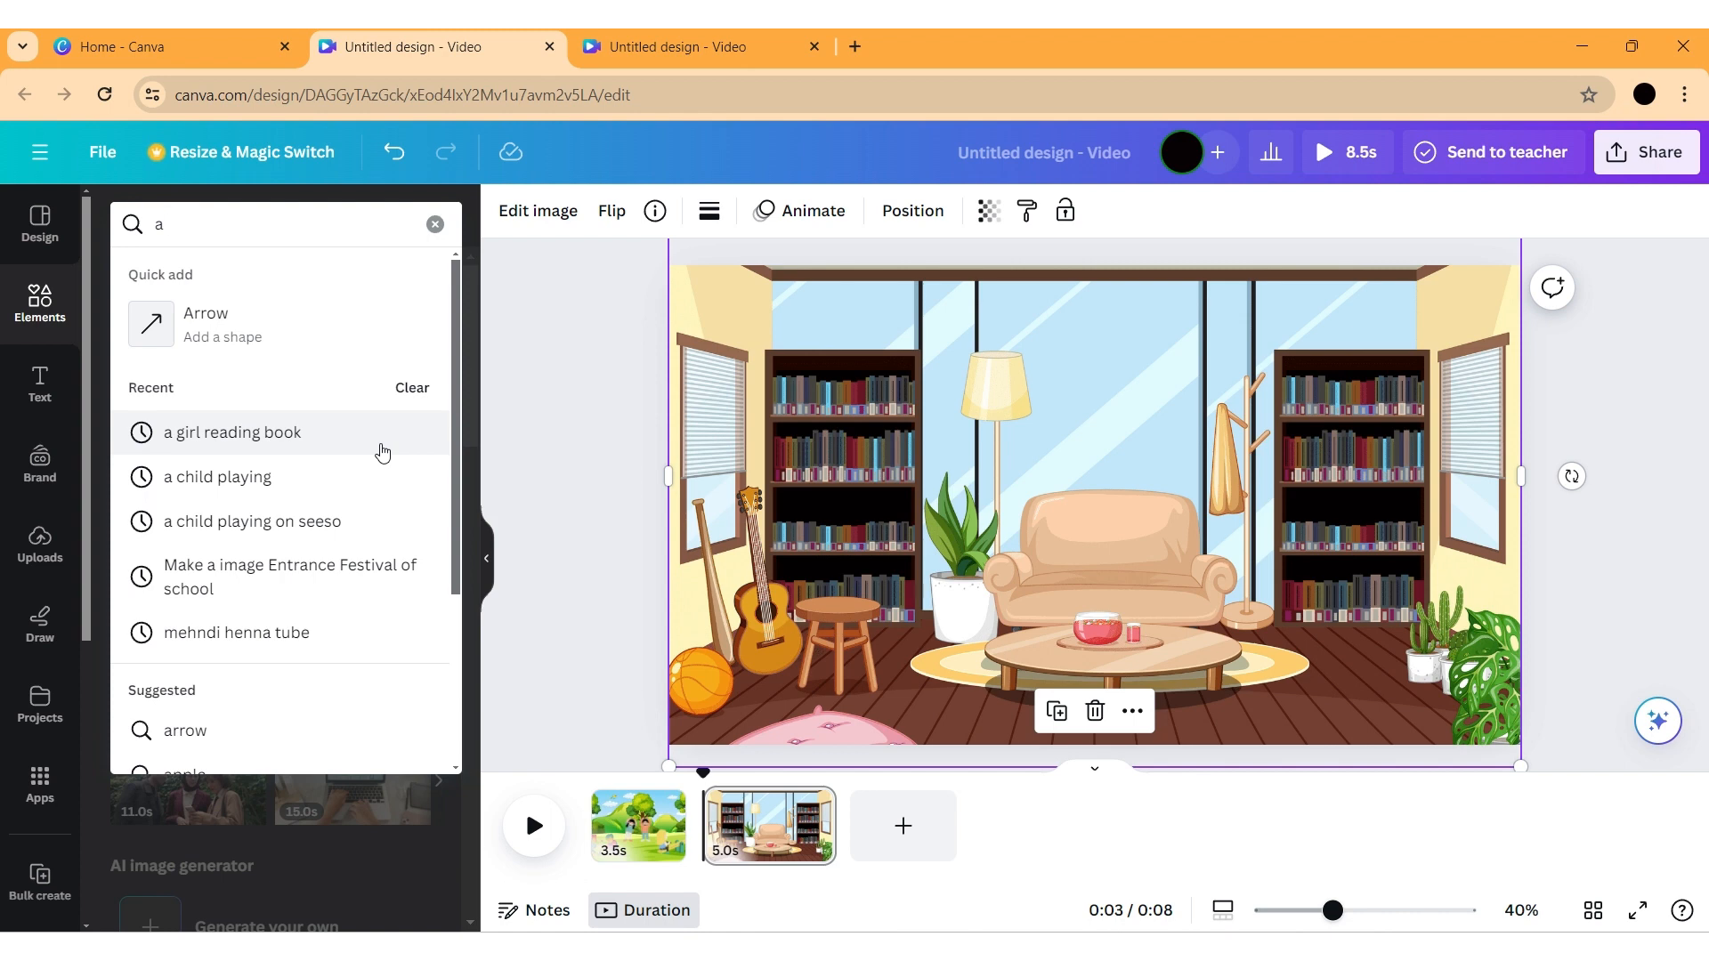
{"action": "left_click", "coordinate": [382, 450]}
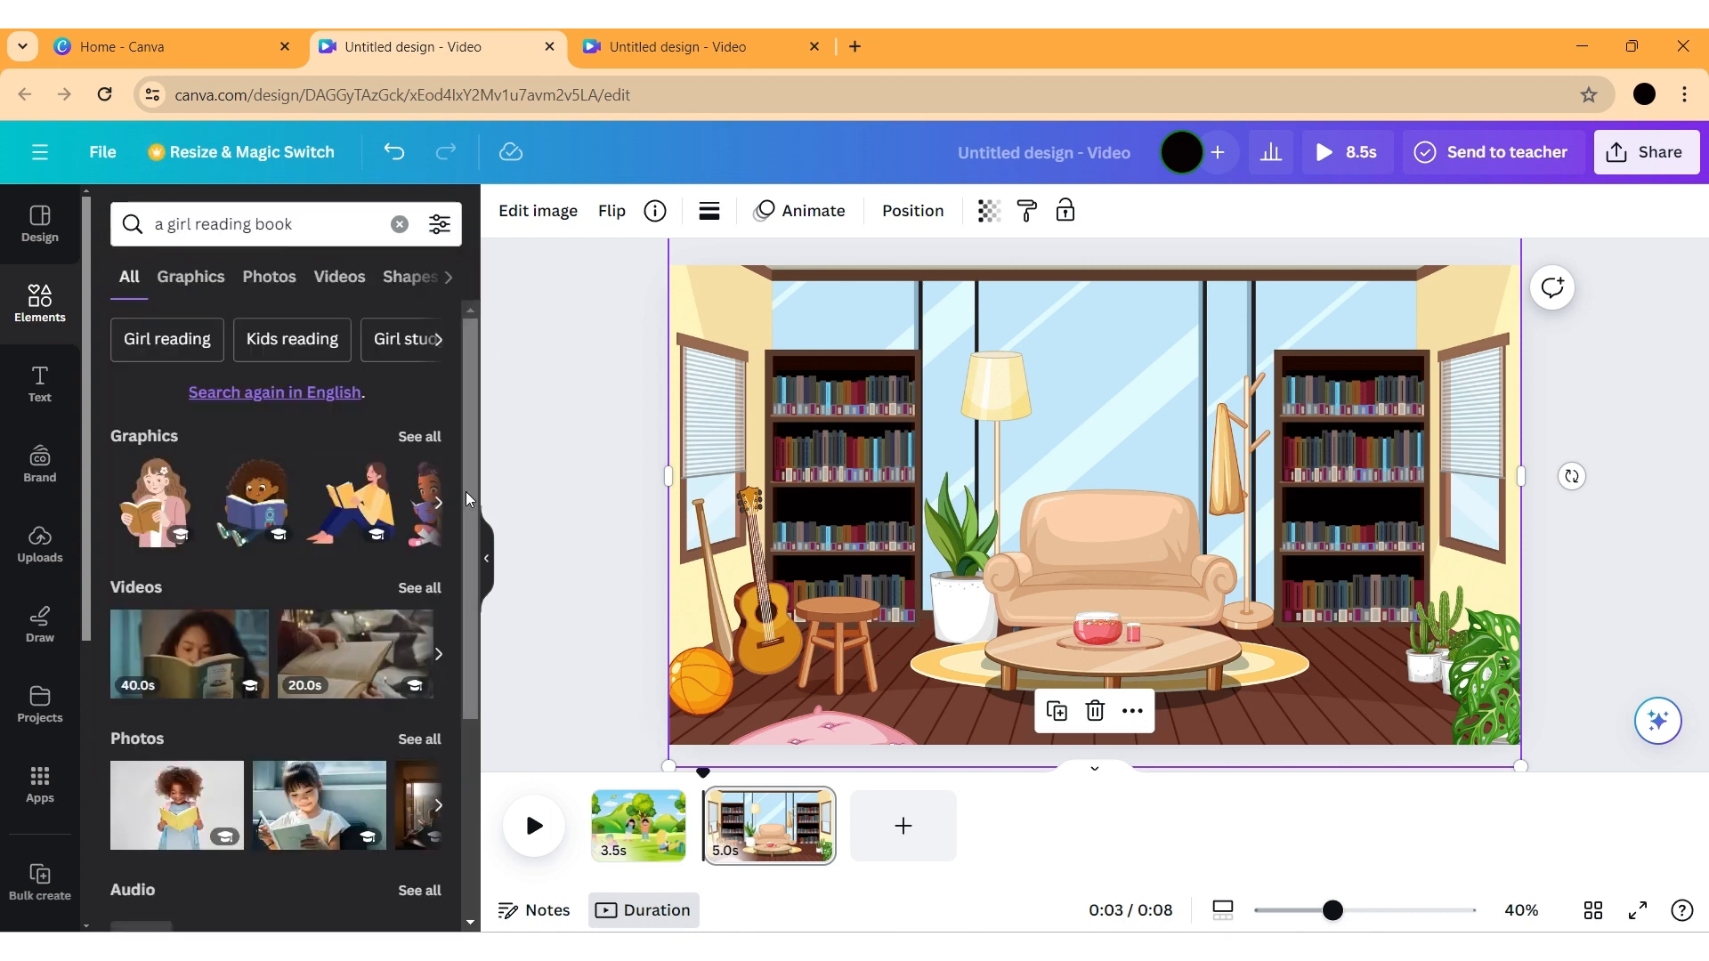
Add the graphic of a girl lying down with an open book, shrink it and place it by the pink cushion on the floor
{"action": "left_click", "coordinate": [432, 438]}
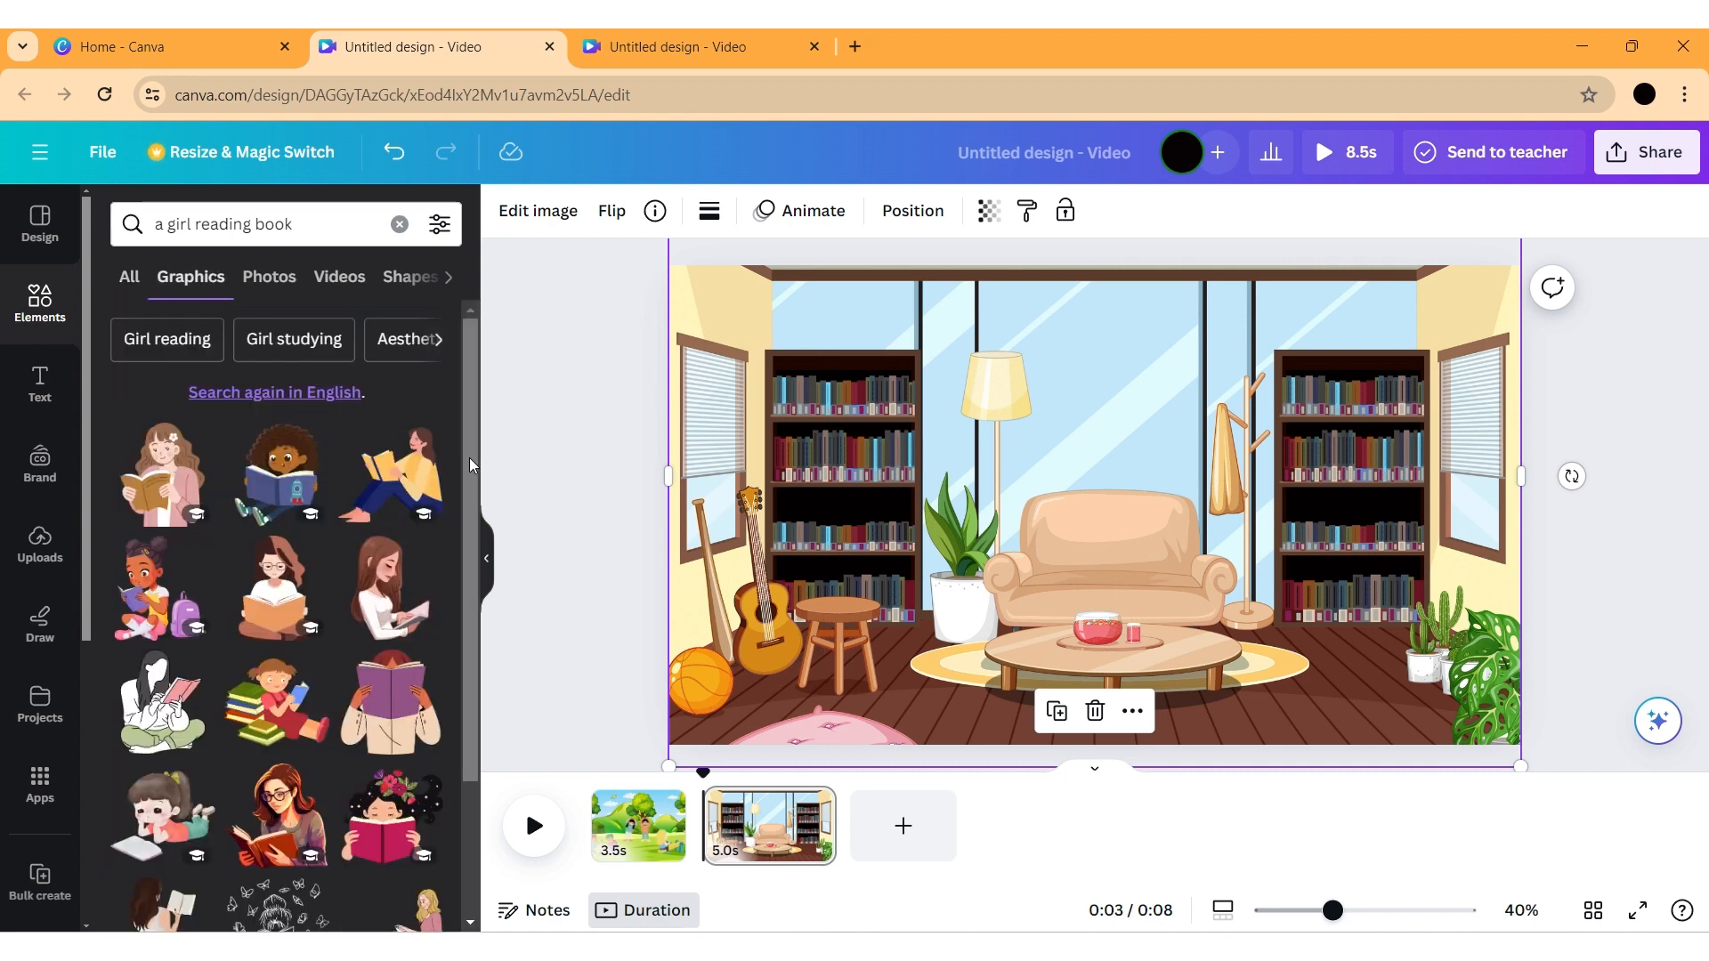
{"action": "scroll", "coordinate": [468, 458], "scroll_direction": "down", "scroll_amount": 3}
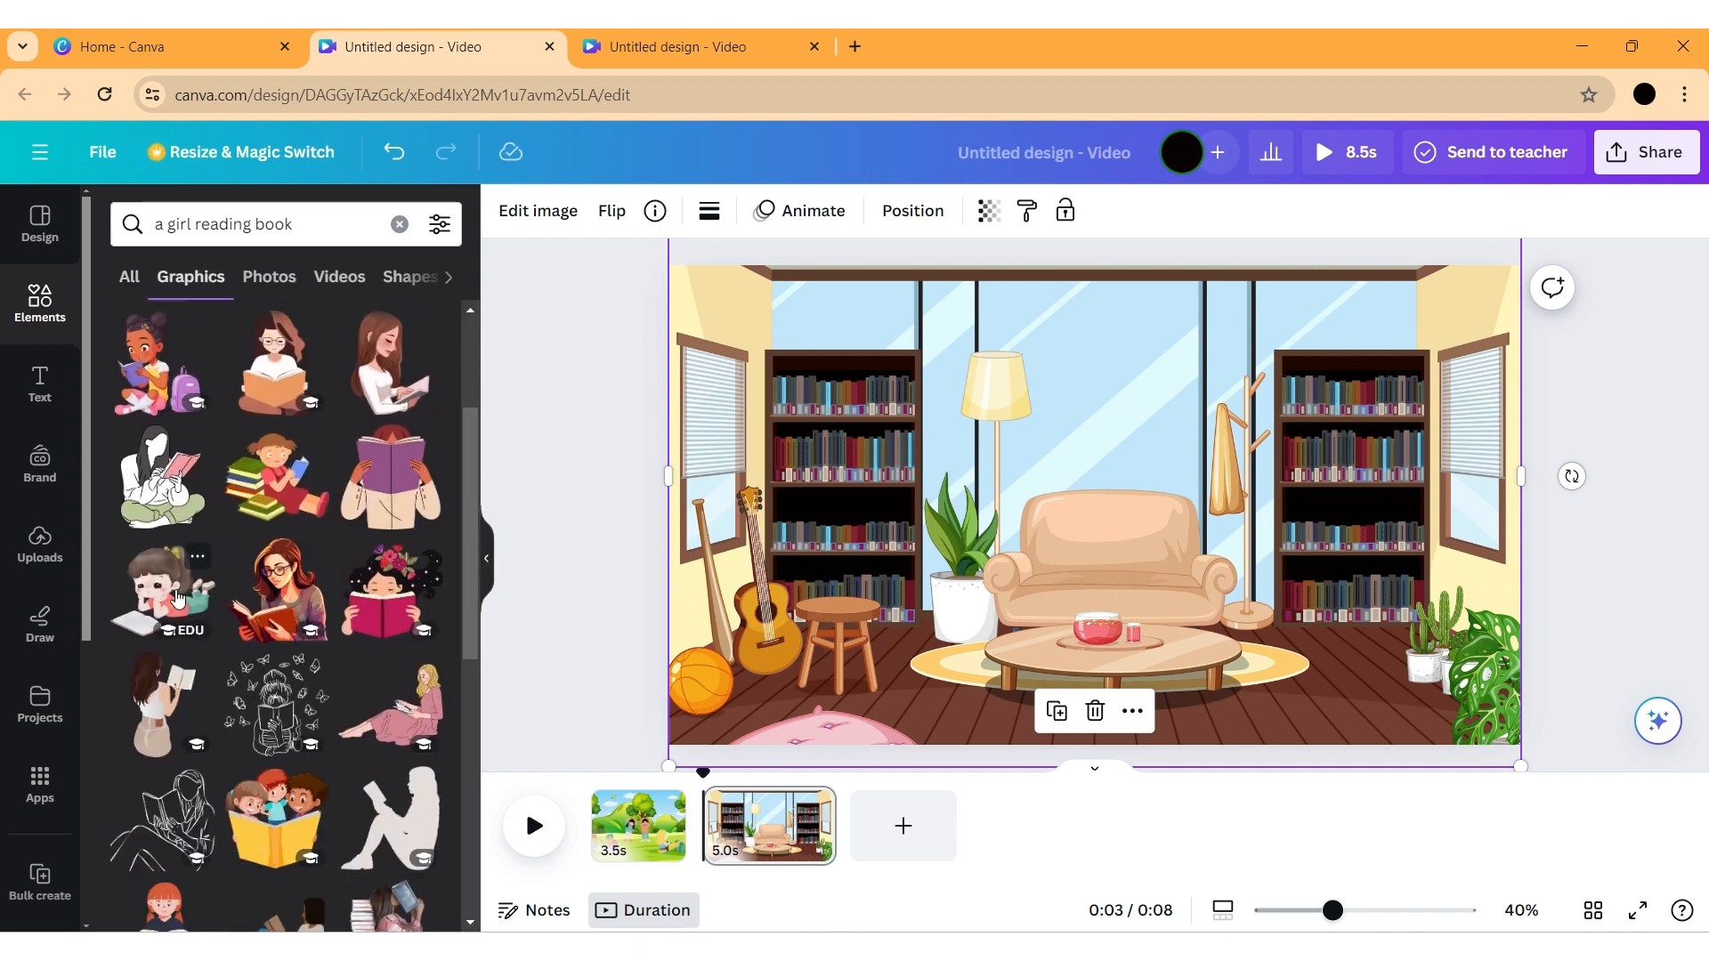
{"action": "left_click", "coordinate": [160, 592]}
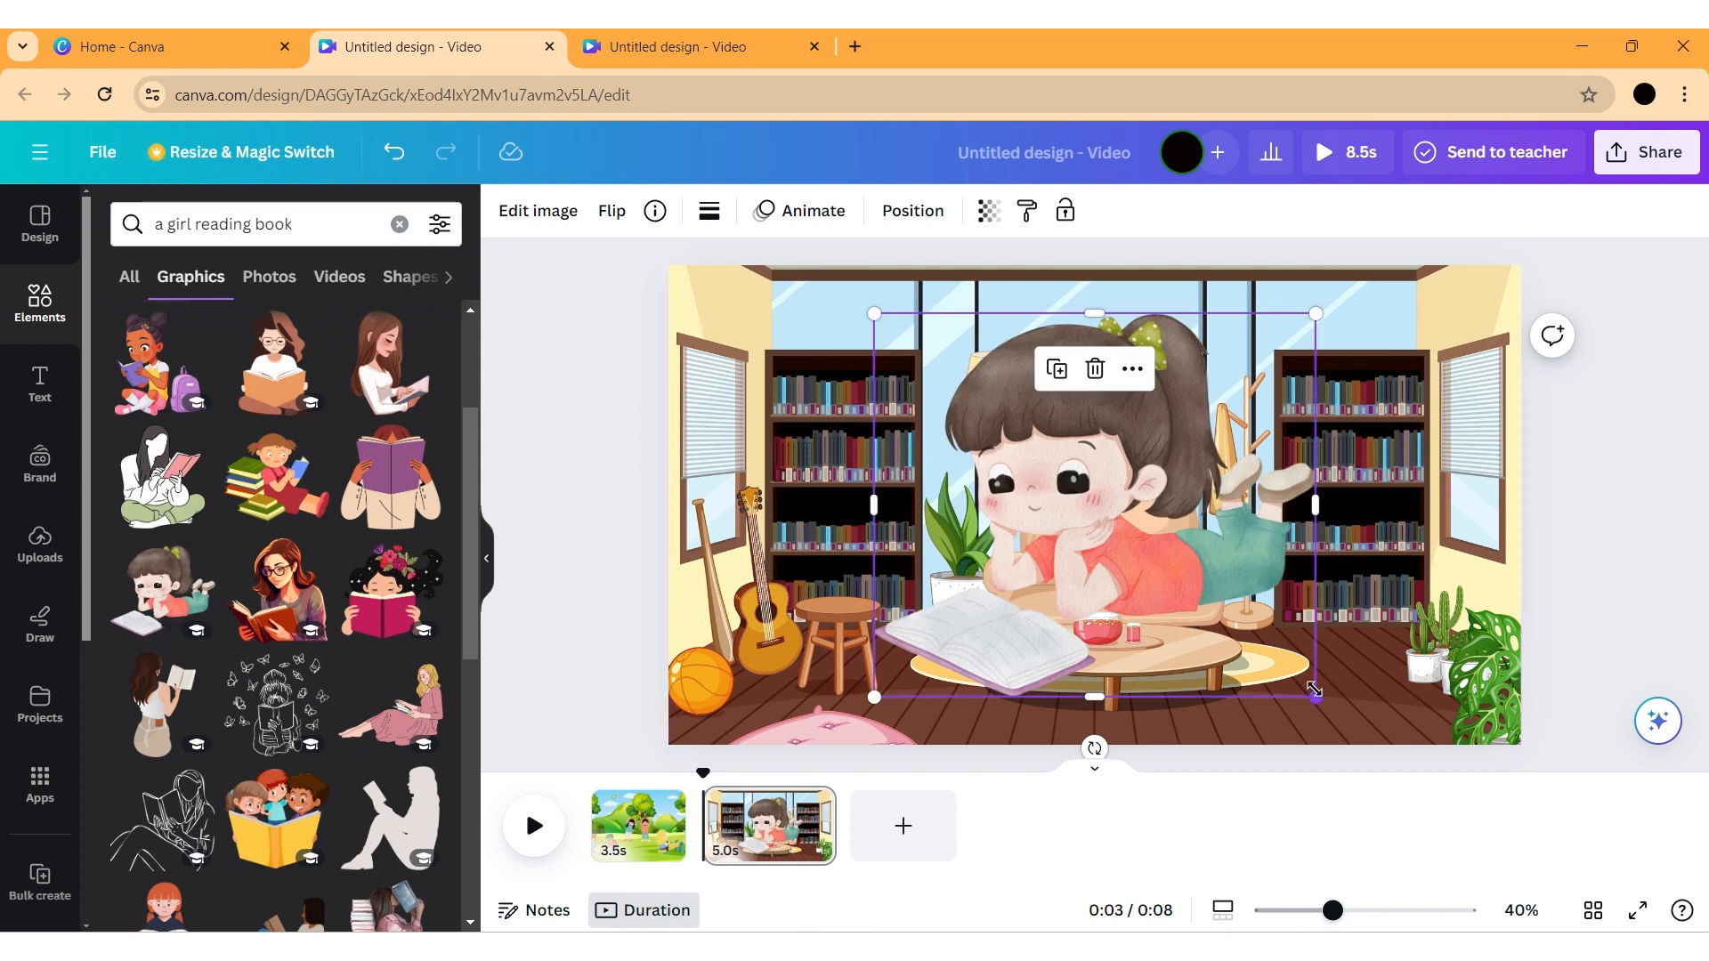
{"action": "left_click_drag", "start_coordinate": [1315, 690], "coordinate": [1062, 477]}
{"action": "left_click_drag", "start_coordinate": [981, 397], "coordinate": [893, 705]}
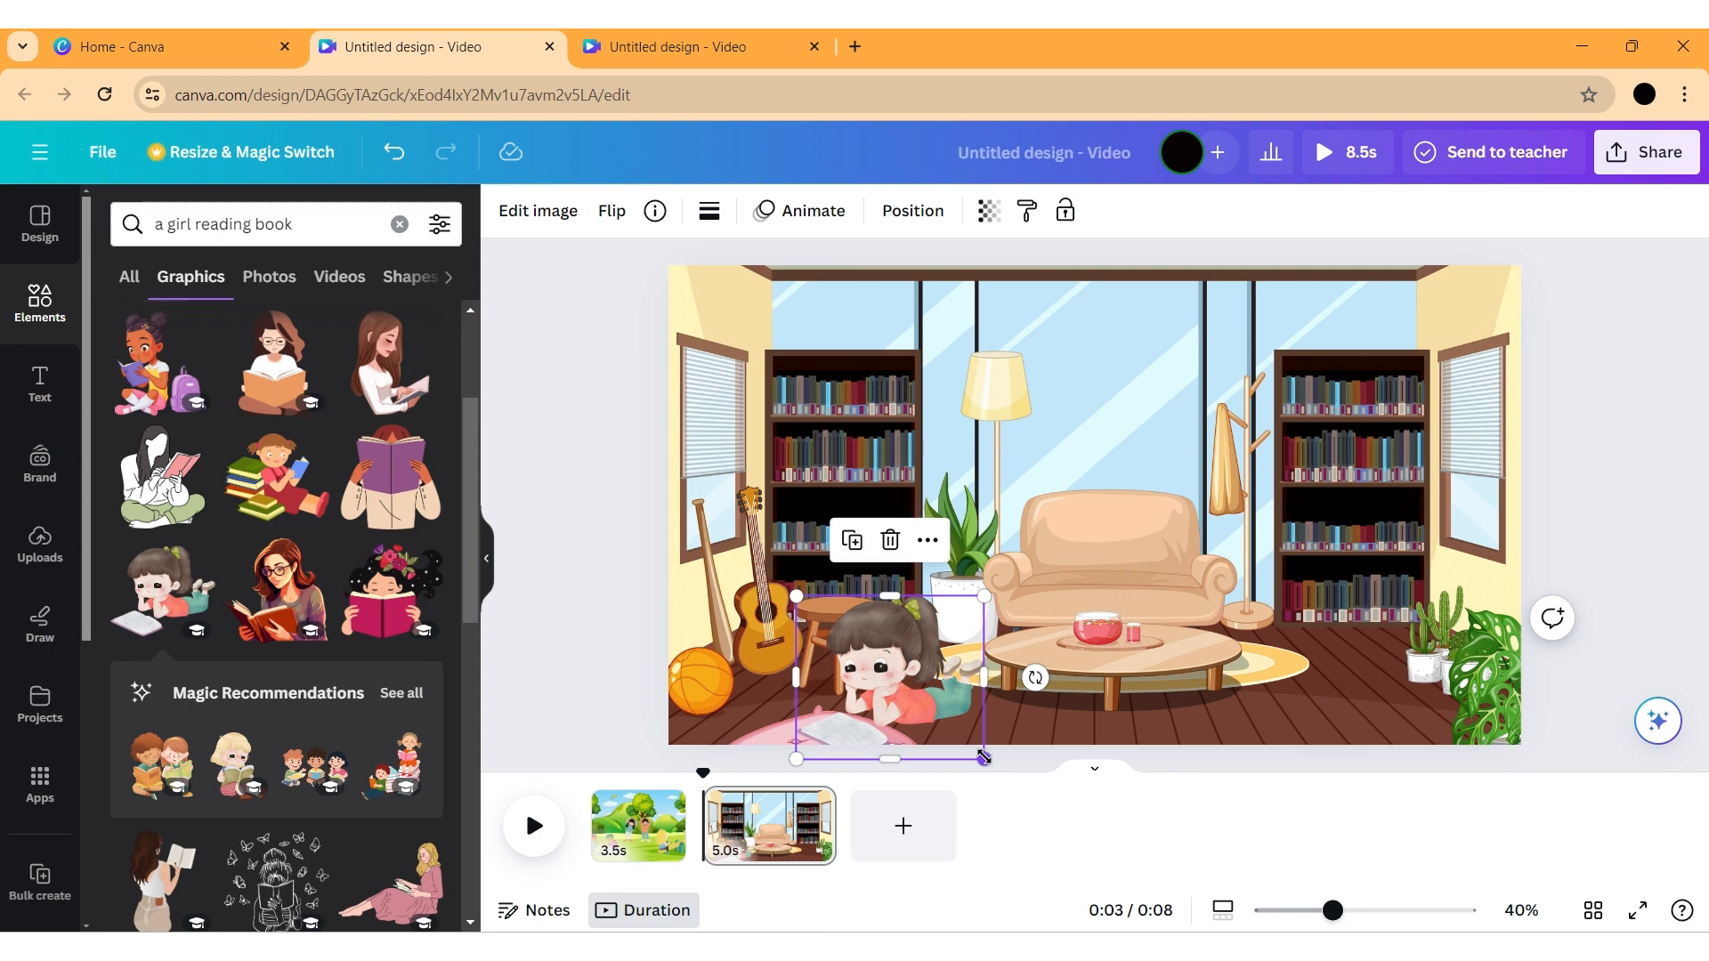
{"action": "left_click_drag", "start_coordinate": [984, 757], "coordinate": [956, 735]}
{"action": "left_click_drag", "start_coordinate": [900, 674], "coordinate": [915, 693]}
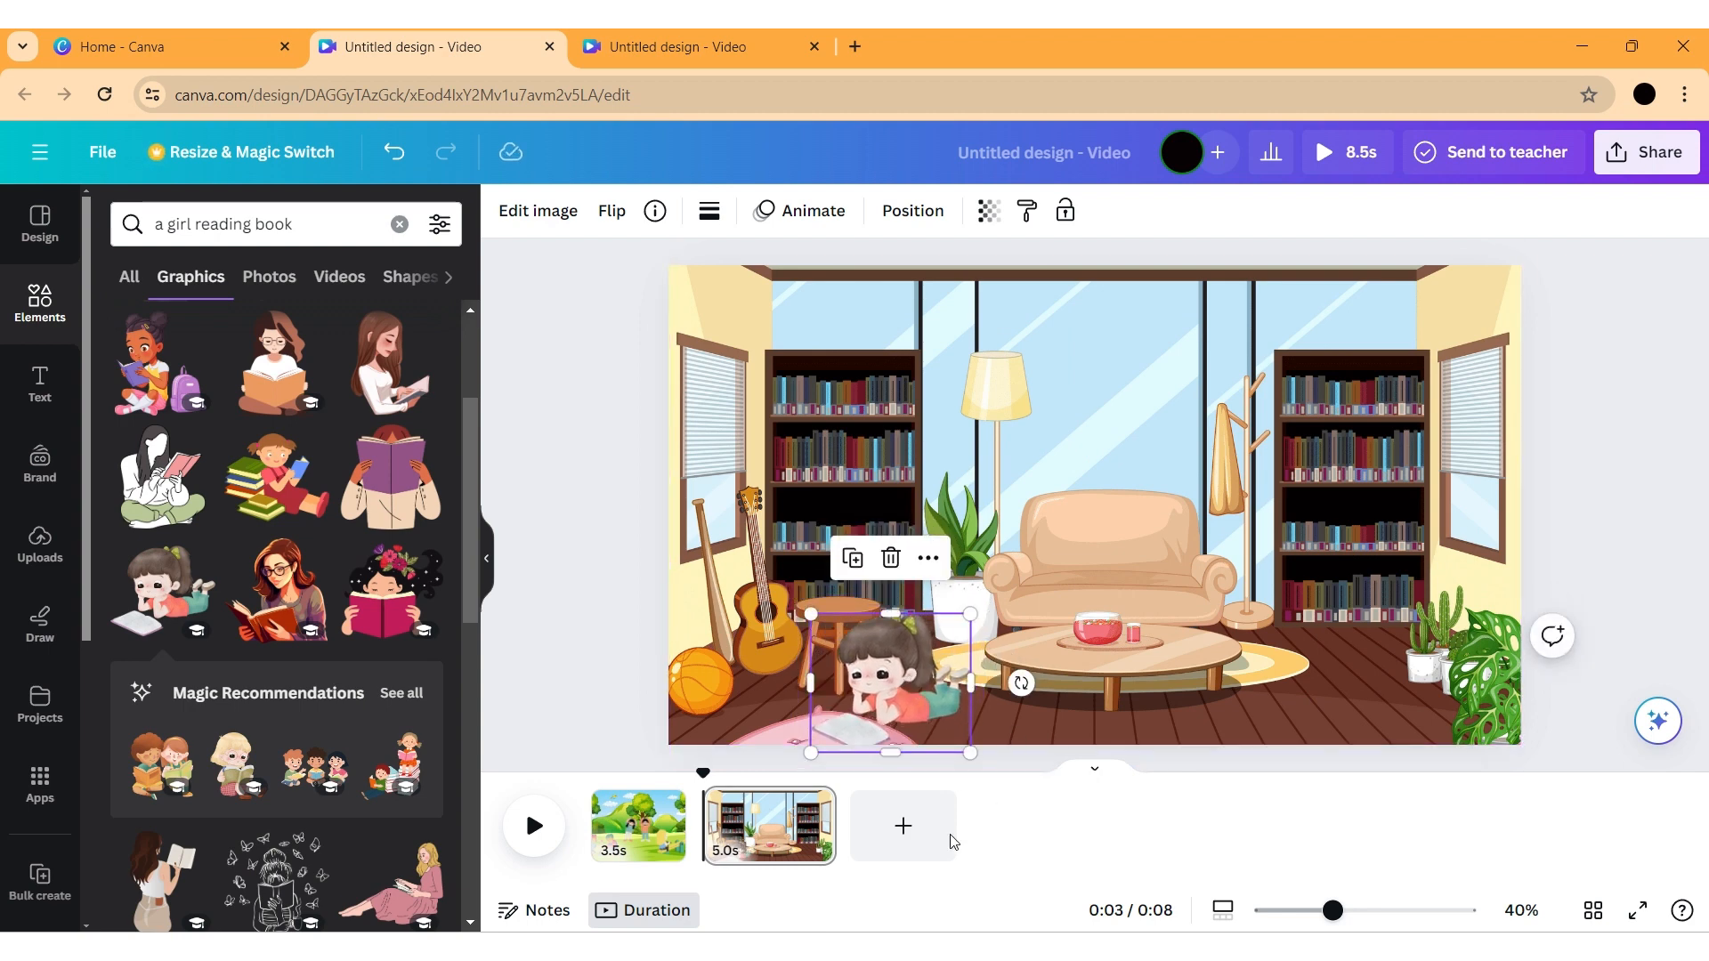
Add the graphic of the blonde girl with glasses reading a book, shrink it and place it on the floor beside the cactus plants
{"action": "left_click_drag", "start_coordinate": [461, 586], "coordinate": [533, 824]}
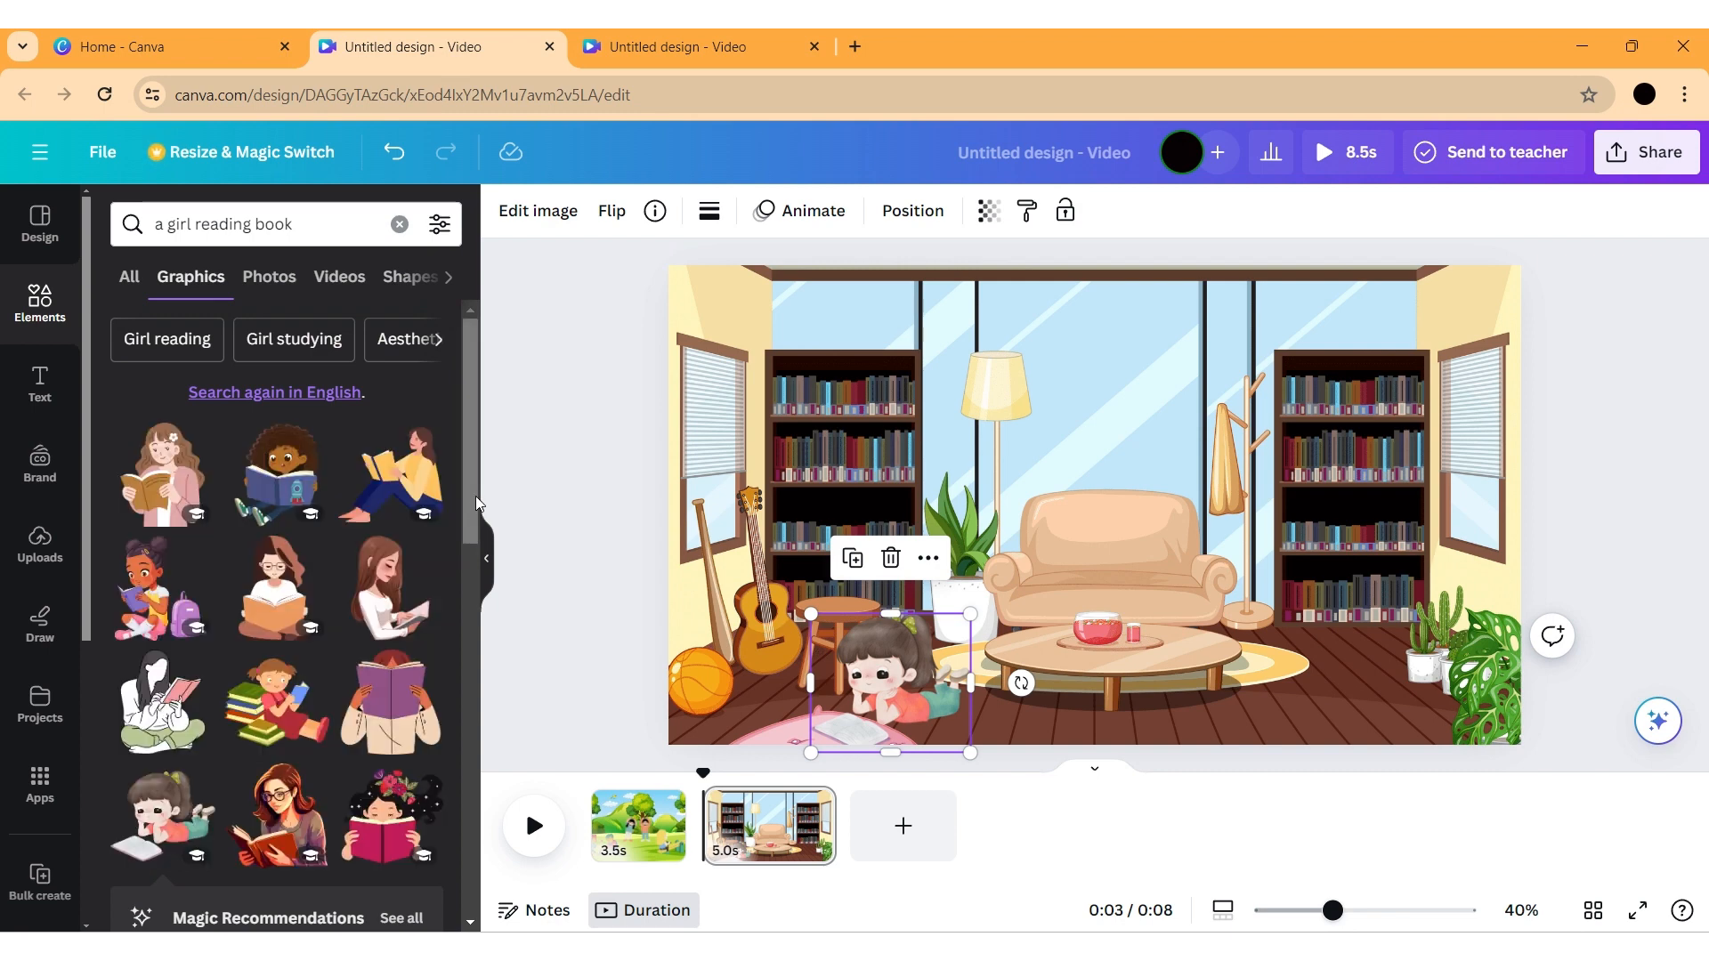
{"action": "left_click_drag", "start_coordinate": [476, 495], "coordinate": [519, 788]}
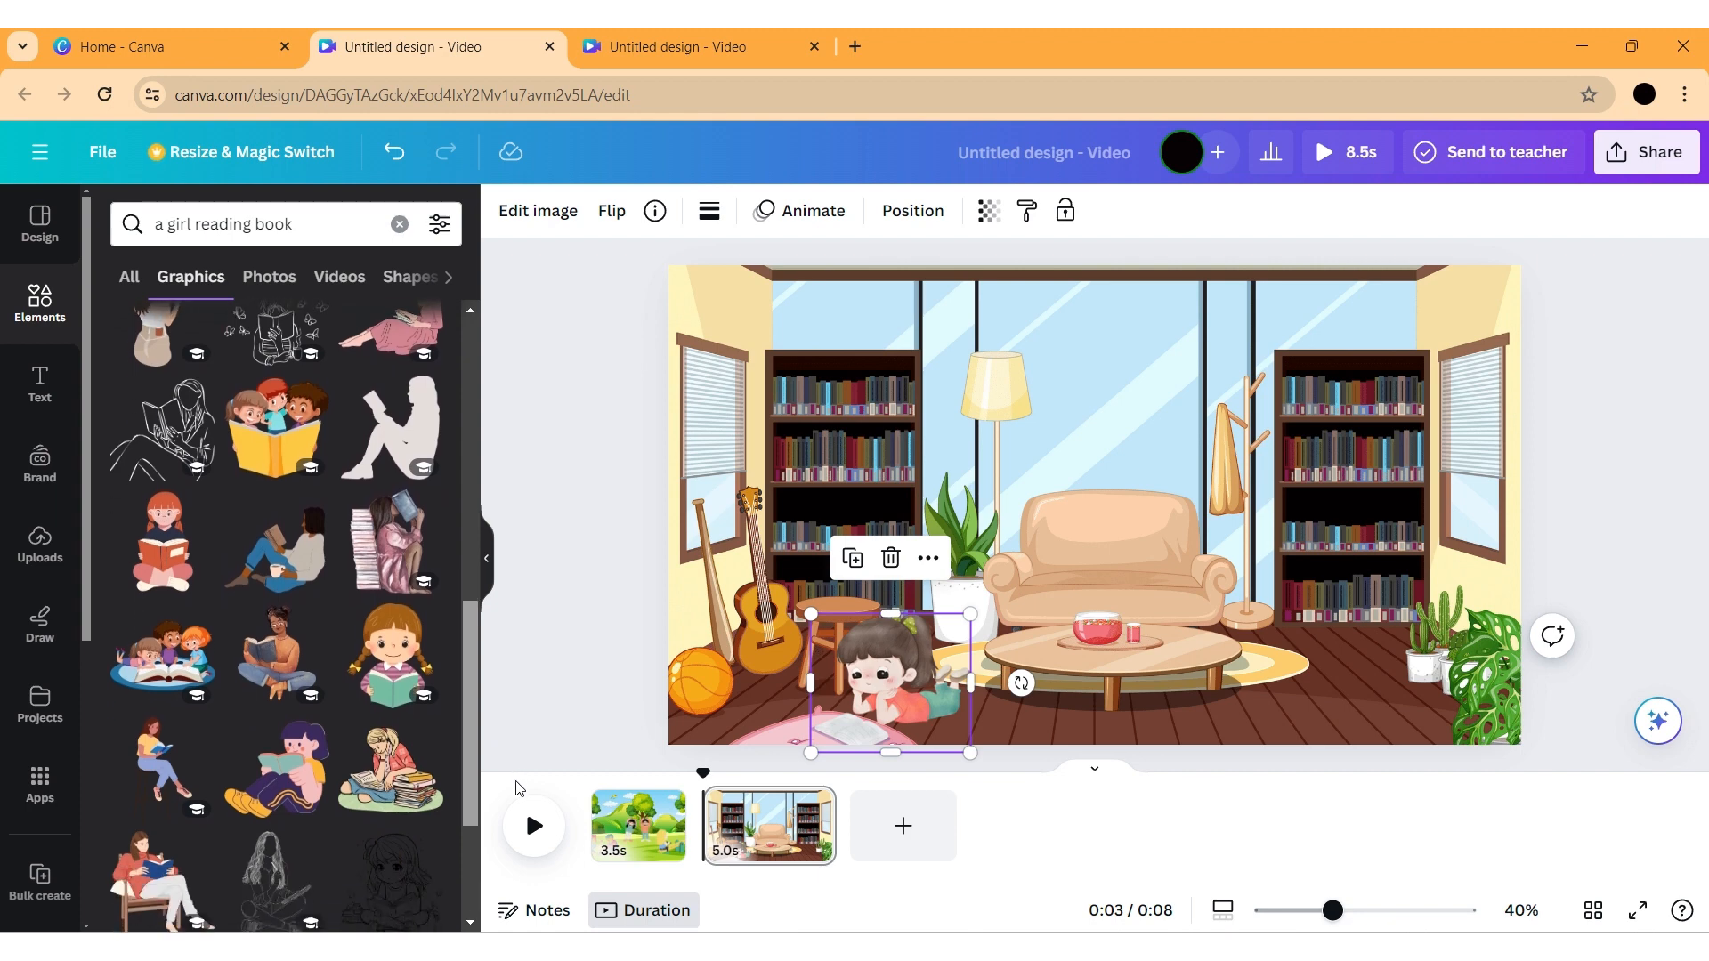
{"action": "scroll", "coordinate": [204, 785], "scroll_direction": "down", "scroll_amount": 3}
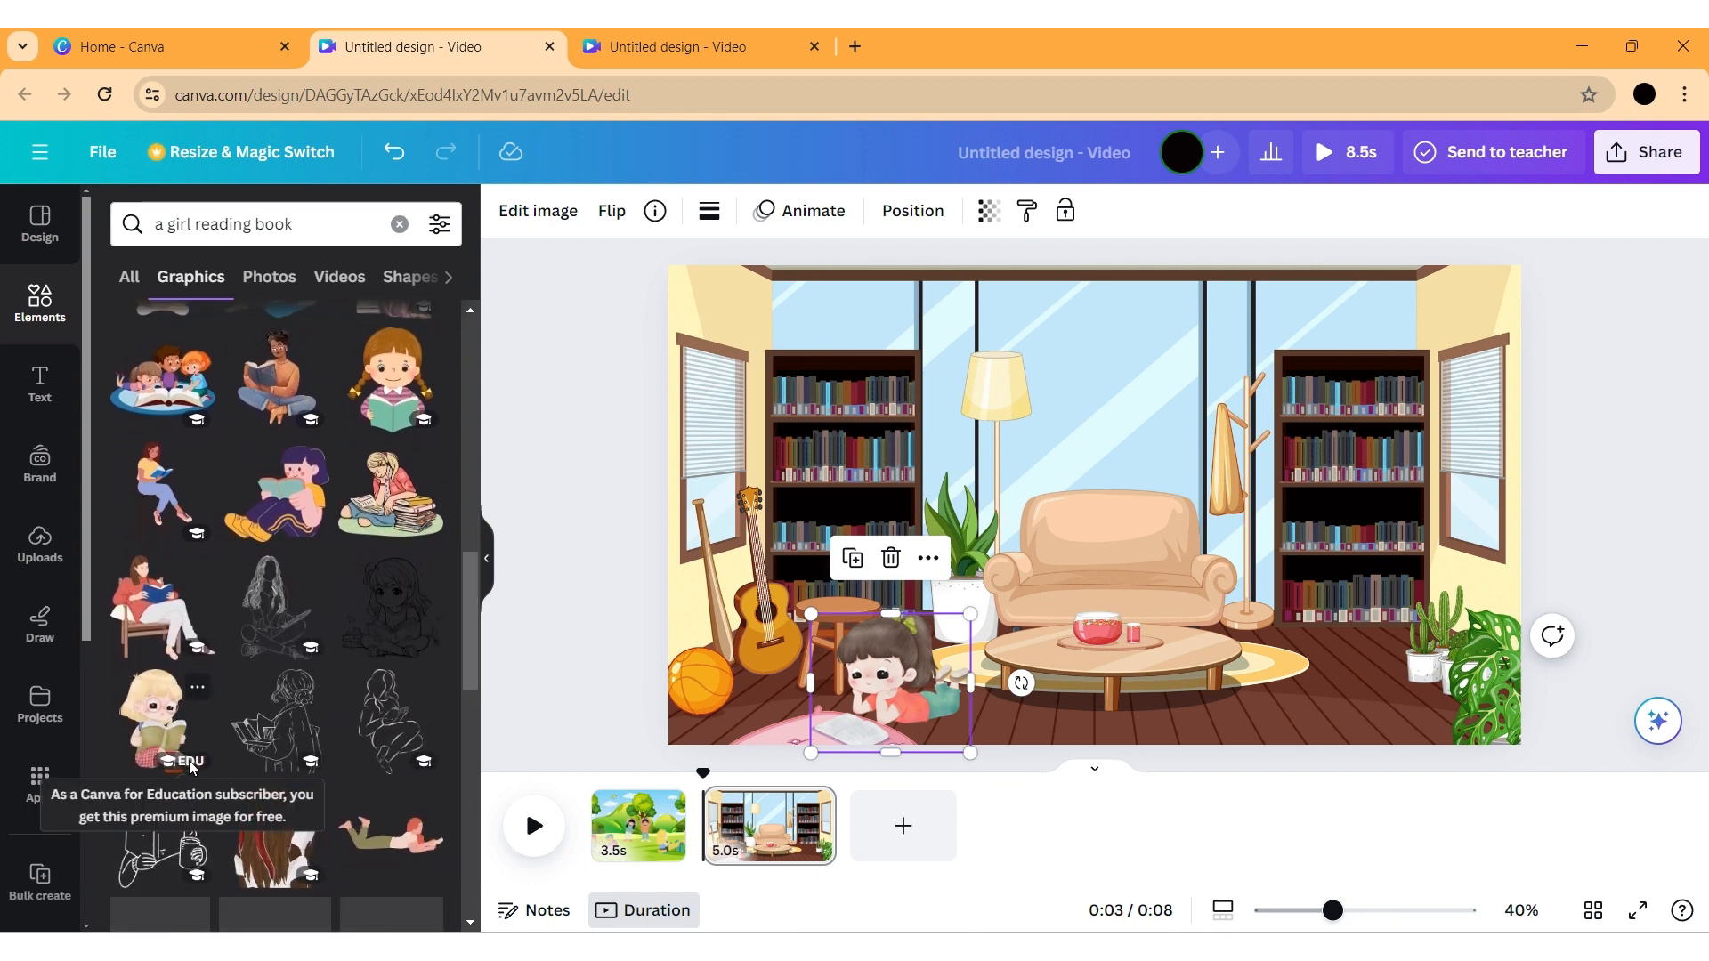
{"action": "left_click", "coordinate": [175, 731]}
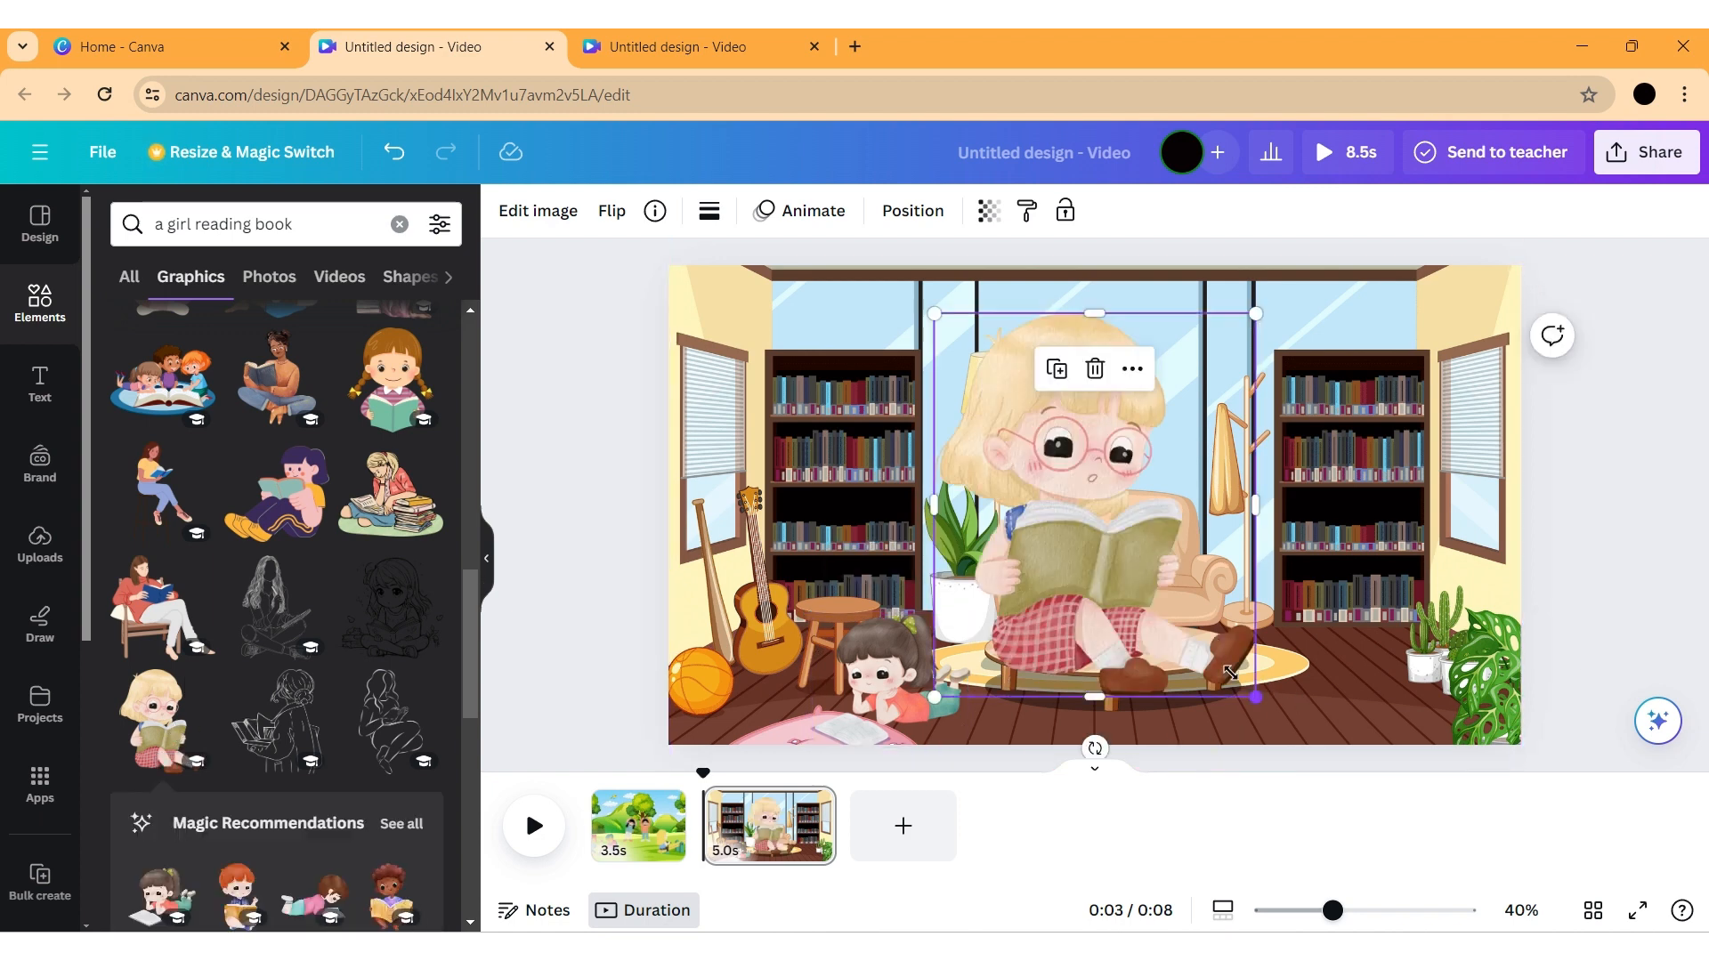
{"action": "left_click_drag", "start_coordinate": [1256, 698], "coordinate": [1031, 429]}
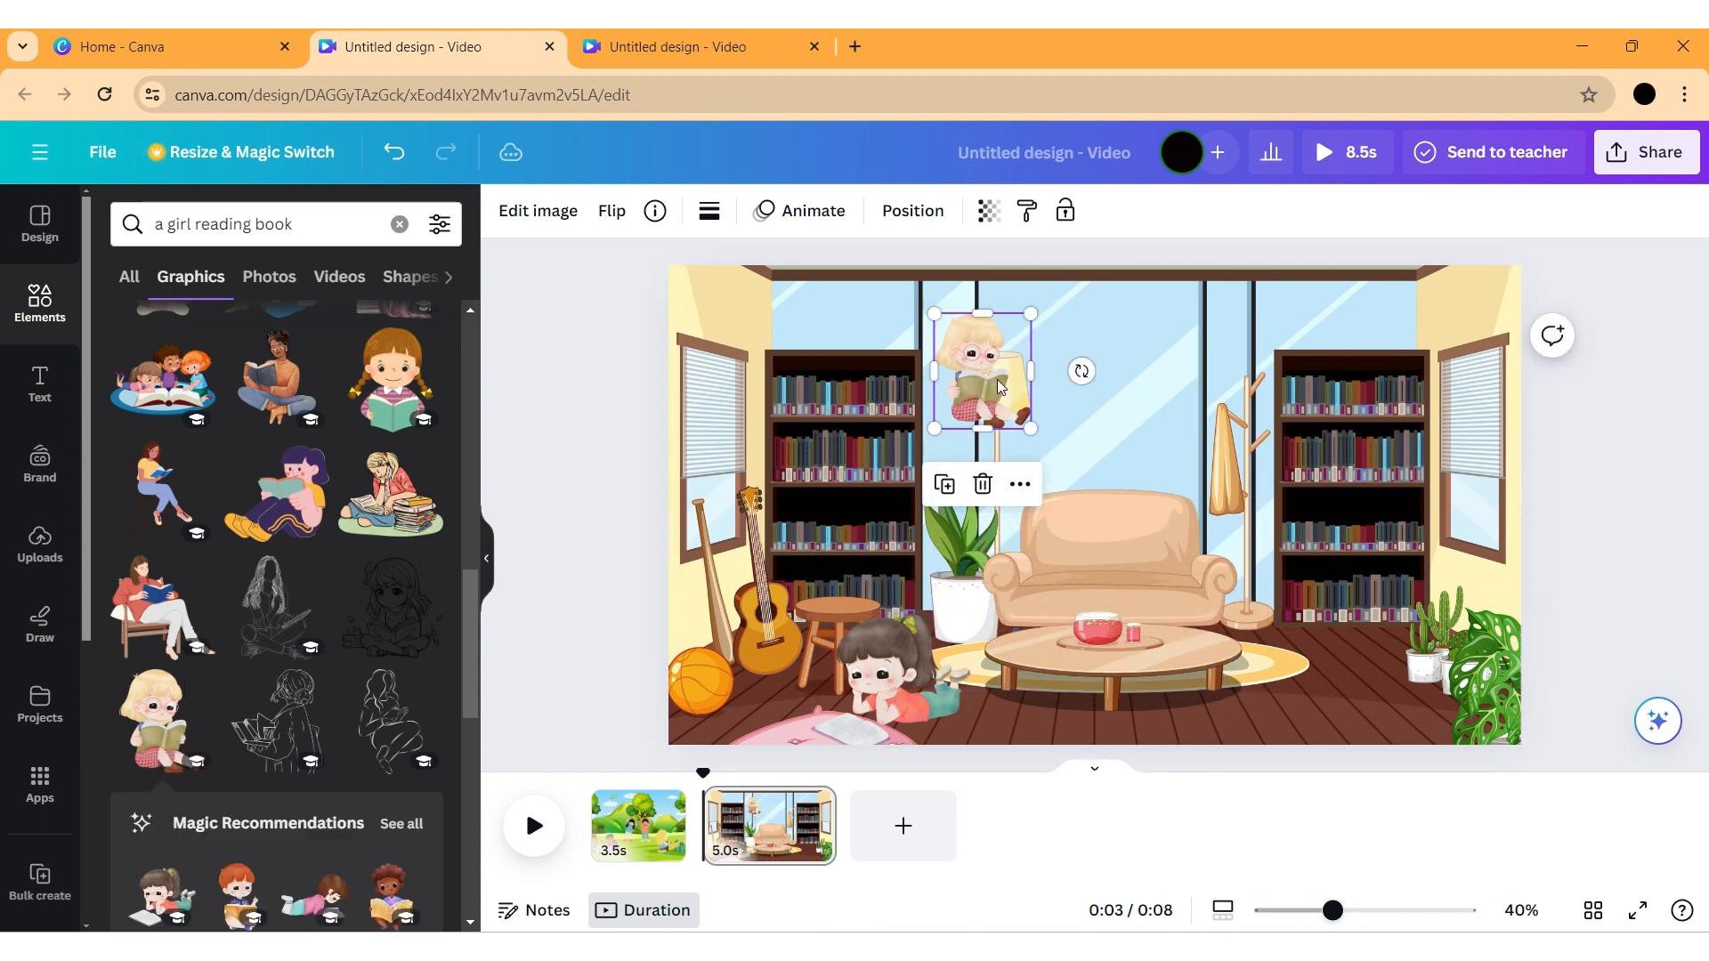
{"action": "left_click_drag", "start_coordinate": [988, 369], "coordinate": [1241, 578]}
{"action": "left_click_drag", "start_coordinate": [1326, 638], "coordinate": [1357, 672]}
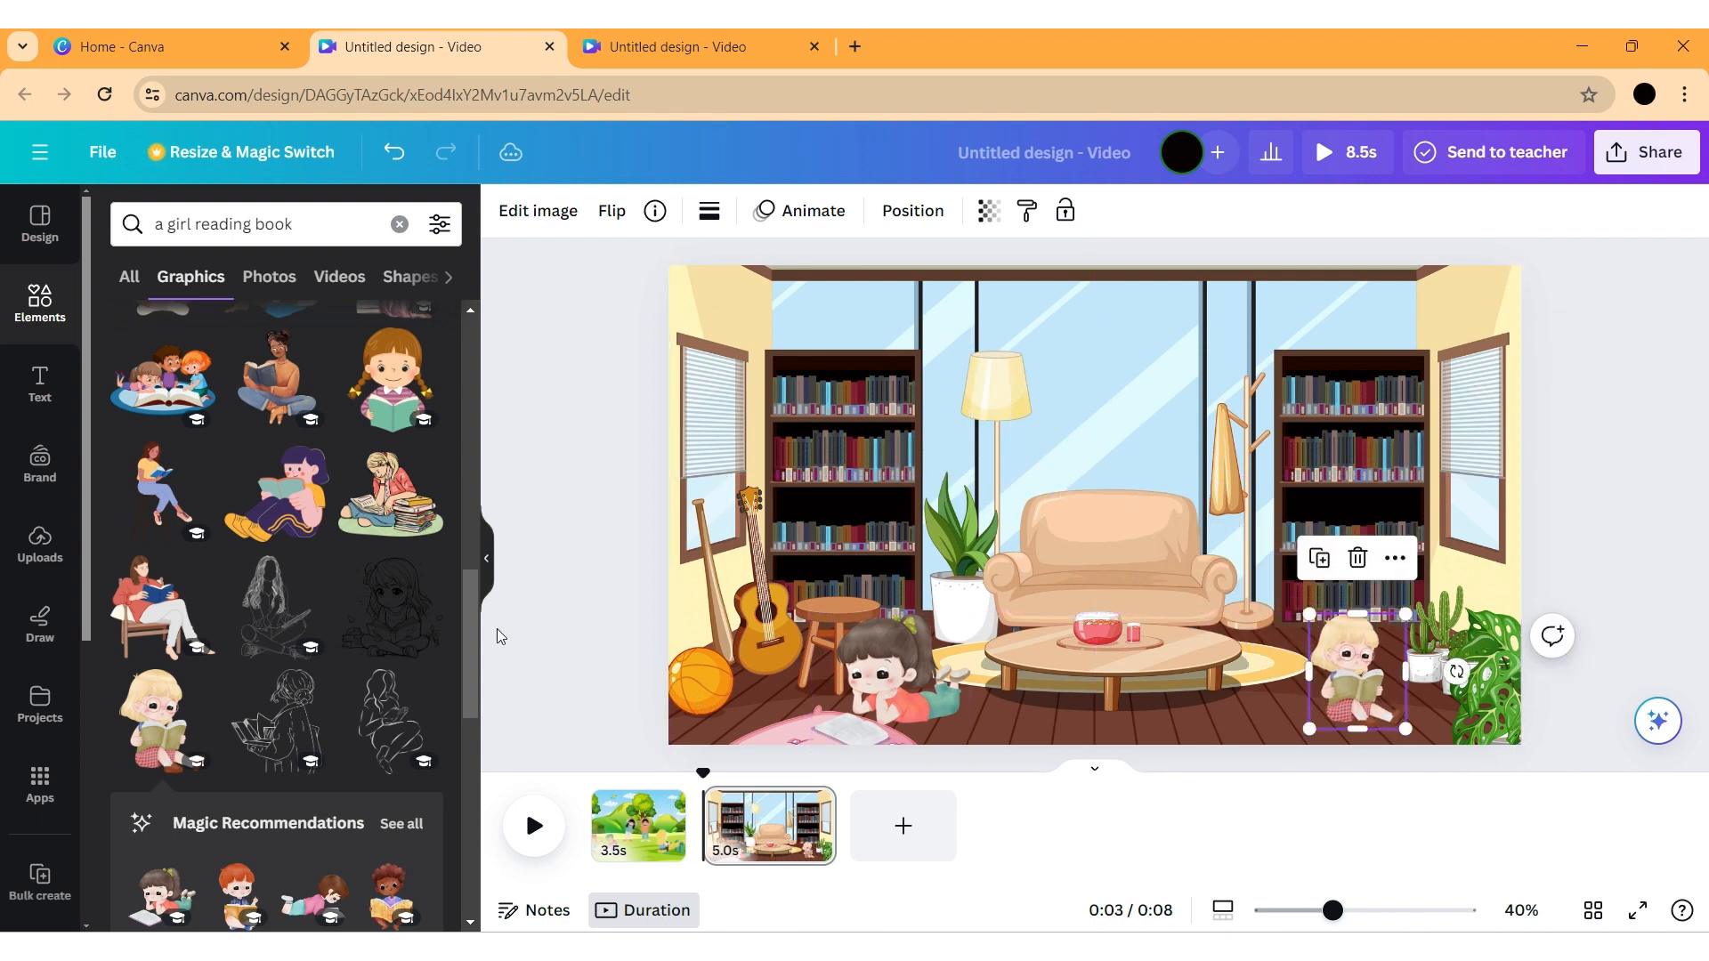
Add the recently used graphic of the woman in yellow with a laptop, shrink it and seat her on the sofa
{"action": "left_click_drag", "start_coordinate": [467, 633], "coordinate": [477, 851]}
{"action": "scroll", "coordinate": [477, 850], "scroll_direction": "down", "scroll_amount": 10}
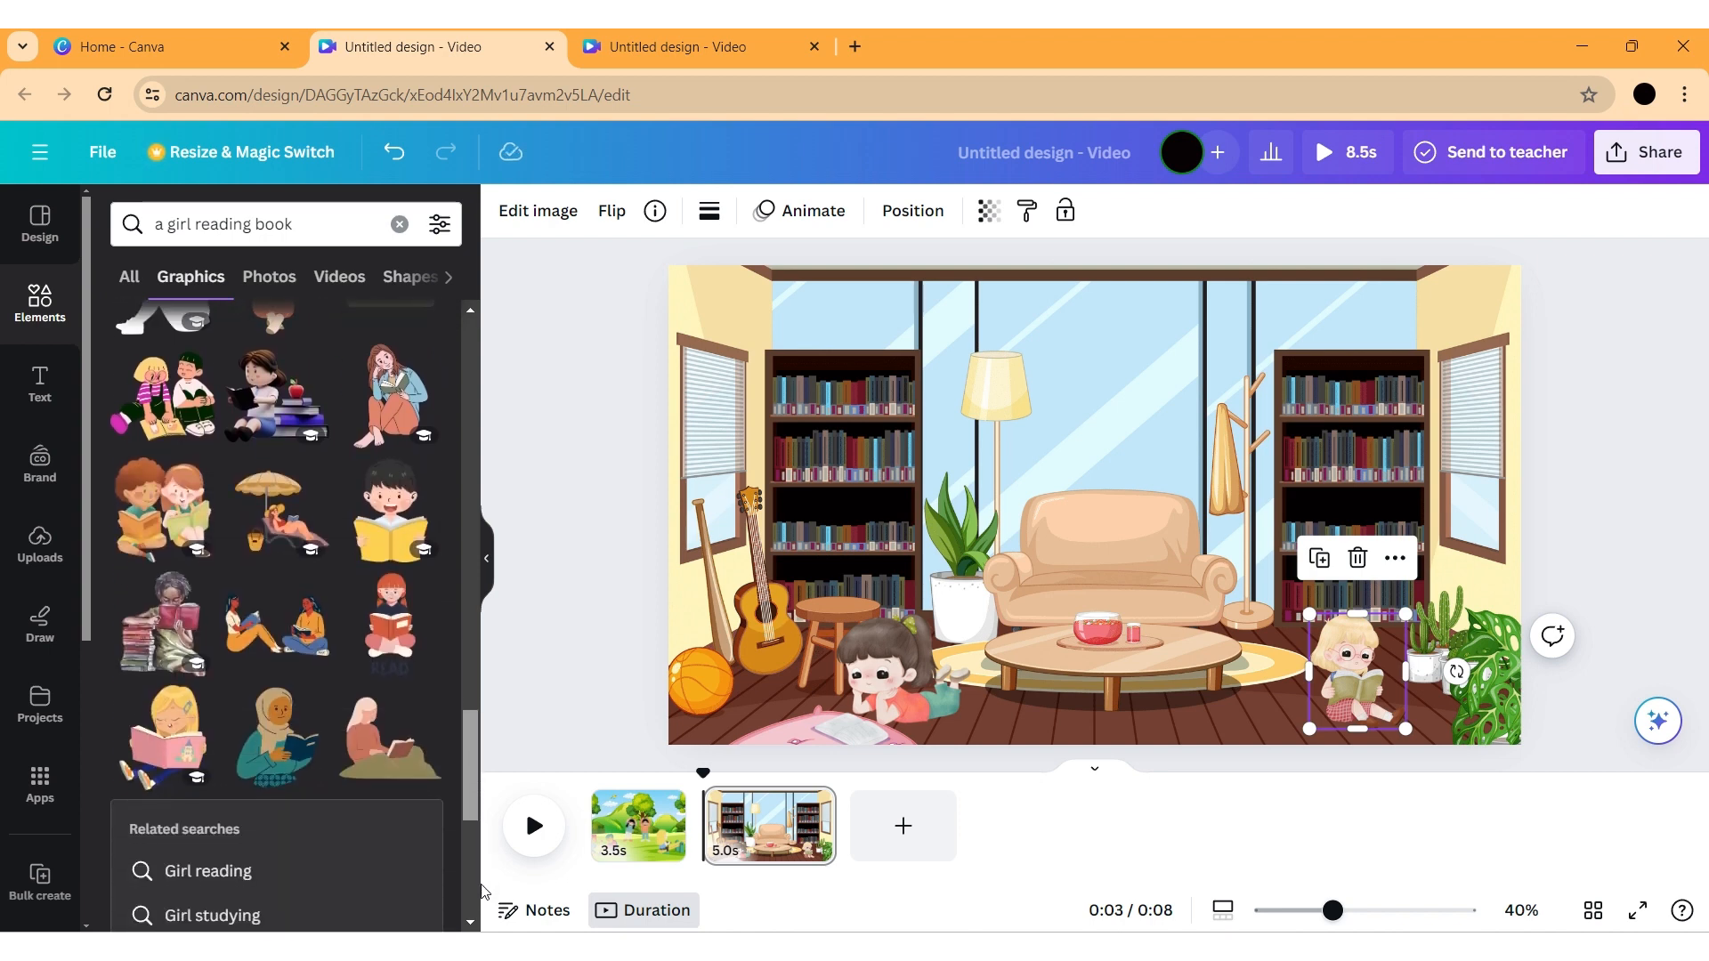
{"action": "scroll", "coordinate": [467, 881], "scroll_direction": "down", "scroll_amount": 3}
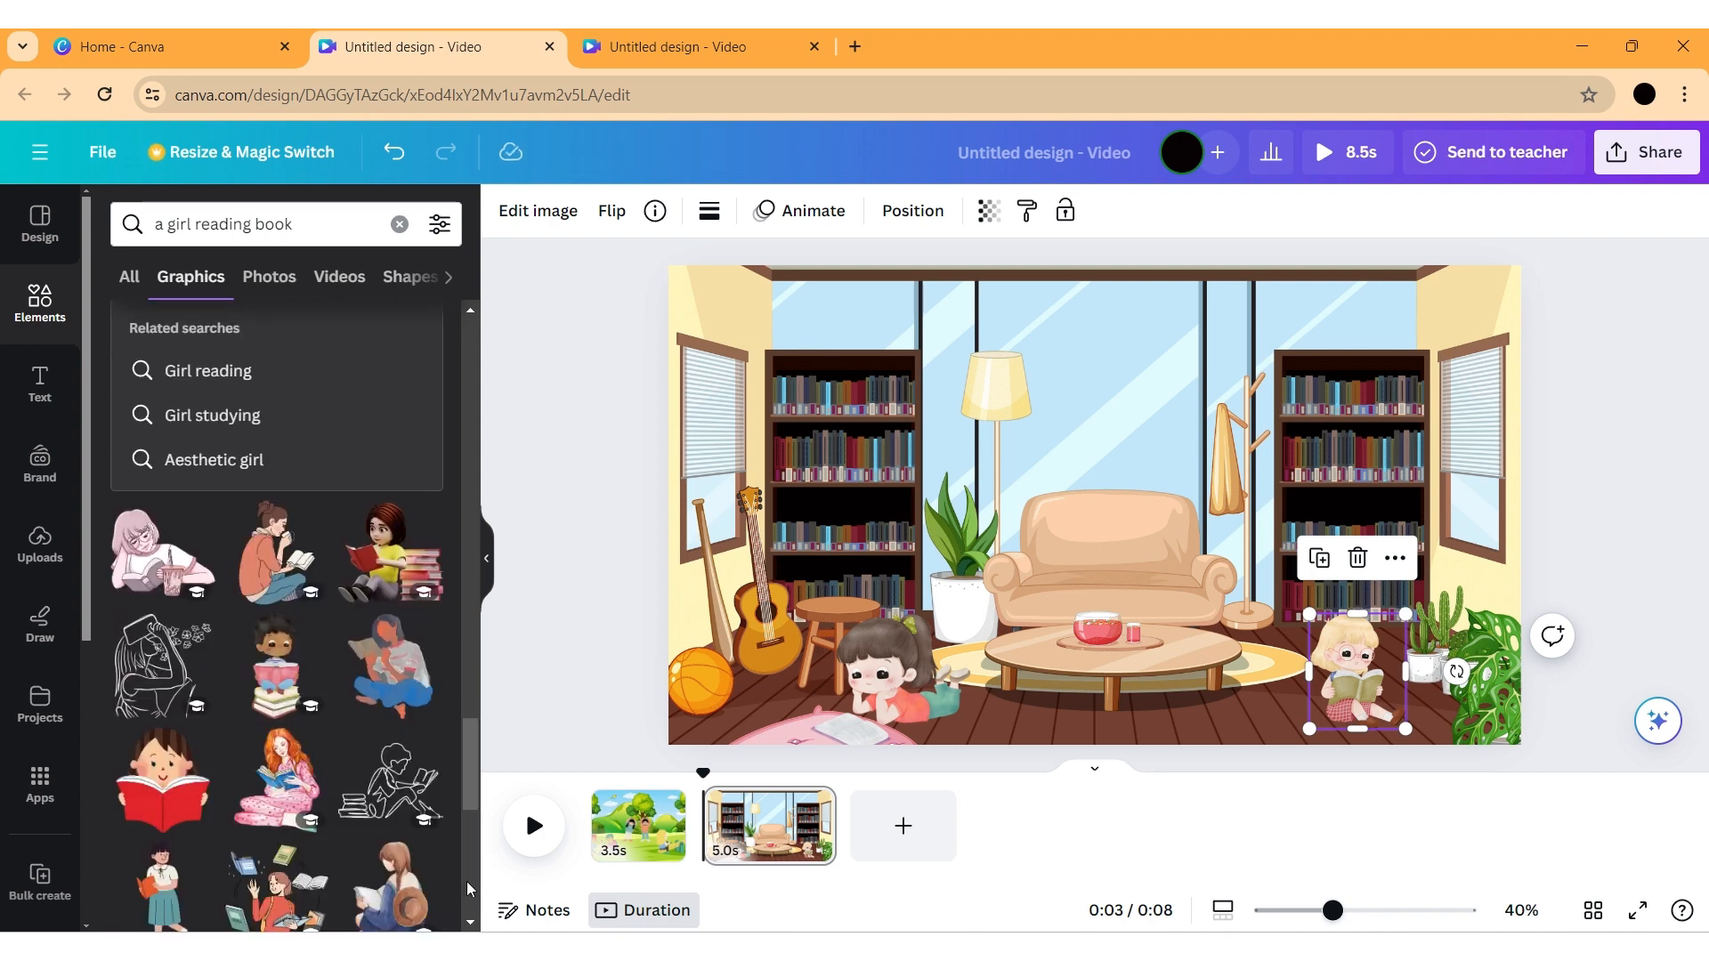
{"action": "left_click_drag", "start_coordinate": [470, 778], "coordinate": [470, 820]}
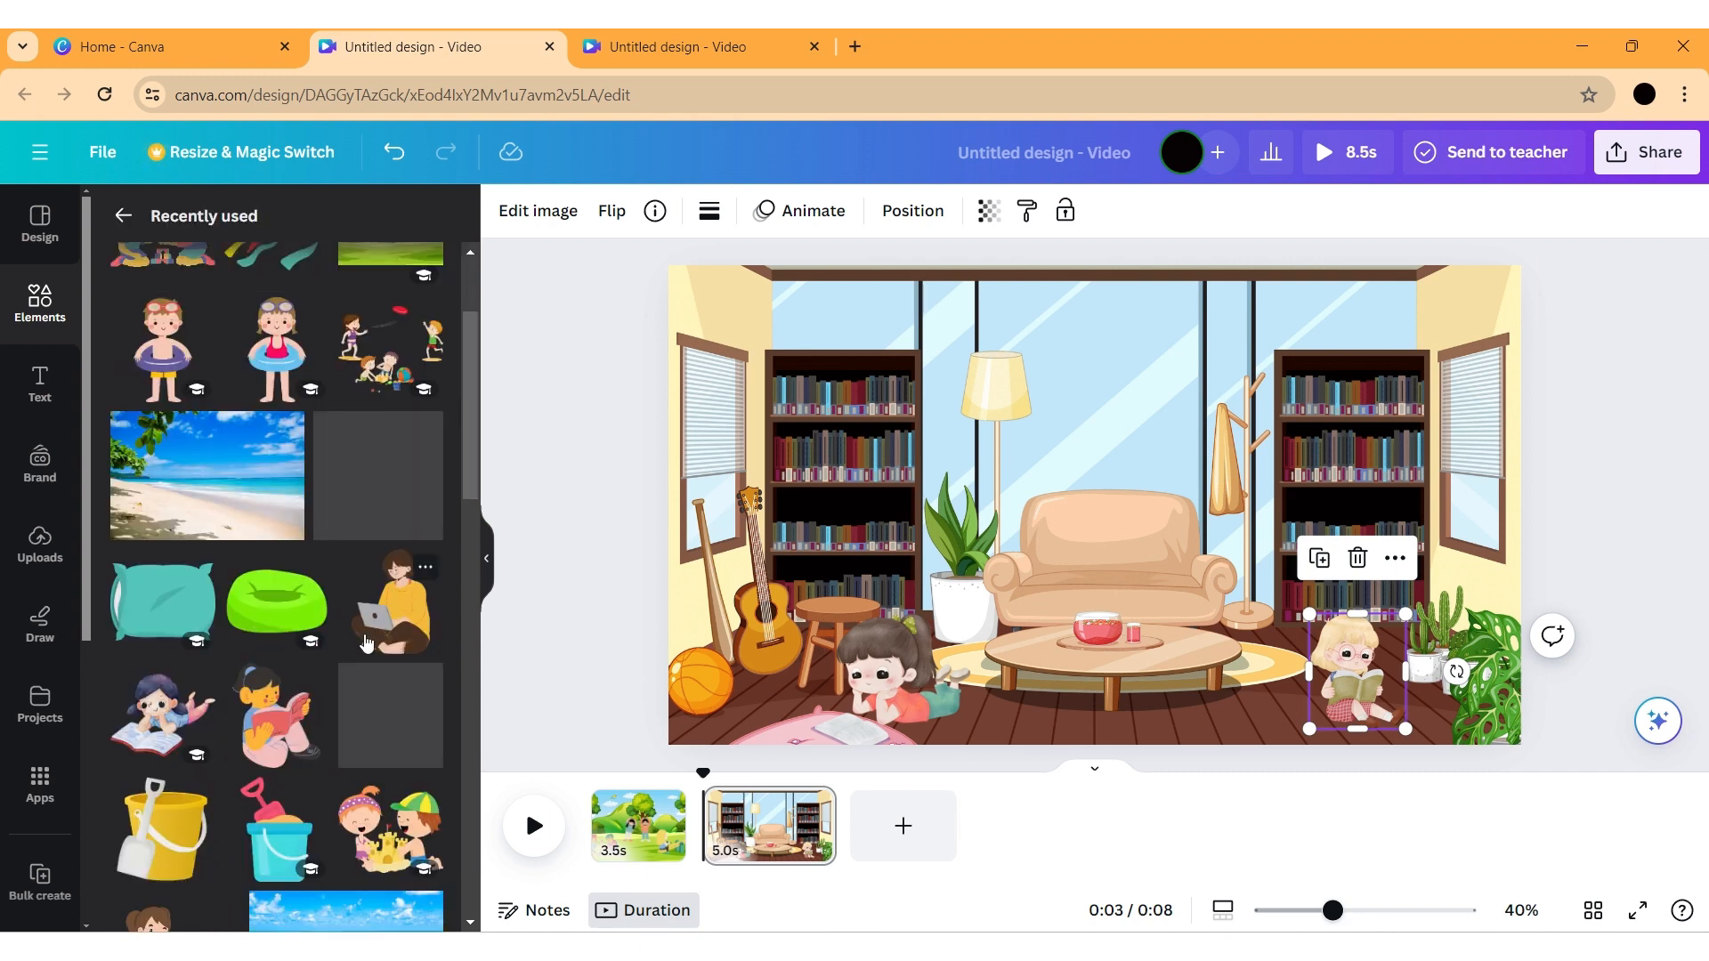
{"action": "left_click", "coordinate": [366, 640]}
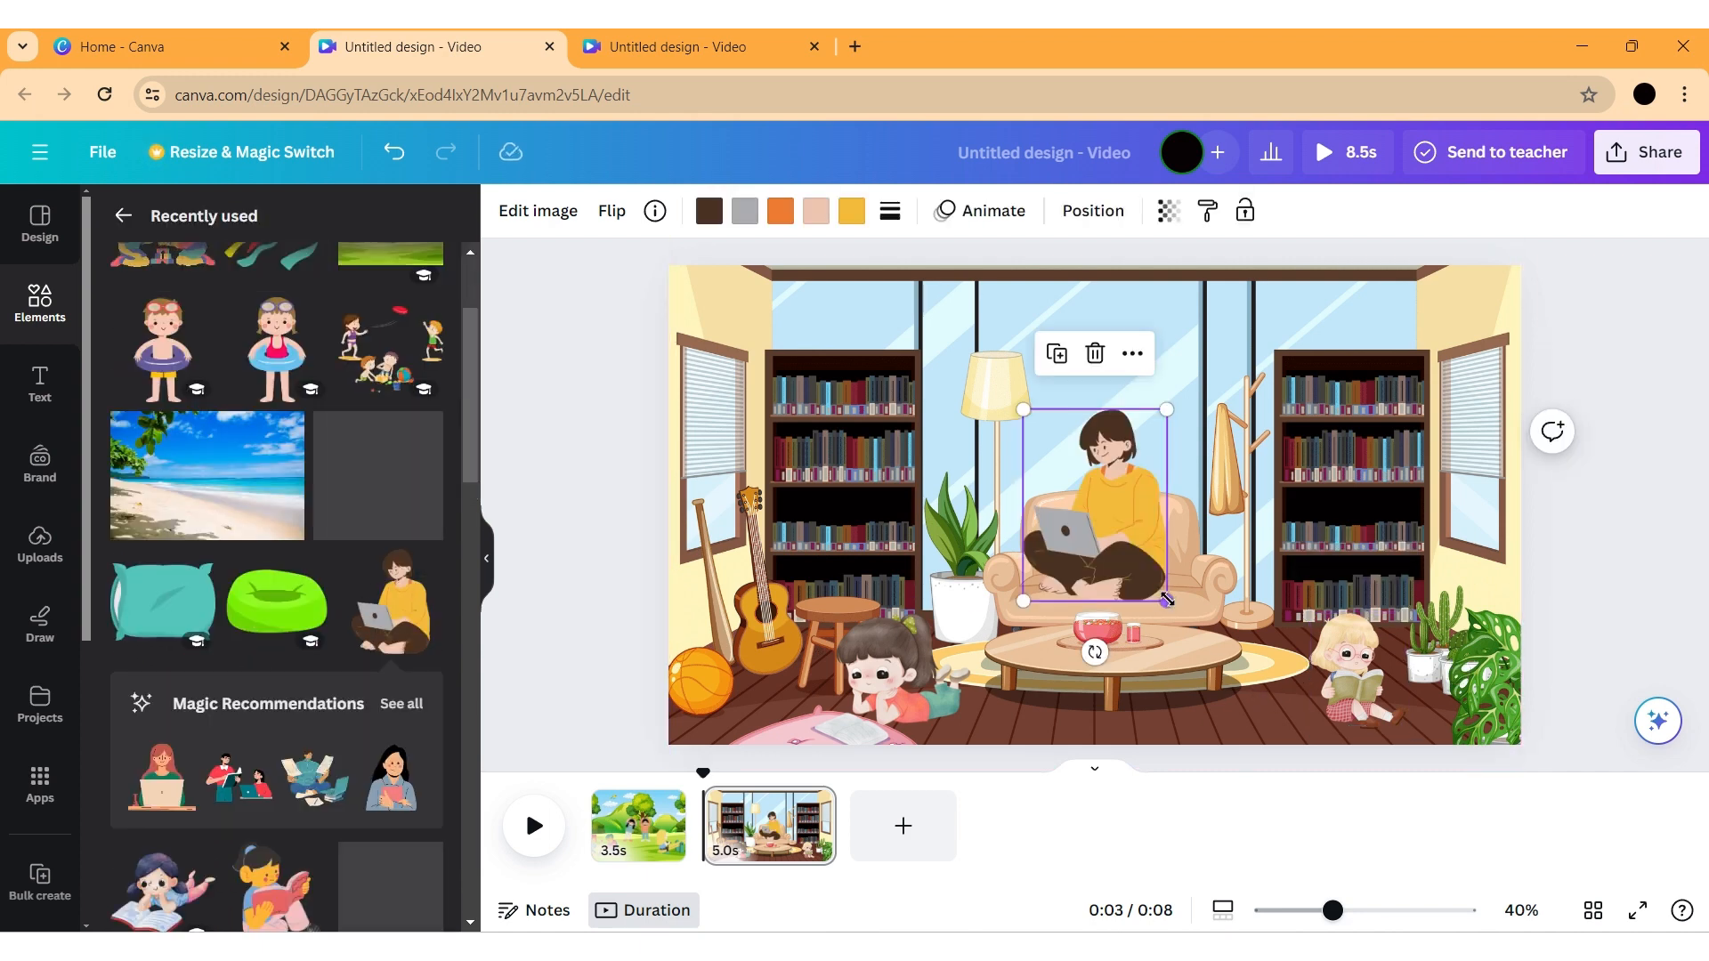
{"action": "left_click_drag", "start_coordinate": [1167, 600], "coordinate": [1179, 557]}
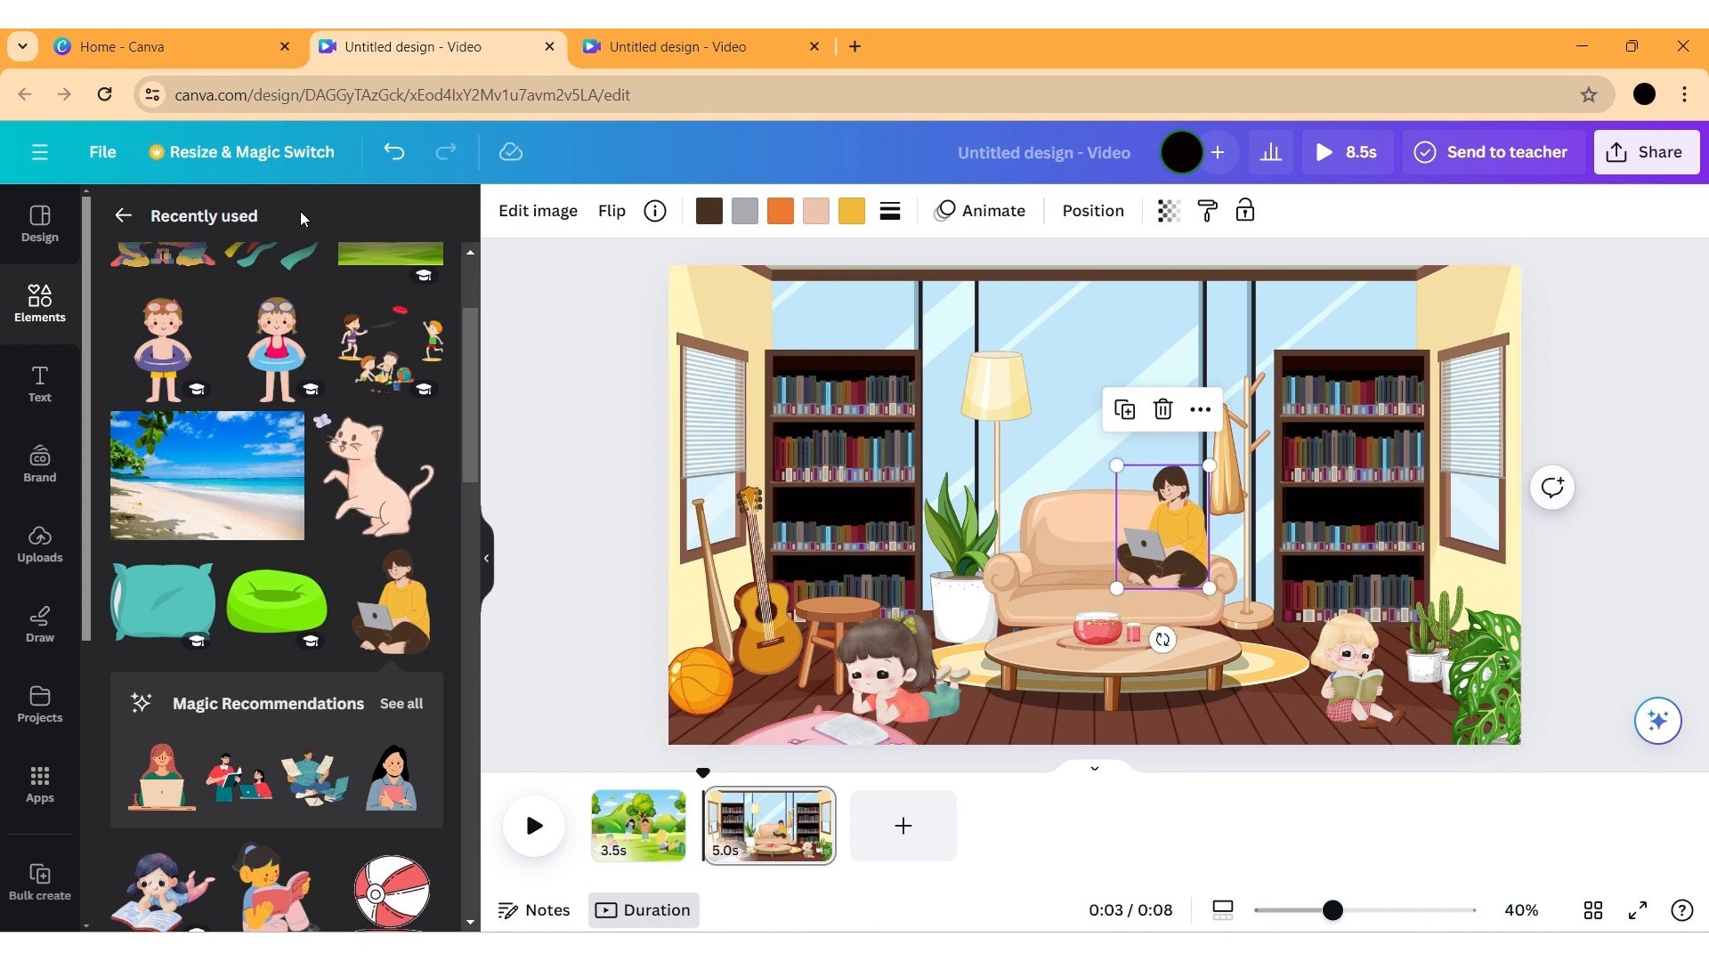
Search the elements for the recent query "pillow" and show all matching graphics
{"action": "left_click", "coordinate": [59, 297]}
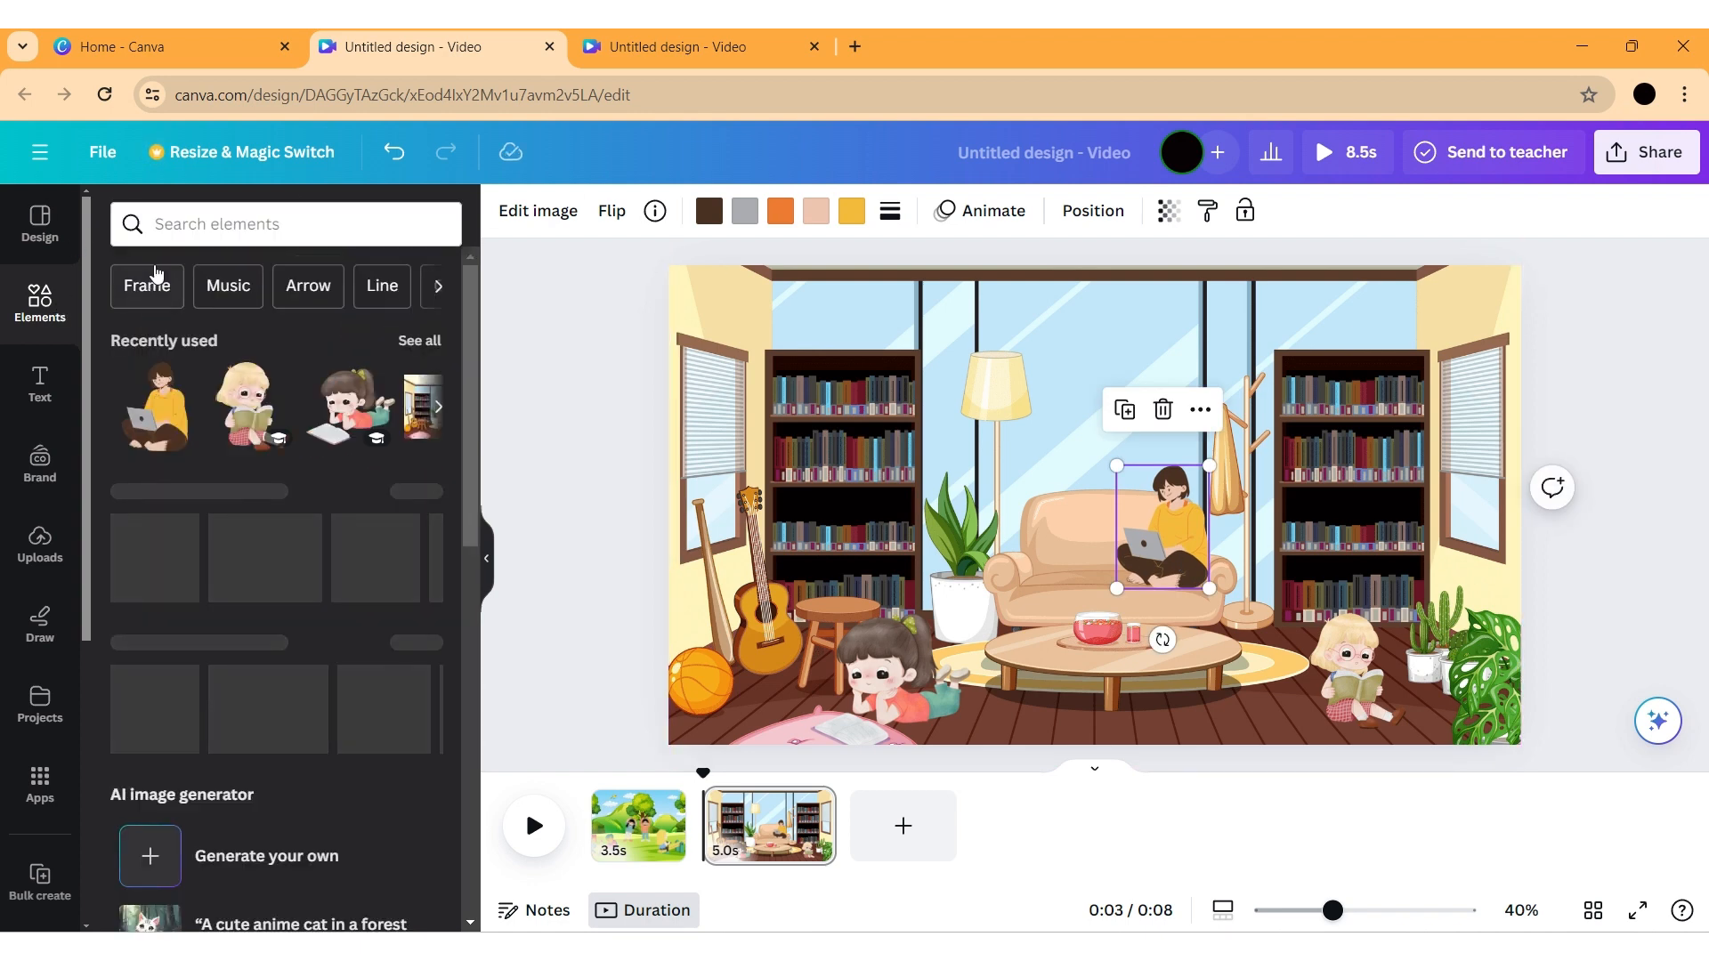
{"action": "left_click", "coordinate": [183, 233]}
{"action": "type", "text": "pill"}
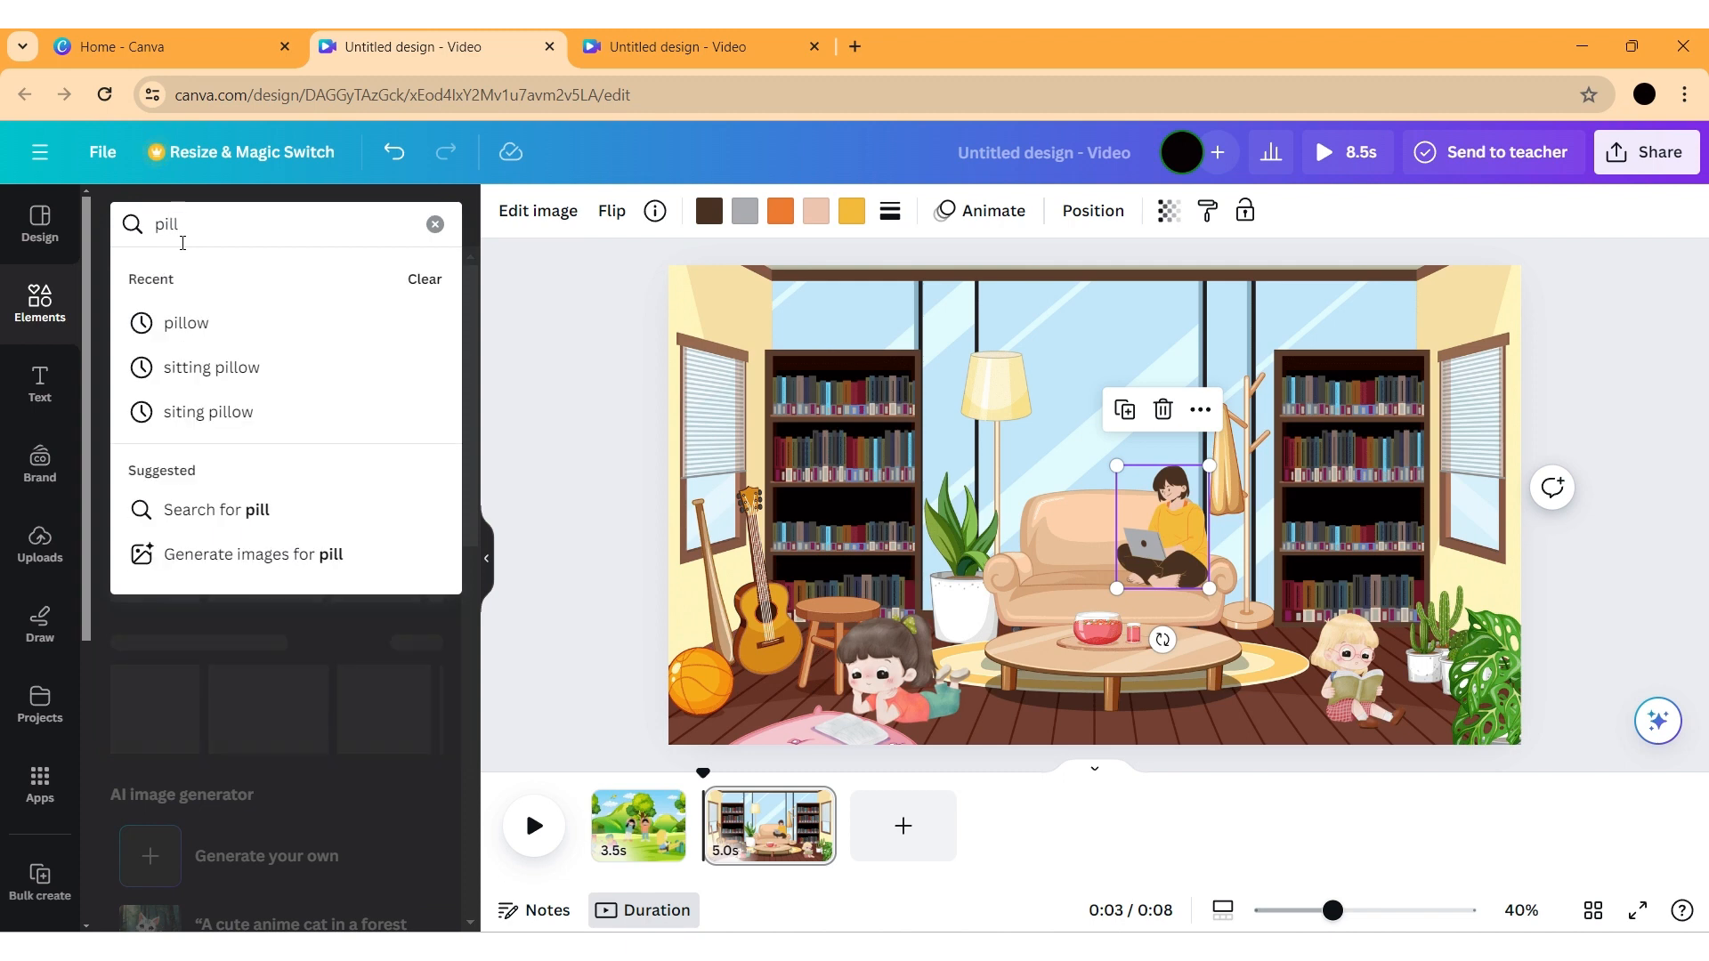
{"action": "left_click", "coordinate": [213, 323]}
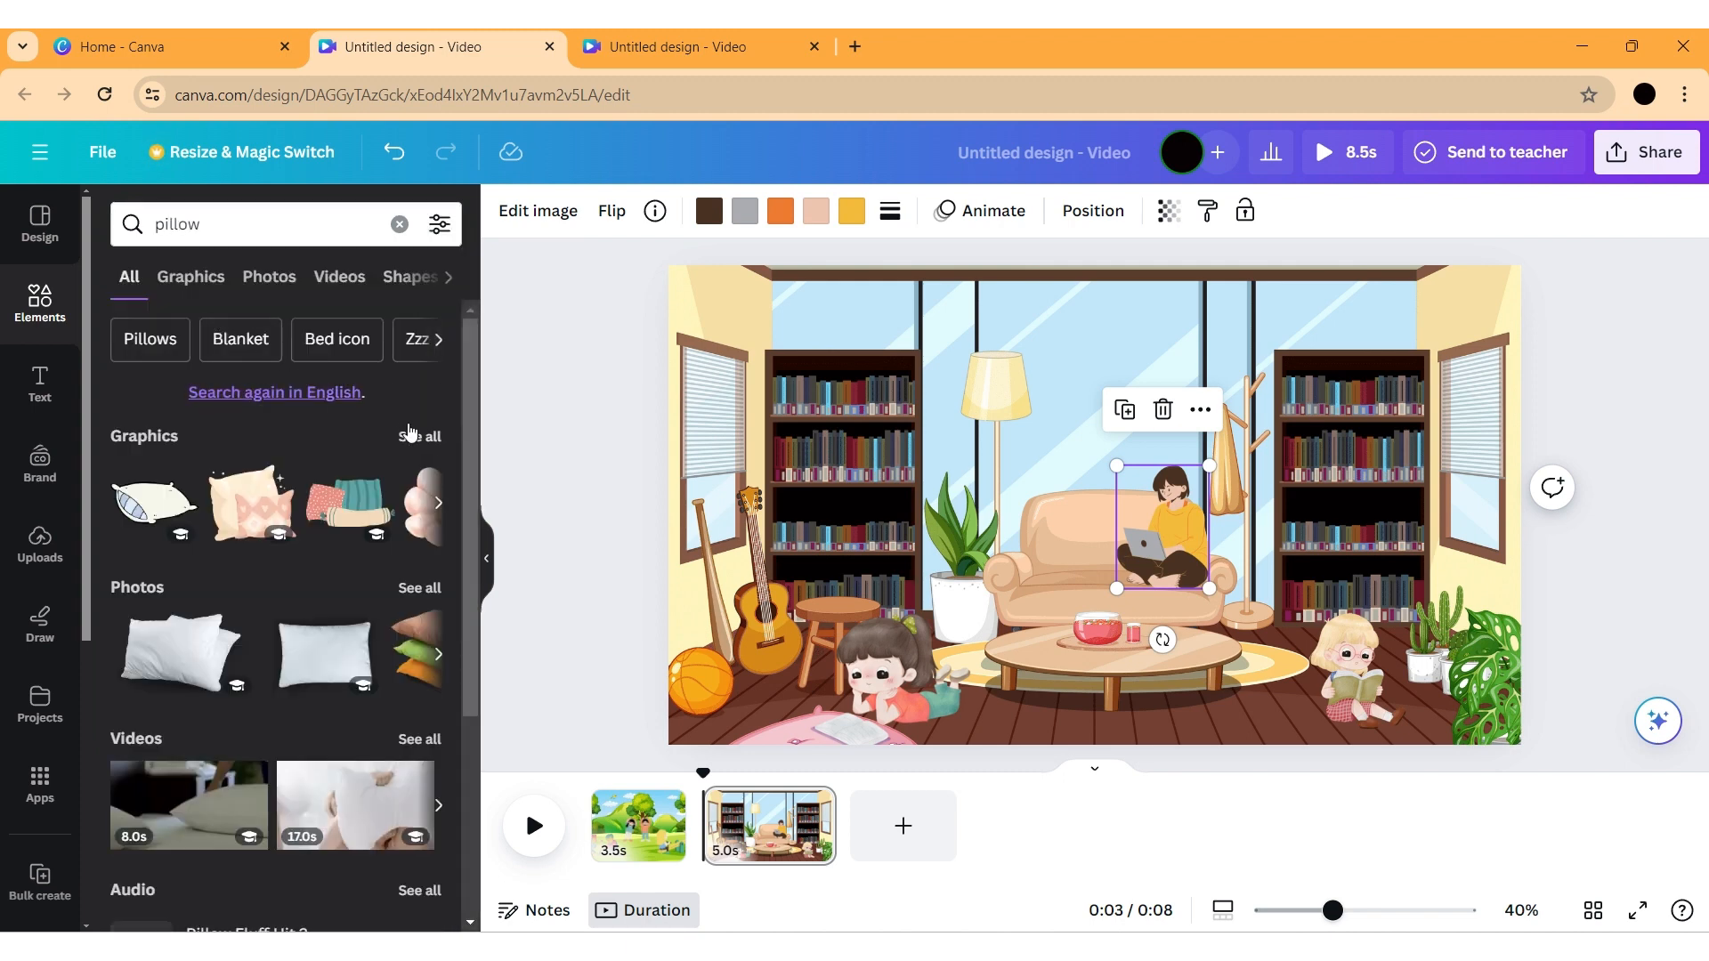
{"action": "left_click", "coordinate": [416, 435]}
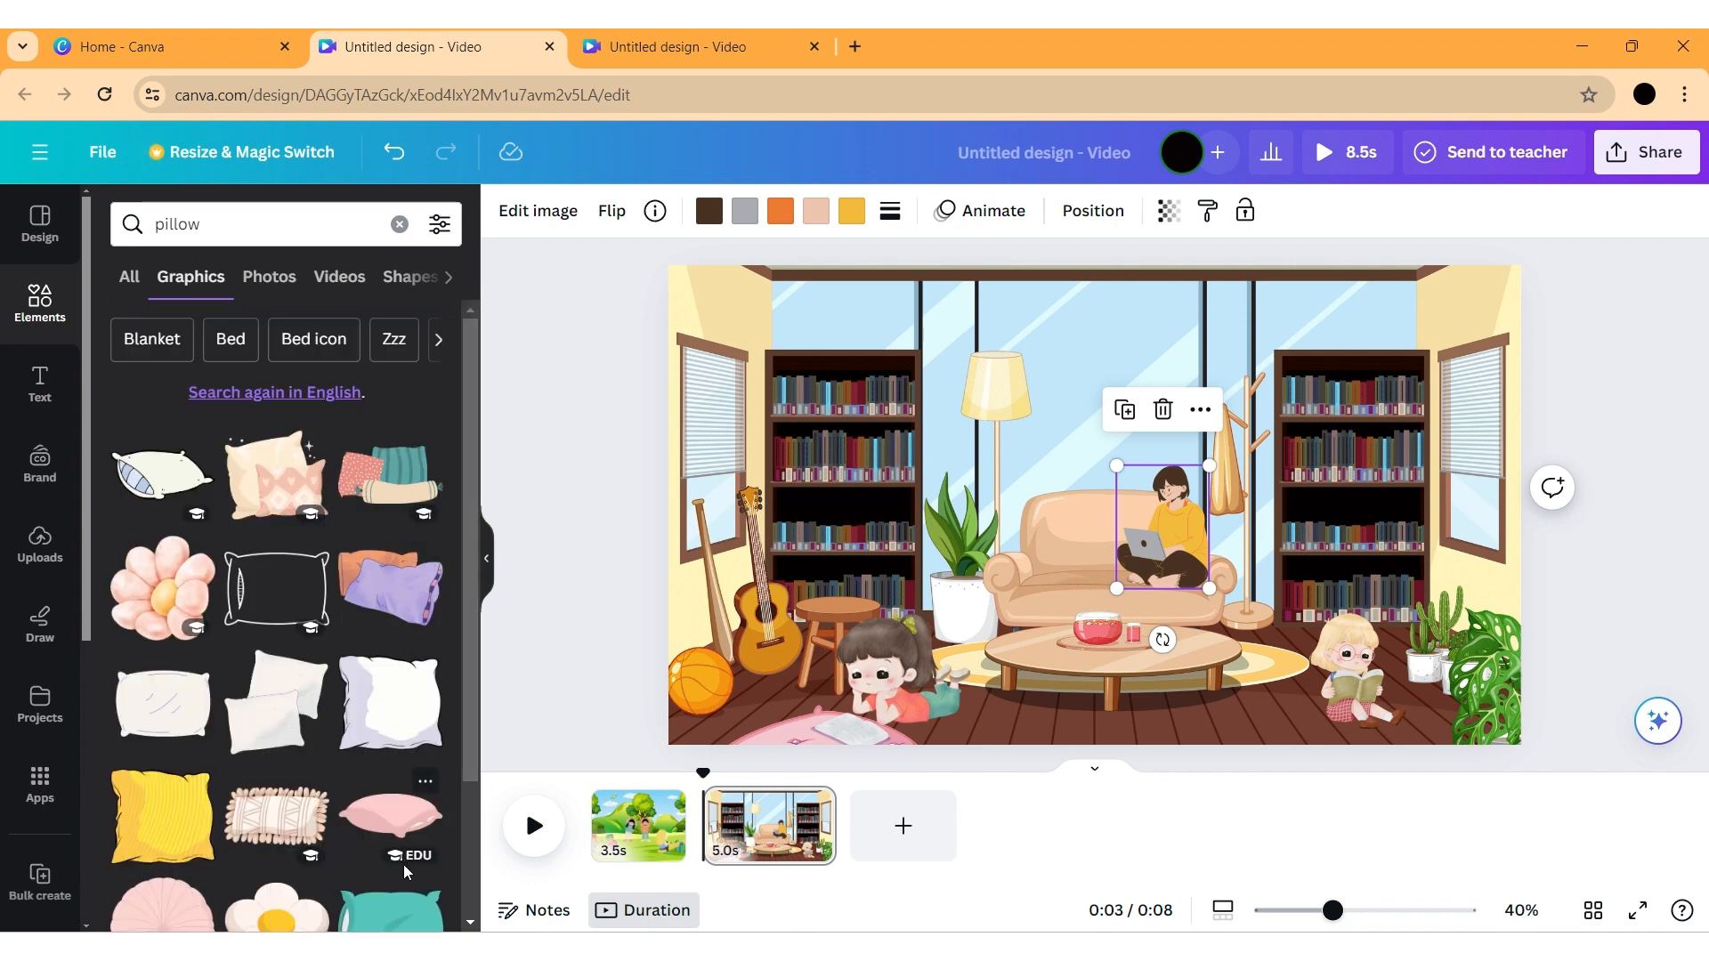
Add the teal pillow graphic, shrink and tilt it, and place it on the sofa beside the woman
{"action": "left_click", "coordinate": [389, 909]}
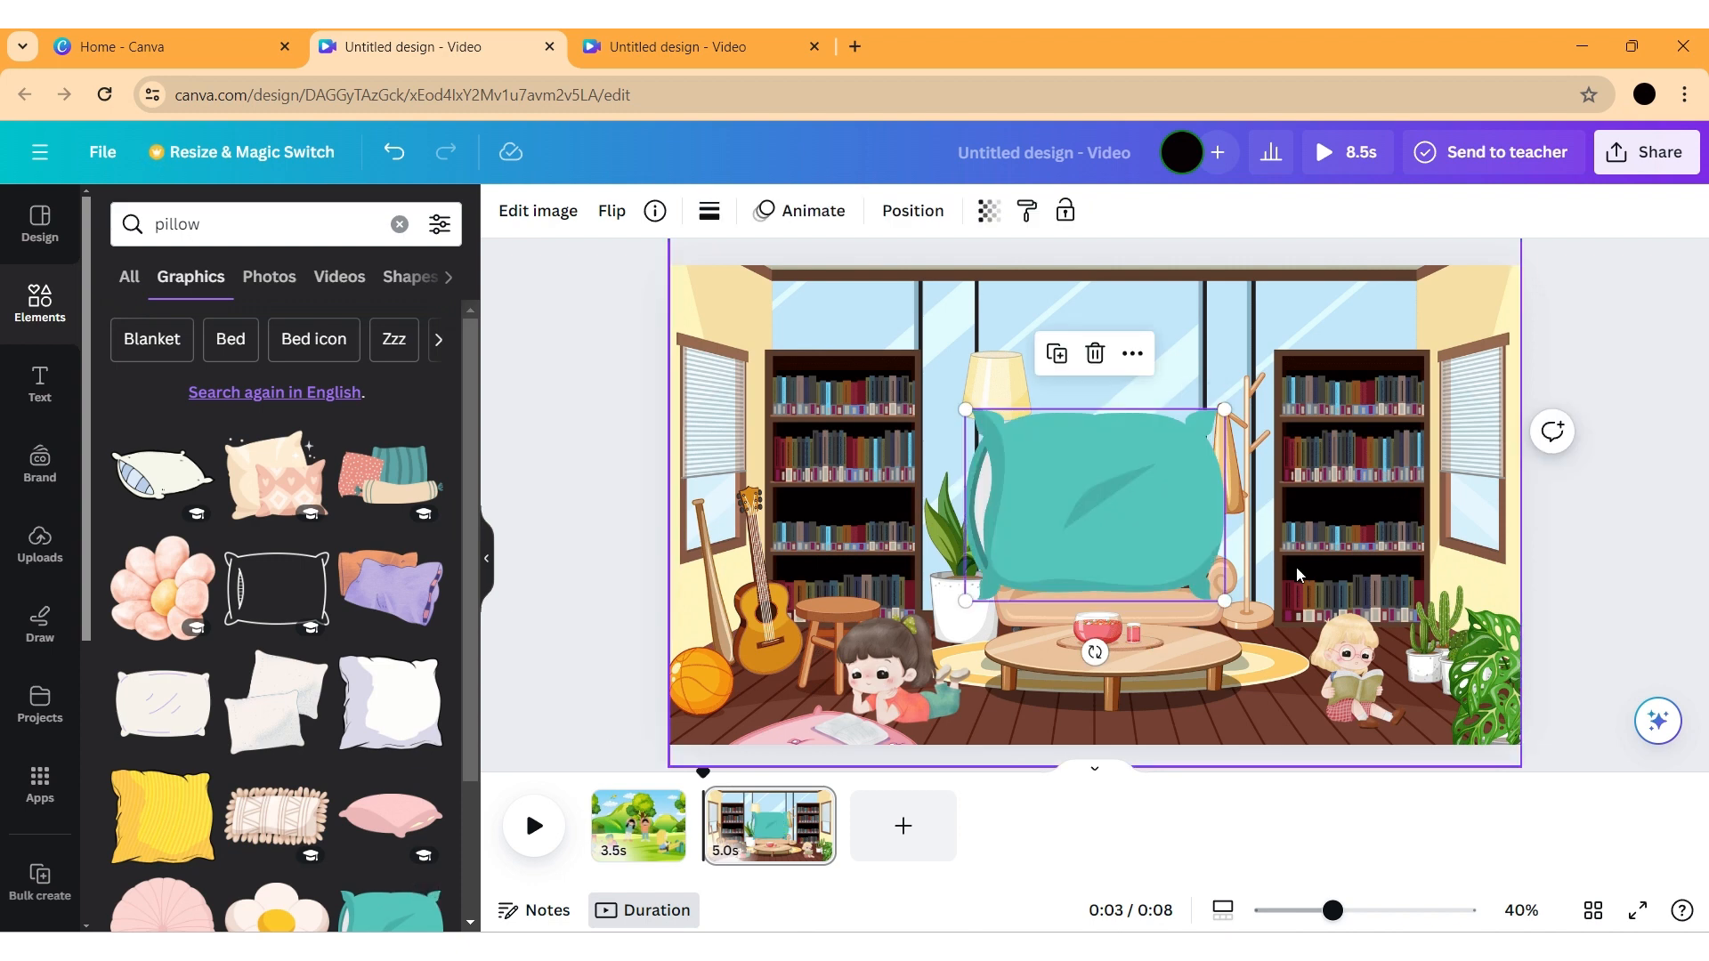
{"action": "left_click_drag", "start_coordinate": [1226, 603], "coordinate": [1060, 599]}
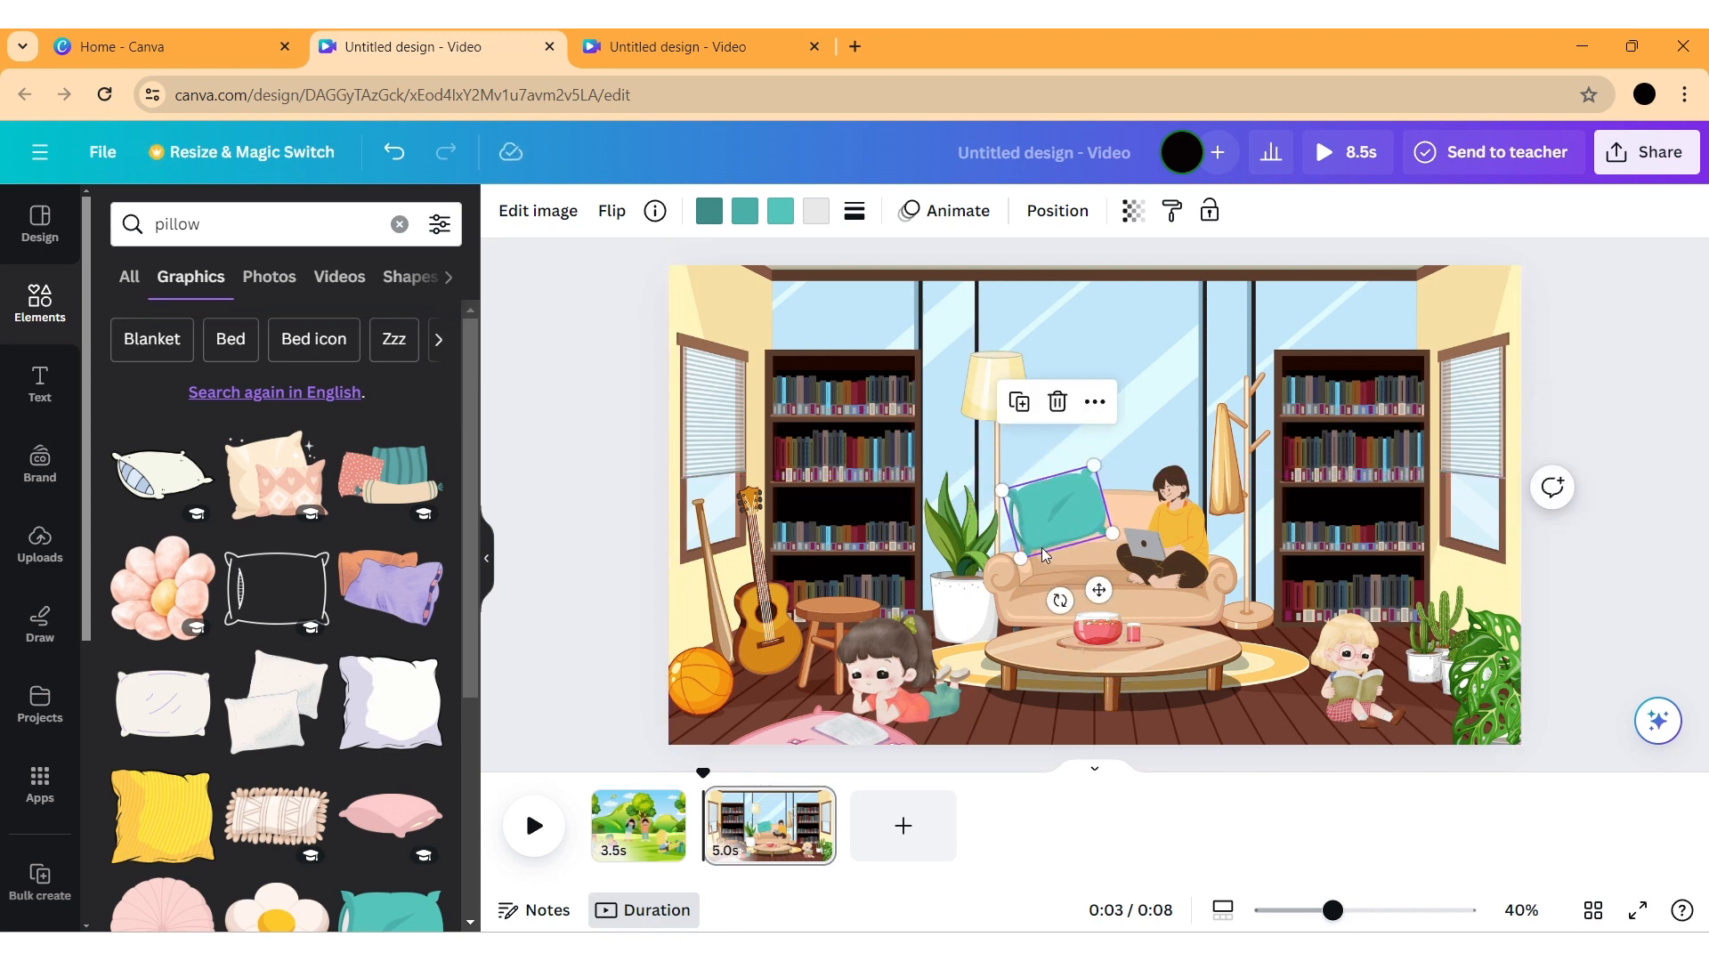
{"action": "mouse_move", "coordinate": [1067, 504]}
{"action": "left_mouse_down"}
{"action": "mouse_move", "coordinate": [1077, 545]}
{"action": "mouse_move", "coordinate": [1084, 528]}
{"action": "left_mouse_up"}
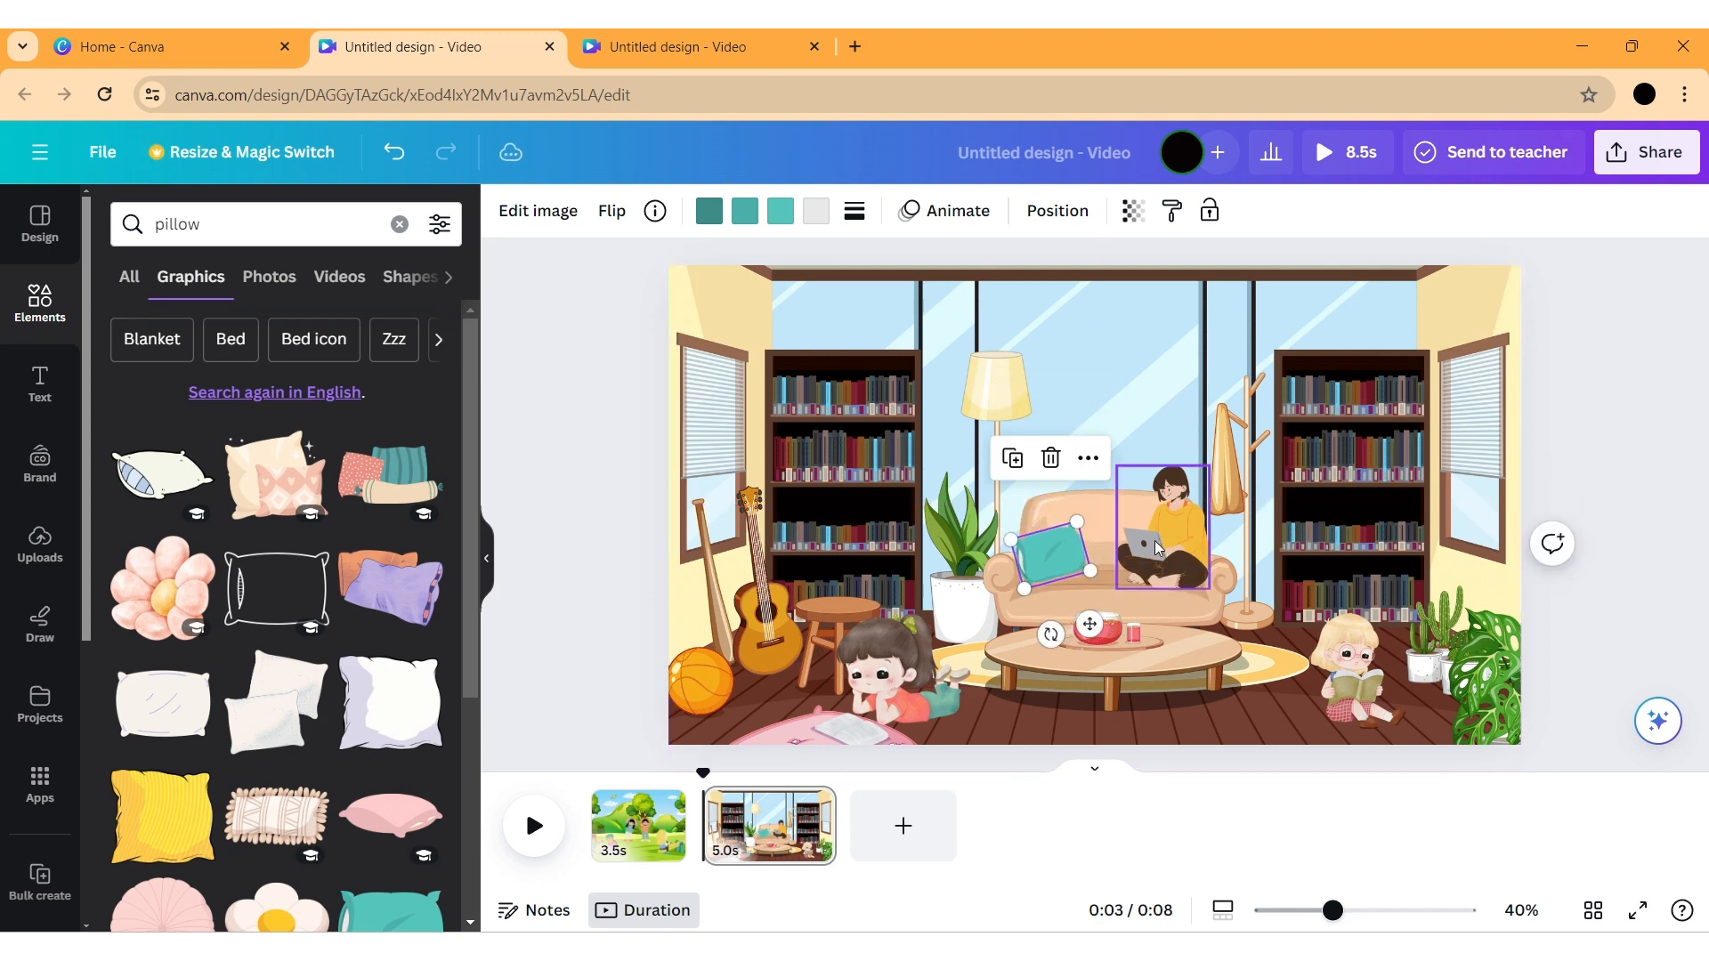
{"action": "left_click", "coordinate": [1266, 555]}
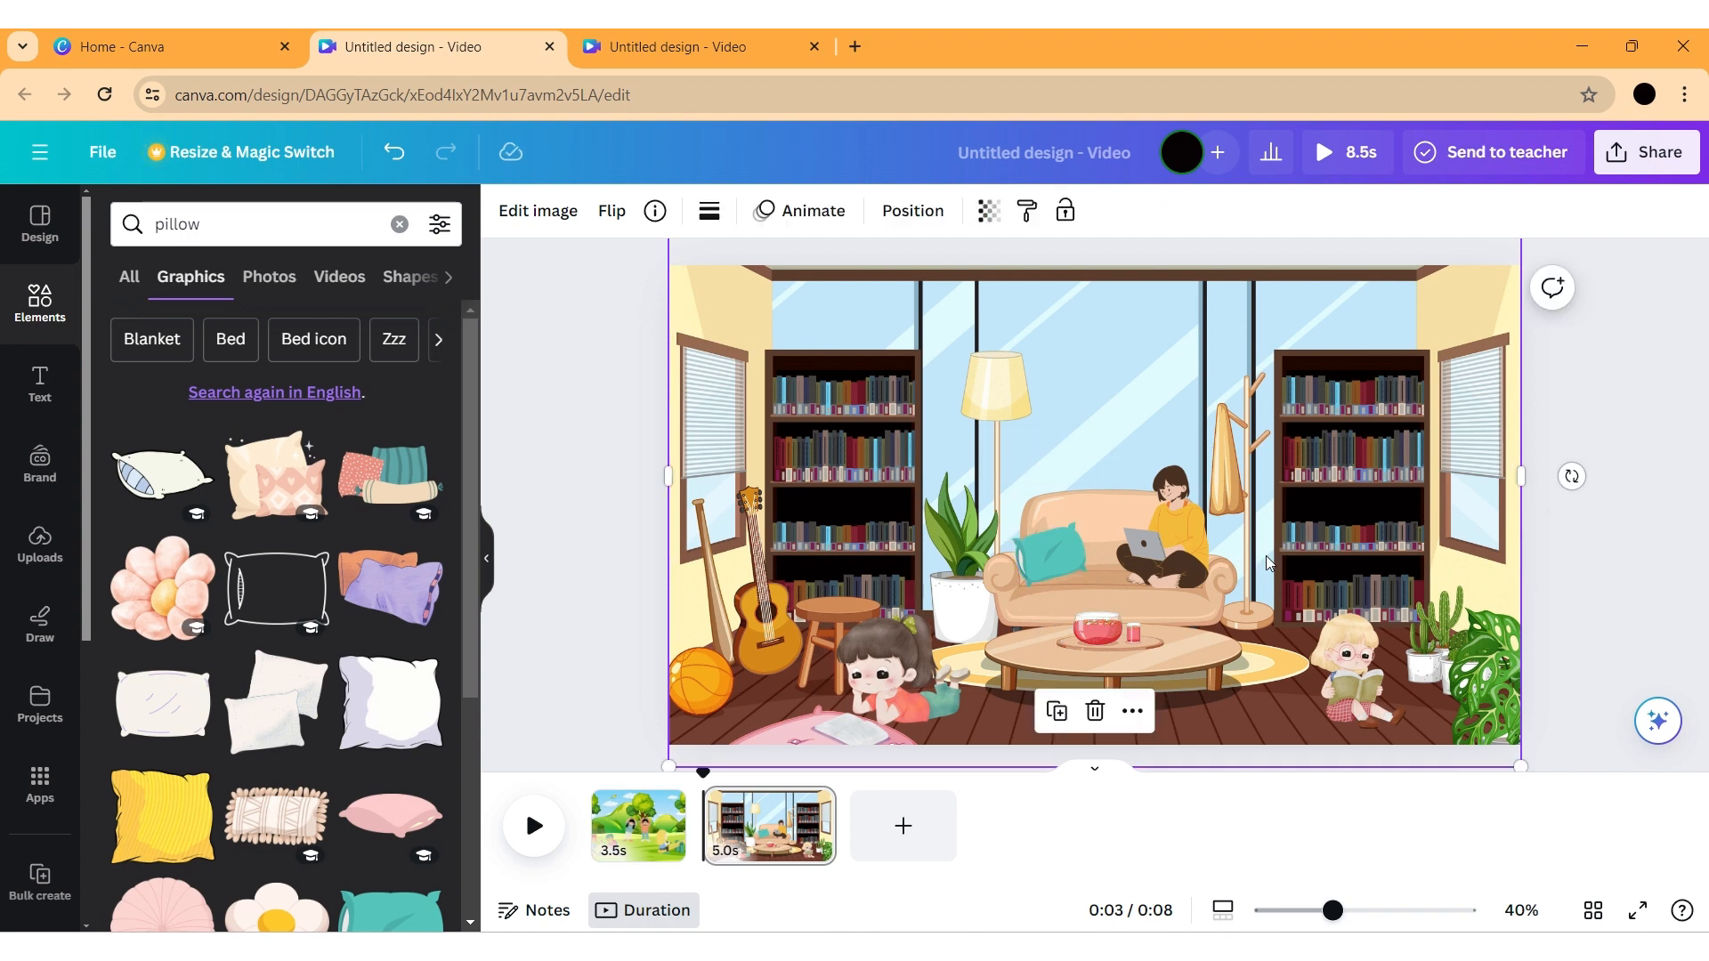
{"action": "left_click", "coordinate": [1040, 559]}
{"action": "left_click_drag", "start_coordinate": [1040, 559], "coordinate": [1043, 579]}
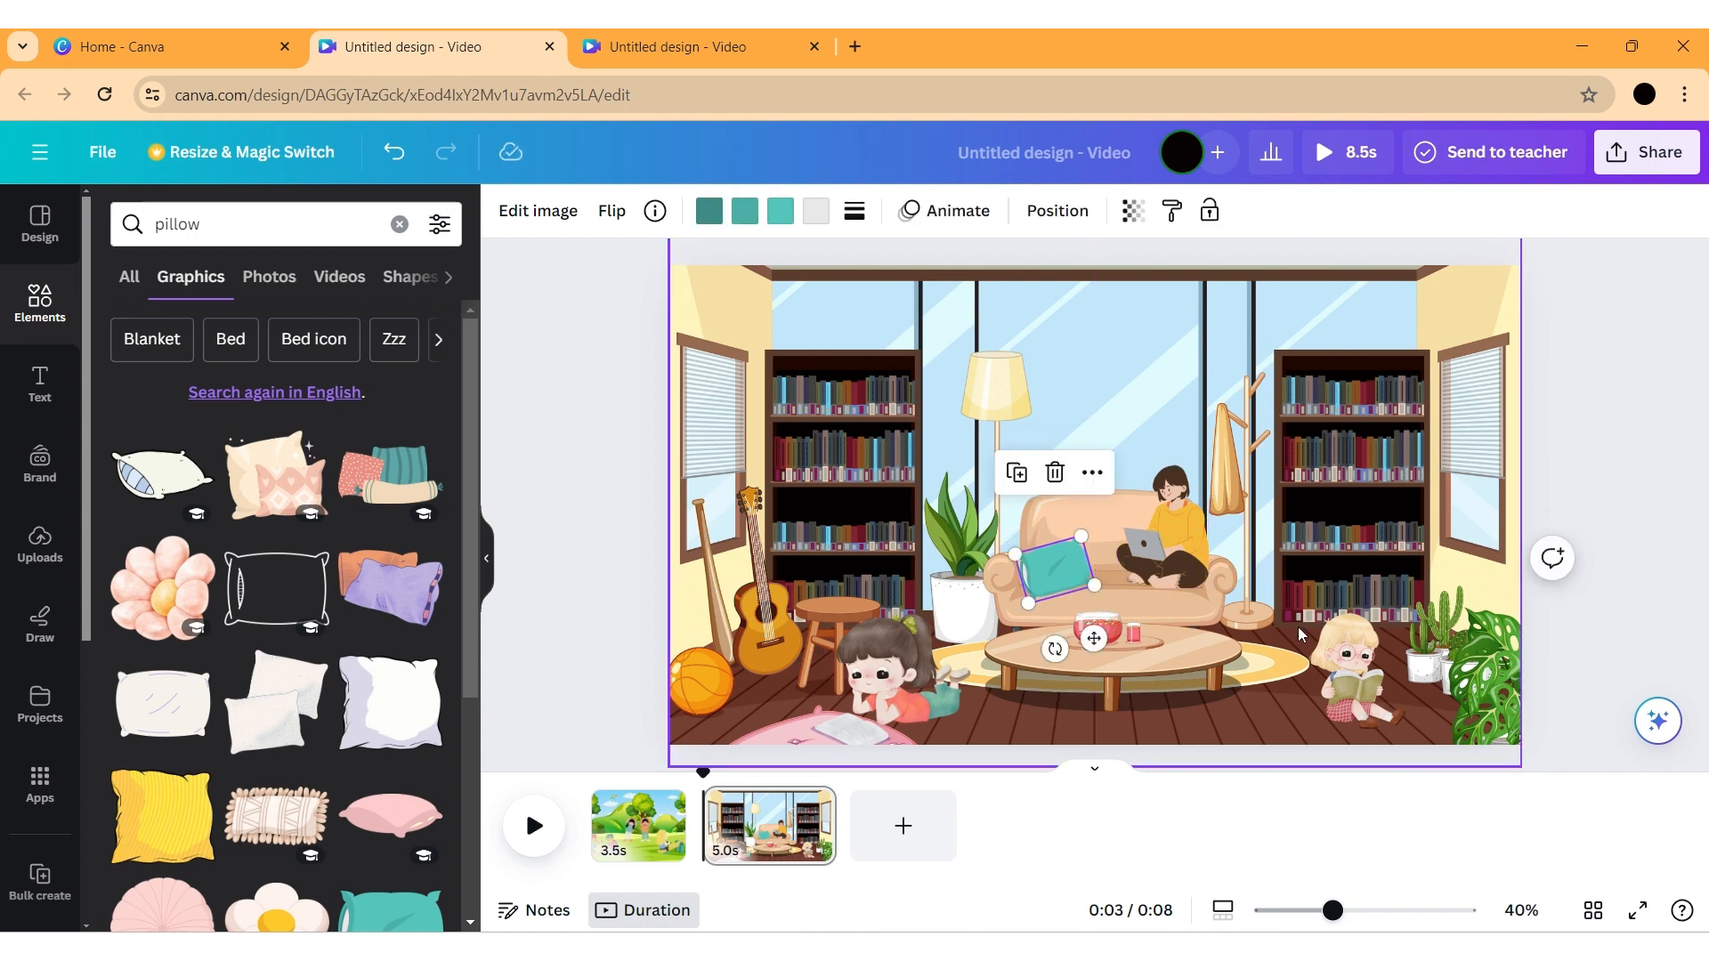
Enlarge the teal pillow slightly and shift the woman with the laptop closer to it on the sofa
{"action": "left_click", "coordinate": [1298, 627]}
{"action": "left_click", "coordinate": [1074, 559]}
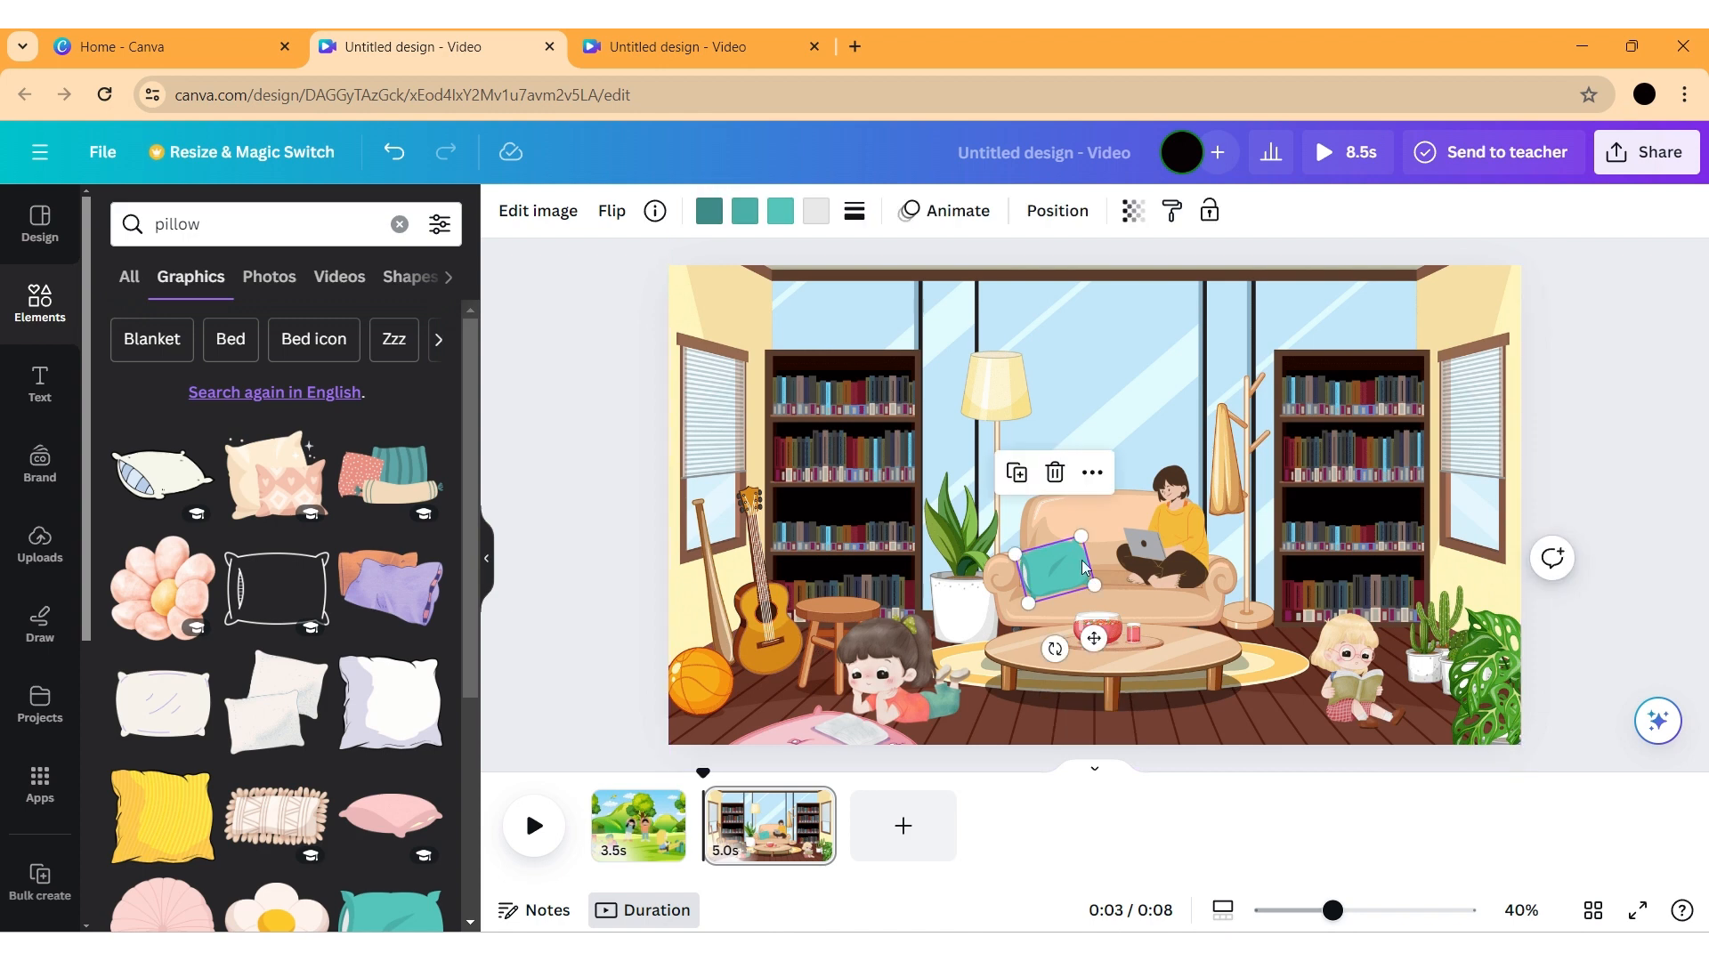
{"action": "left_click_drag", "start_coordinate": [1095, 580], "coordinate": [1129, 573]}
{"action": "left_click", "coordinate": [1141, 569]}
{"action": "left_click", "coordinate": [1241, 595]}
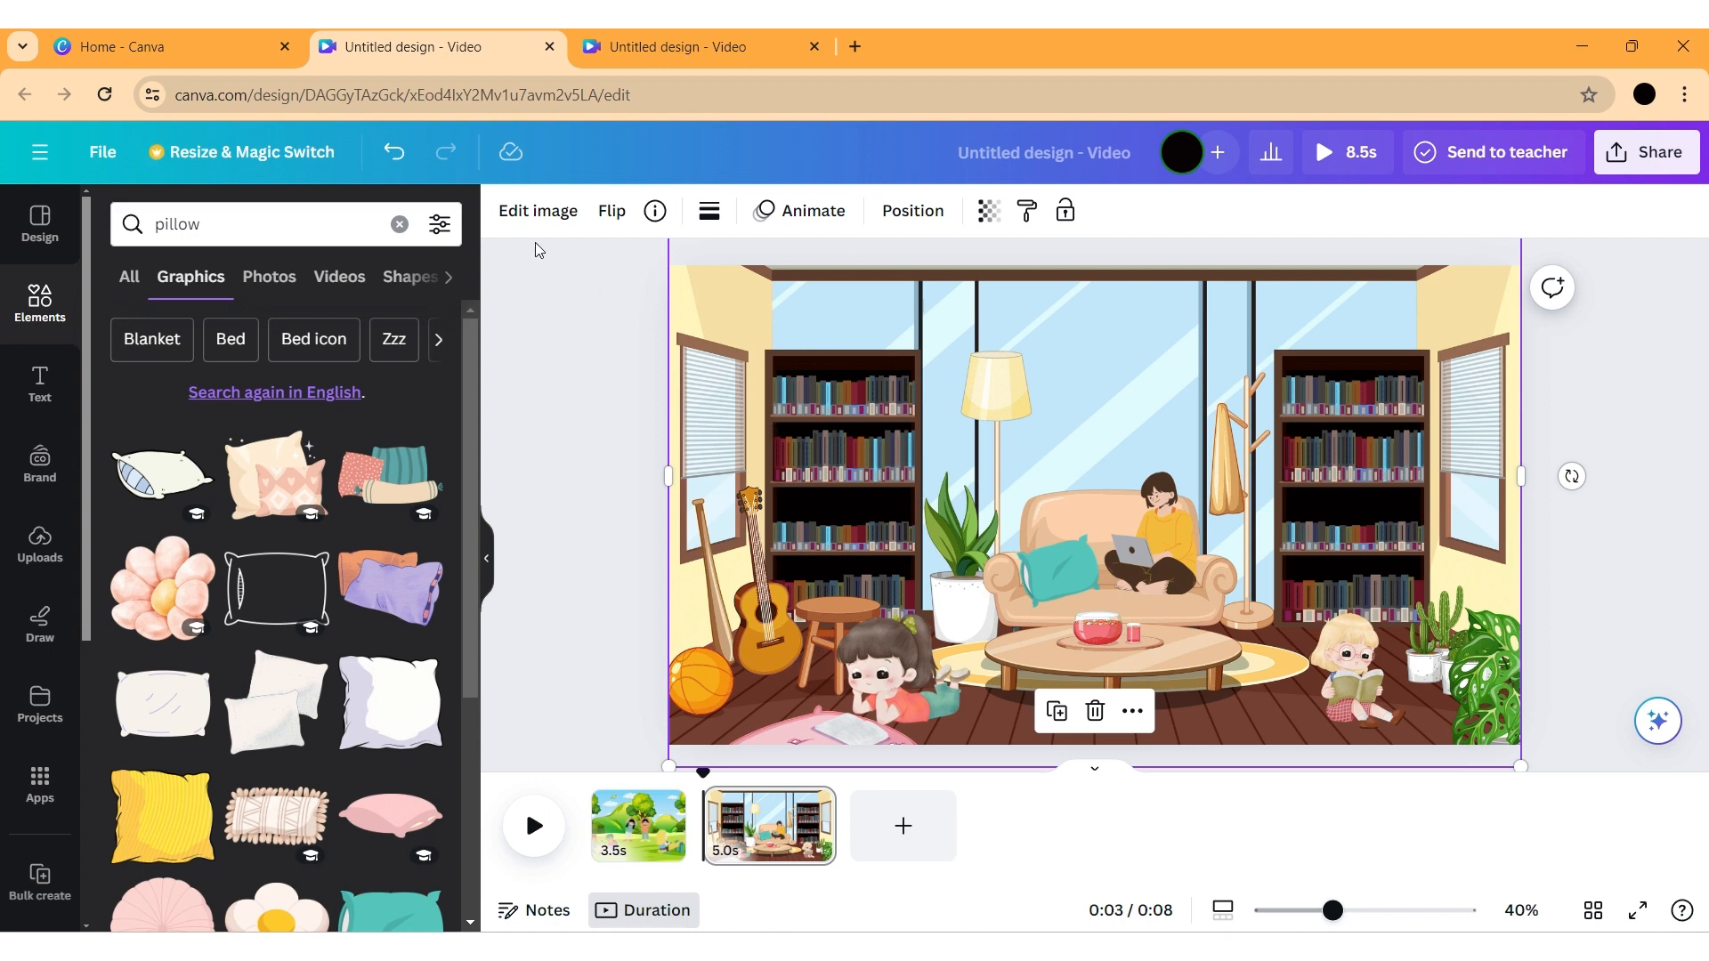
Replace the element search with the recent query "sitting pillow" and check the library scene in the sample design
{"action": "left_click", "coordinate": [408, 227]}
{"action": "type", "text": "s"}
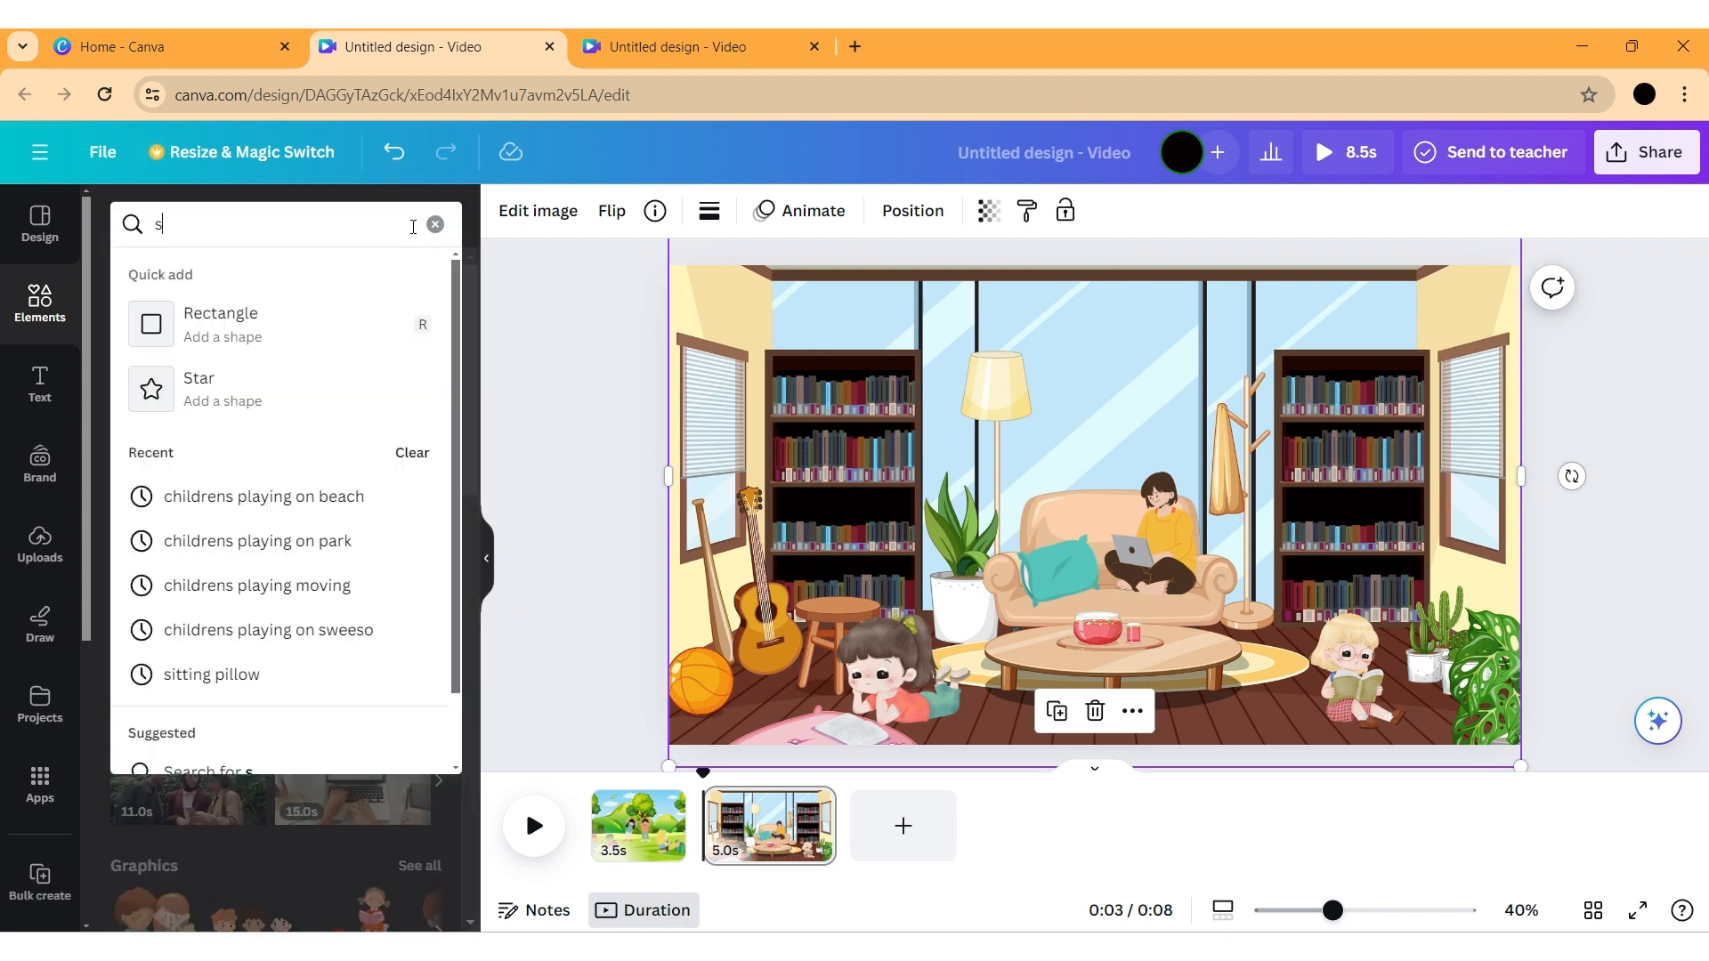
{"action": "type", "text": "itt"}
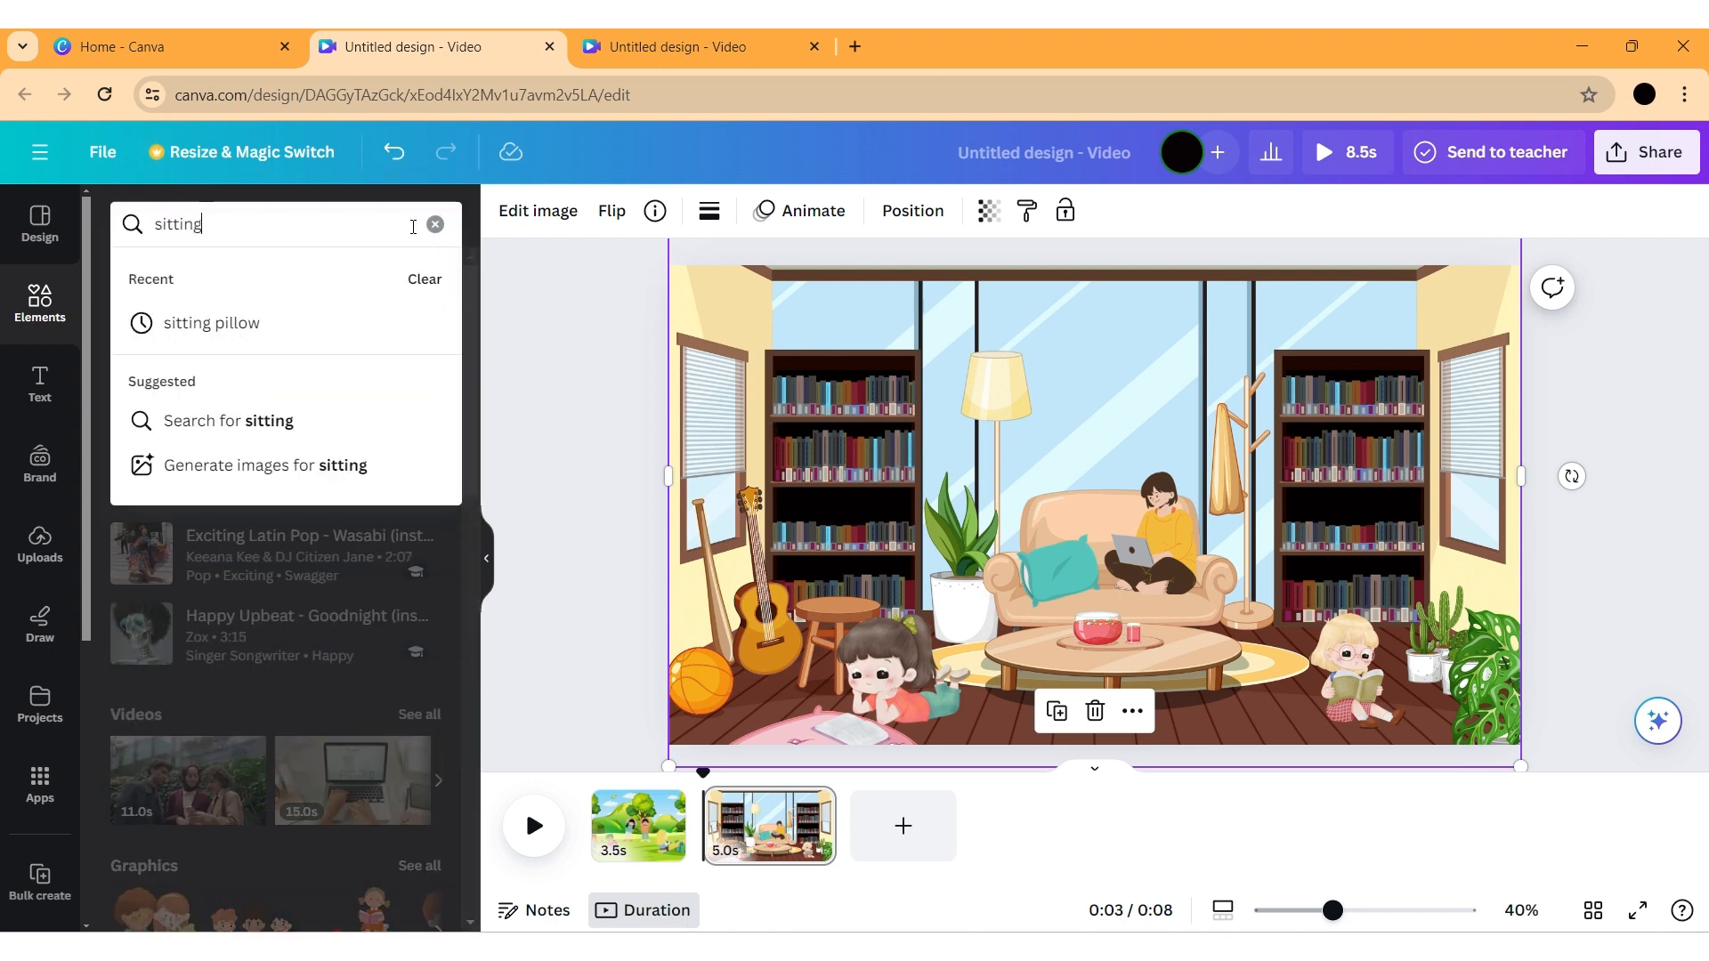
{"action": "type", "text": "ing"}
{"action": "left_click", "coordinate": [393, 323]}
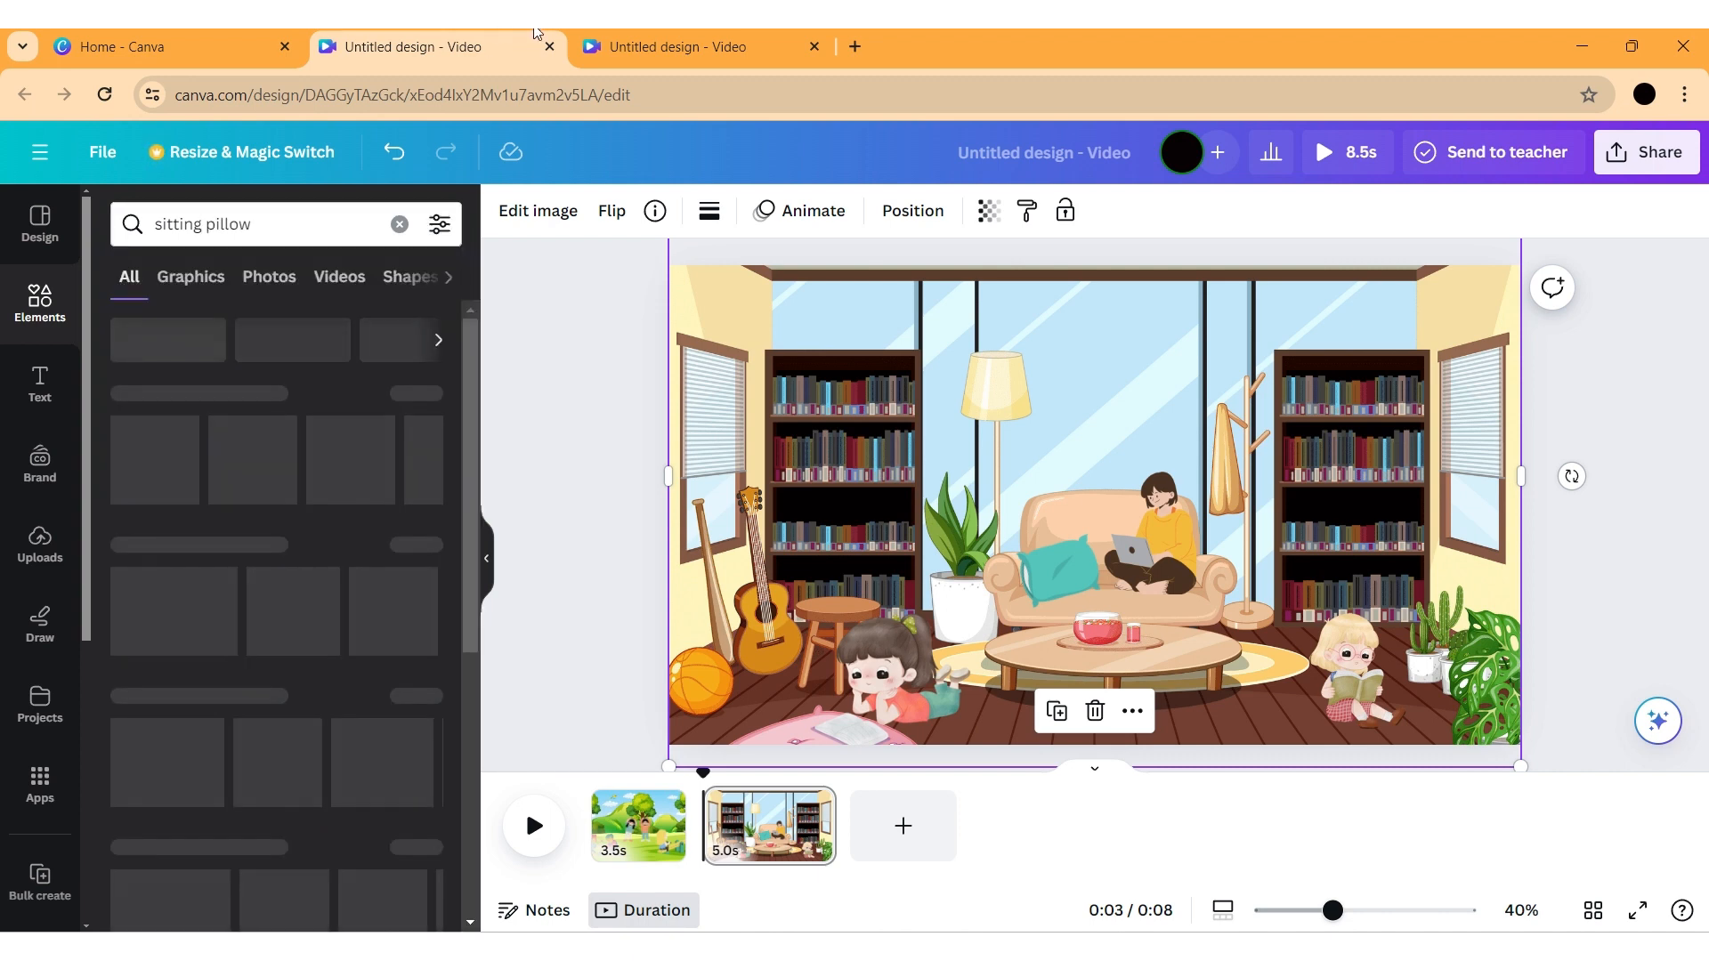
{"action": "left_click", "coordinate": [628, 40]}
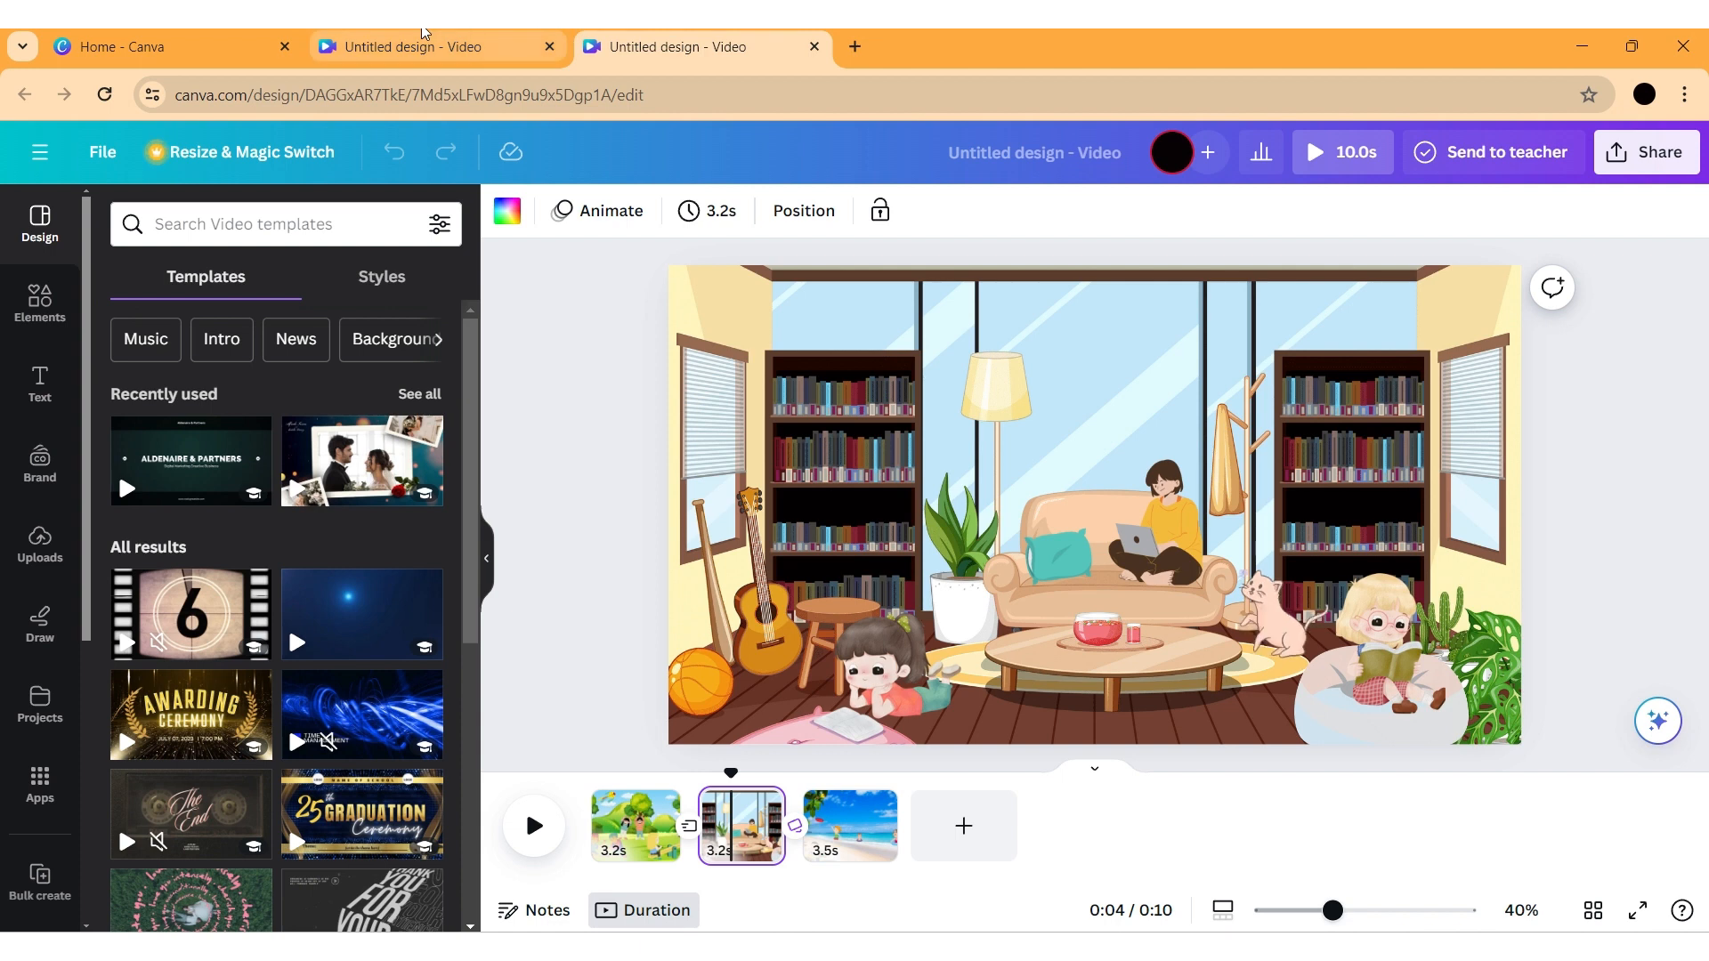
{"action": "left_click", "coordinate": [414, 55]}
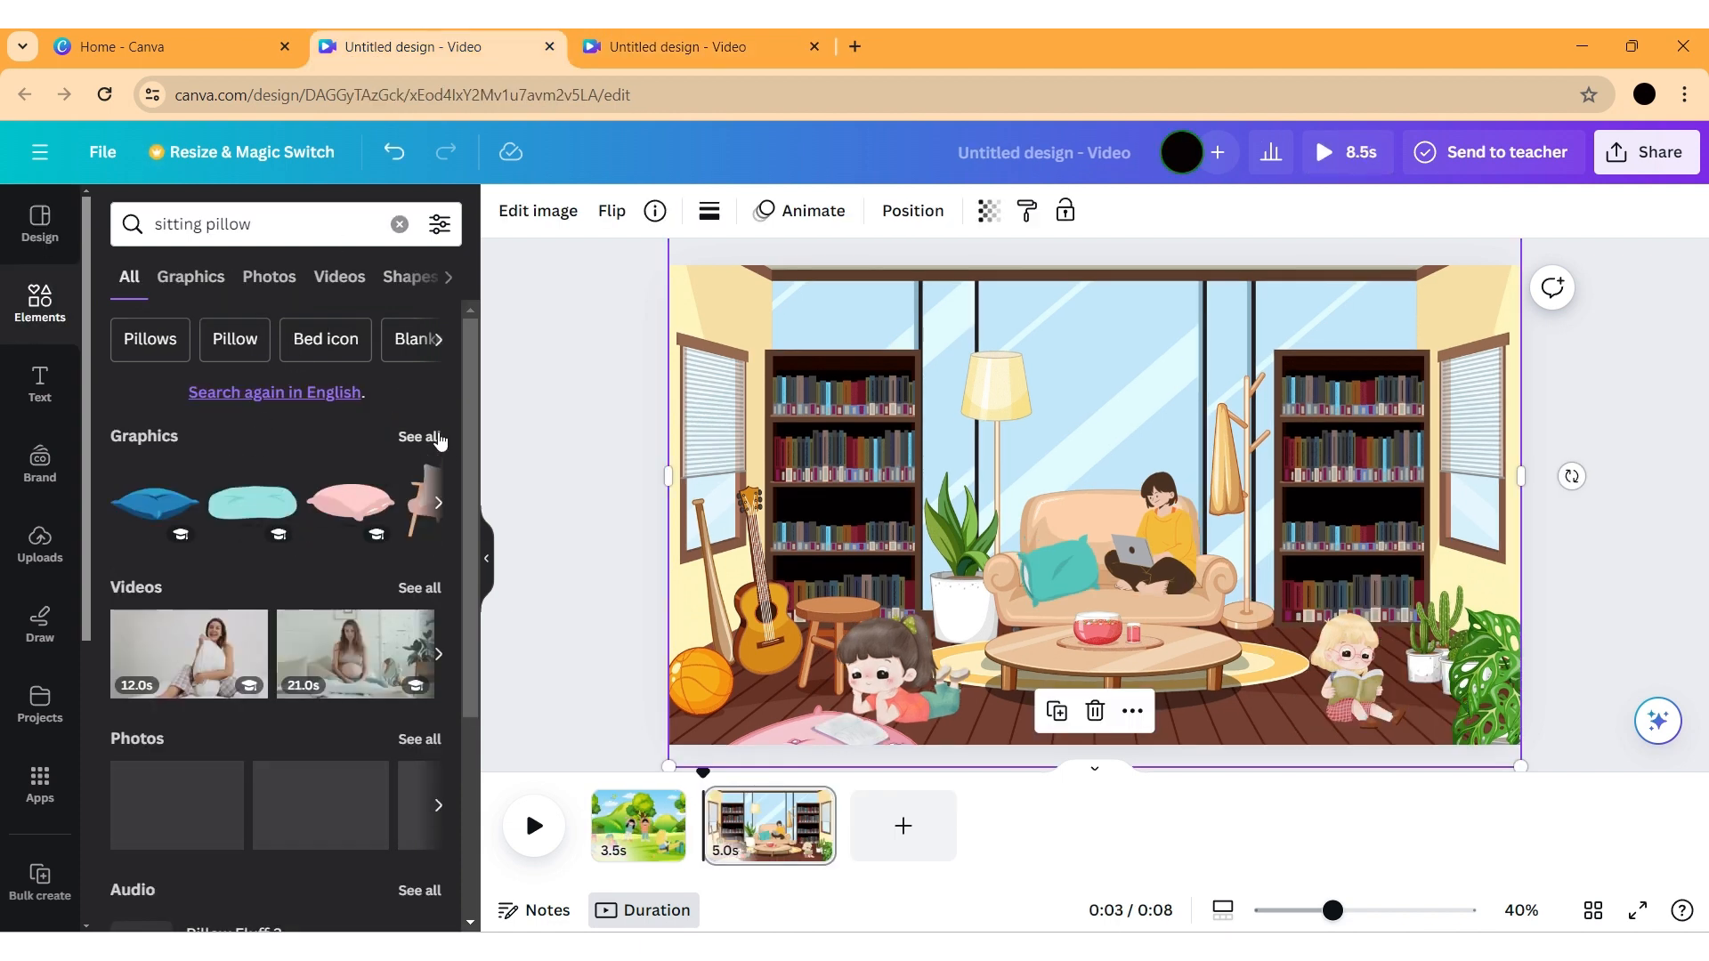
Add the green bean bag graphic near the plants, recolour its body light teal and shrink it, moving the blonde girl clear of it
{"action": "left_click", "coordinate": [418, 437]}
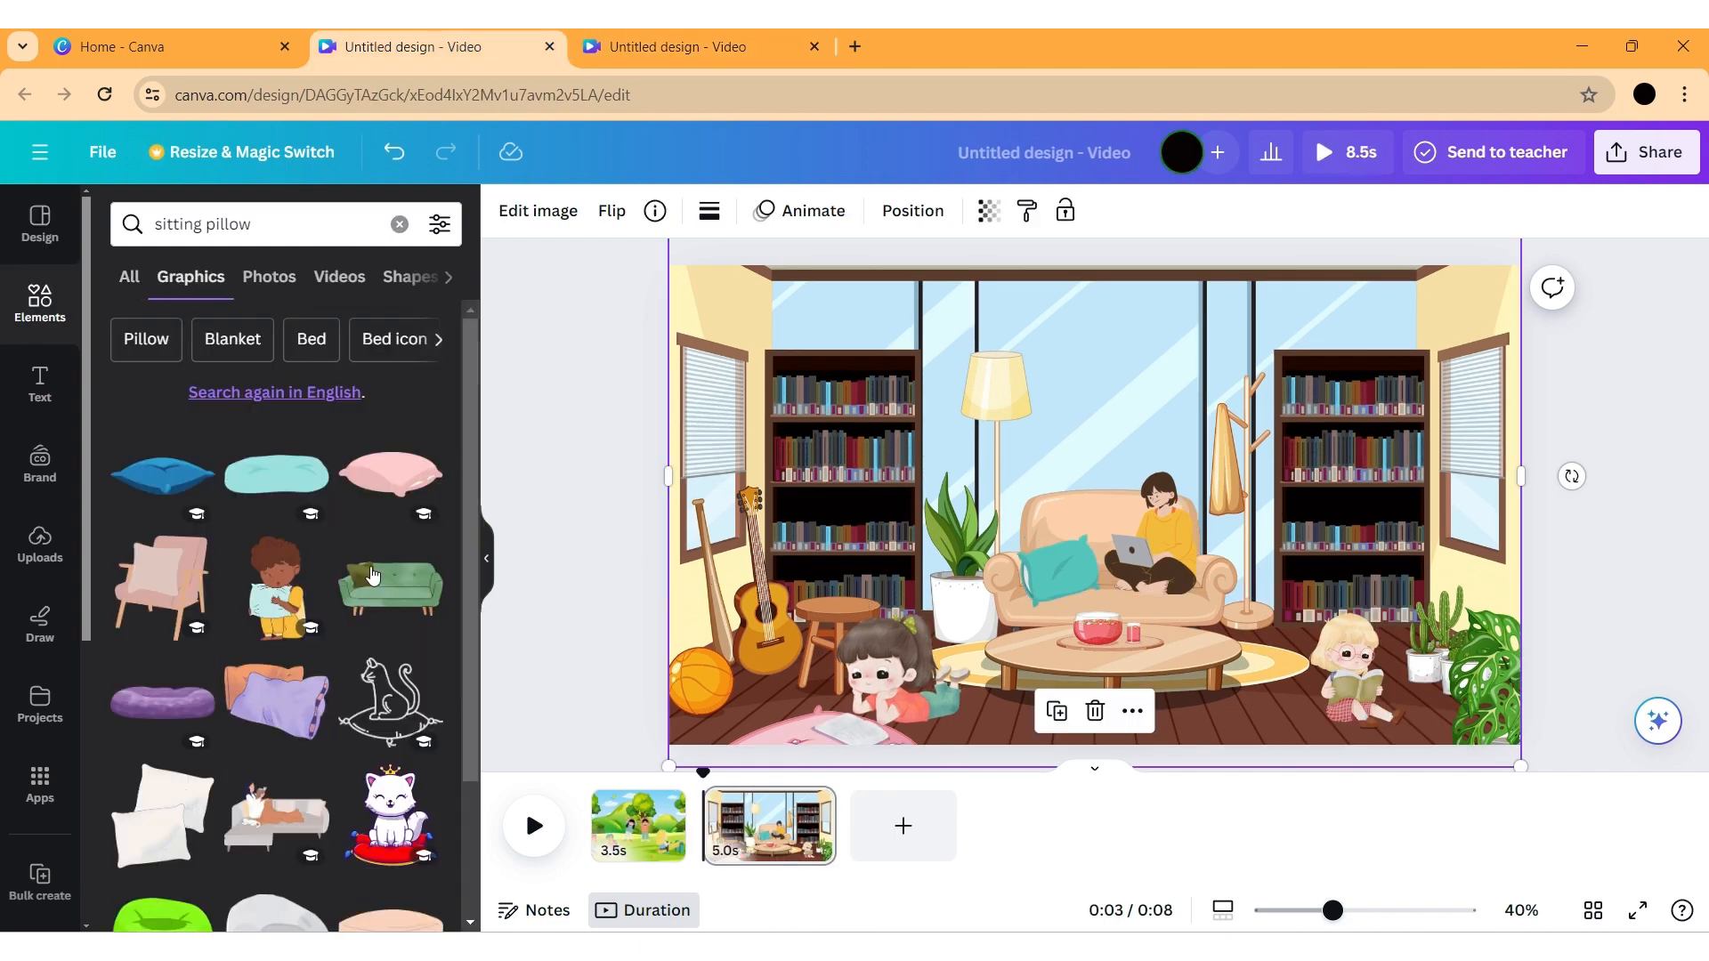
{"action": "left_click_drag", "start_coordinate": [462, 462], "coordinate": [483, 628]}
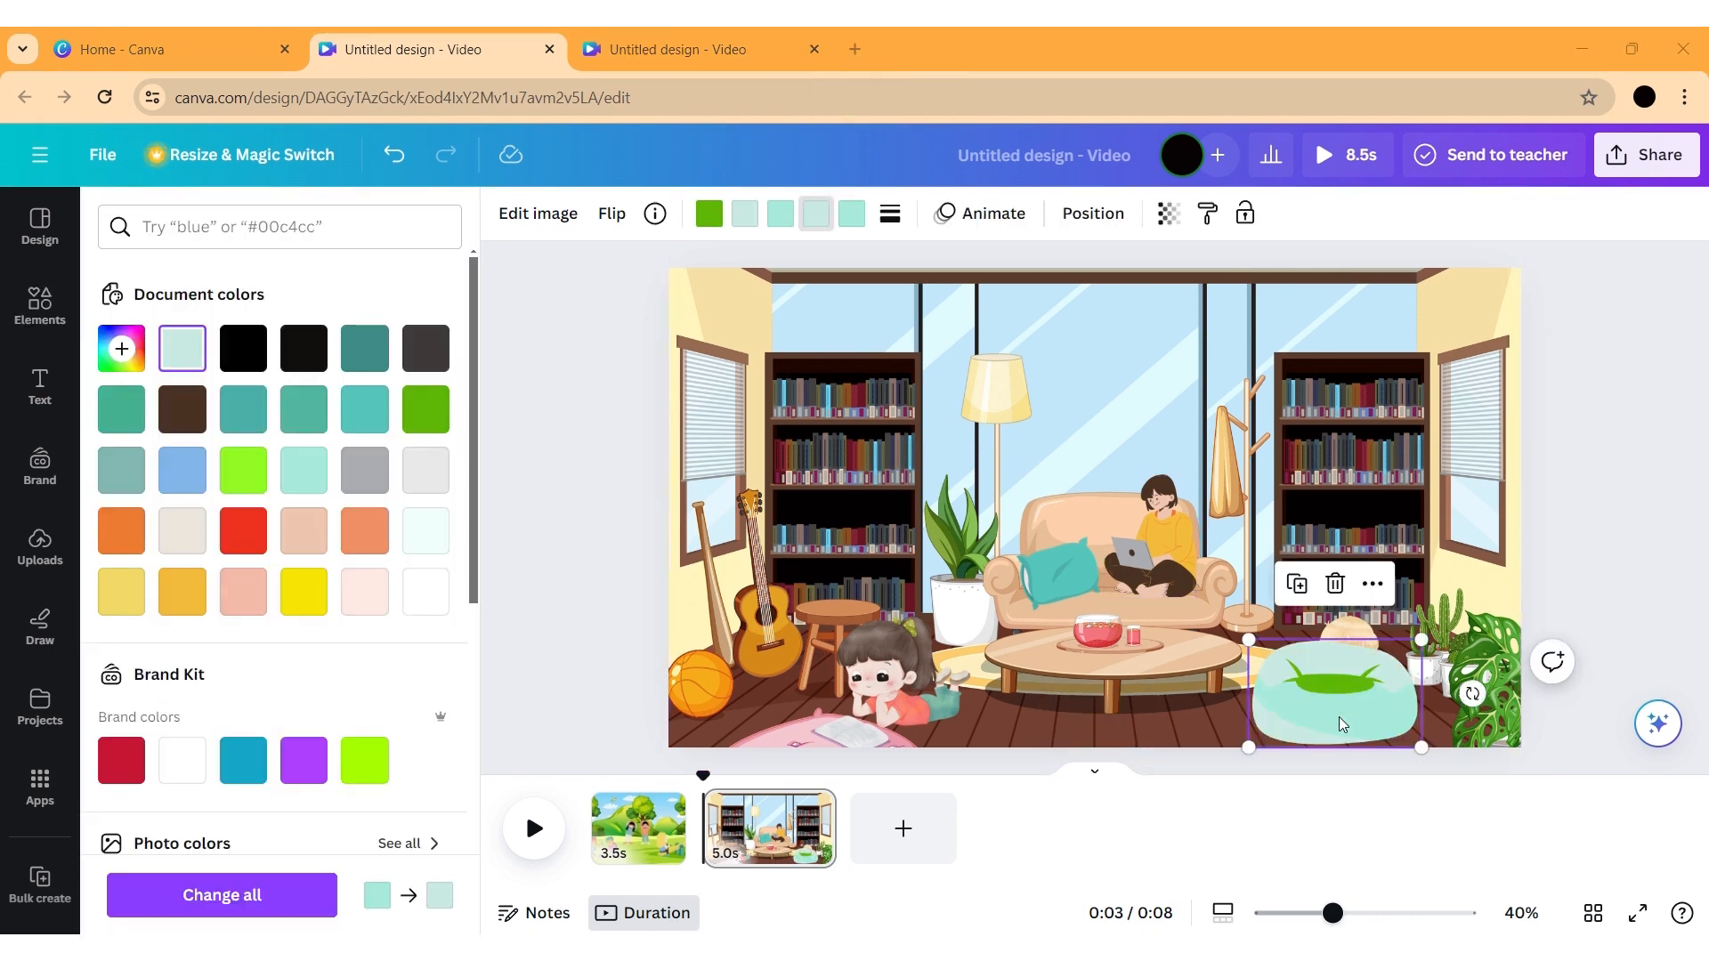
{"action": "left_click", "coordinate": [1358, 633]}
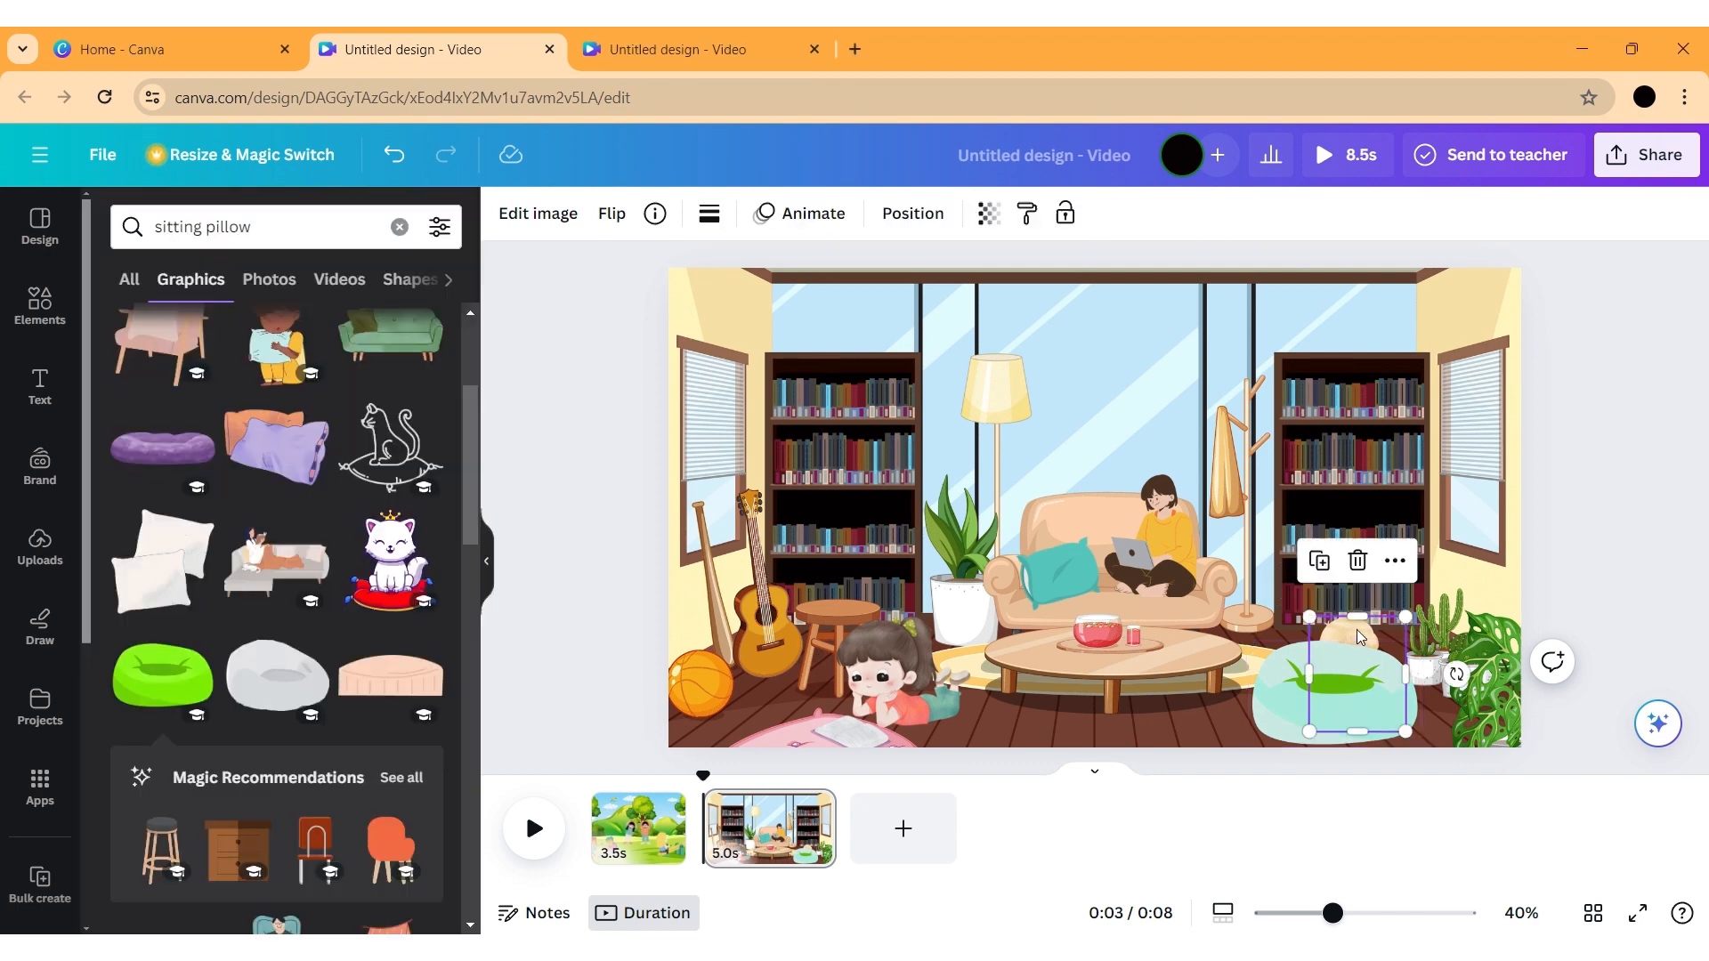
{"action": "left_click_drag", "start_coordinate": [1363, 618], "coordinate": [1418, 485]}
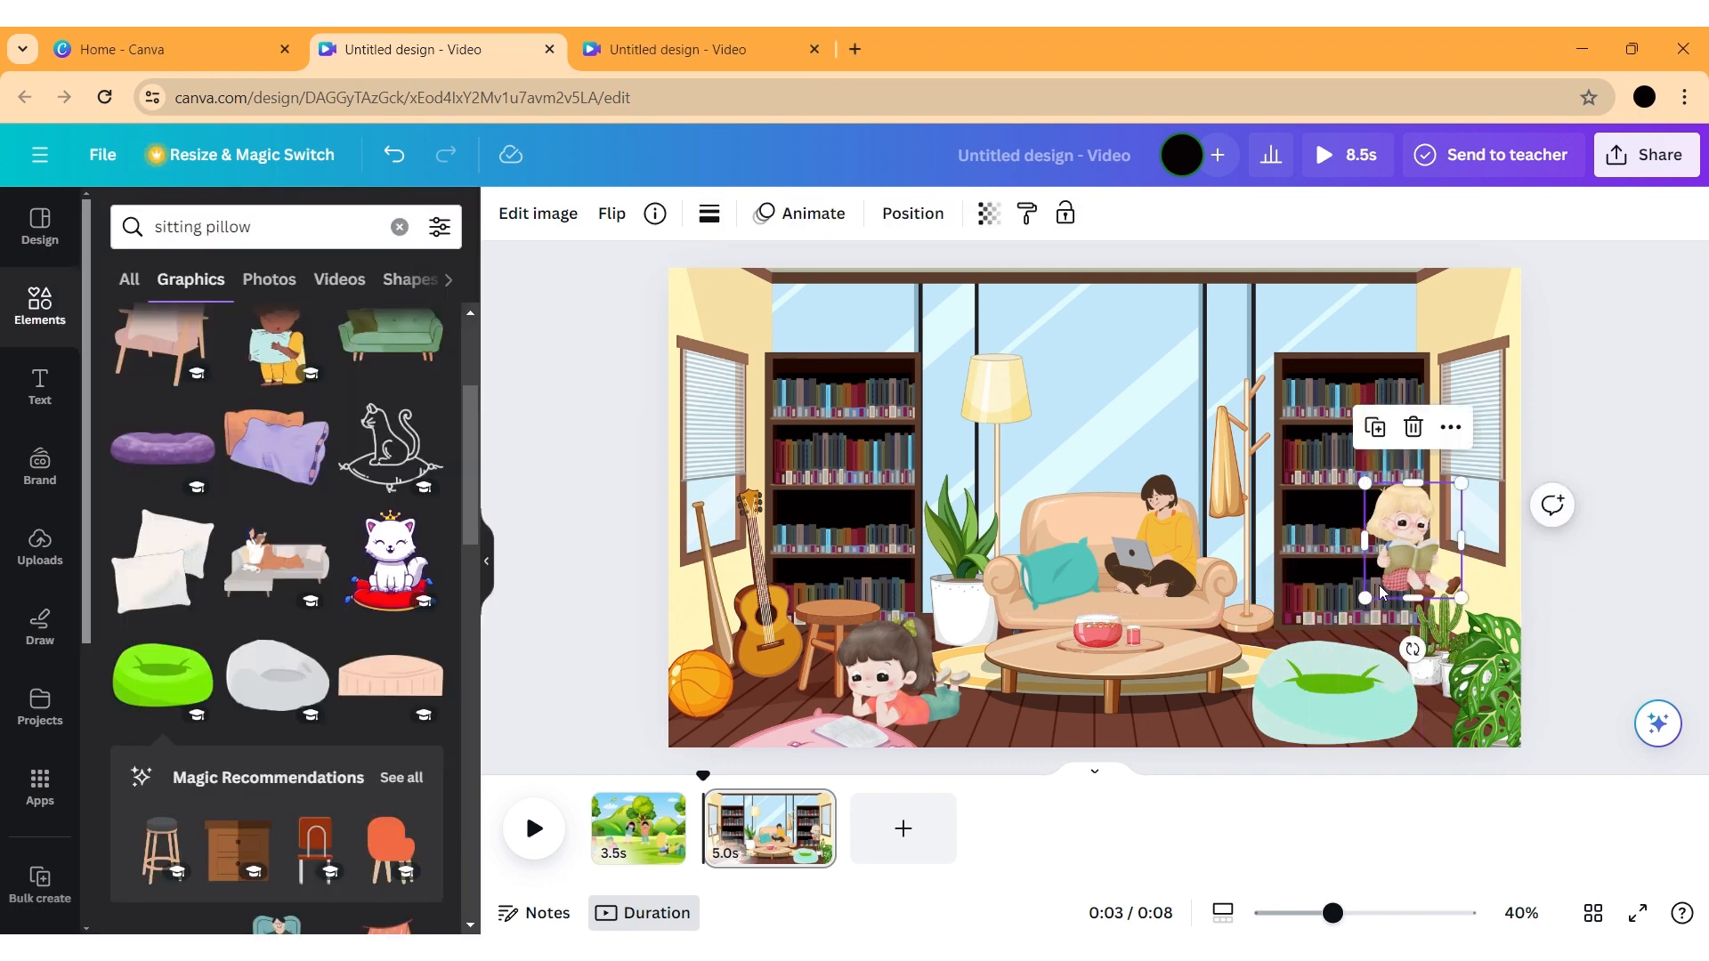
{"action": "left_click", "coordinate": [1316, 693]}
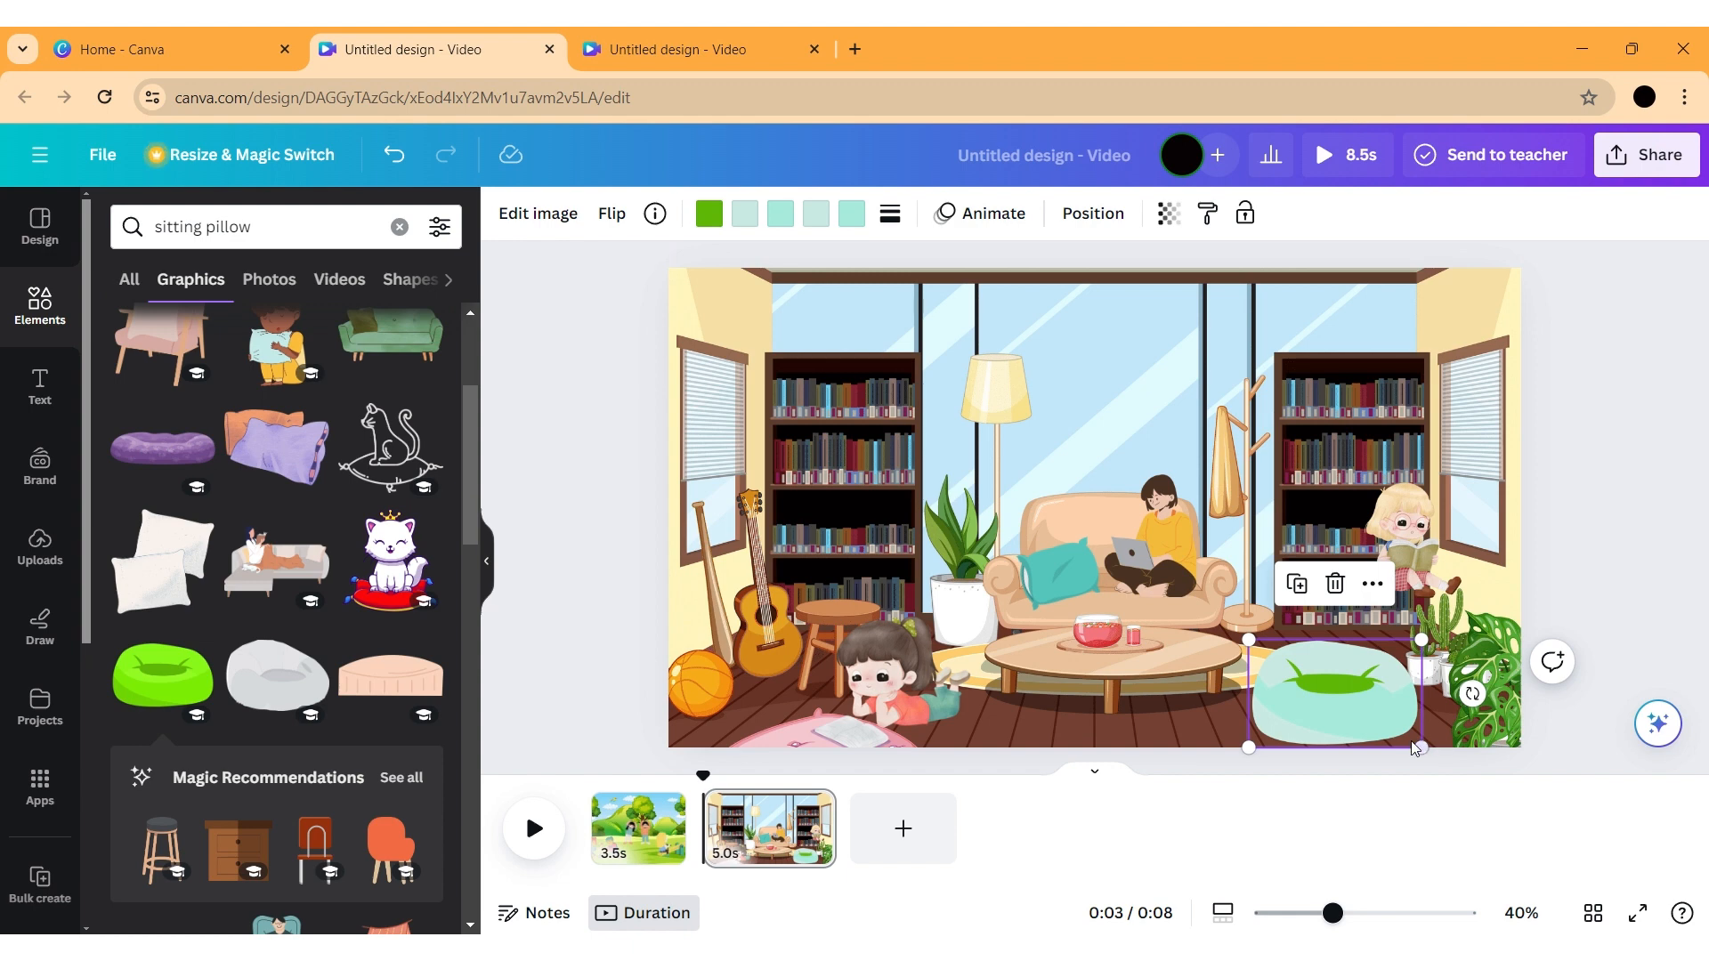
{"action": "left_click_drag", "start_coordinate": [1415, 746], "coordinate": [1386, 727]}
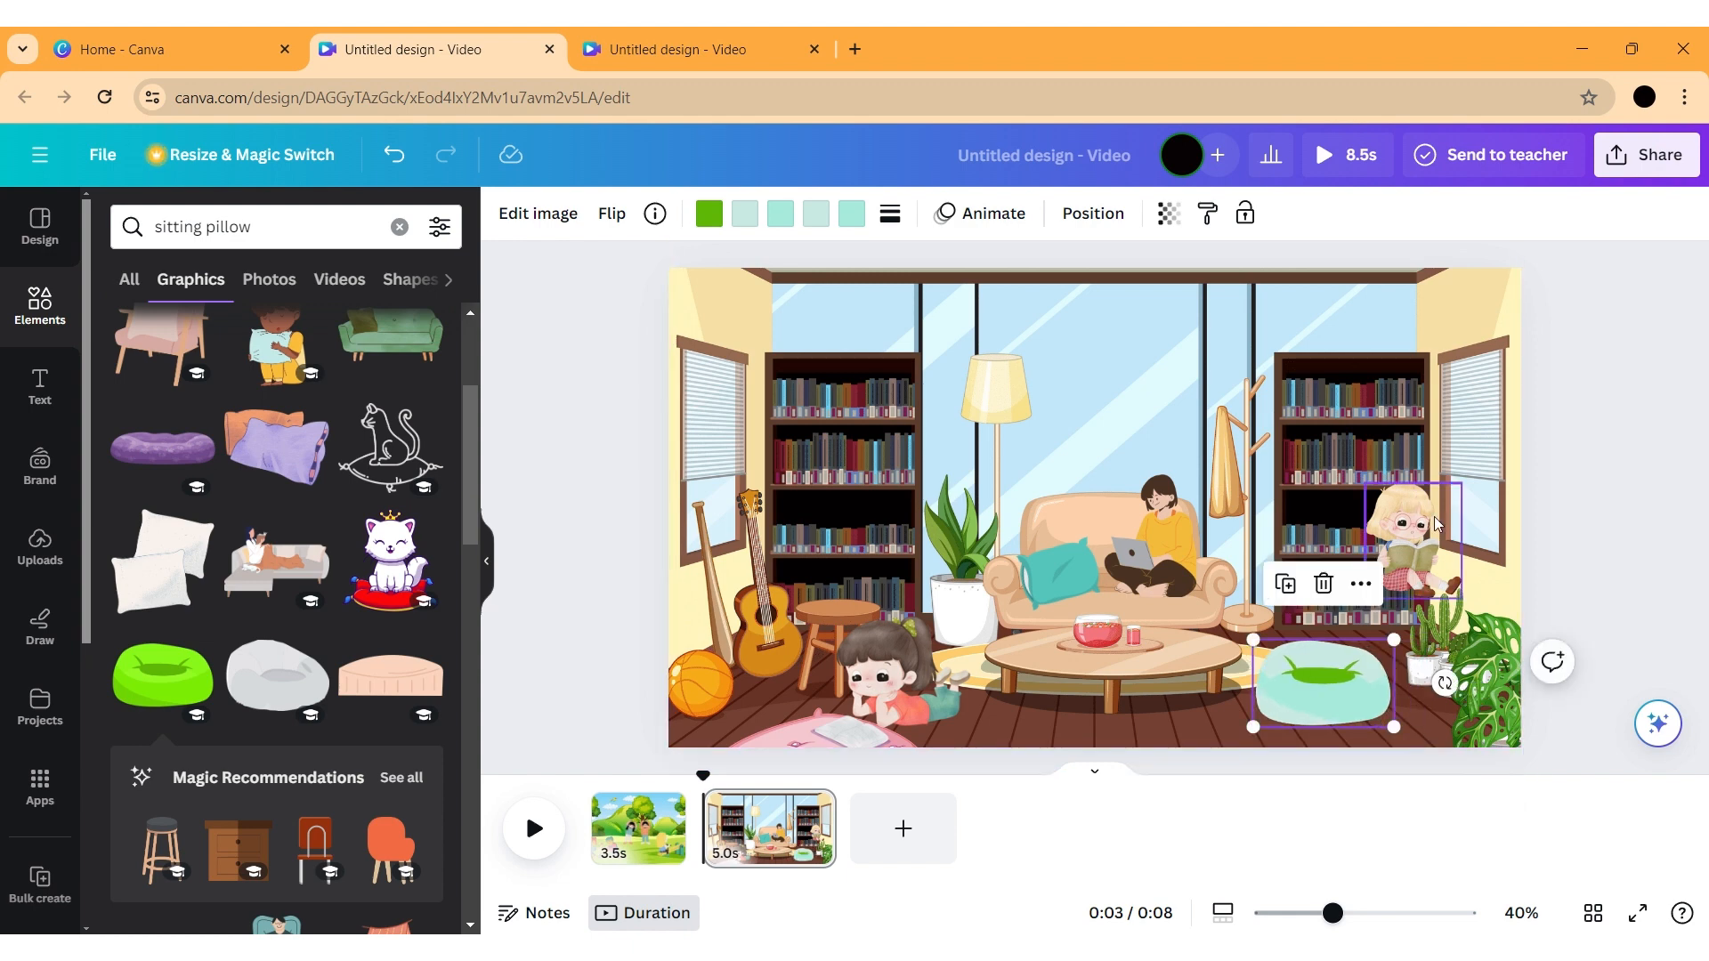
Bring the blonde reading girl forward in the layer order and seat her on the light teal bean bag
{"action": "left_click_drag", "start_coordinate": [1435, 523], "coordinate": [1398, 568]}
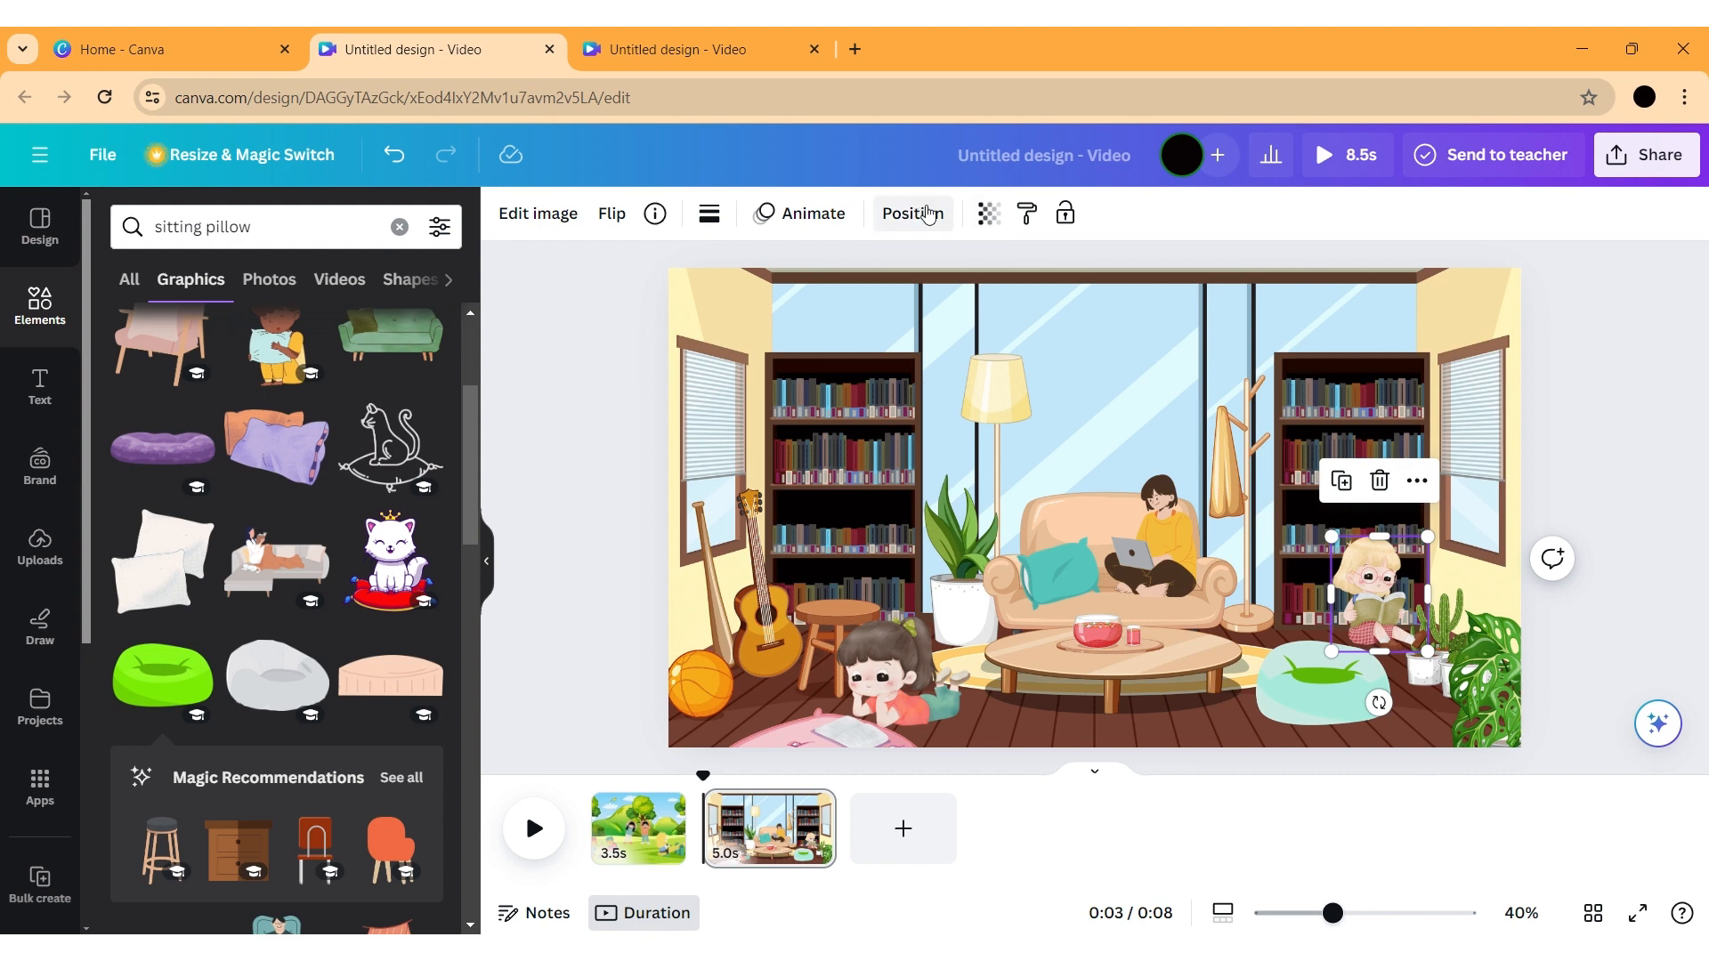
{"action": "left_click", "coordinate": [925, 213]}
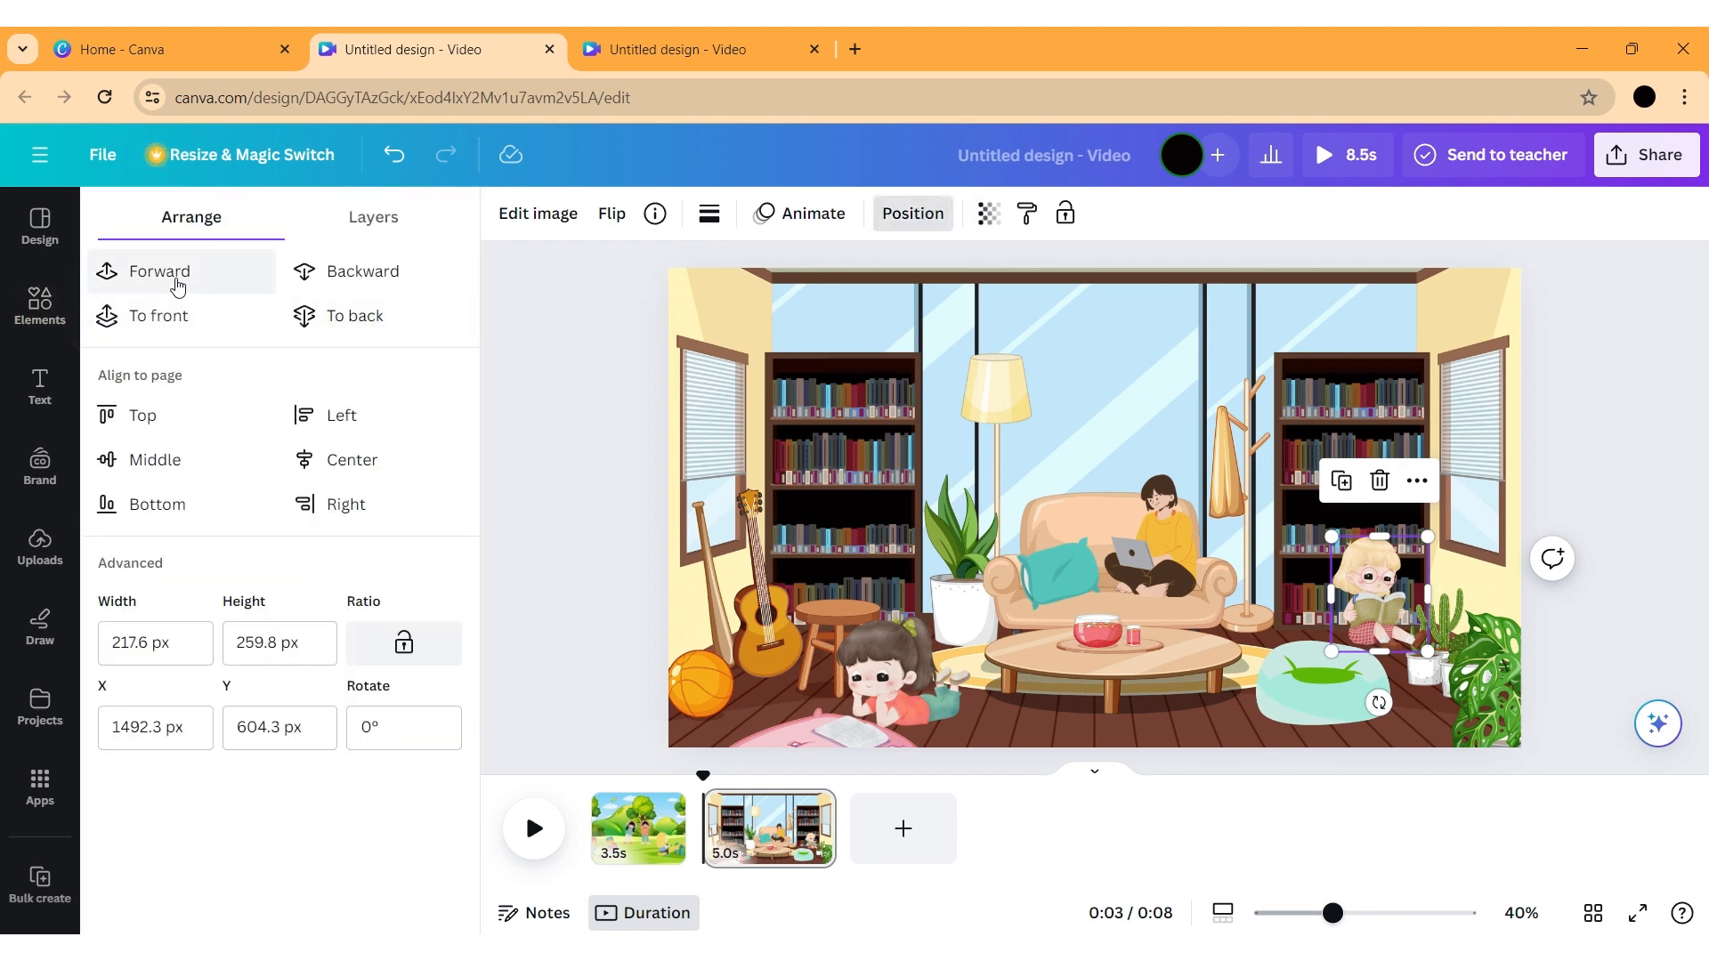
{"action": "left_click", "coordinate": [179, 283]}
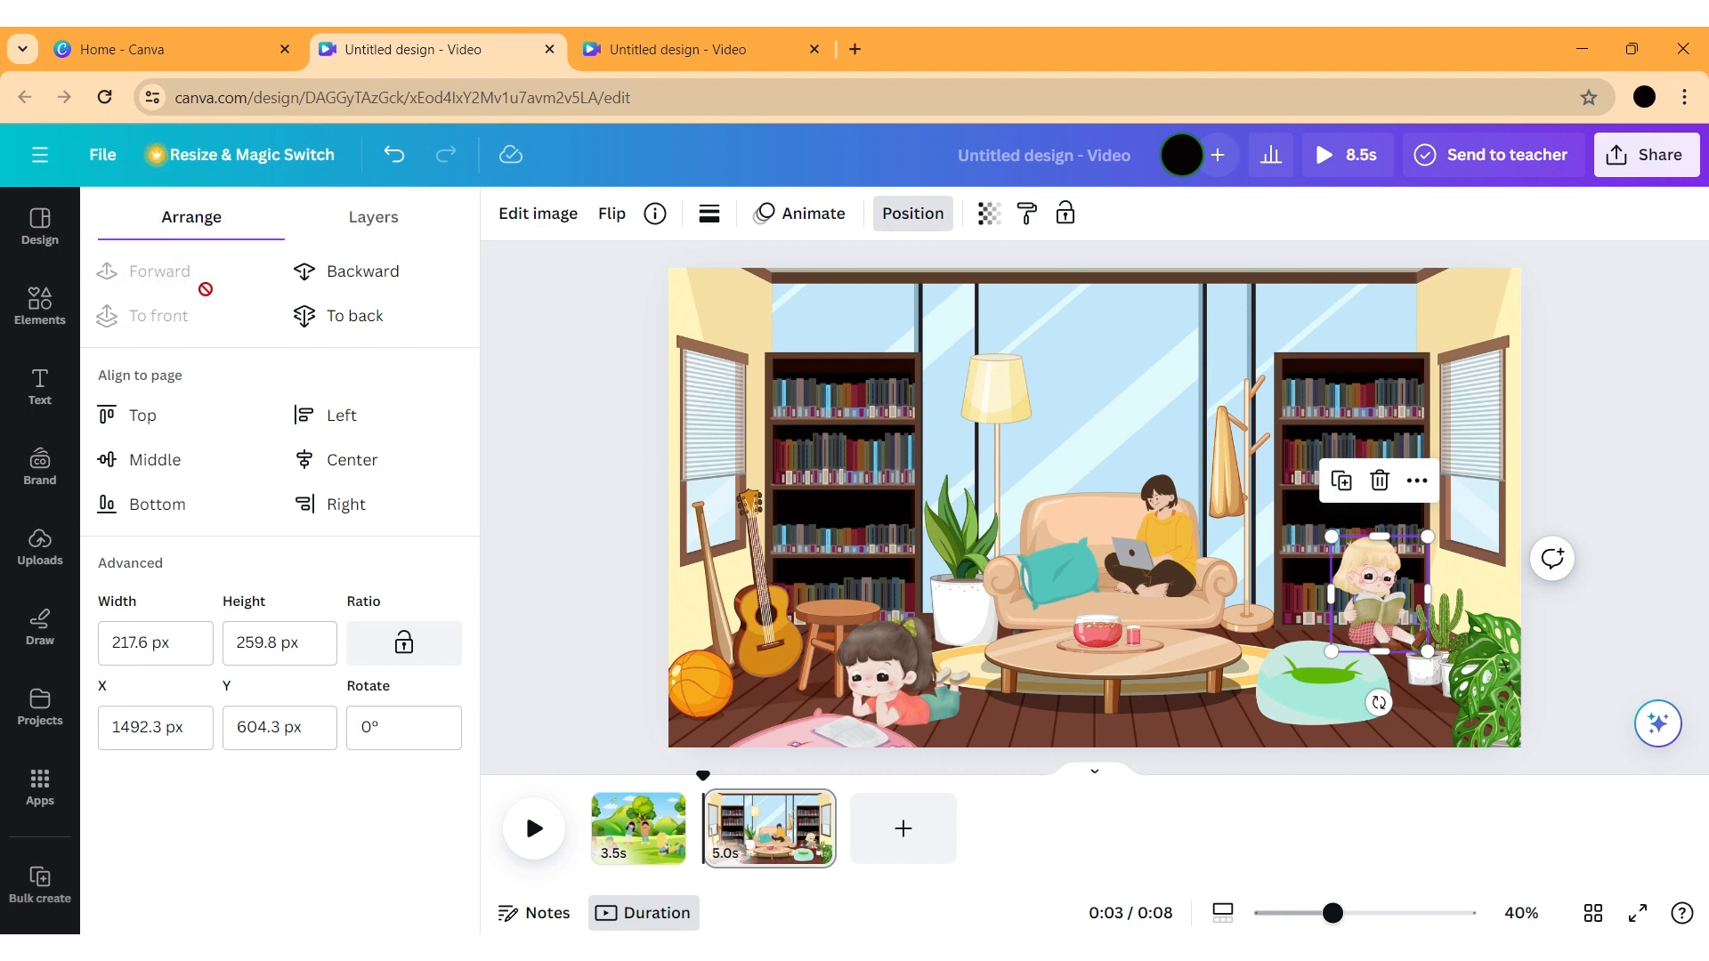
{"action": "left_click_drag", "start_coordinate": [1415, 616], "coordinate": [1368, 656]}
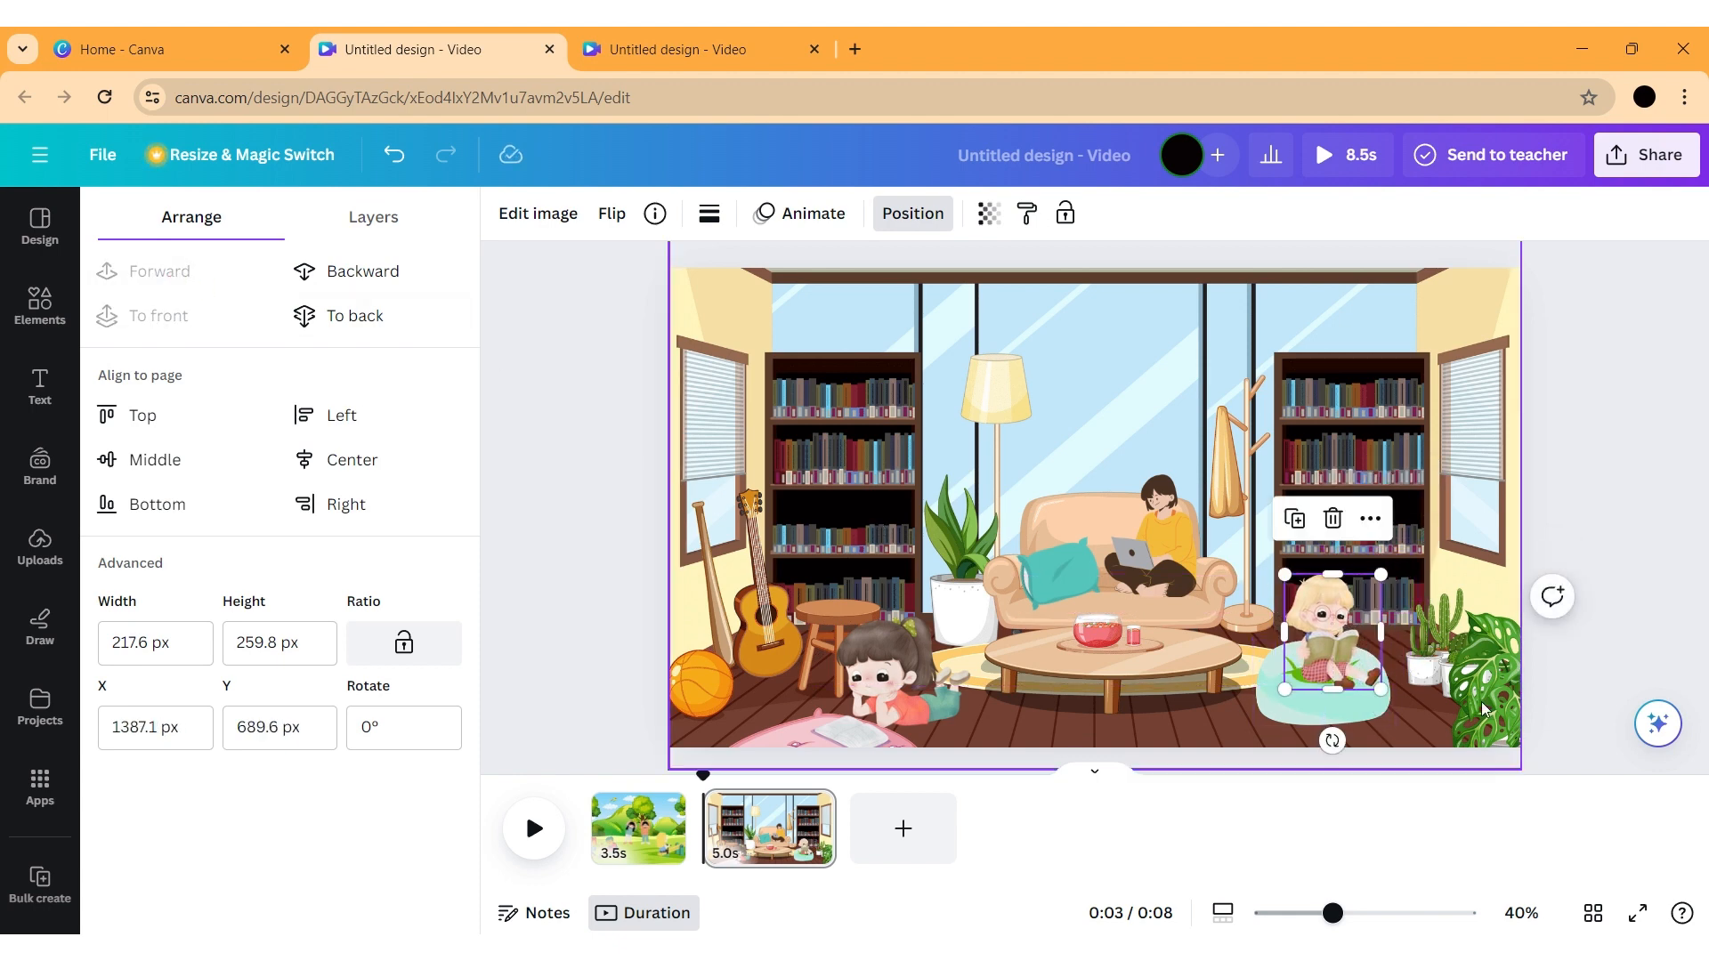
{"action": "left_click", "coordinate": [1625, 709]}
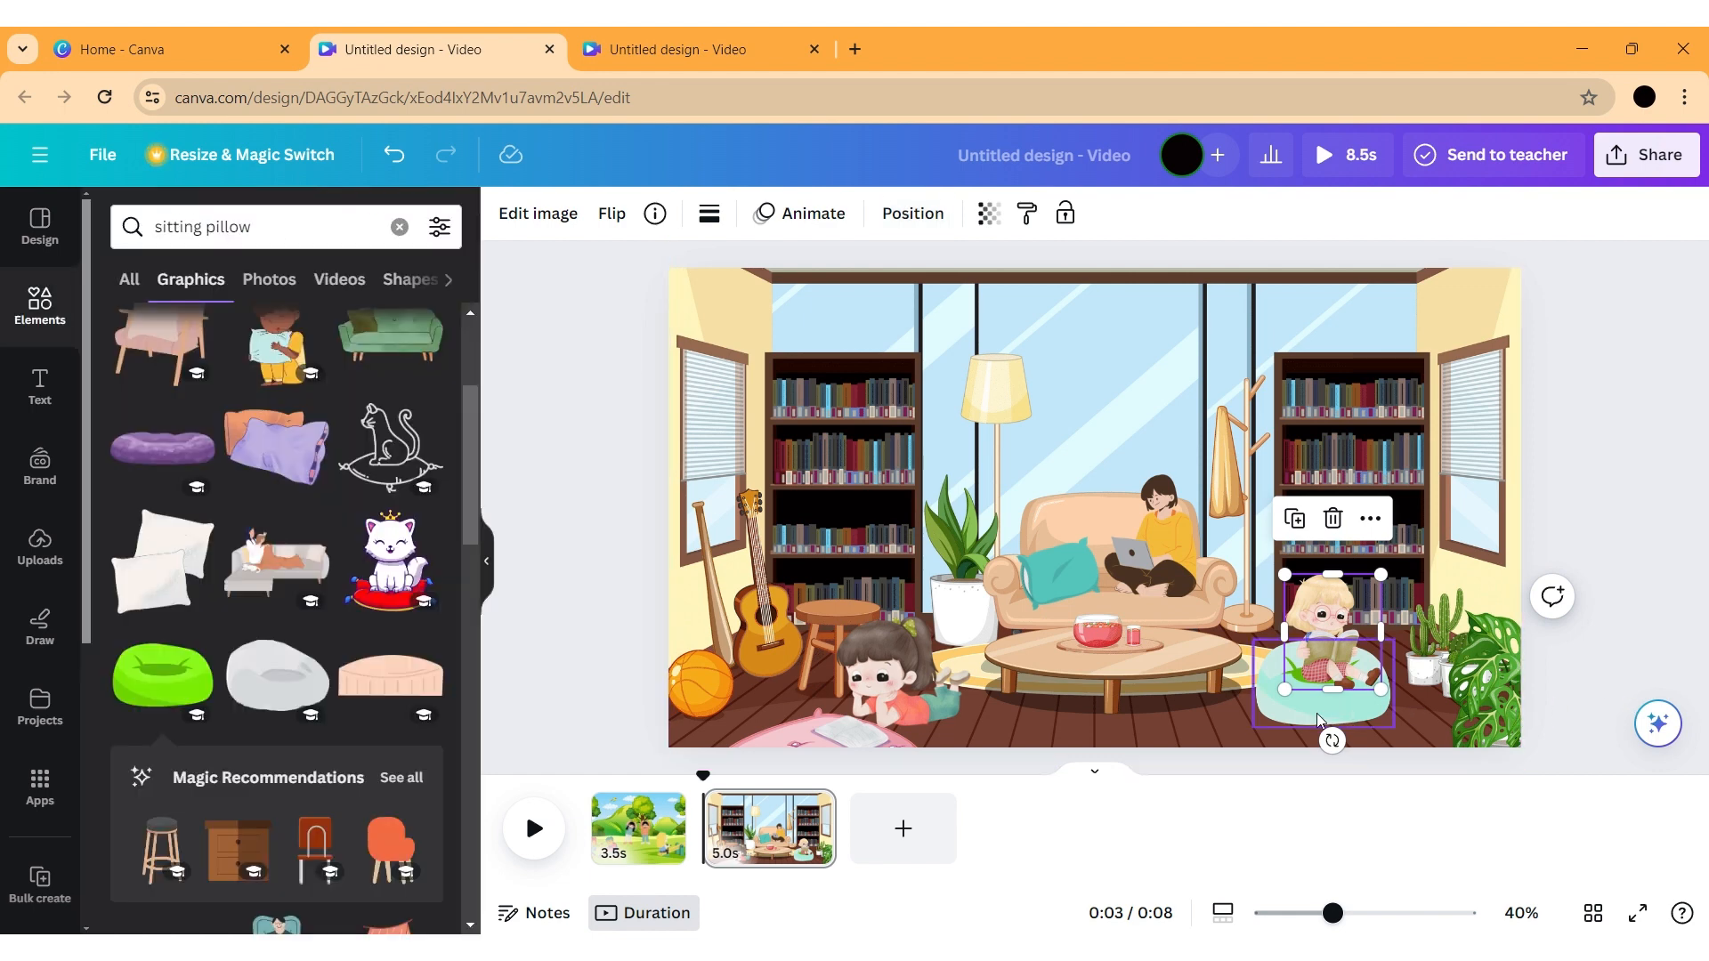
Shift the bean bag closer to the plants and reseat the blonde girl on top of it
{"action": "left_click_drag", "start_coordinate": [1317, 712], "coordinate": [1348, 736]}
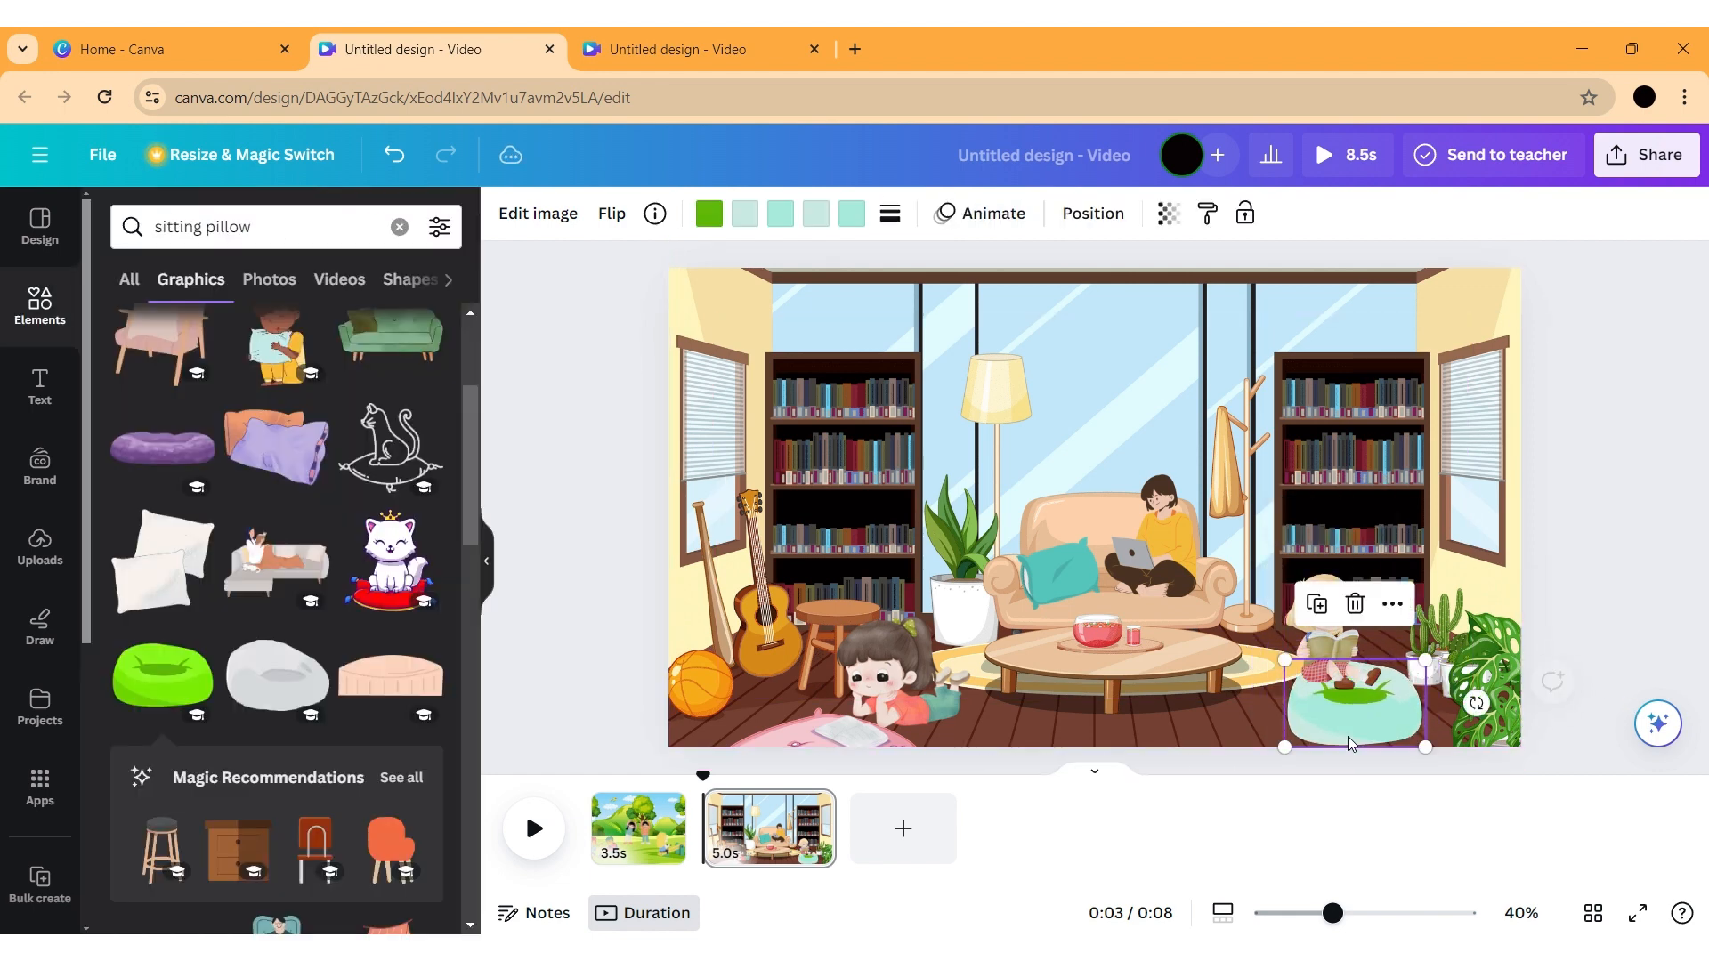
{"action": "mouse_move", "coordinate": [1336, 666]}
{"action": "left_mouse_down"}
{"action": "mouse_move", "coordinate": [1350, 687]}
{"action": "mouse_move", "coordinate": [1357, 672]}
{"action": "left_mouse_up"}
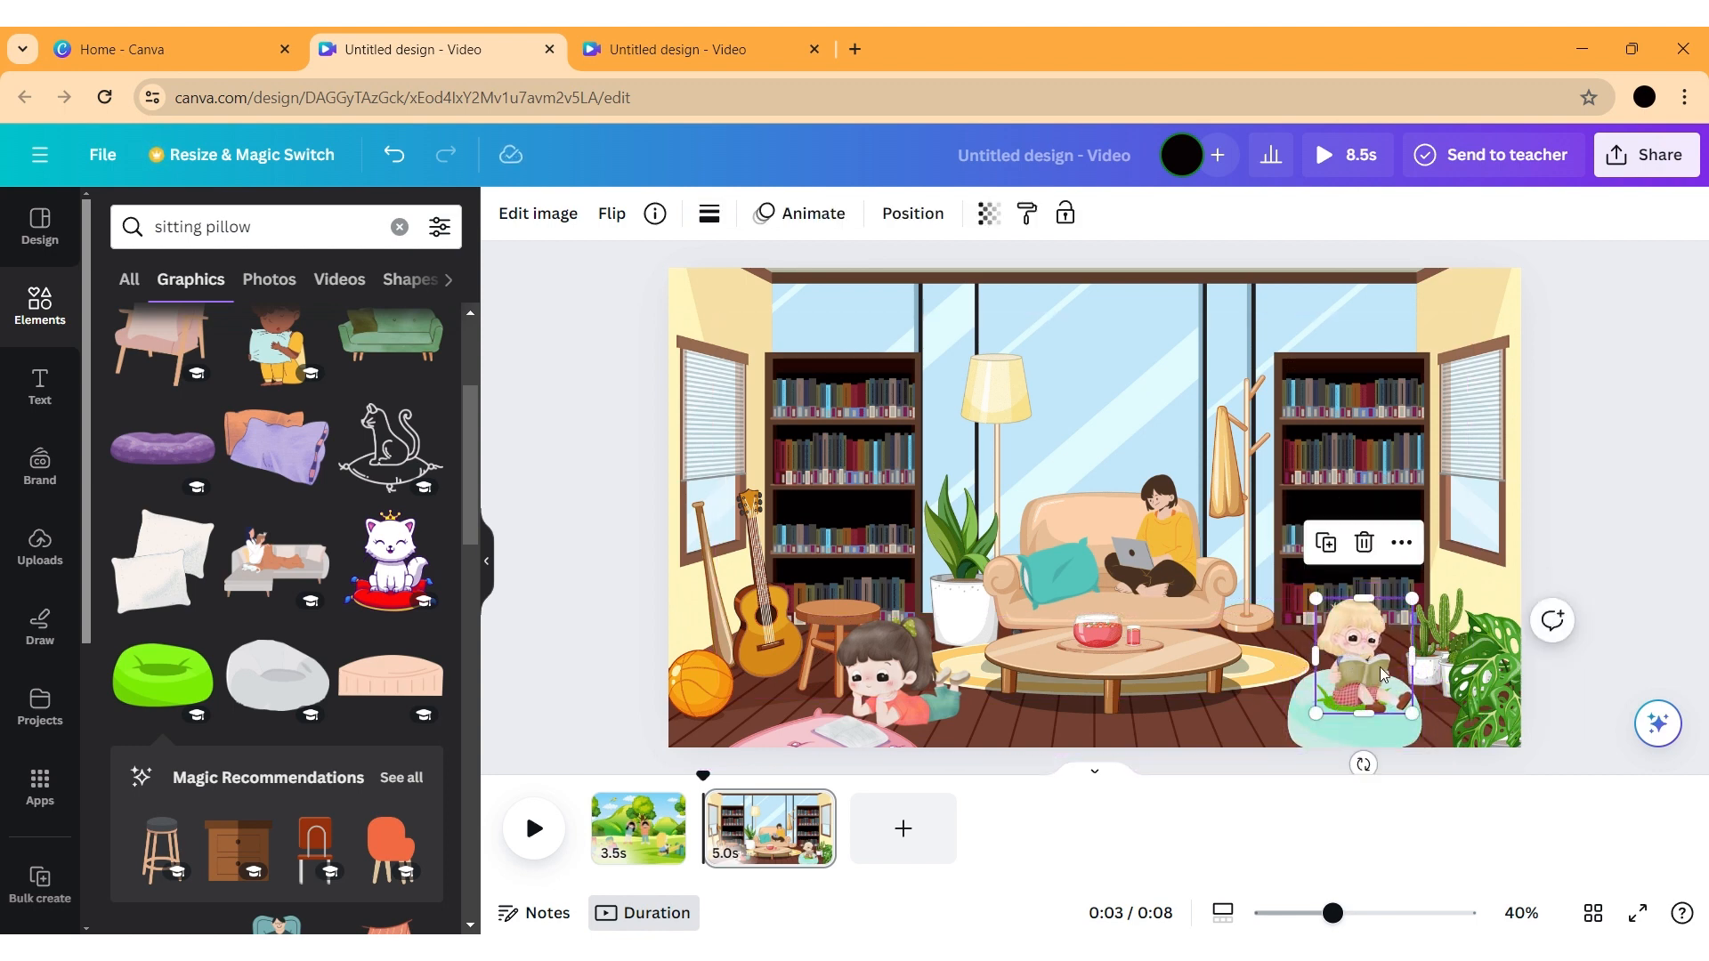
{"action": "left_click", "coordinate": [1581, 672]}
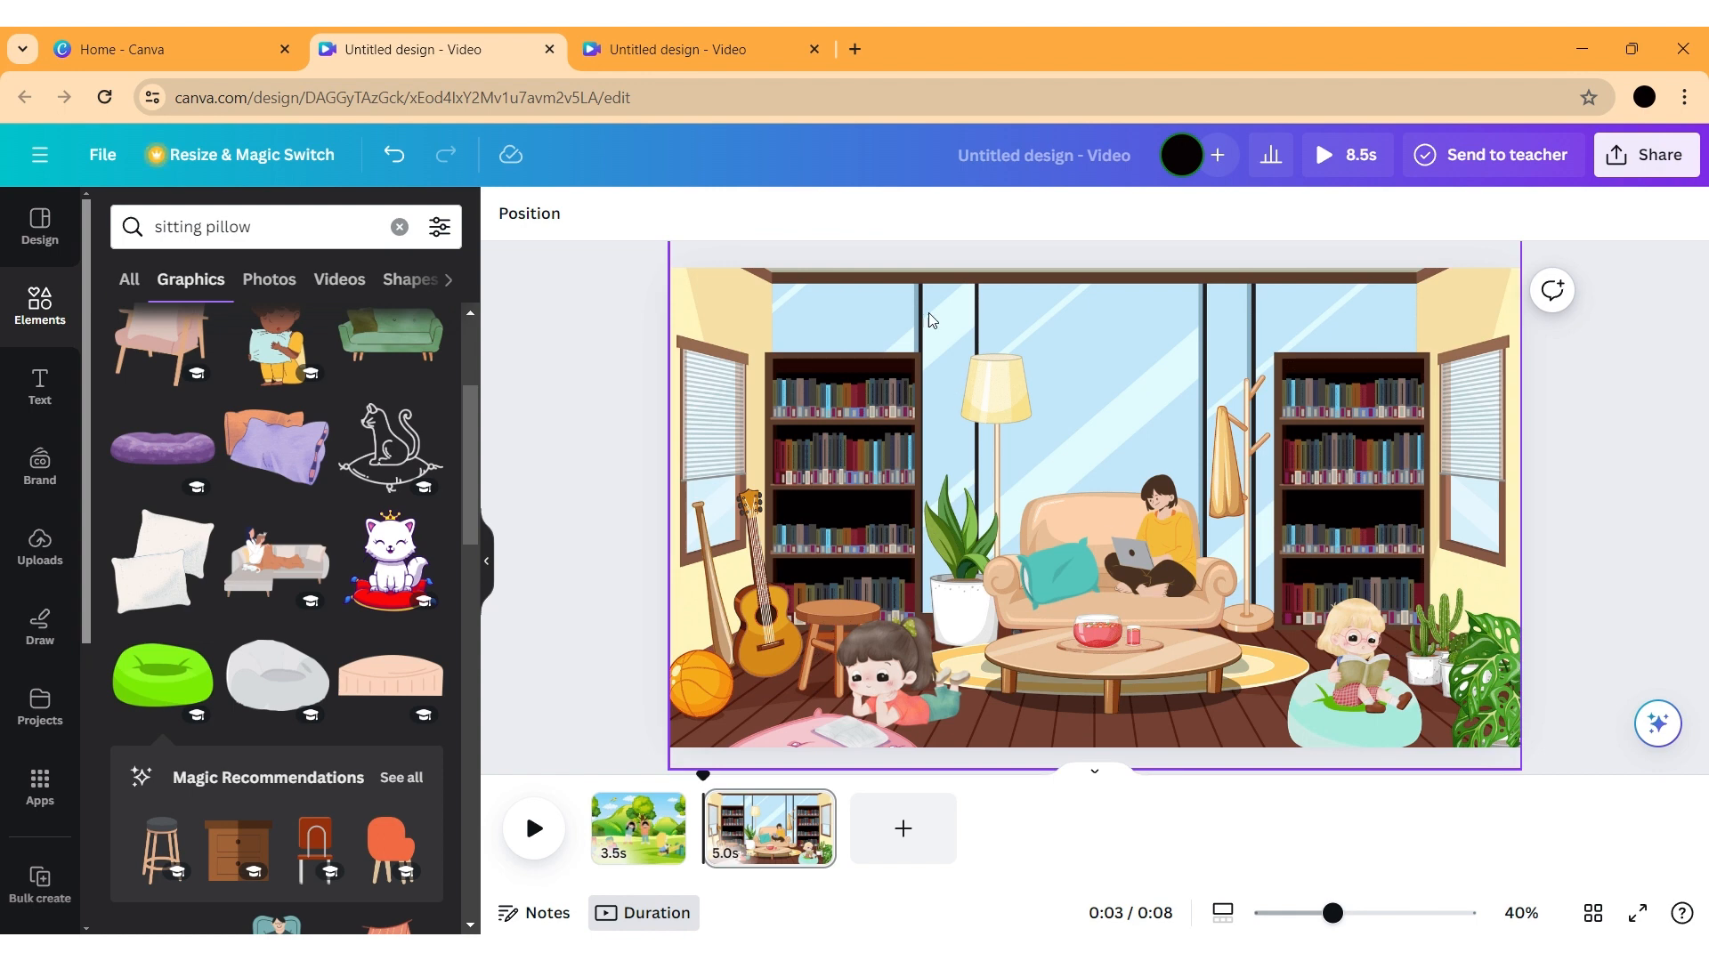
Check the library scene in the sample design, then search the element graphics for "moving cat"
{"action": "left_click", "coordinate": [648, 35]}
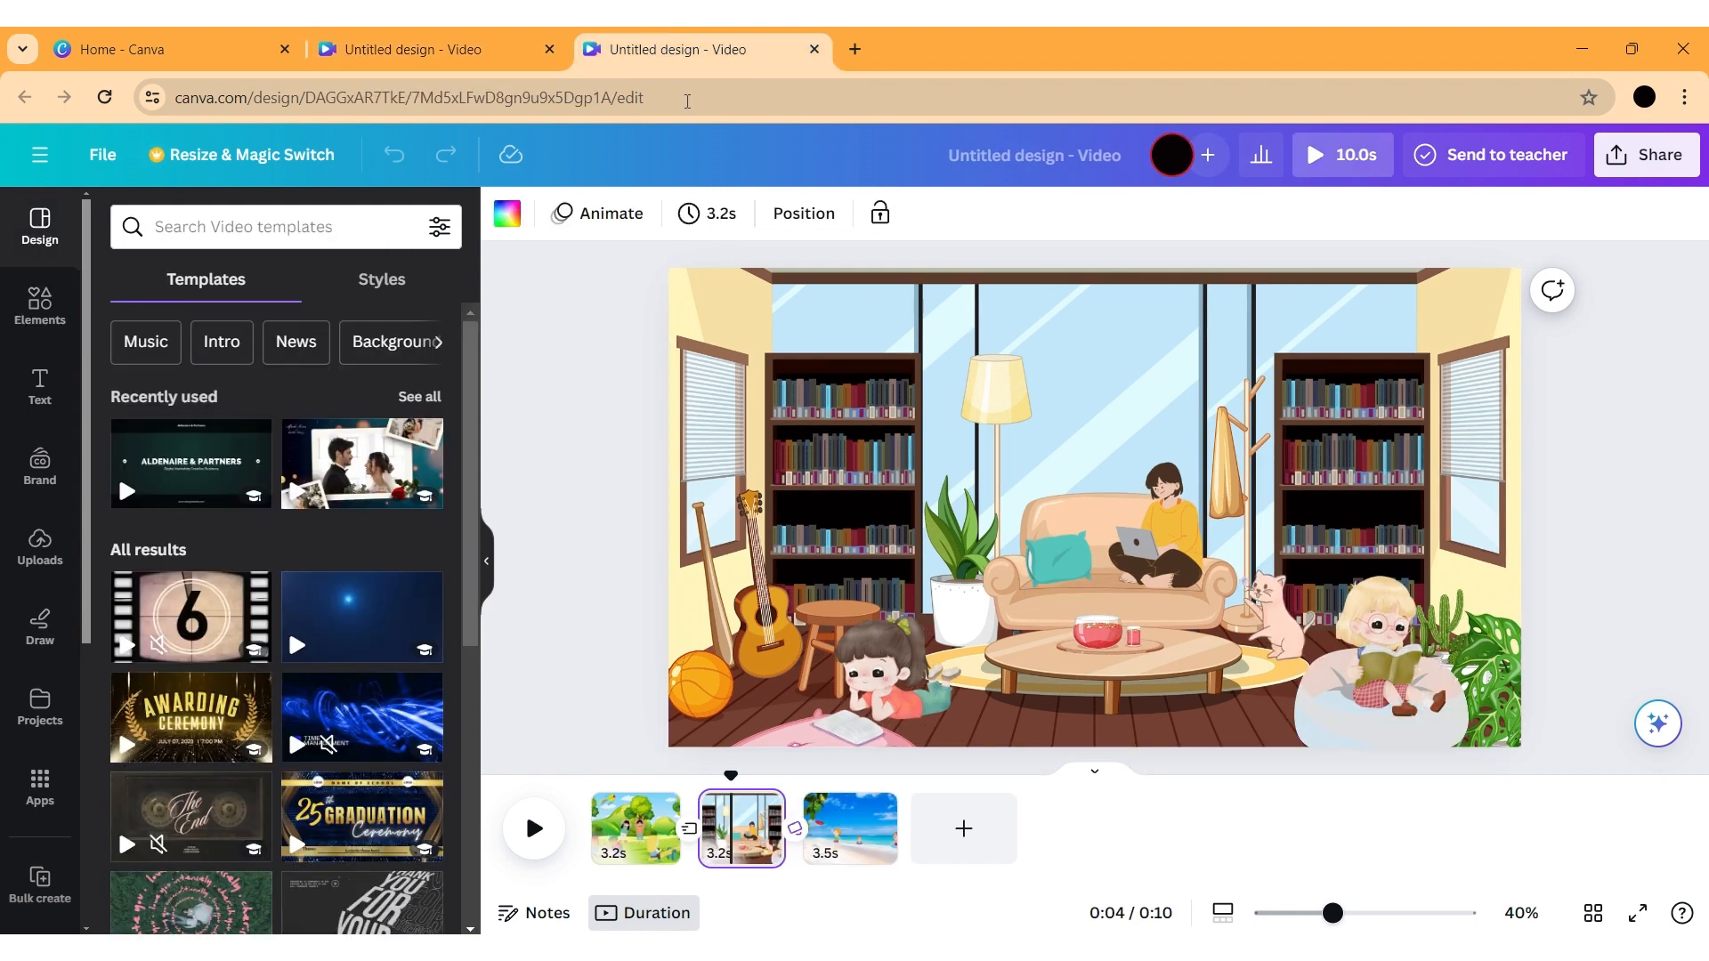
{"action": "left_click", "coordinate": [497, 35]}
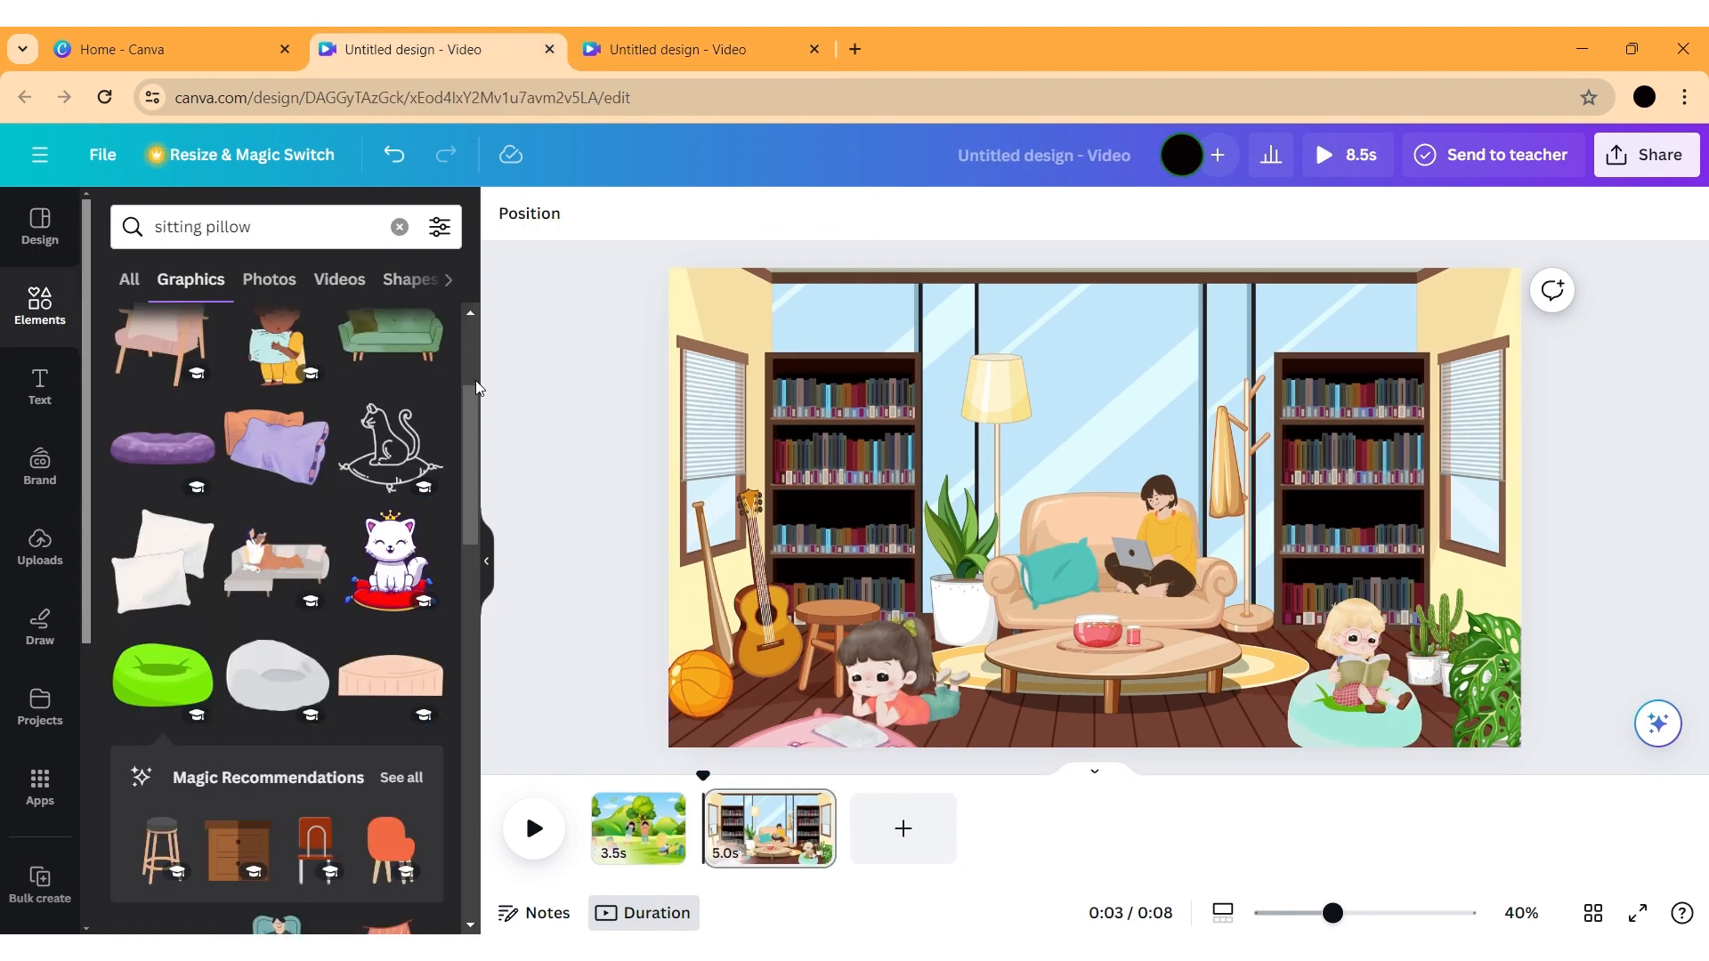
{"action": "left_click", "coordinate": [399, 230]}
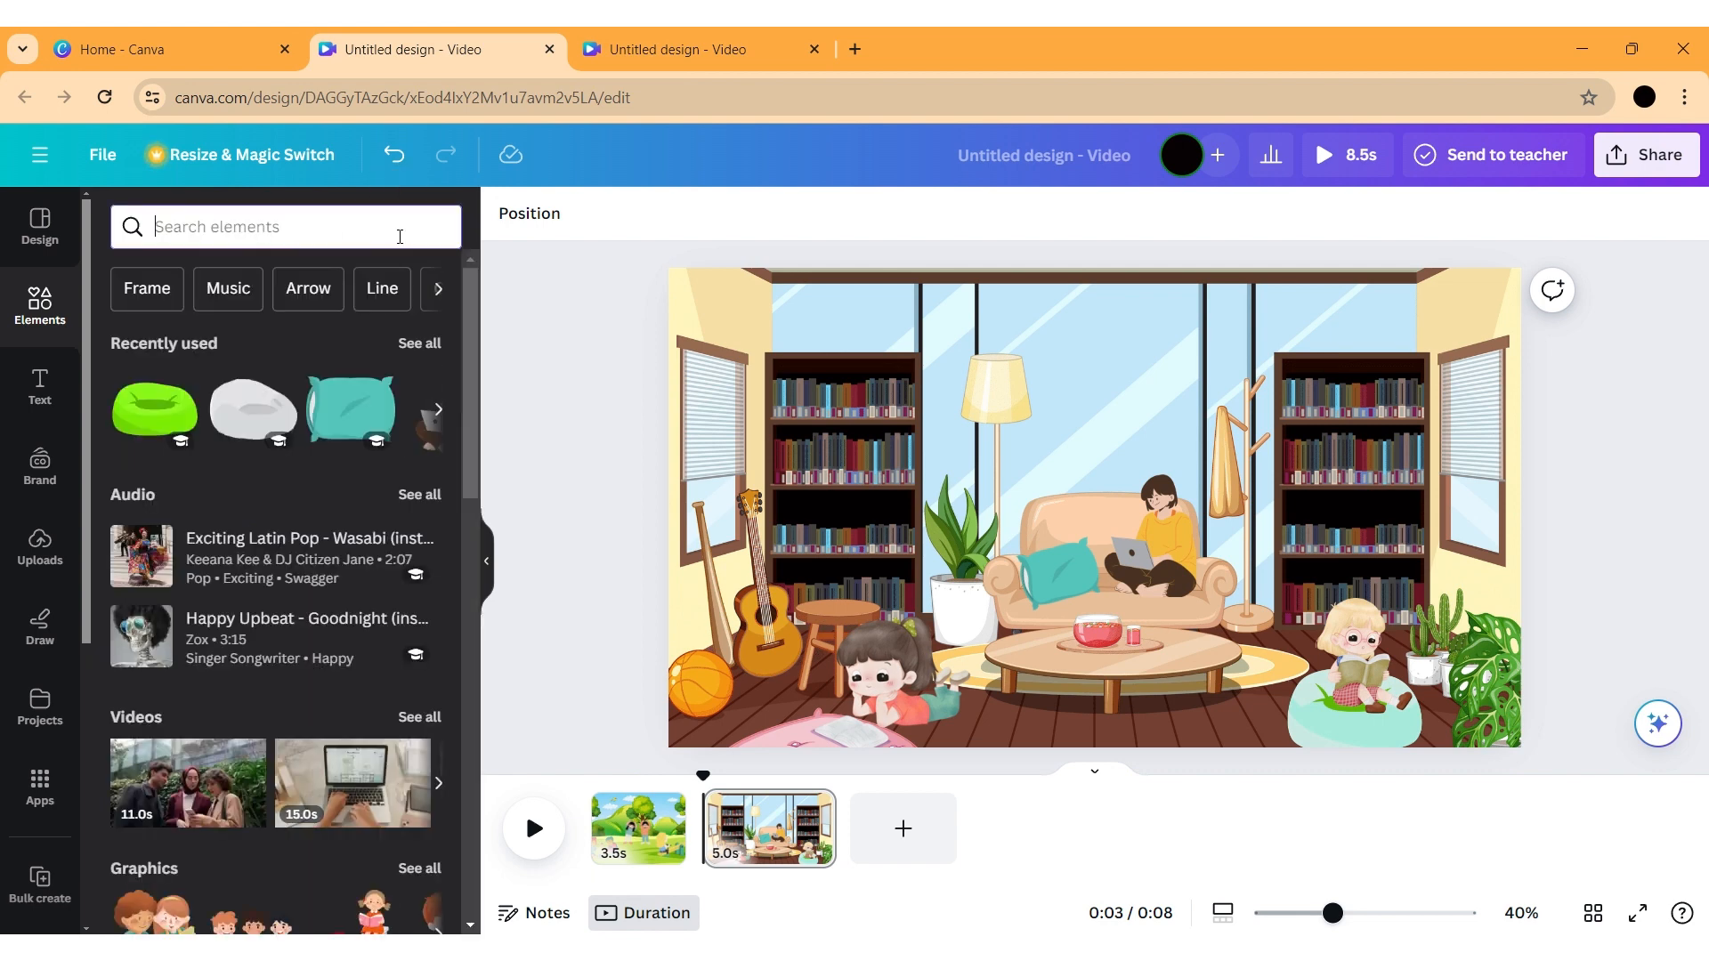
{"action": "type", "text": "cat"}
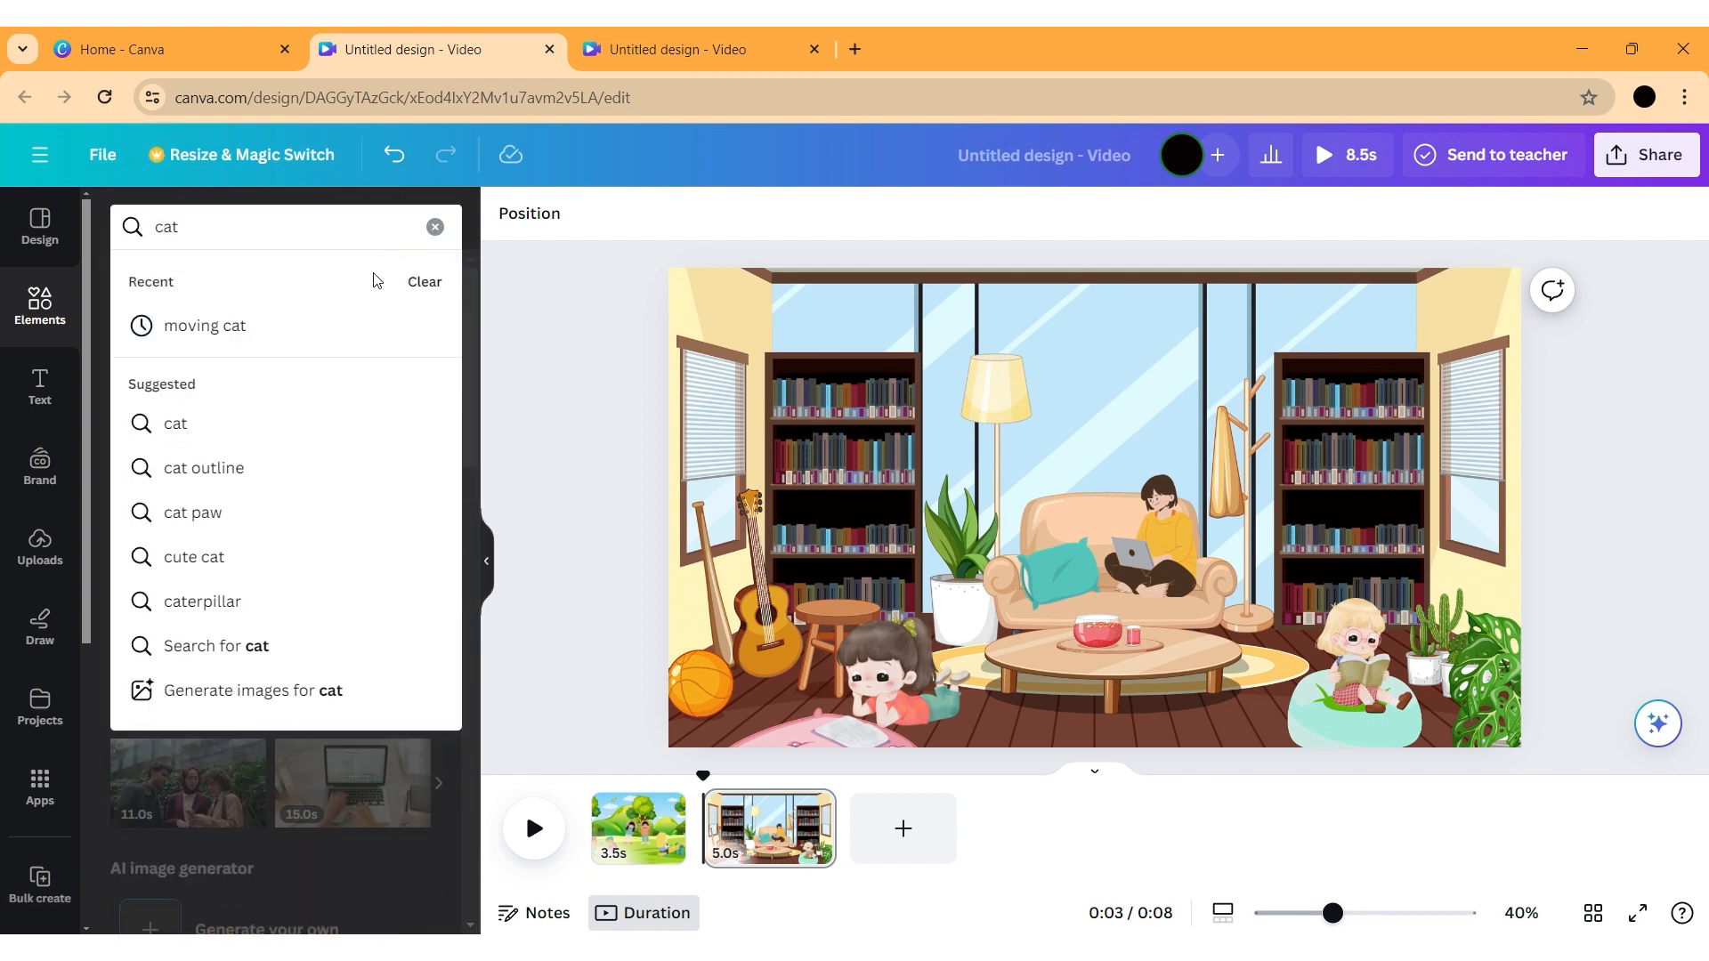
{"action": "left_click", "coordinate": [342, 343]}
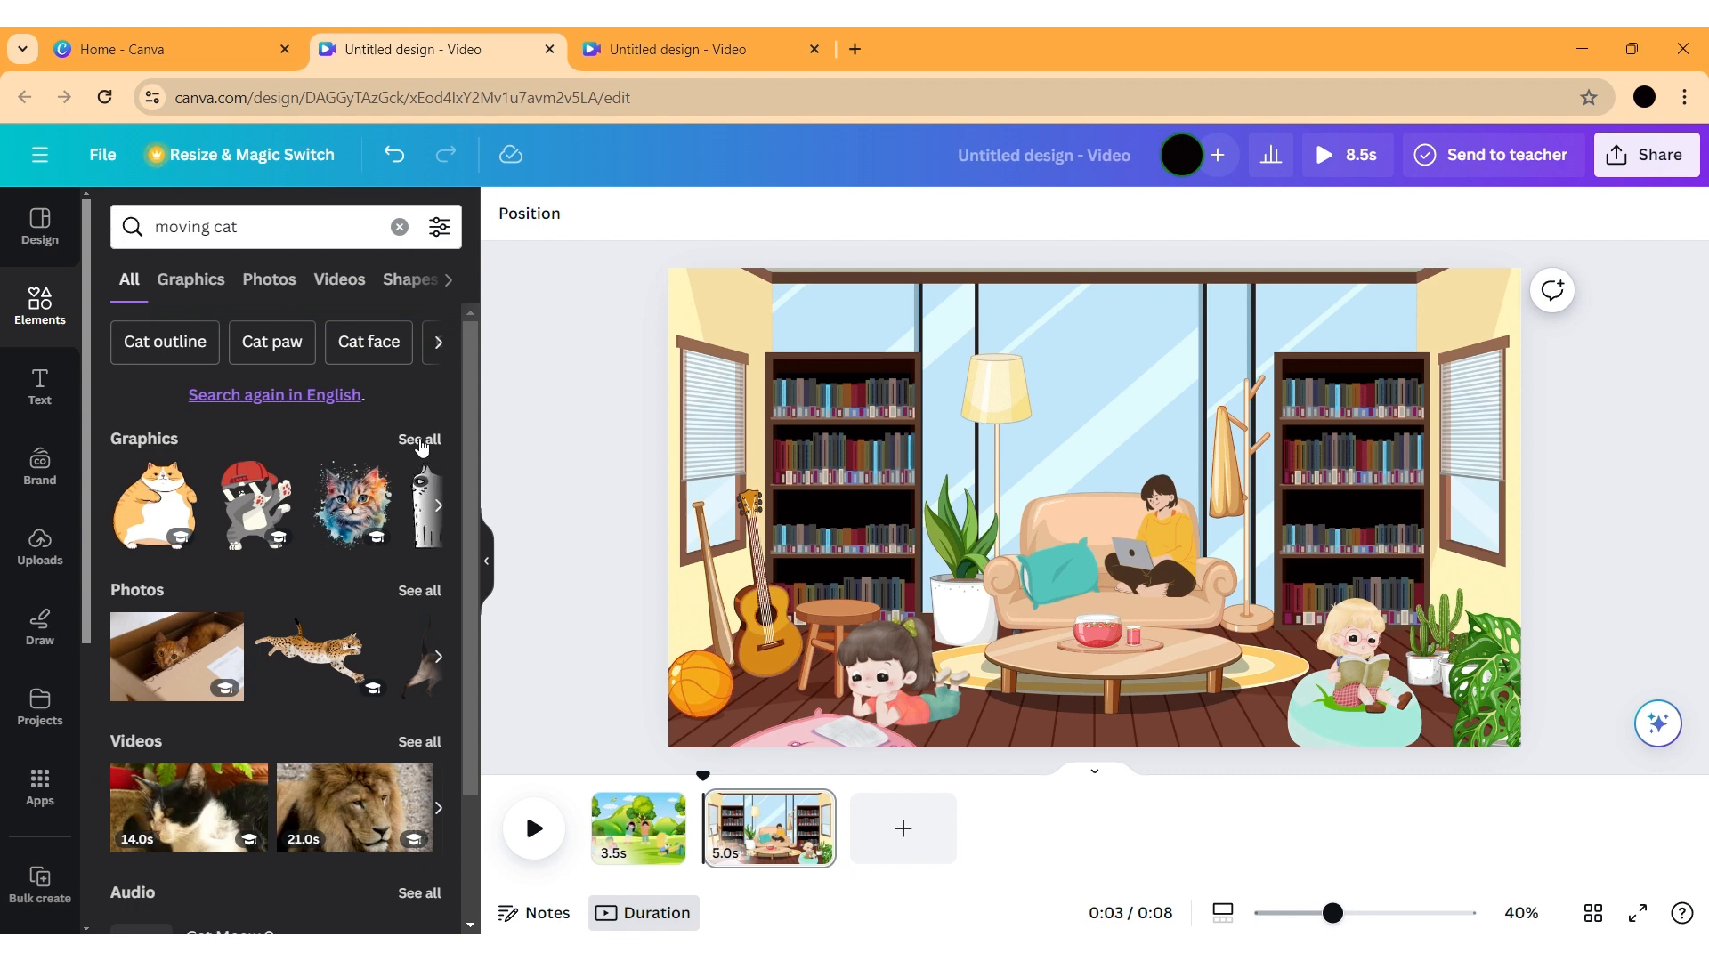
{"action": "left_click", "coordinate": [424, 441]}
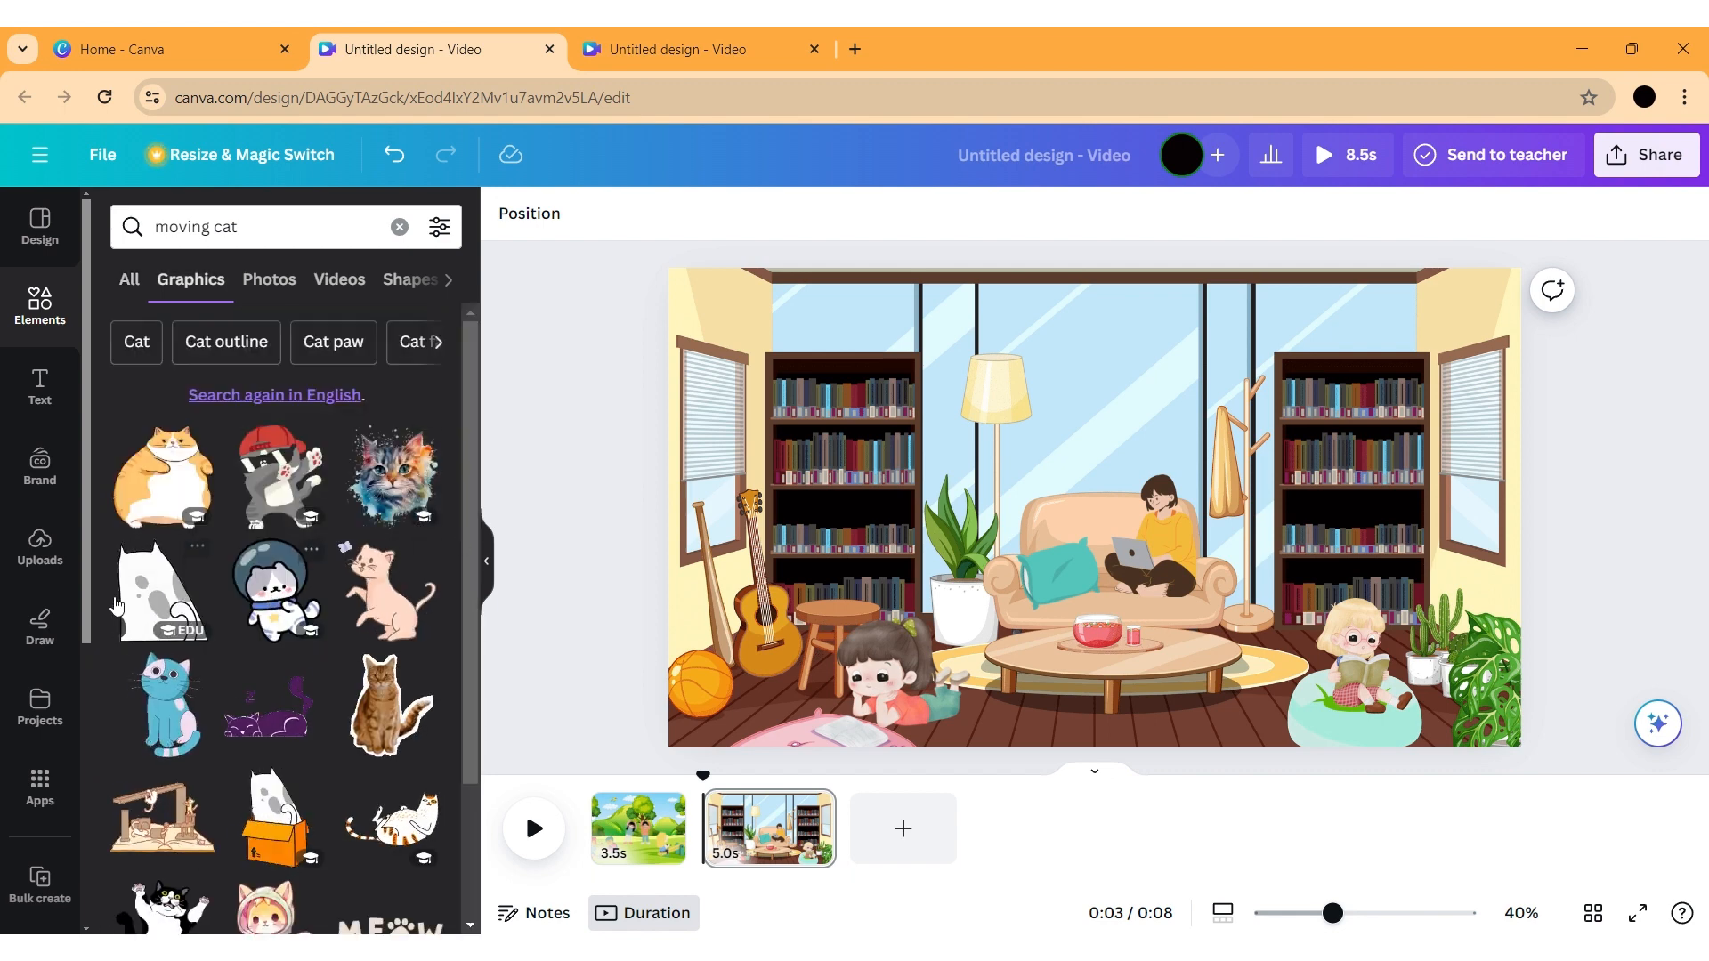
Add the pink cat with butterfly graphic, shrink it between the sofa and the blonde girl, and compare the scene with the sample design
{"action": "left_click", "coordinate": [389, 592]}
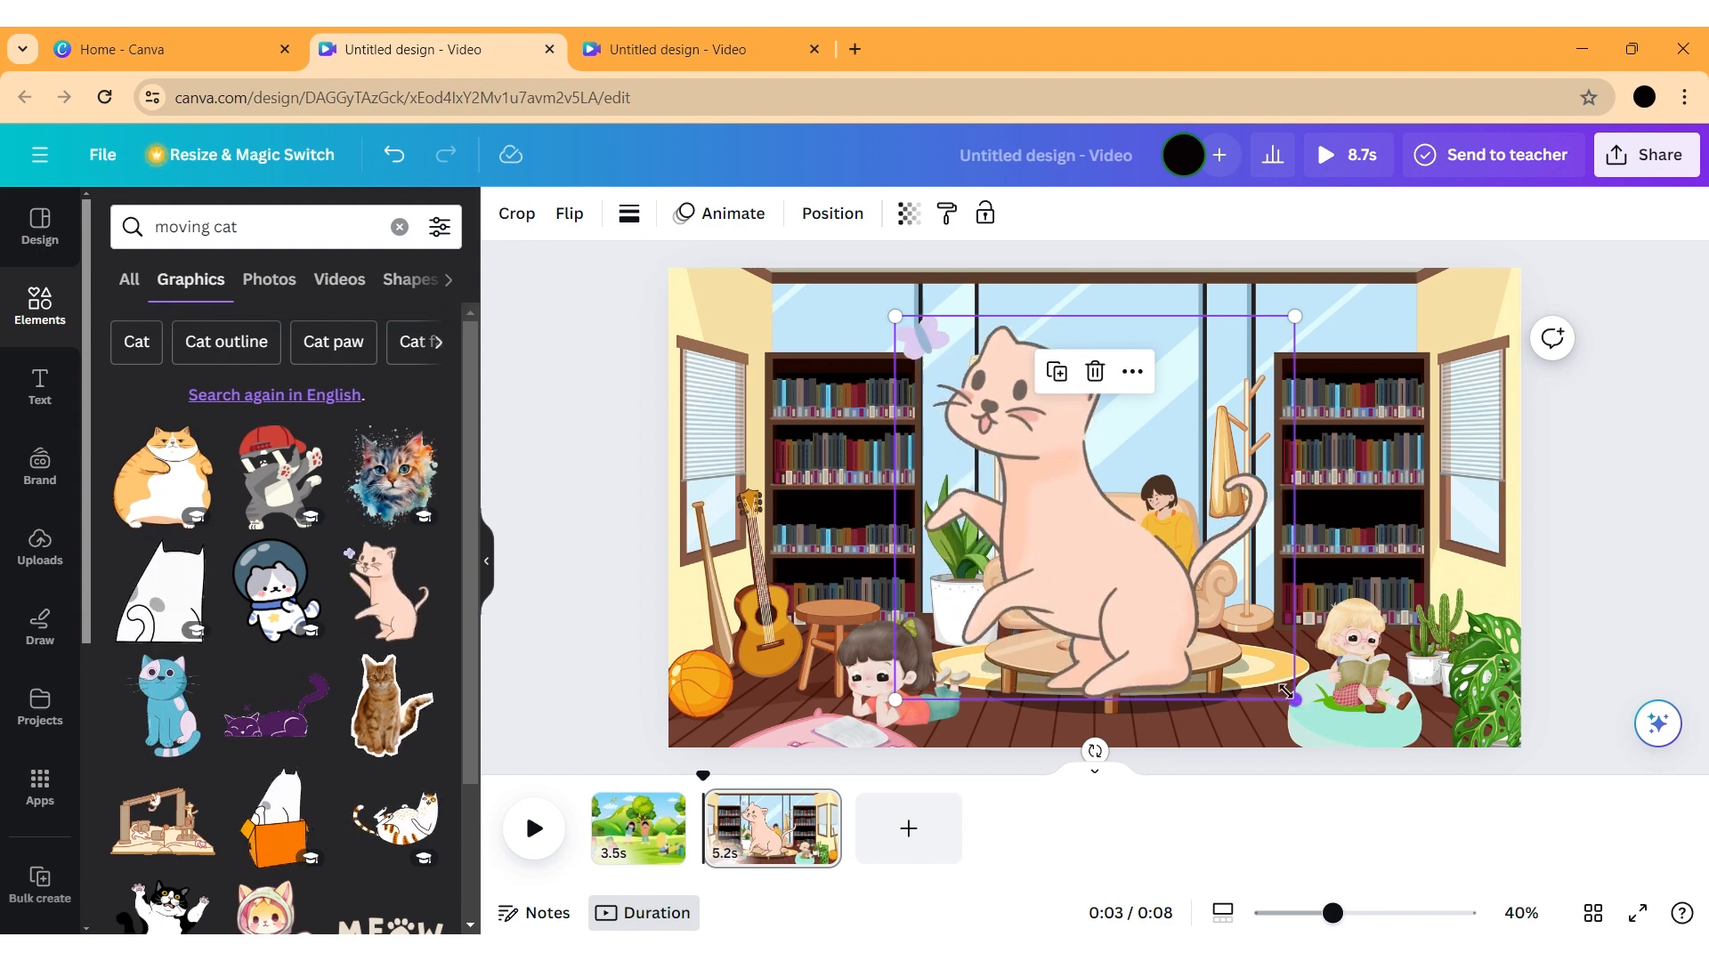
{"action": "left_click_drag", "start_coordinate": [1295, 700], "coordinate": [1264, 640]}
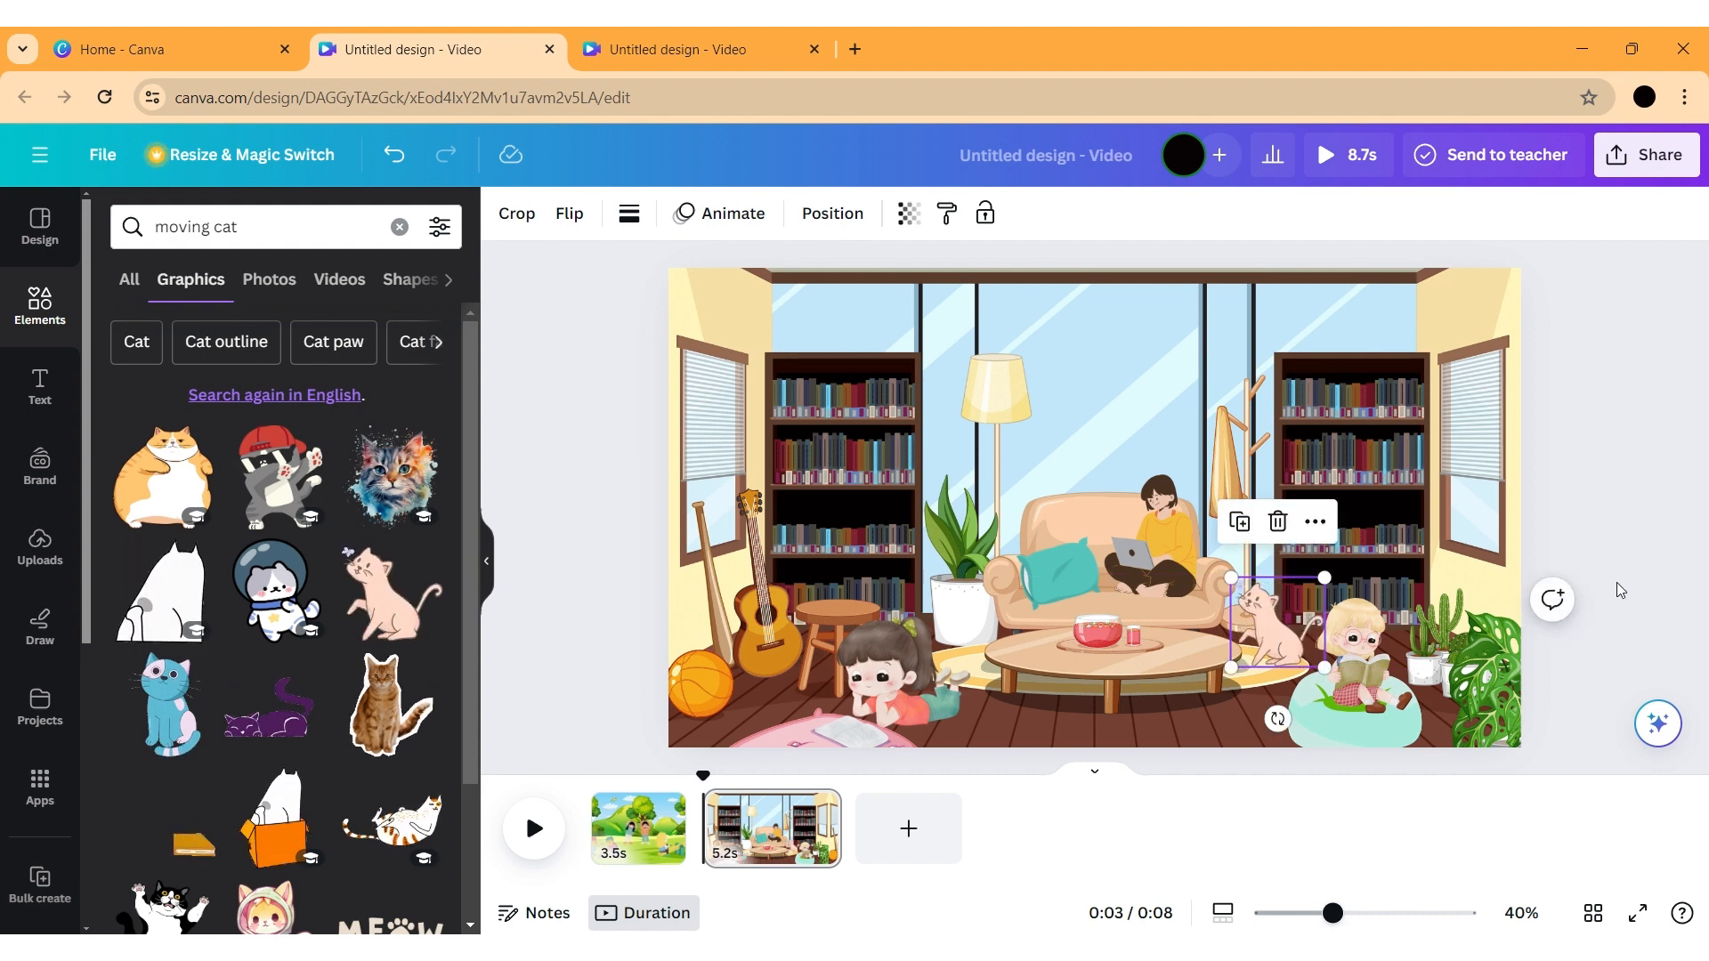
{"action": "left_click", "coordinate": [1611, 519]}
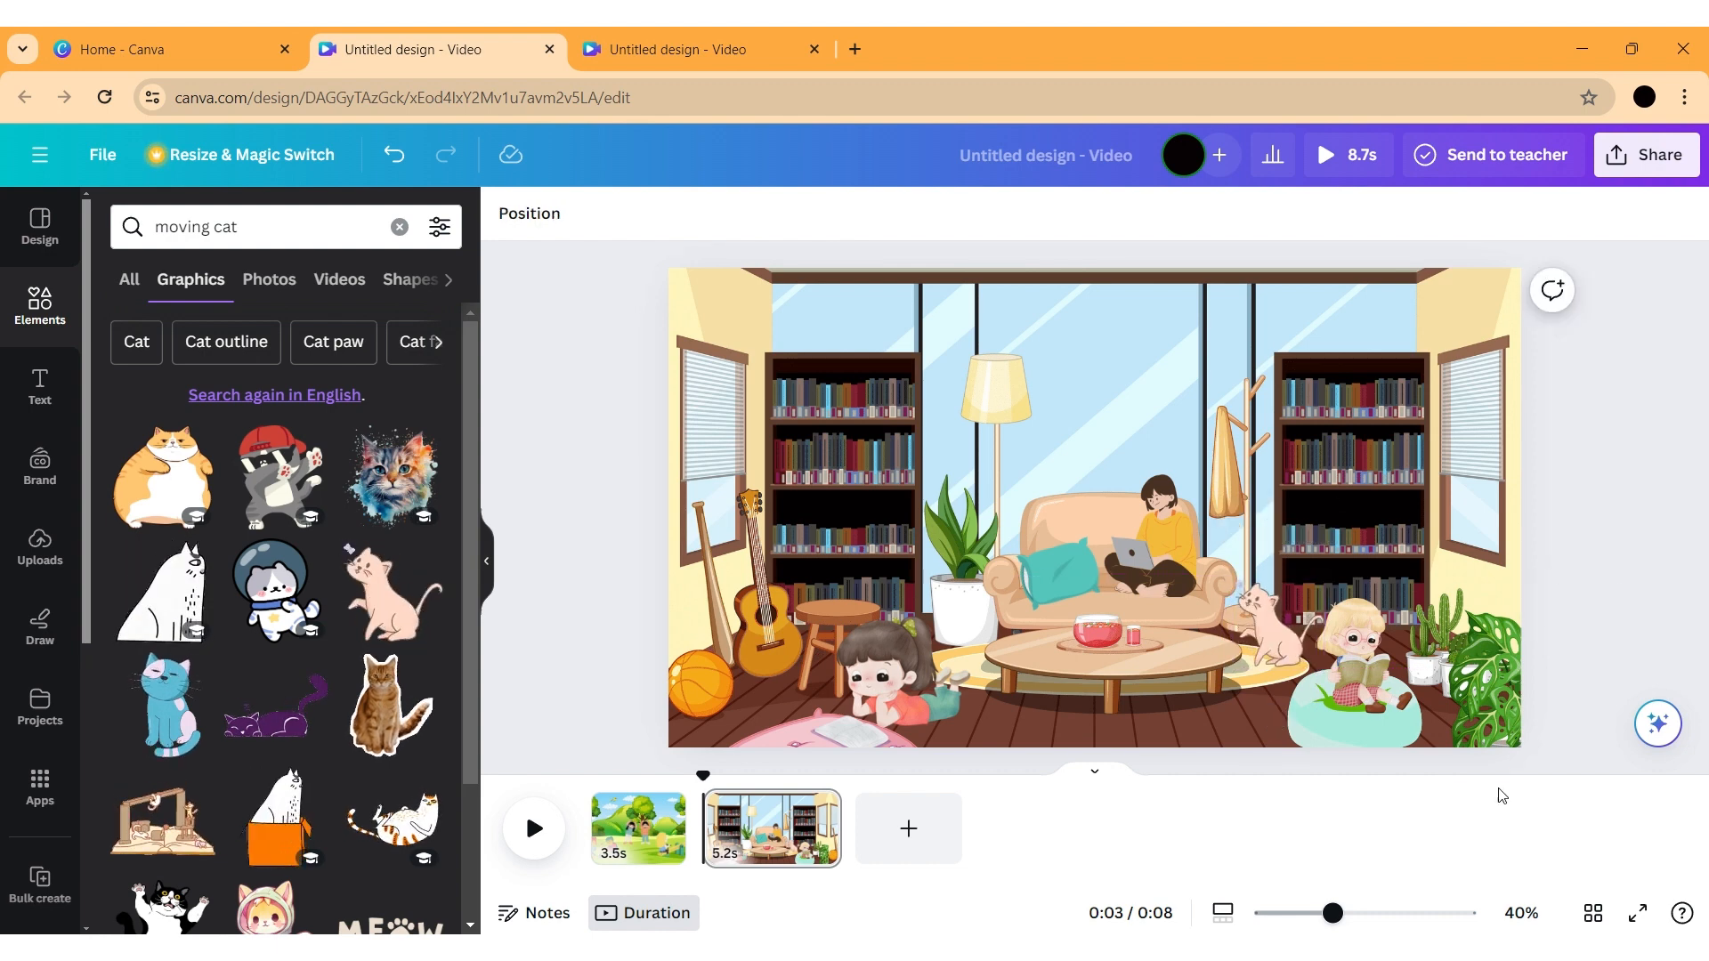
{"action": "left_click", "coordinate": [656, 27]}
{"action": "left_click", "coordinate": [436, 26]}
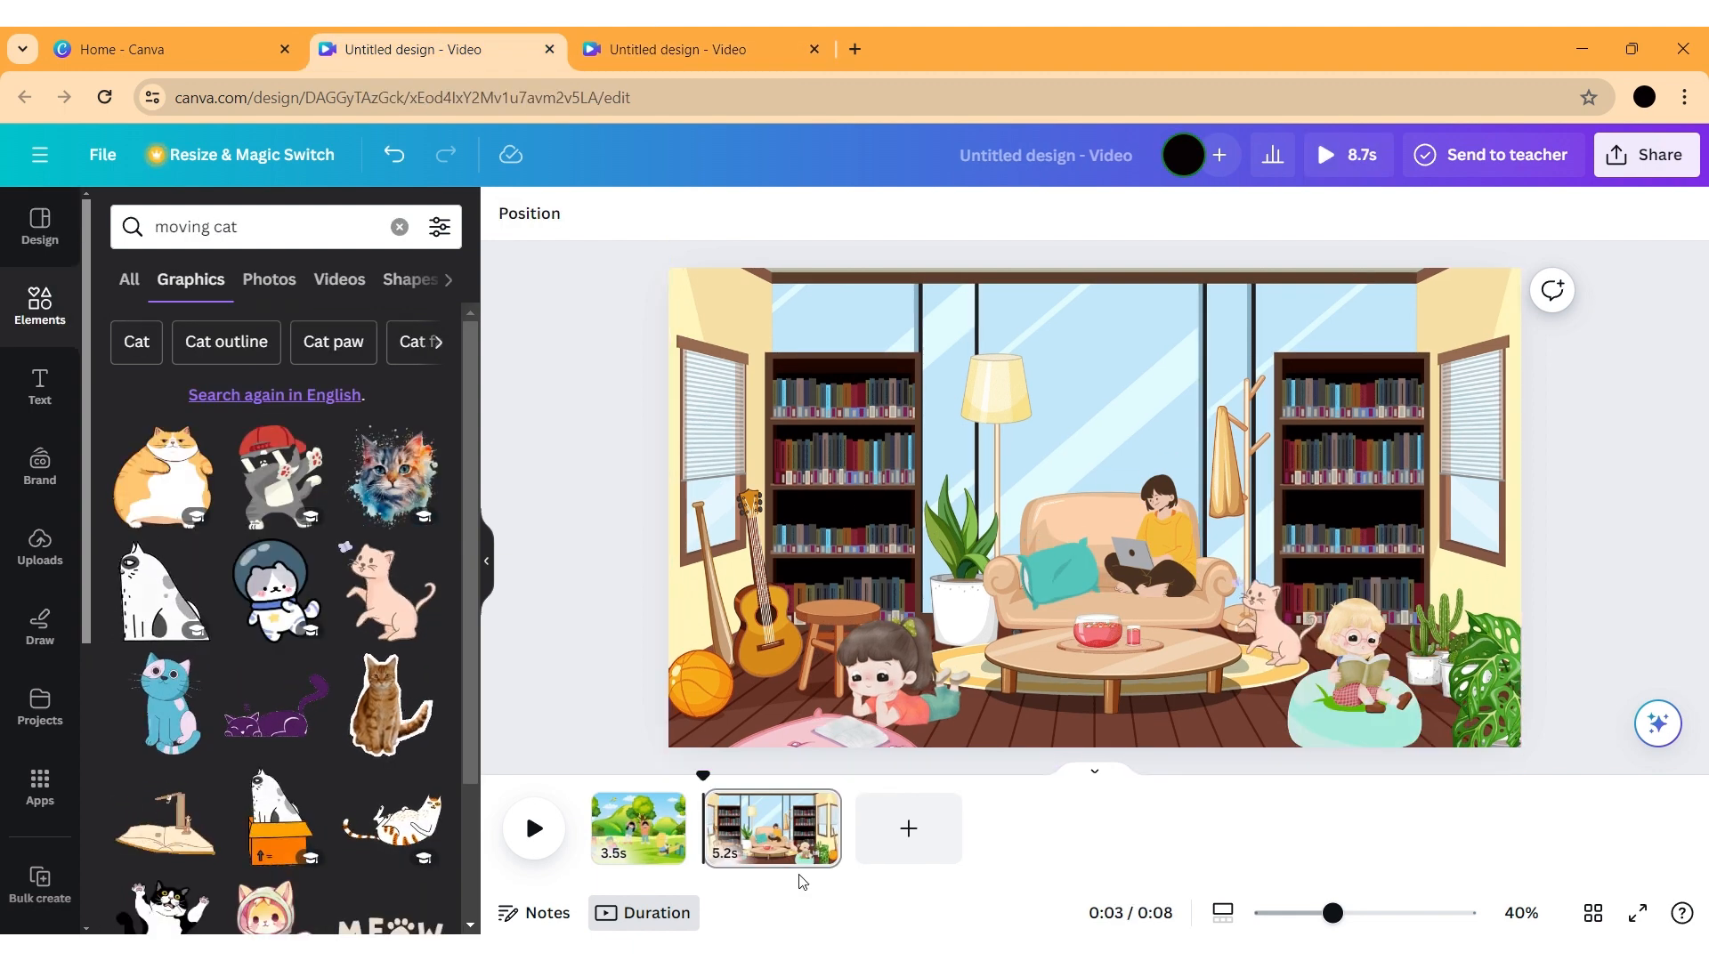
Add a blank third page and search the element photos for "beach background"
{"action": "left_click", "coordinate": [907, 829]}
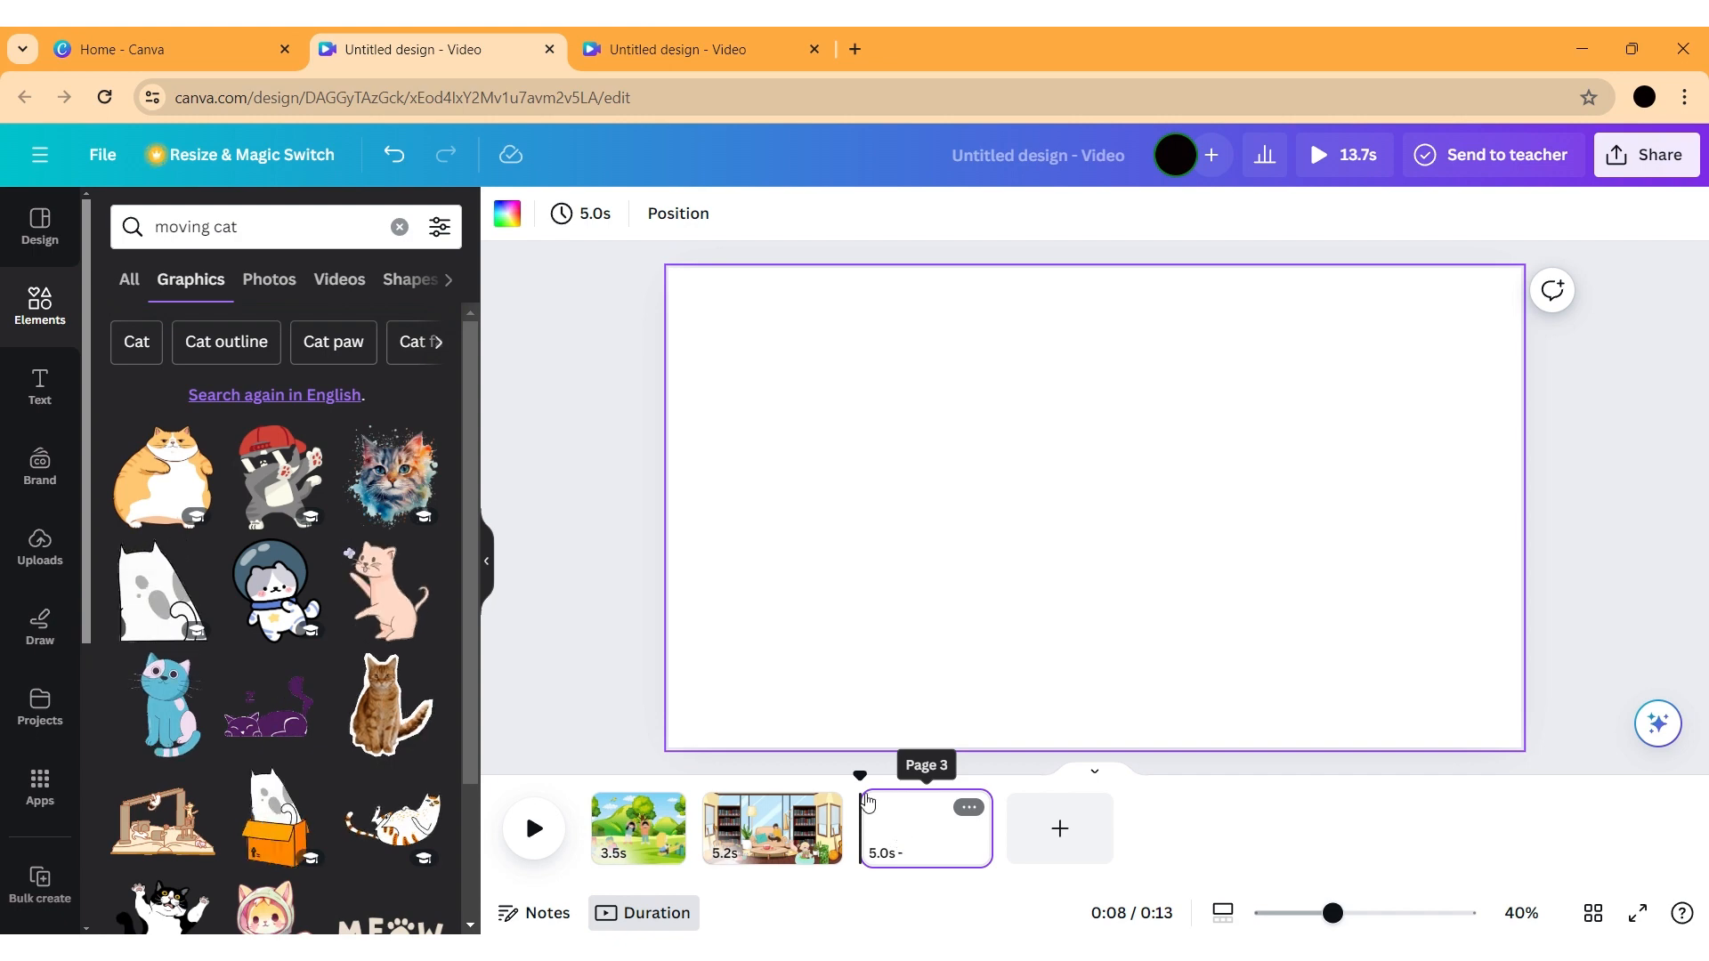
{"action": "left_click", "coordinate": [399, 227]}
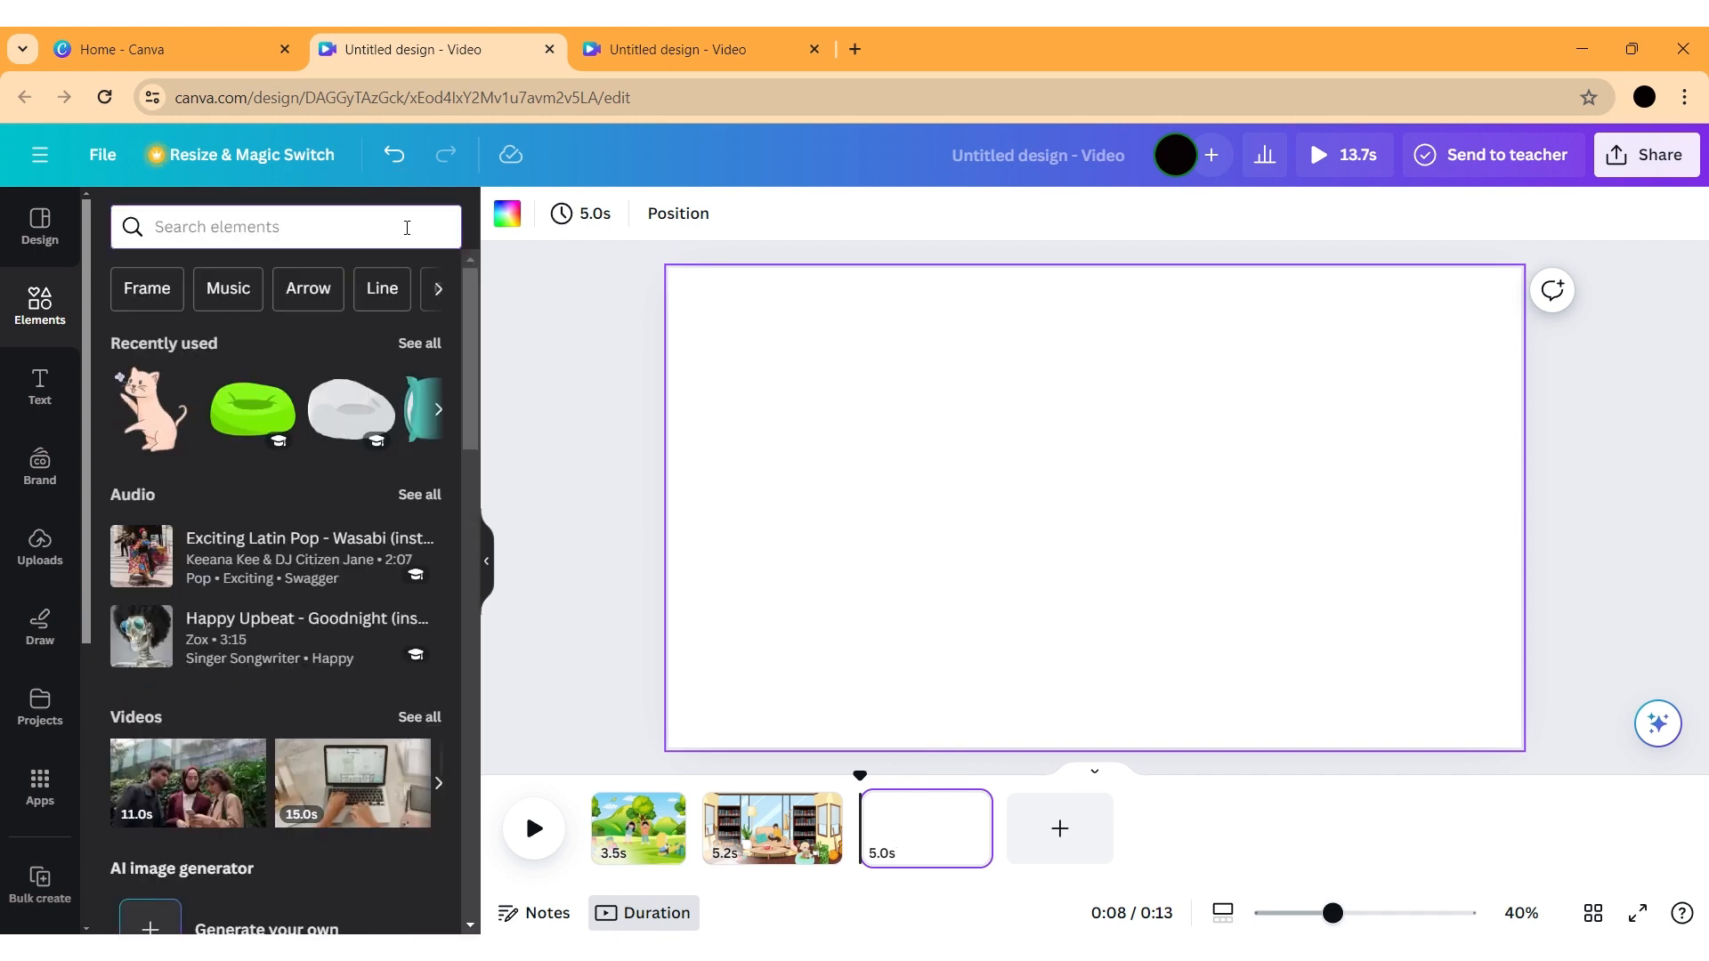
{"action": "type", "text": "beach"}
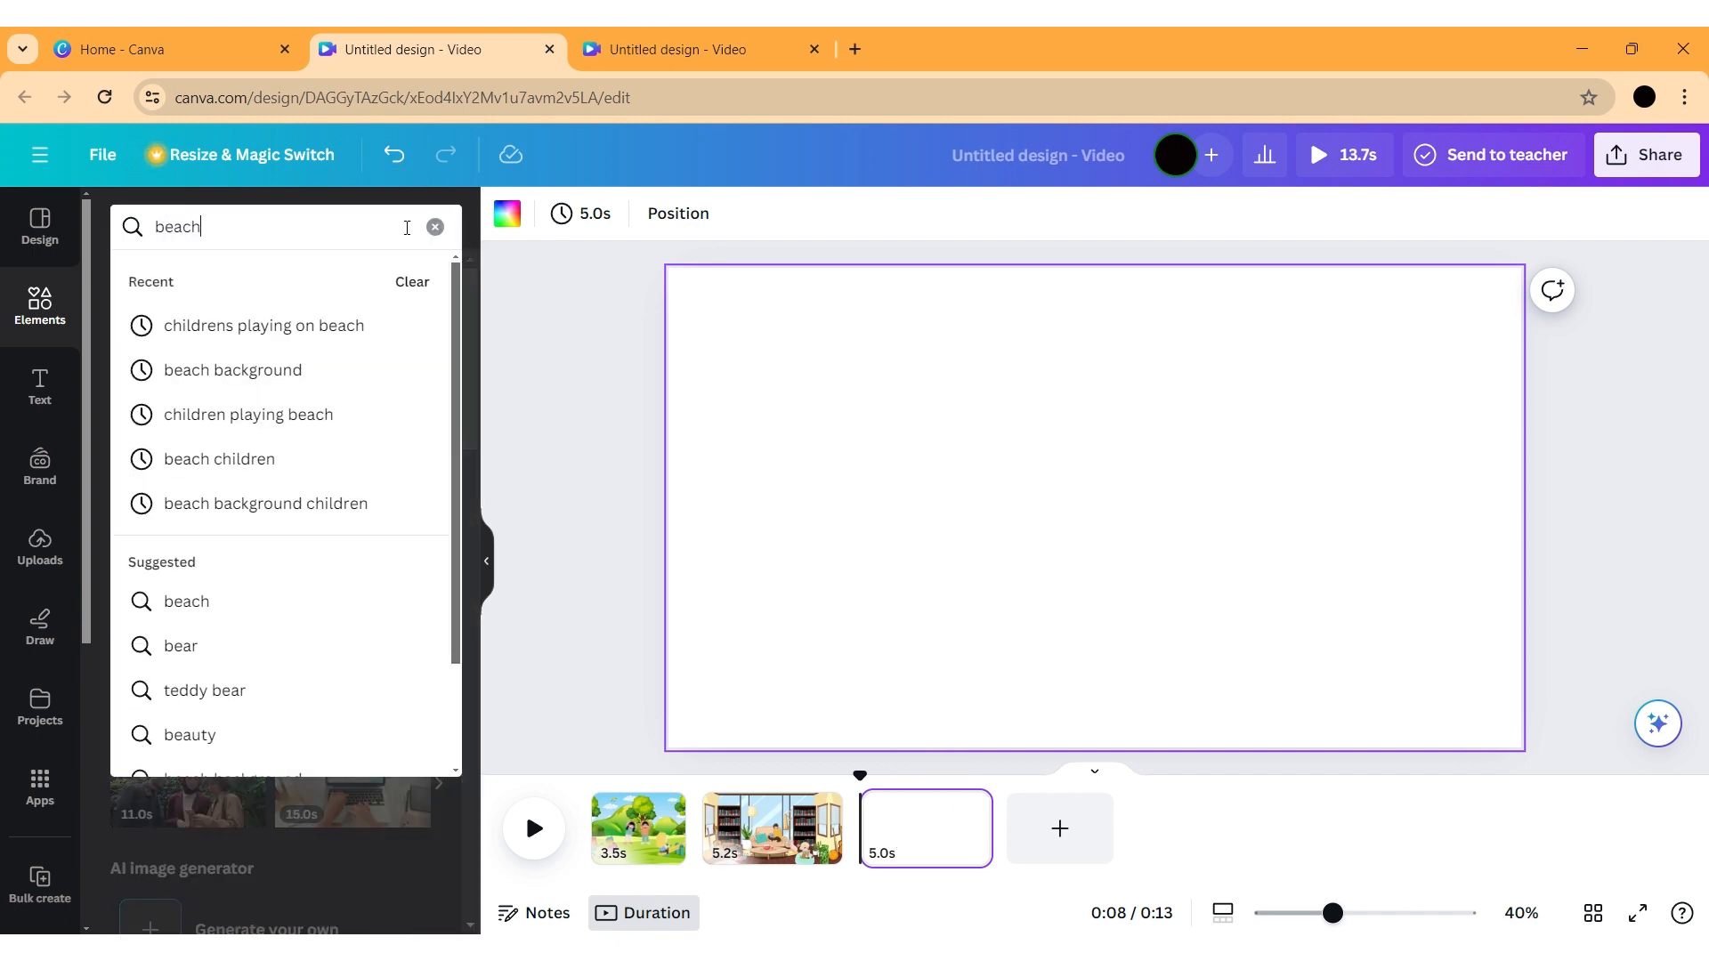
{"action": "left_click", "coordinate": [311, 373]}
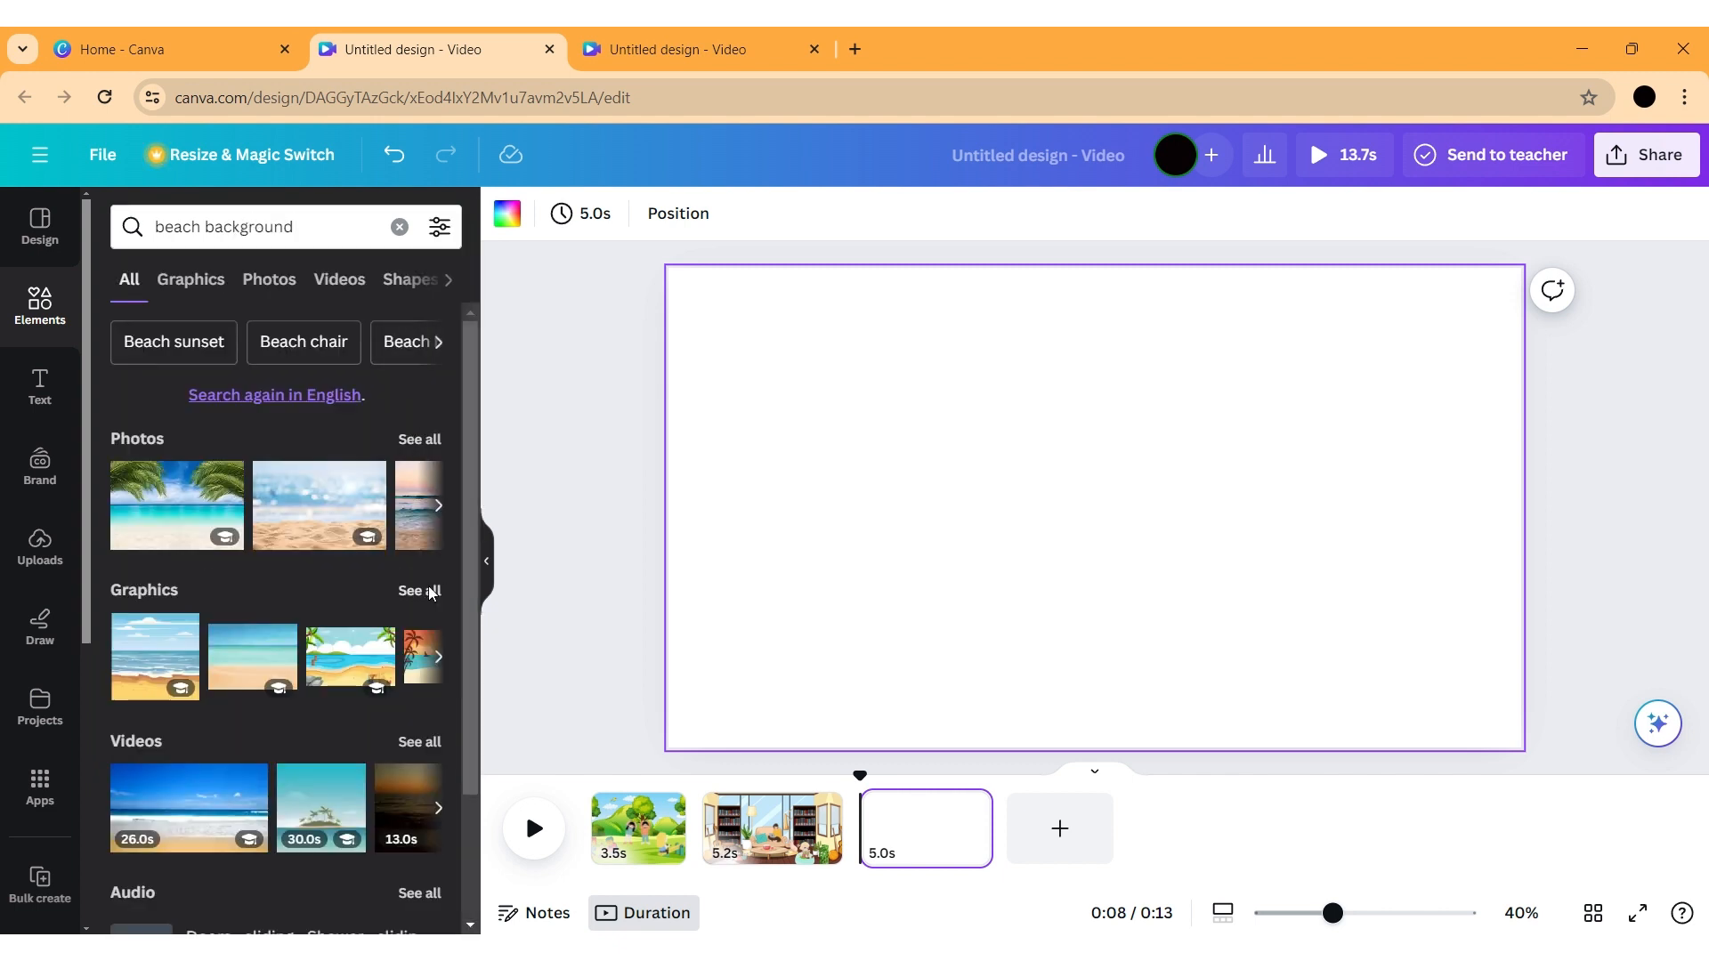
{"action": "left_click", "coordinate": [429, 589]}
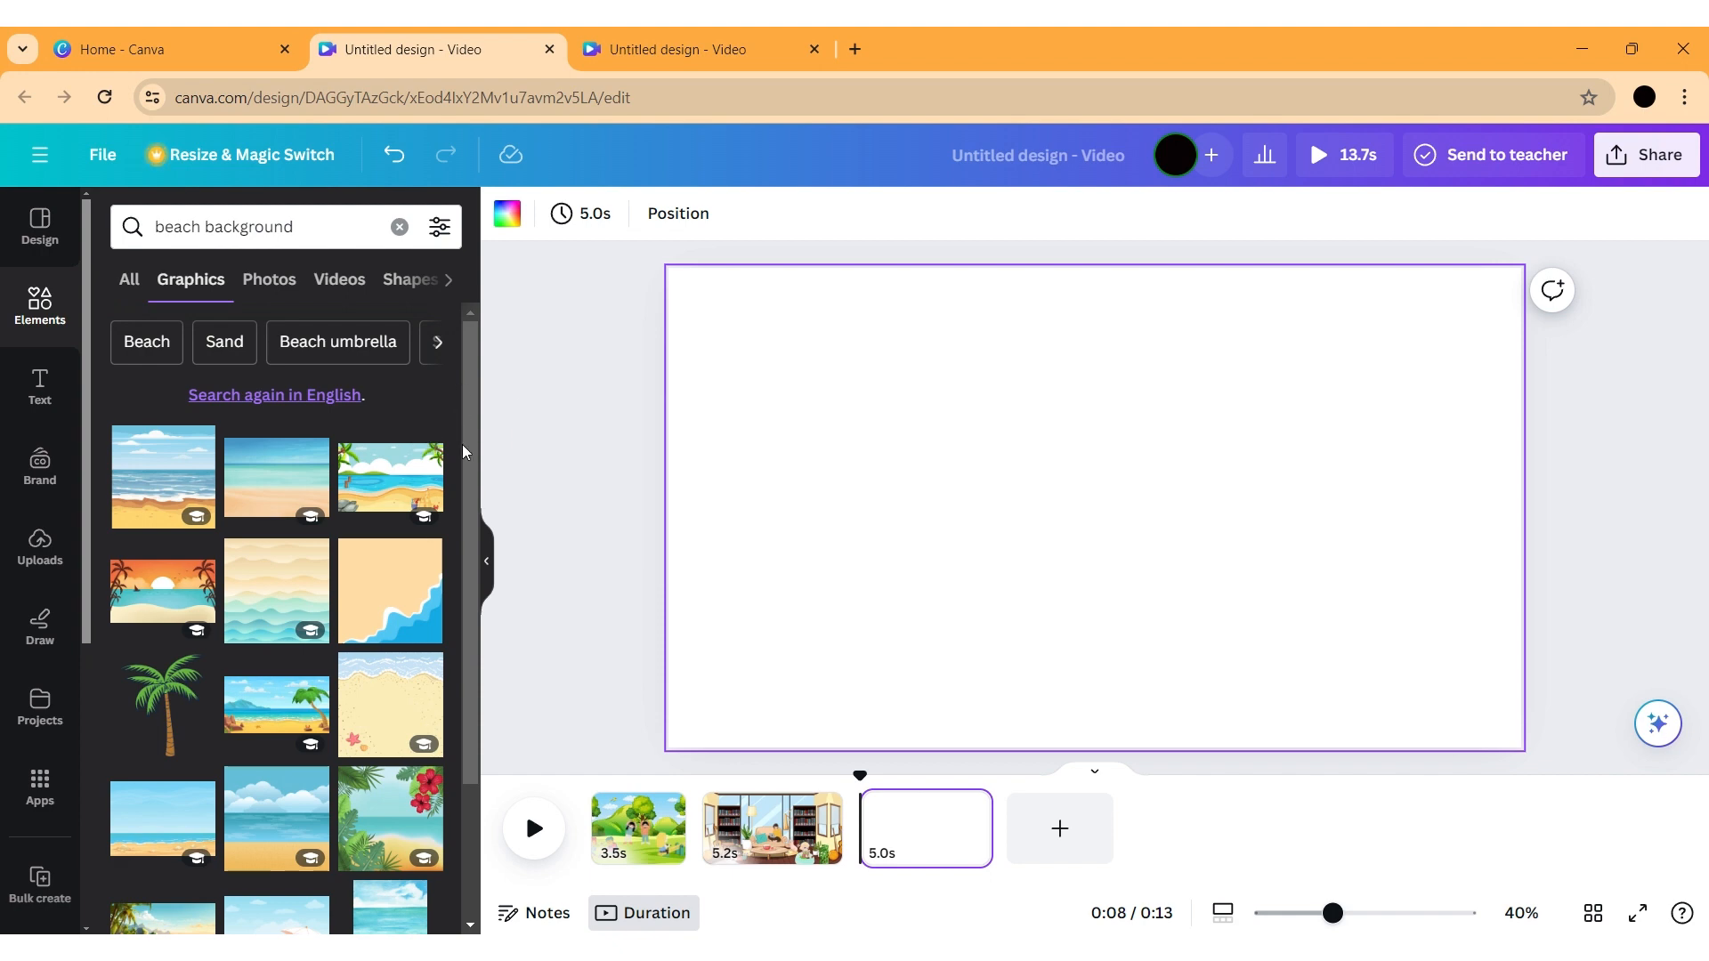
{"action": "left_click_drag", "start_coordinate": [467, 406], "coordinate": [496, 386]}
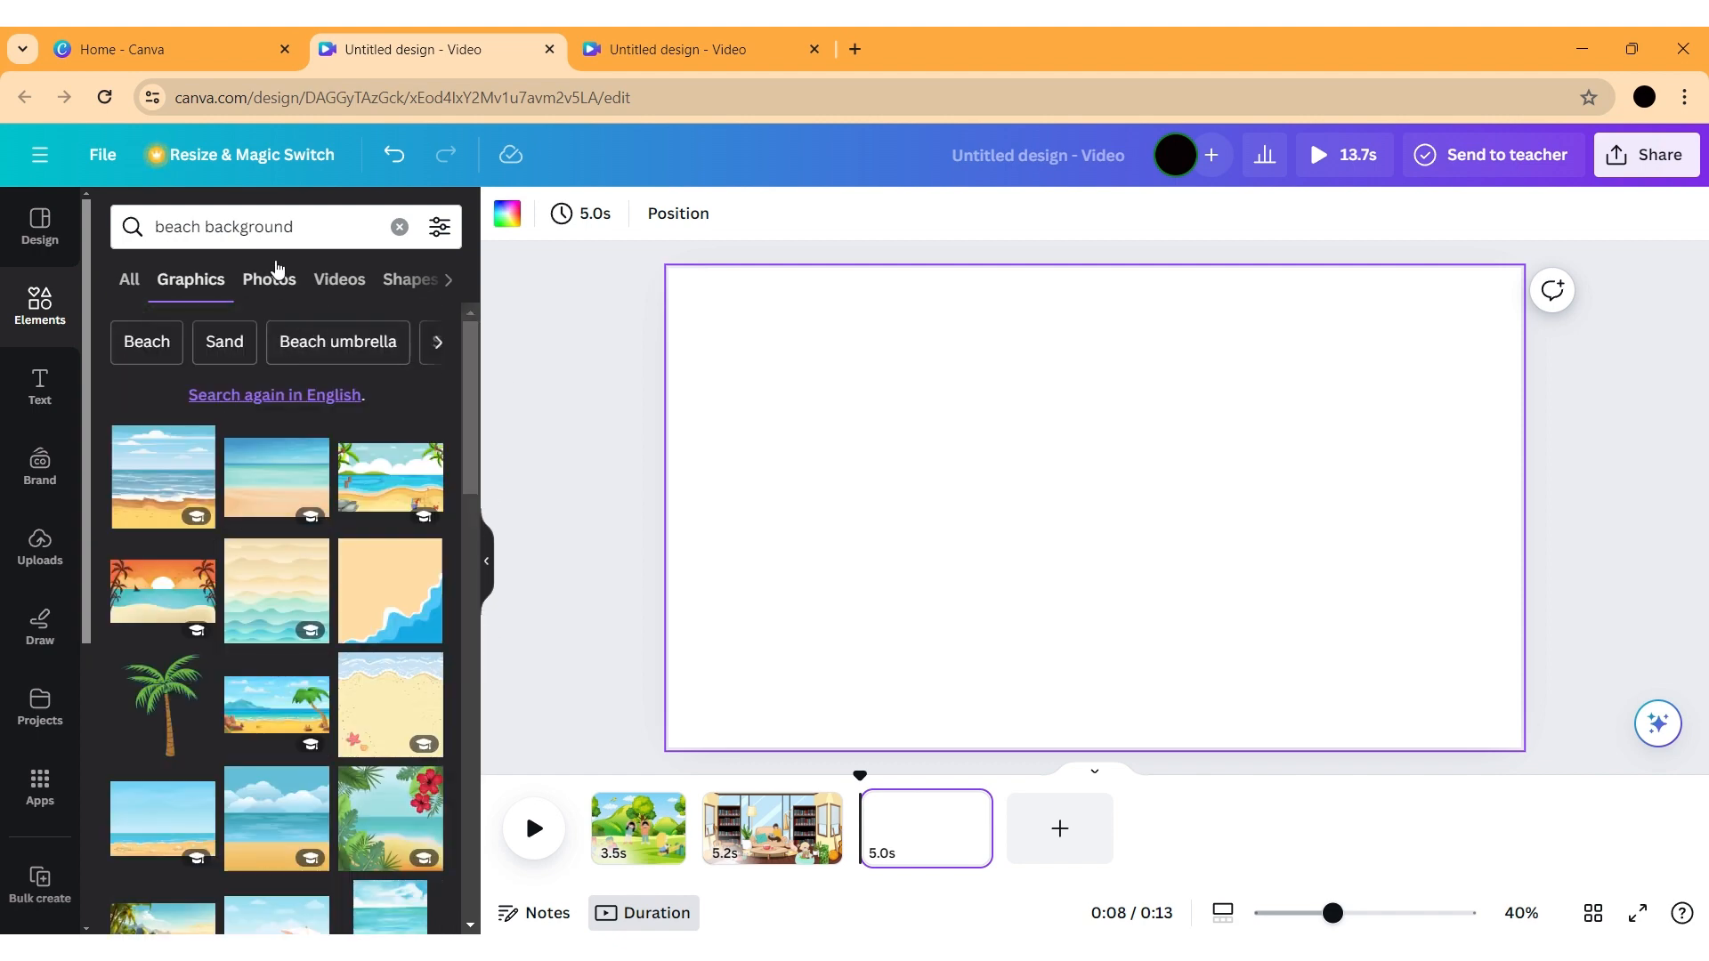
{"action": "left_click", "coordinate": [276, 276]}
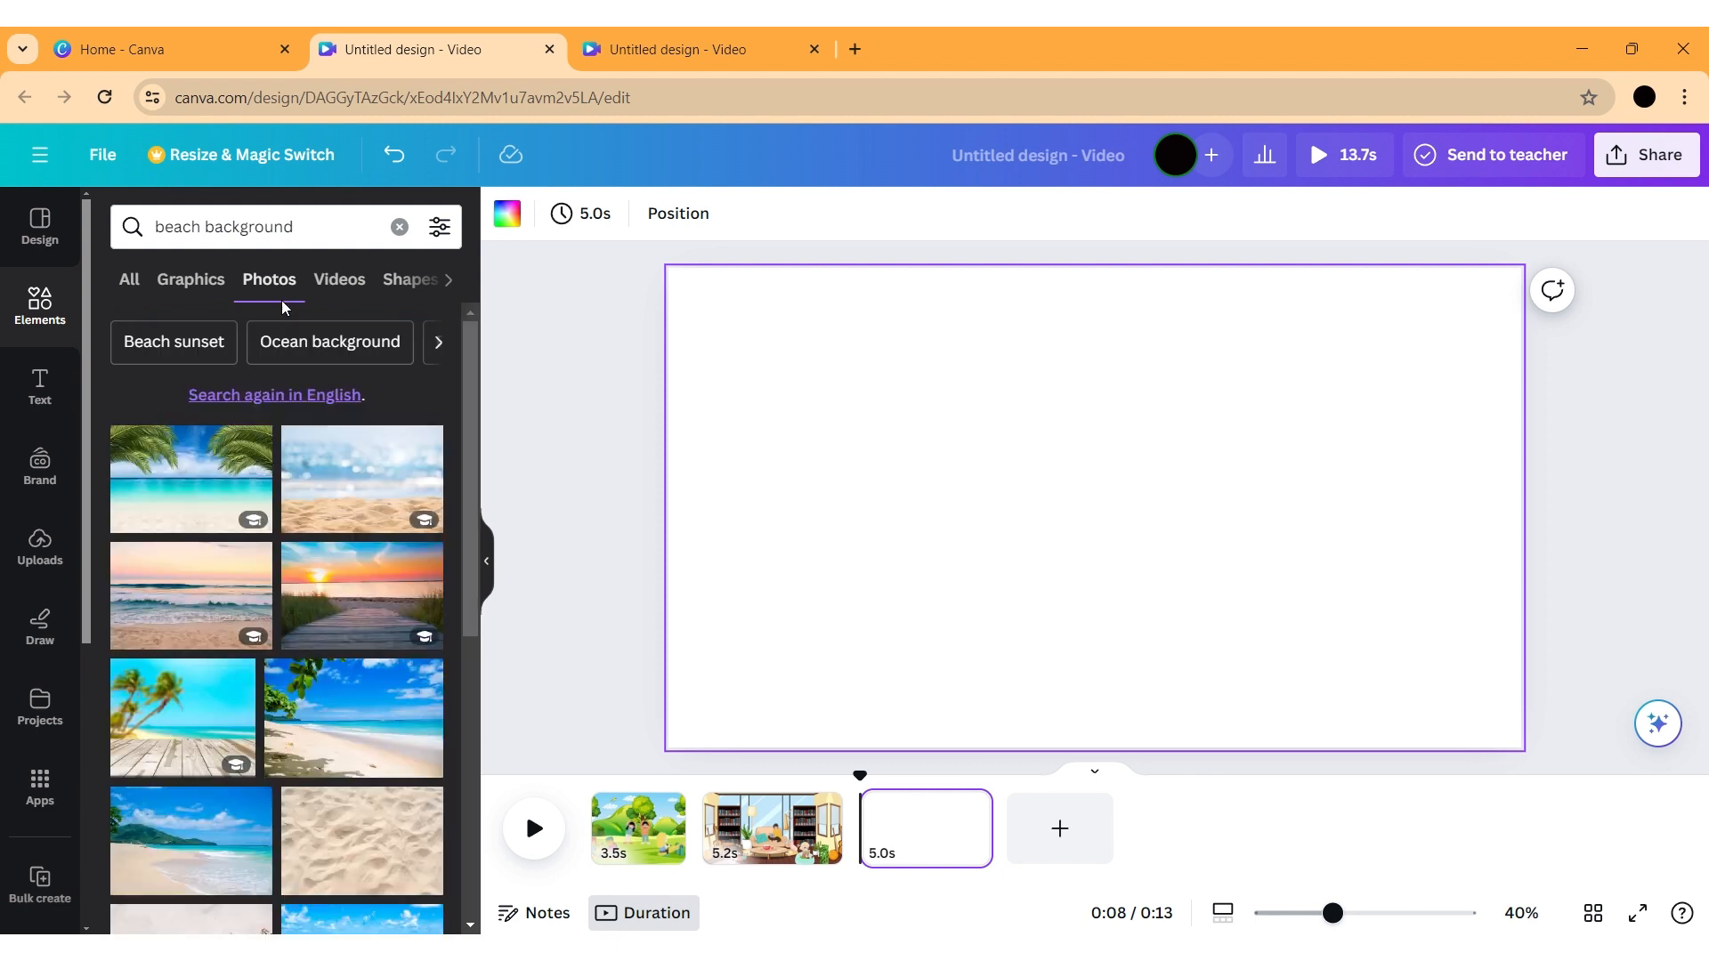
Add the tropical beach photo with overhanging green leaves, crop its upper edge slightly and enlarge it to cover the whole page
{"action": "left_click", "coordinate": [334, 732]}
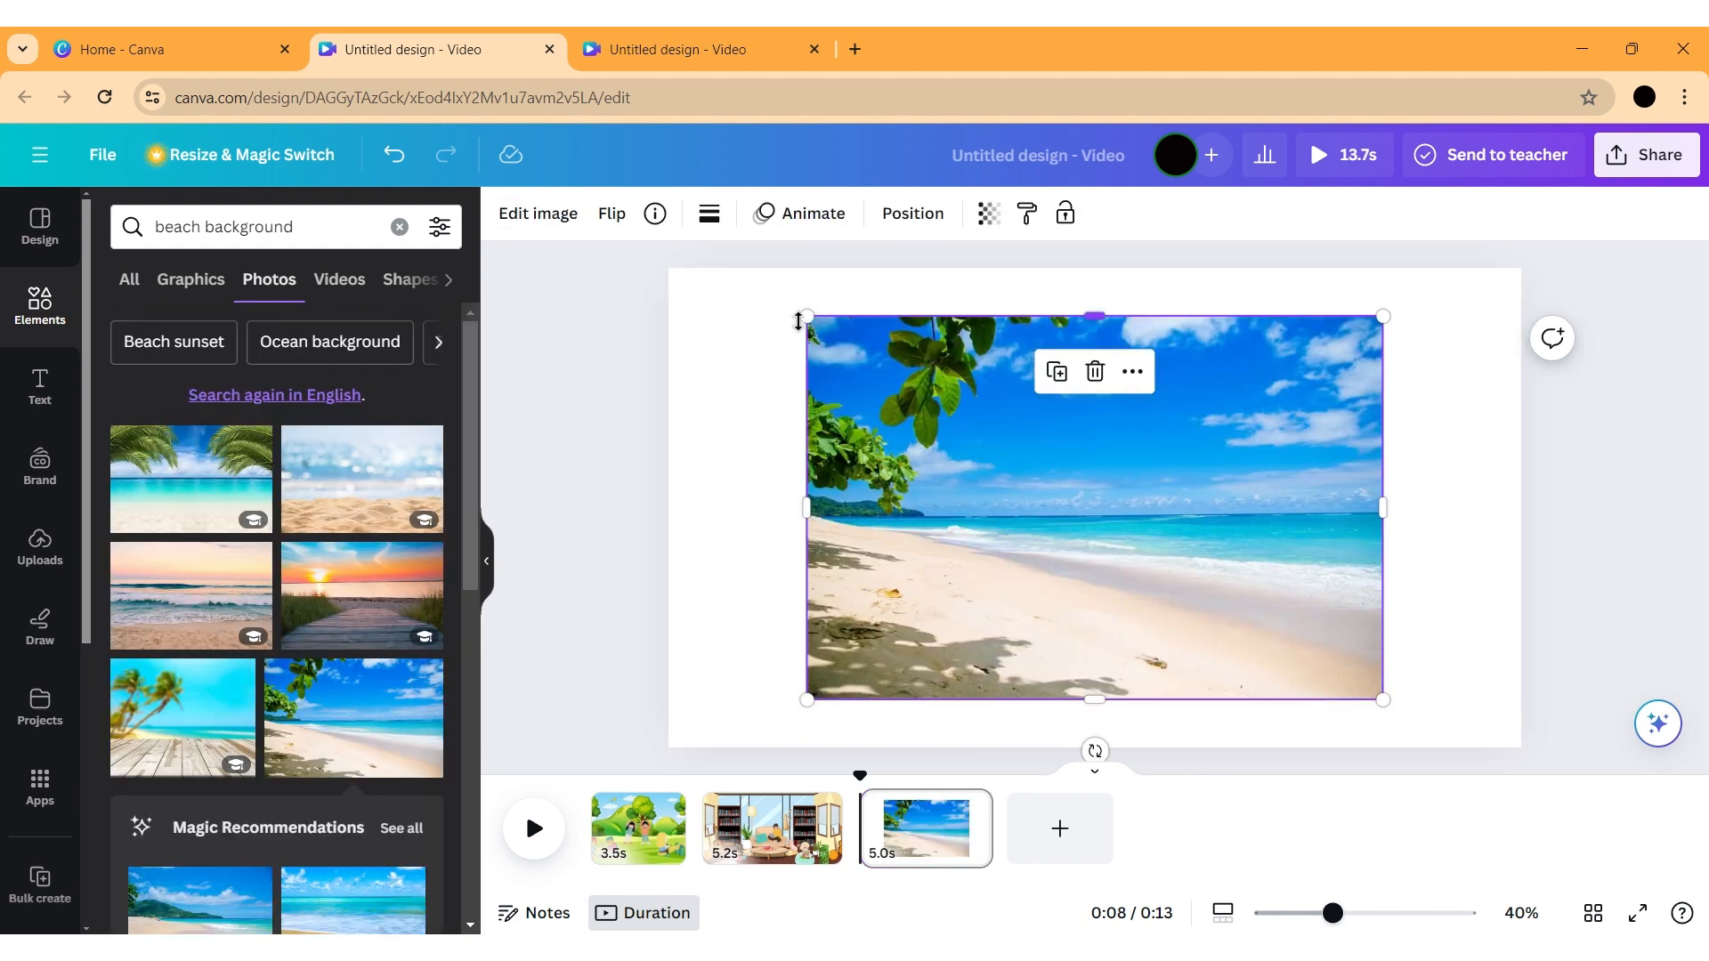
{"action": "left_click_drag", "start_coordinate": [798, 320], "coordinate": [848, 351]}
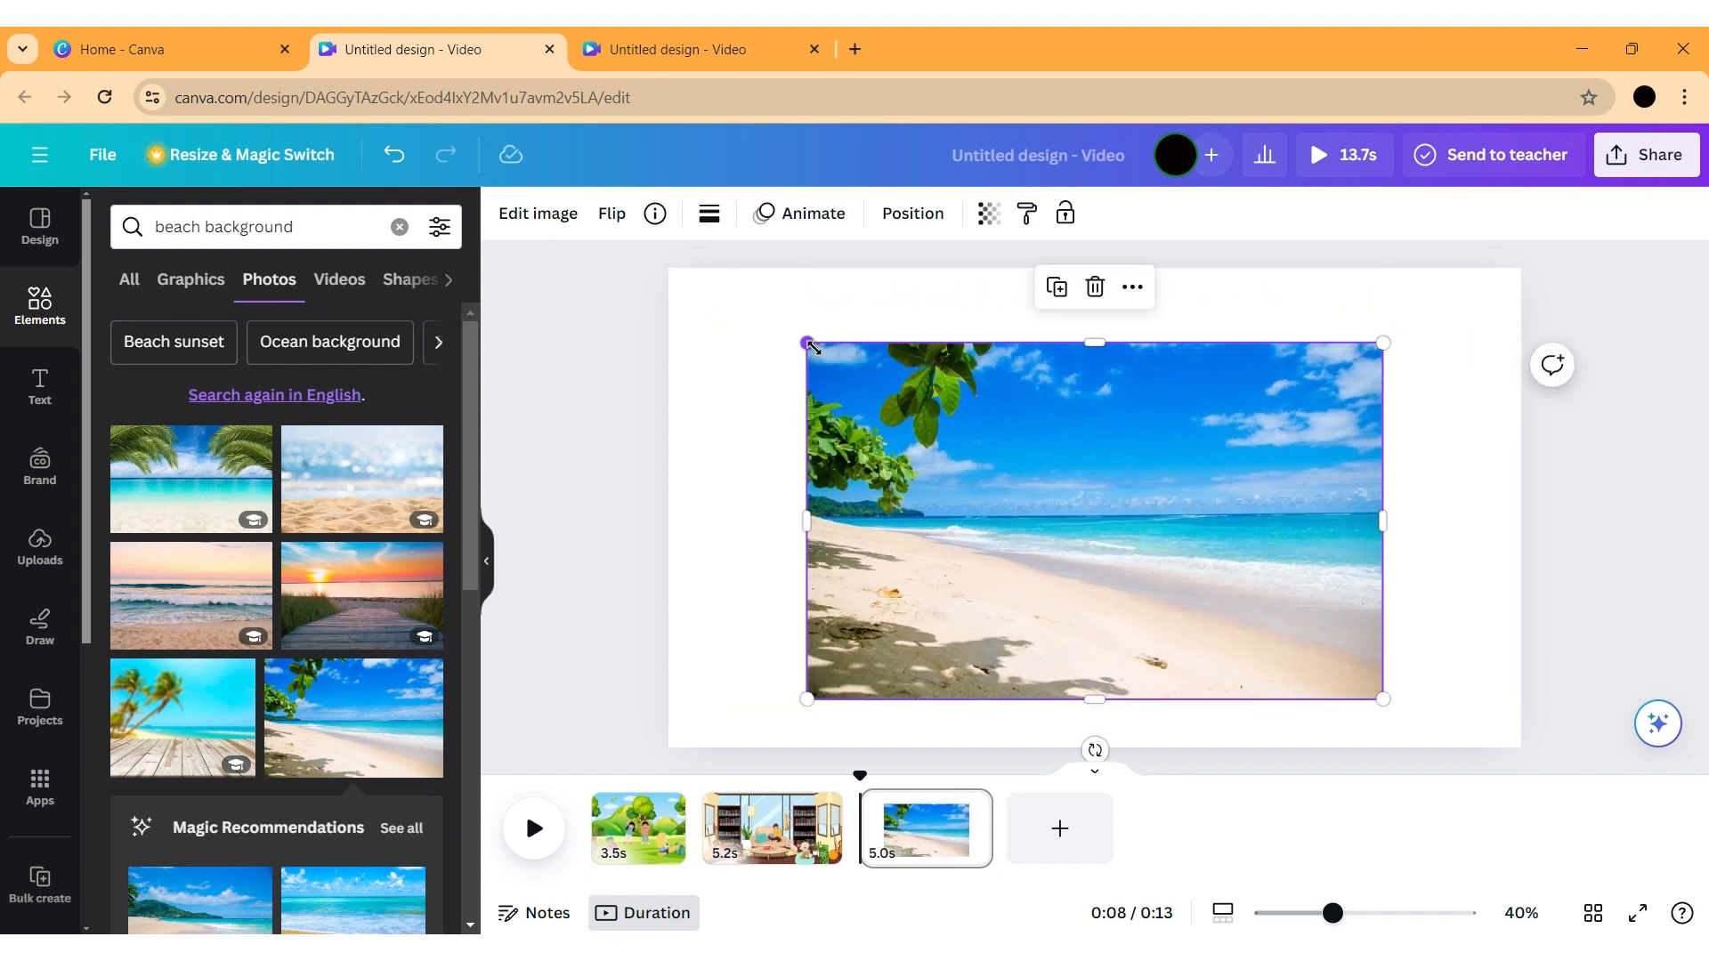
{"action": "left_click_drag", "start_coordinate": [892, 438], "coordinate": [744, 360]}
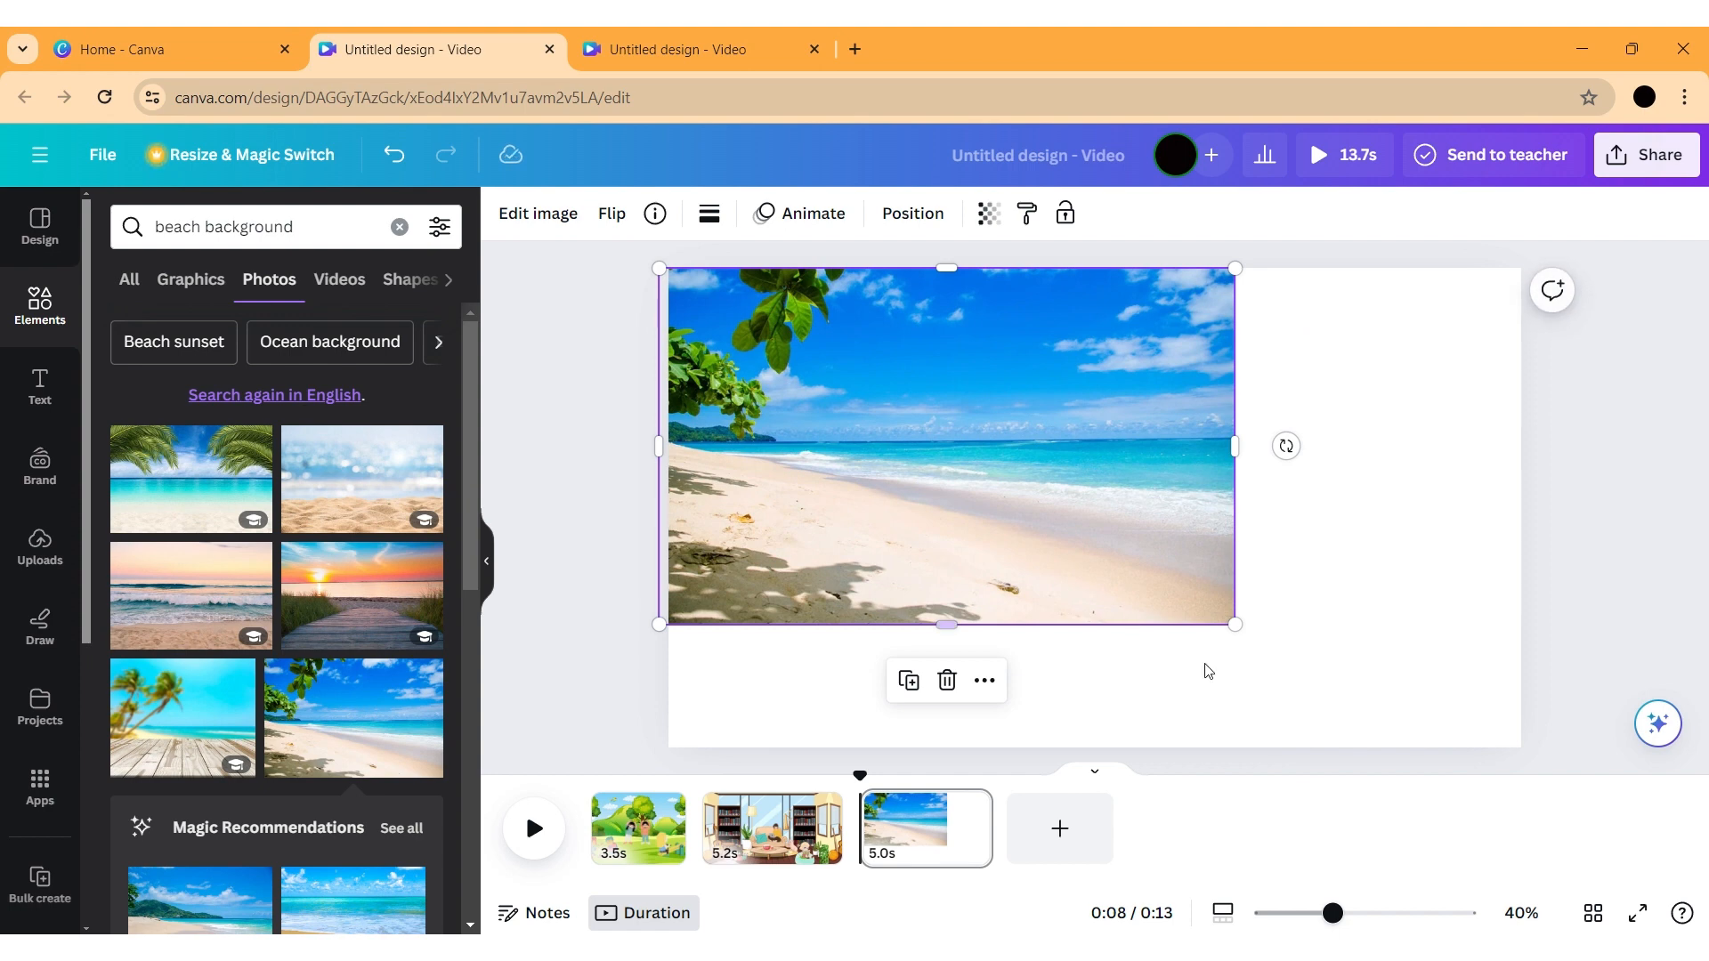
{"action": "left_click_drag", "start_coordinate": [1231, 627], "coordinate": [1553, 759]}
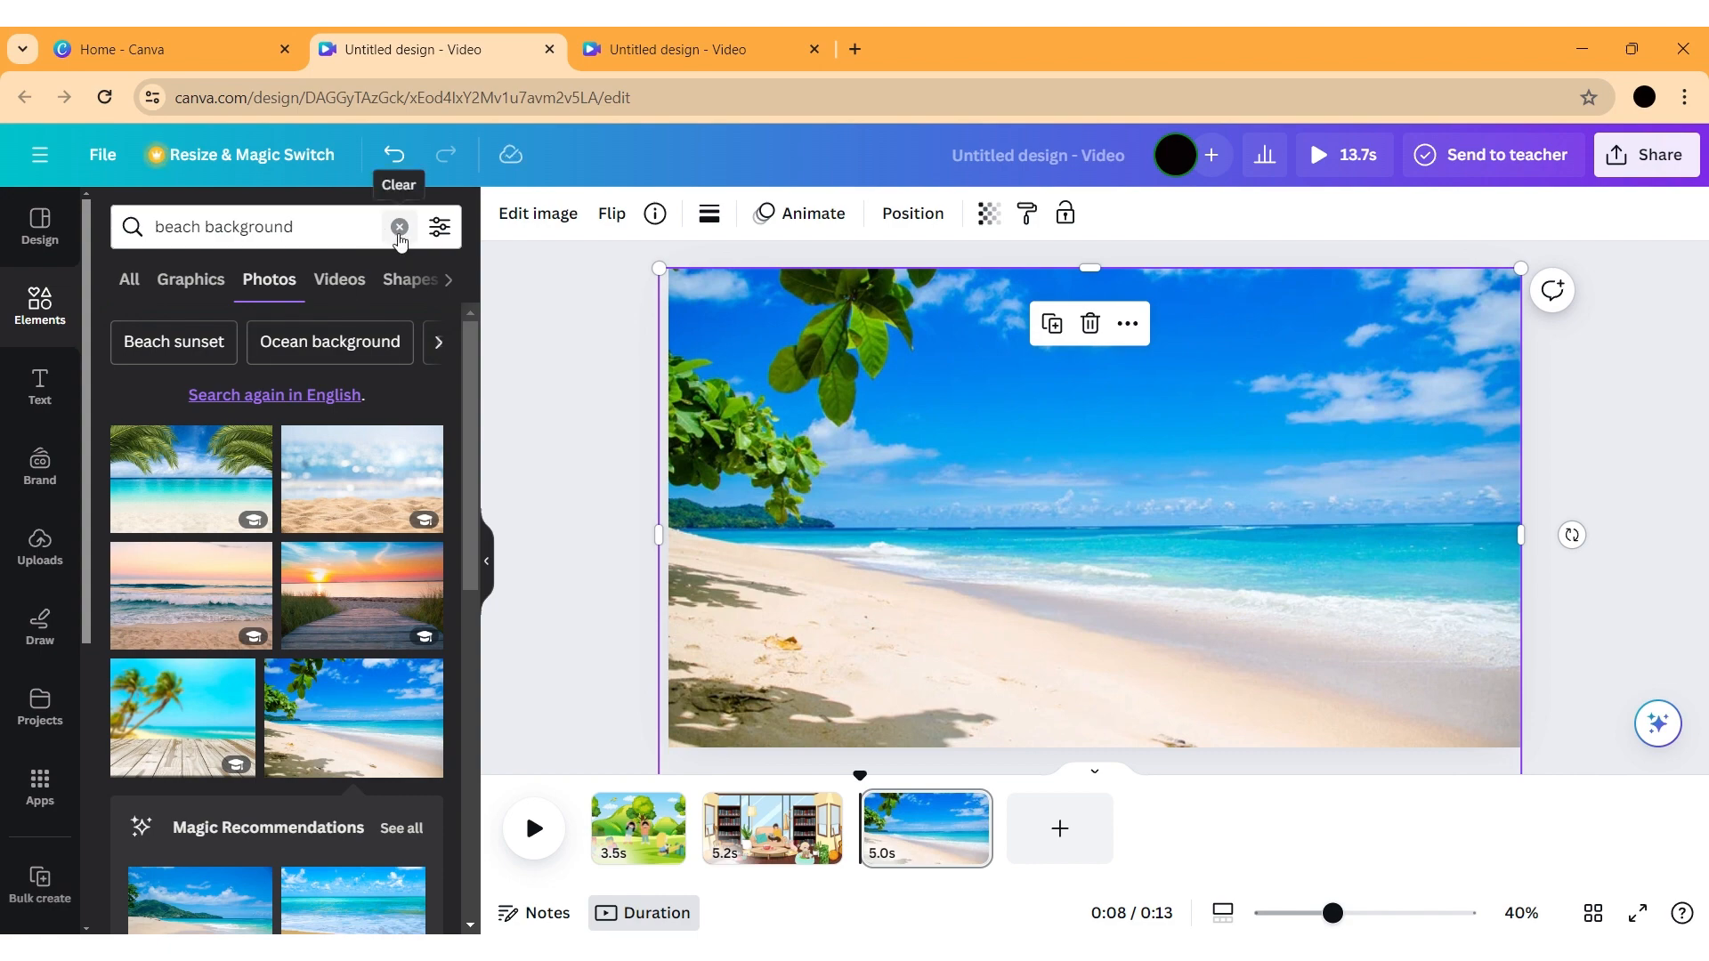
Replace the element search with the recent query "children playing beach"
{"action": "left_click", "coordinate": [400, 228]}
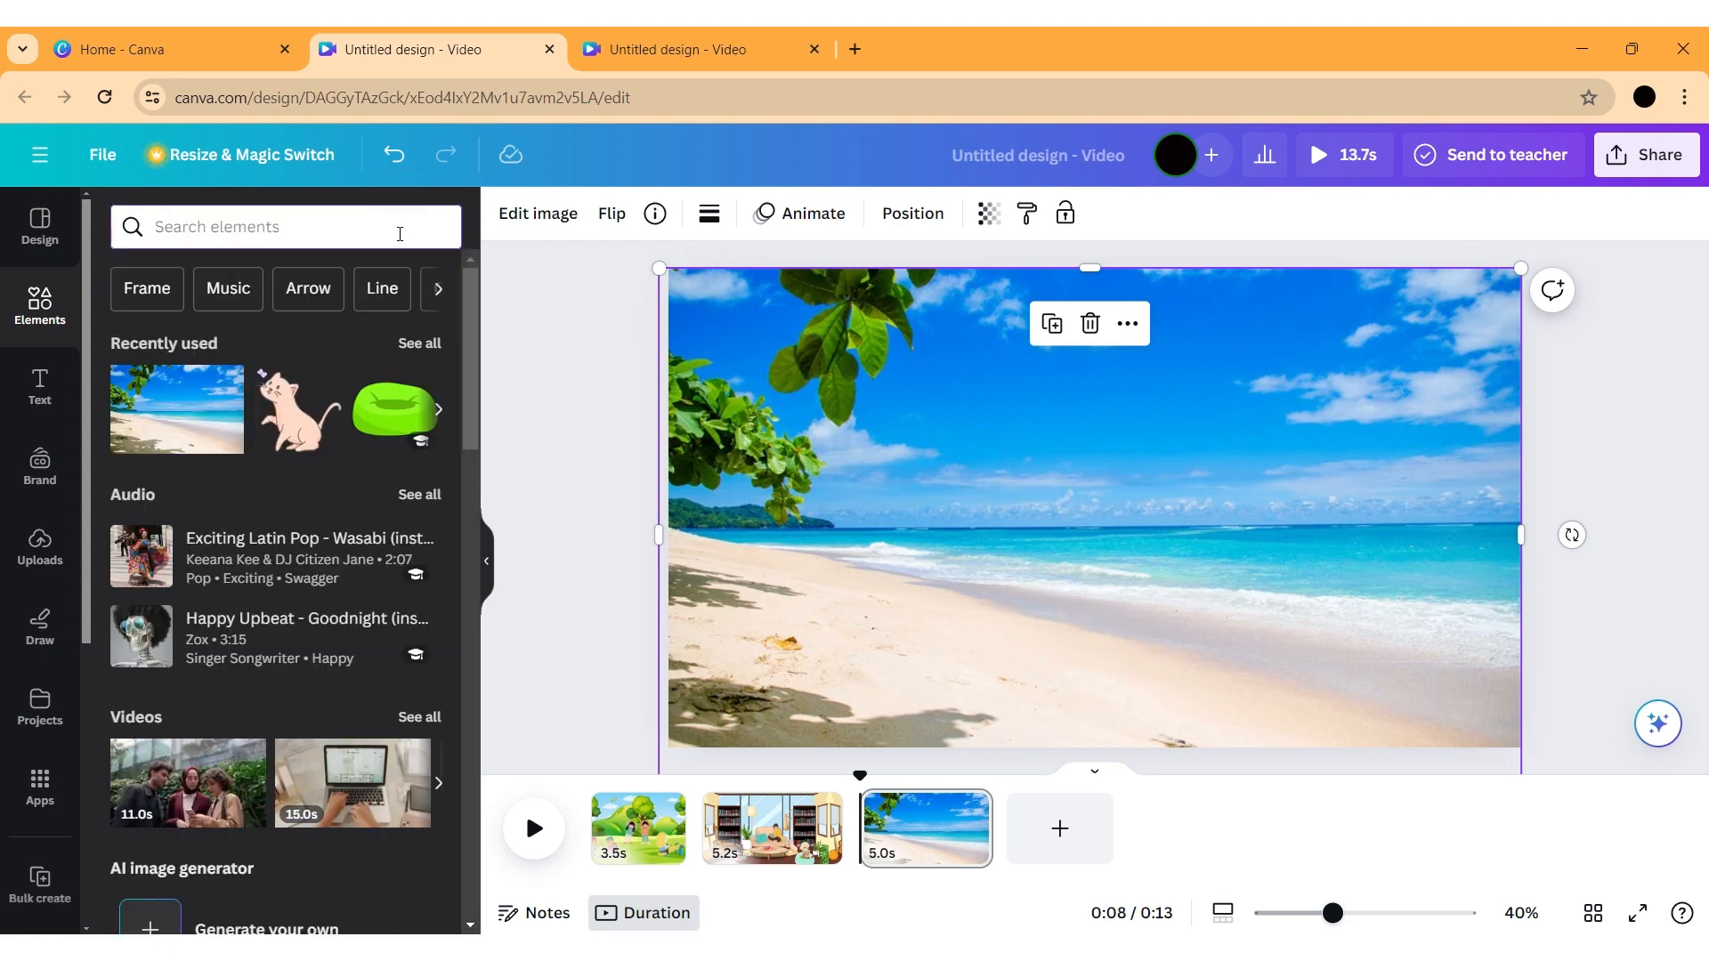
{"action": "type", "text": "chil"}
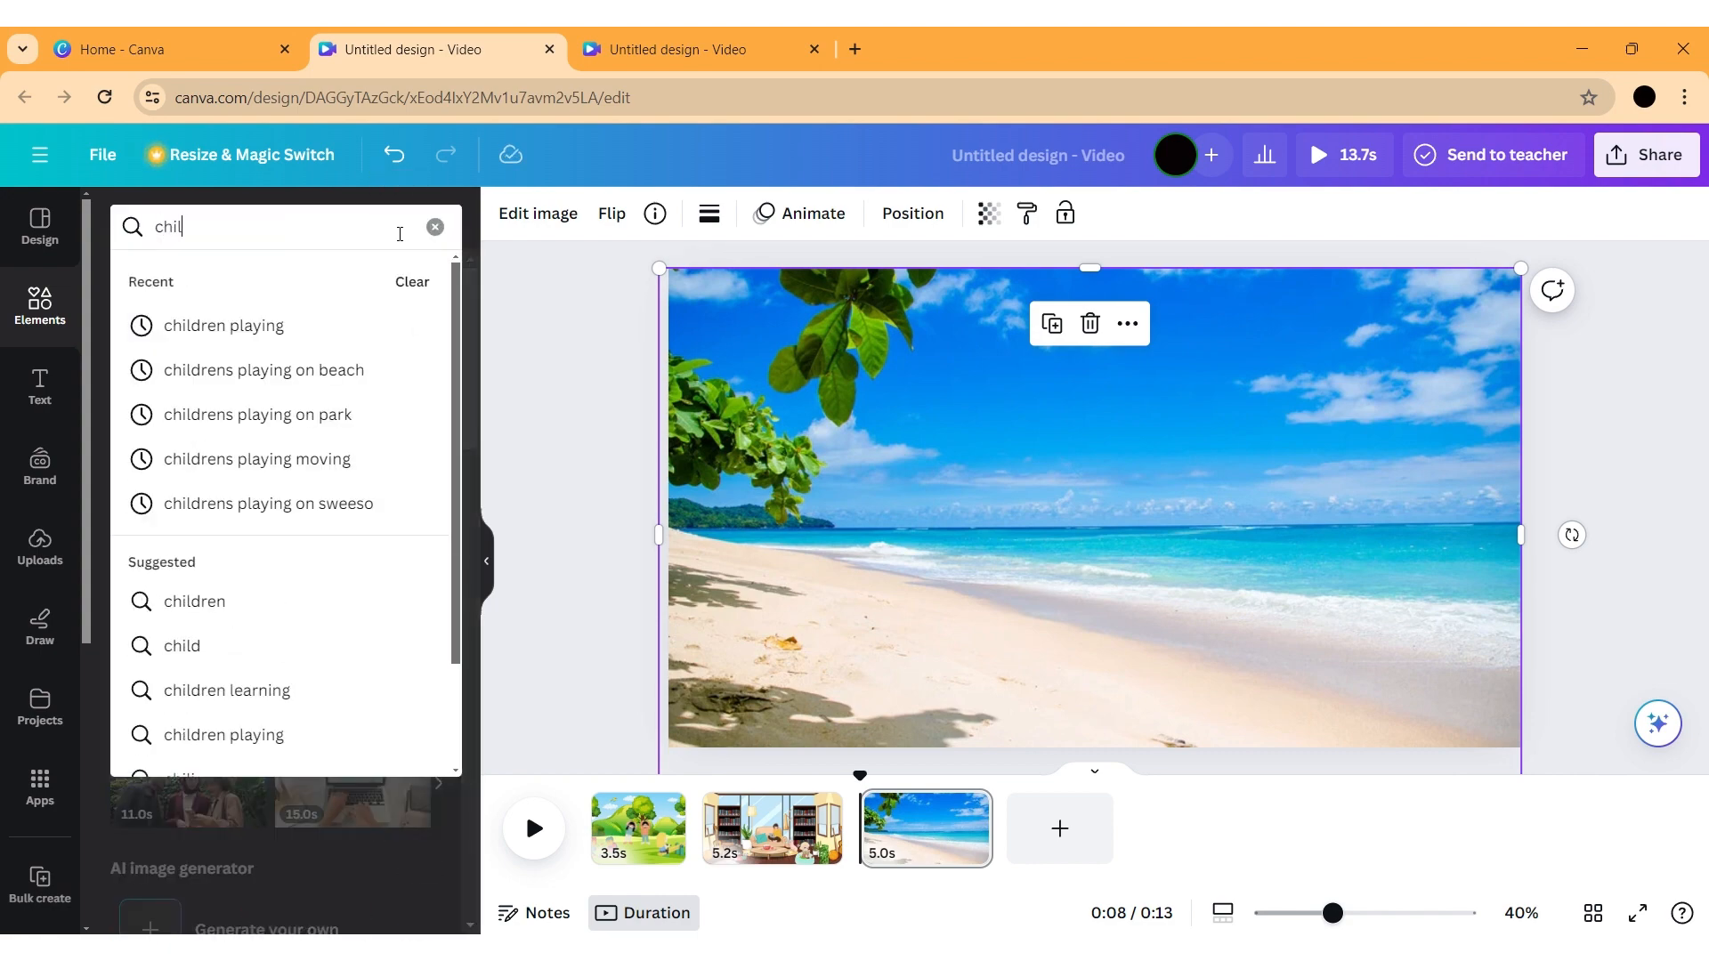
{"action": "type", "text": "dre"}
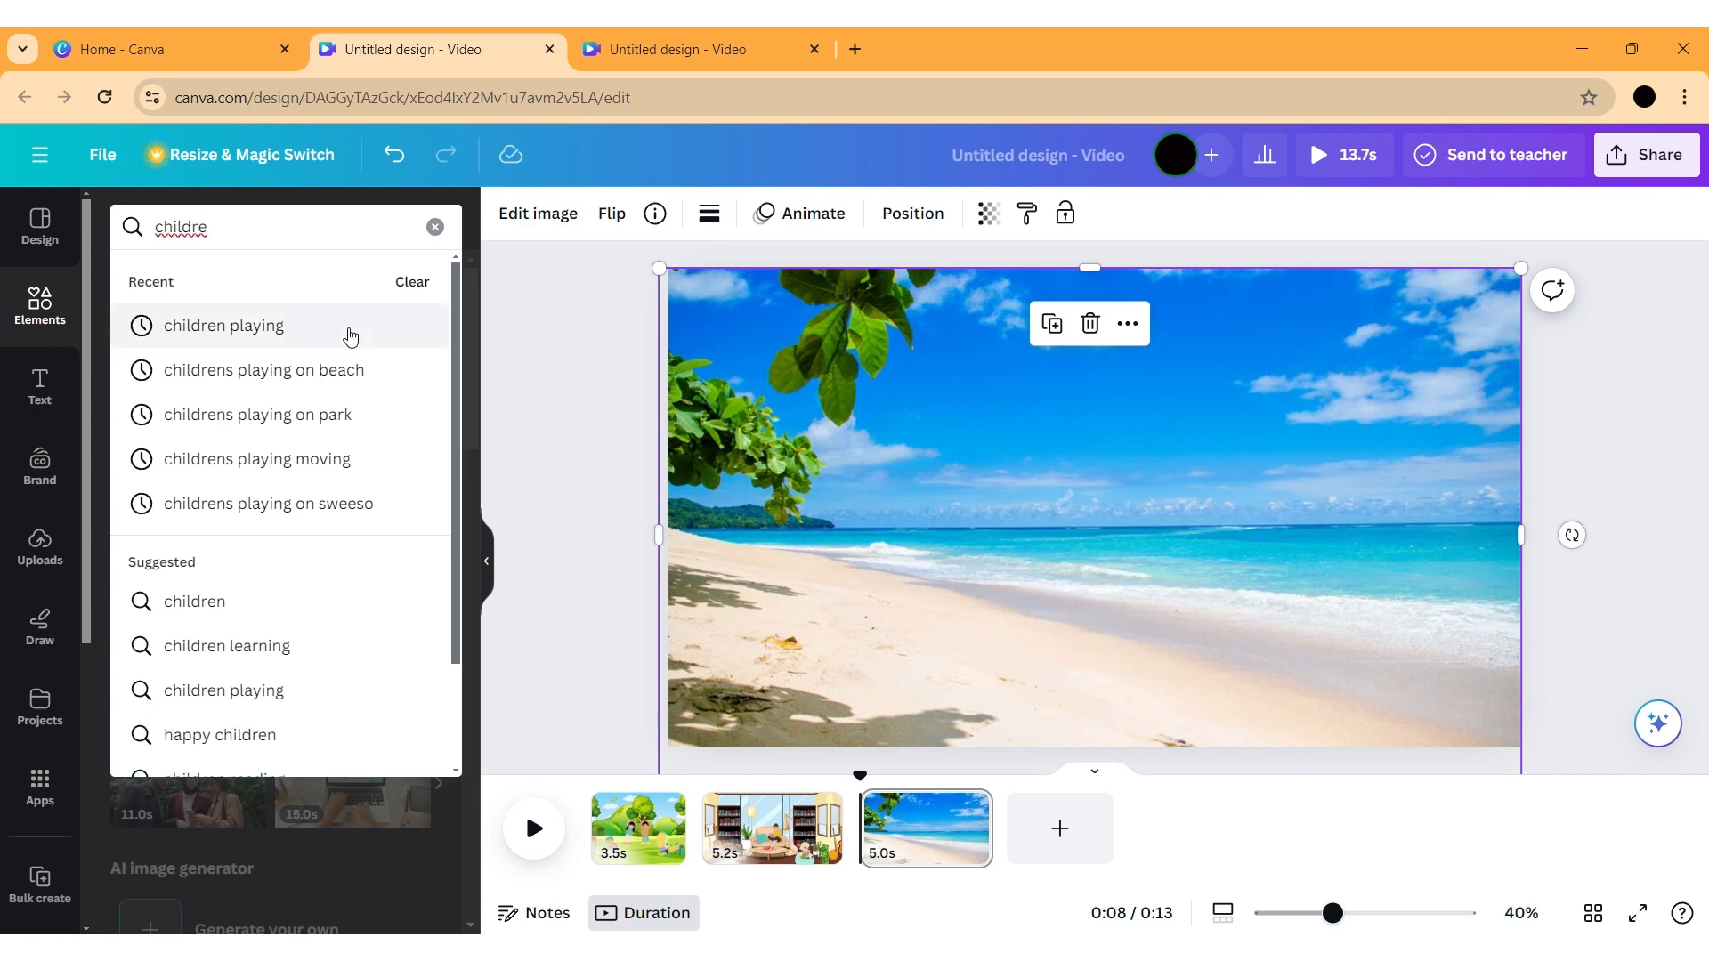
{"action": "left_click", "coordinate": [349, 326]}
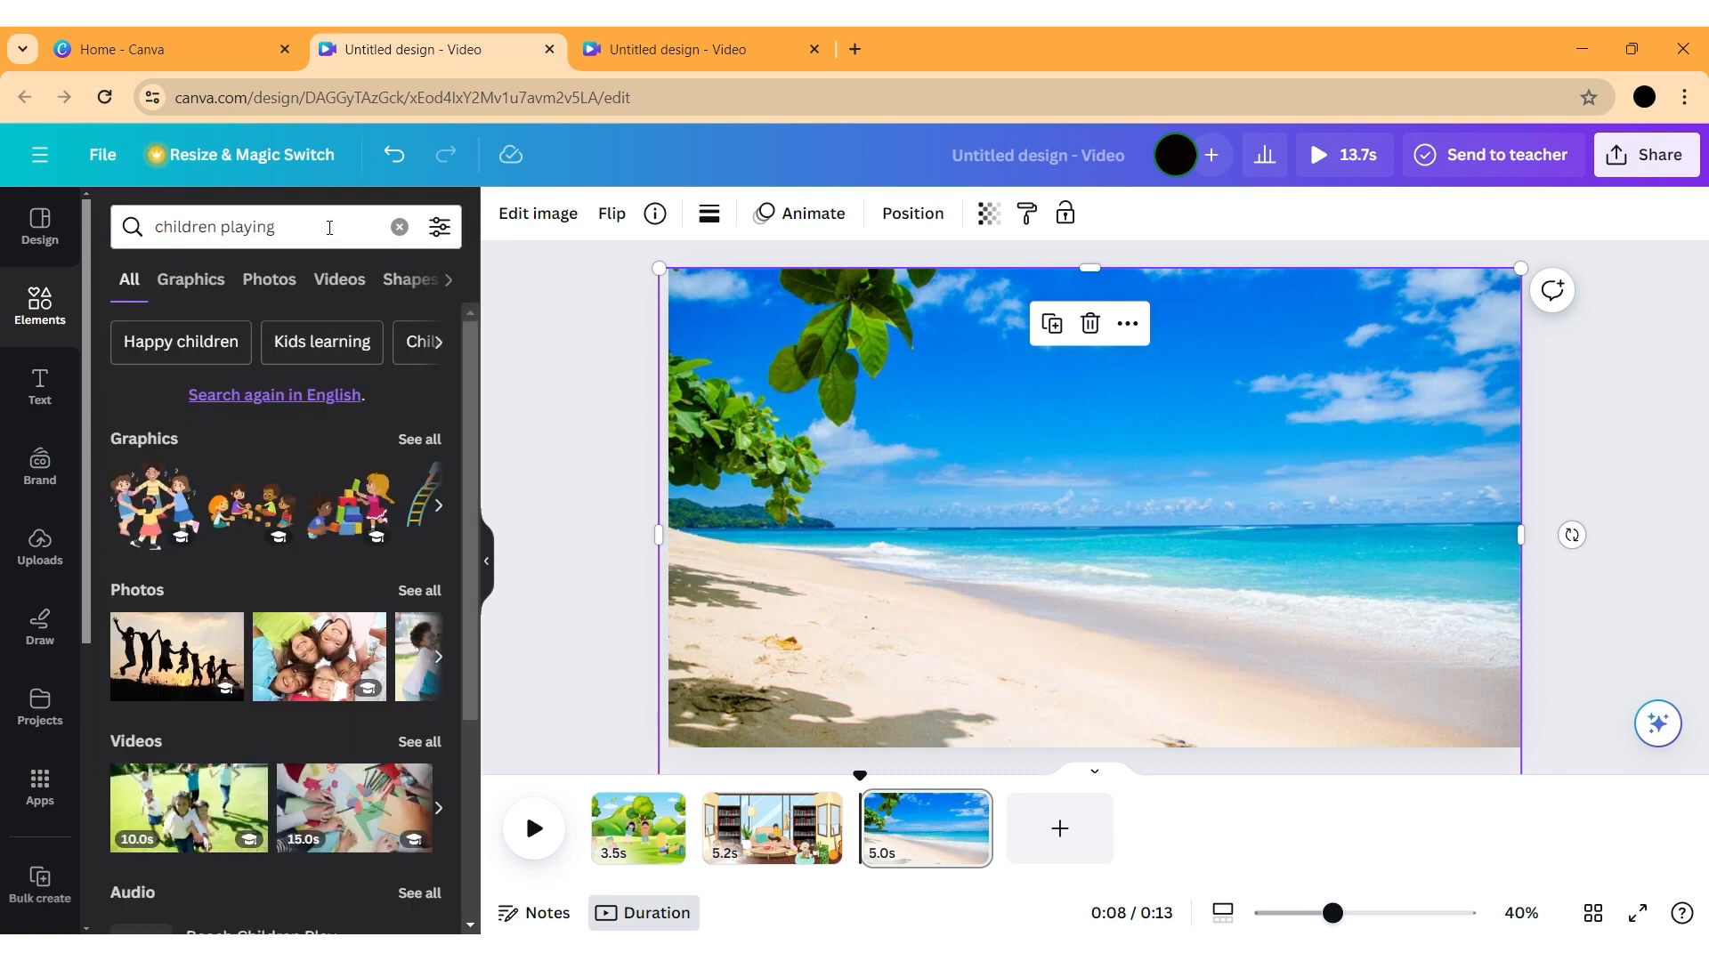
{"action": "left_click", "coordinate": [329, 228]}
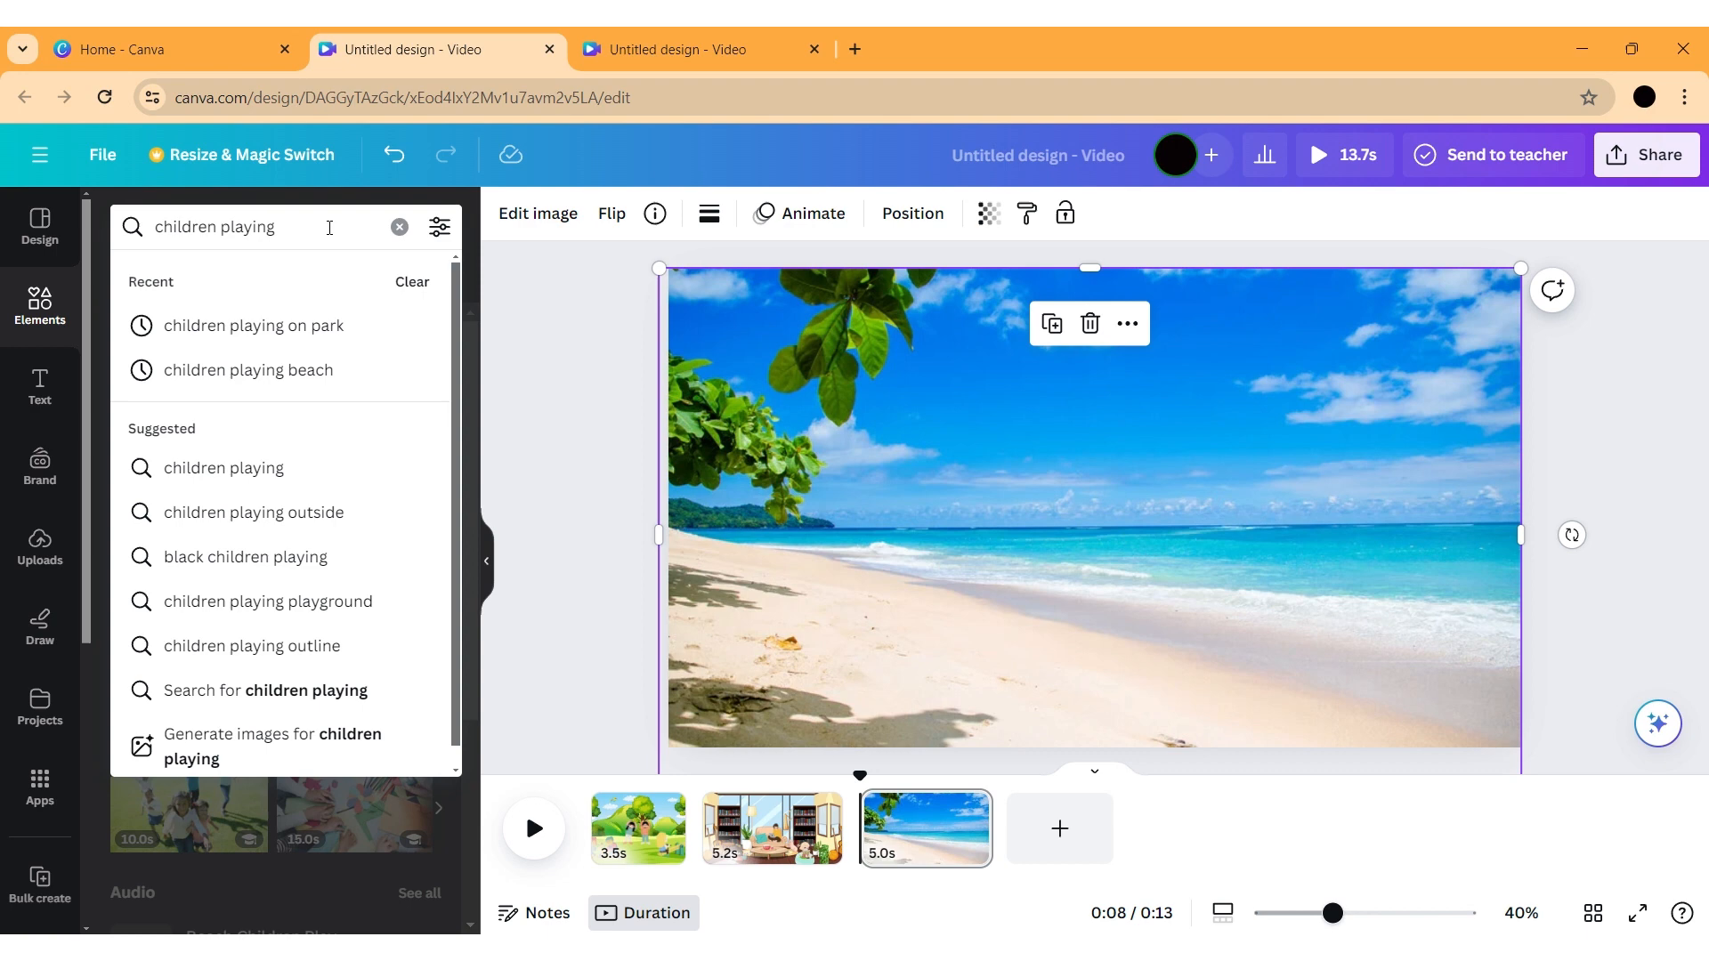
{"action": "left_click", "coordinate": [335, 373]}
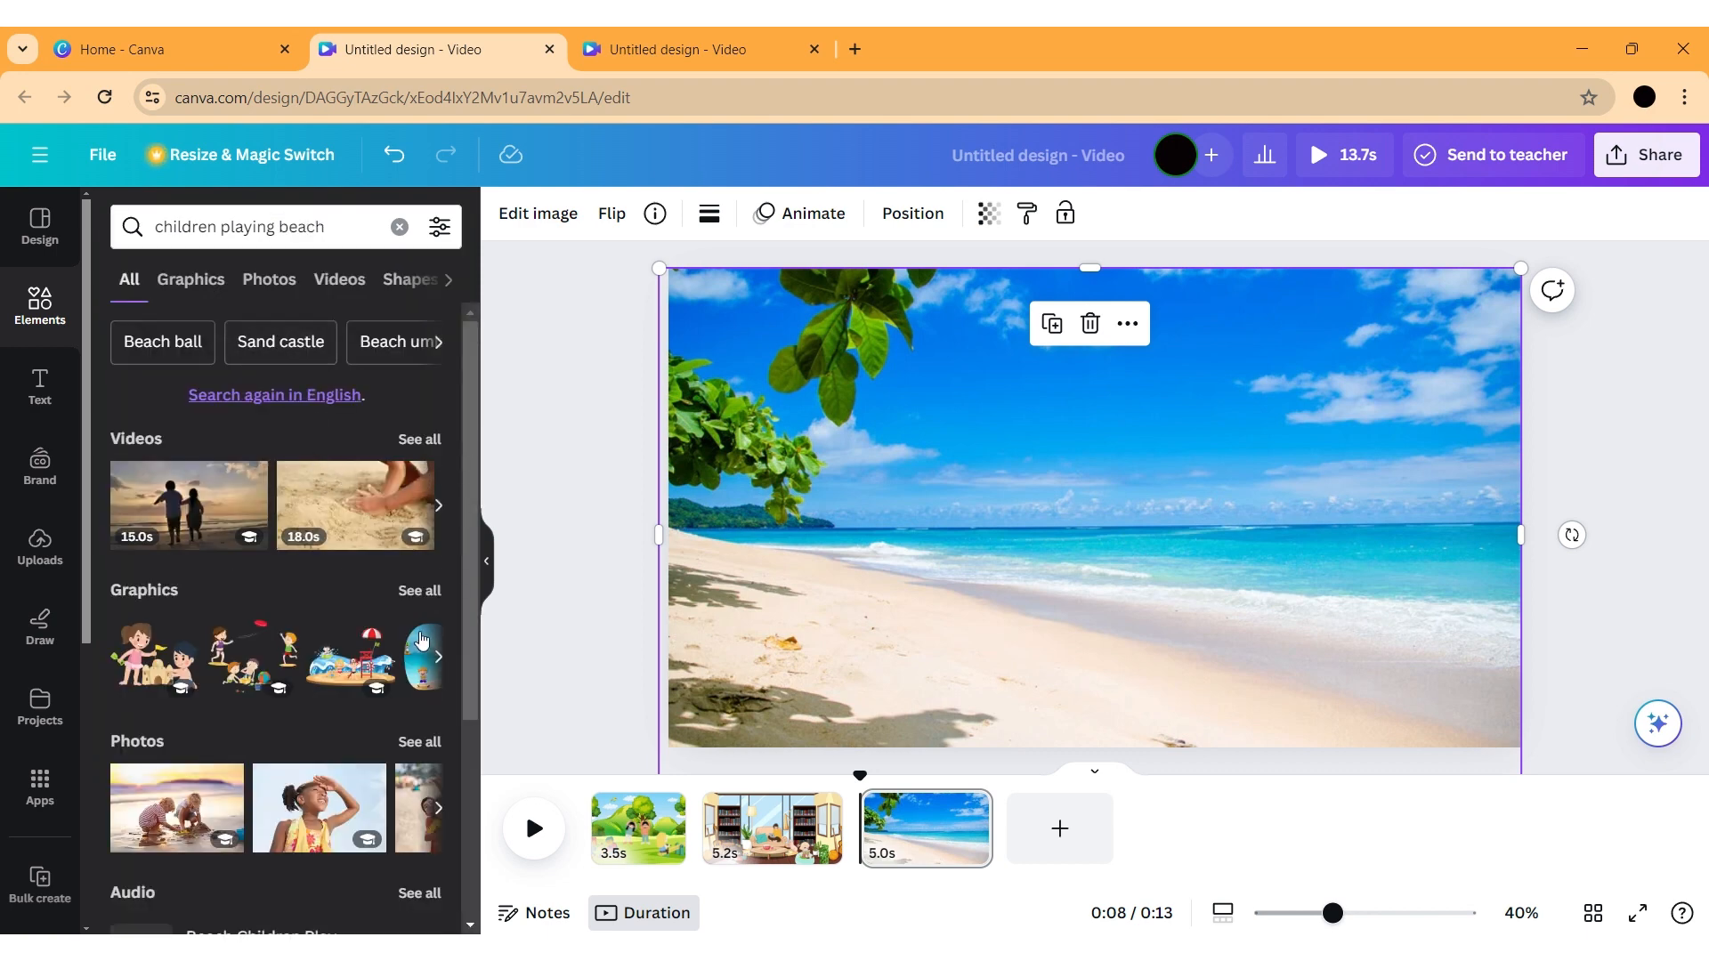
Add the graphic of four children playing with a frisbee and sandcastle, shrink it slightly and place it on the sand below the leaves
{"action": "left_click", "coordinate": [421, 594]}
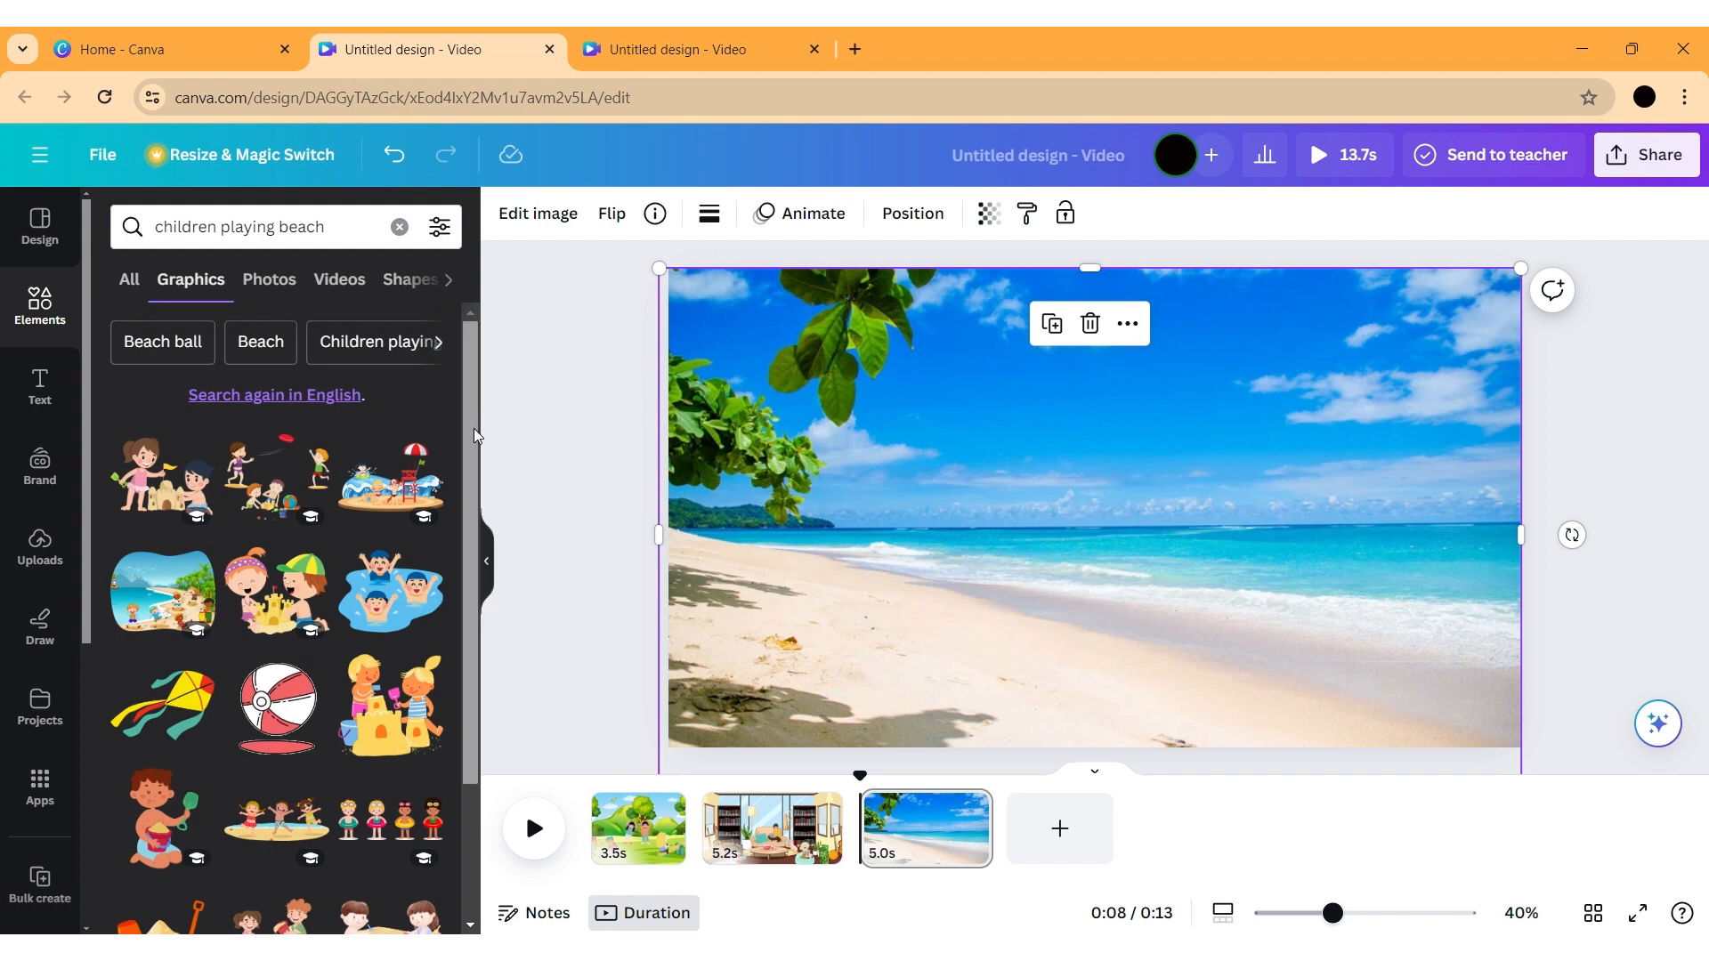
{"action": "mouse_move", "coordinate": [473, 429]}
{"action": "left_mouse_down"}
{"action": "mouse_move", "coordinate": [475, 497]}
{"action": "mouse_move", "coordinate": [474, 452]}
{"action": "left_mouse_up"}
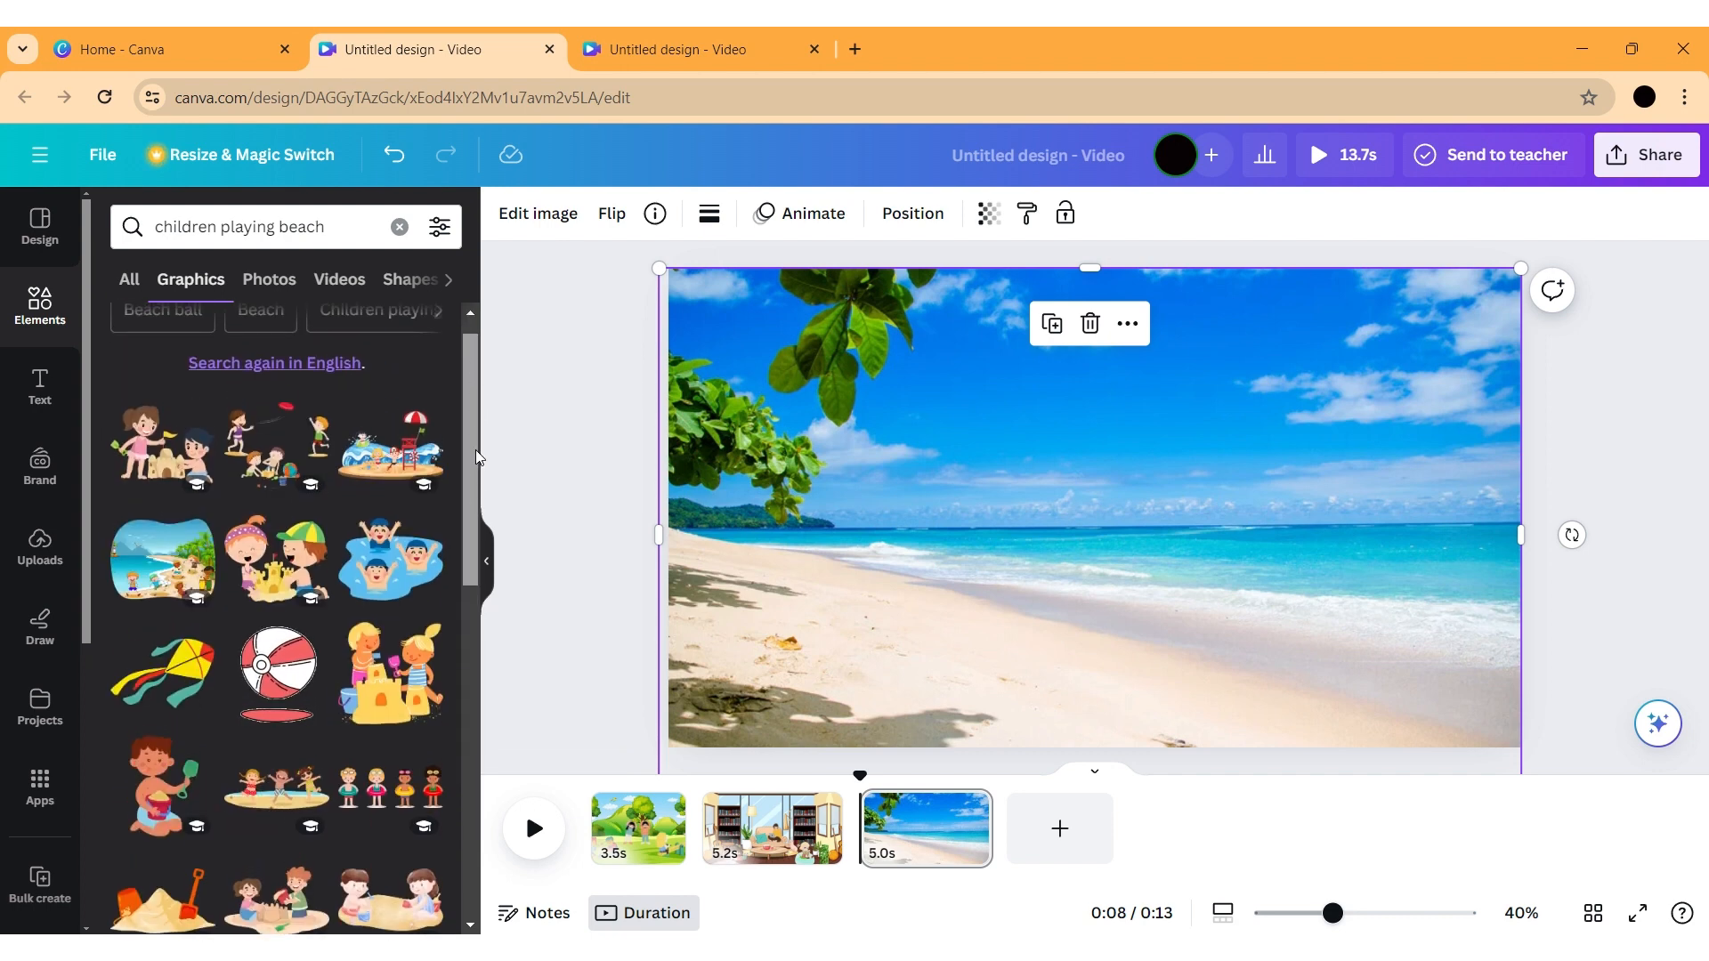
{"action": "left_click", "coordinate": [276, 445]}
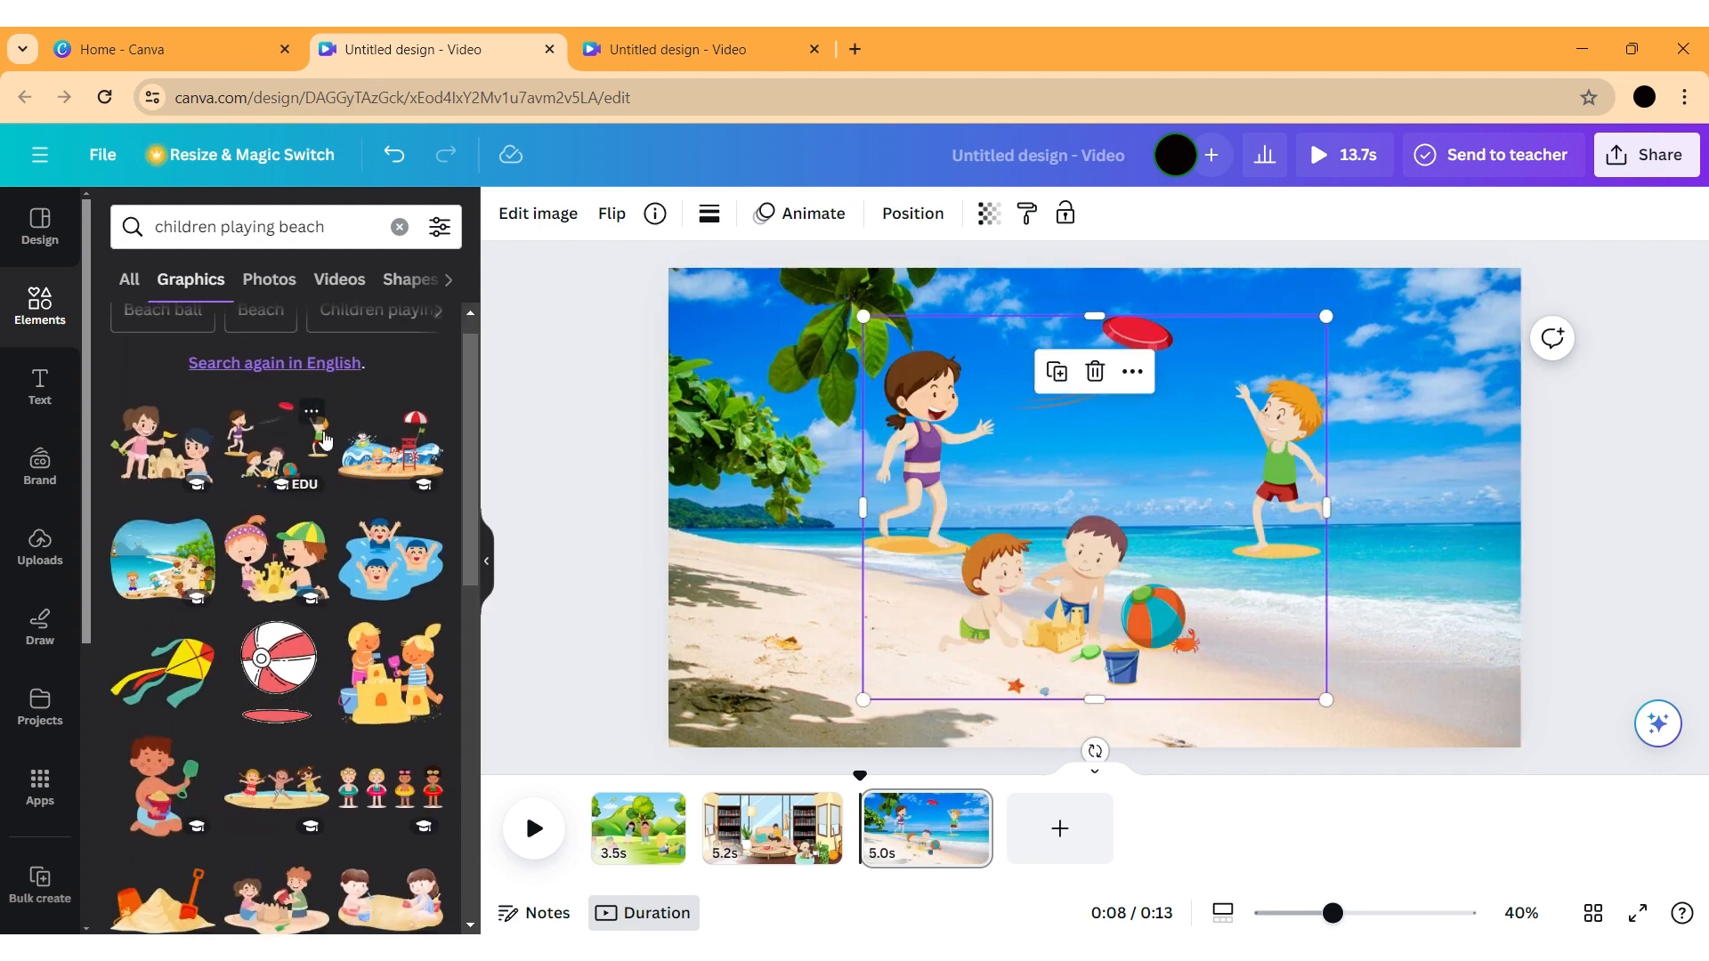
{"action": "left_click_drag", "start_coordinate": [1020, 571], "coordinate": [853, 633]}
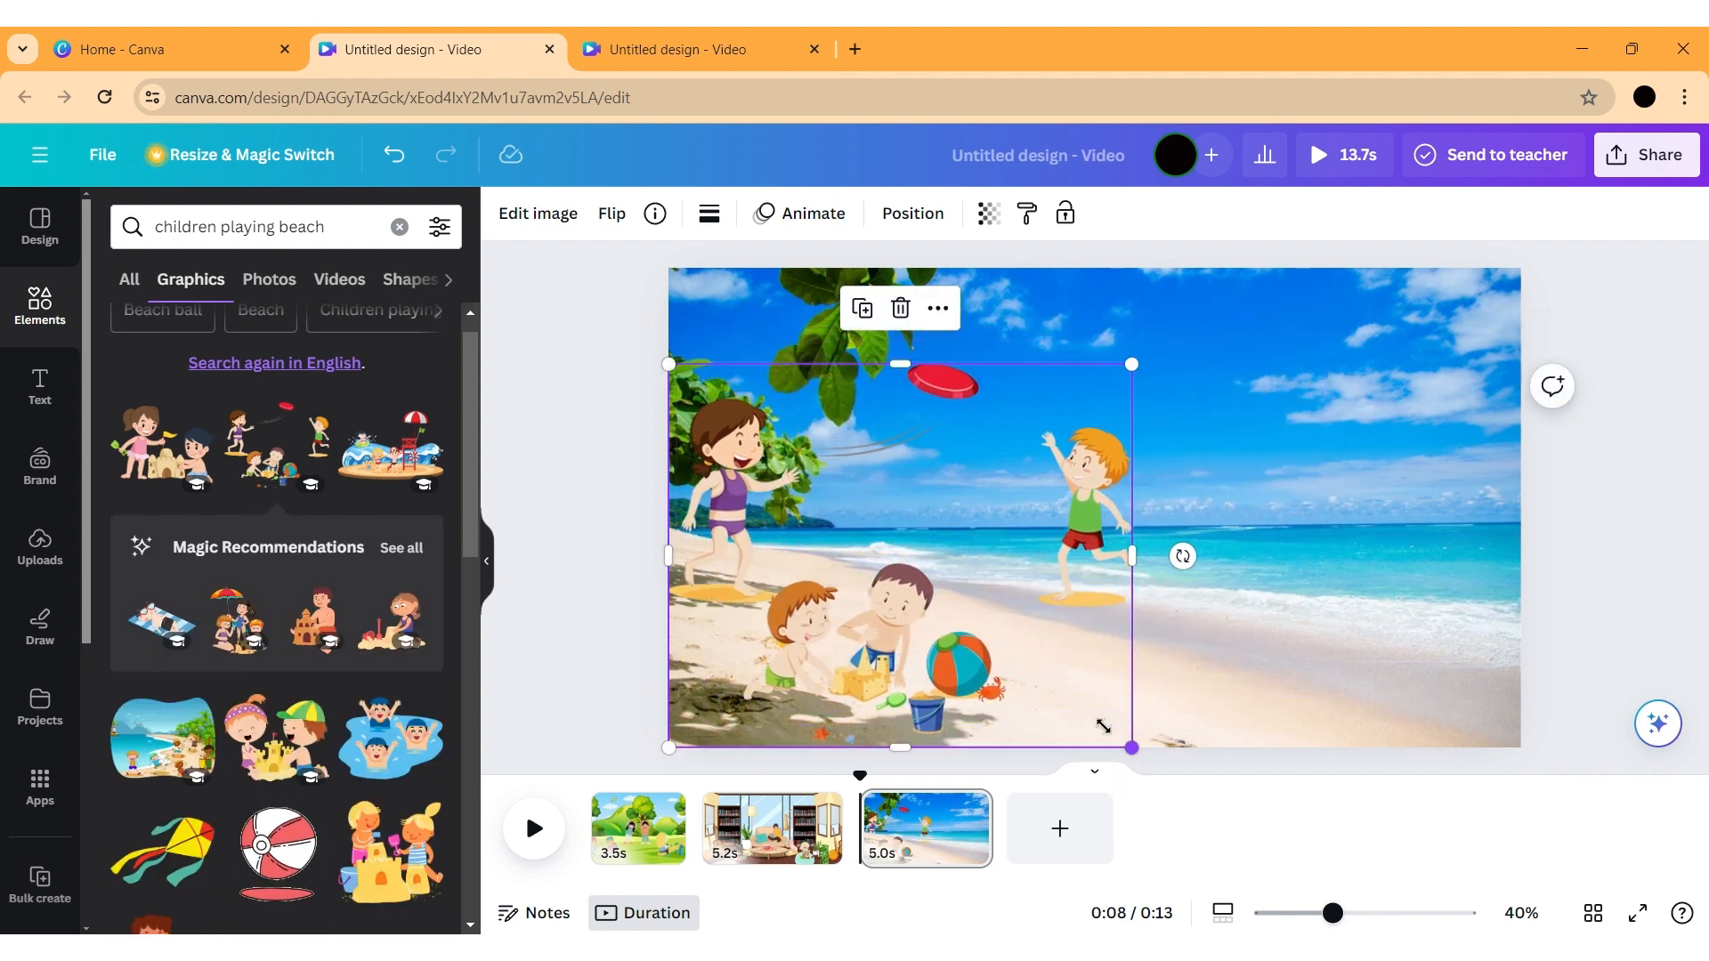
{"action": "left_click_drag", "start_coordinate": [1103, 726], "coordinate": [1074, 700]}
{"action": "left_click_drag", "start_coordinate": [937, 541], "coordinate": [938, 575]}
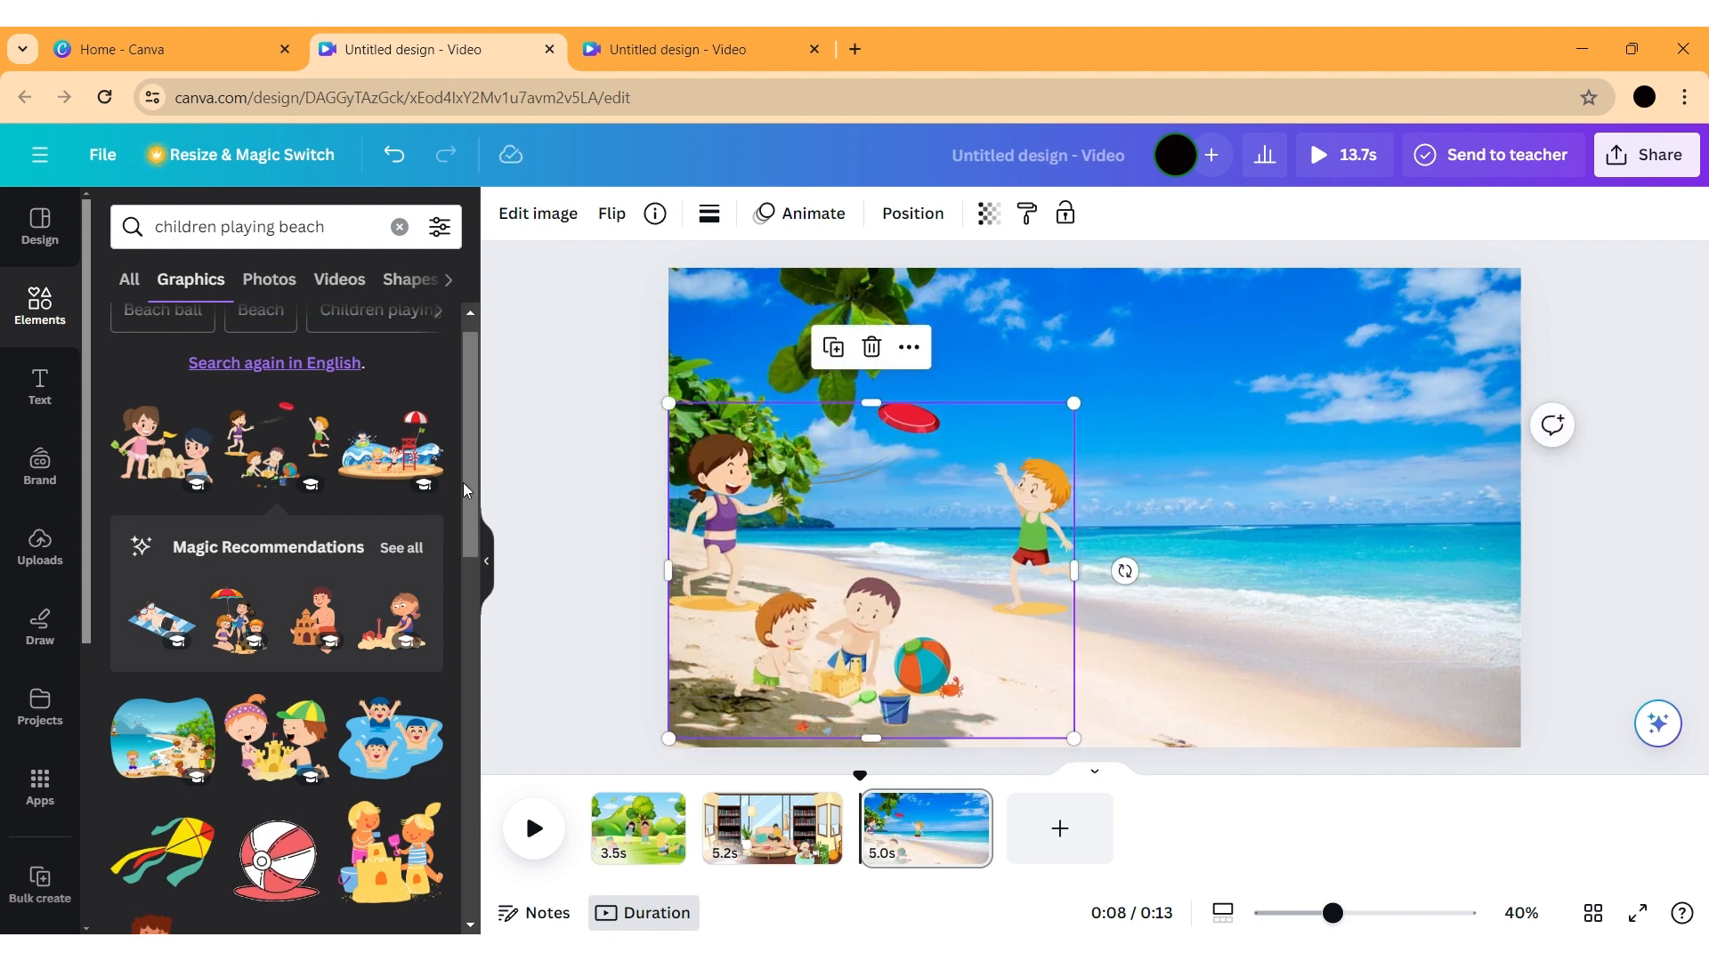
Look through the "children playing beach" graphics for more children to add to the scene
{"action": "left_click_drag", "start_coordinate": [463, 483], "coordinate": [527, 881]}
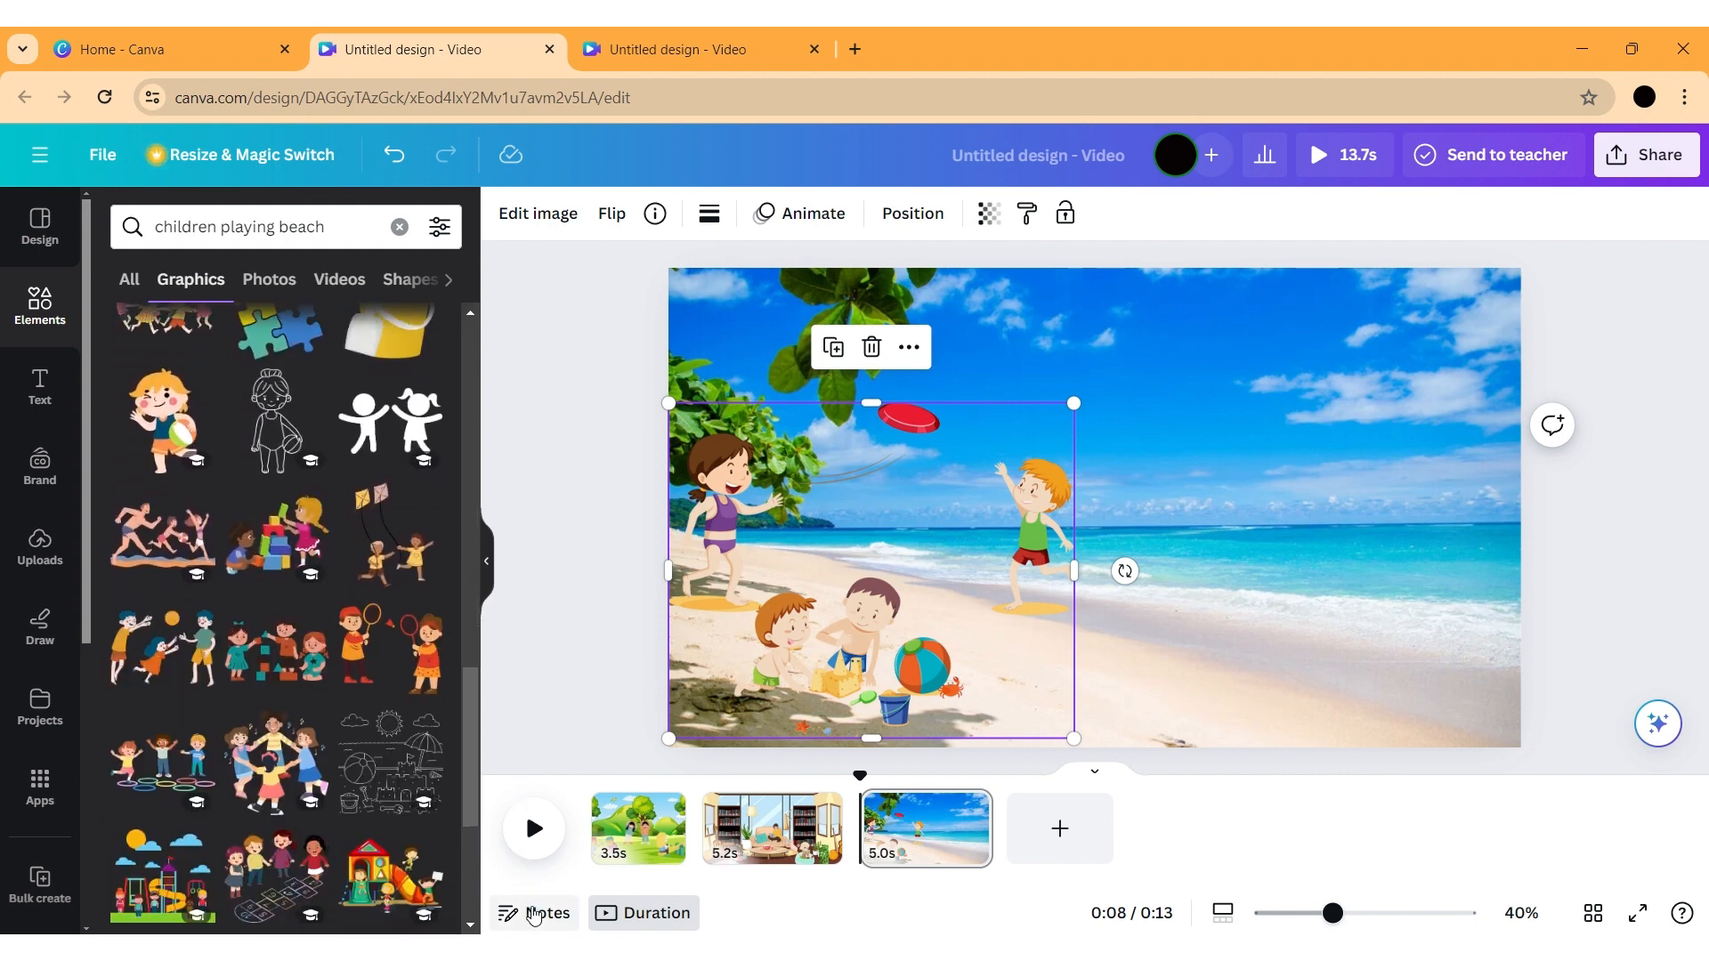
{"action": "left_click_drag", "start_coordinate": [467, 756], "coordinate": [481, 853]}
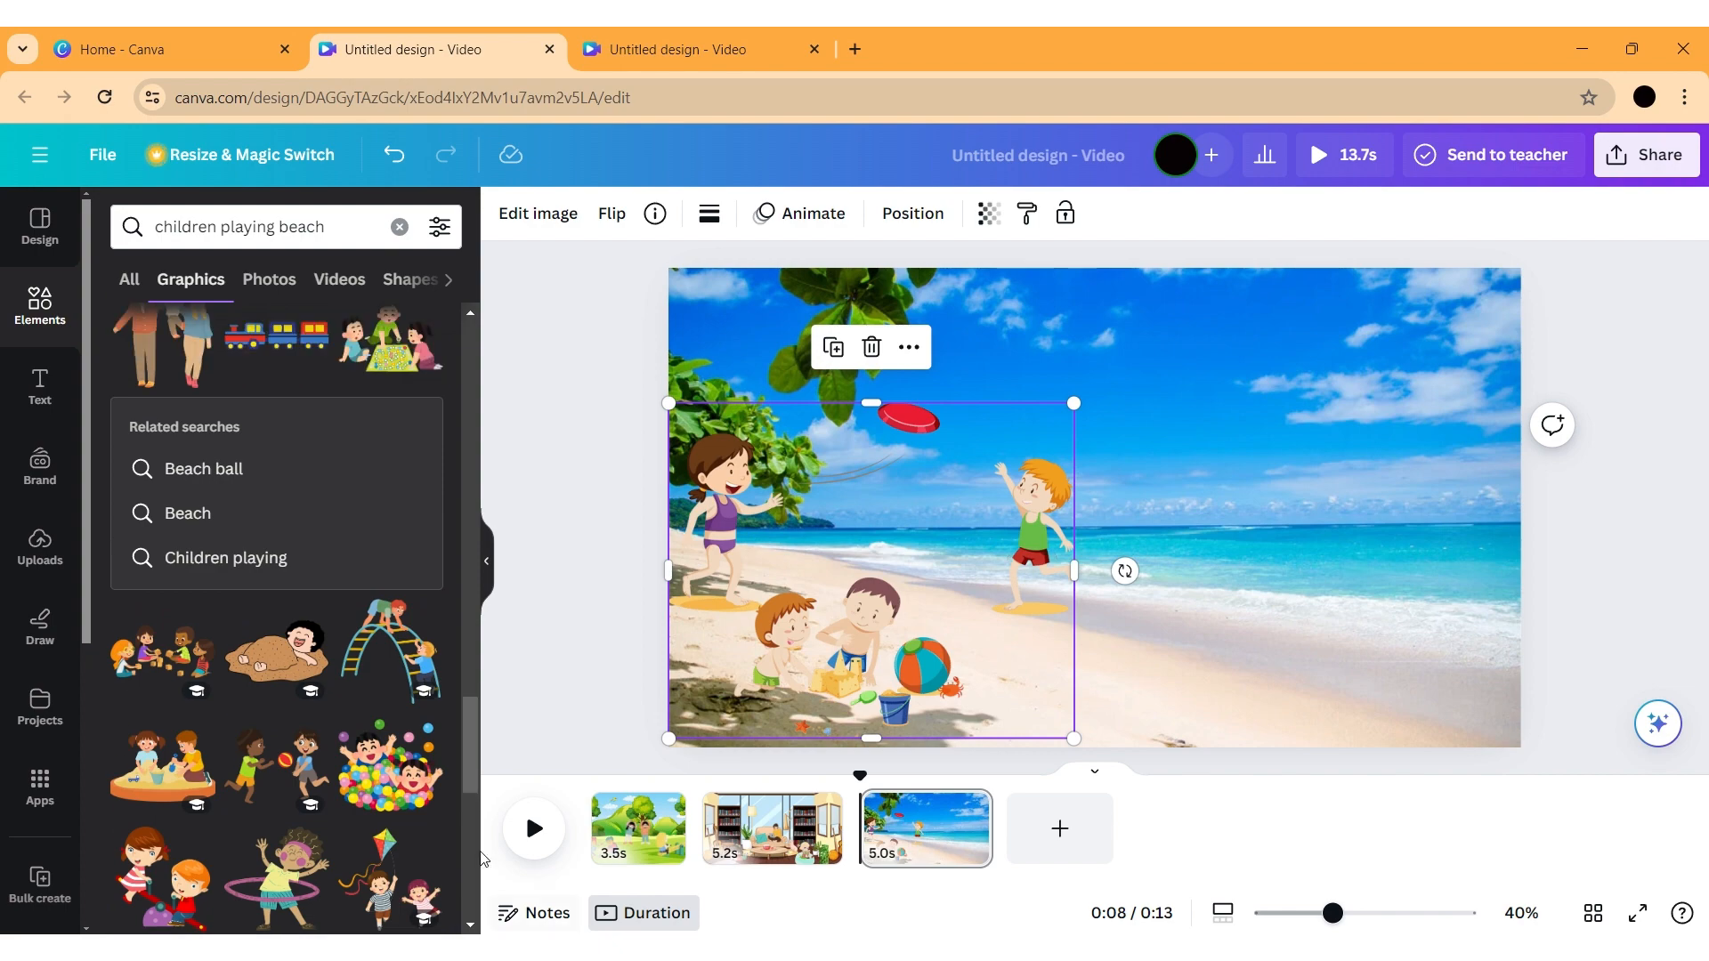
{"action": "left_click_drag", "start_coordinate": [472, 754], "coordinate": [501, 915]}
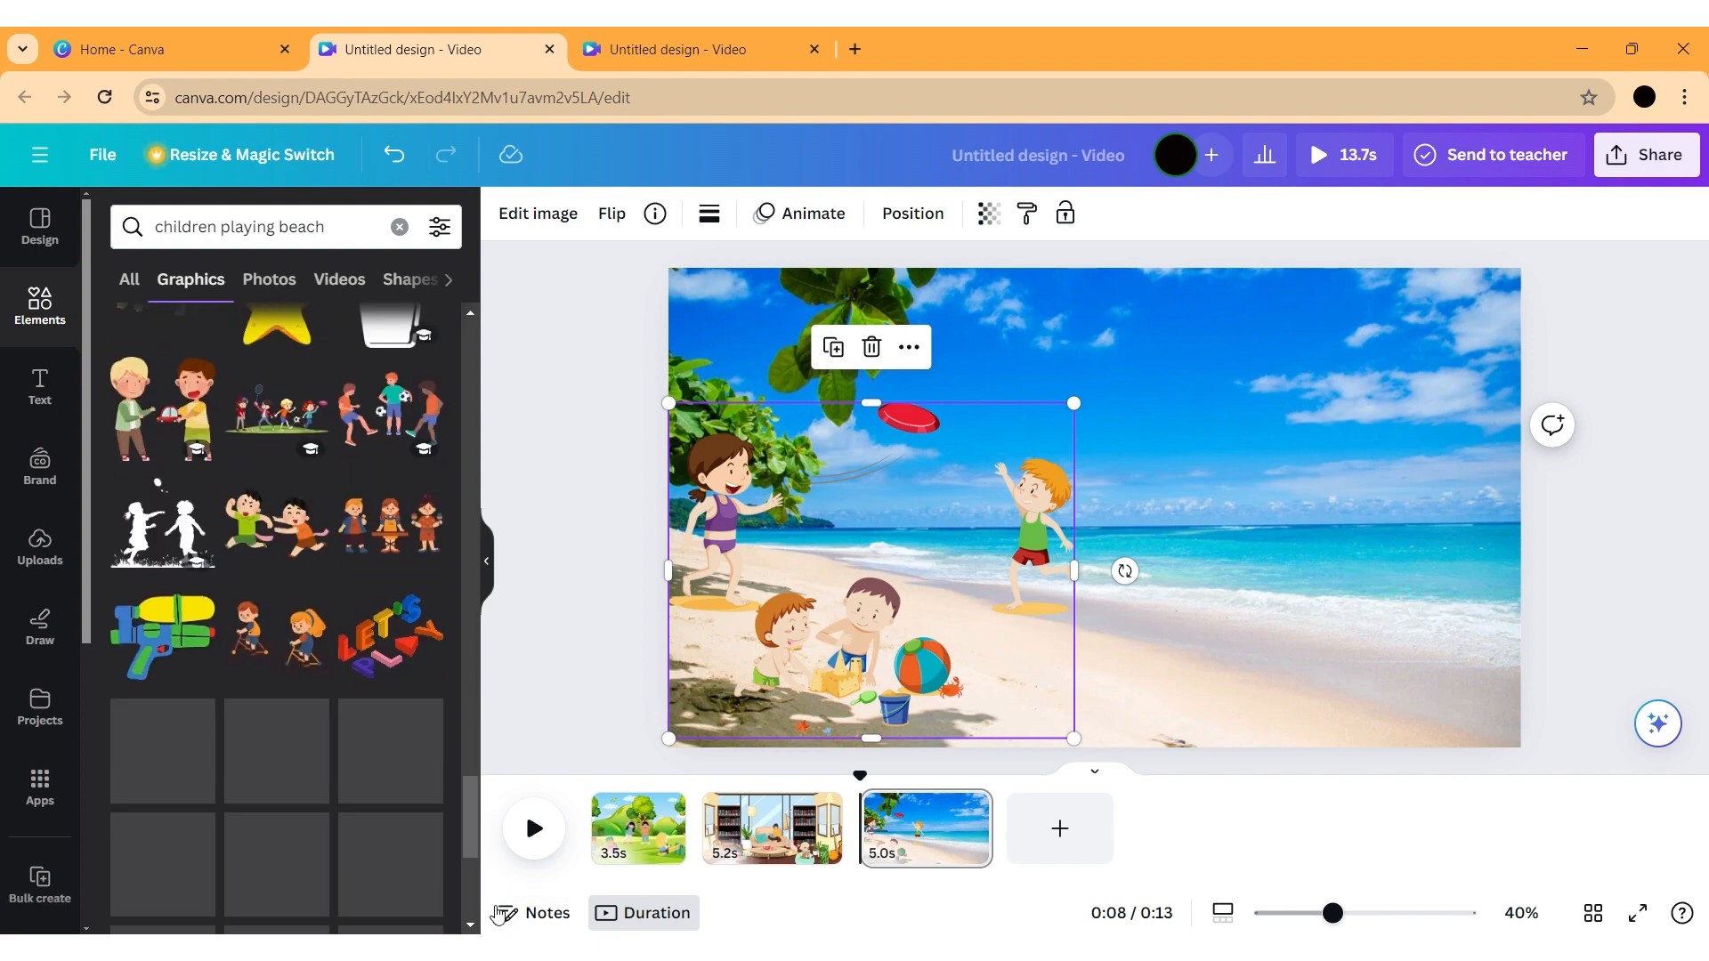
{"action": "left_click_drag", "start_coordinate": [476, 795], "coordinate": [473, 873]}
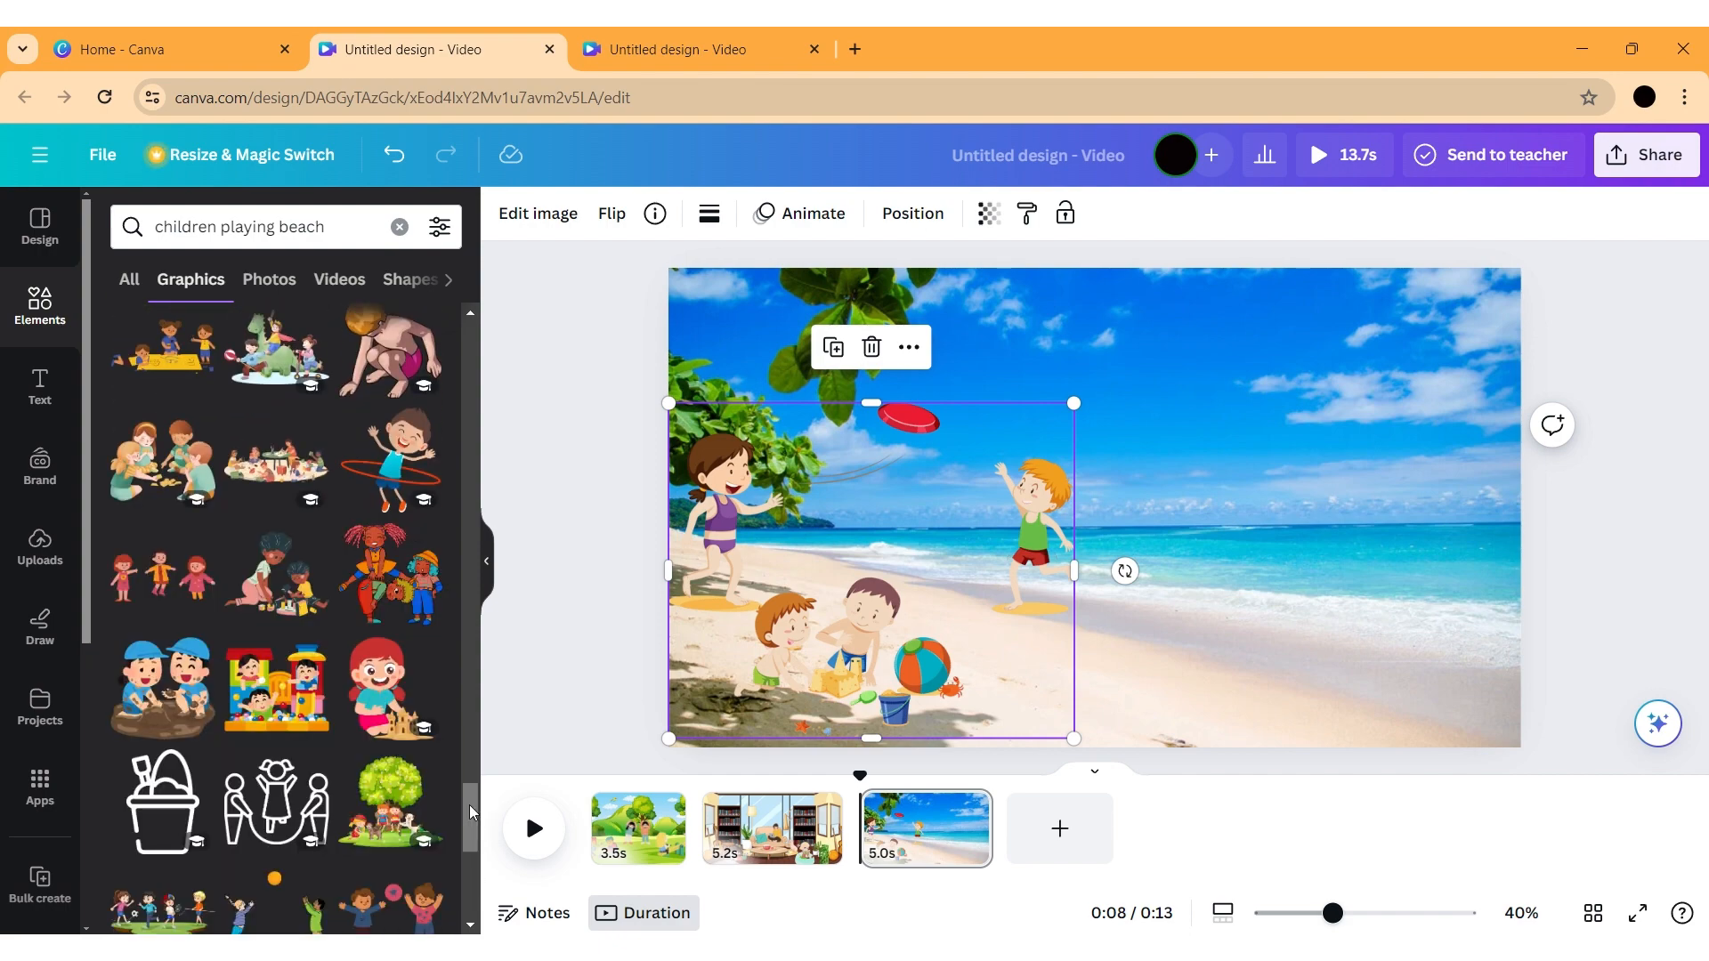
{"action": "left_click_drag", "start_coordinate": [470, 808], "coordinate": [492, 915]}
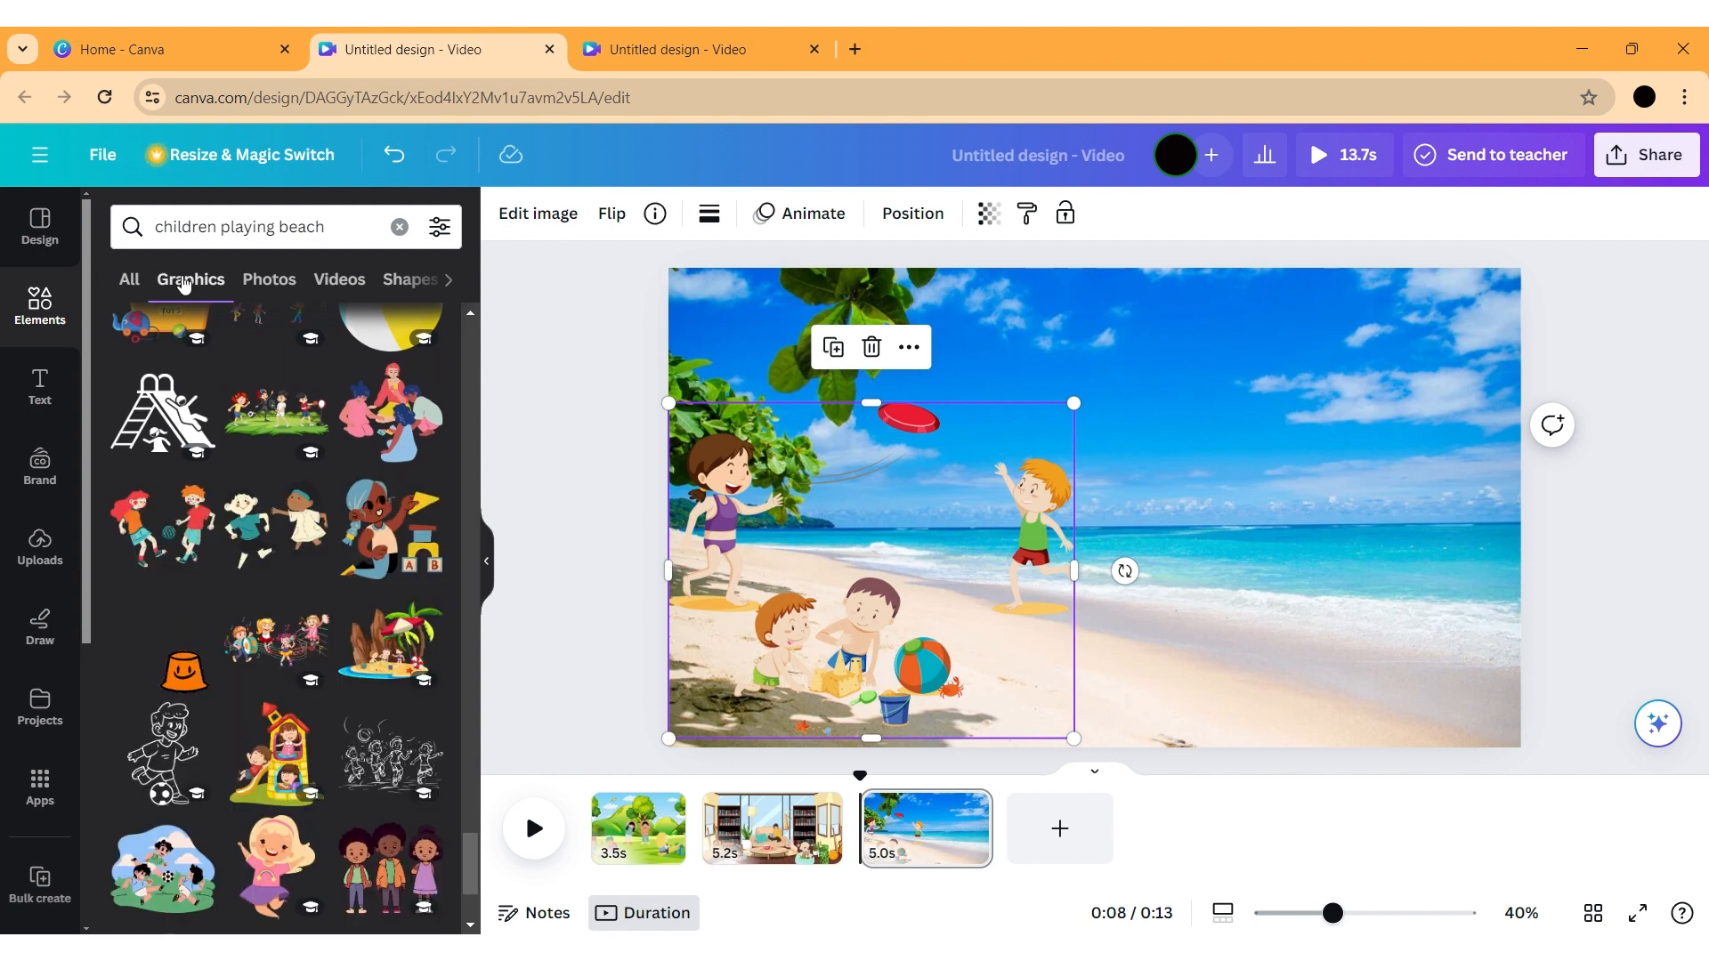
{"action": "left_click", "coordinate": [131, 279]}
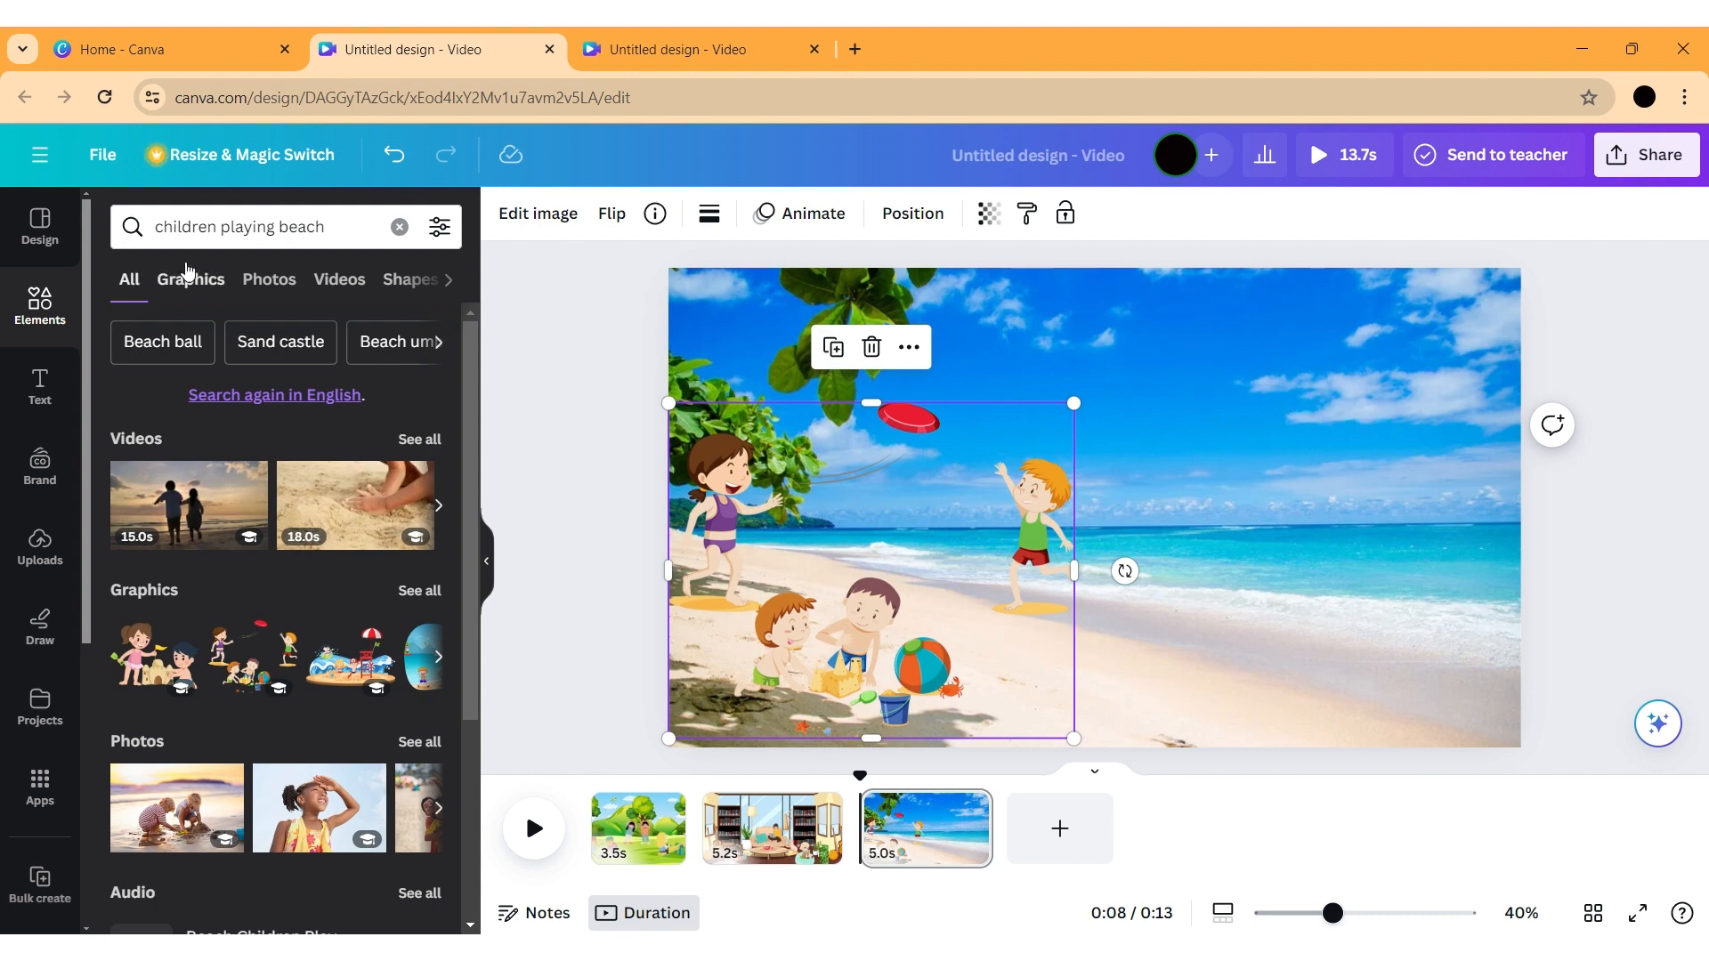
Add the recently used boy with the purple swim ring, crop off his legs below the ring and shrink him
{"action": "left_click", "coordinate": [400, 228]}
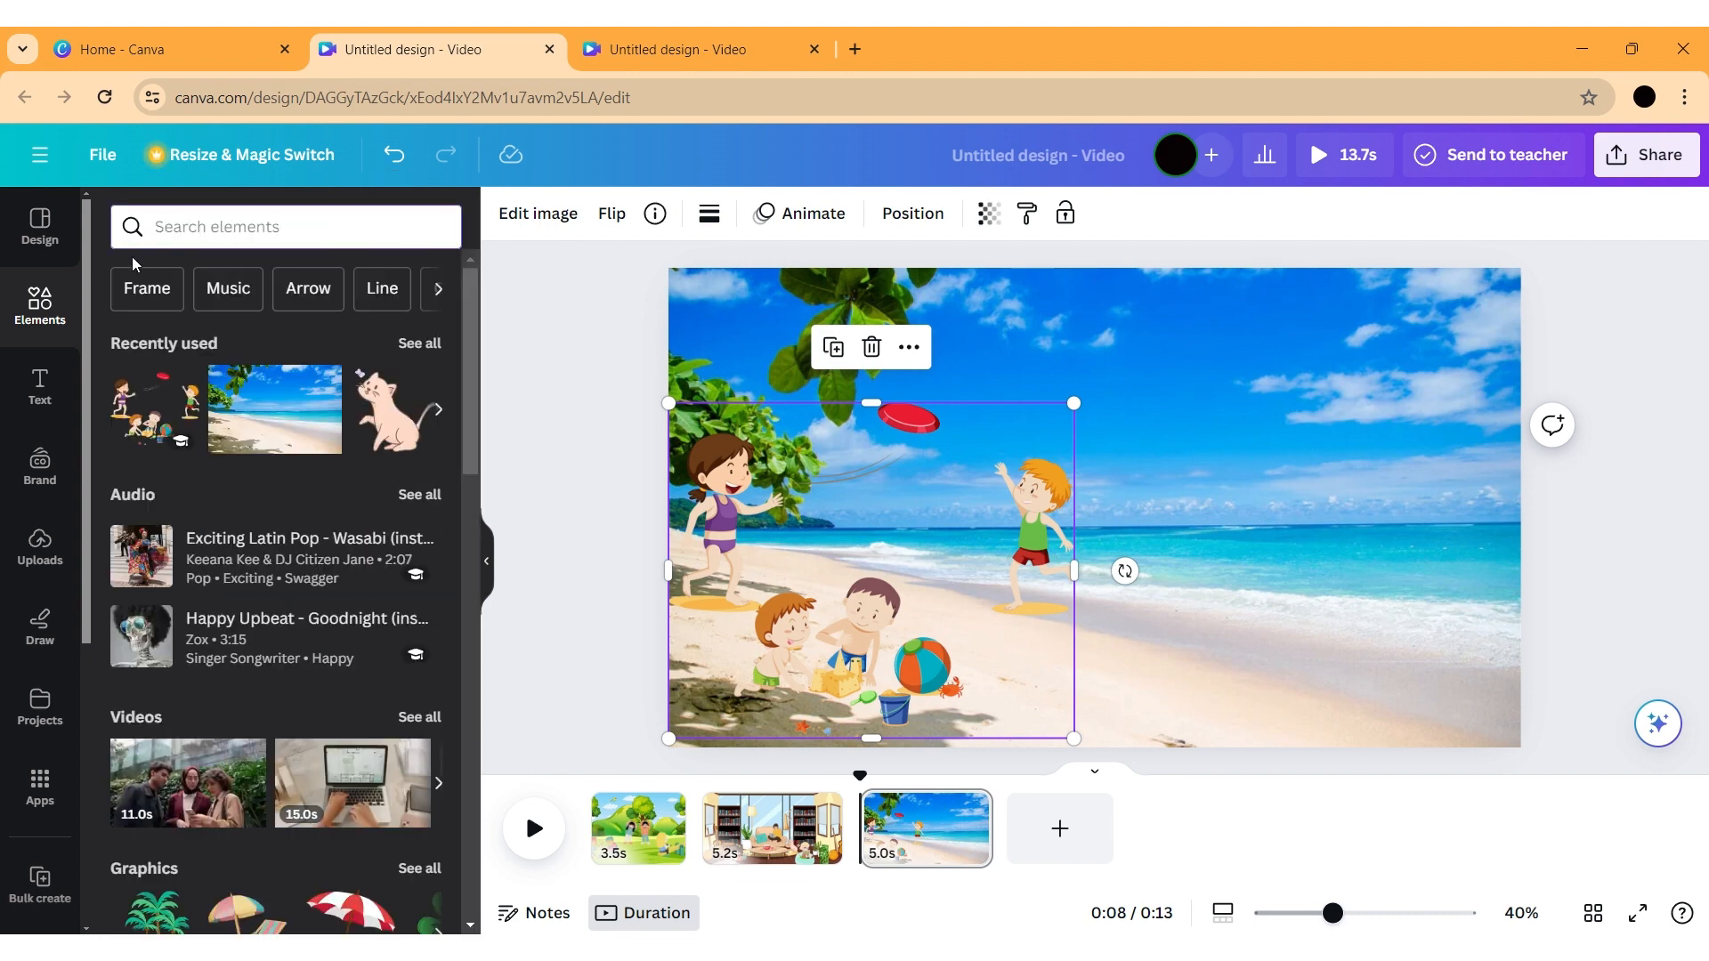
{"action": "left_click", "coordinate": [421, 350]}
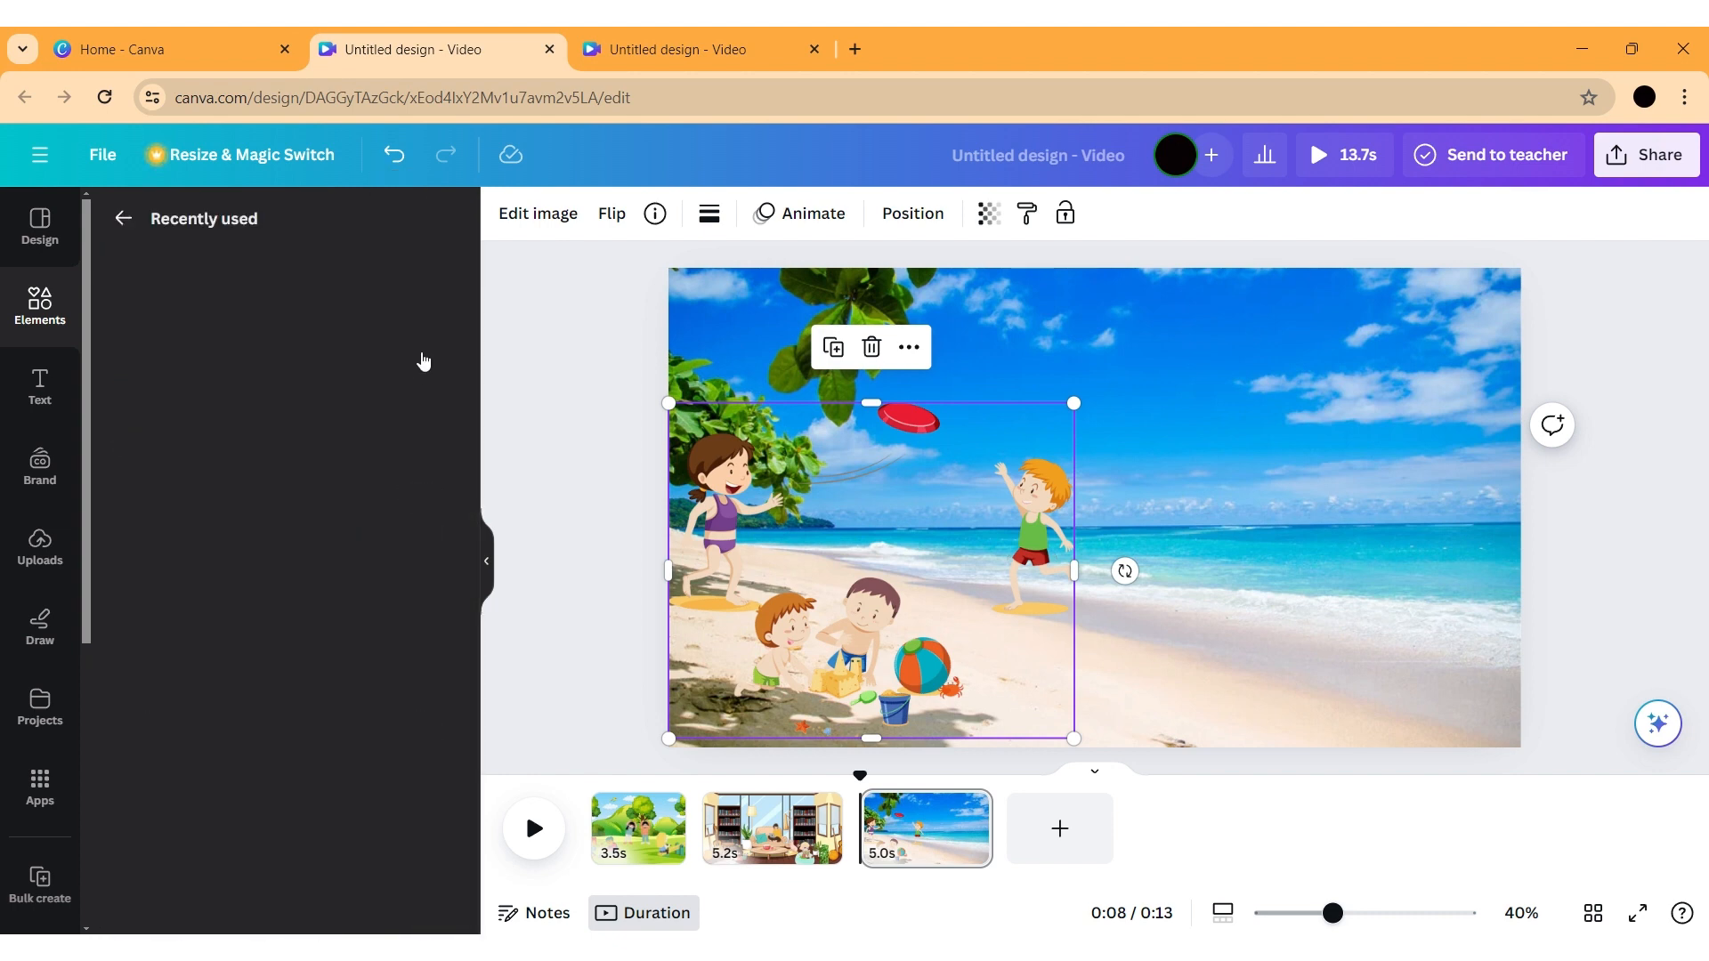
{"action": "left_click_drag", "start_coordinate": [467, 356], "coordinate": [470, 419]}
{"action": "left_click", "coordinate": [174, 658]}
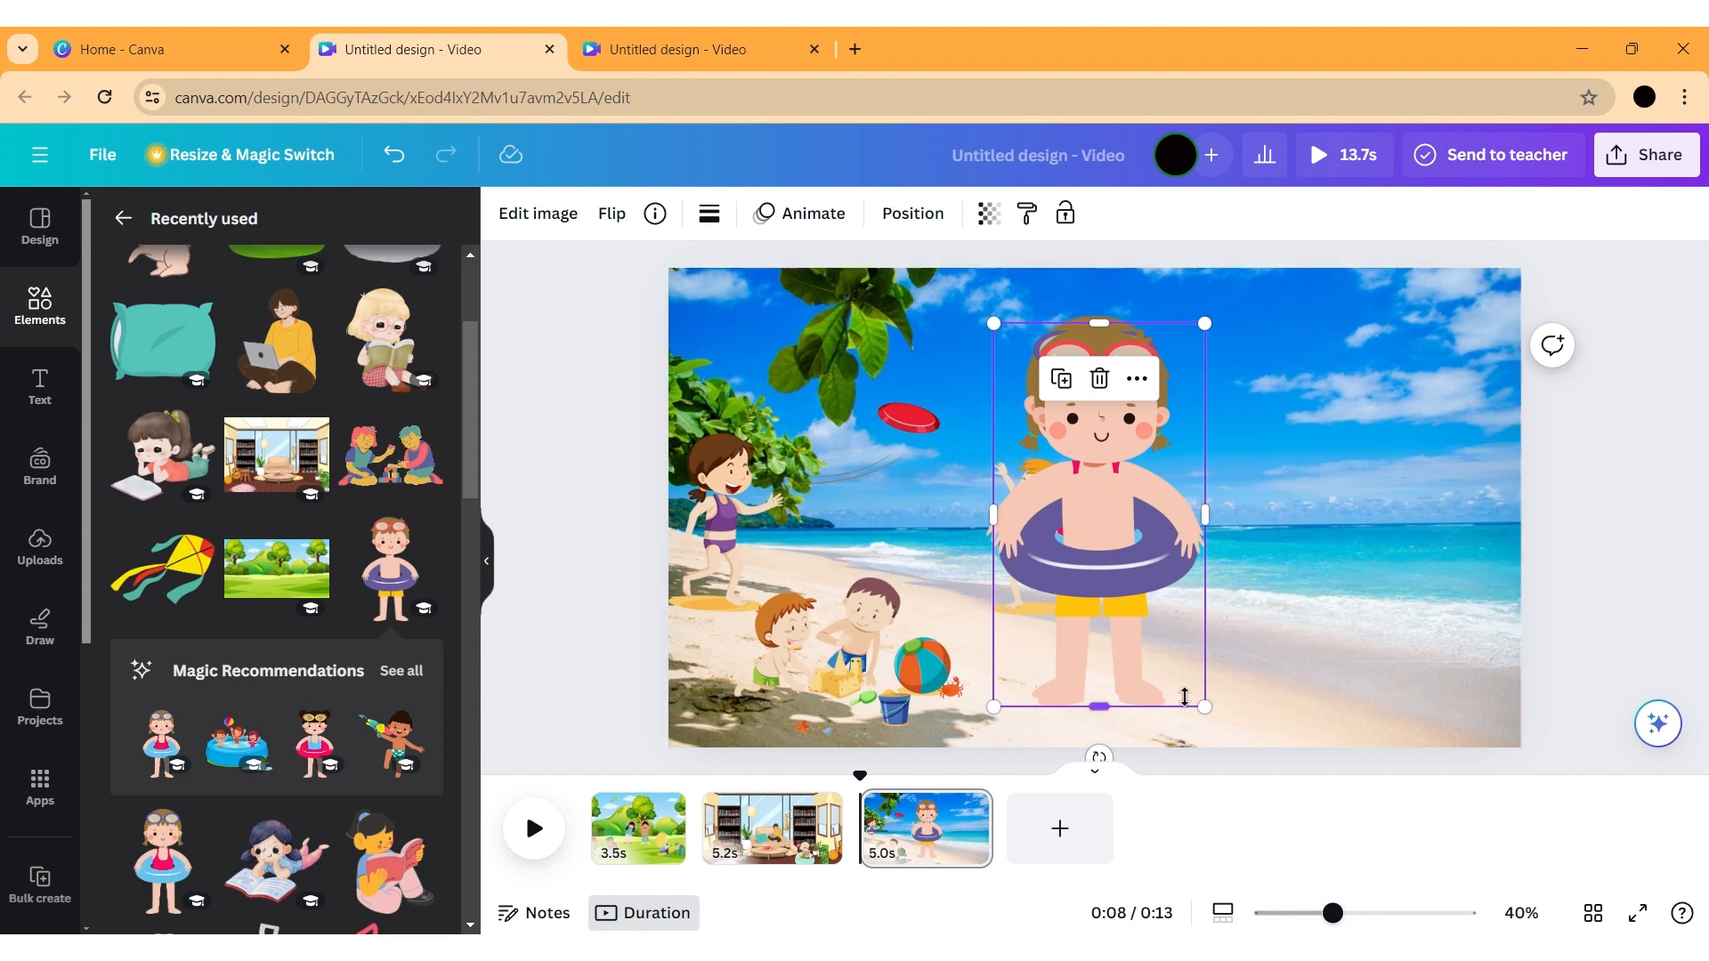
{"action": "left_click_drag", "start_coordinate": [1099, 707], "coordinate": [1148, 607]}
{"action": "left_click_drag", "start_coordinate": [1198, 324], "coordinate": [1193, 417]}
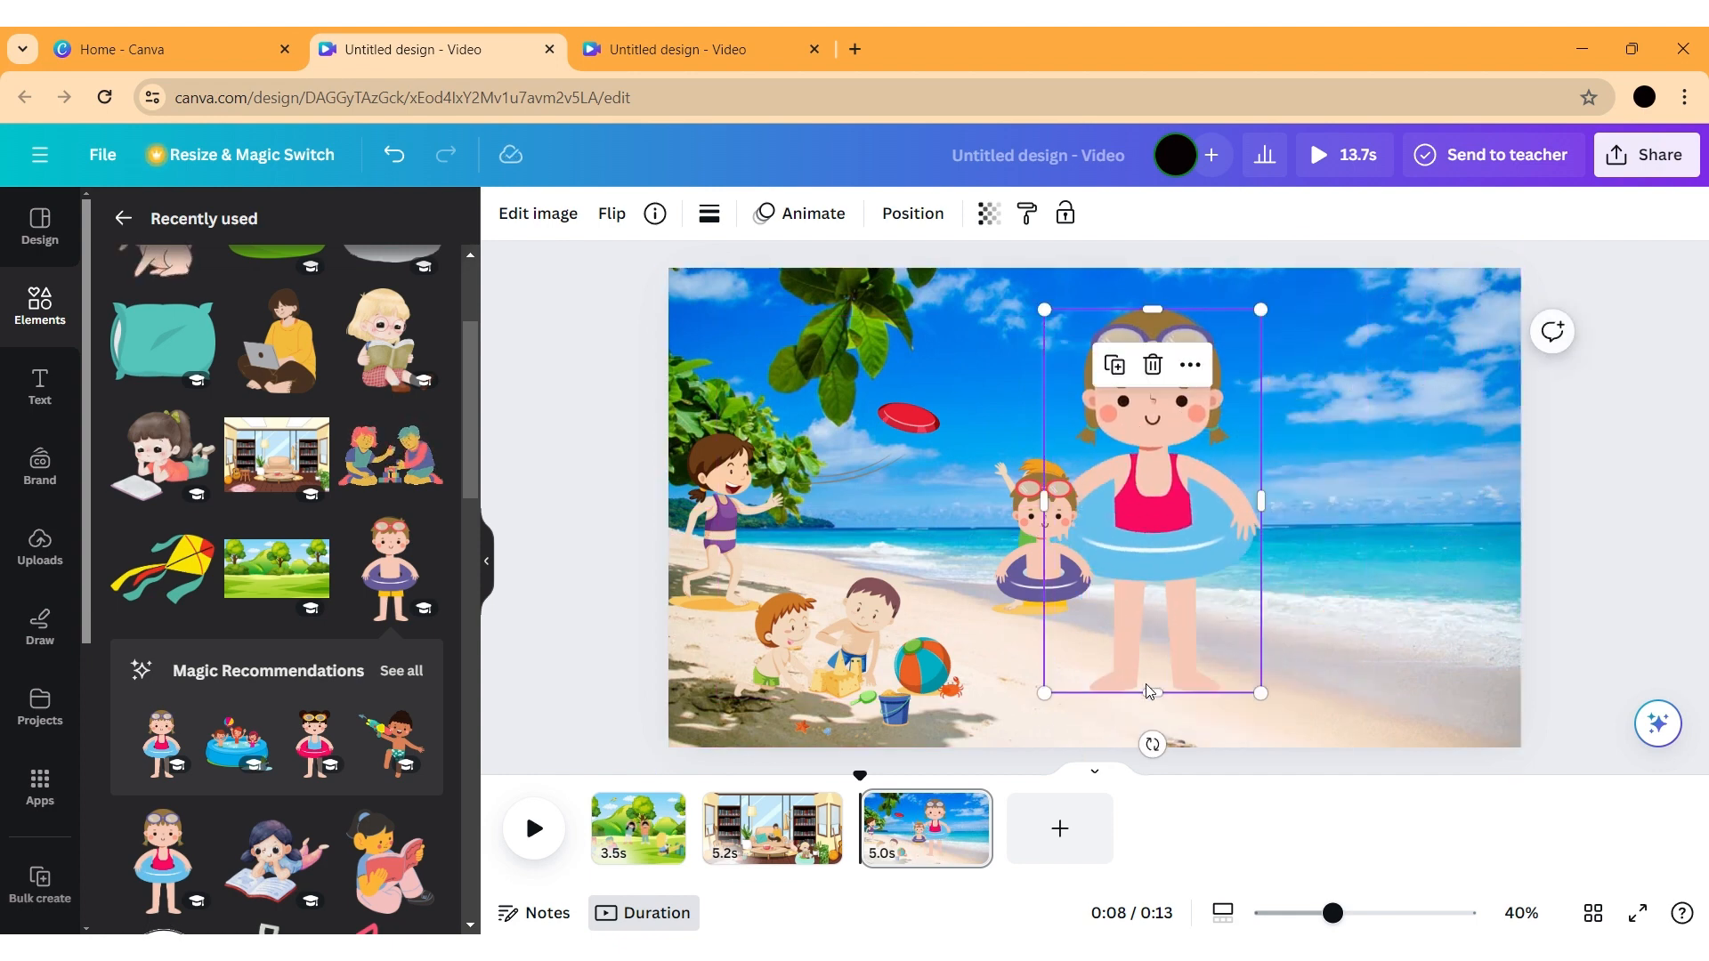
Add the girl with the blue swim ring, crop off her legs, shrink her and place her in the water near the page's right edge
{"action": "left_click_drag", "start_coordinate": [1147, 686], "coordinate": [1232, 614]}
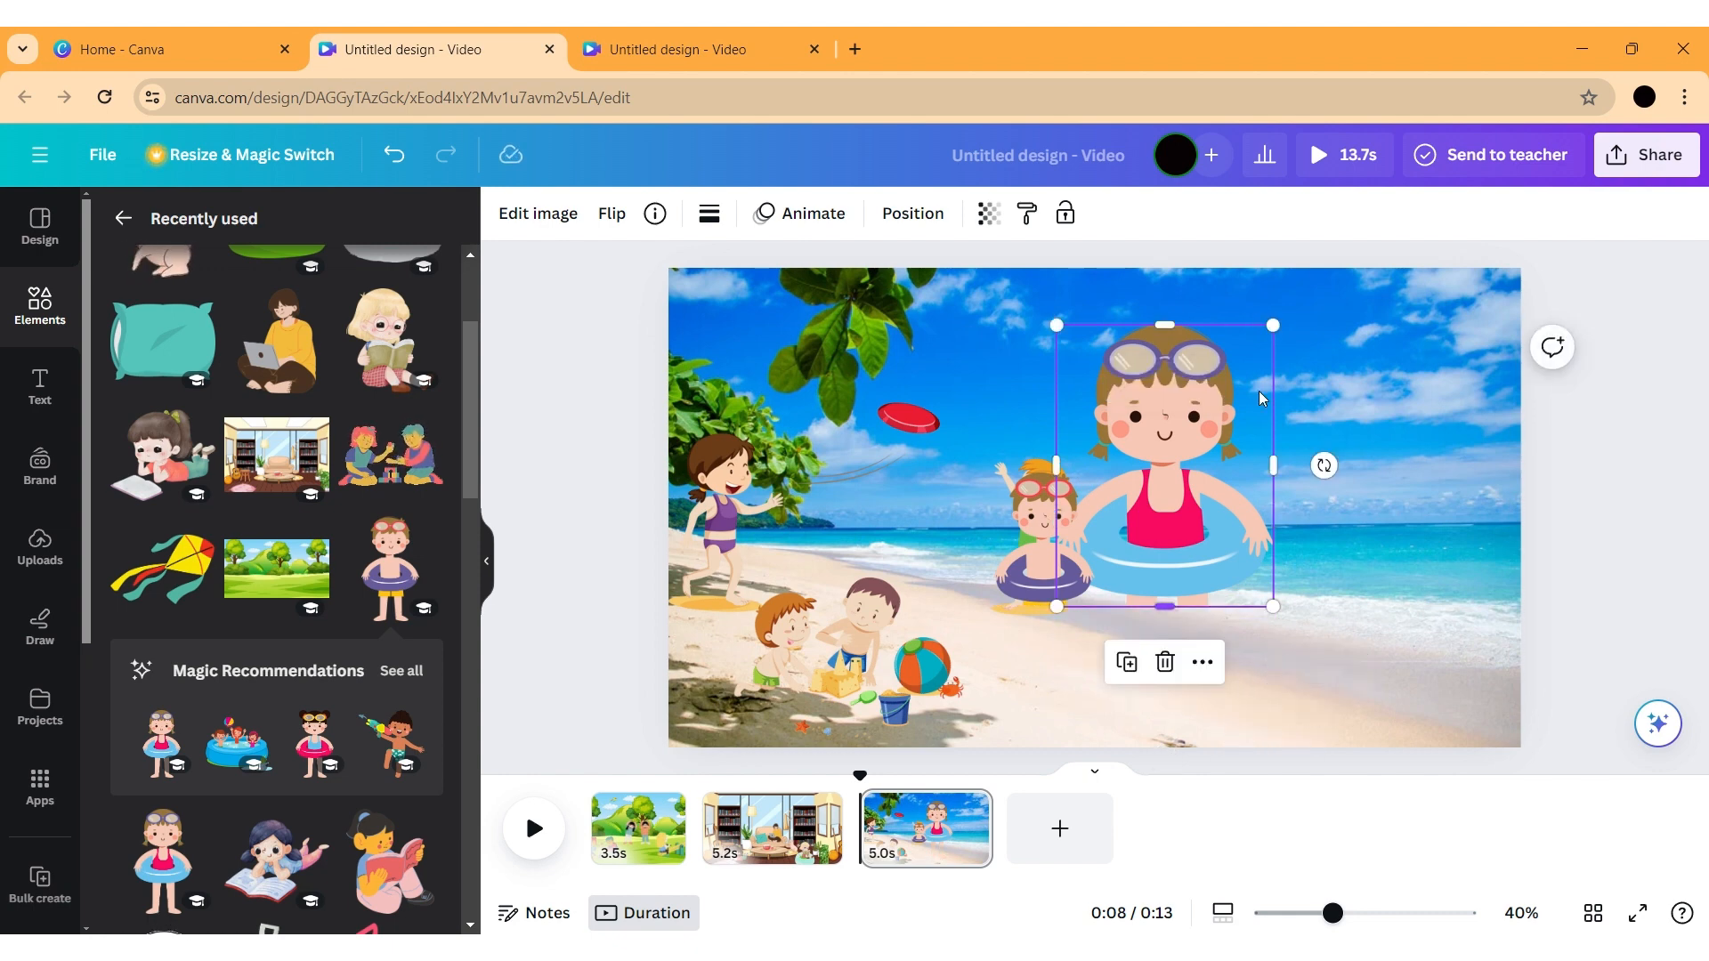
{"action": "left_click_drag", "start_coordinate": [1273, 322], "coordinate": [1150, 486]}
{"action": "left_click_drag", "start_coordinate": [1109, 545], "coordinate": [1447, 545]}
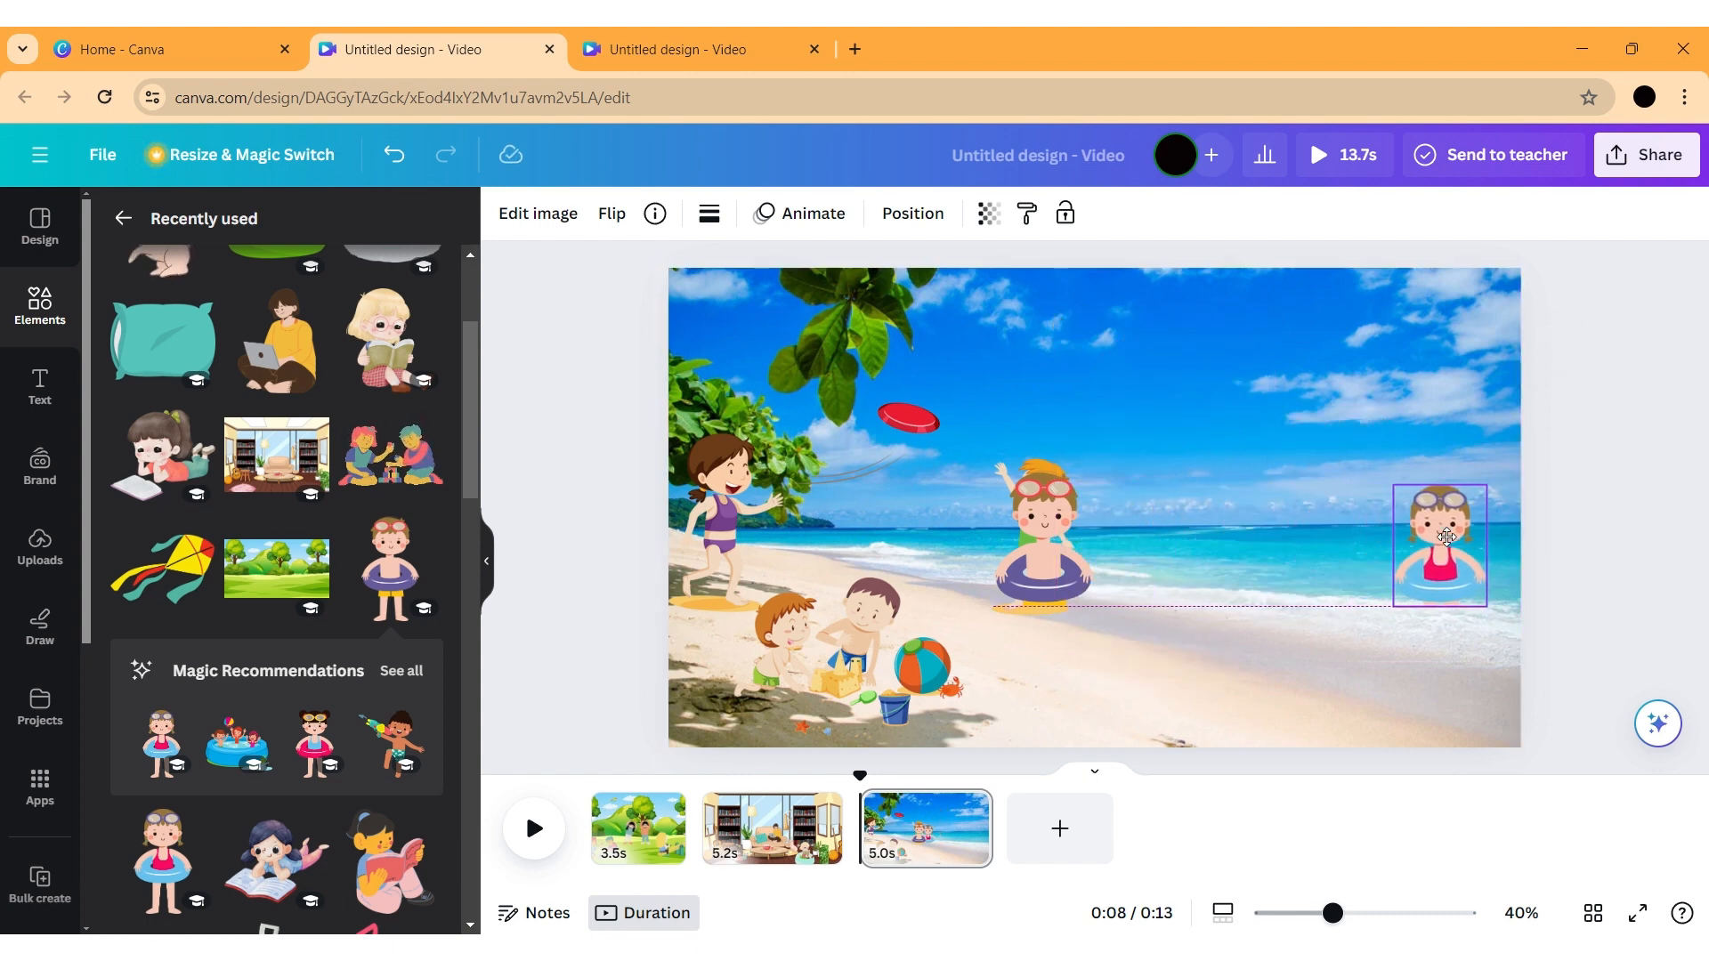
{"action": "left_click_drag", "start_coordinate": [1490, 488], "coordinate": [1464, 518]}
{"action": "left_click", "coordinate": [1137, 585]}
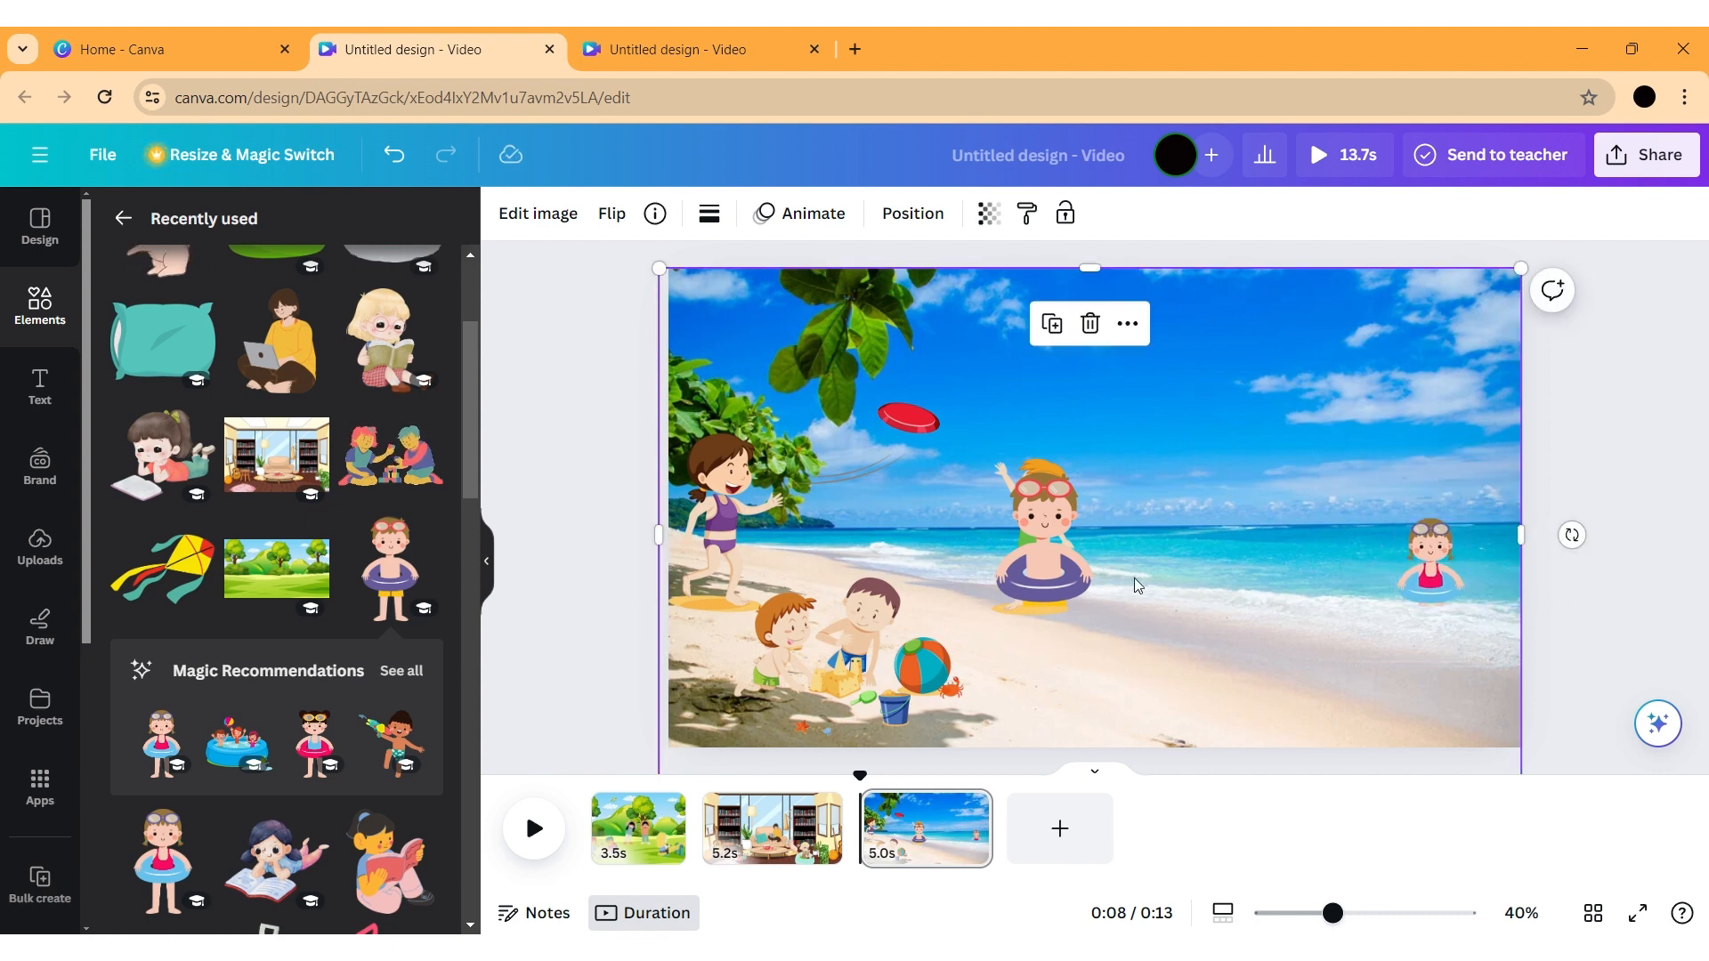
Move the boy with the swim ring off the frisbee catcher into the sea and nudge the swimming girl slightly right
{"action": "left_click_drag", "start_coordinate": [1030, 558], "coordinate": [1157, 526]}
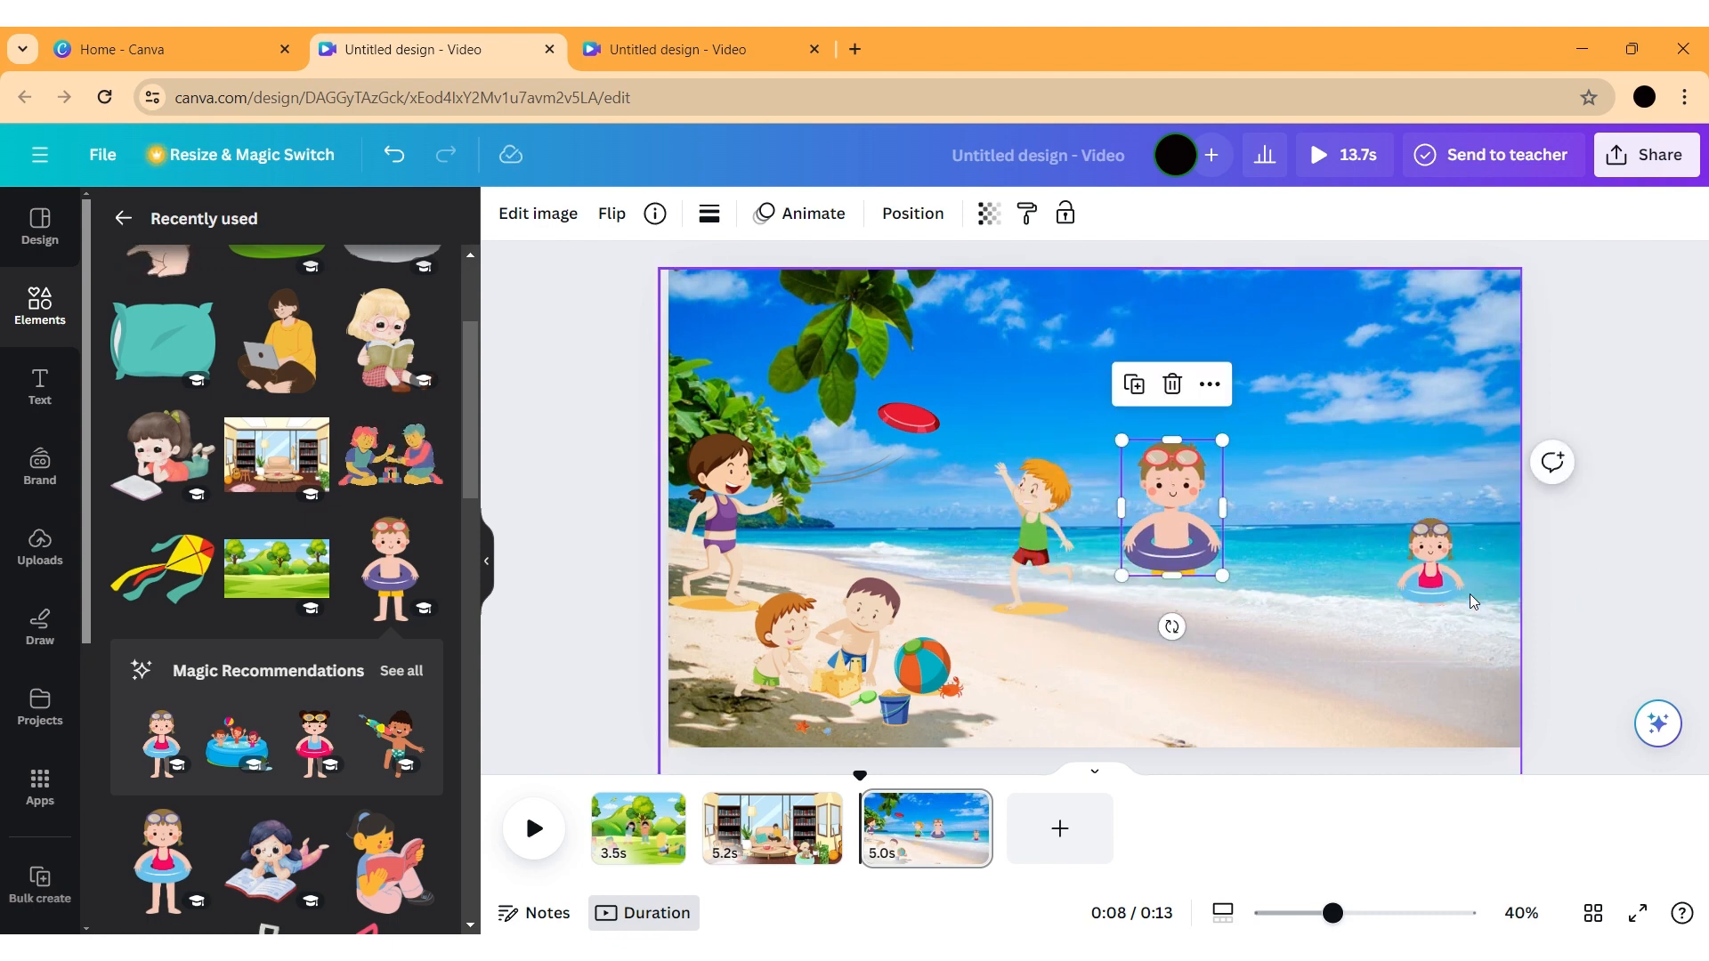
{"action": "left_click_drag", "start_coordinate": [1452, 587], "coordinate": [1444, 591]}
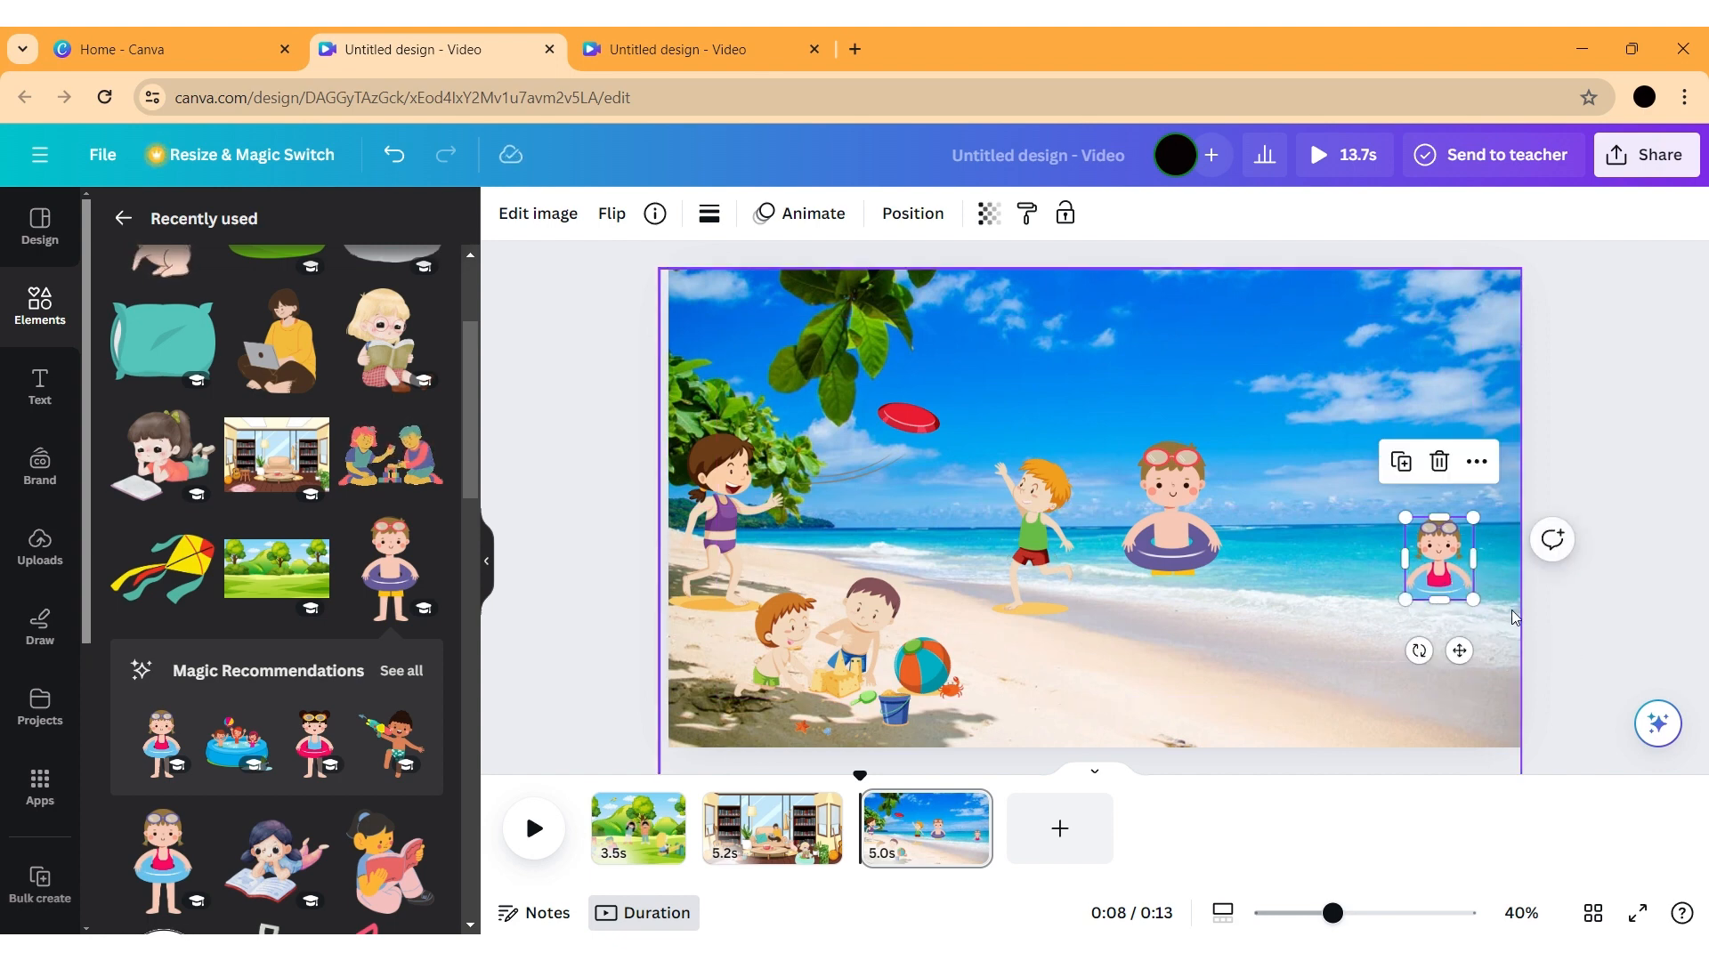
{"action": "left_click", "coordinate": [1491, 627]}
Crop the swimming boy's lower edge up to his ring and resize him to be slightly smaller than the swimming girl
{"action": "left_click", "coordinate": [1197, 526]}
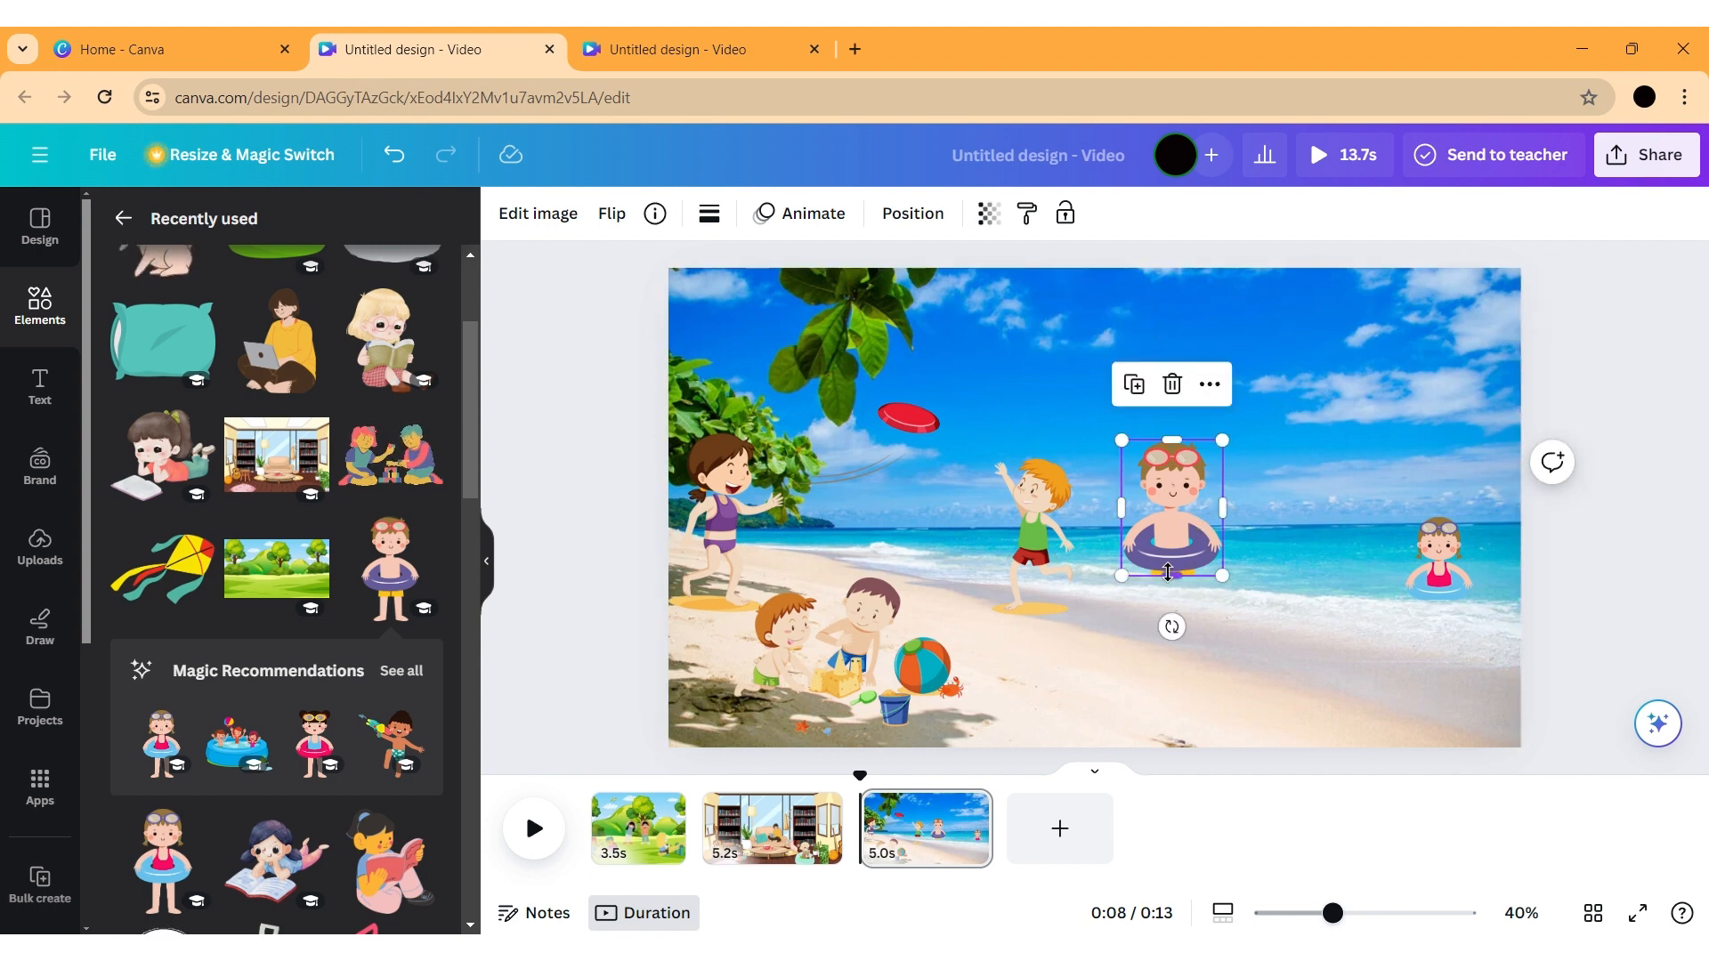
{"action": "left_click_drag", "start_coordinate": [1170, 570], "coordinate": [1170, 564]}
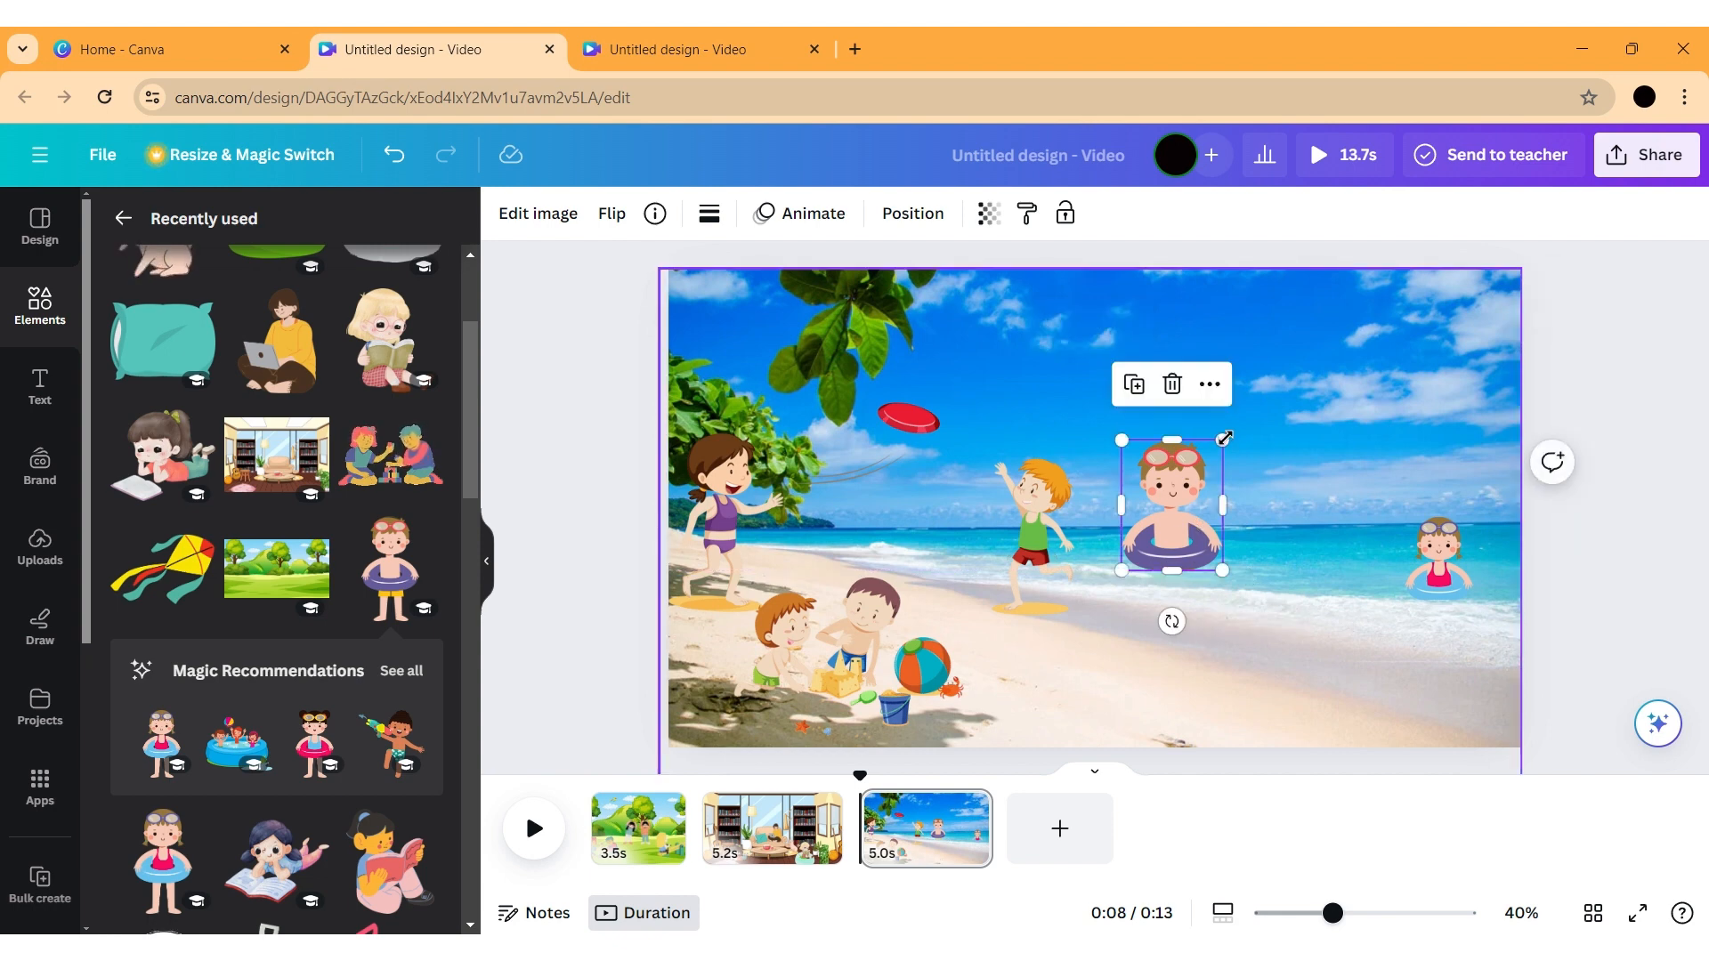
{"action": "left_click_drag", "start_coordinate": [1217, 443], "coordinate": [1171, 540]}
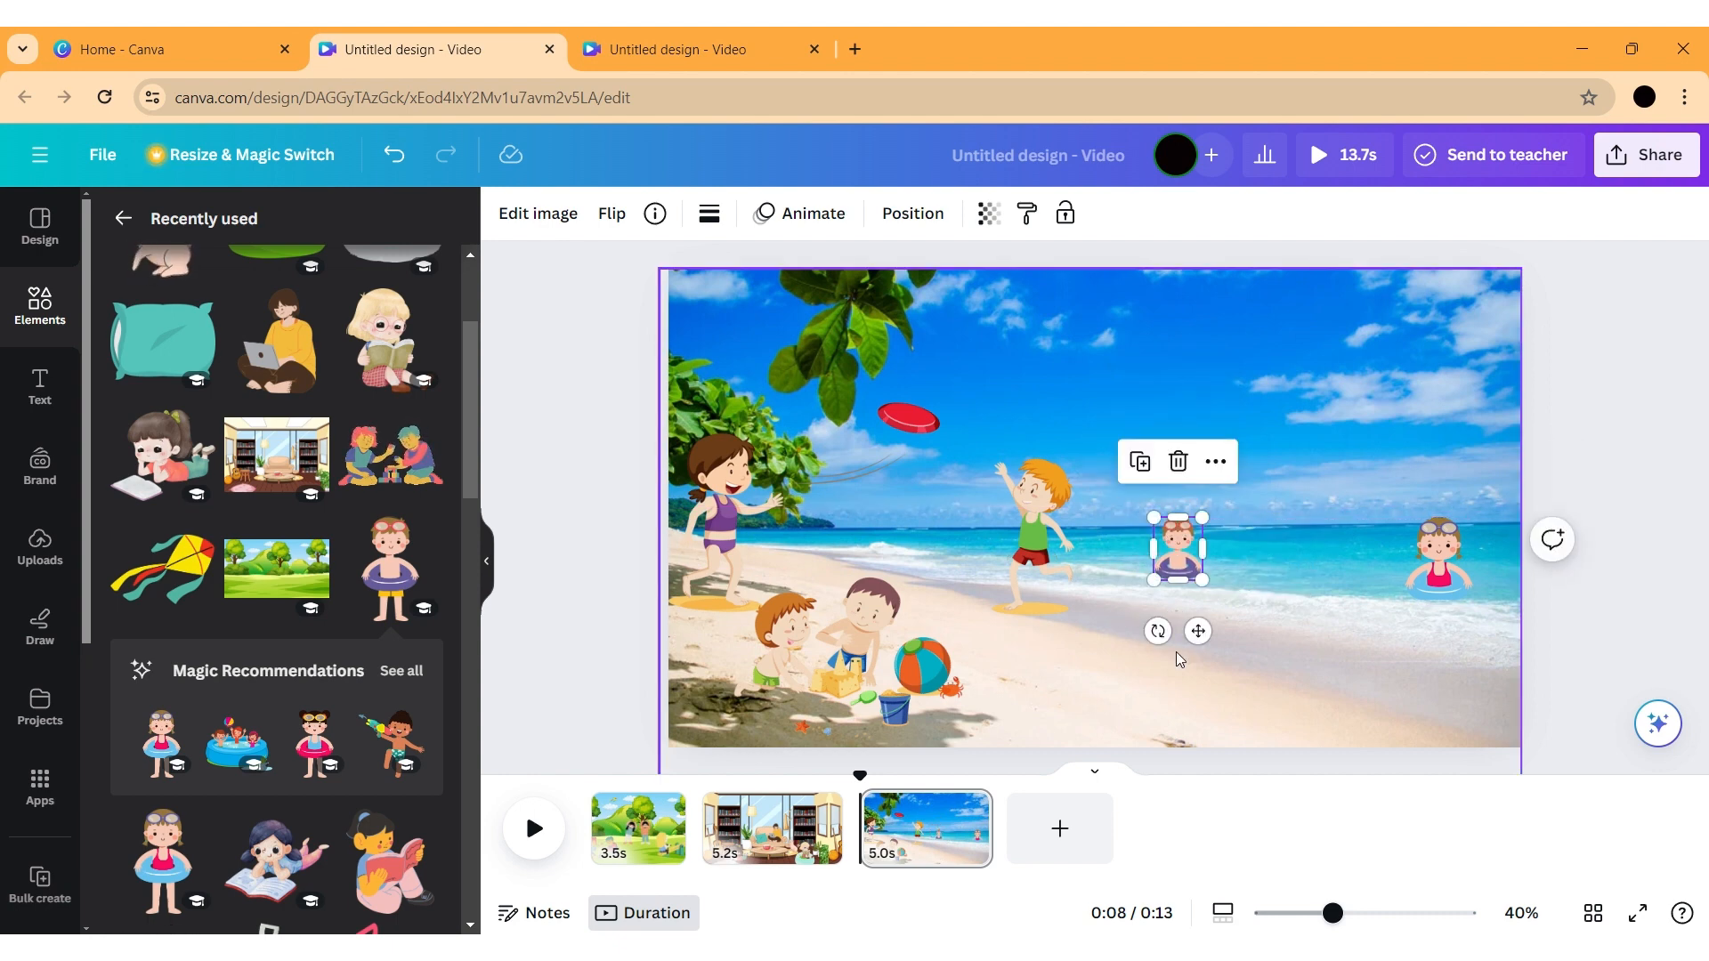
{"action": "left_click", "coordinate": [1202, 705]}
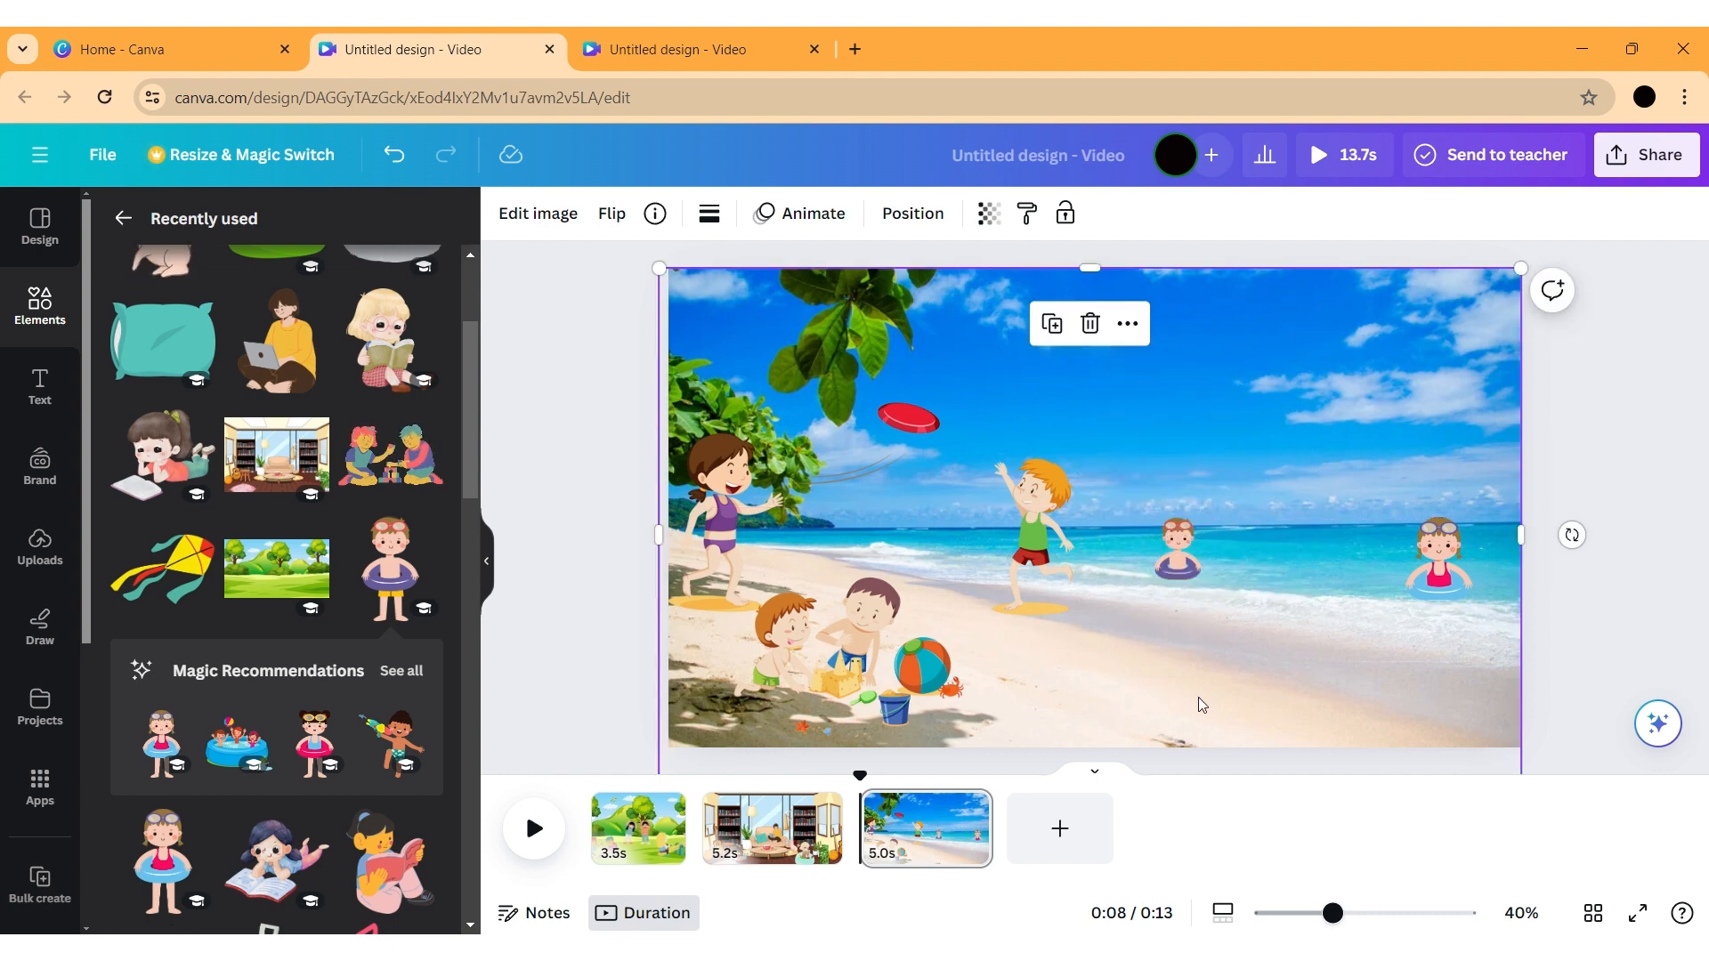
{"action": "left_click", "coordinate": [1155, 535]}
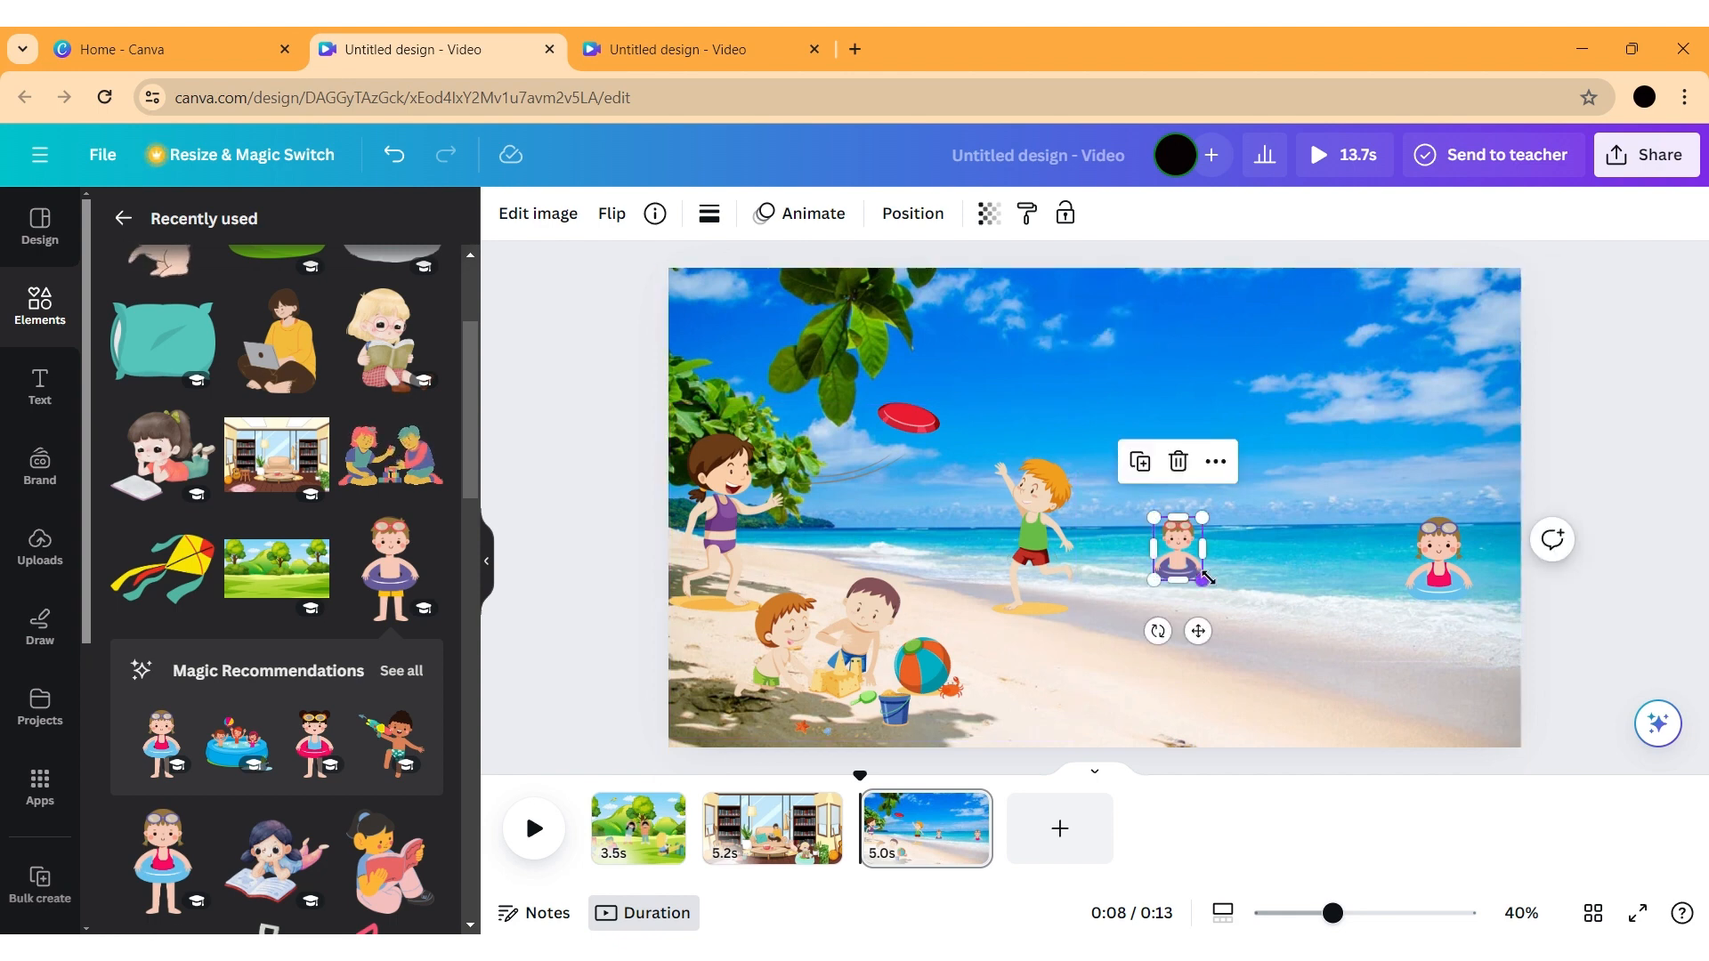
{"action": "left_click_drag", "start_coordinate": [1208, 579], "coordinate": [1218, 590]}
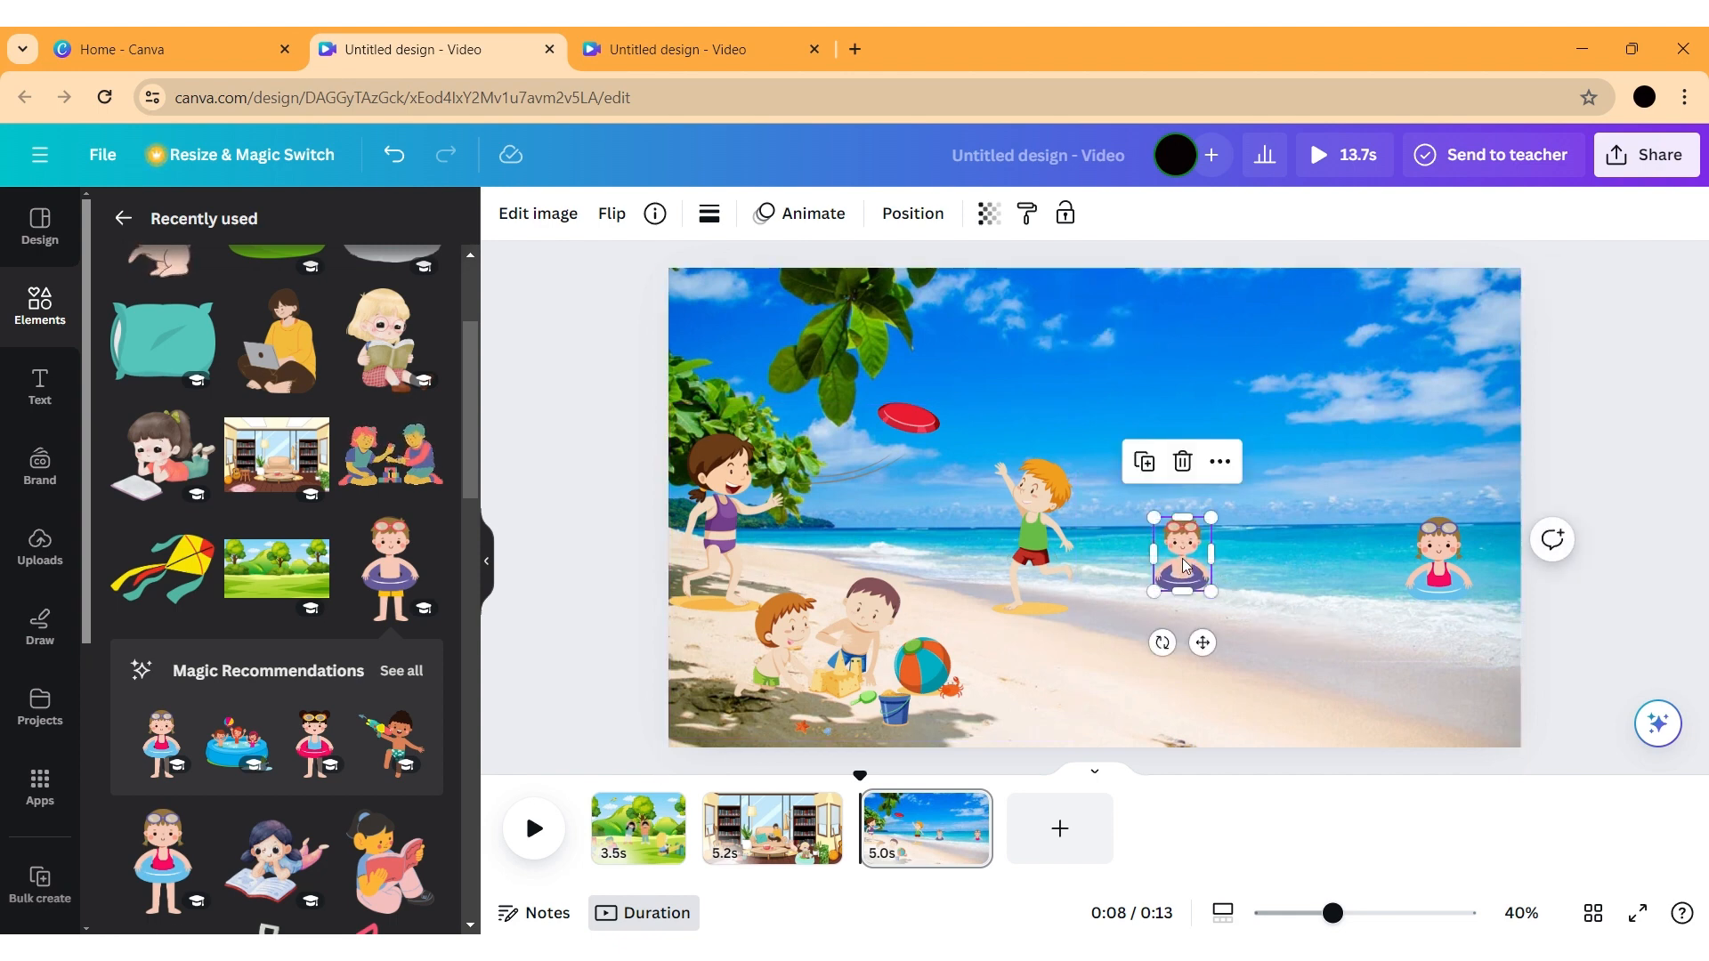
Check the third page of the sample design for comparison and return to the working design
{"action": "left_click", "coordinate": [663, 32]}
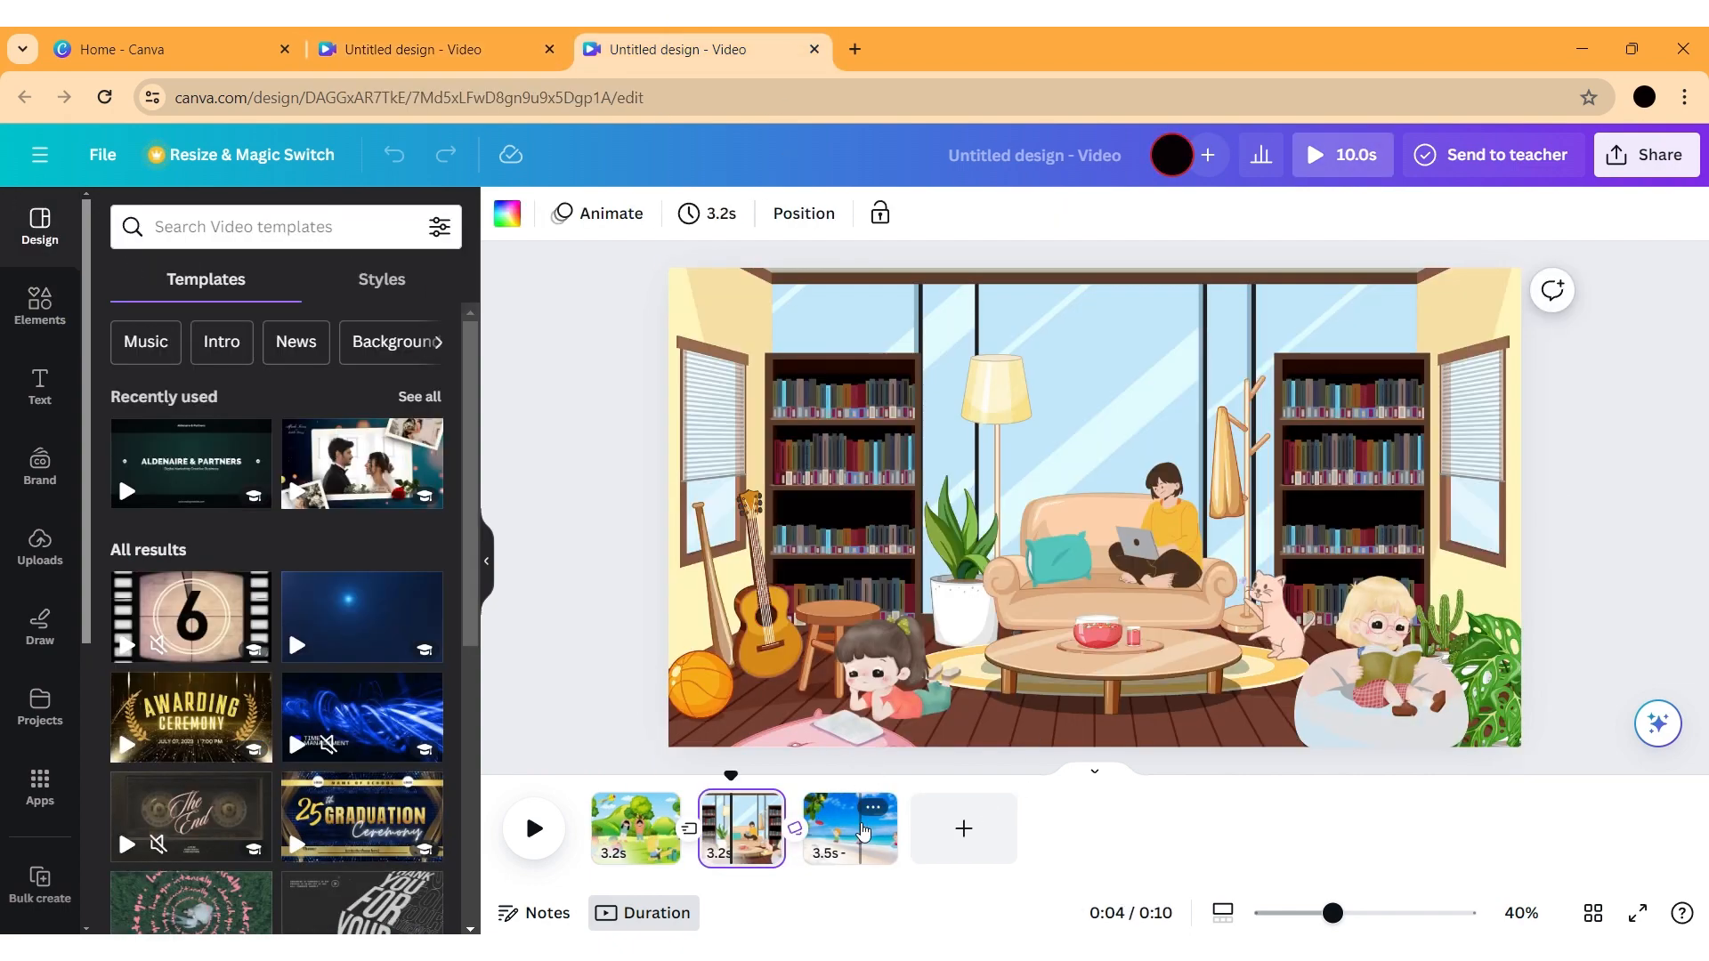
{"action": "left_click", "coordinate": [864, 832]}
{"action": "left_click", "coordinate": [488, 30]}
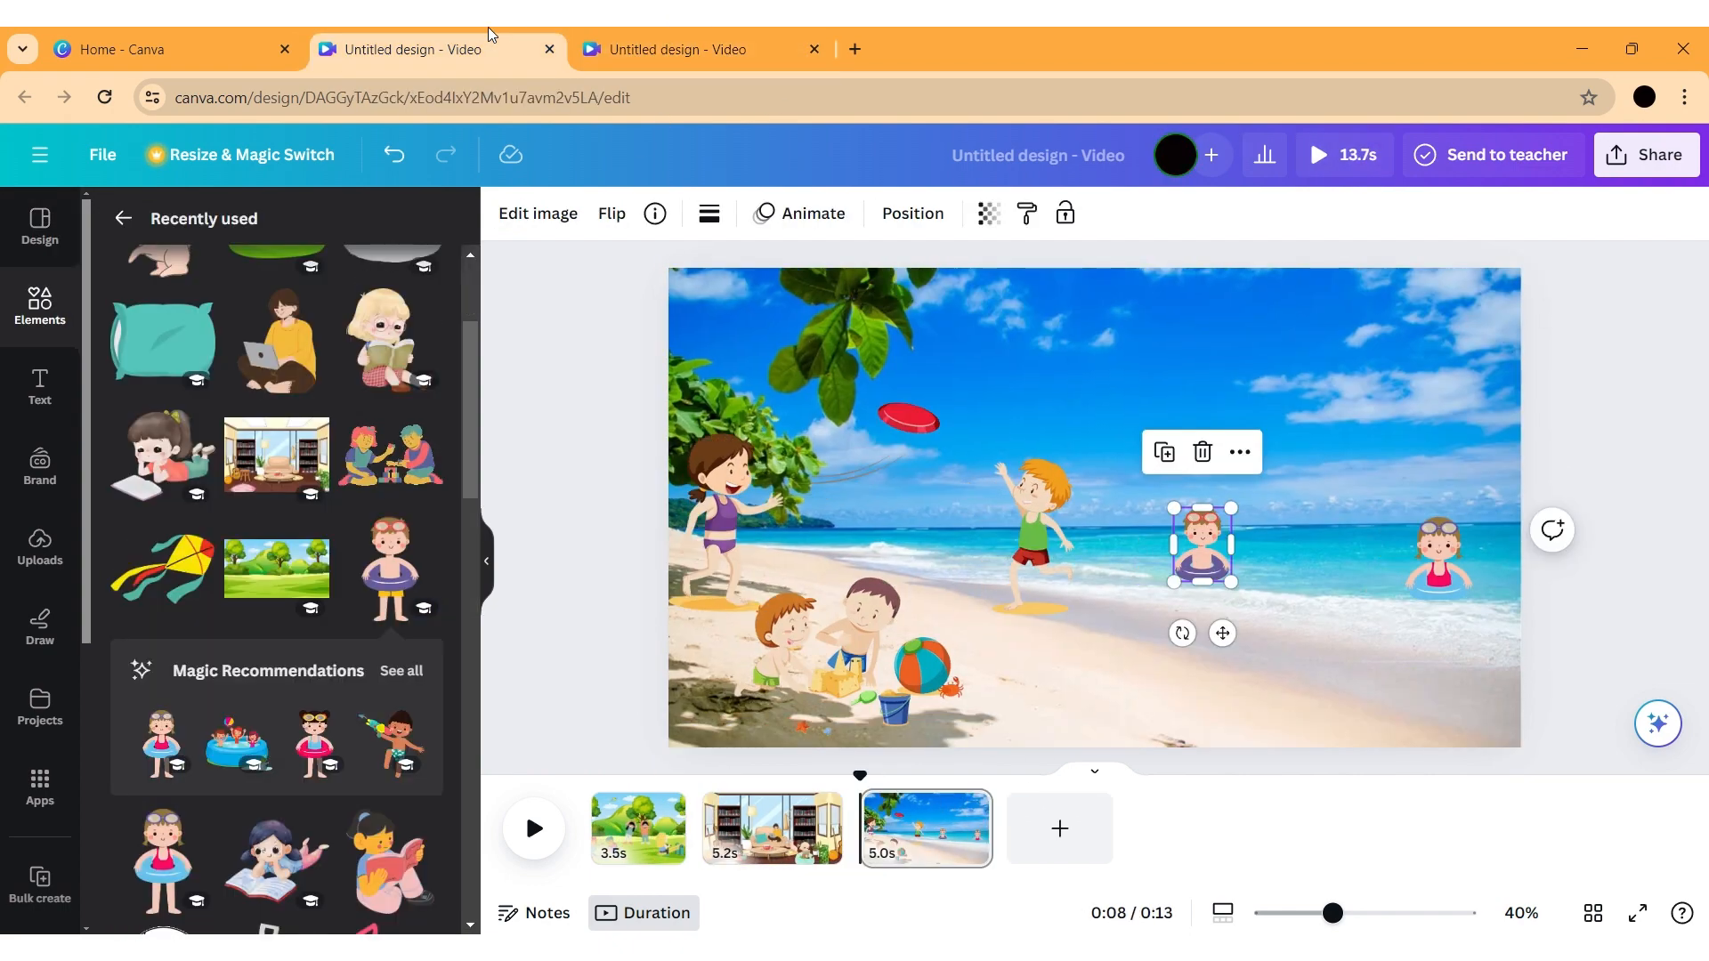
Enlarge the swimming girl slightly and move the swimming boy a little to the right in the water
{"action": "left_click", "coordinate": [1419, 554]}
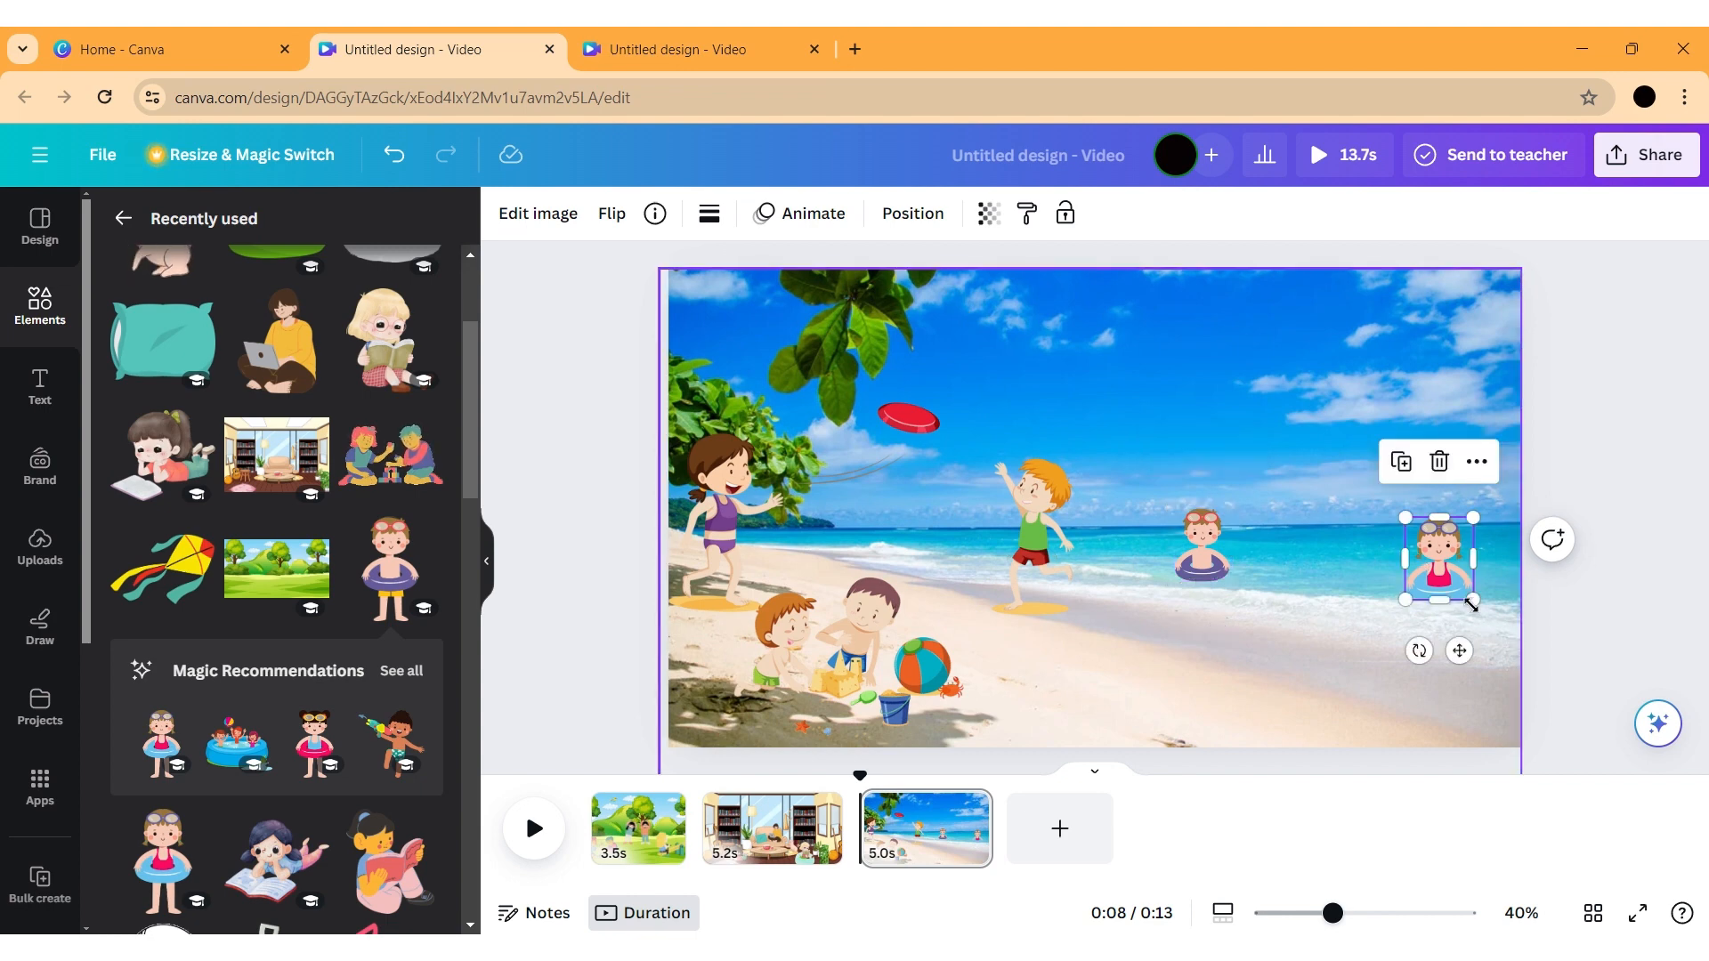
{"action": "left_click_drag", "start_coordinate": [1474, 601], "coordinate": [1489, 630]}
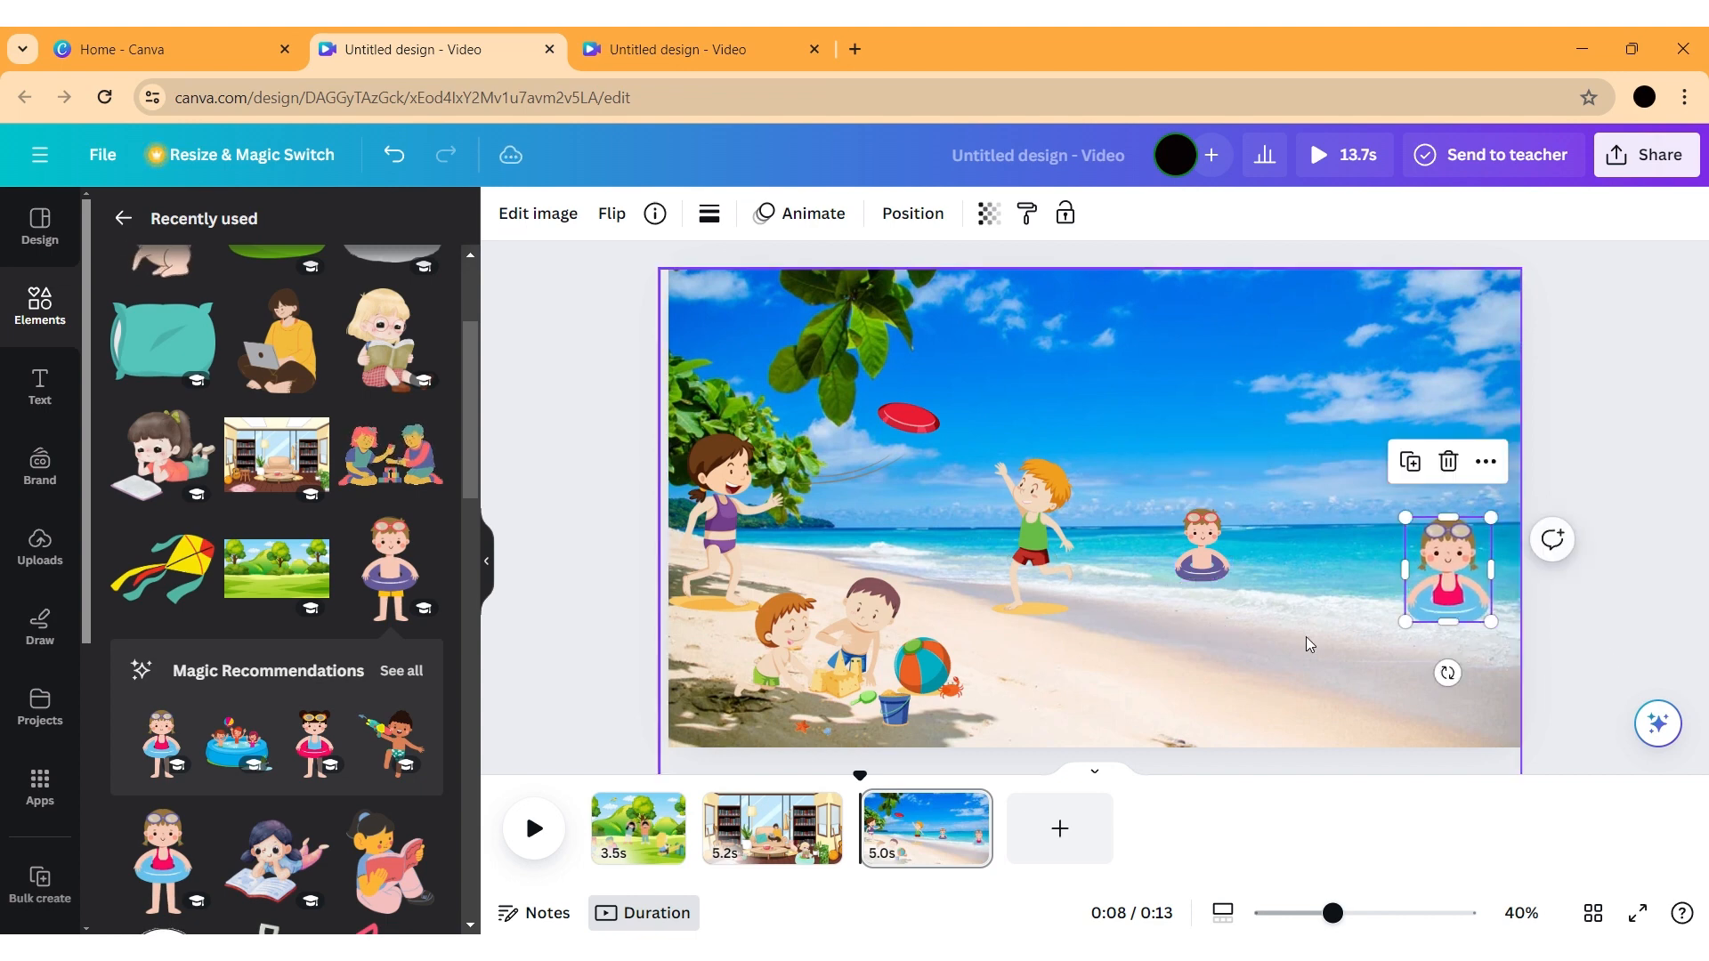
{"action": "left_click", "coordinate": [1296, 635]}
{"action": "left_click", "coordinate": [1204, 538]}
{"action": "left_click_drag", "start_coordinate": [1204, 537], "coordinate": [1225, 543]}
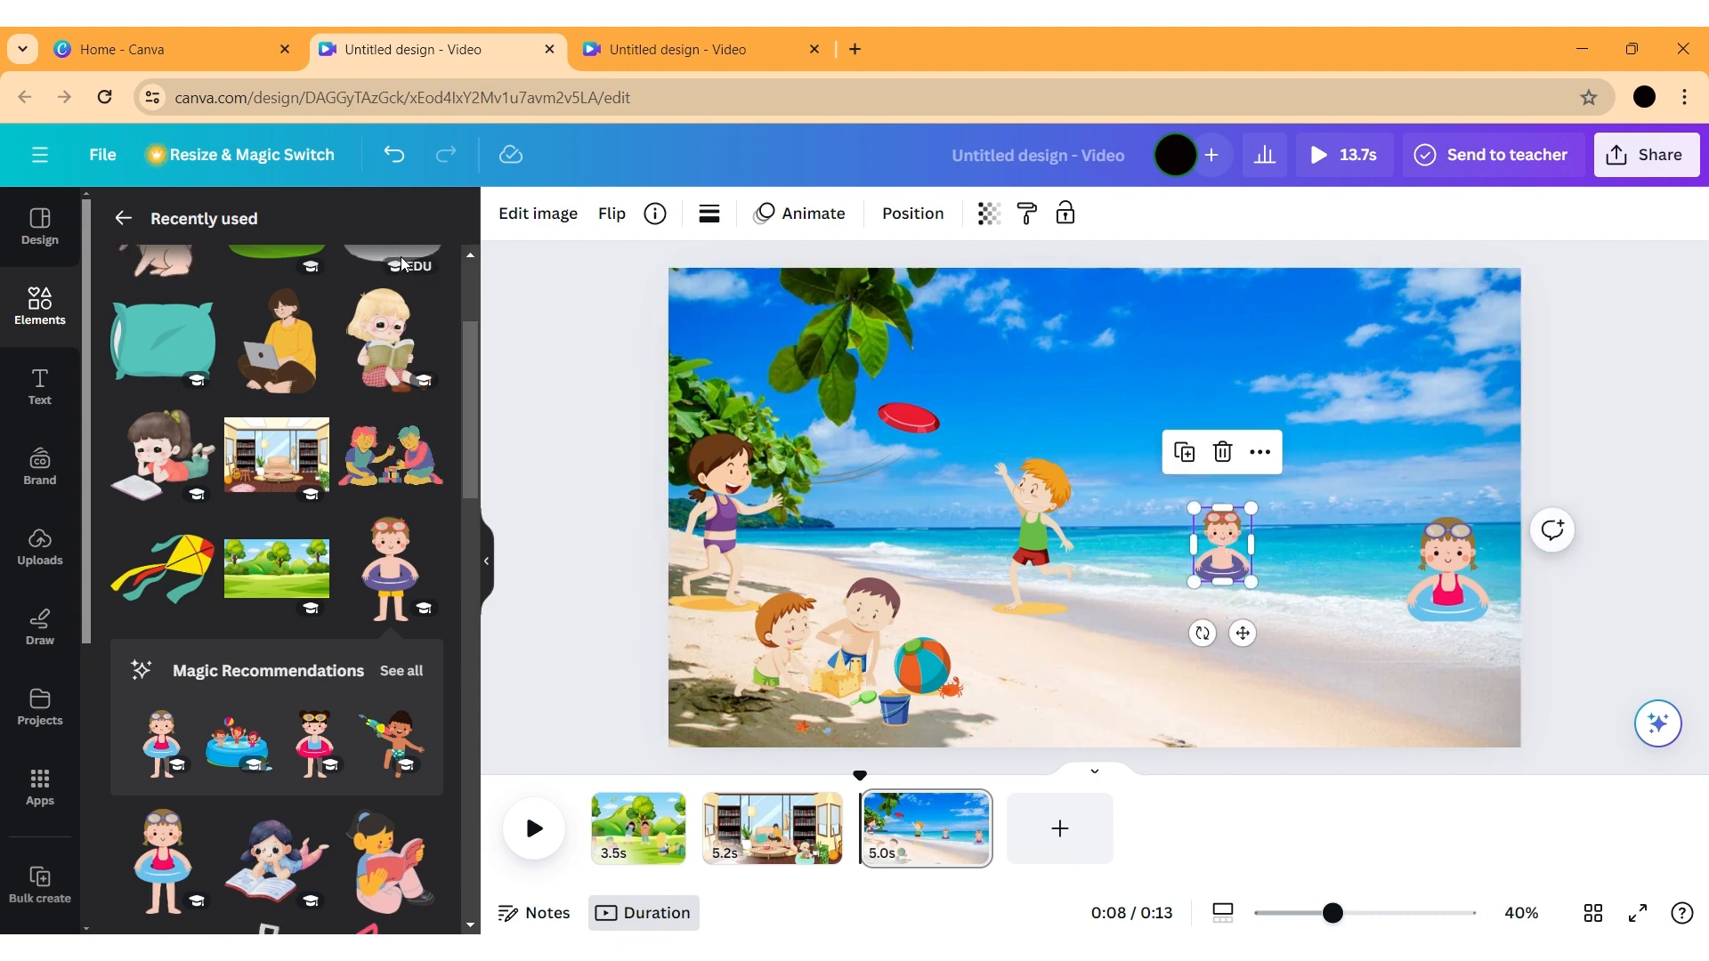
Add the recently used yellow and red kite, place it over the hanging leaves and enlarge it slightly
{"action": "left_click", "coordinate": [189, 534]}
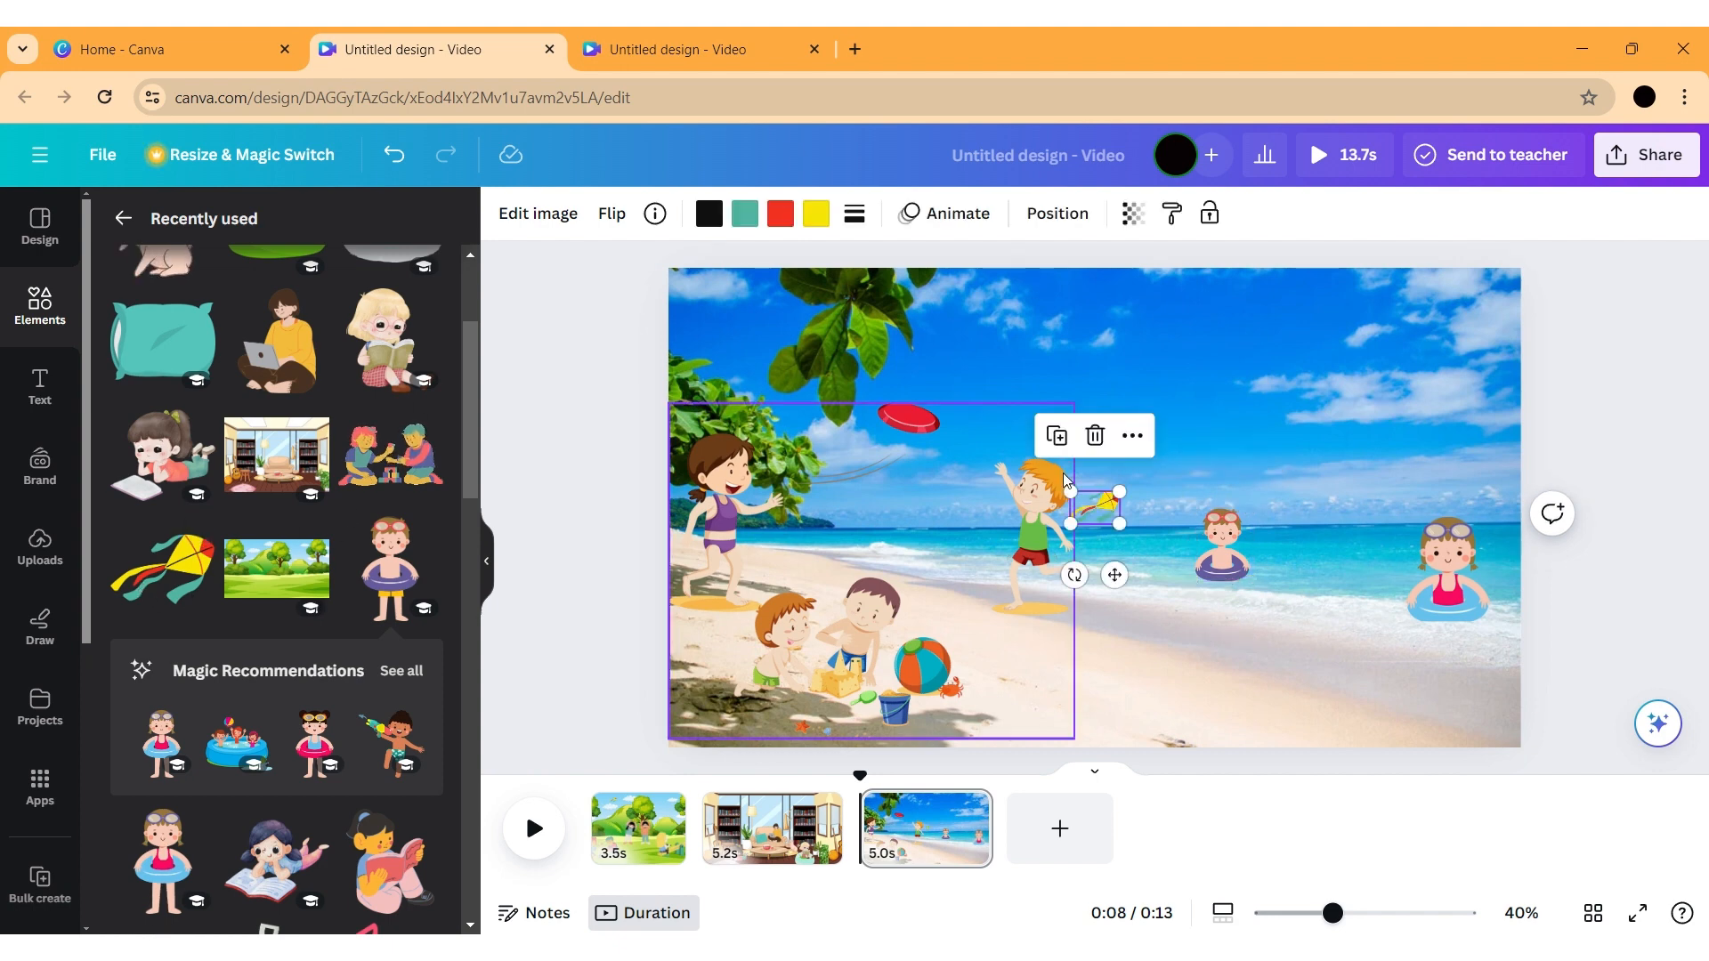
{"action": "left_click_drag", "start_coordinate": [1096, 510], "coordinate": [848, 326]}
{"action": "left_click", "coordinate": [1118, 718]}
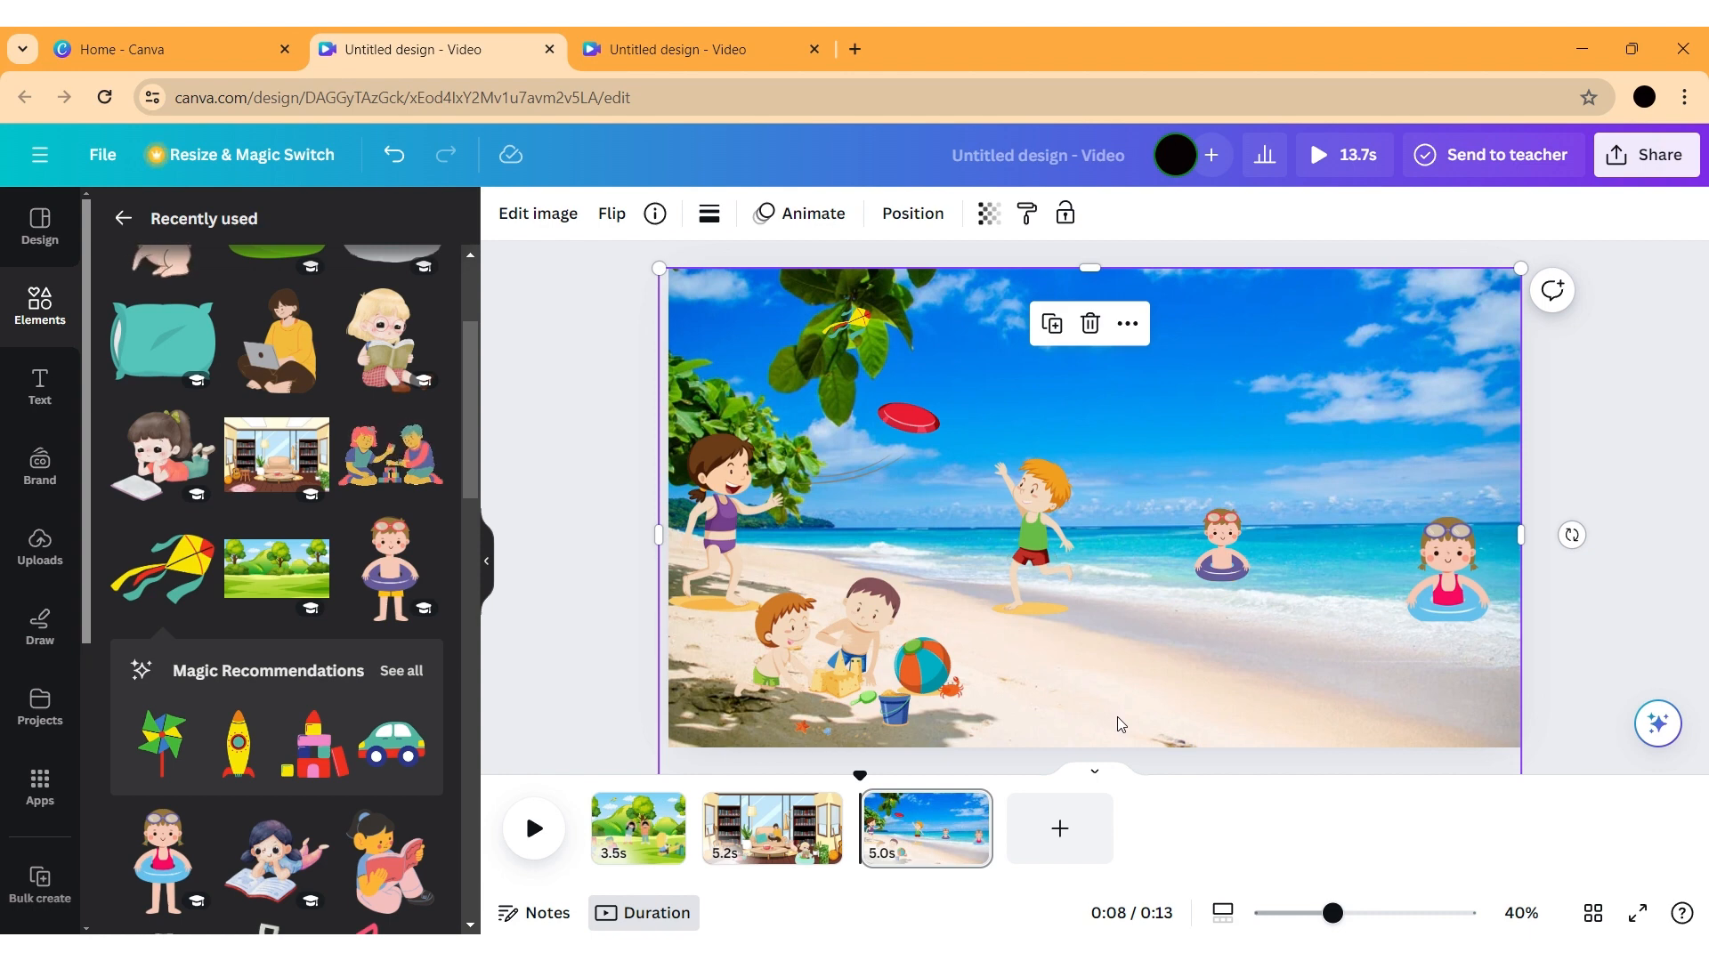
{"action": "left_click", "coordinate": [854, 323]}
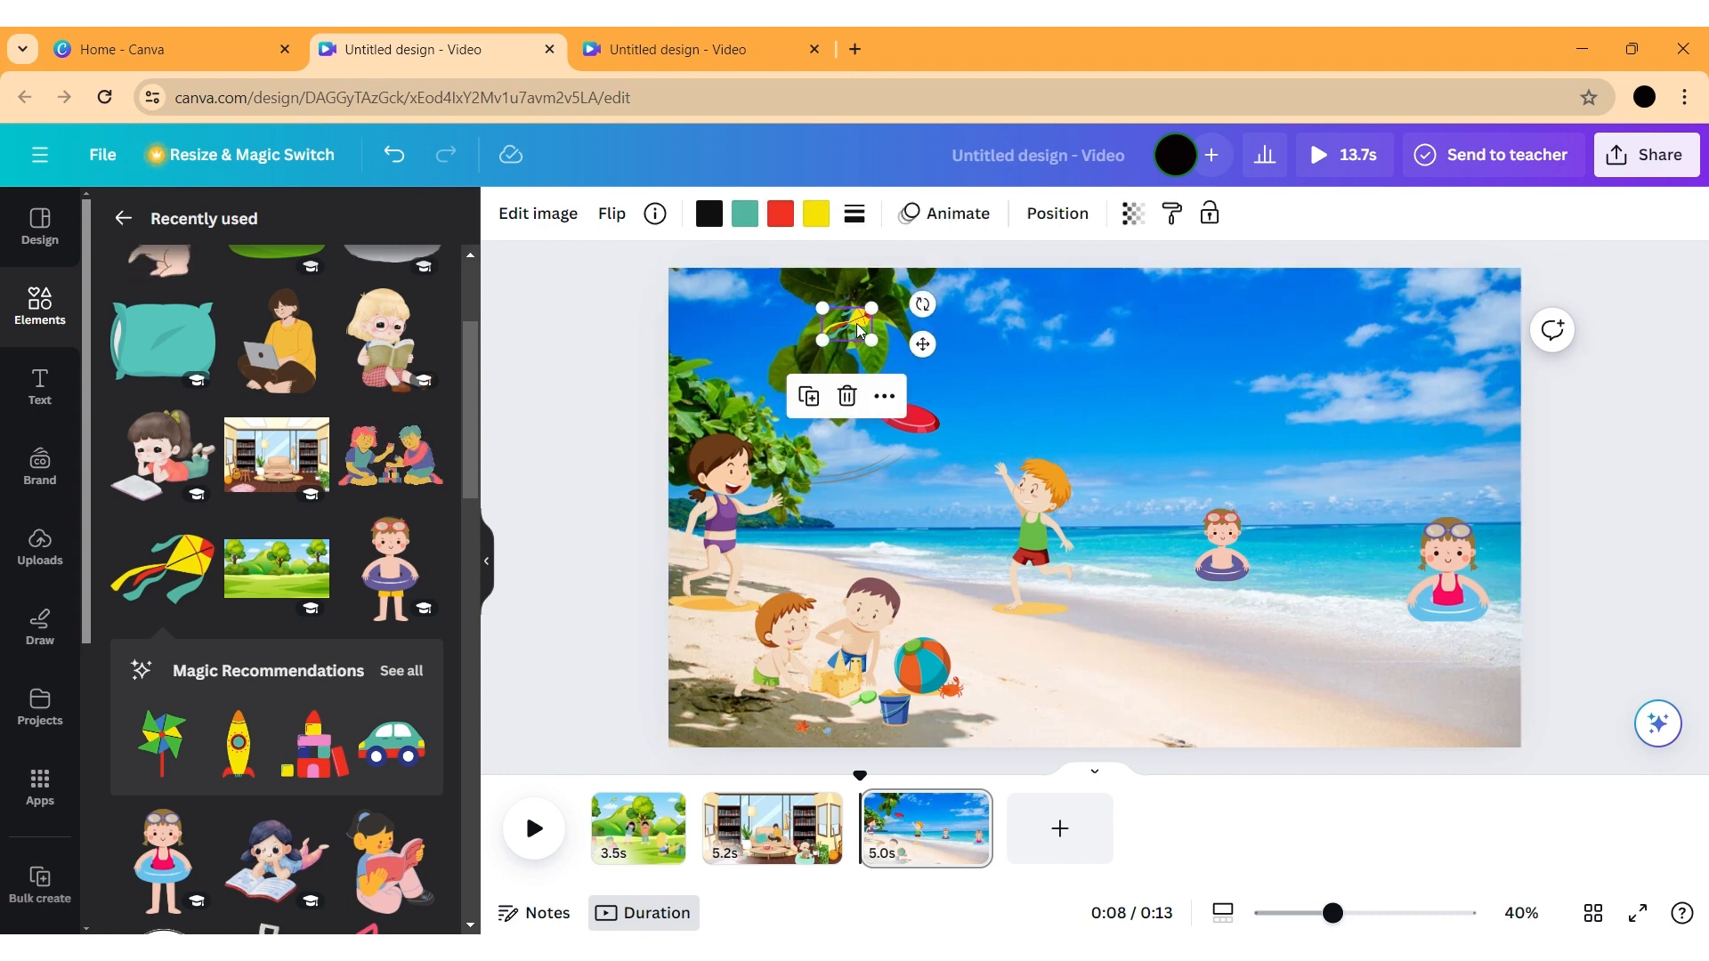
{"action": "mouse_move", "coordinate": [871, 340]}
{"action": "left_mouse_down"}
{"action": "mouse_move", "coordinate": [909, 366]}
{"action": "mouse_move", "coordinate": [881, 329]}
{"action": "left_mouse_up"}
{"action": "left_click", "coordinate": [1157, 698]}
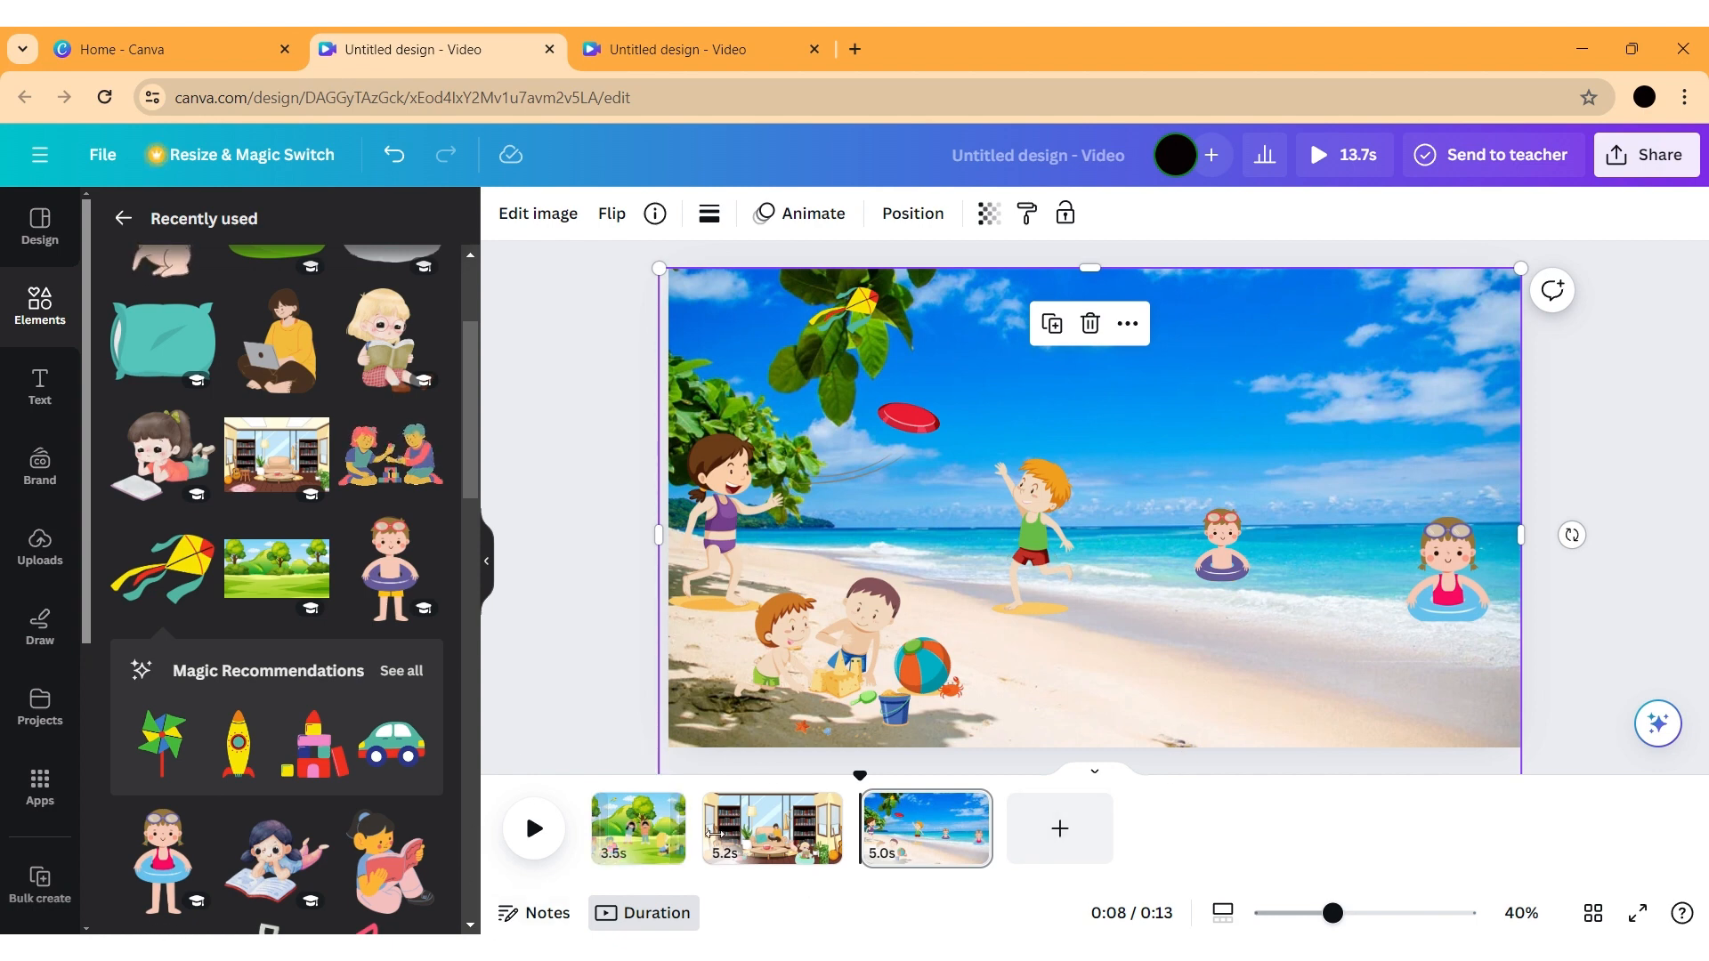
Apply the first page's 3.5 s timing to all three pages of the video
{"action": "left_click", "coordinate": [640, 846]}
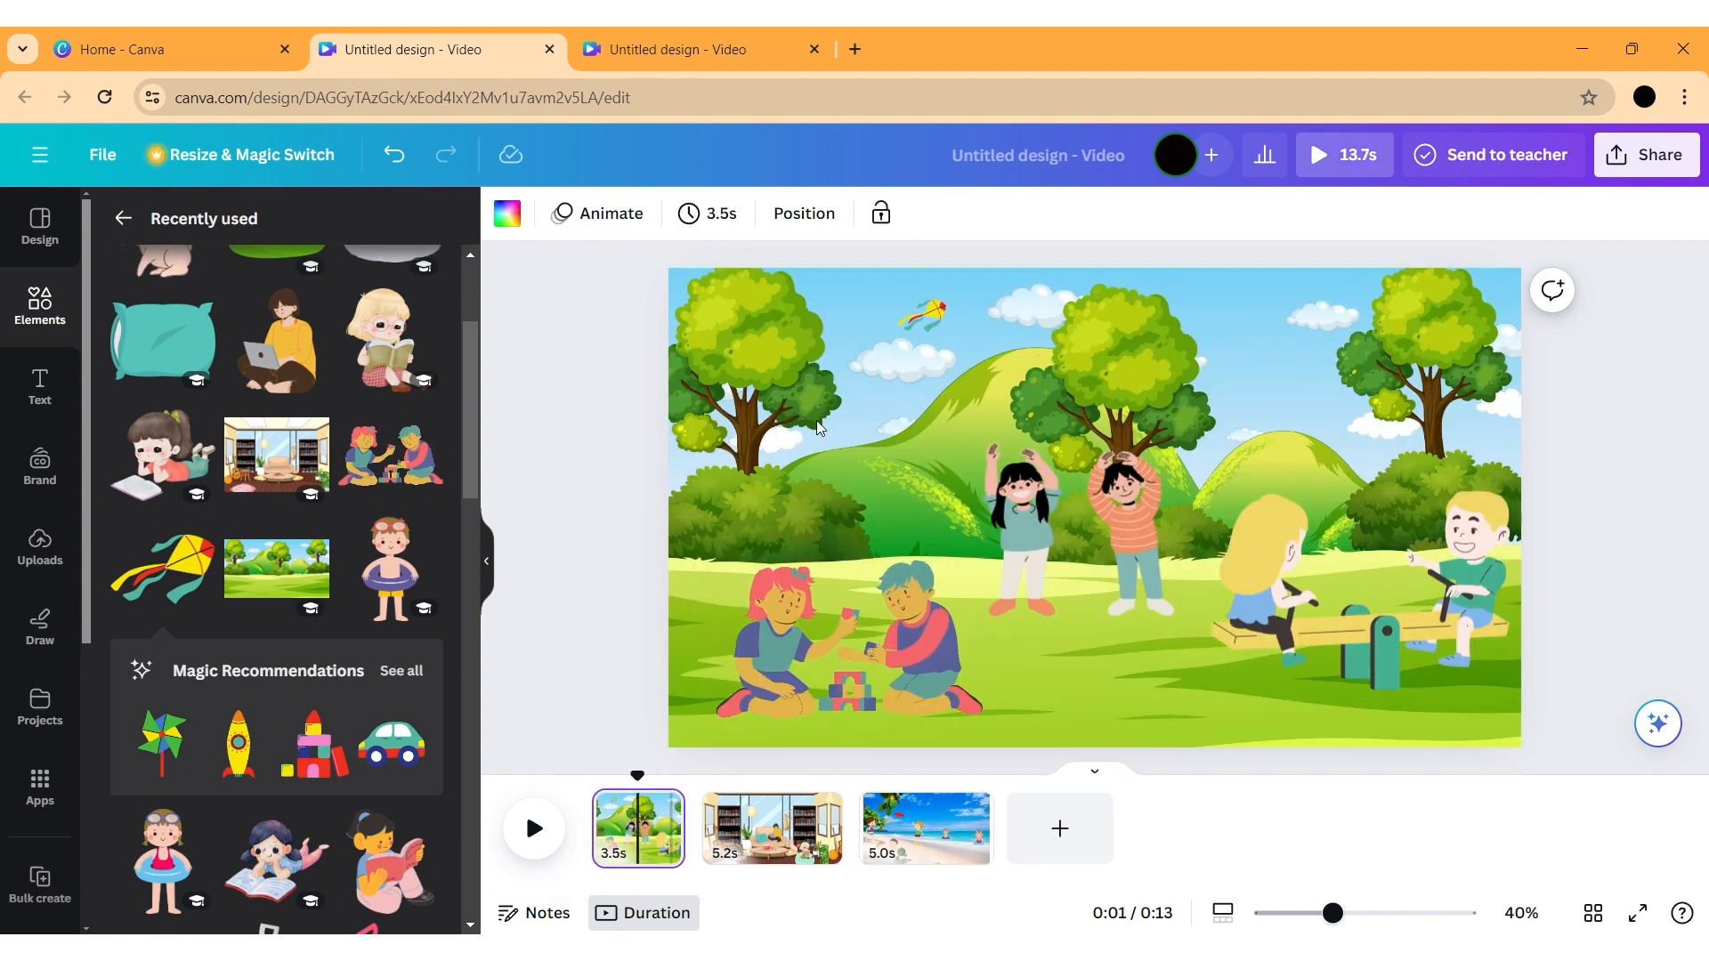
{"action": "left_click", "coordinate": [733, 218]}
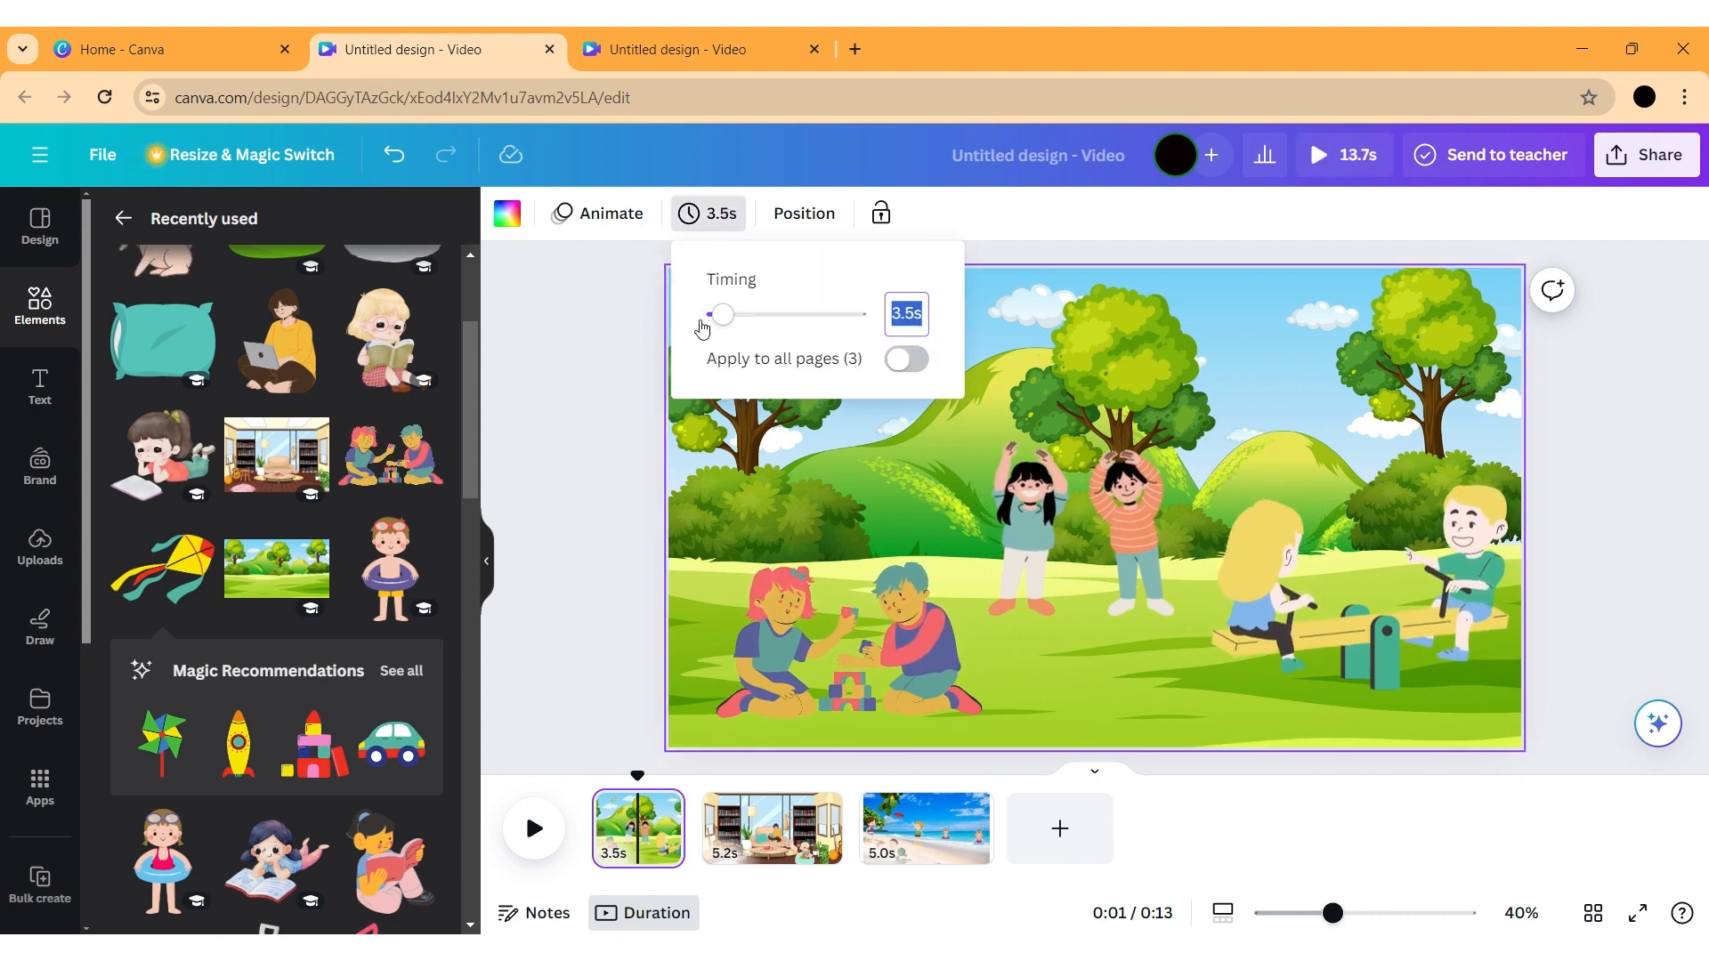
{"action": "left_click", "coordinate": [908, 361]}
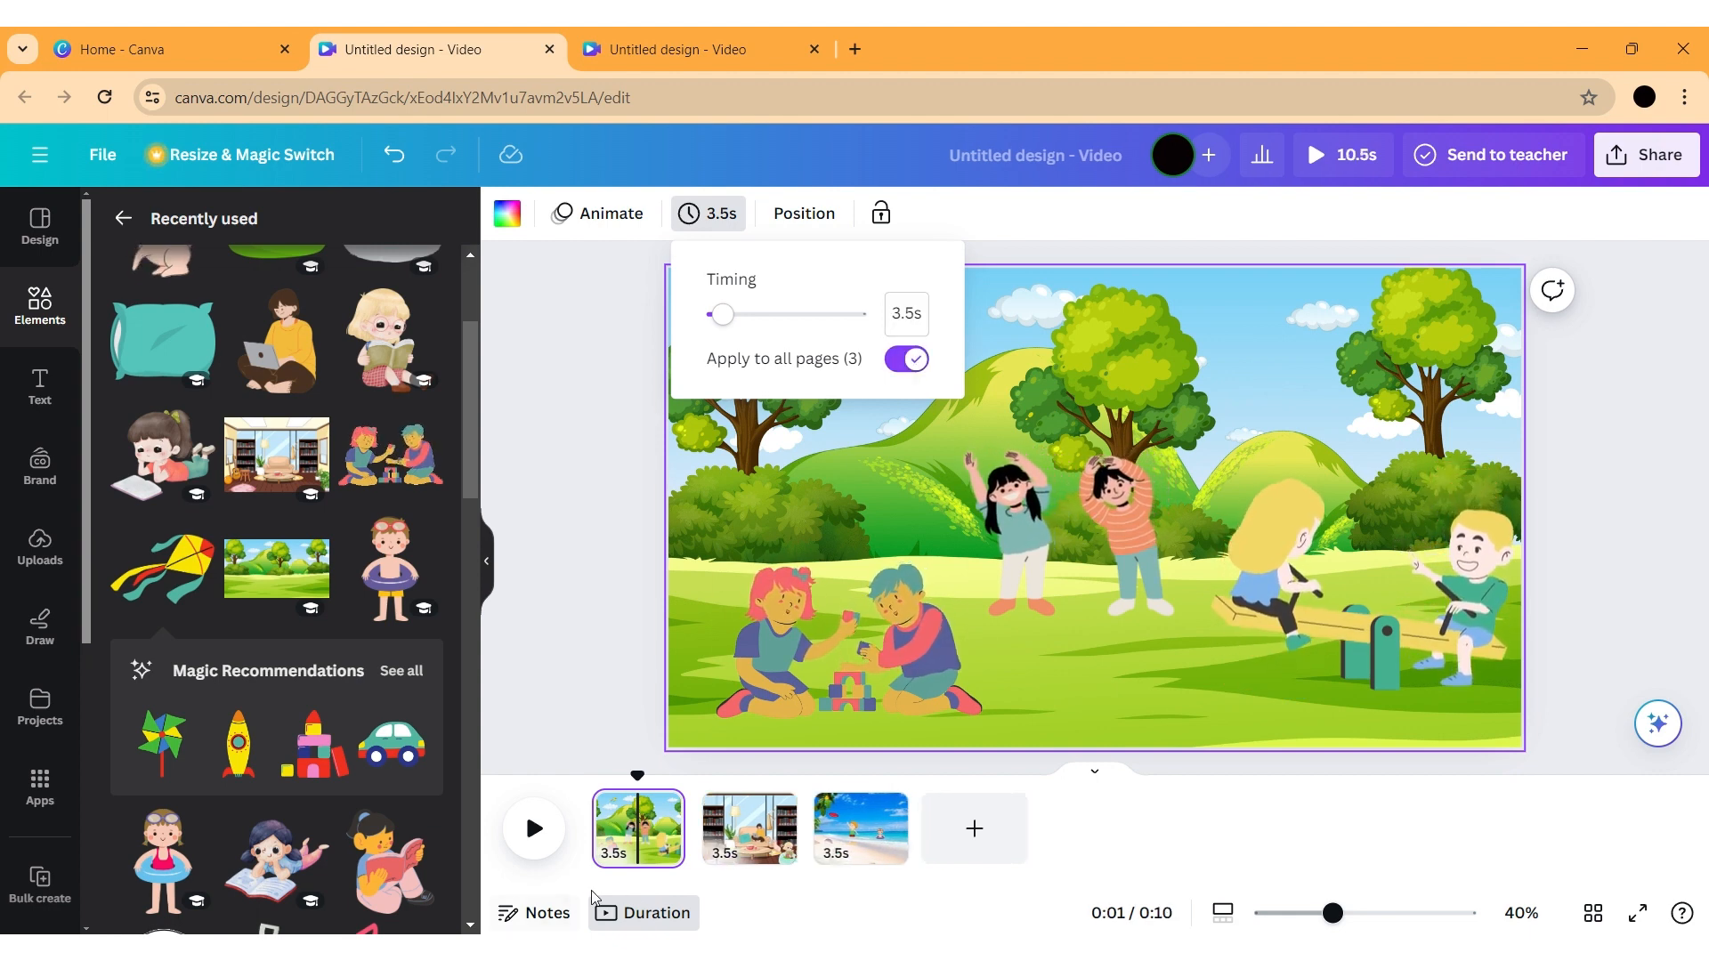
{"action": "left_click", "coordinate": [1147, 863]}
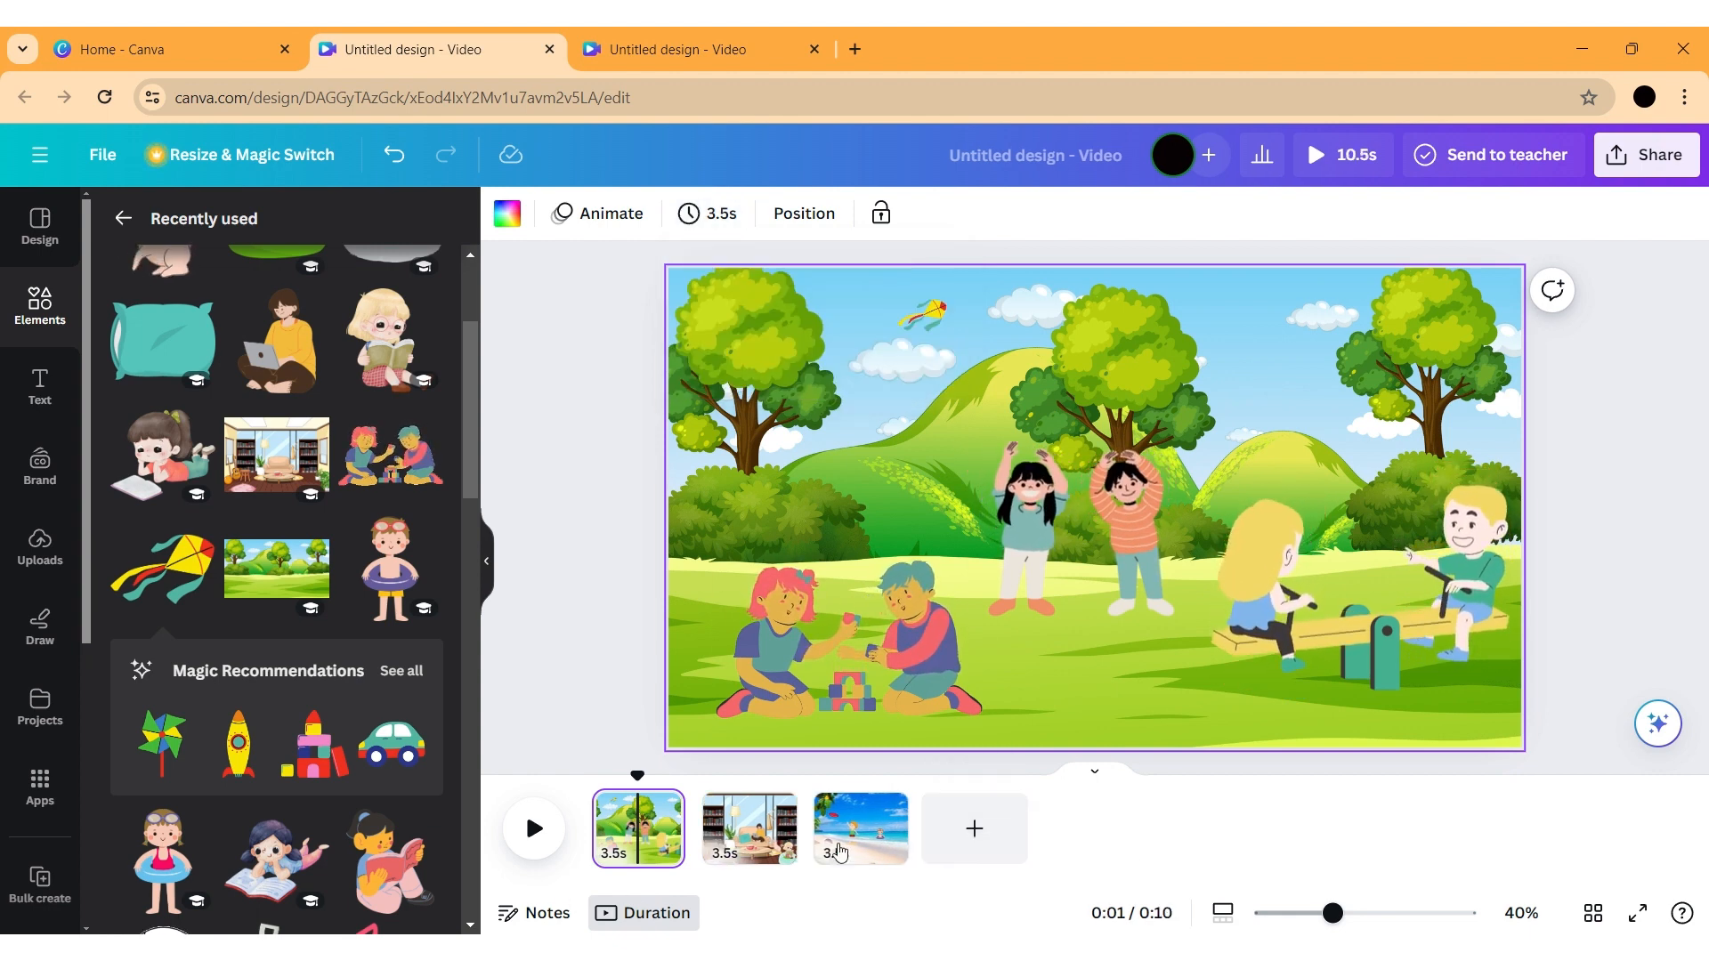
Add a Flow transition between the first and second pages and another between the second and third pages
{"action": "mouse_move", "coordinate": [695, 841]}
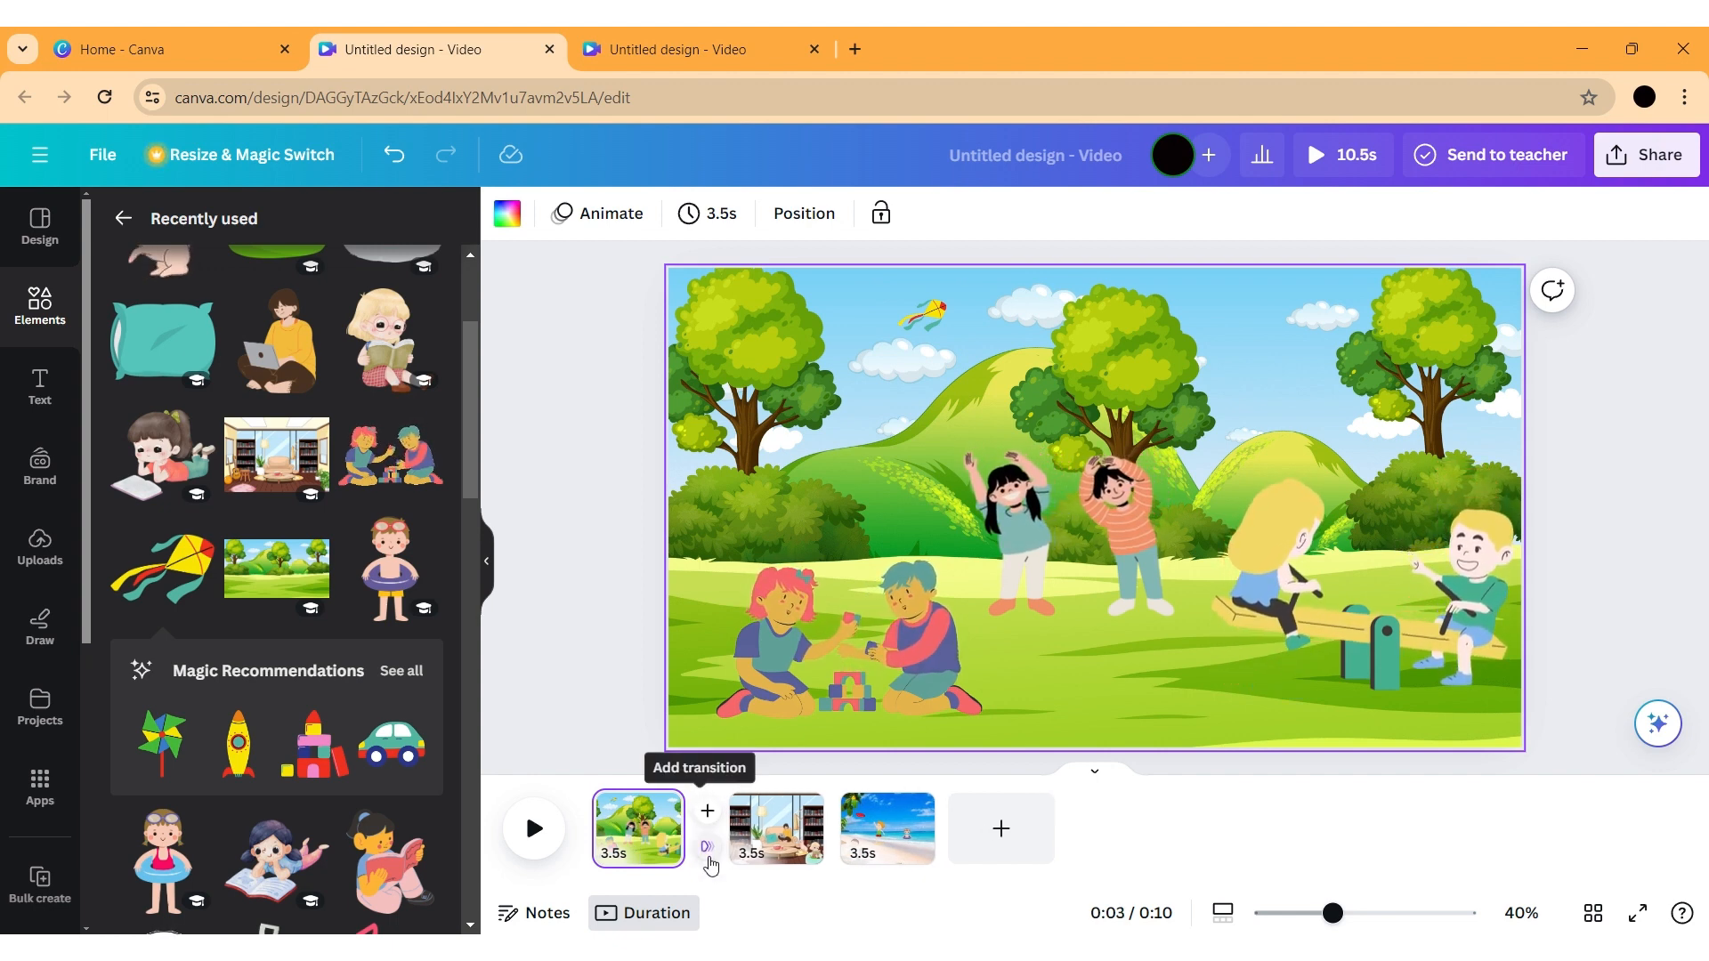
{"action": "left_click", "coordinate": [708, 846]}
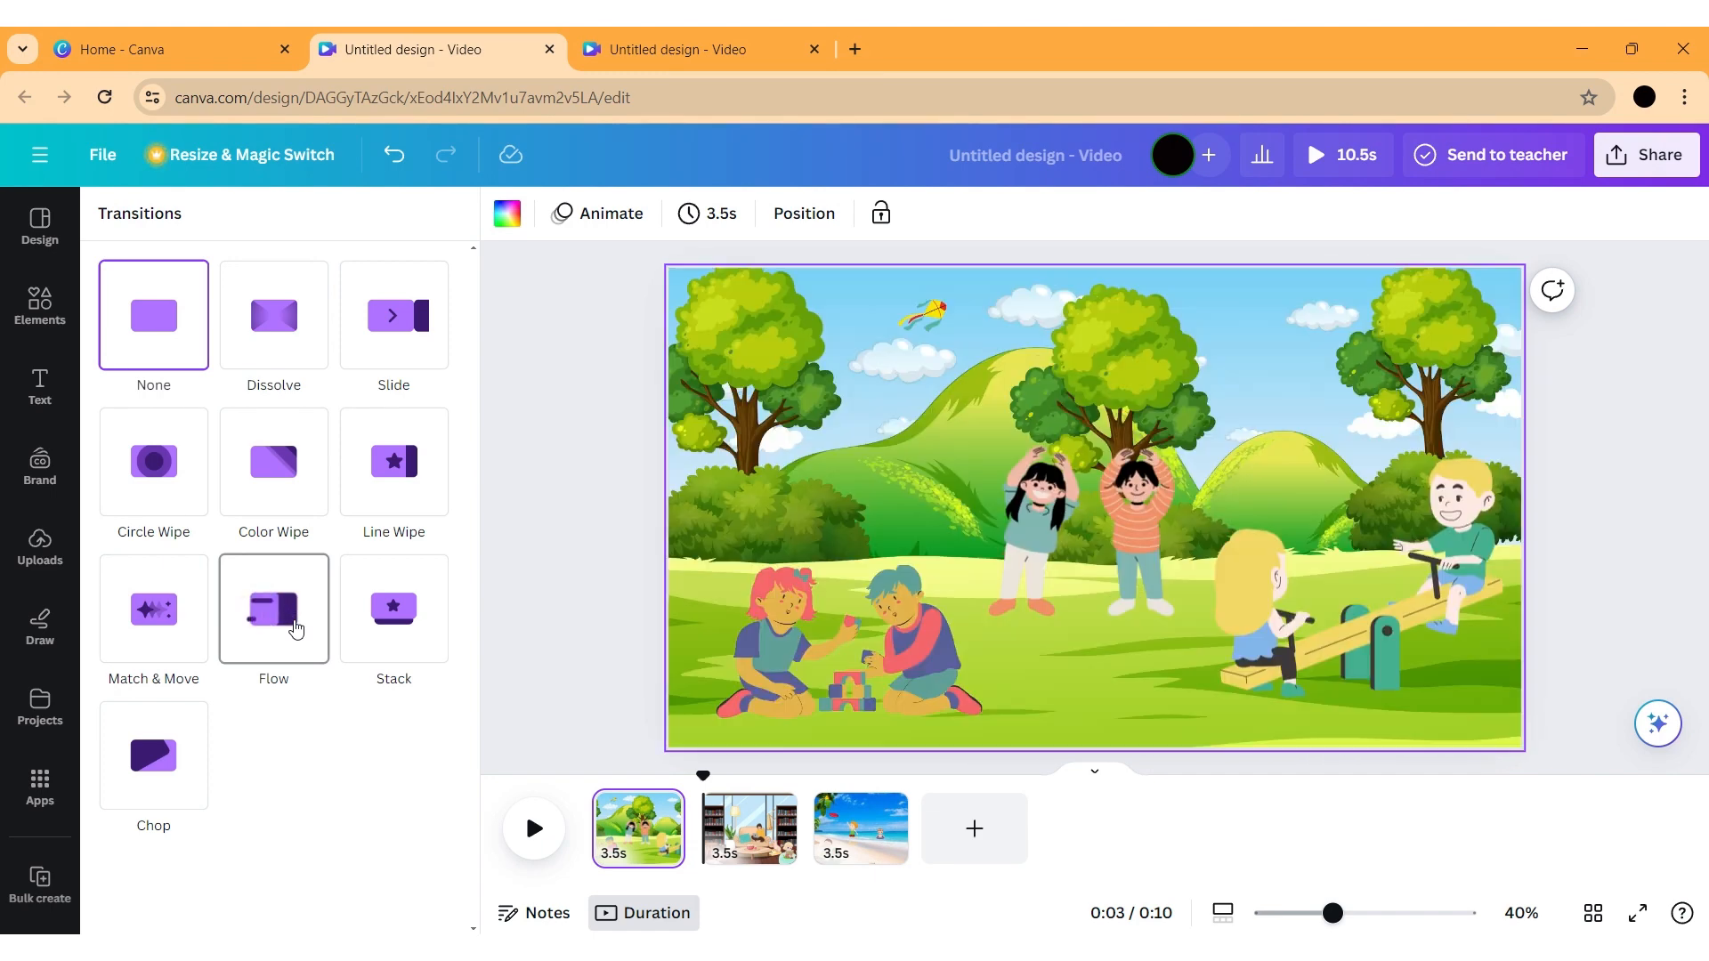
{"action": "left_click", "coordinate": [296, 628]}
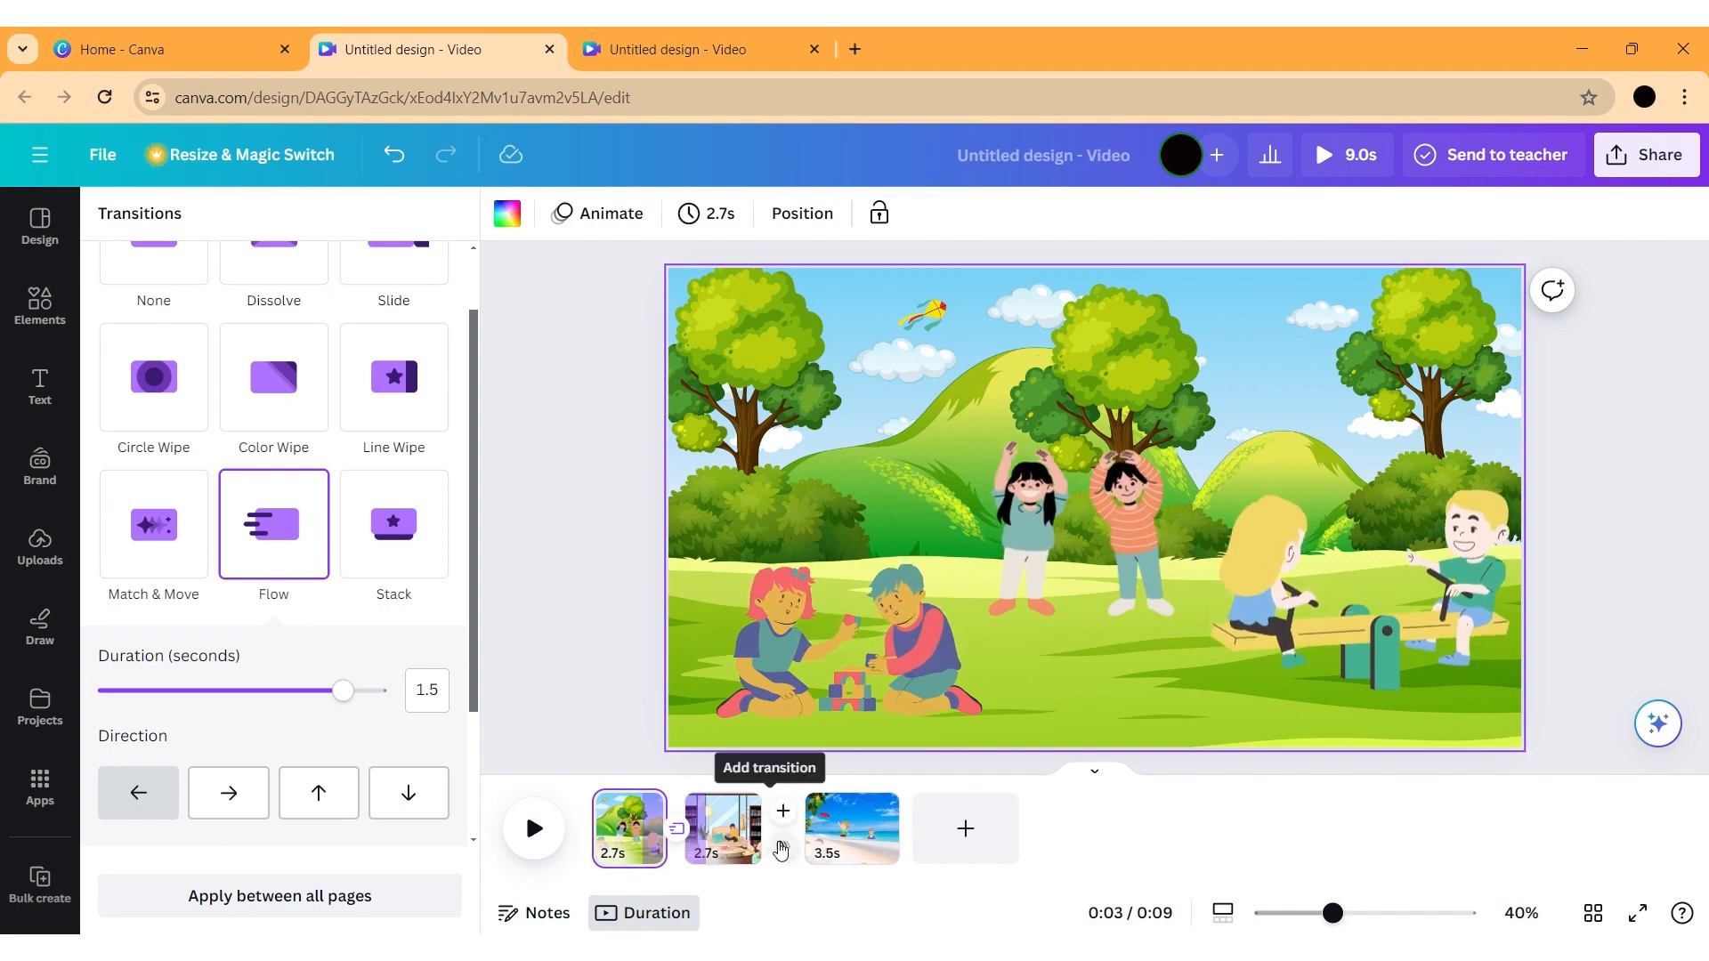
{"action": "left_click", "coordinate": [781, 848]}
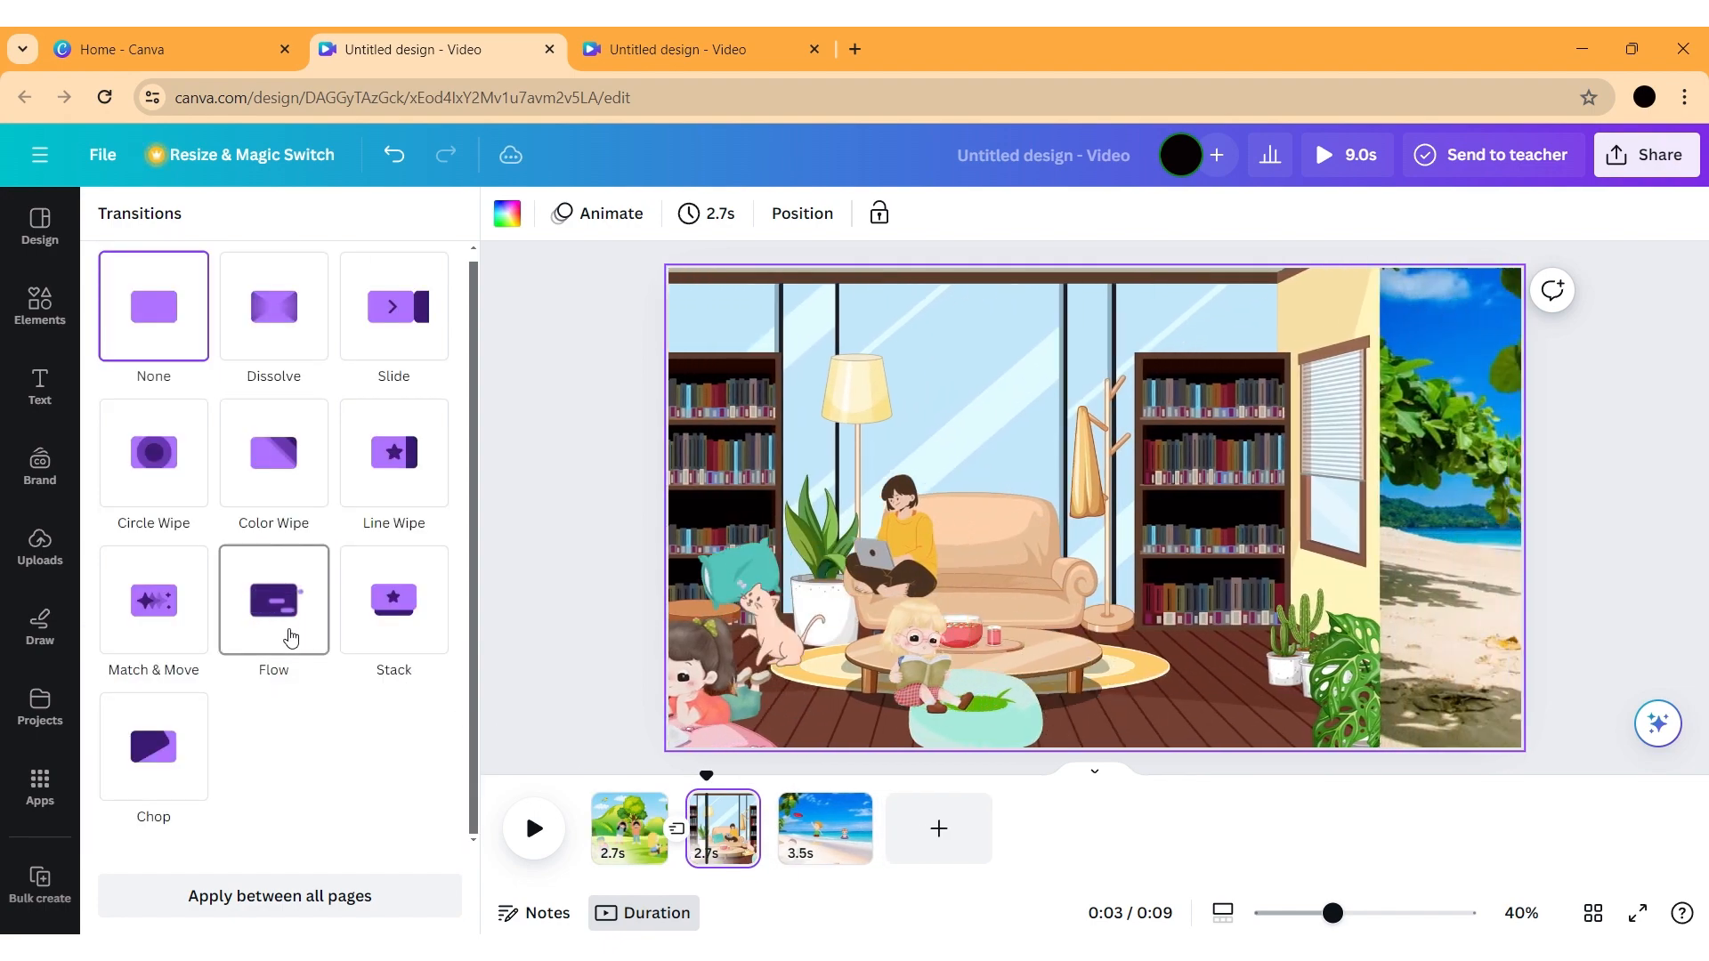
{"action": "left_click", "coordinate": [290, 638]}
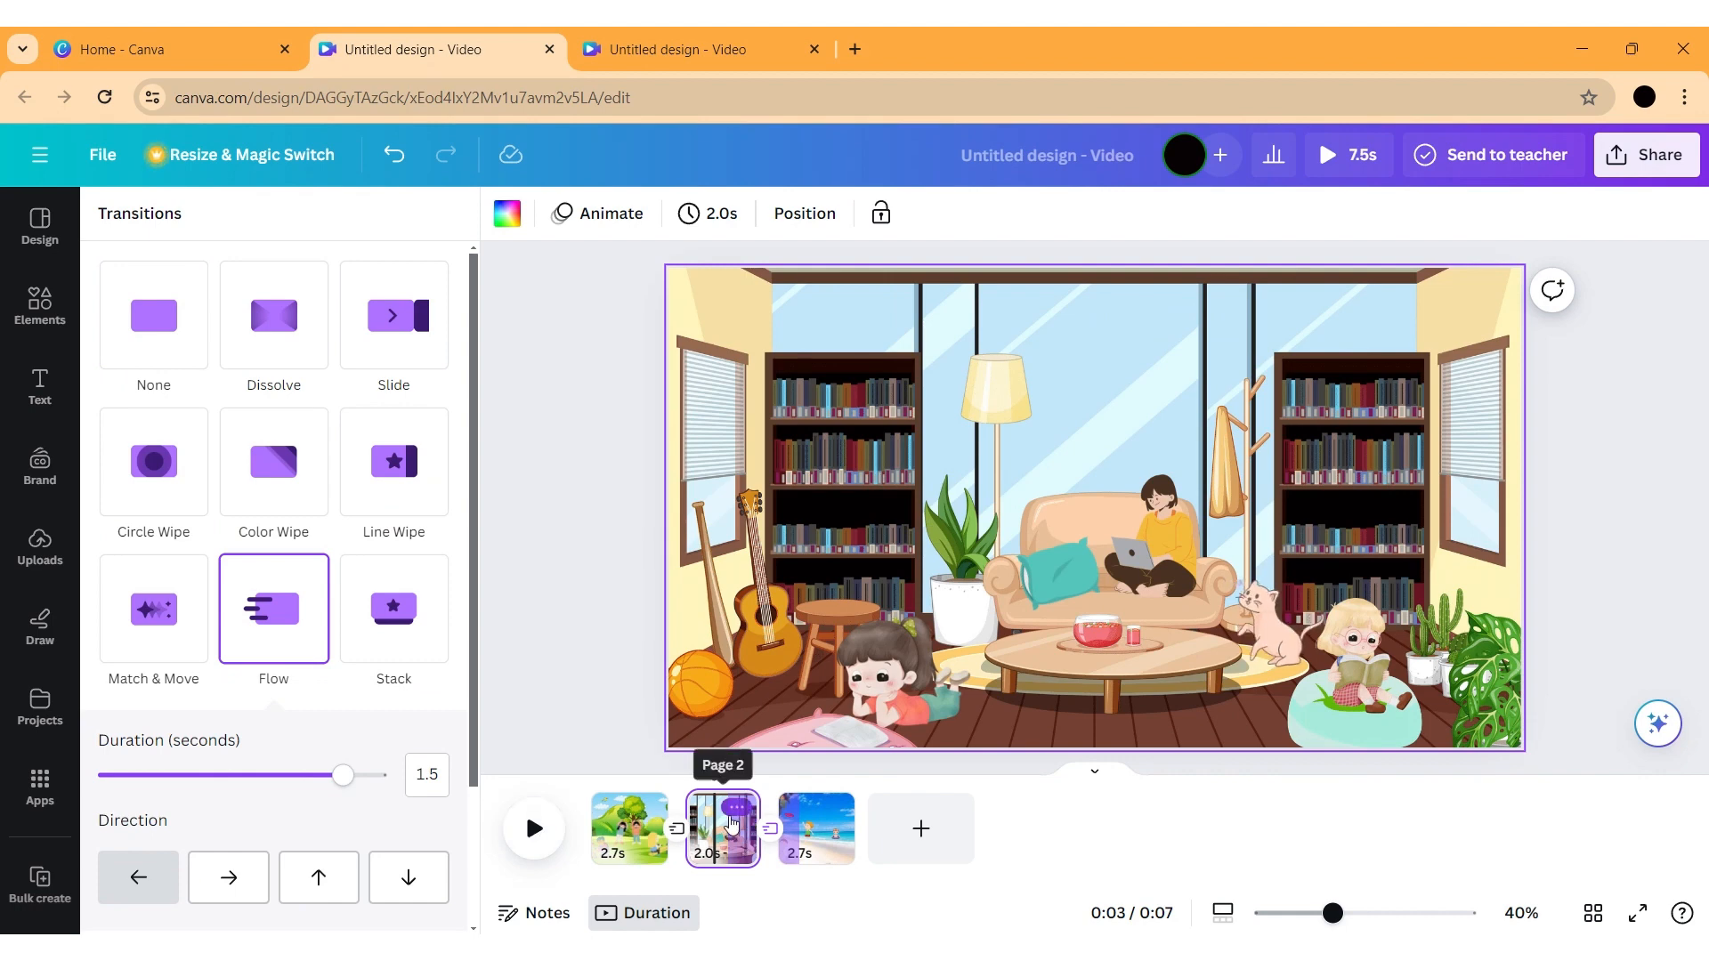
Return the playhead to the start of the video and play all pages to preview the transitions
{"action": "mouse_move", "coordinate": [715, 826]}
{"action": "left_mouse_down"}
{"action": "mouse_move", "coordinate": [630, 827]}
{"action": "mouse_move", "coordinate": [712, 826]}
{"action": "left_mouse_up"}
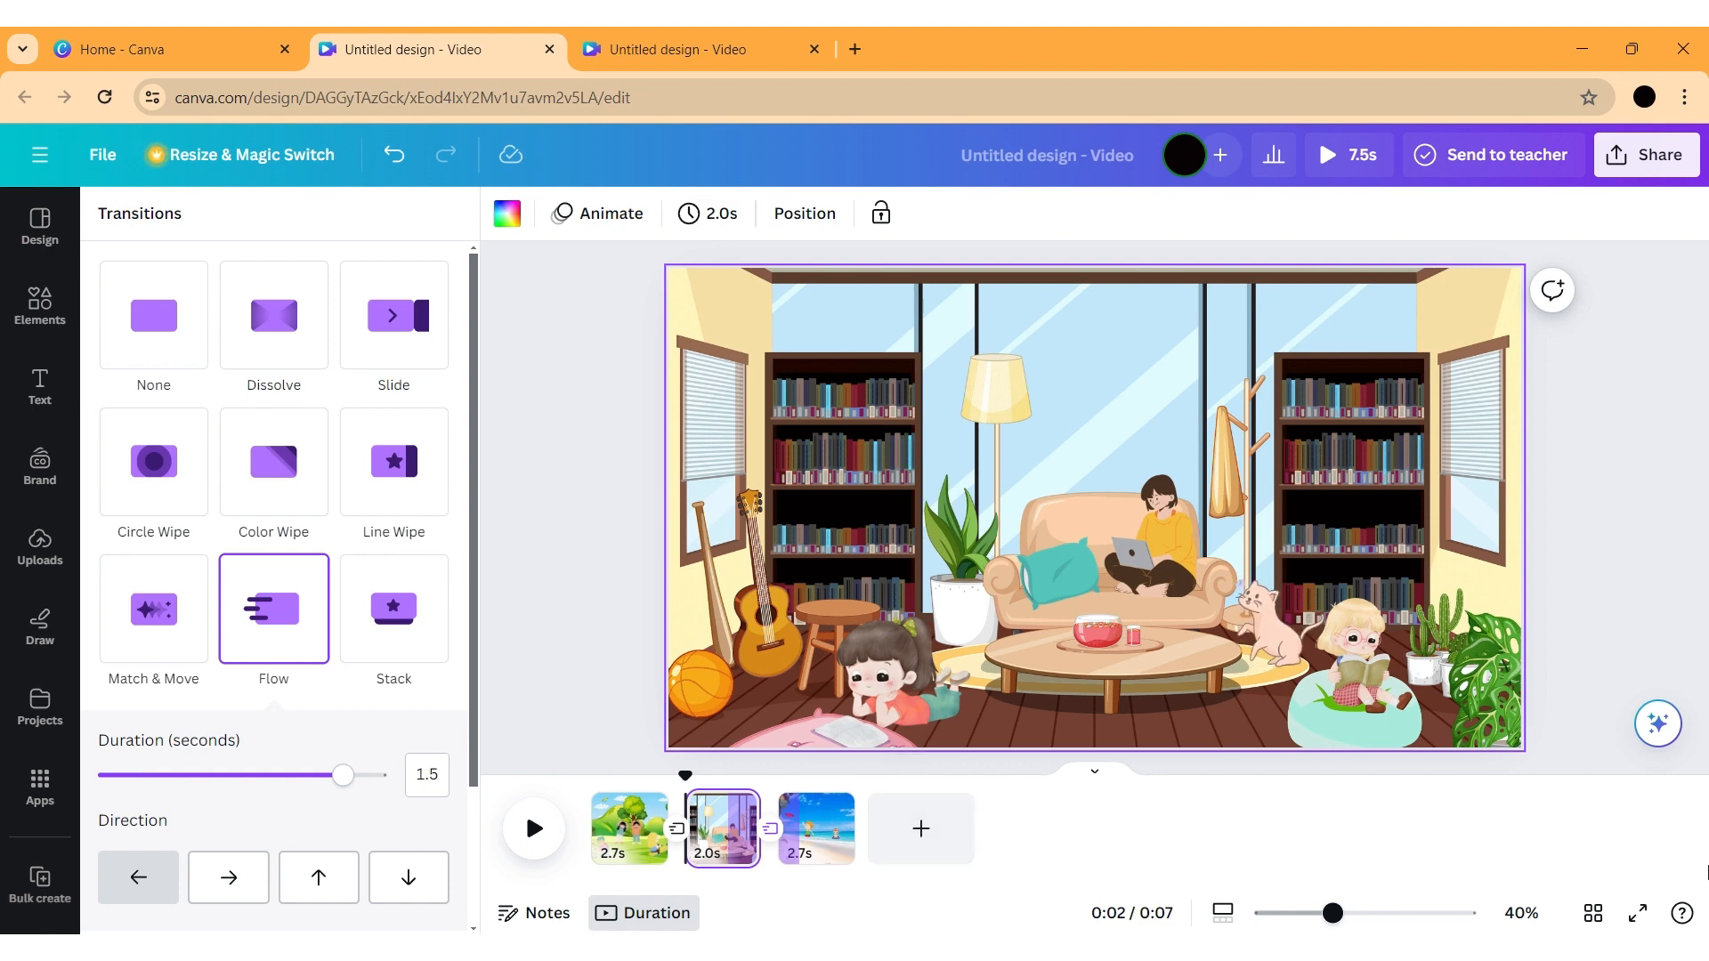
{"action": "left_click", "coordinate": [1611, 565]}
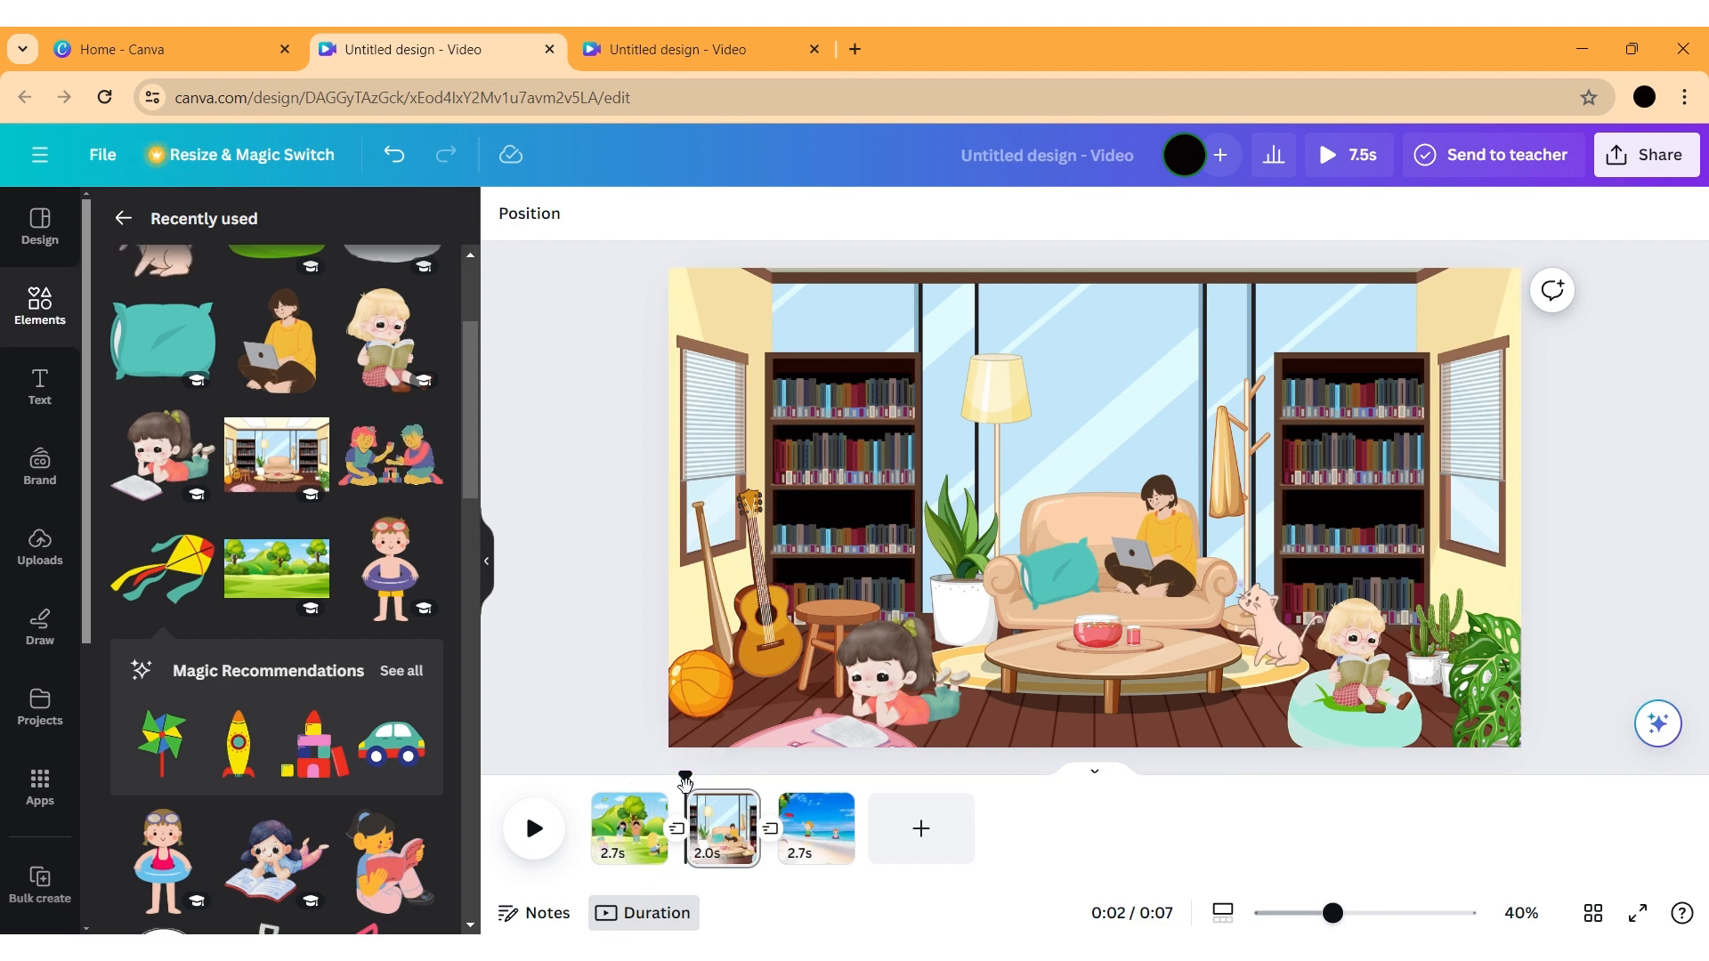
{"action": "left_click_drag", "start_coordinate": [683, 774], "coordinate": [576, 782]}
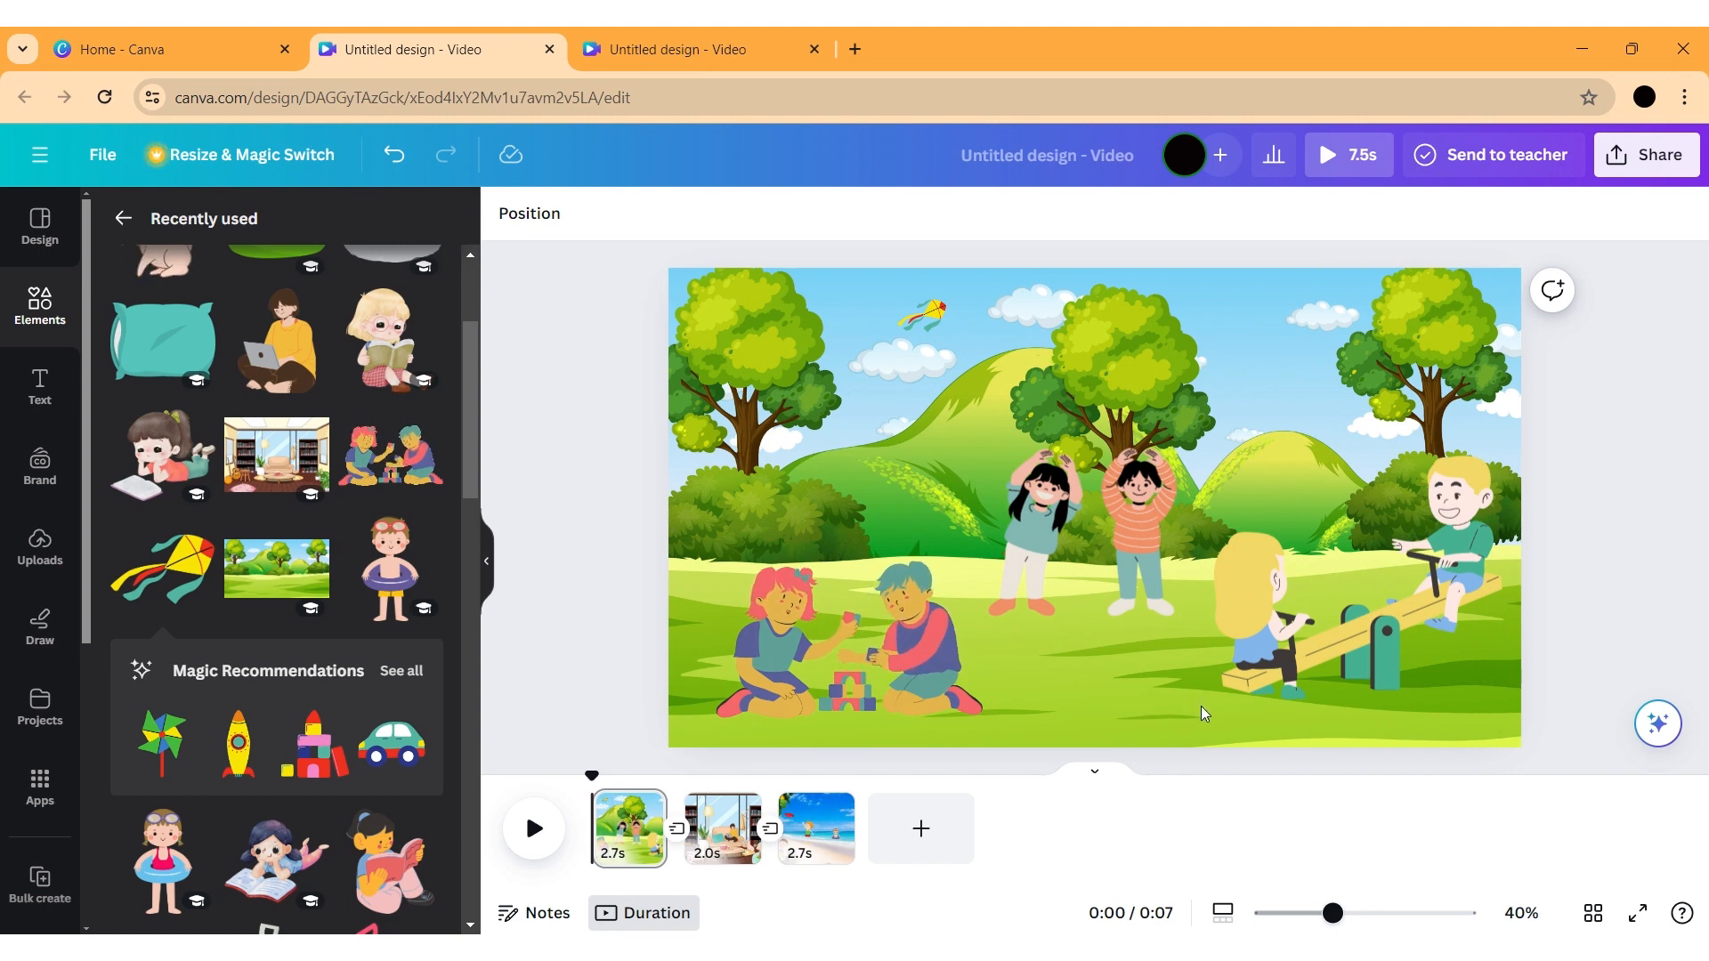
{"action": "left_click", "coordinate": [538, 826]}
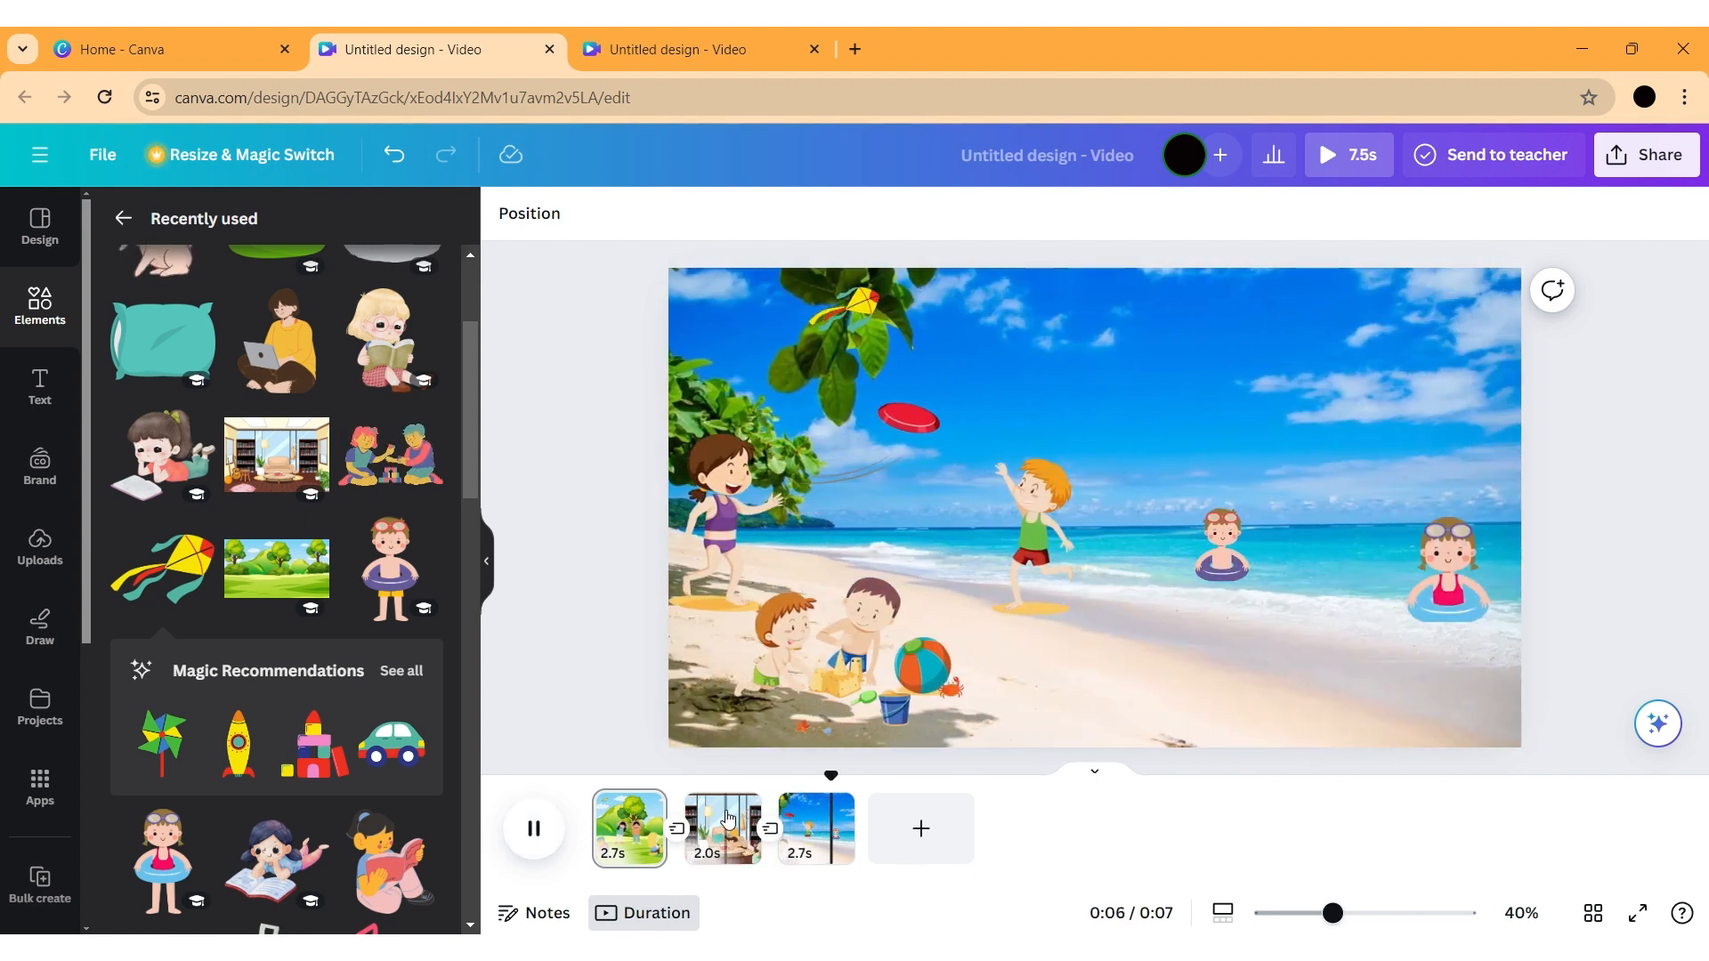
Set the first page's duration to 3.5 s, apply it to all pages, and play the video through again
{"action": "left_click", "coordinate": [629, 852]}
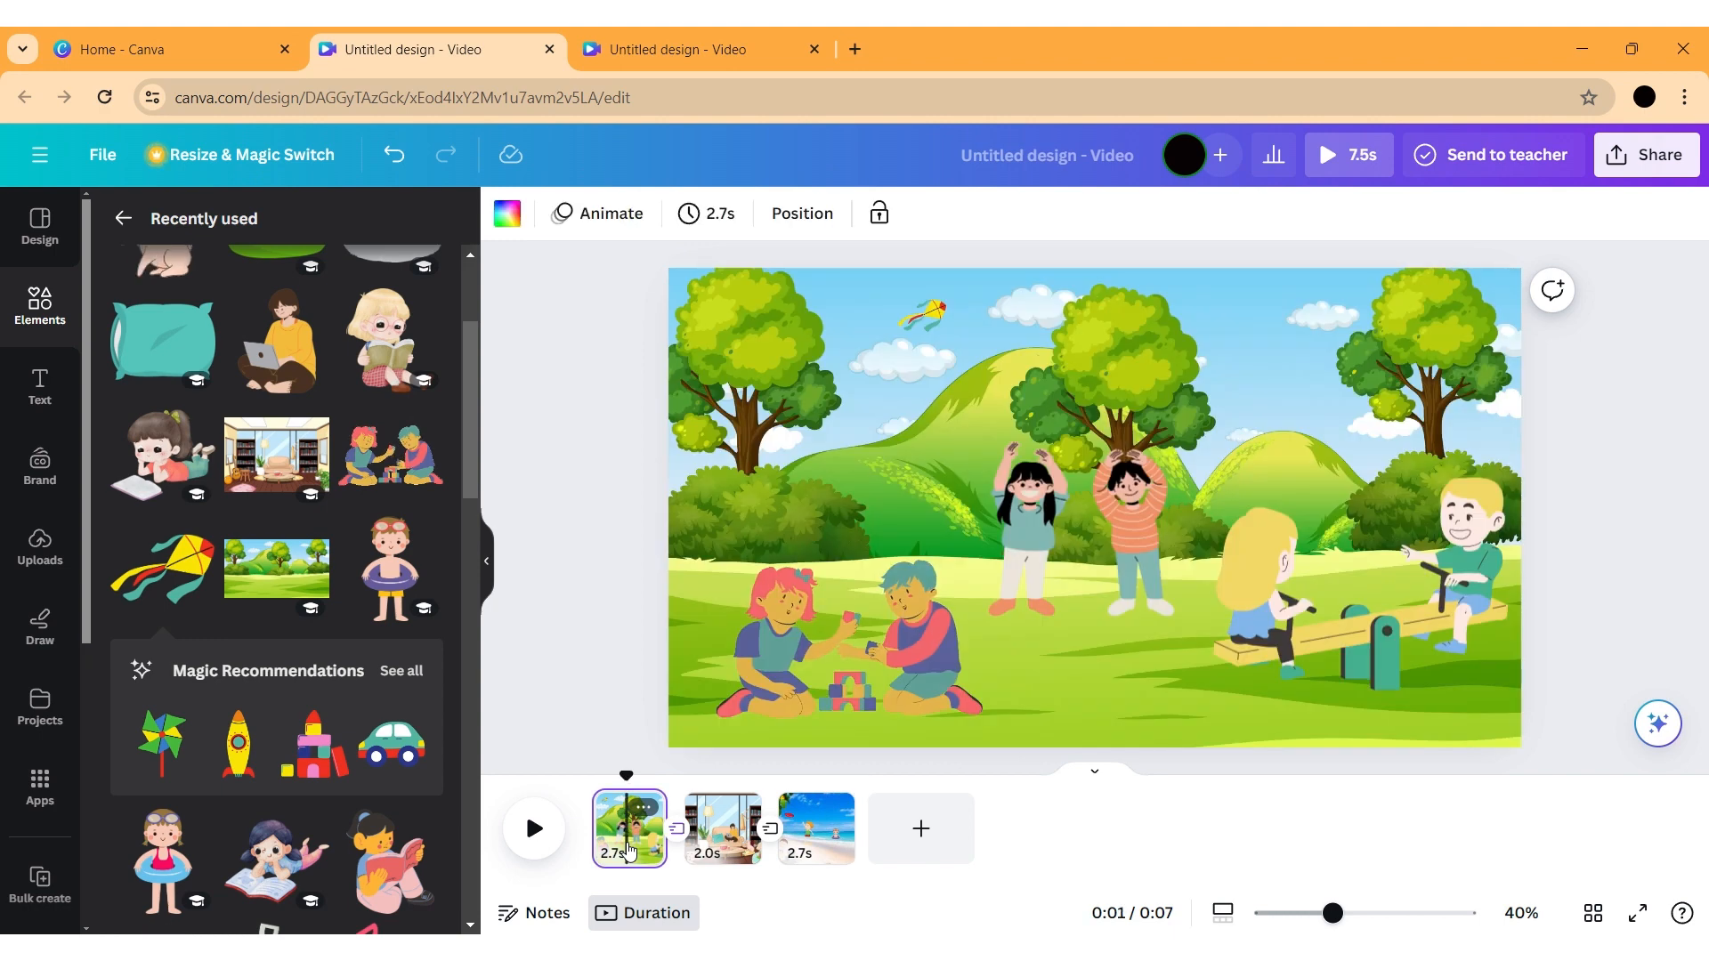
{"action": "left_click", "coordinate": [707, 214]}
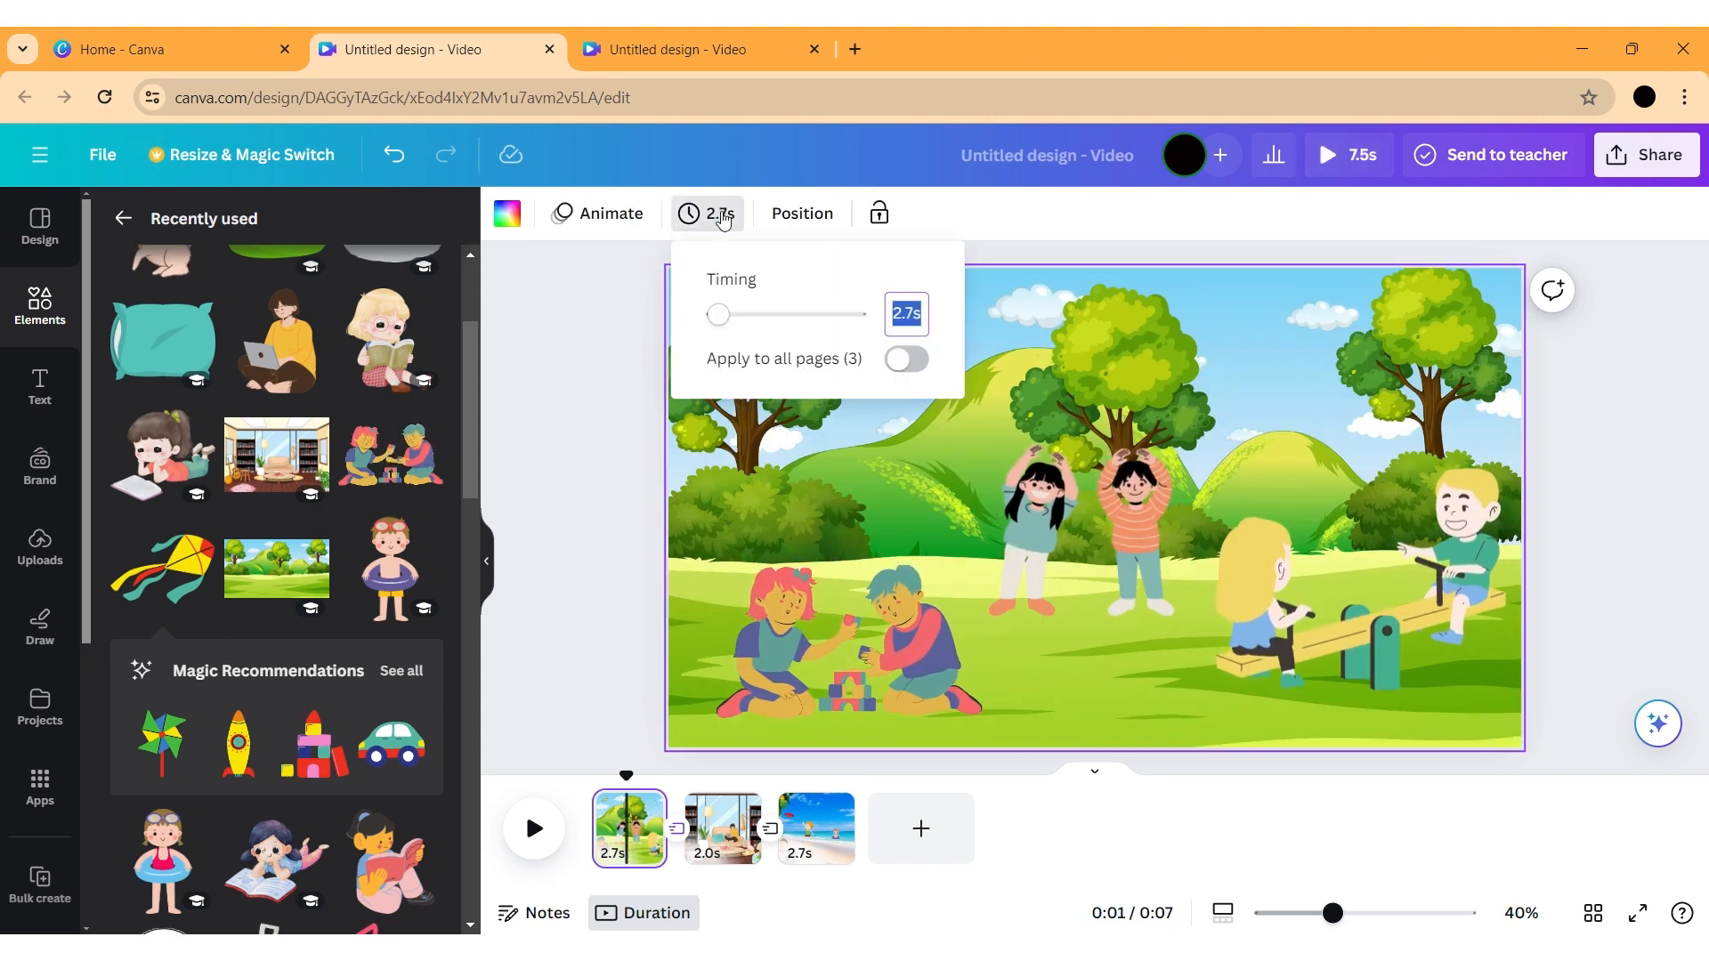
{"action": "left_click", "coordinate": [729, 327]}
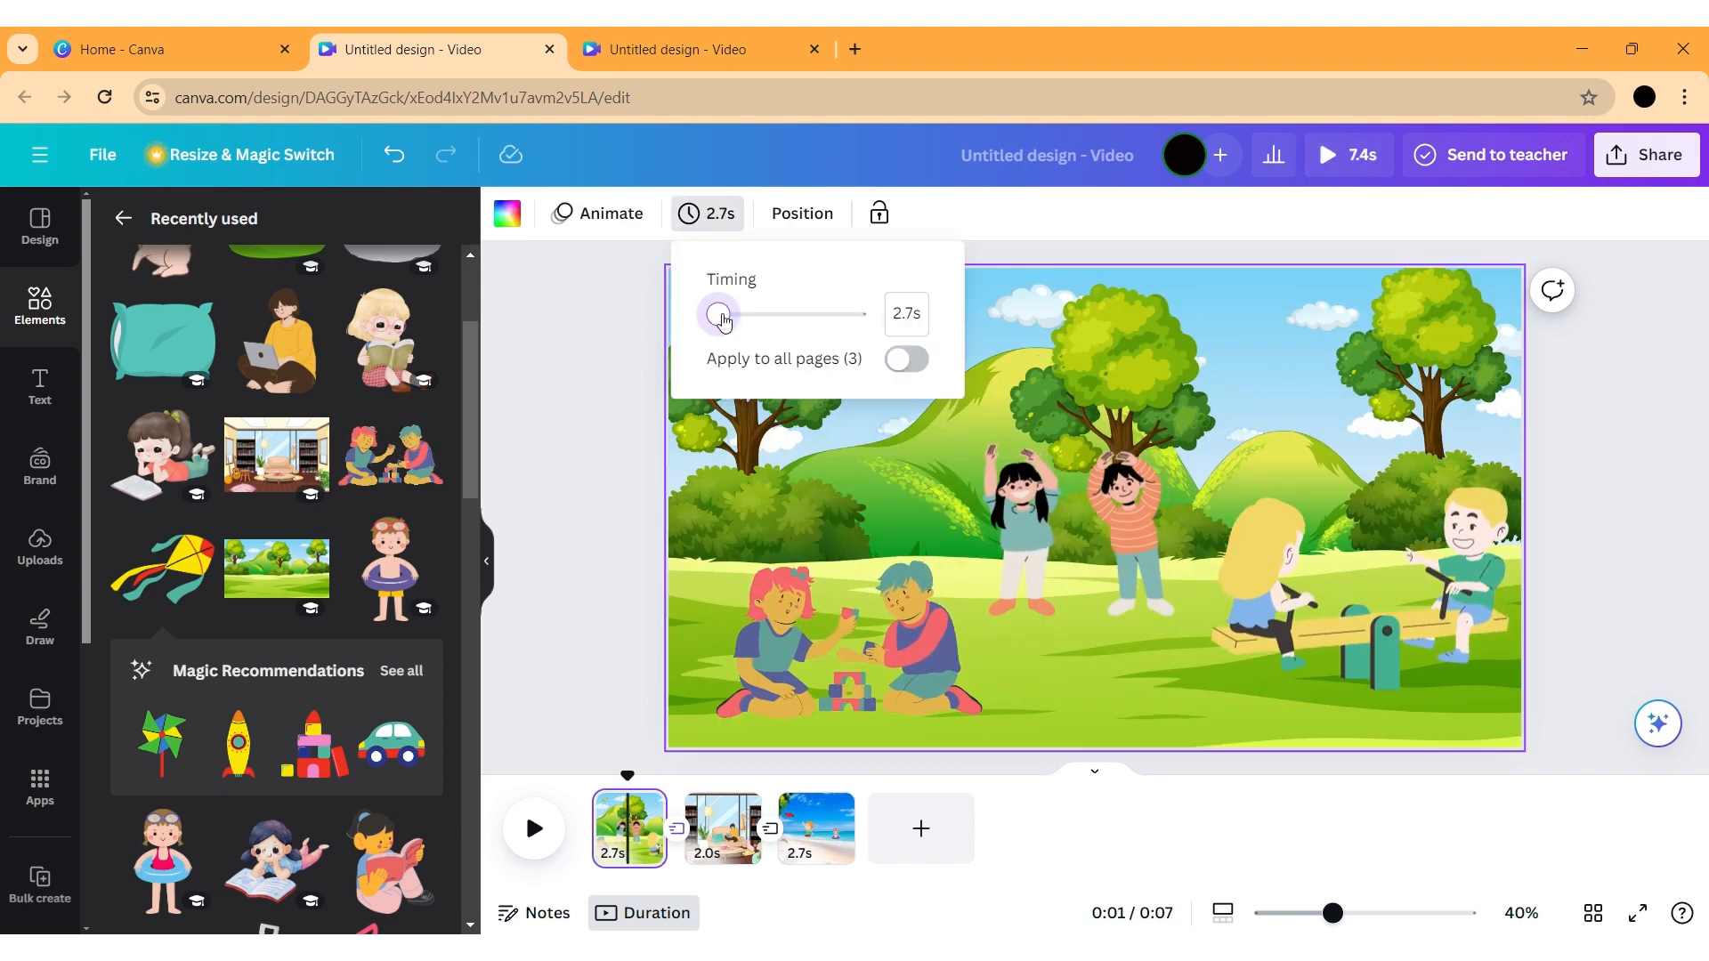
{"action": "left_click_drag", "start_coordinate": [723, 321], "coordinate": [733, 322]}
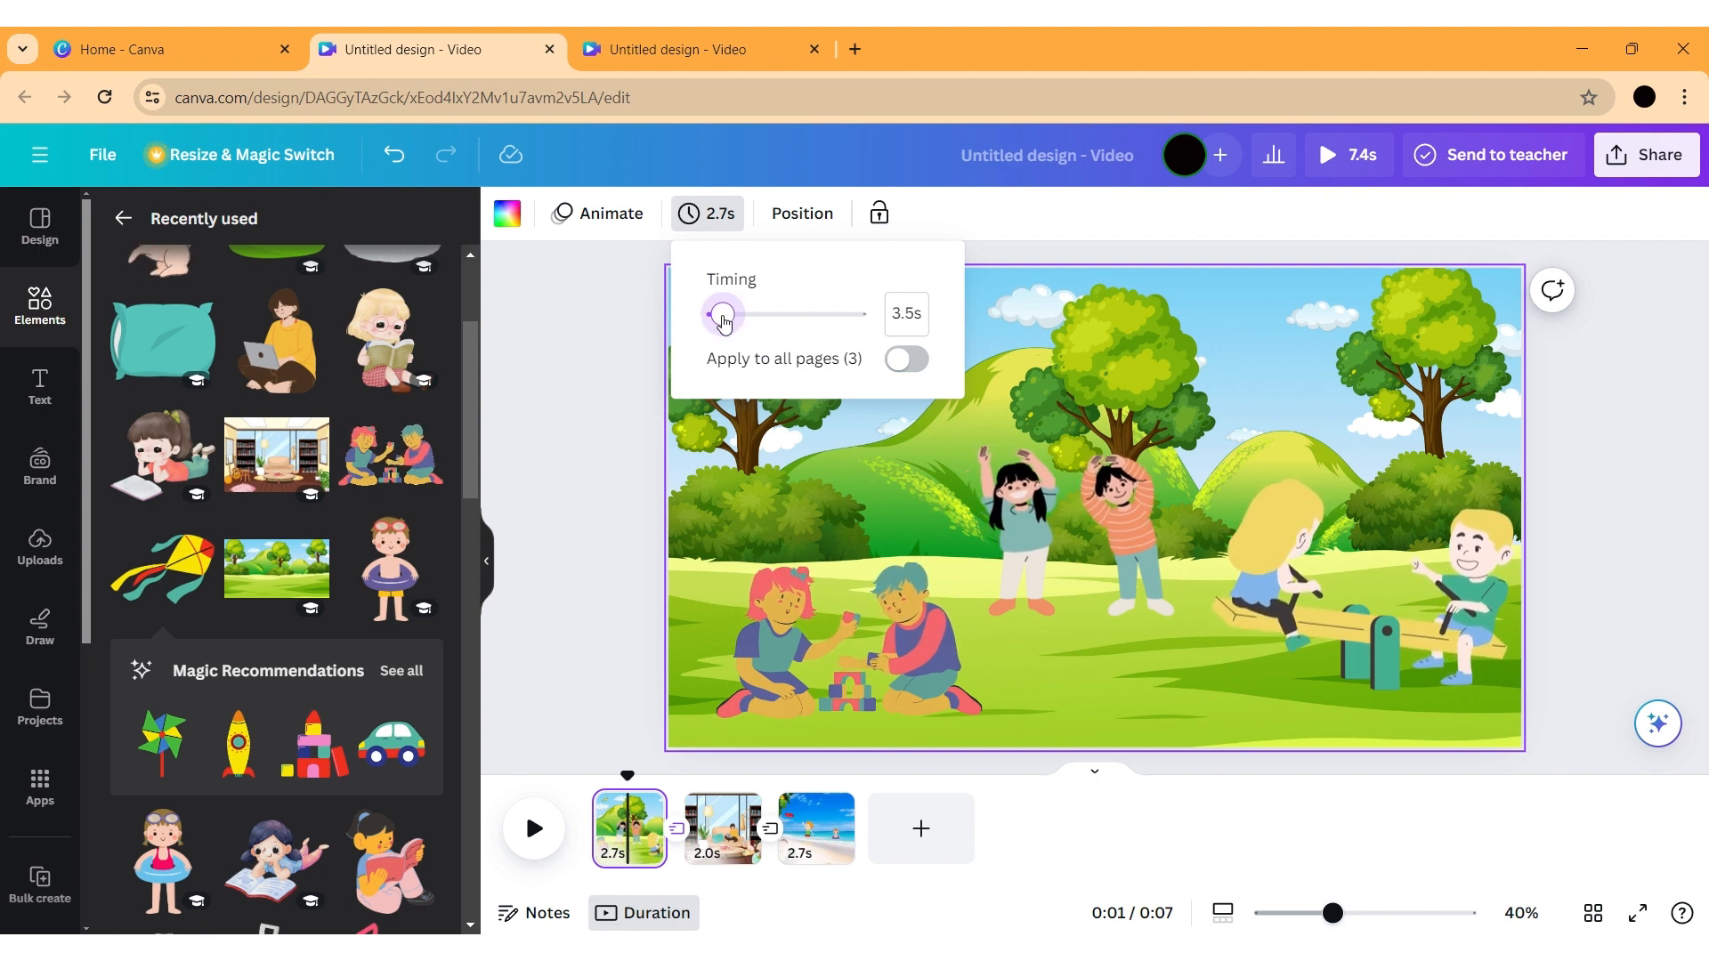
{"action": "left_click", "coordinate": [906, 359]}
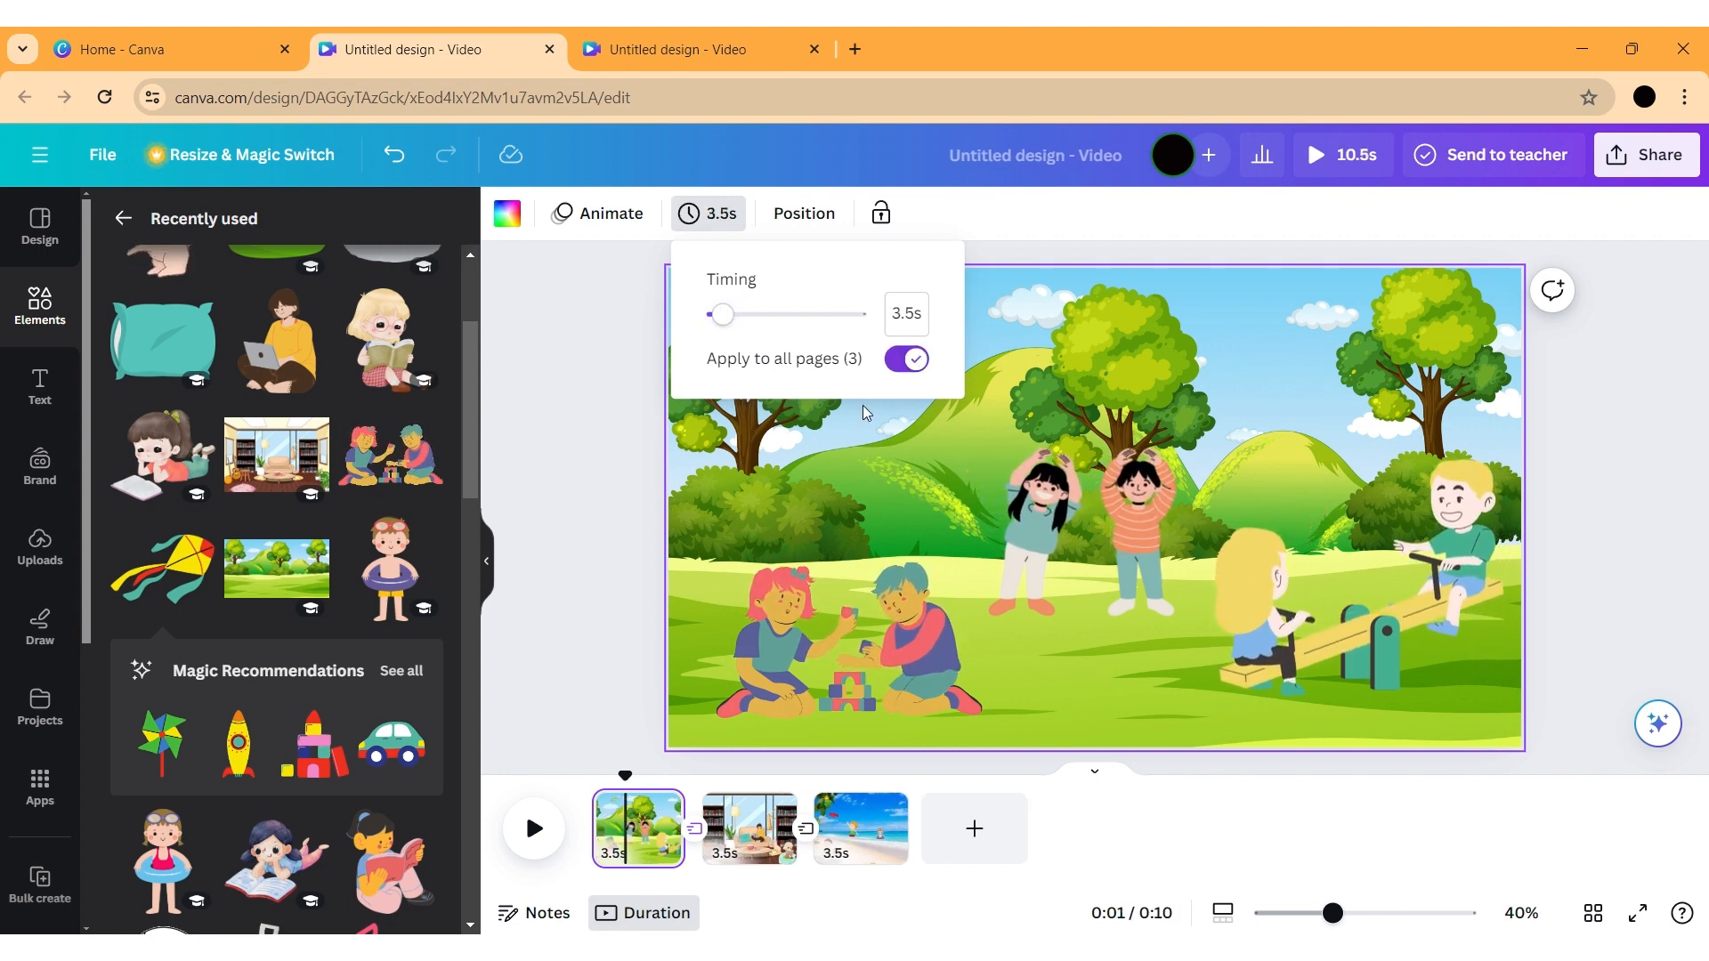
{"action": "left_click", "coordinate": [534, 828]}
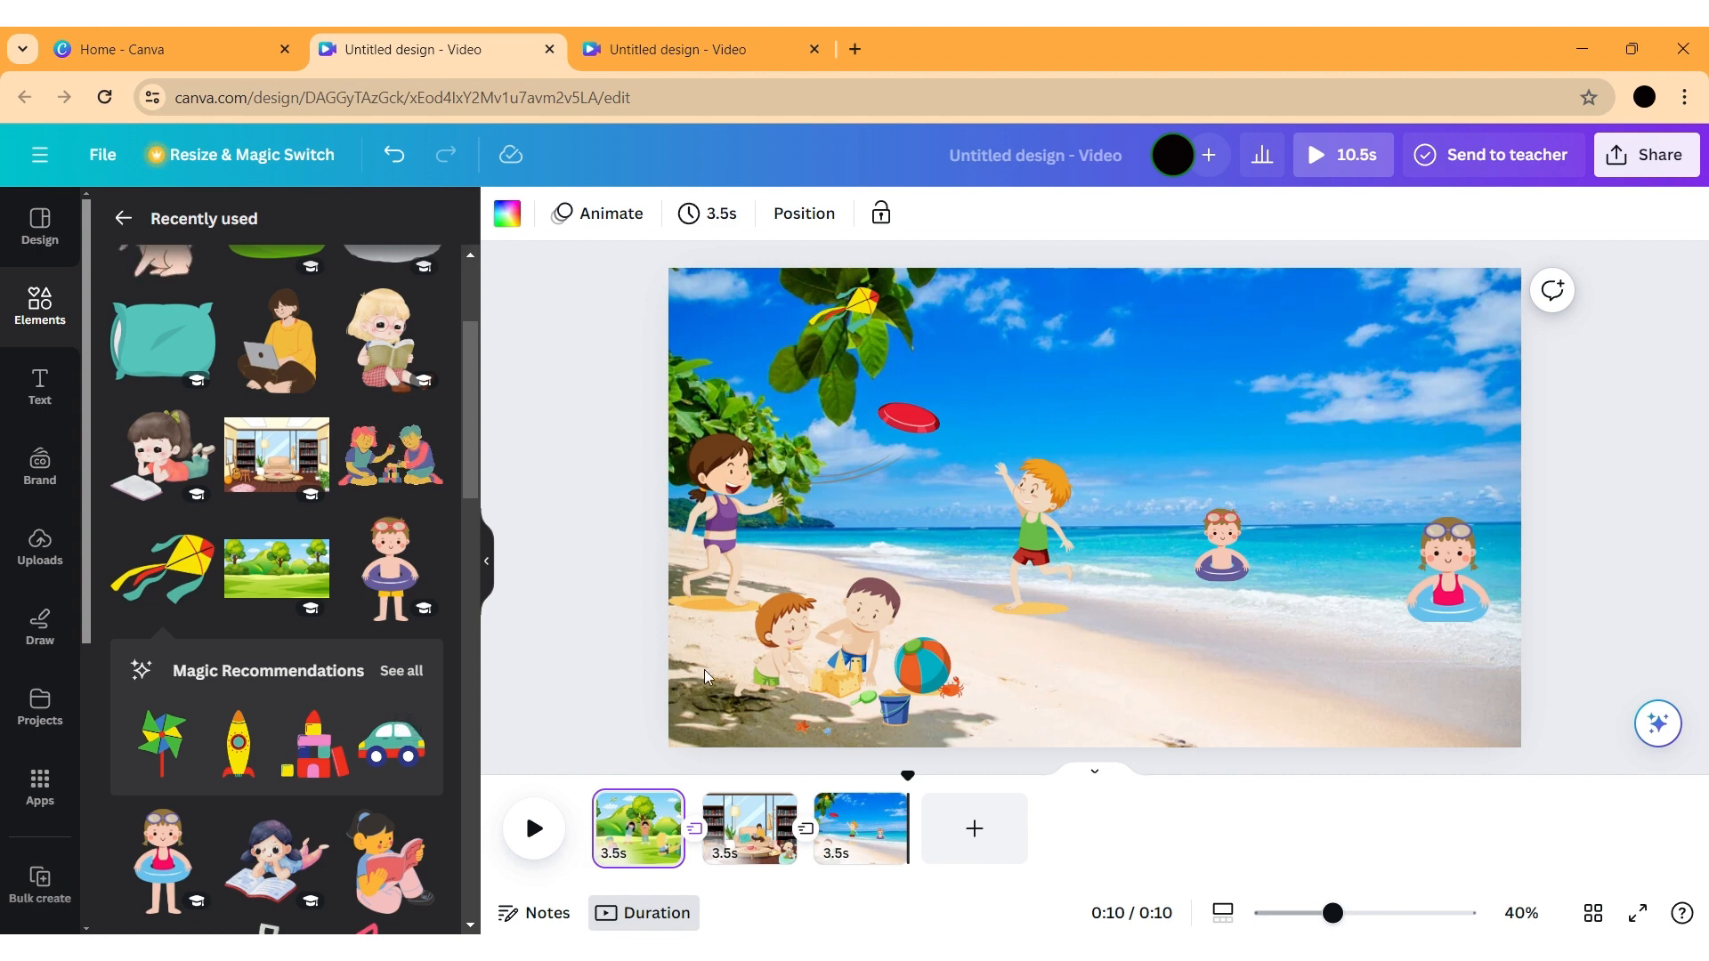
Shrink the graphic of children playing on the beach slightly, keeping its lower-left corner in place
{"action": "left_click", "coordinate": [806, 667]}
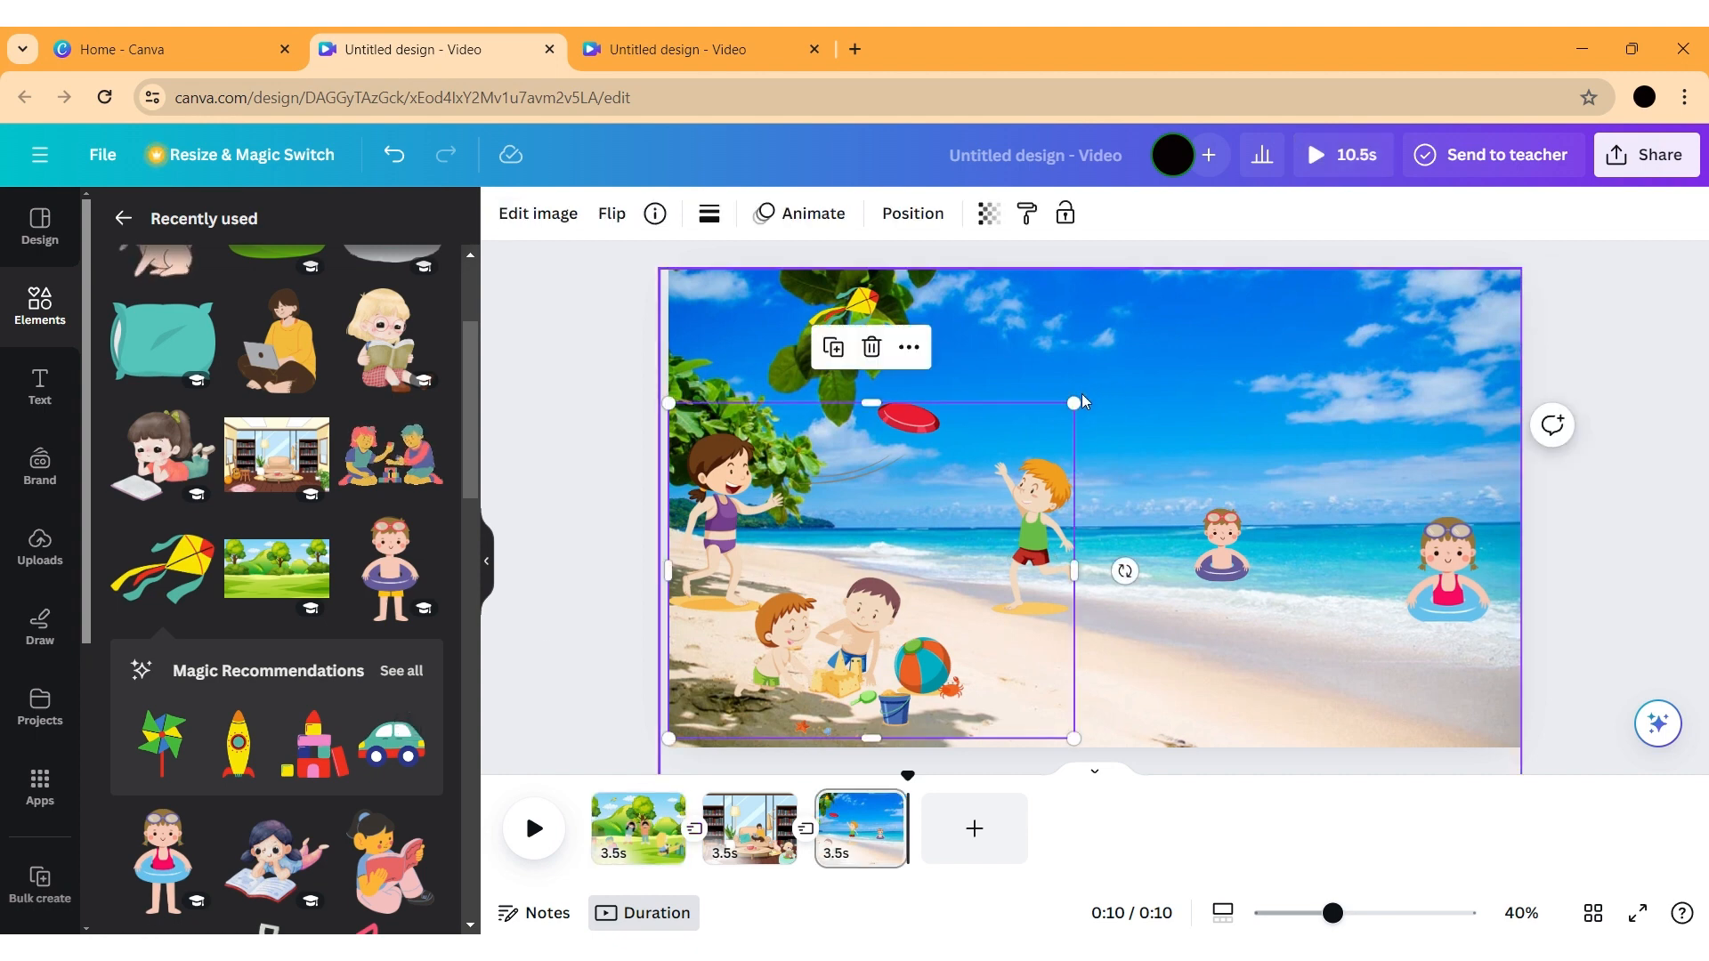
{"action": "left_click_drag", "start_coordinate": [1074, 403], "coordinate": [1048, 425]}
{"action": "left_click", "coordinate": [1162, 657]}
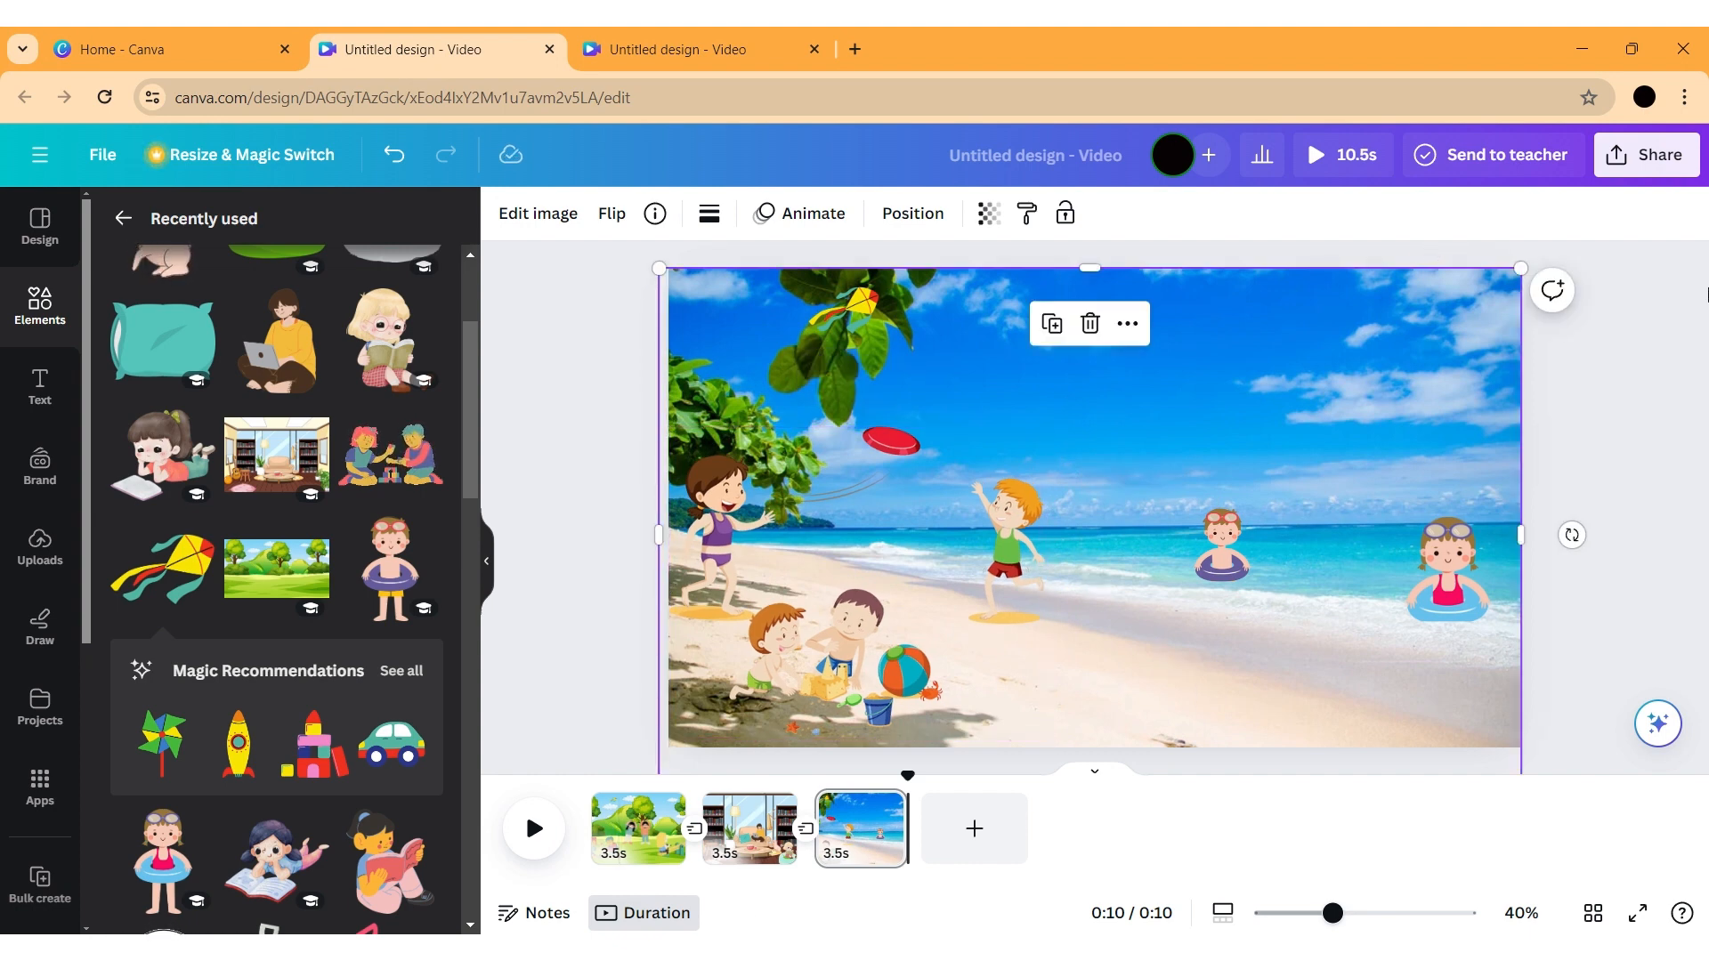
Download all three pages as a 1080p MP4 video and open the newest downloaded file in Media Player
{"action": "left_click", "coordinate": [1671, 151]}
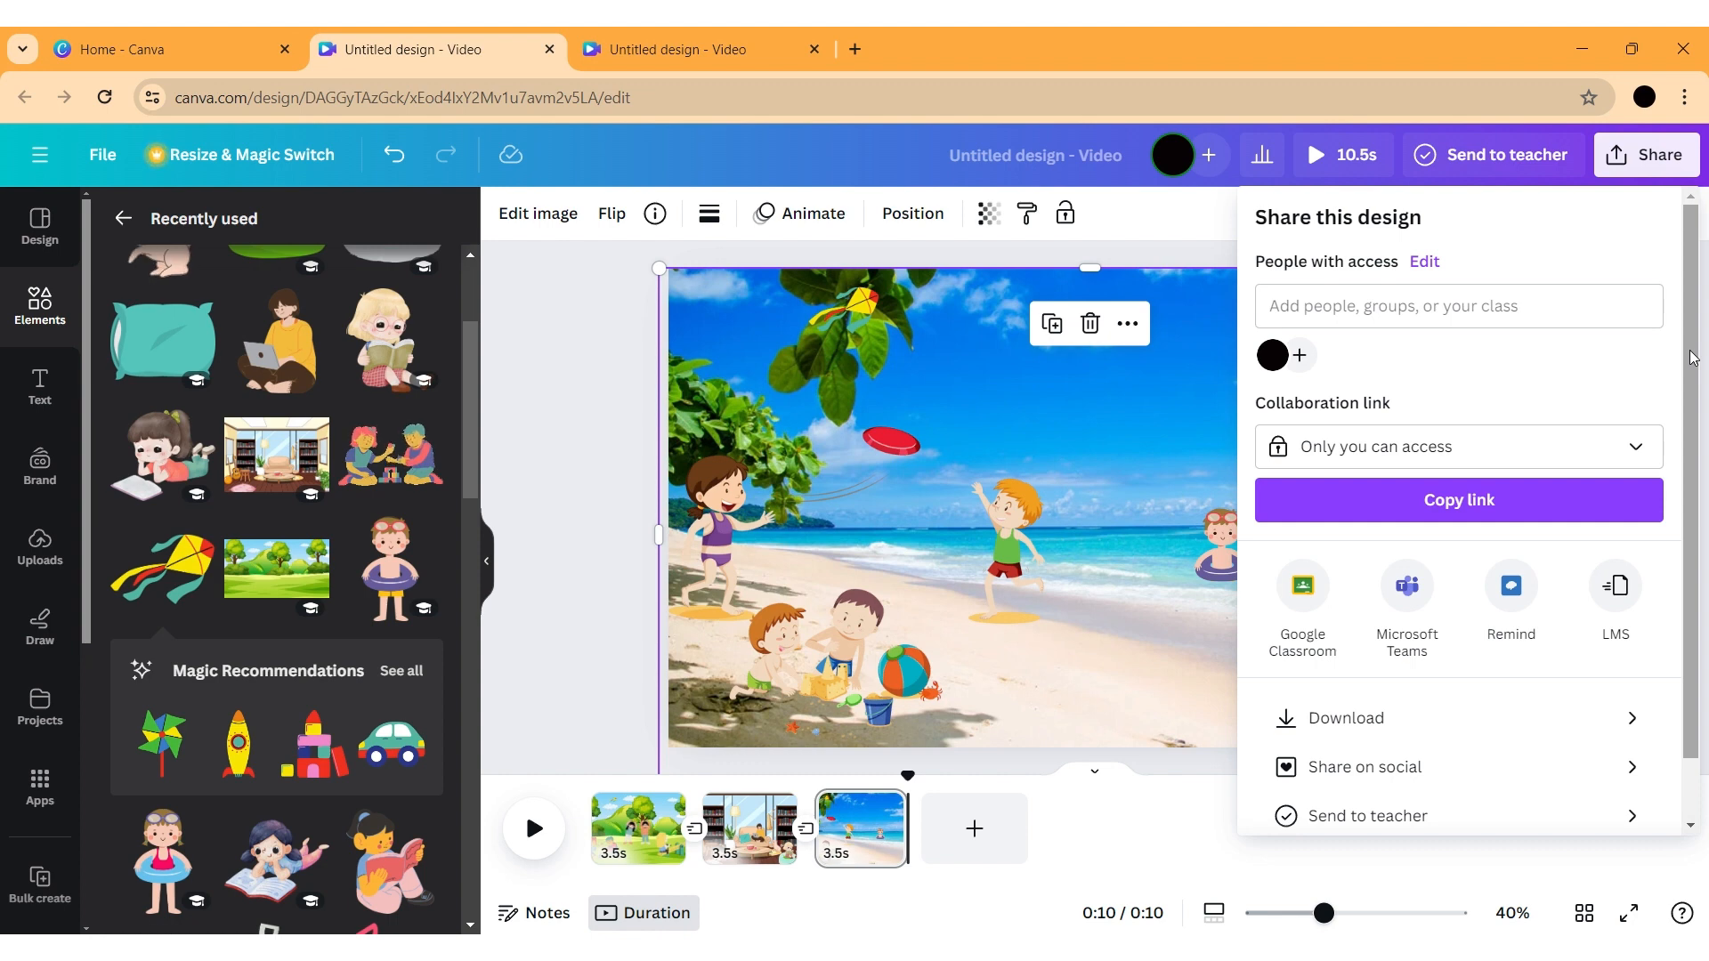
{"action": "left_click", "coordinate": [1624, 156]}
{"action": "left_click", "coordinate": [1624, 156]}
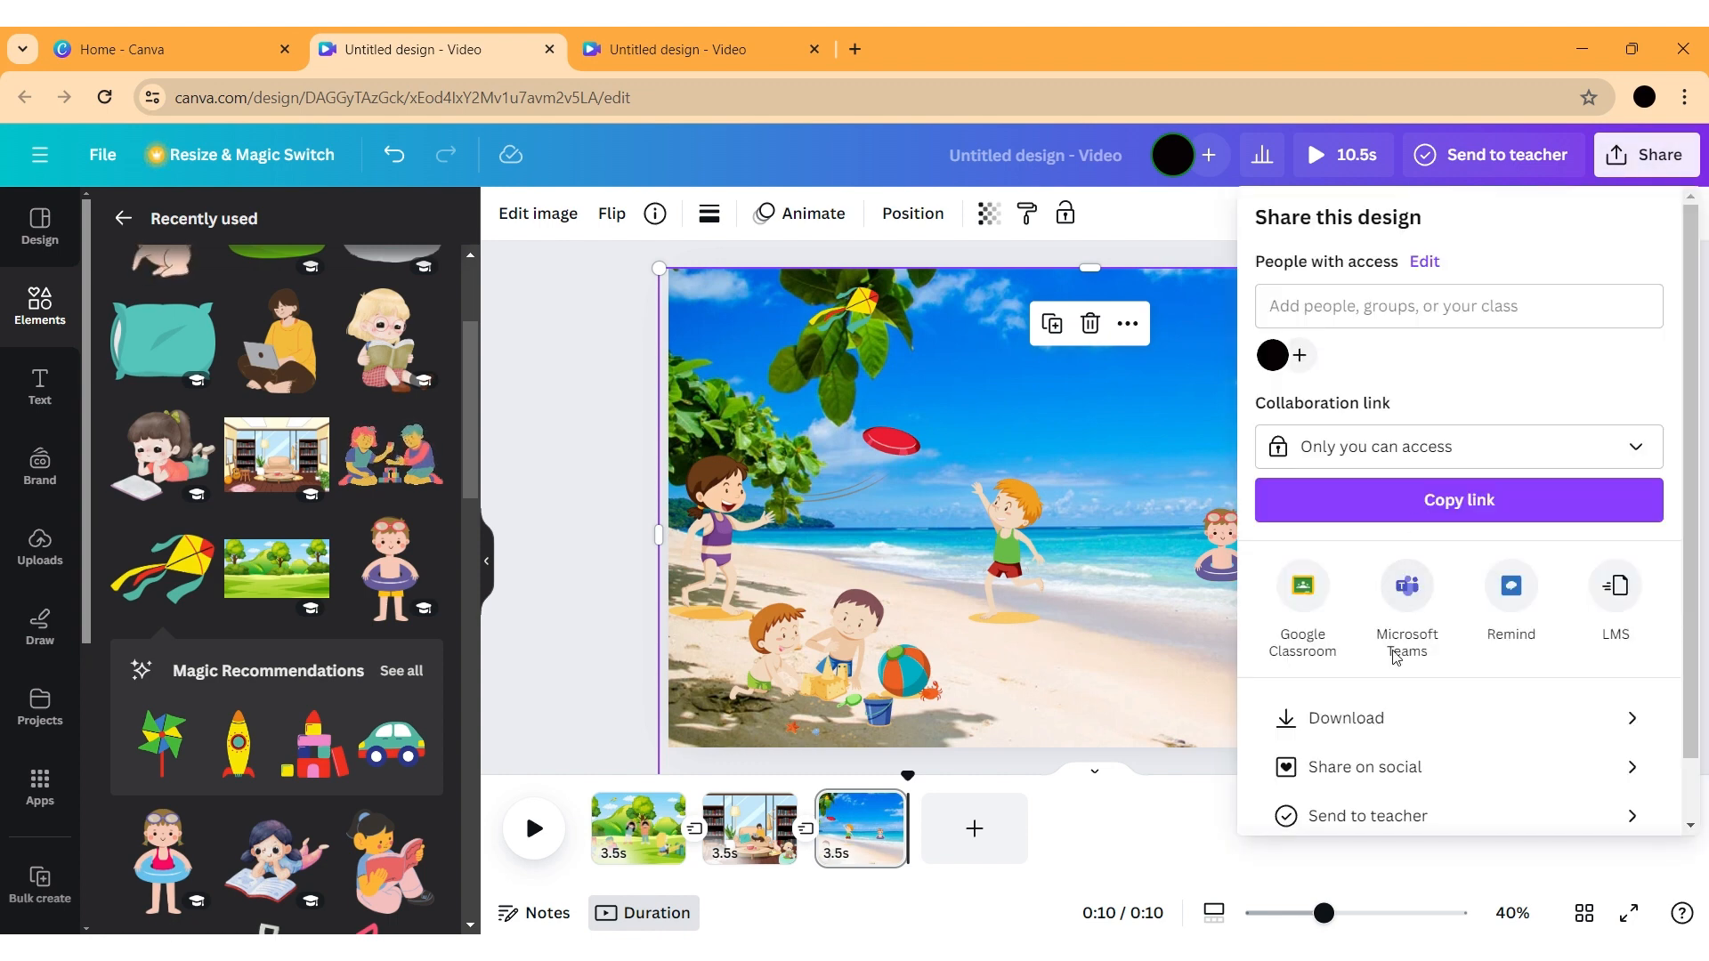
{"action": "left_click", "coordinate": [1370, 721]}
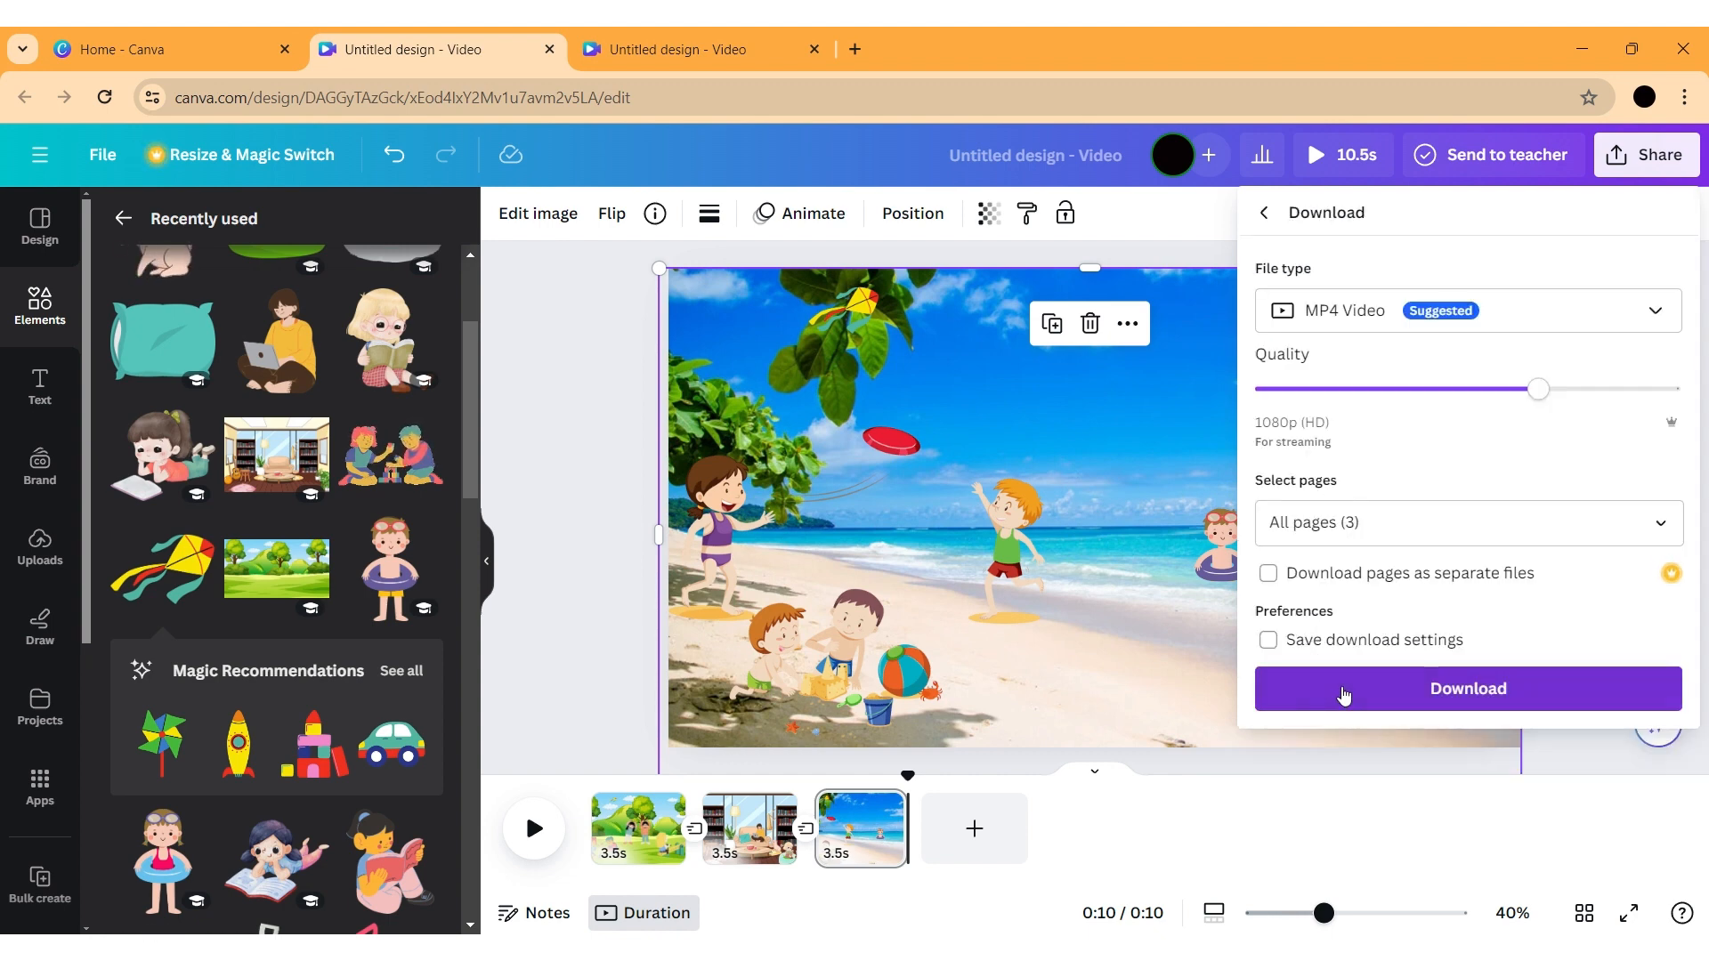
{"action": "left_click", "coordinate": [1344, 696]}
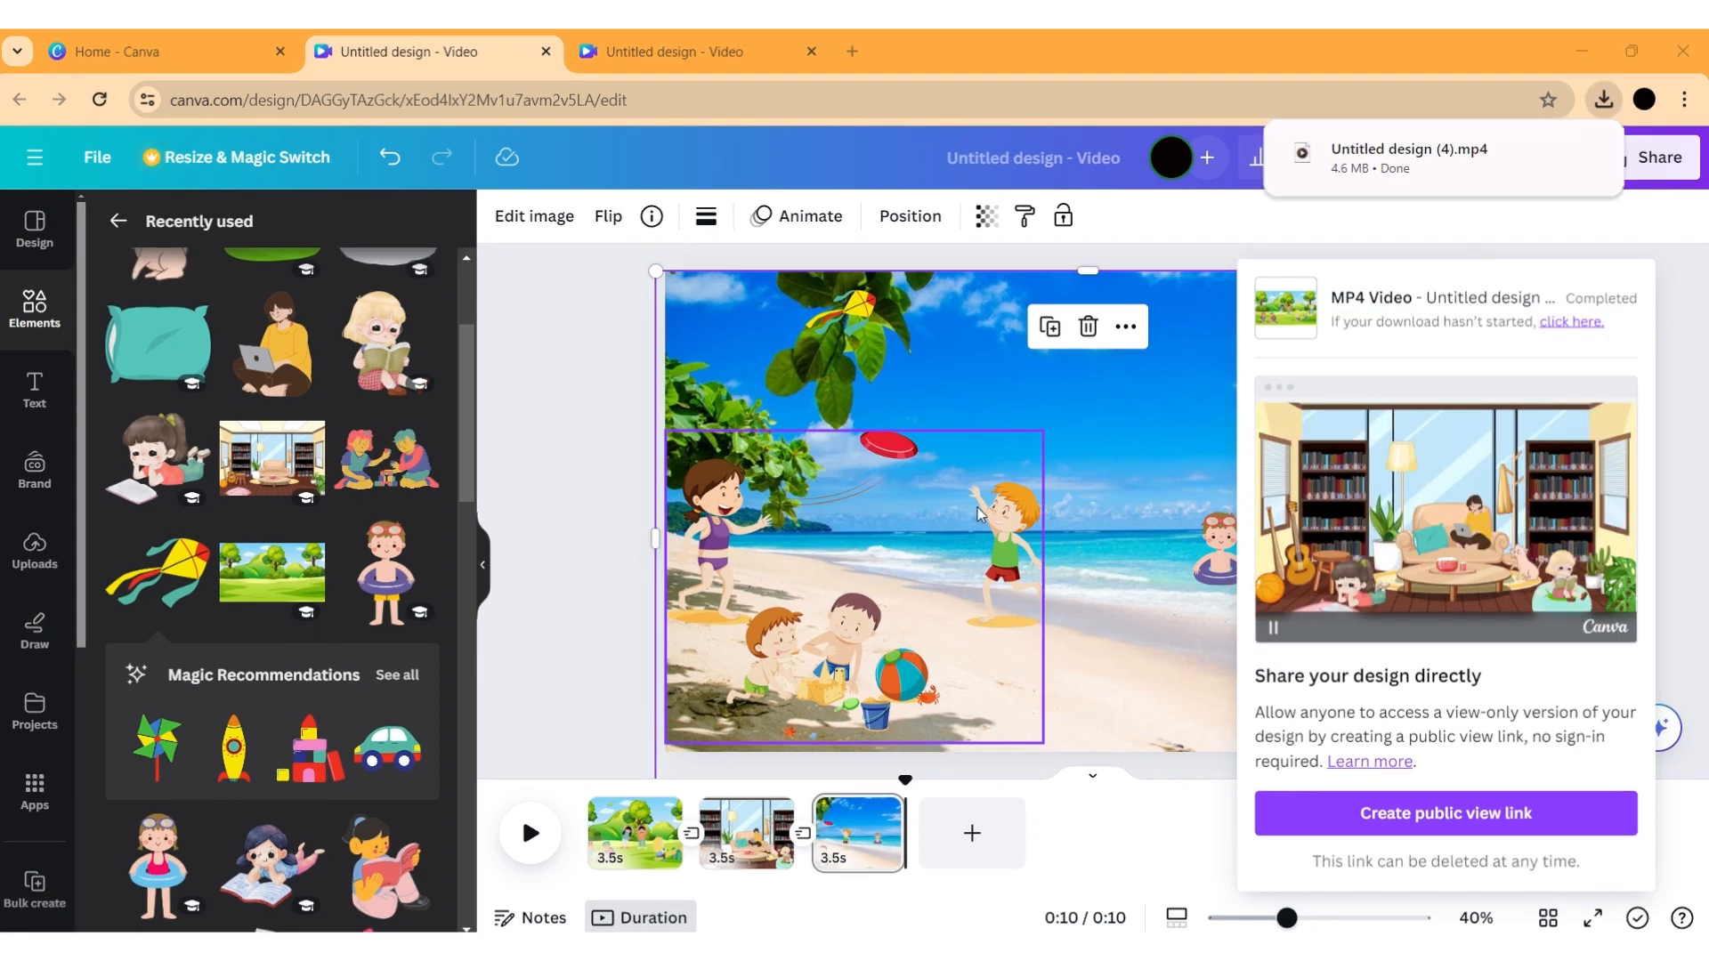
{"action": "left_click", "coordinate": [1603, 98]}
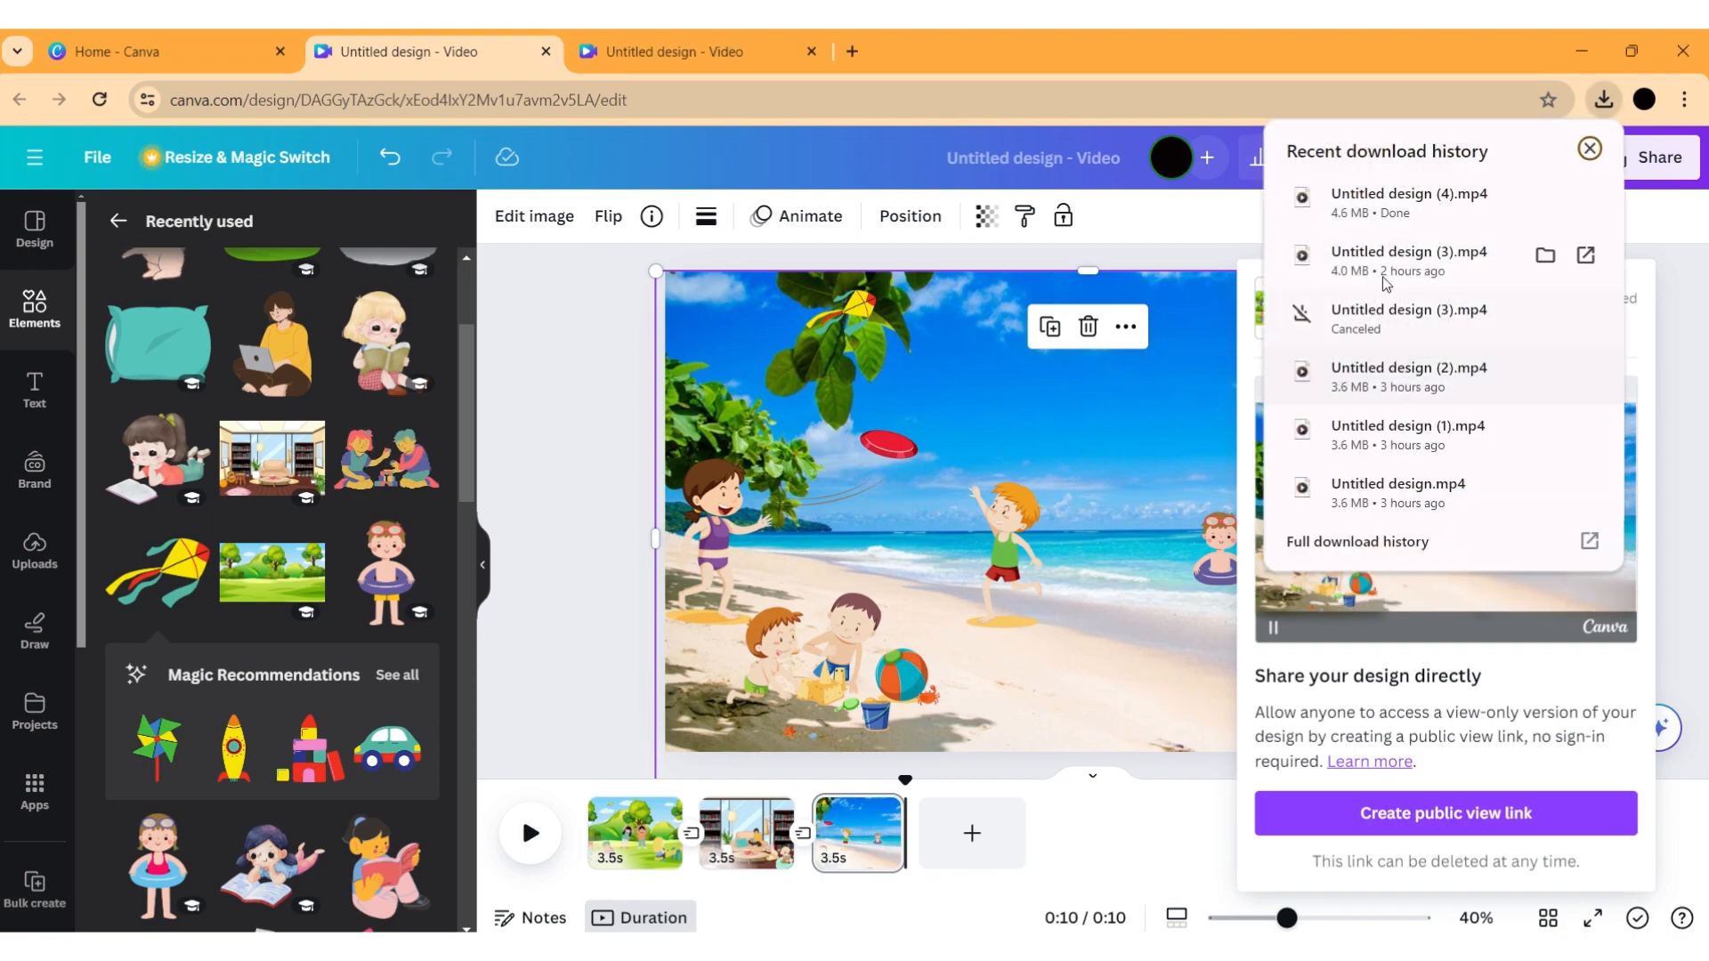
{"action": "left_click", "coordinate": [1396, 224]}
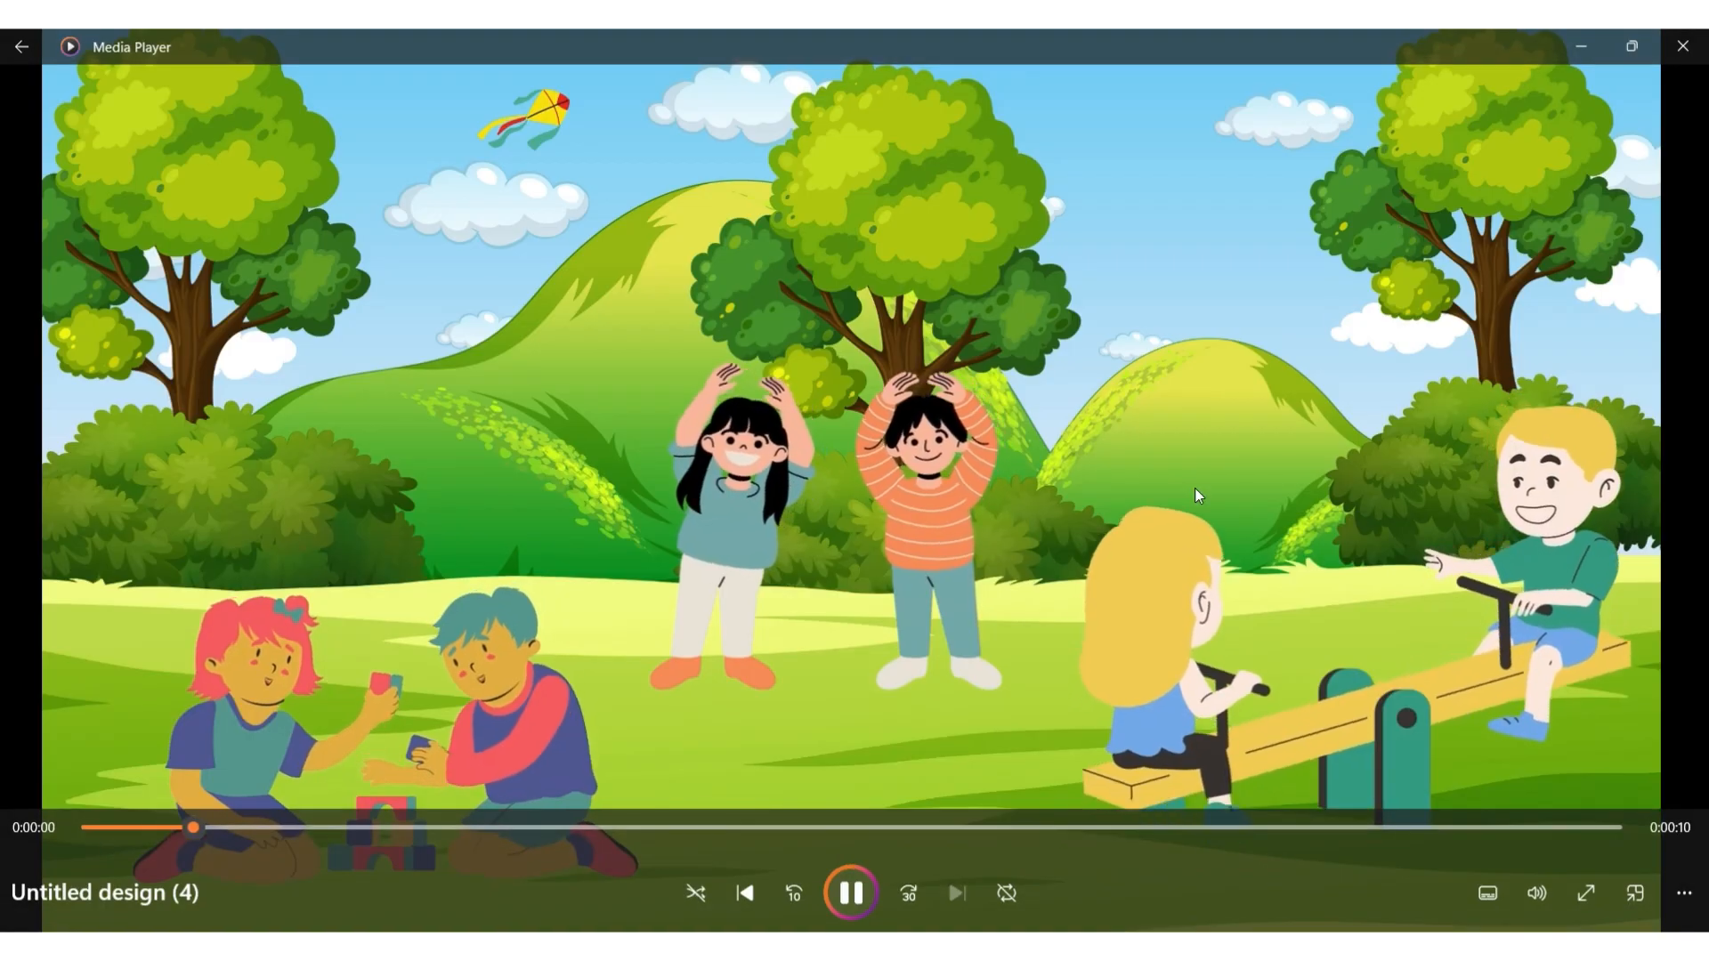